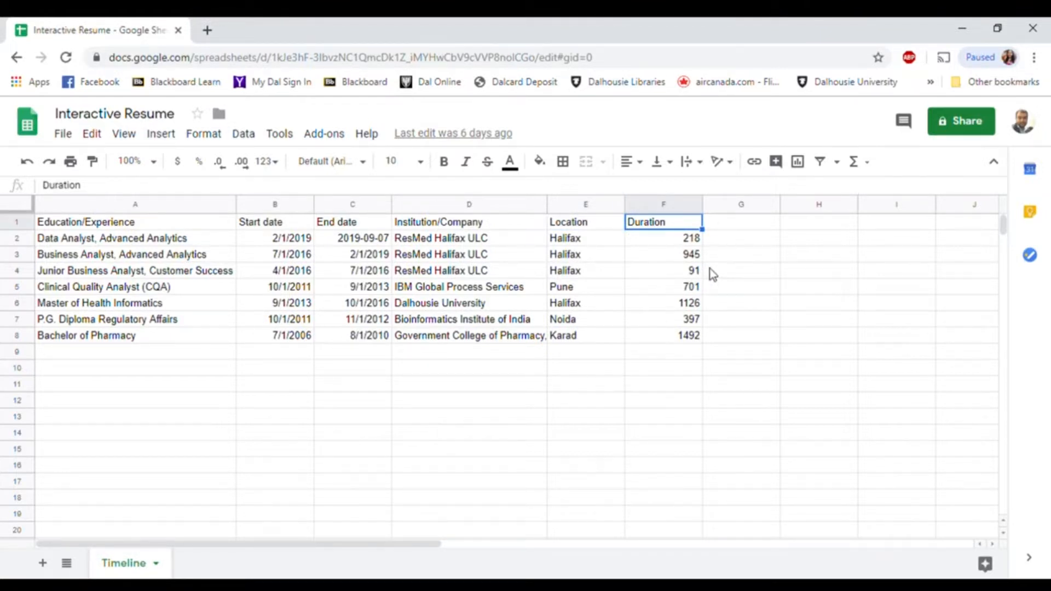
Confirm that Duration in F2 is =C2-B2, then reopen the Interactive Resume spreadsheet.
left_click(683, 240)
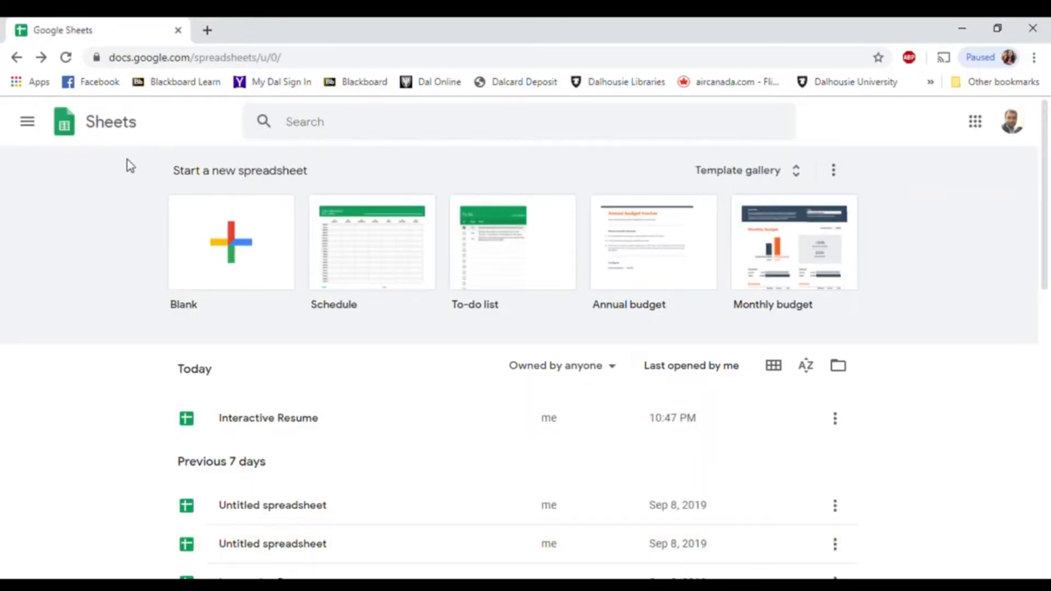
left_click(273, 426)
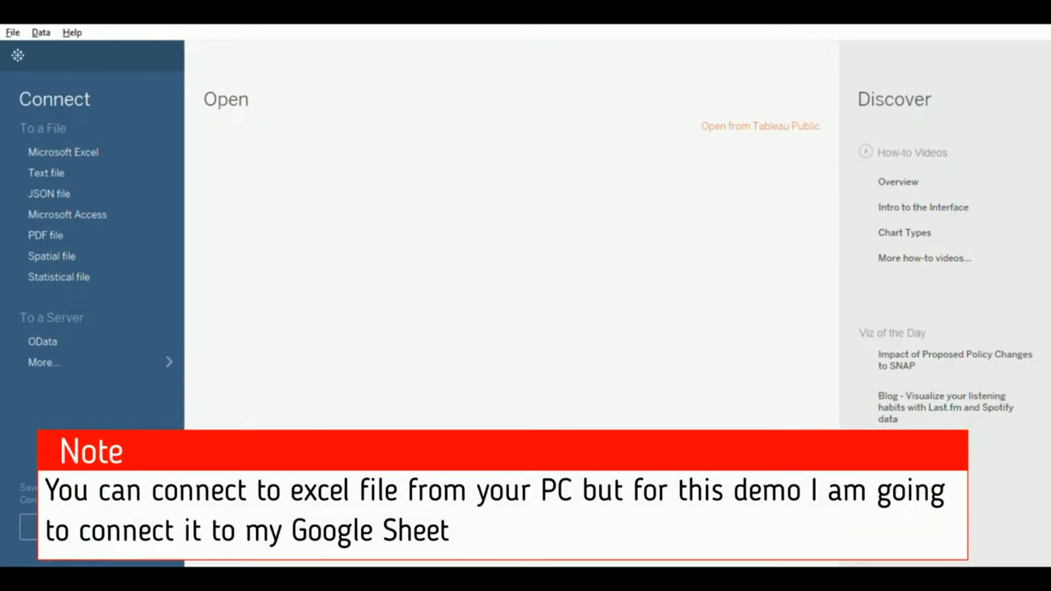
Choose Google Sheets from the additional To a Server connectors.
left_click(145, 370)
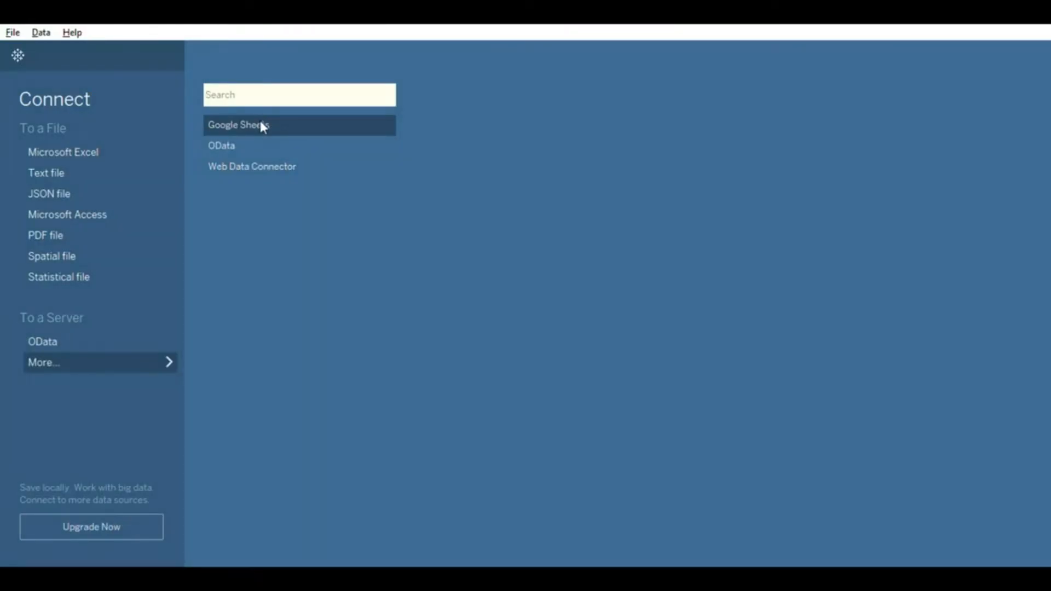
left_click(261, 123)
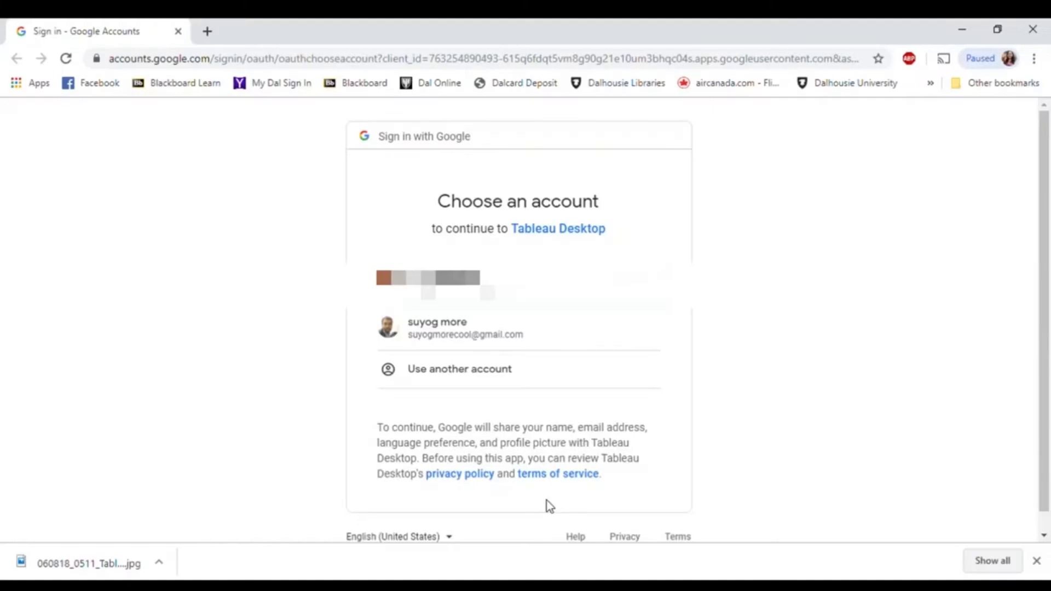
Sign in with the existing Google account and allow Tableau to access Google Drive files.
left_click(470, 347)
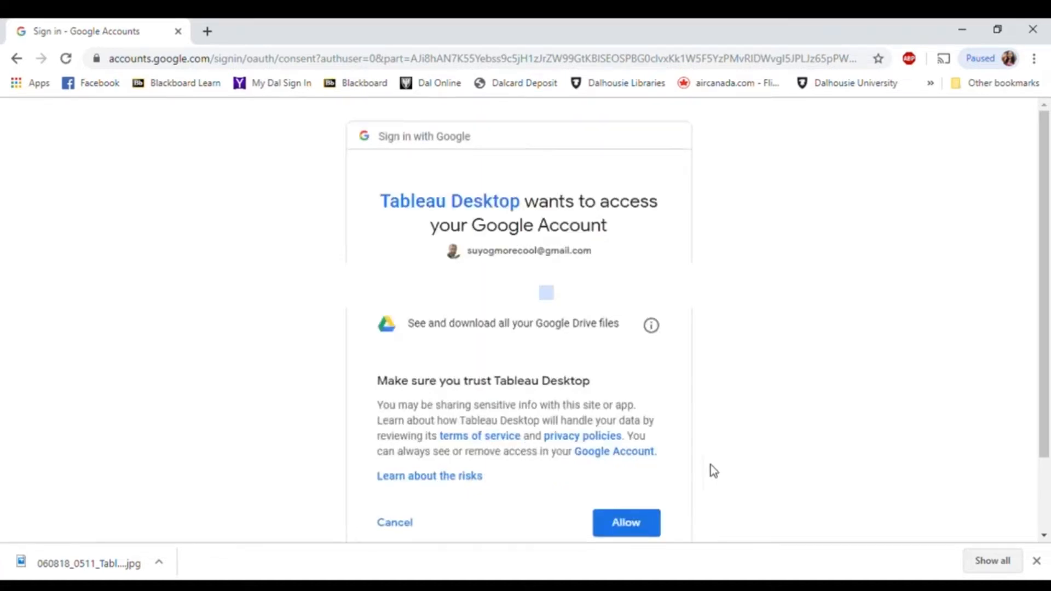
left_click(638, 526)
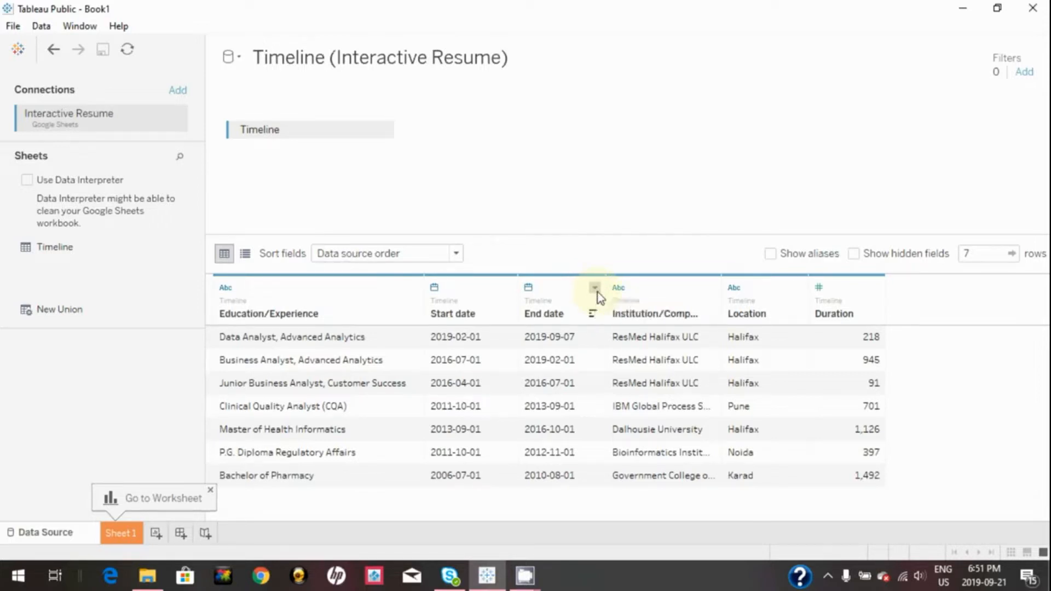
Create a 'Duration calculated' field from End date with formula [End date] - [Start date].
left_click(595, 289)
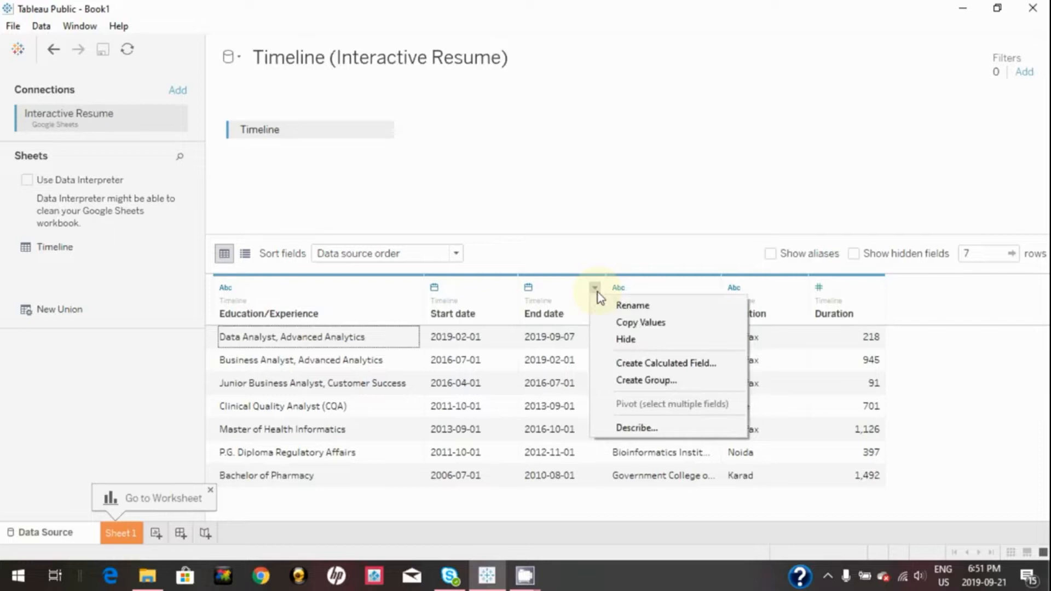
left_click(621, 365)
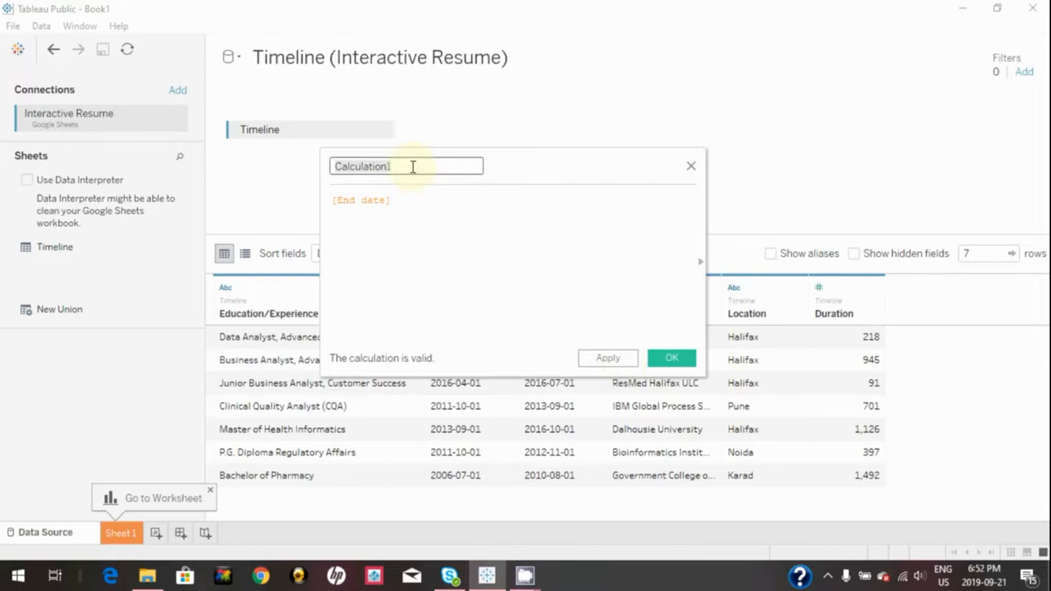
type("Duration")
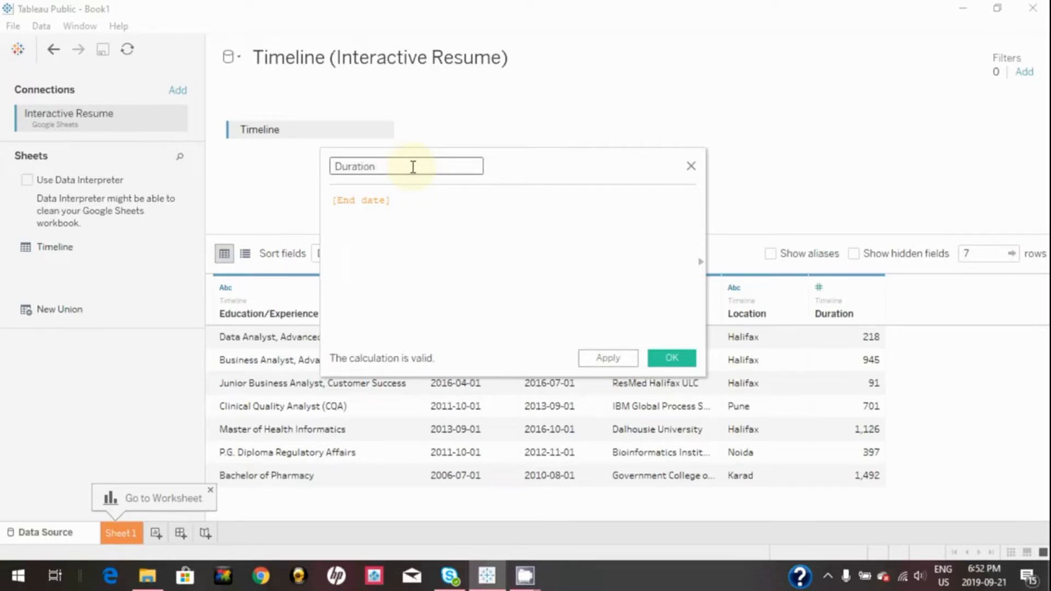
key("Tab")
type("calculated")
left_click(413, 203)
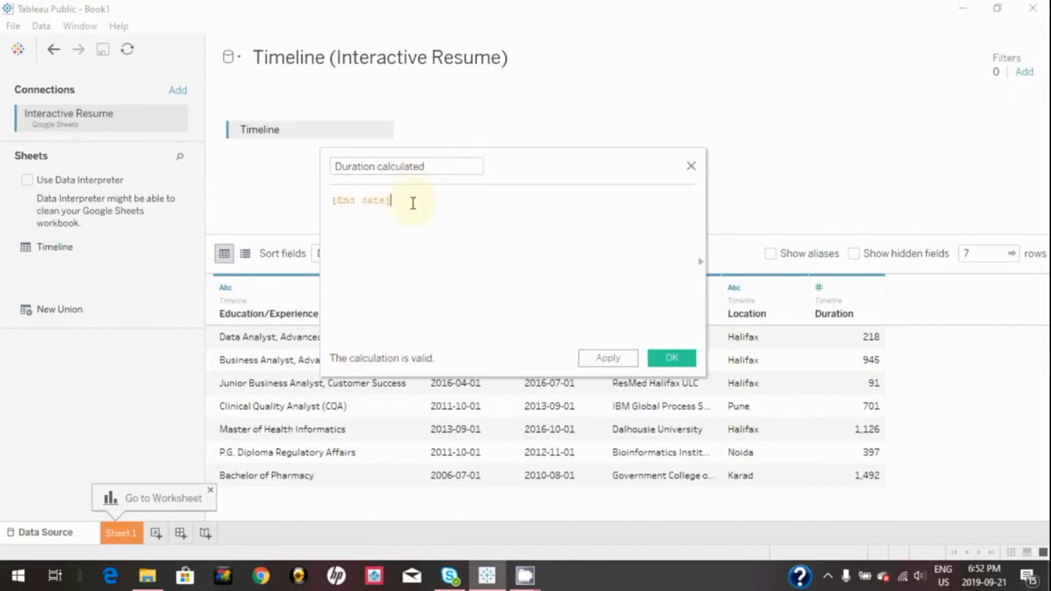
type("- ")
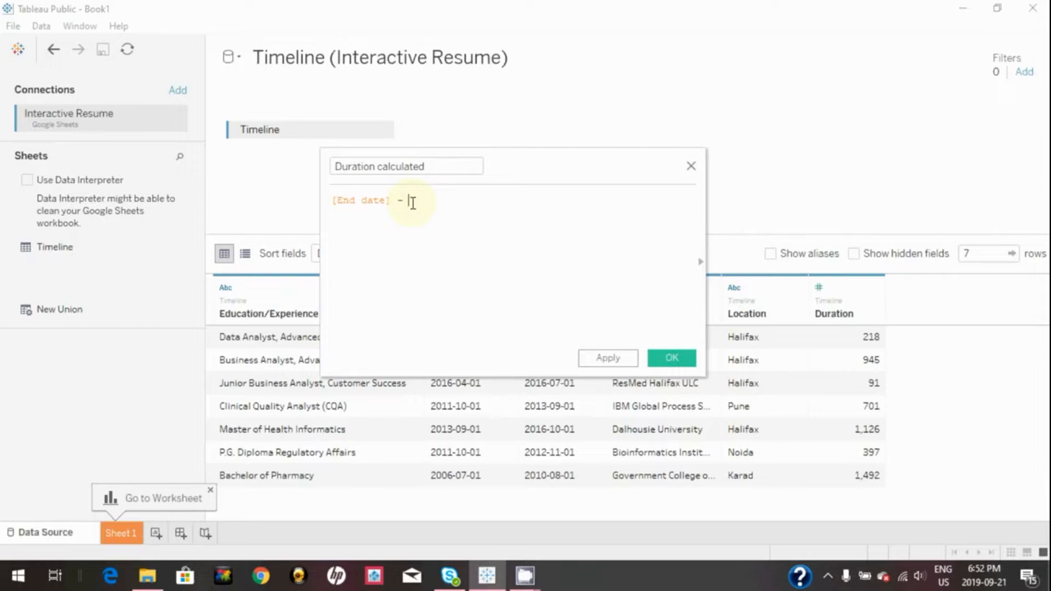
type("Star")
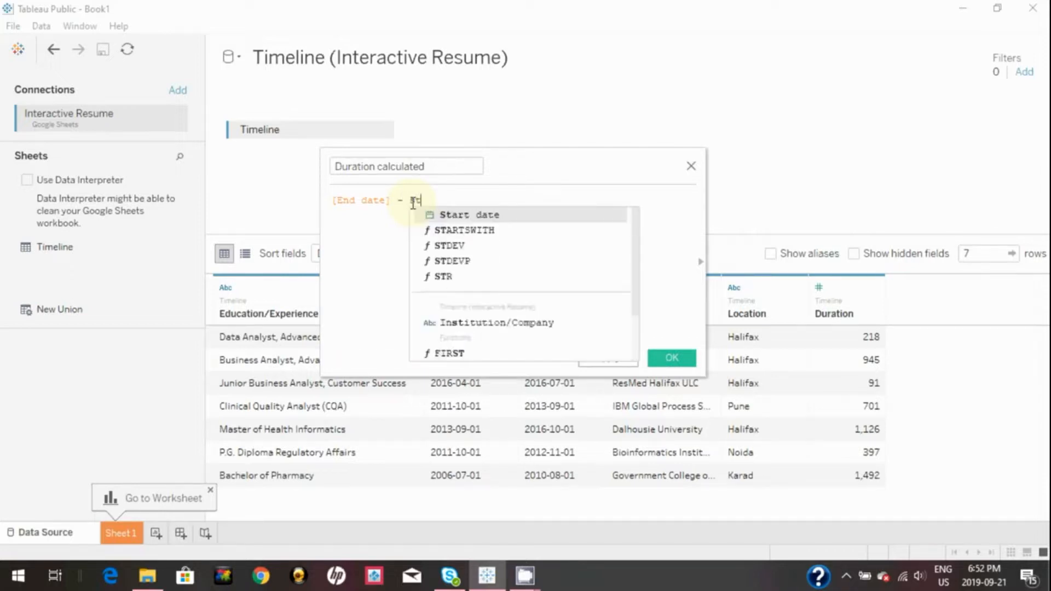
left_click(498, 215)
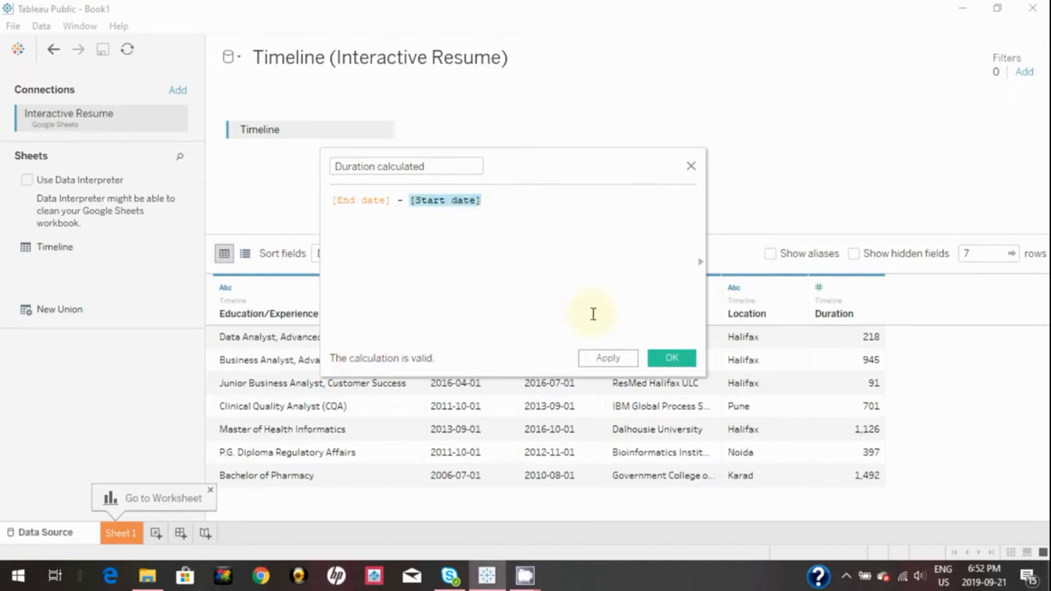
left_click(619, 357)
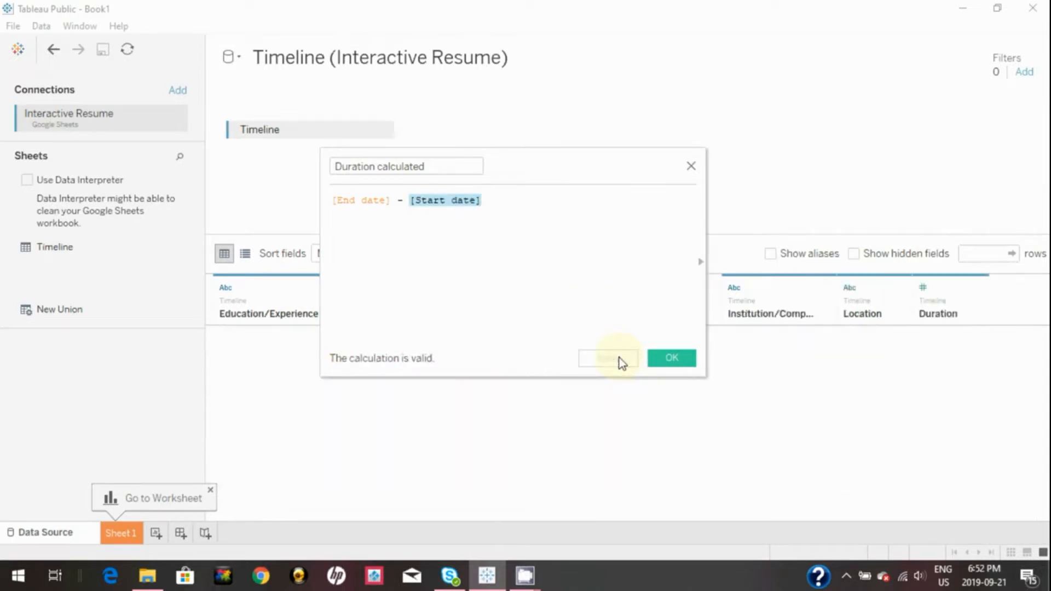
left_click(669, 358)
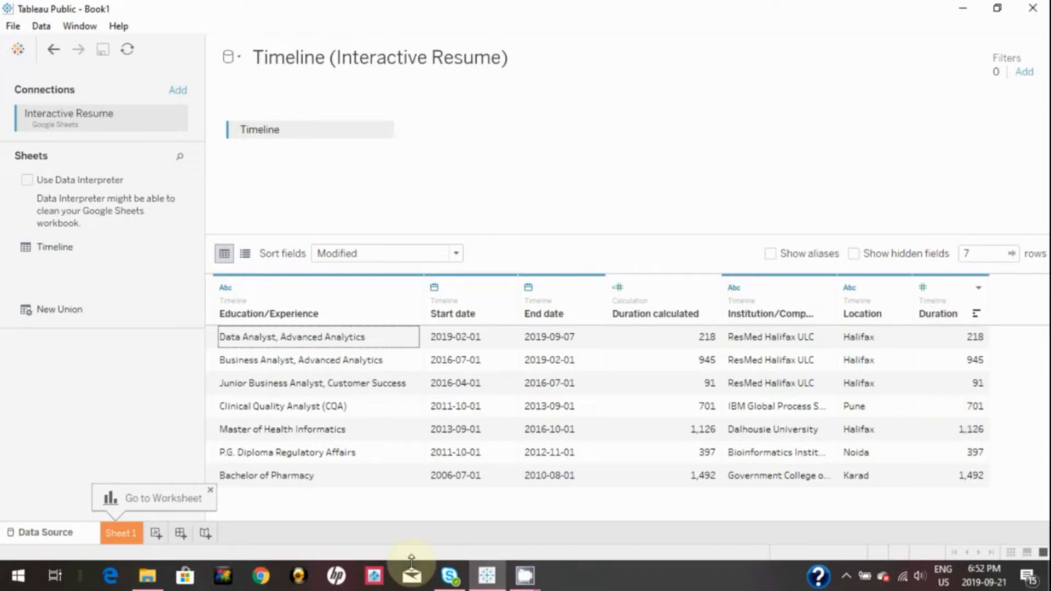
On Sheet 1, create a 'Duration Calculated' field using the pasted End date minus Start date formula.
left_click(124, 534)
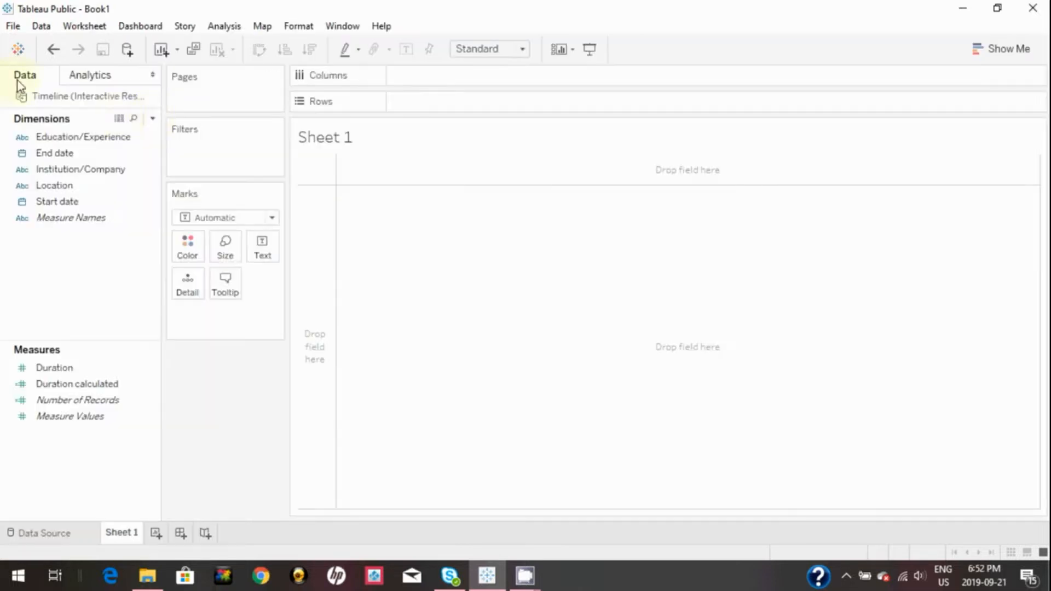
left_click(153, 119)
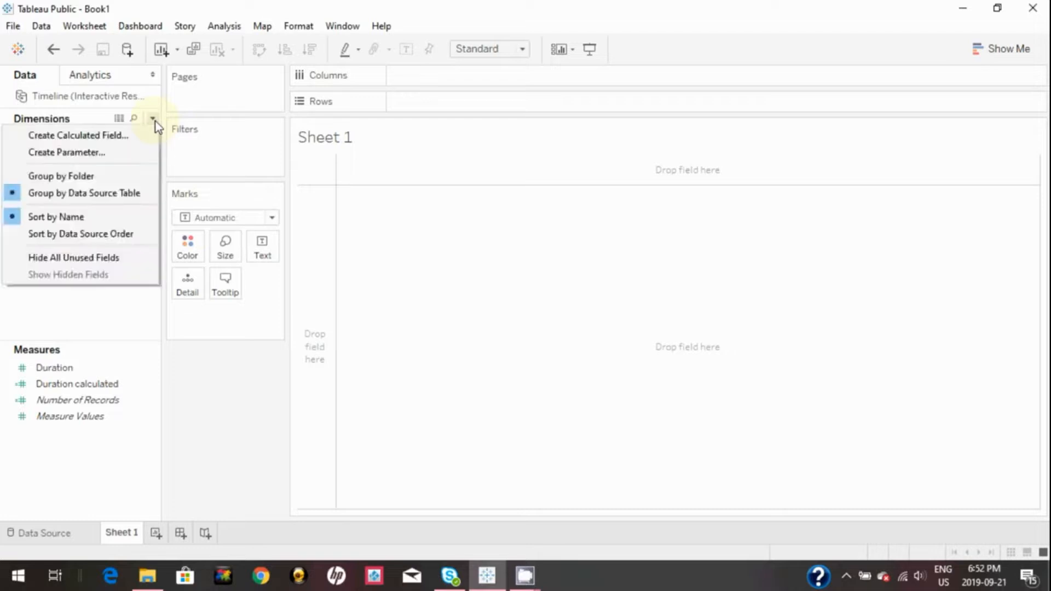
left_click(121, 137)
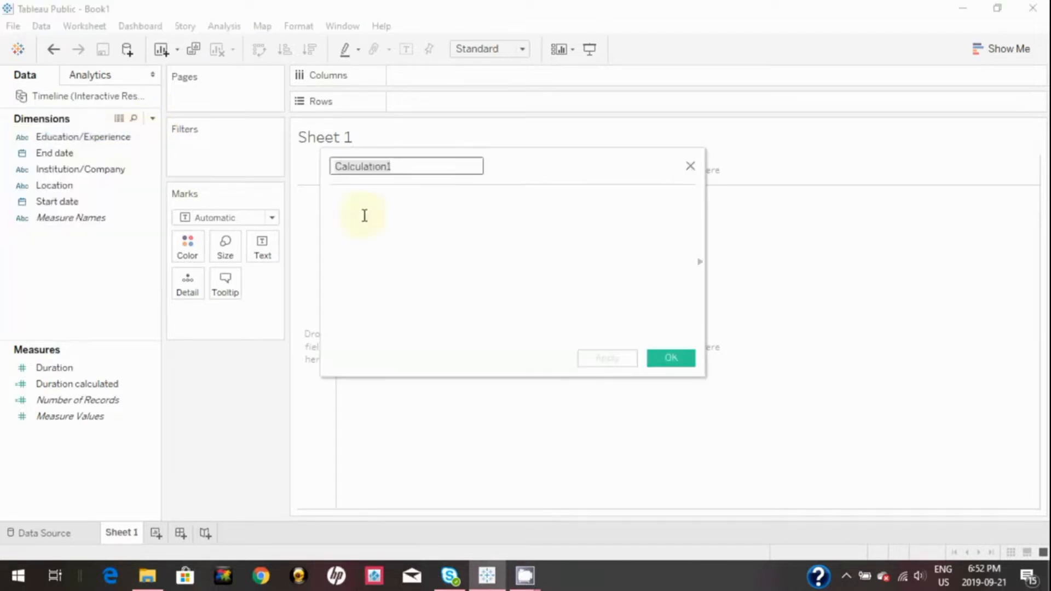
type("d")
key("BackSpace")
type("Duration")
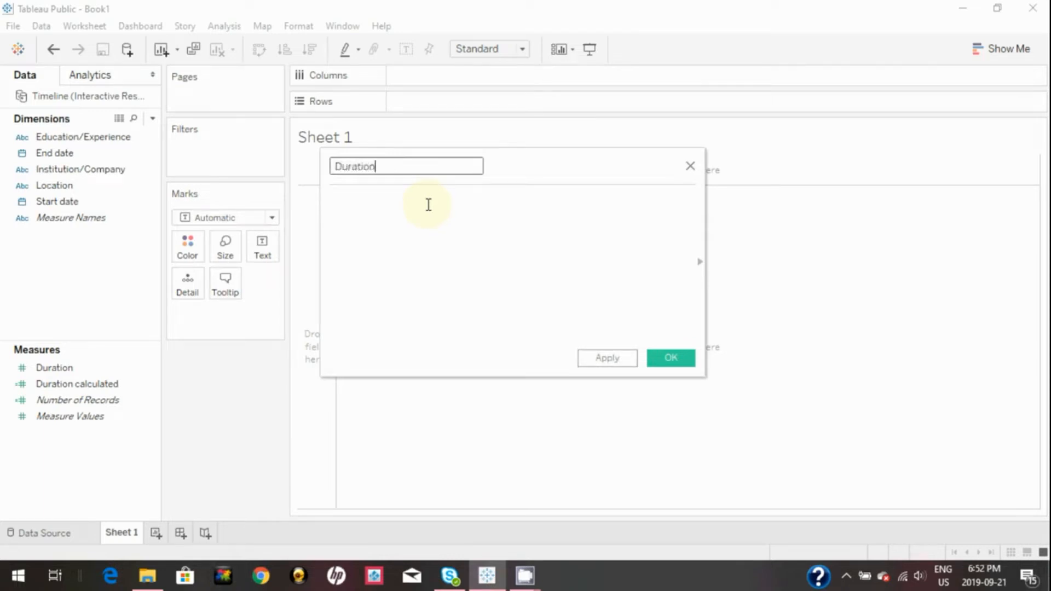
type(" Calculated")
left_click(429, 205)
type("[End date] - [Start date]")
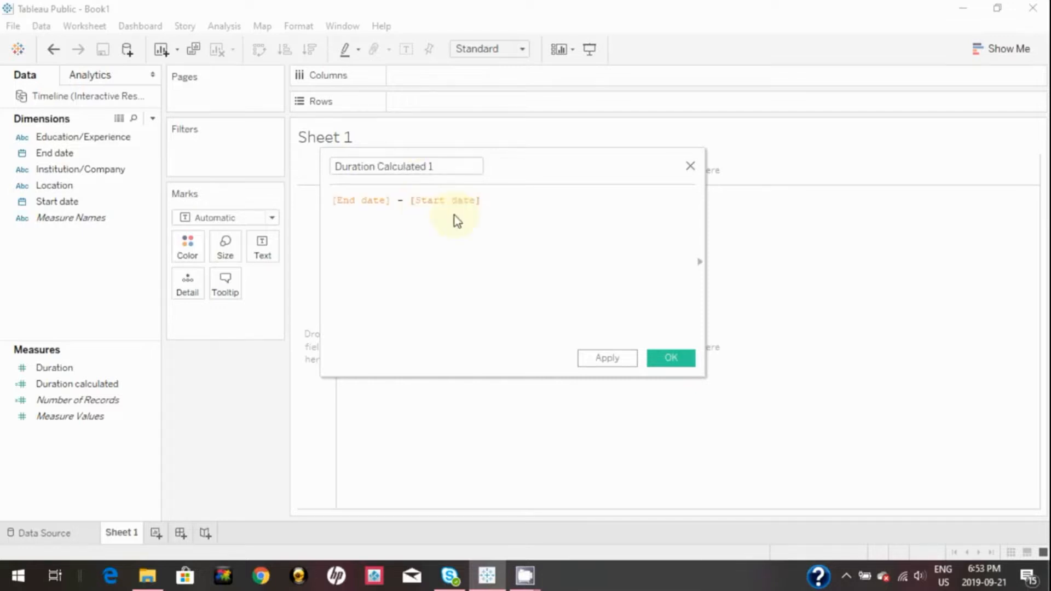
left_click(607, 358)
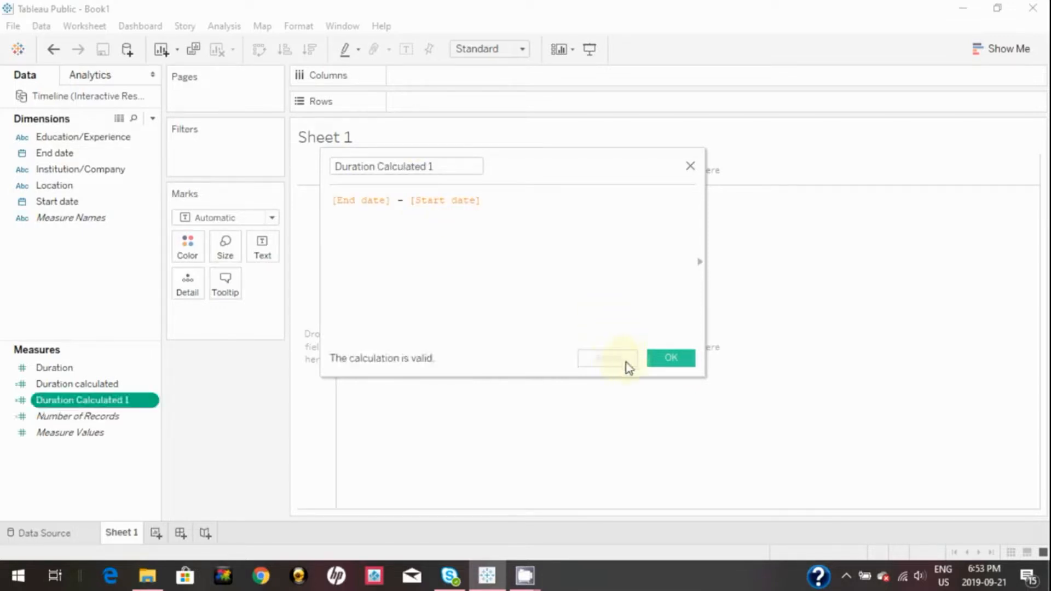
left_click(684, 360)
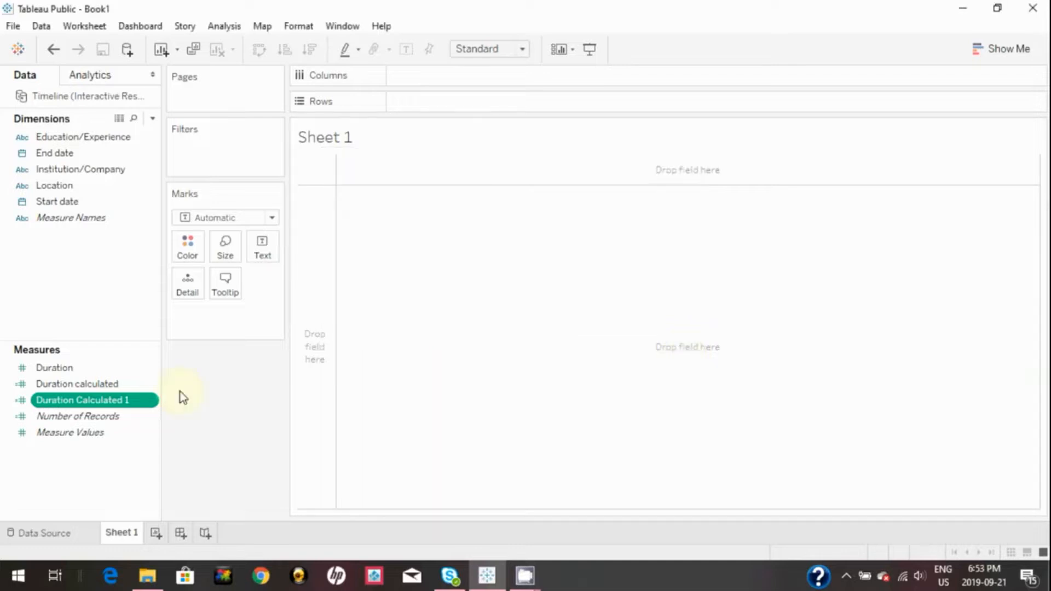
Delete the Duration Calculated 1 and Duration calculated measures.
left_click(28, 401)
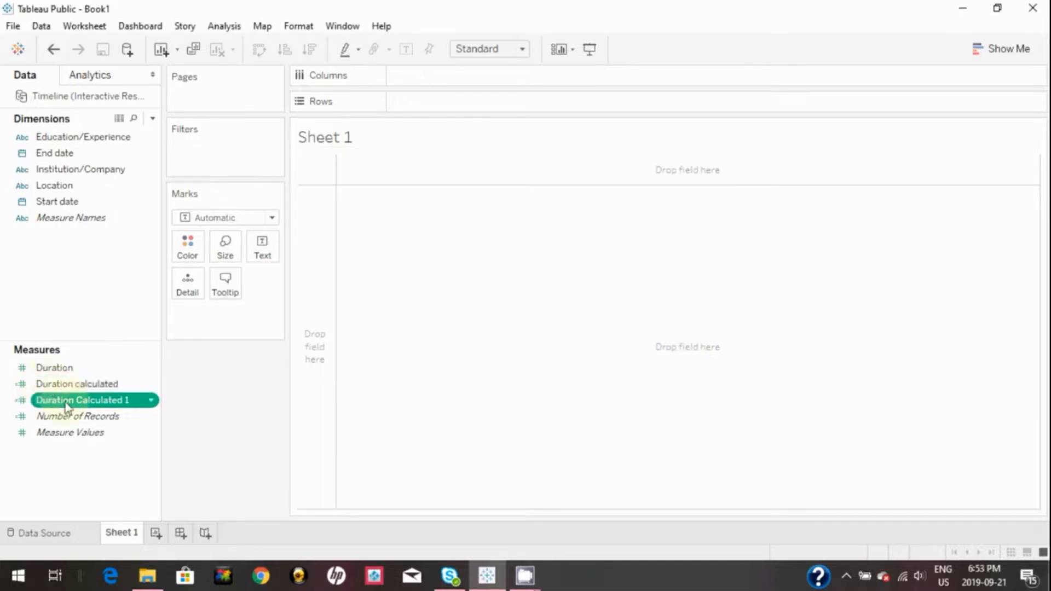
left_click(153, 403)
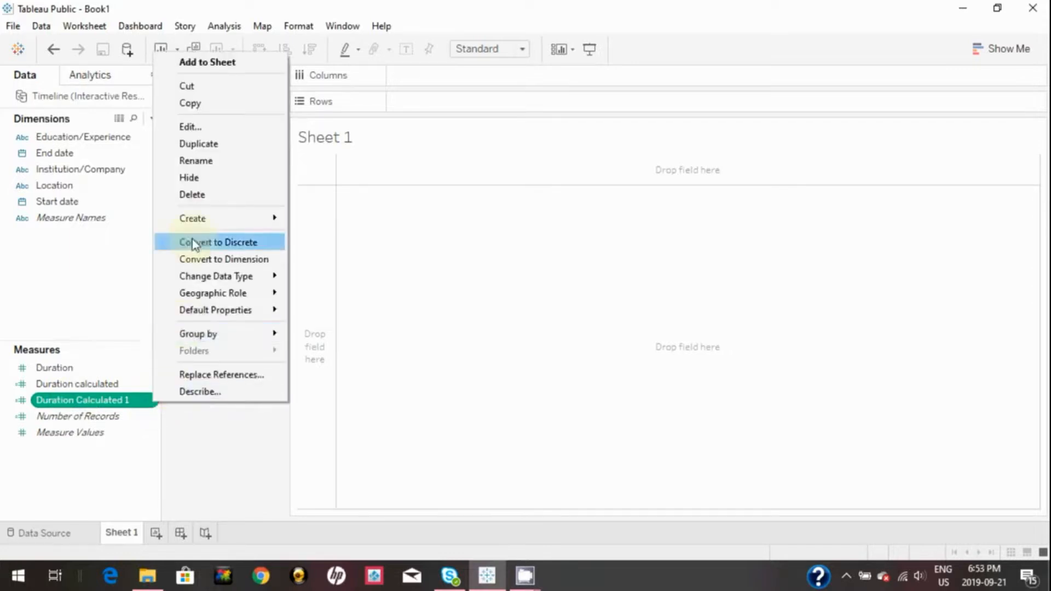
left_click(208, 194)
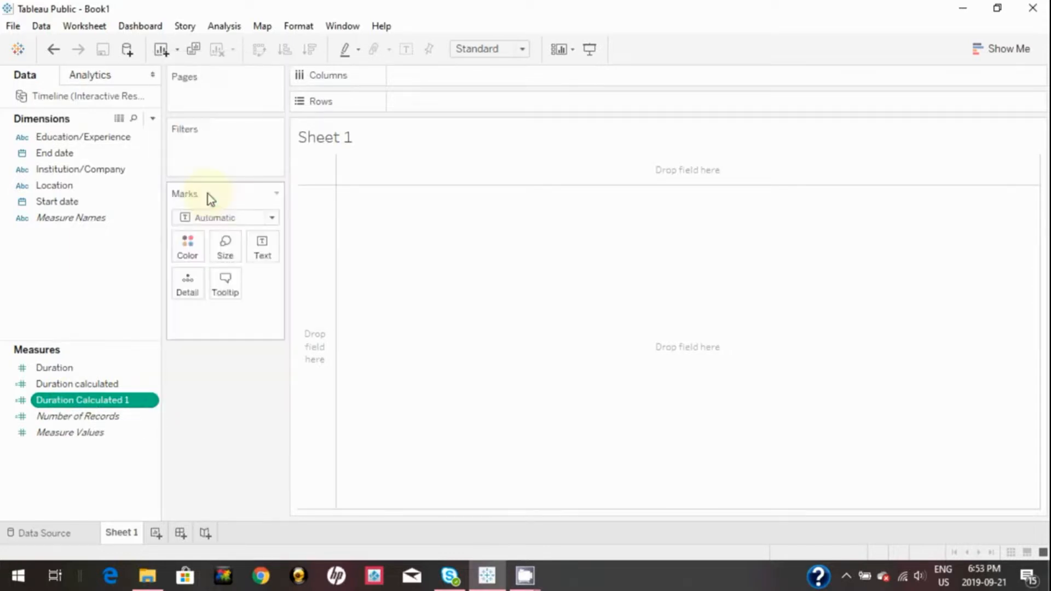
left_click(139, 384)
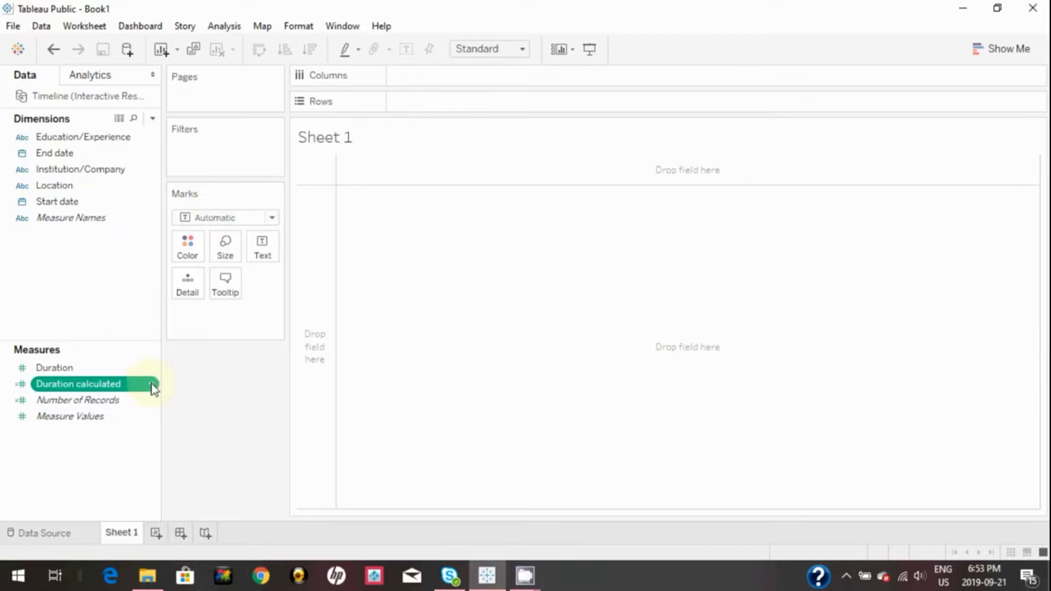
left_click(154, 385)
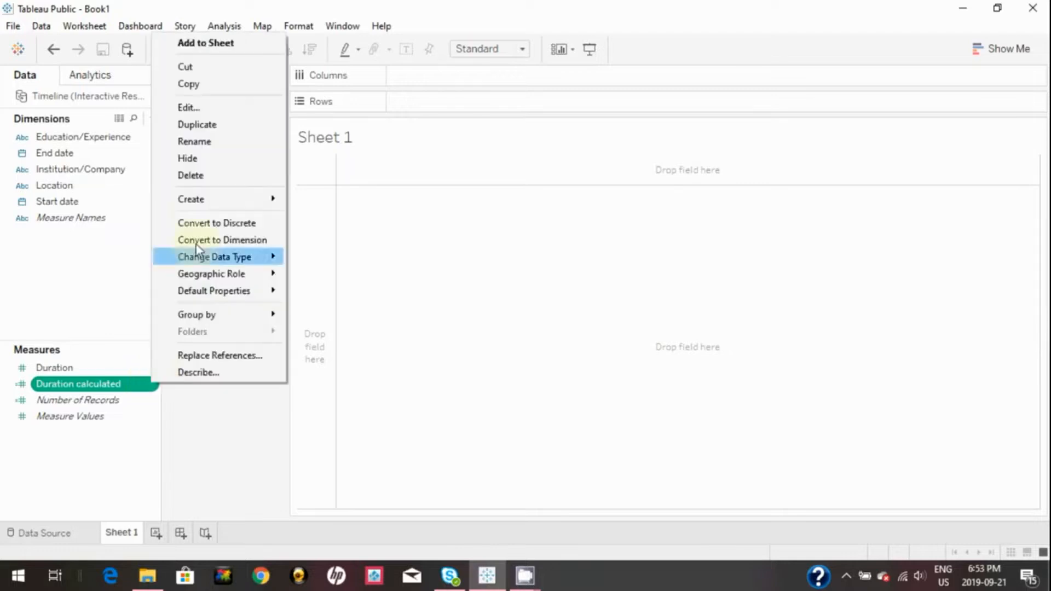
left_click(200, 176)
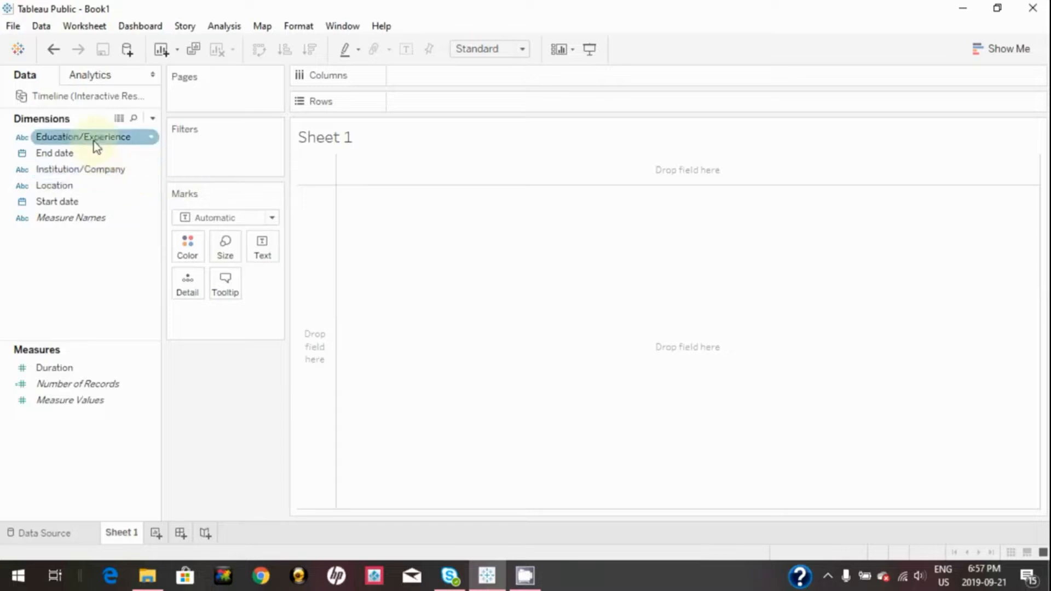
Place Education/Experience on Rows and Start date on Columns.
mouse_move(94, 141)
left_mouse_down()
mouse_move(143, 152)
mouse_move(304, 152)
mouse_move(452, 104)
left_mouse_up()
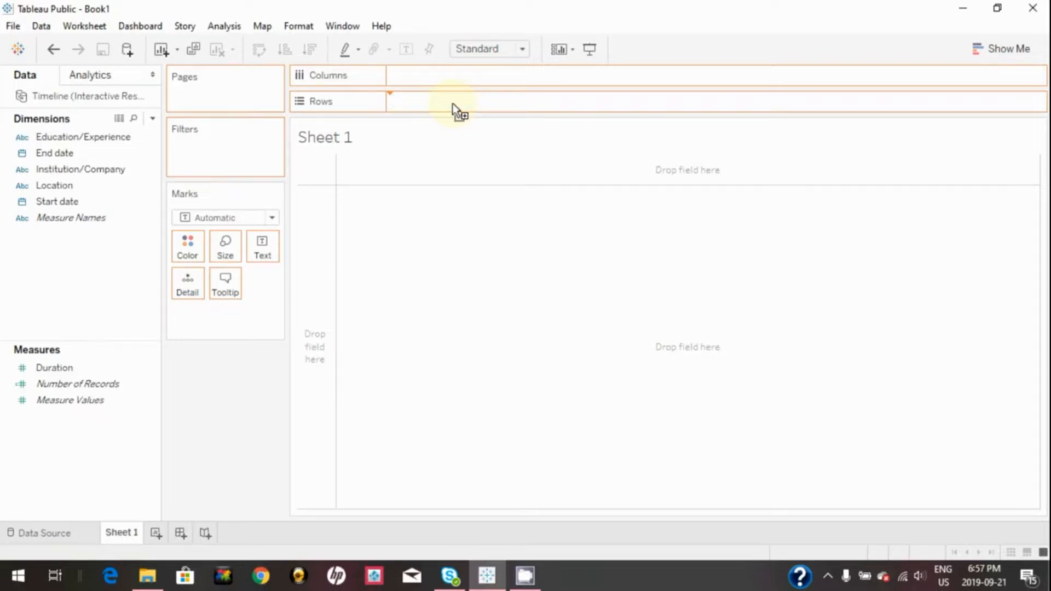
left_click_drag(452, 104, 452, 104)
left_click(80, 201)
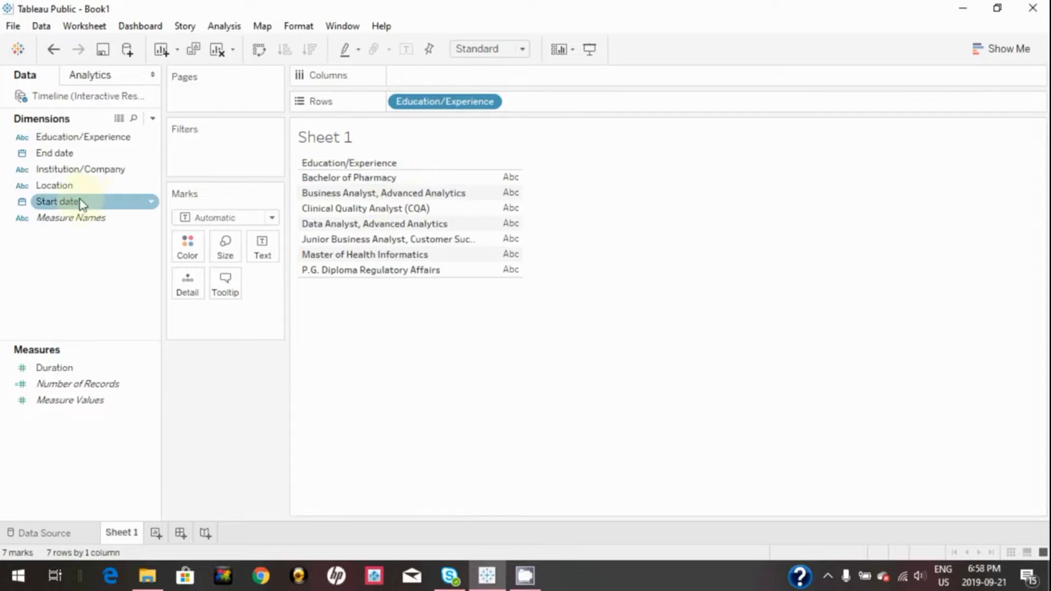
left_click_drag(80, 201, 443, 74)
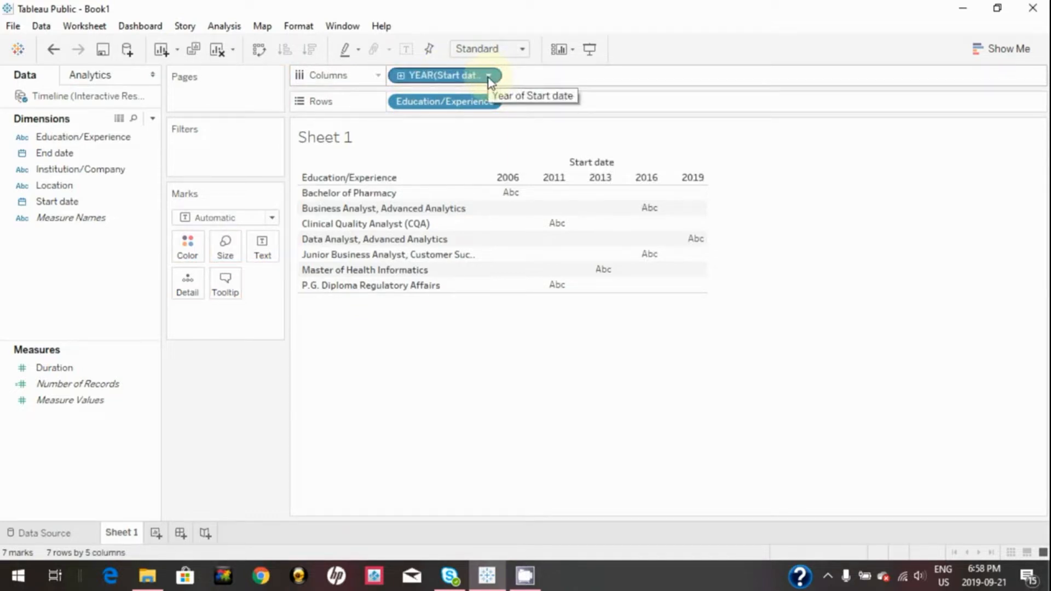
Make Start date a continuous month, size bars by SUM(Duration), and enlarge the row height.
left_click(488, 76)
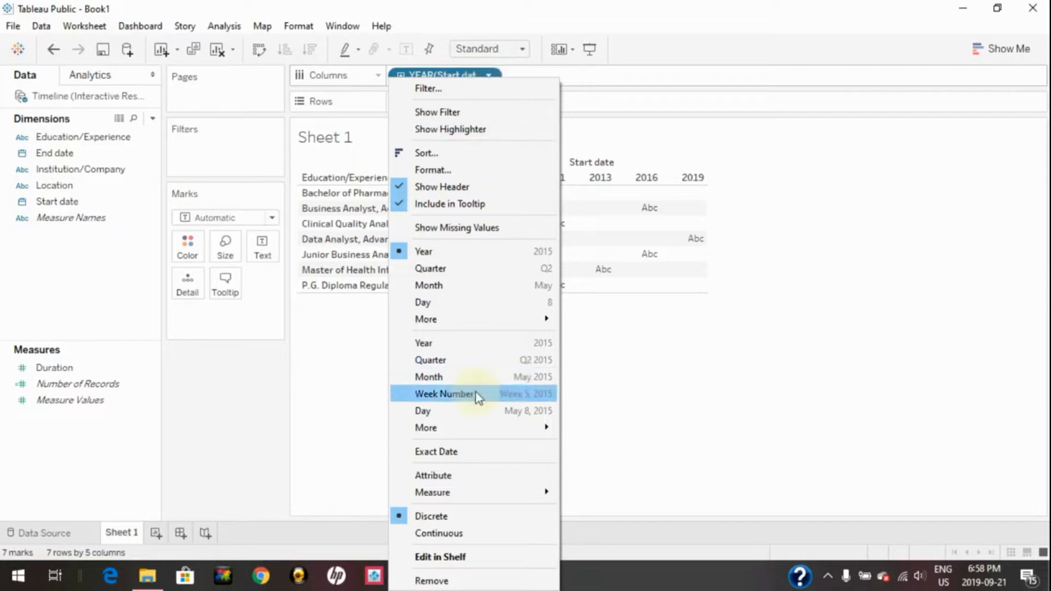
left_click(478, 374)
left_click_drag(82, 367, 223, 246)
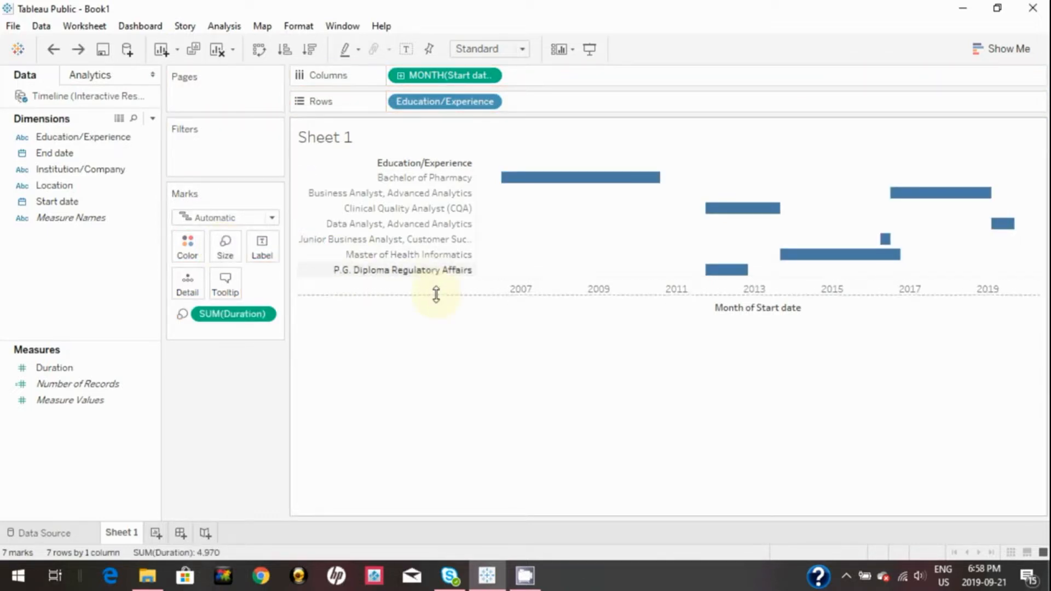
left_click_drag(437, 277, 437, 294)
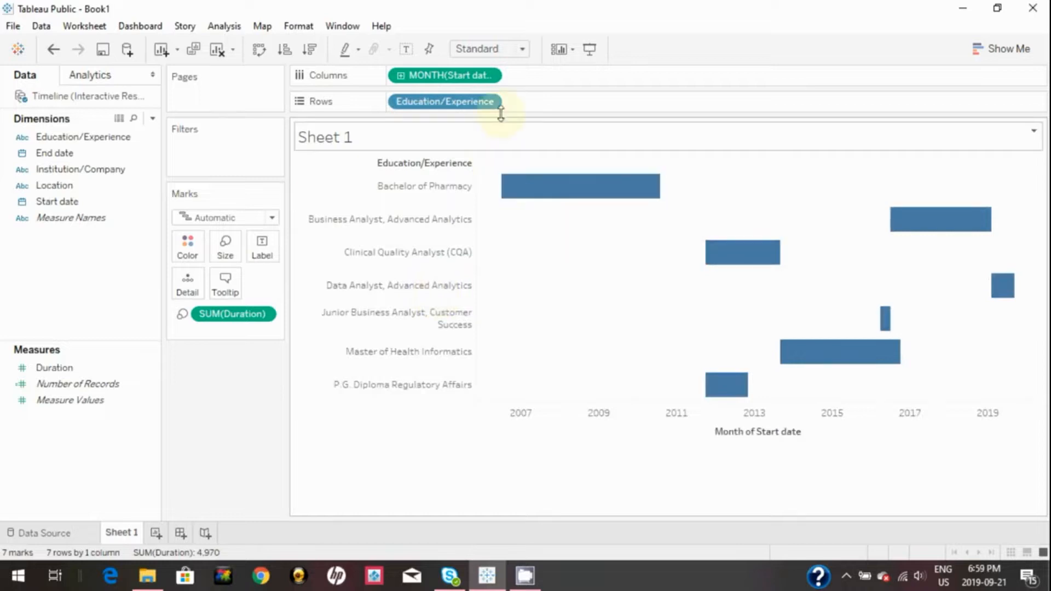
Sort Education/Experience descending by maximum End date and label each bar with End date.
left_click(490, 102)
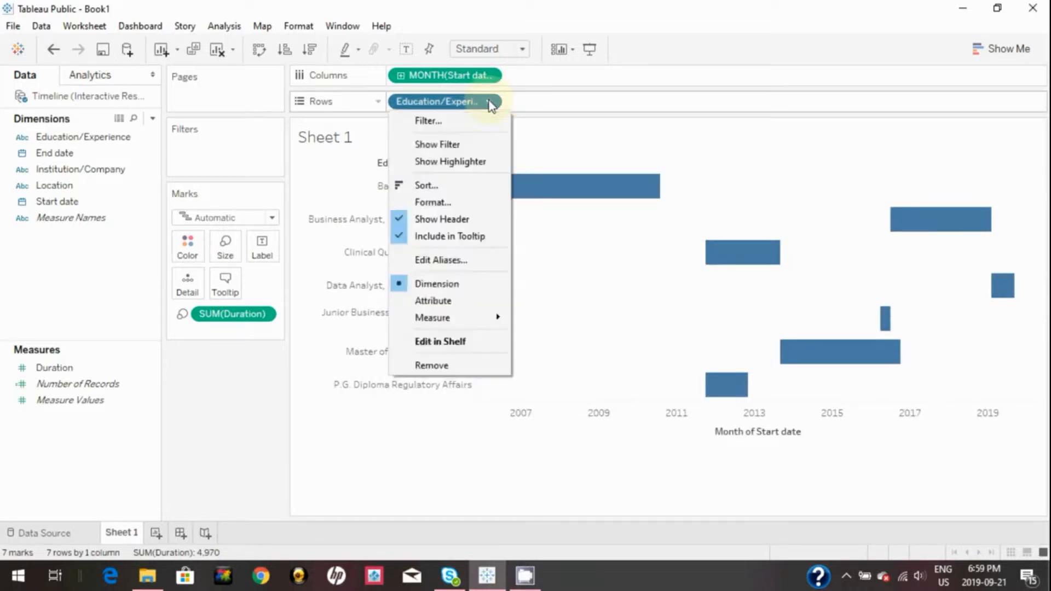
left_click(457, 186)
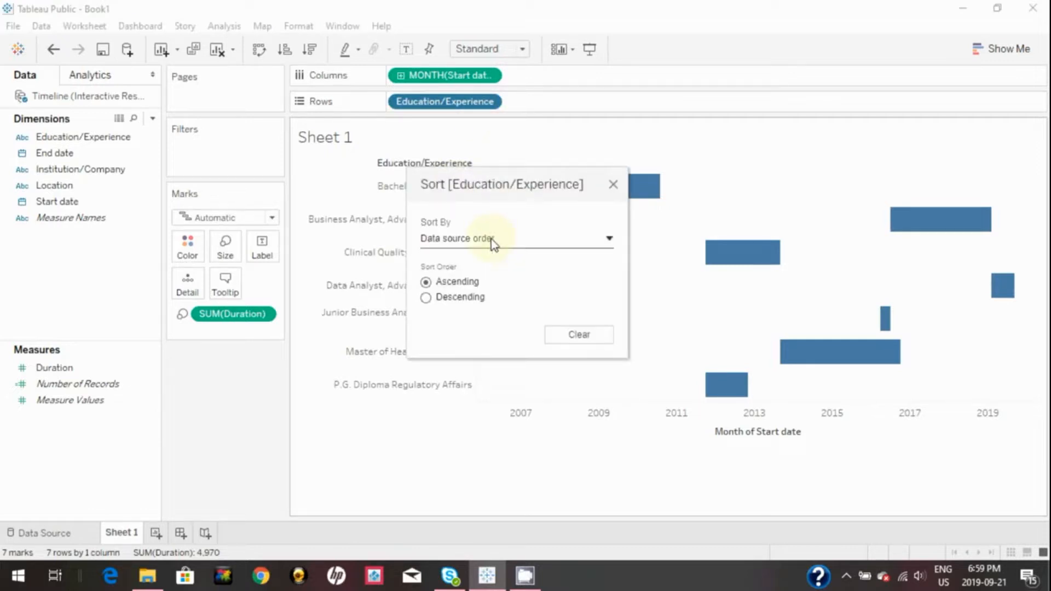
left_click(491, 239)
left_click(467, 284)
left_click(428, 299)
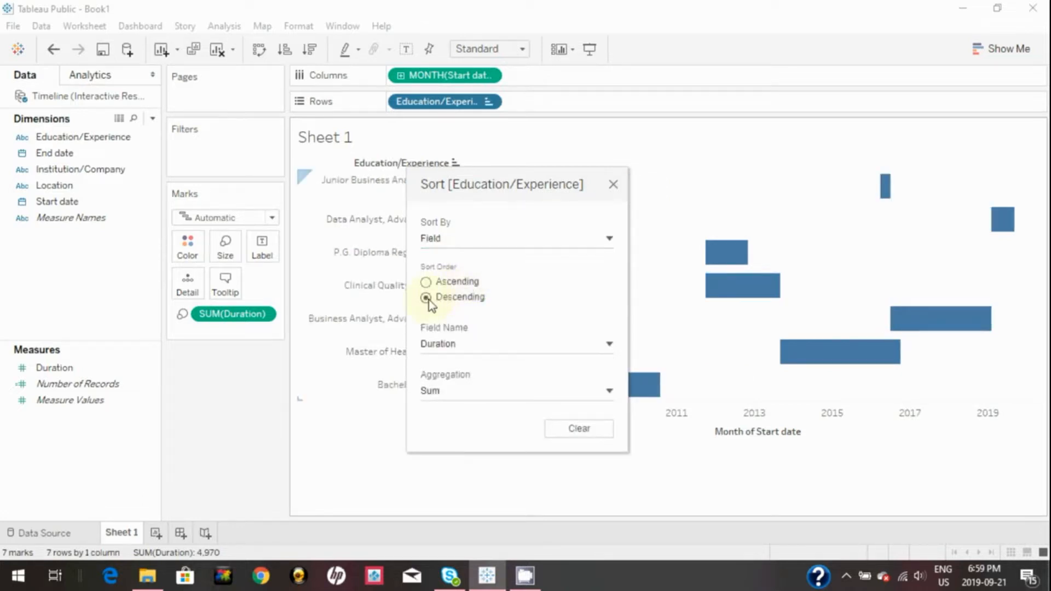
left_click(489, 351)
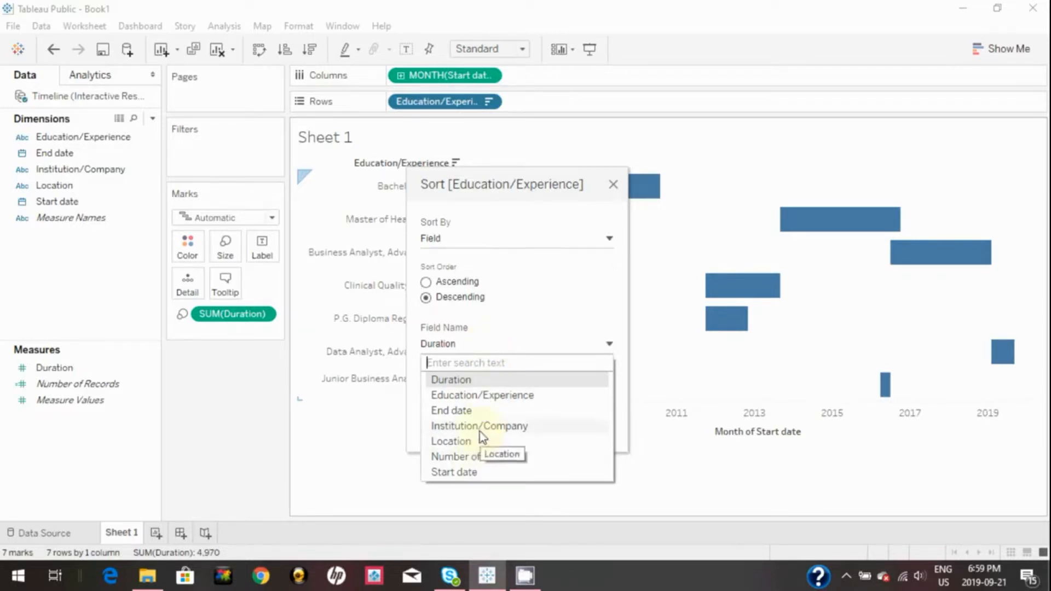
left_click(480, 416)
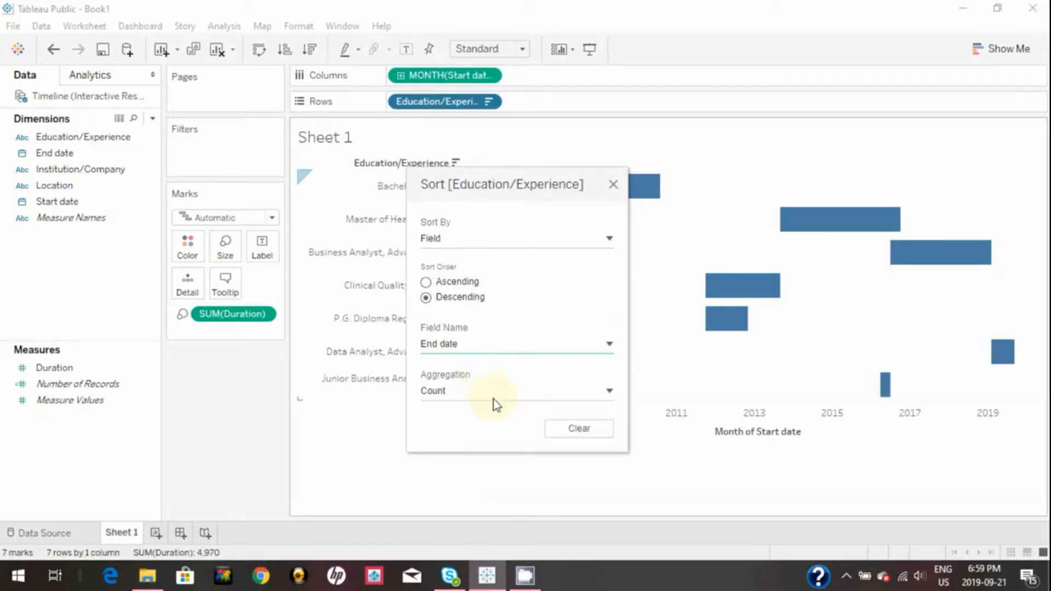
left_click(487, 390)
left_click(474, 445)
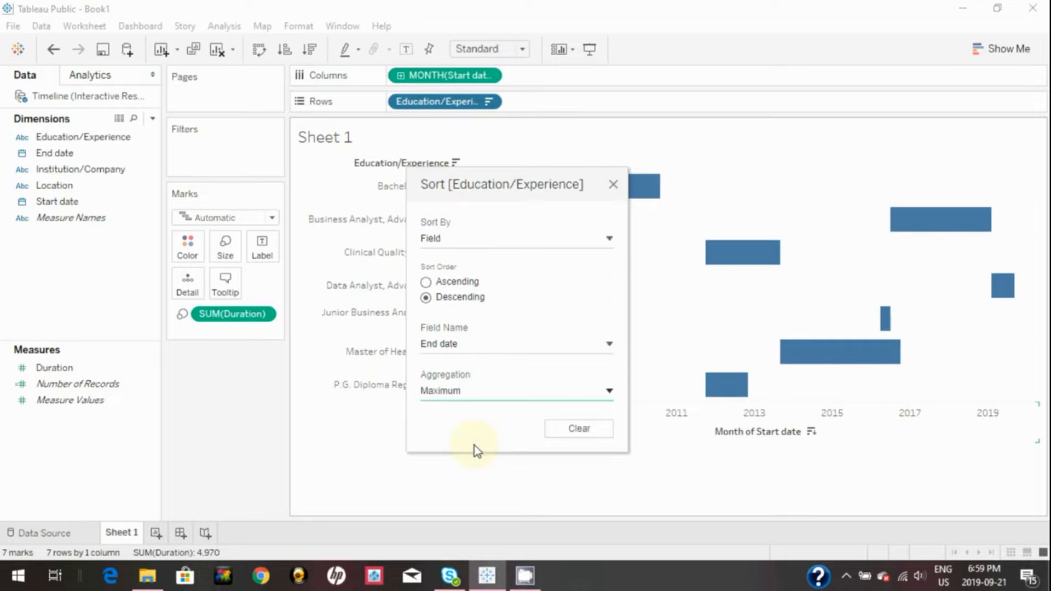
left_click(567, 427)
left_click_drag(54, 152, 261, 250)
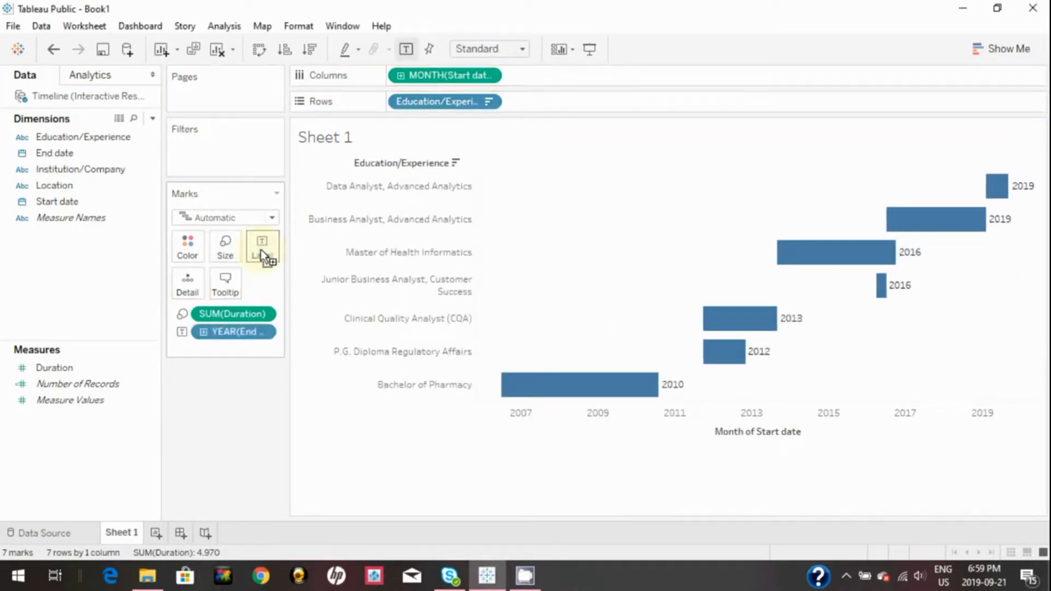
Add Start date as a second bar label and show the End date label as month-year.
left_click(70, 202)
left_click_drag(71, 203, 261, 250)
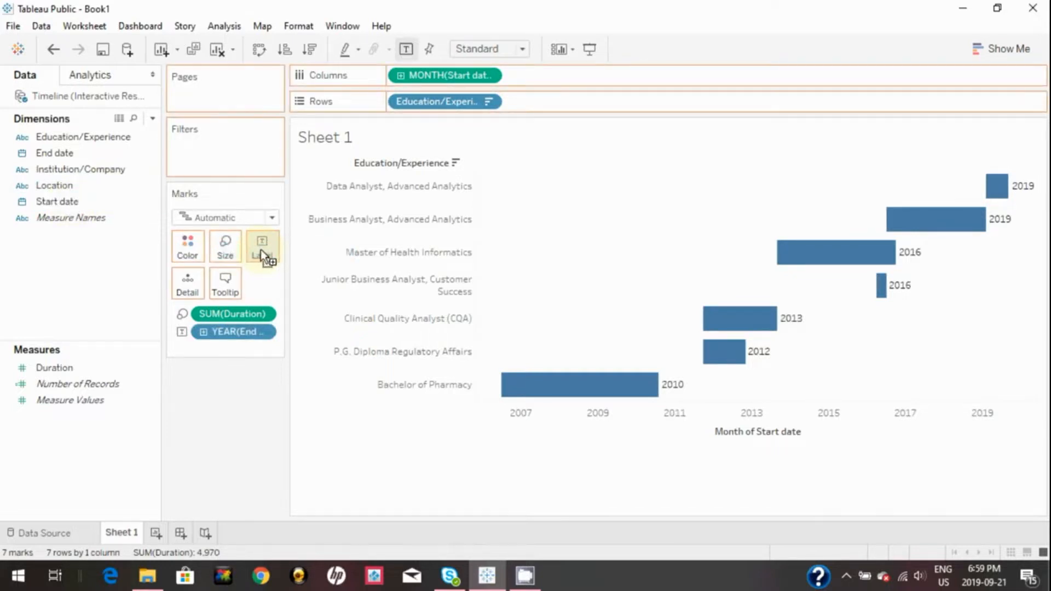
left_click(264, 333)
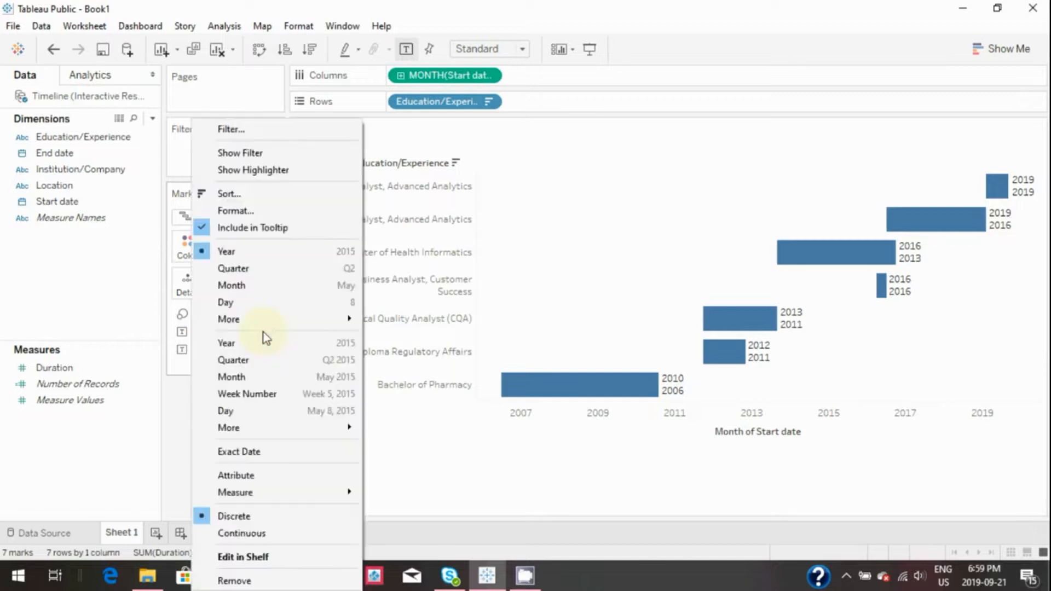
left_click(275, 378)
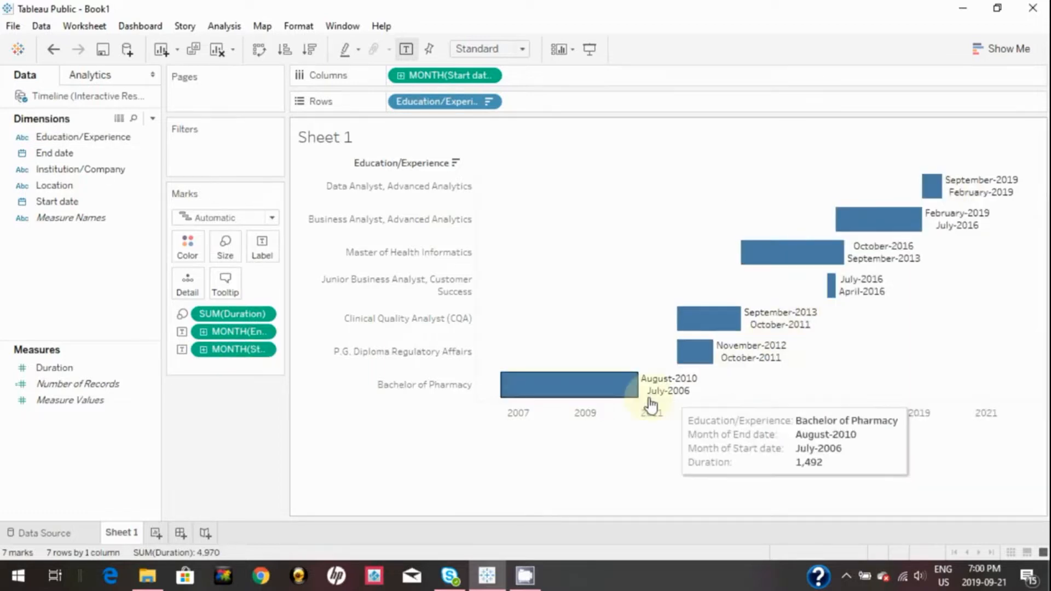
right_click(153, 156)
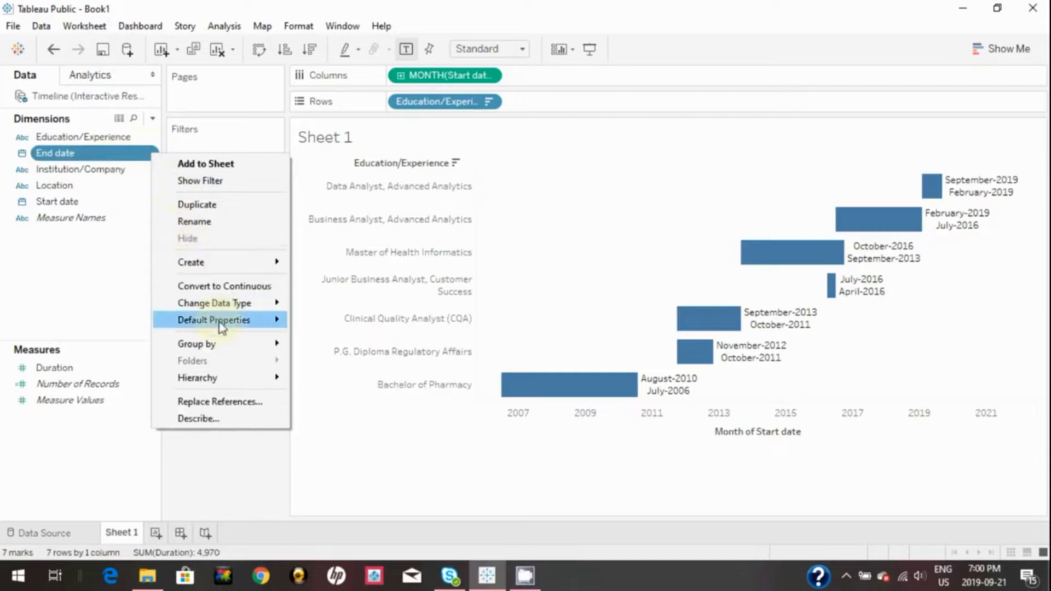
mouse_move(226, 306)
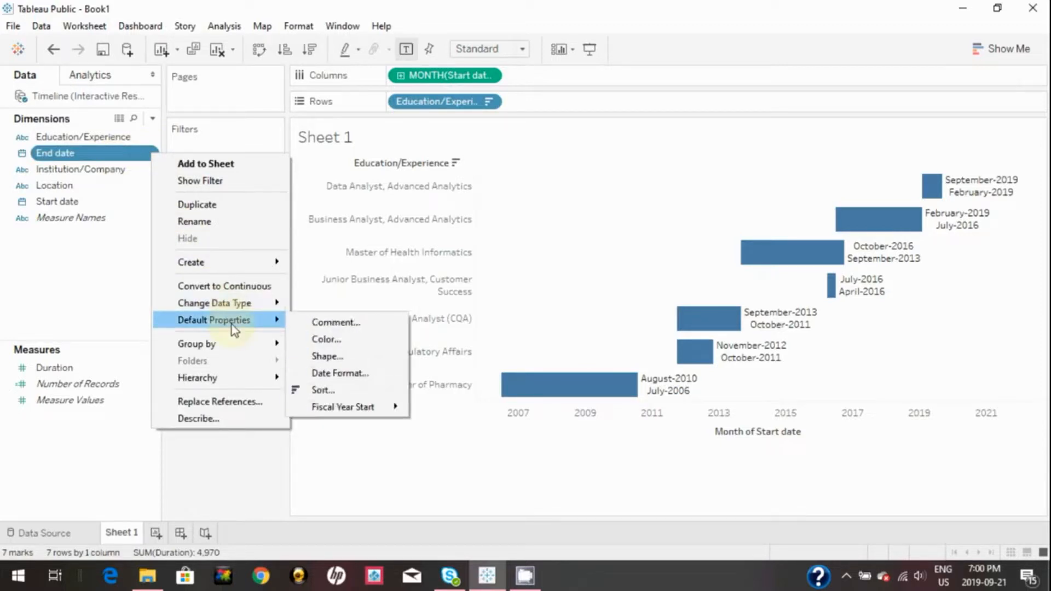
Give End date the custom default date format 'mmm yy'.
left_click(326, 374)
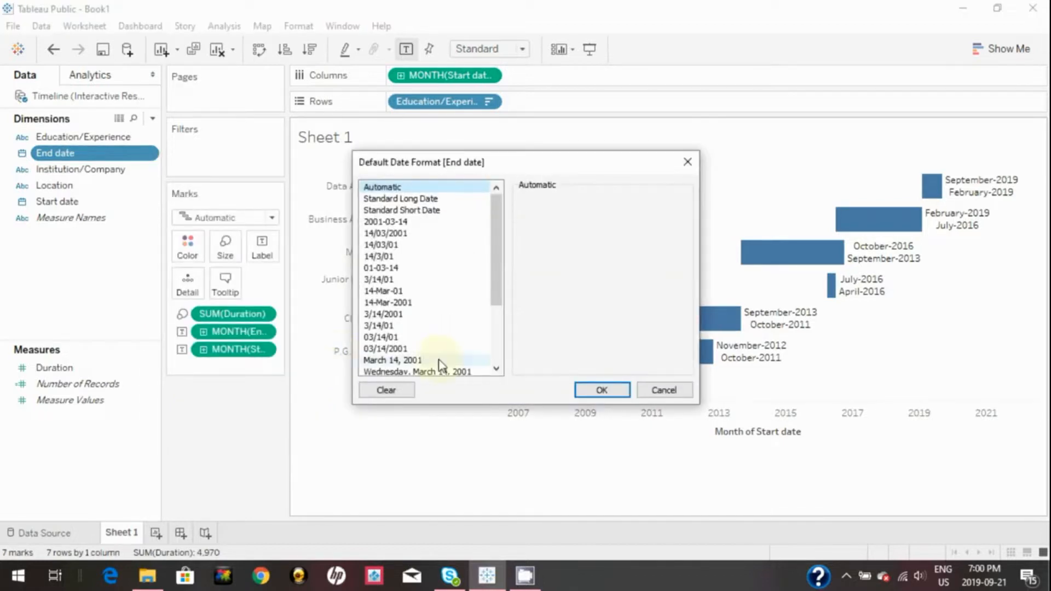
left_click_drag(505, 236, 493, 305)
left_click(399, 360)
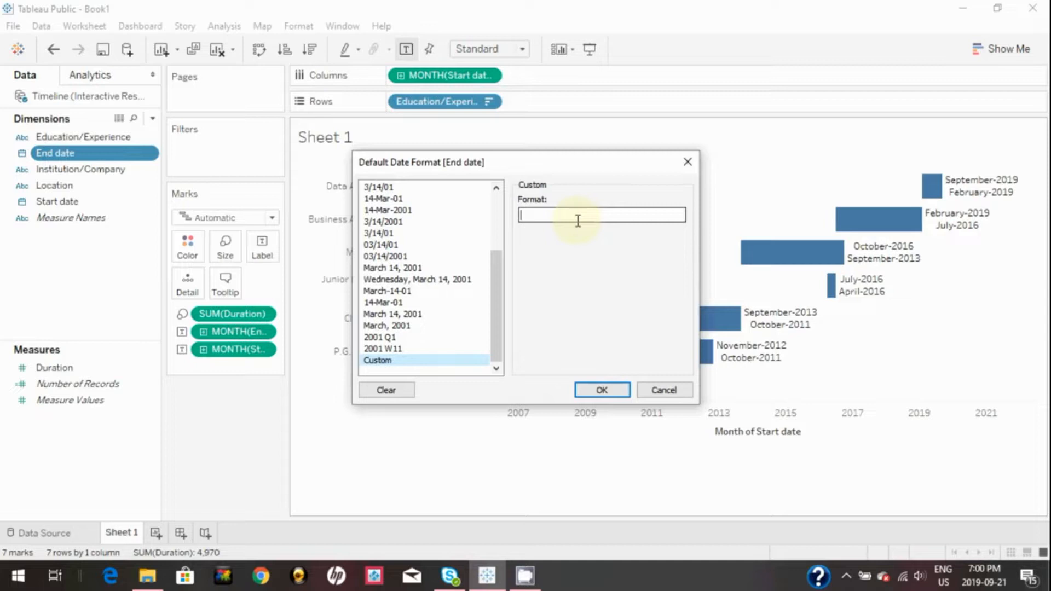
type("mmm yy")
left_click(603, 391)
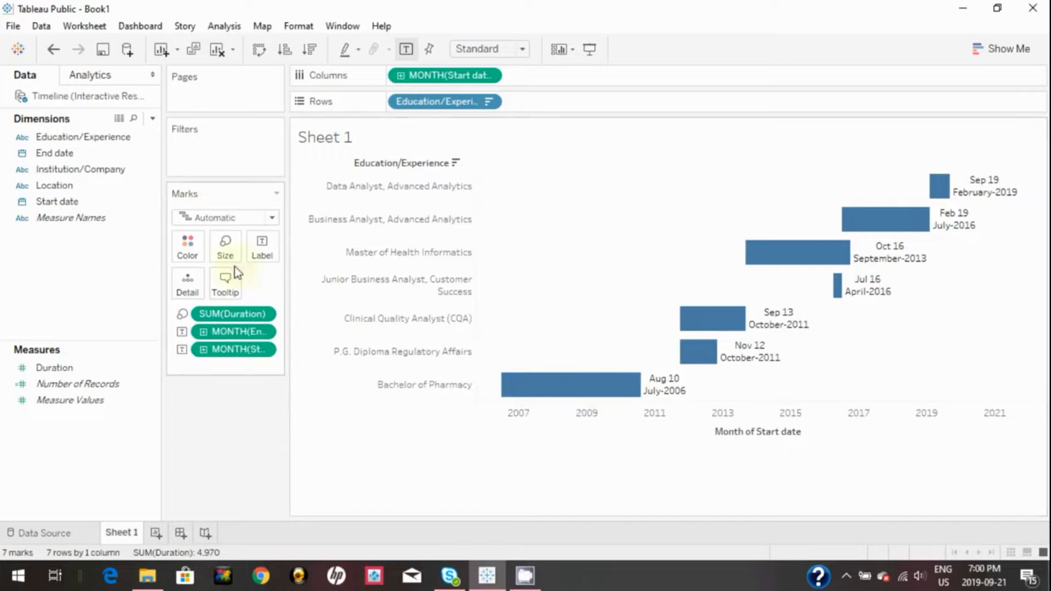
Give Start date the same custom default date format 'mmm yy'.
left_click(115, 200)
left_click(150, 202)
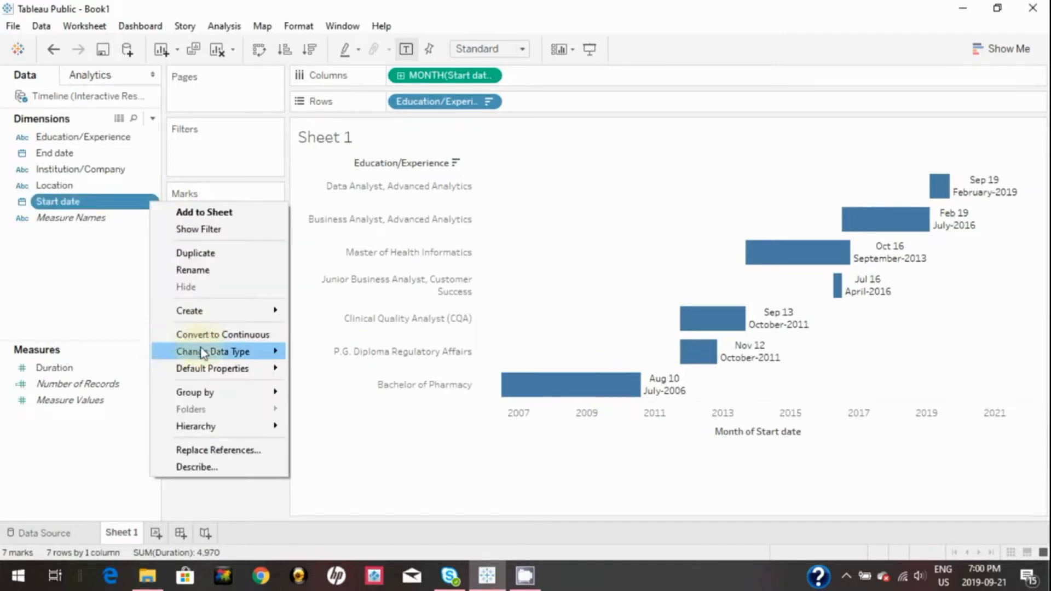
mouse_move(214, 373)
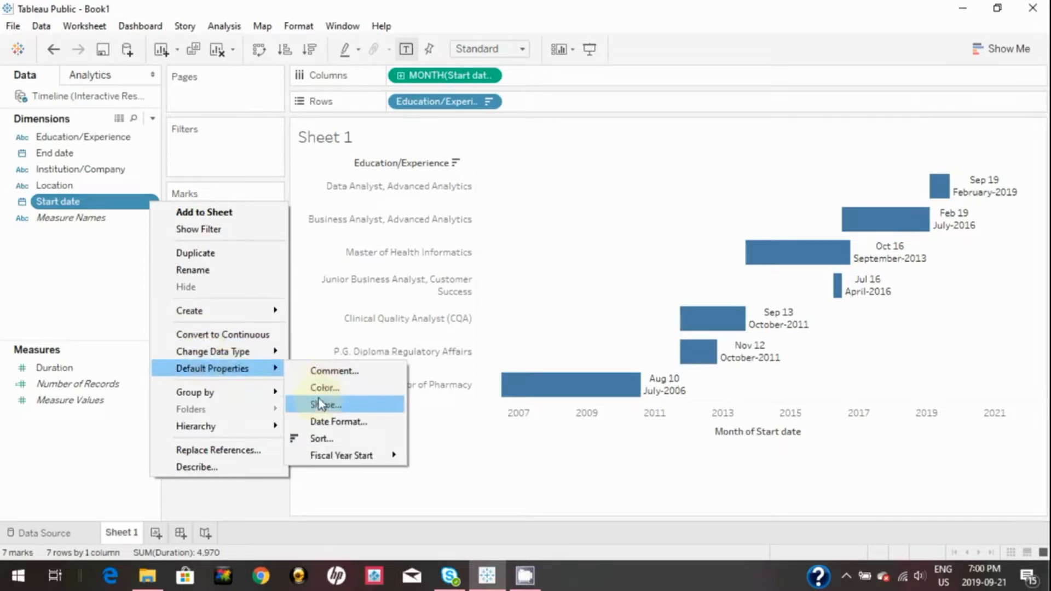
left_click(328, 421)
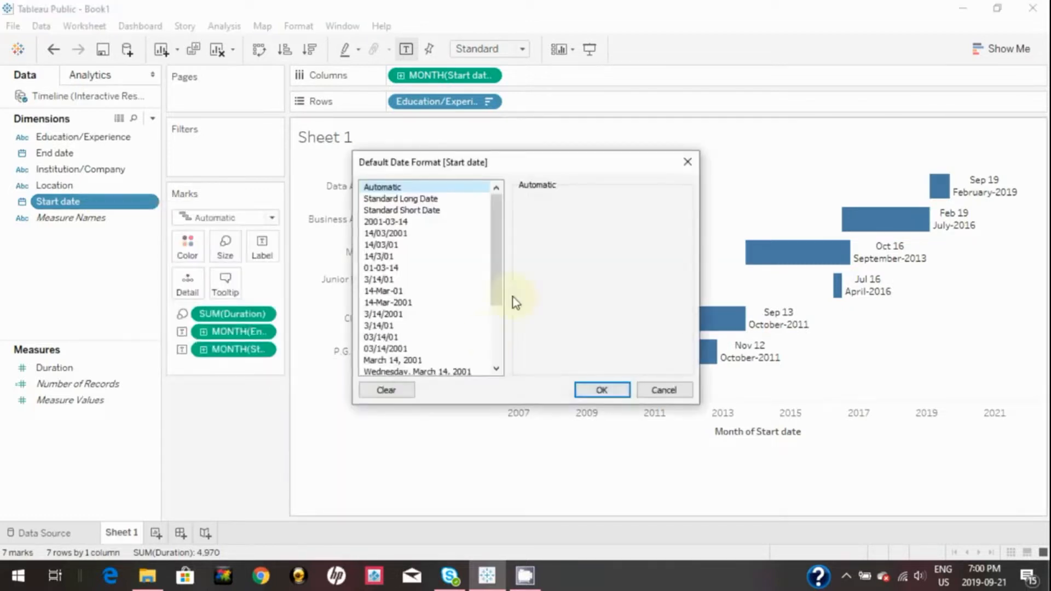
scroll(496, 350, "down", 3)
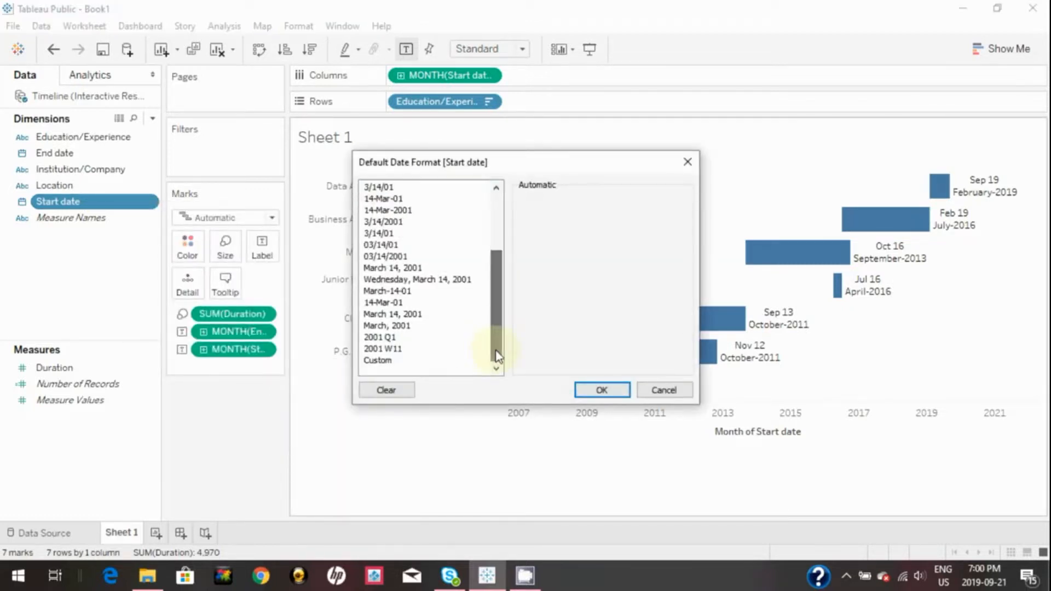
left_click(408, 360)
left_click(591, 212)
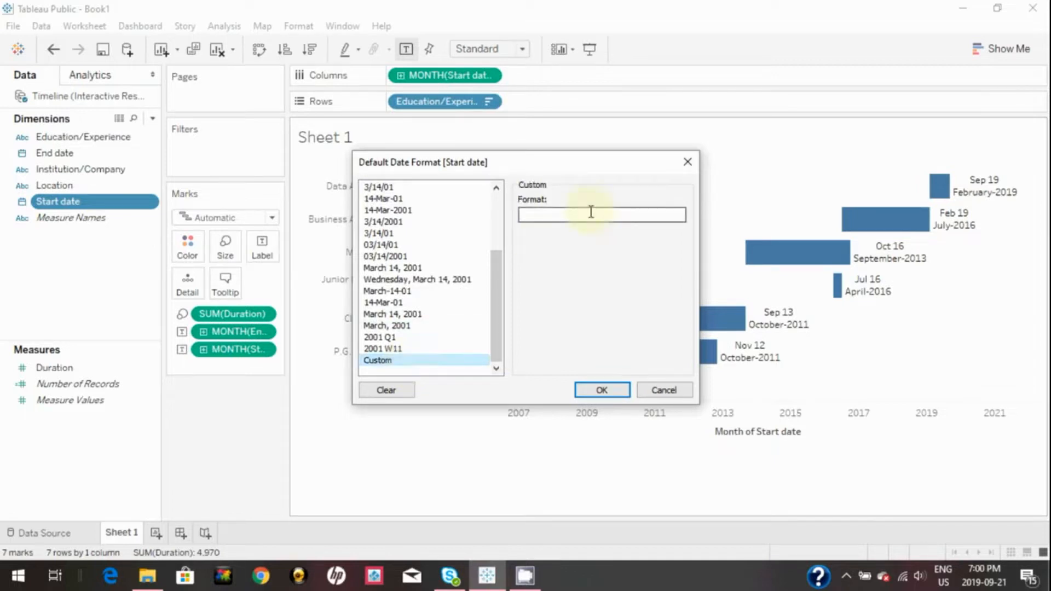
type("mmm yy")
left_click(616, 392)
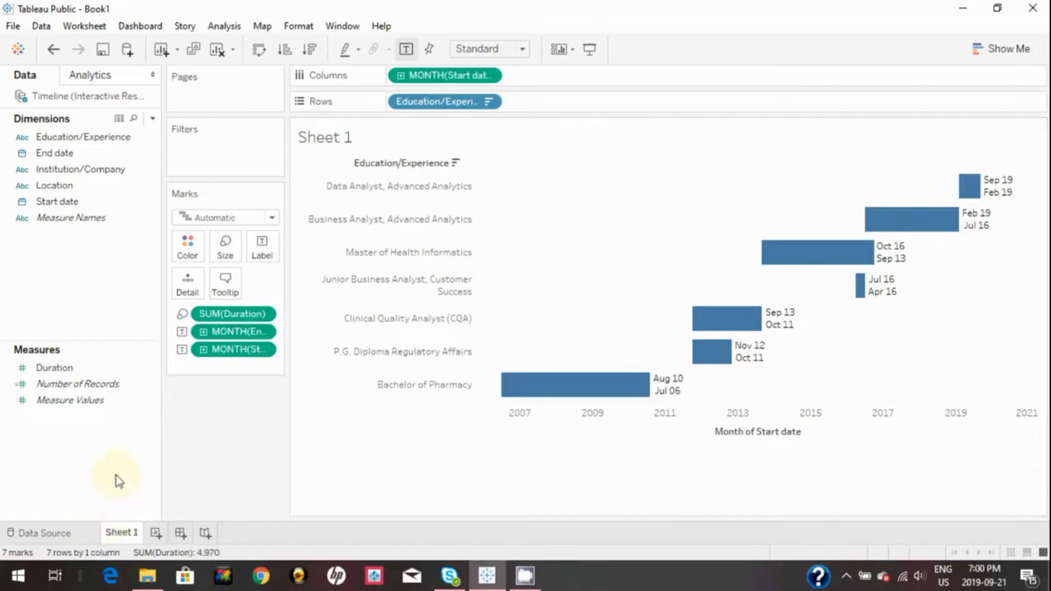
Add an inline TODAY() calculation to the Marks card and set it to Month level.
right_click(214, 371)
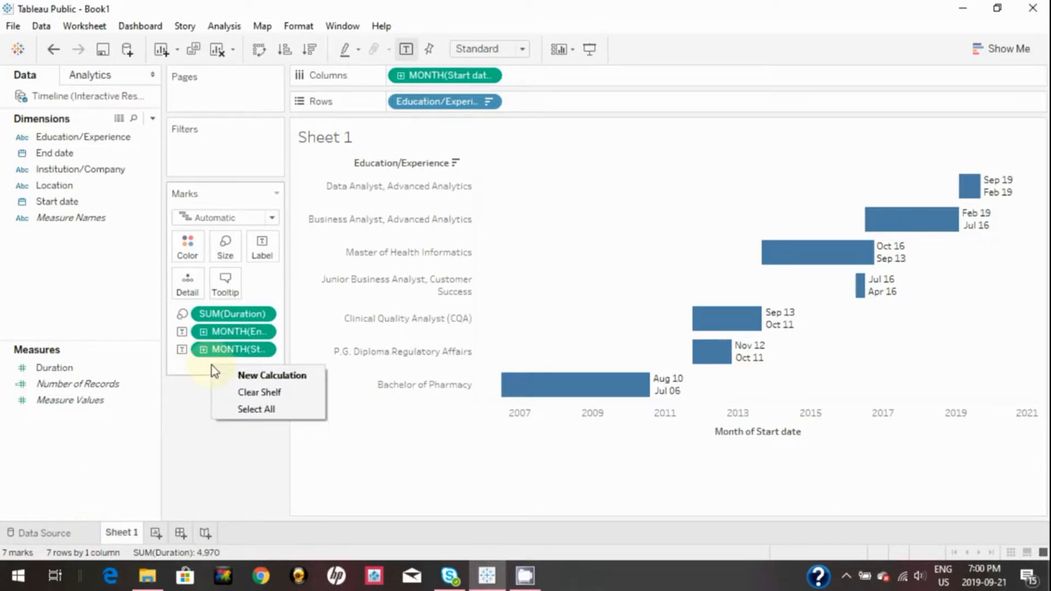
left_click(265, 376)
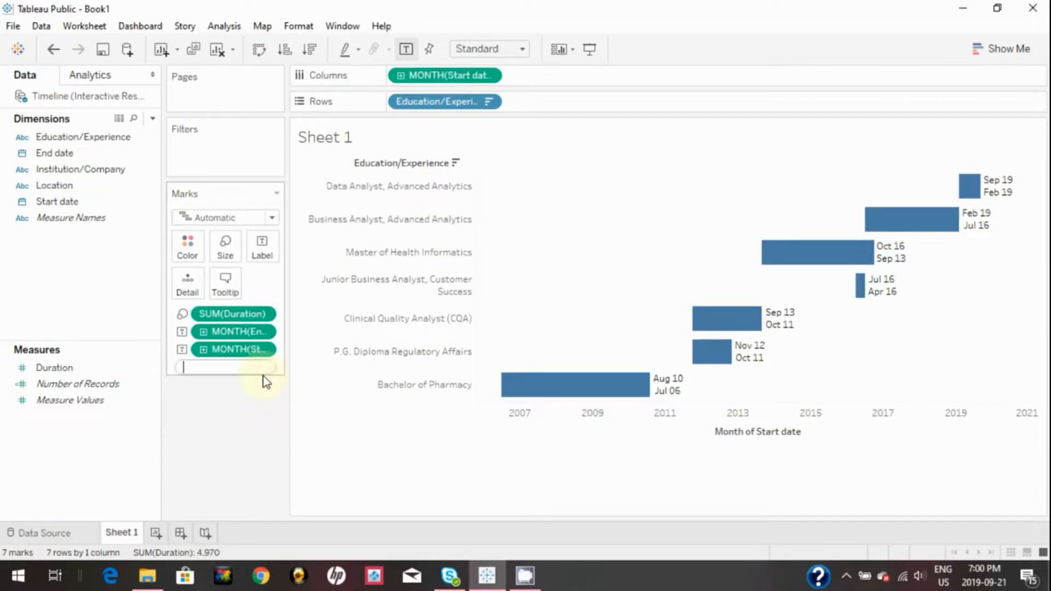
type("to")
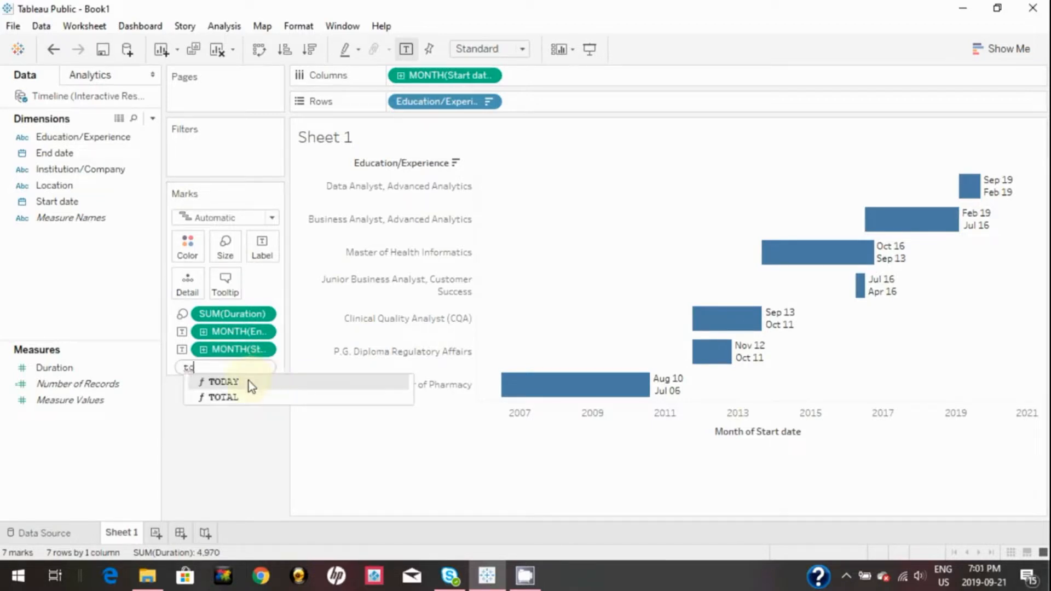
left_click(242, 384)
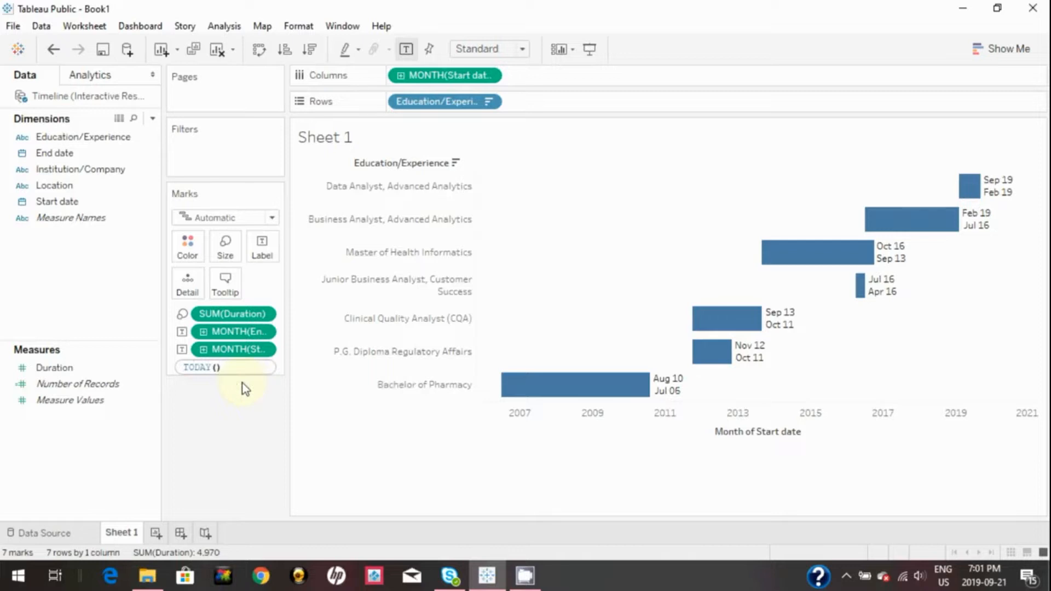
key("Return")
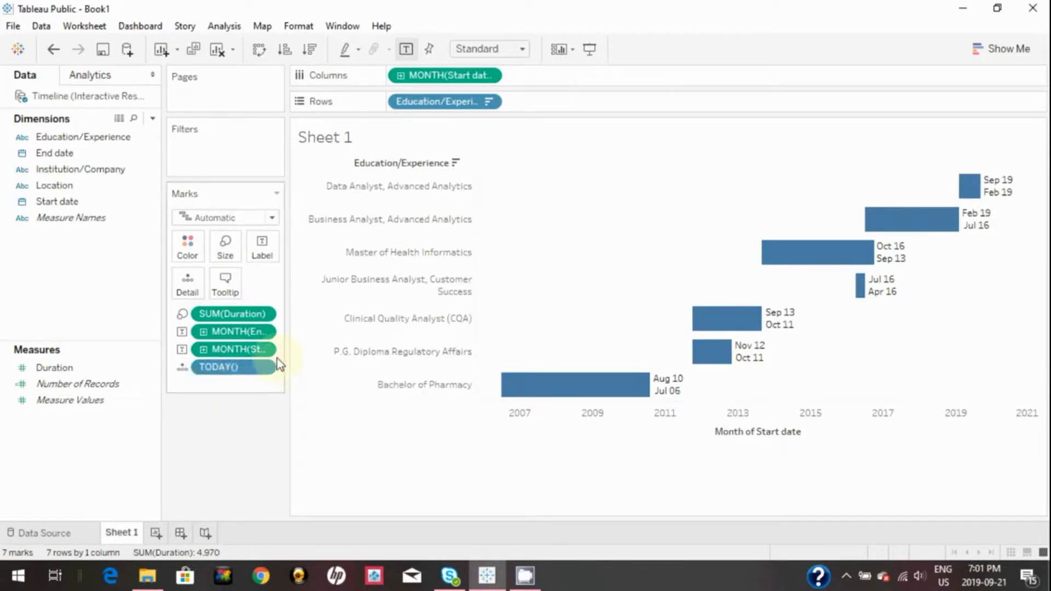
right_click(264, 367)
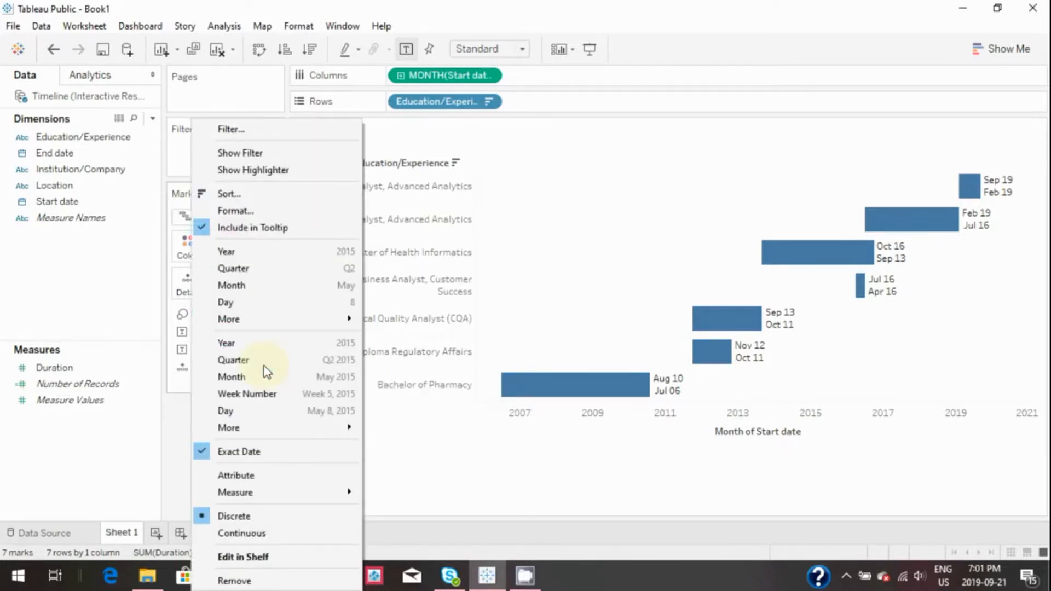
left_click(265, 380)
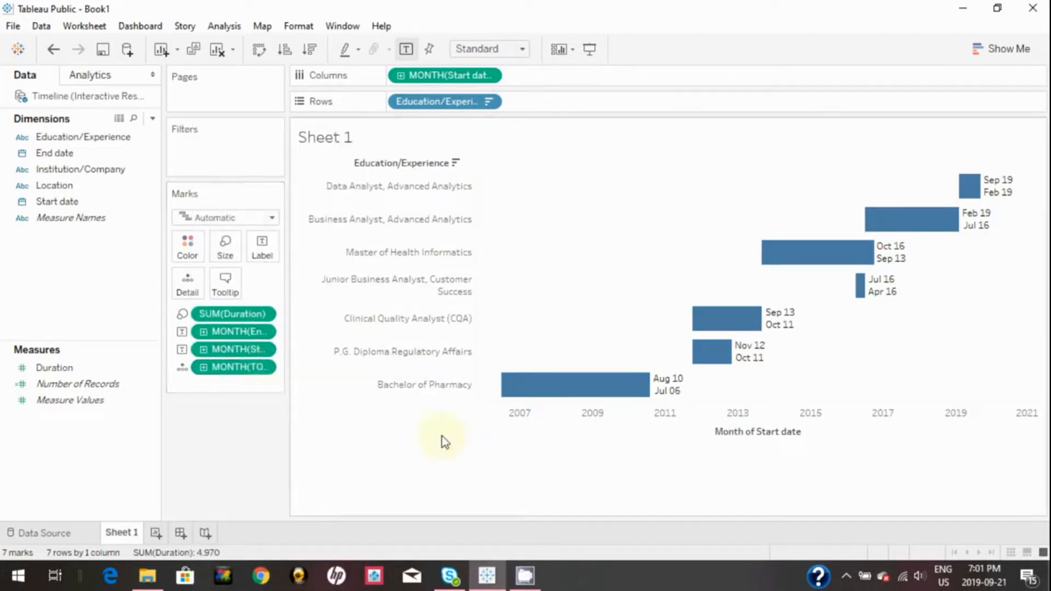
Add a reference line on the timeline axis at MONTH(TODAY()), labelled with its value, using Maximum aggregation.
left_click(625, 433)
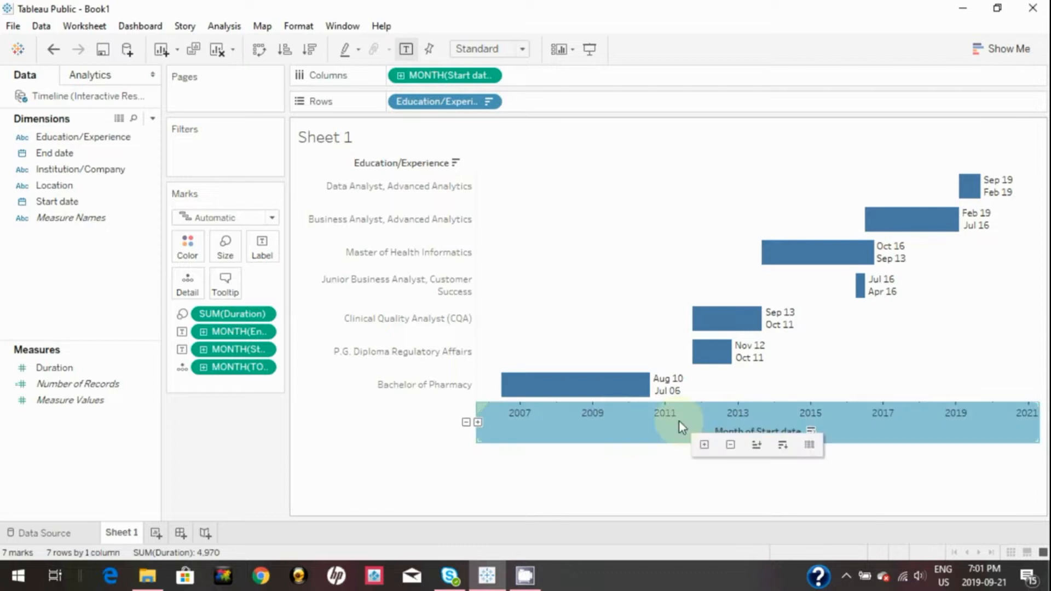
right_click(679, 422)
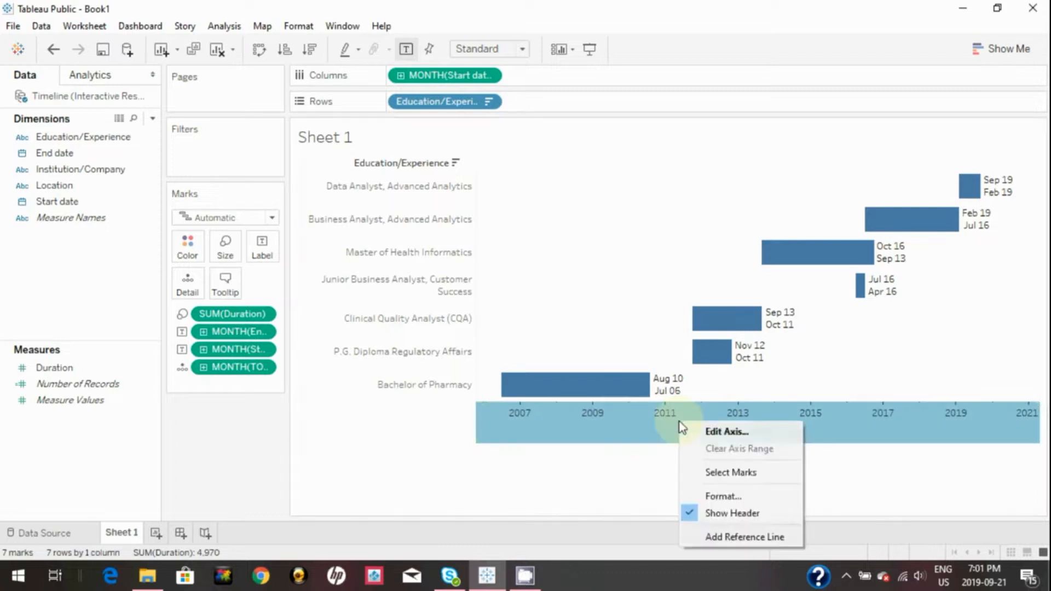
left_click(716, 538)
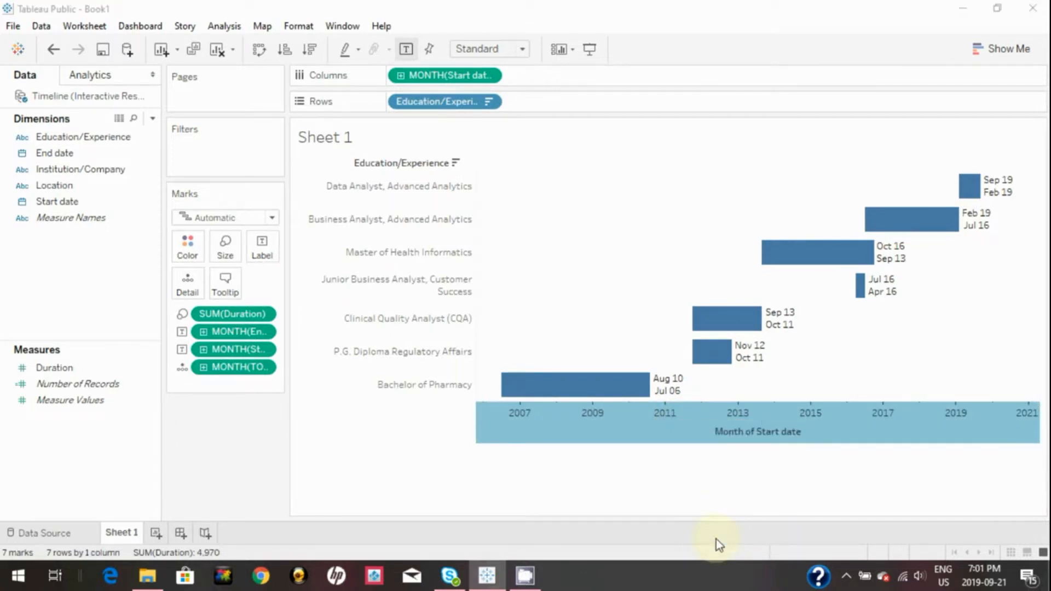
left_click(506, 212)
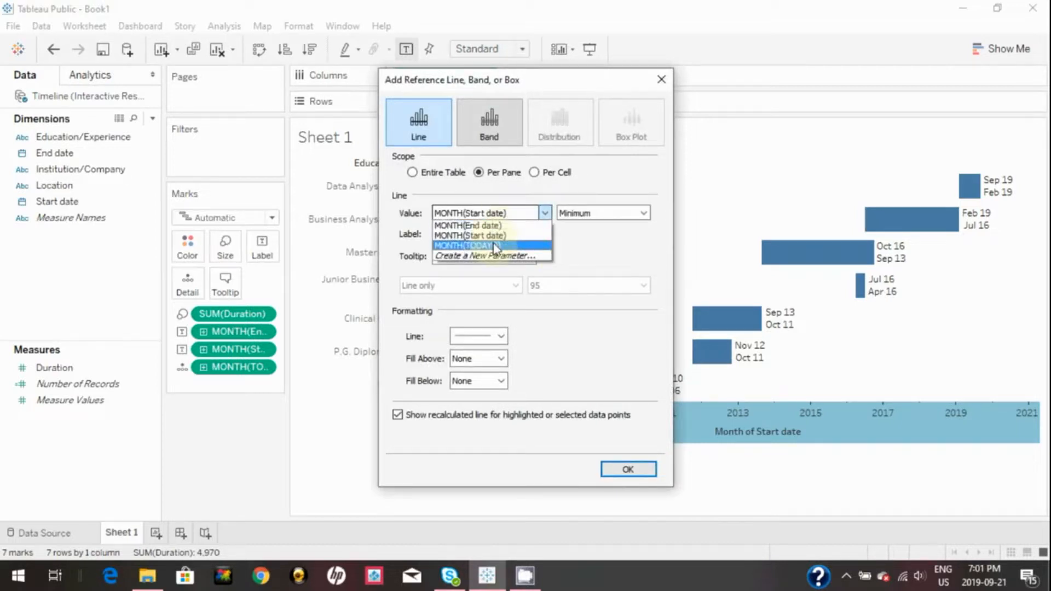
left_click(494, 245)
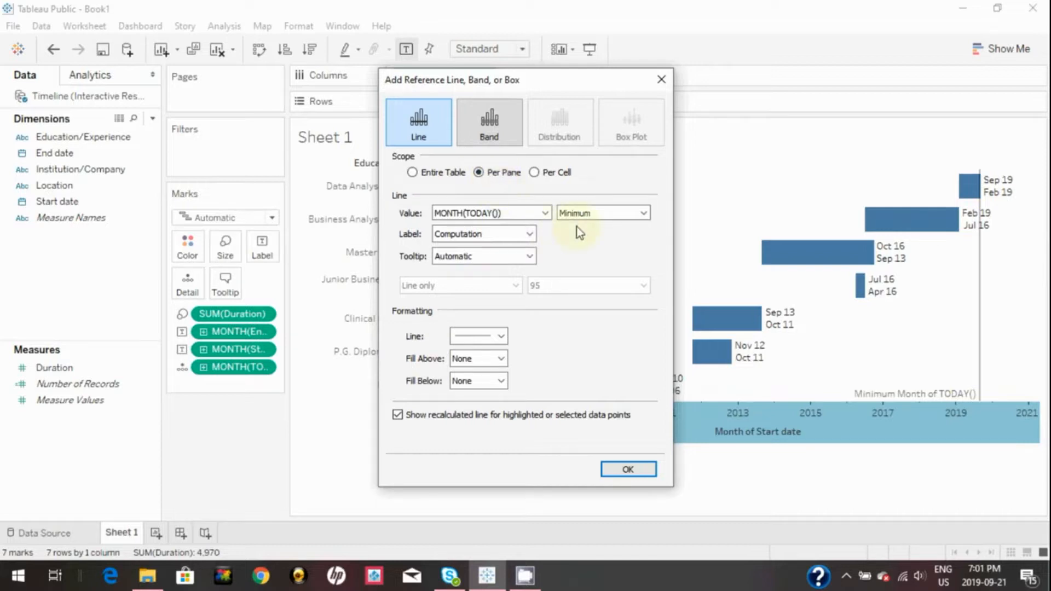
left_click(513, 235)
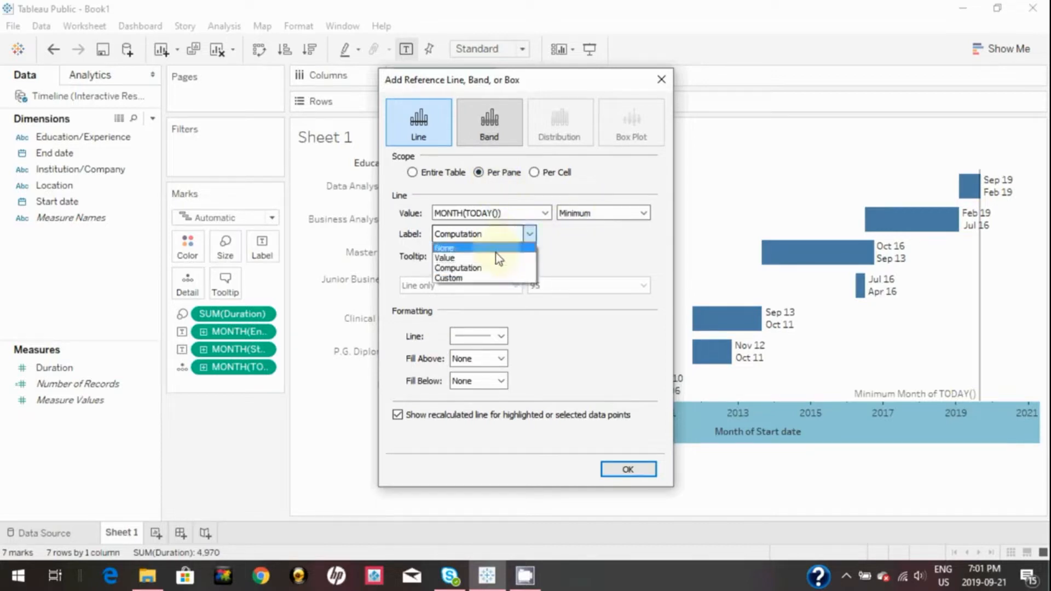
left_click(494, 257)
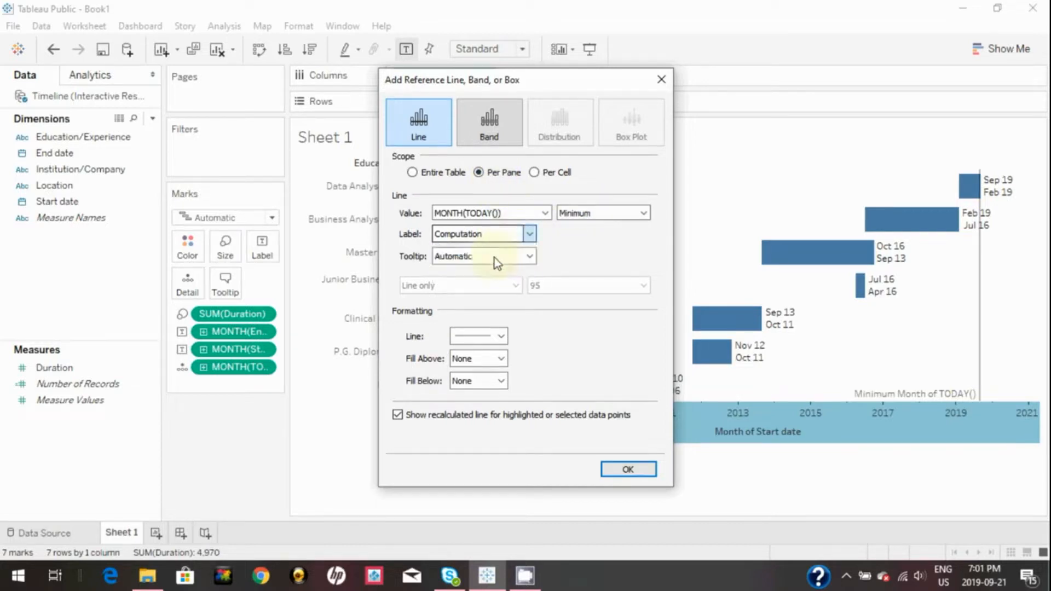
left_click(630, 215)
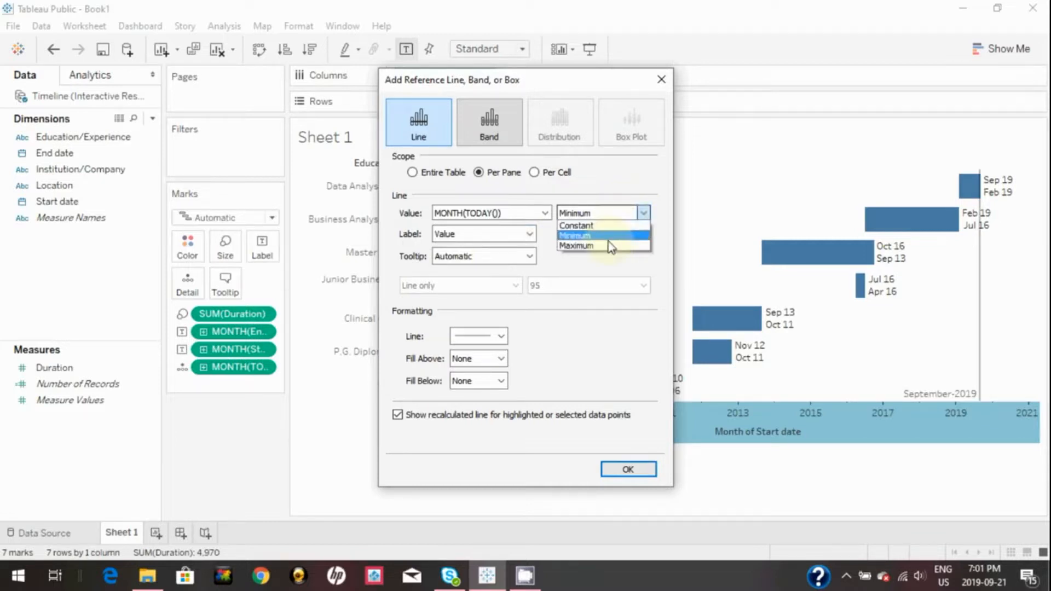
left_click(610, 246)
left_click(603, 212)
left_click(601, 241)
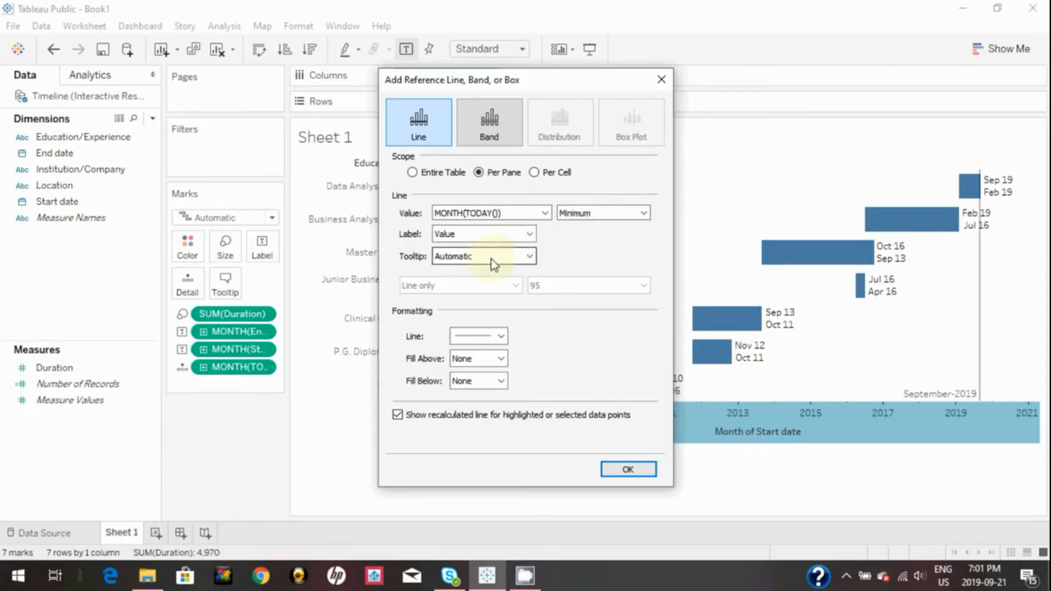
left_click(619, 468)
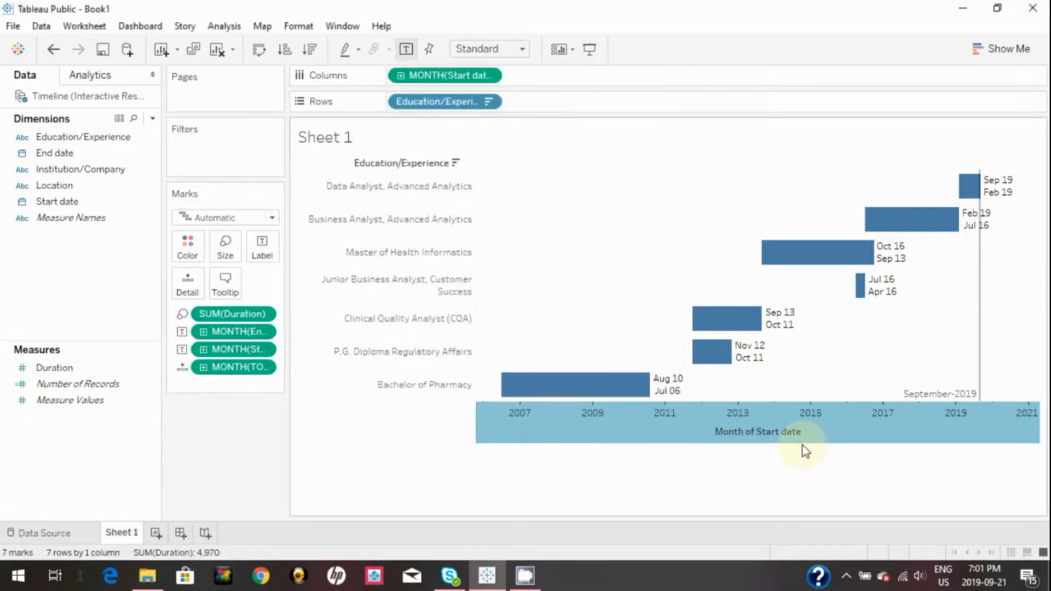
Switch the TODAY pill to Exact Date, then back to Month.
mouse_move(936, 399)
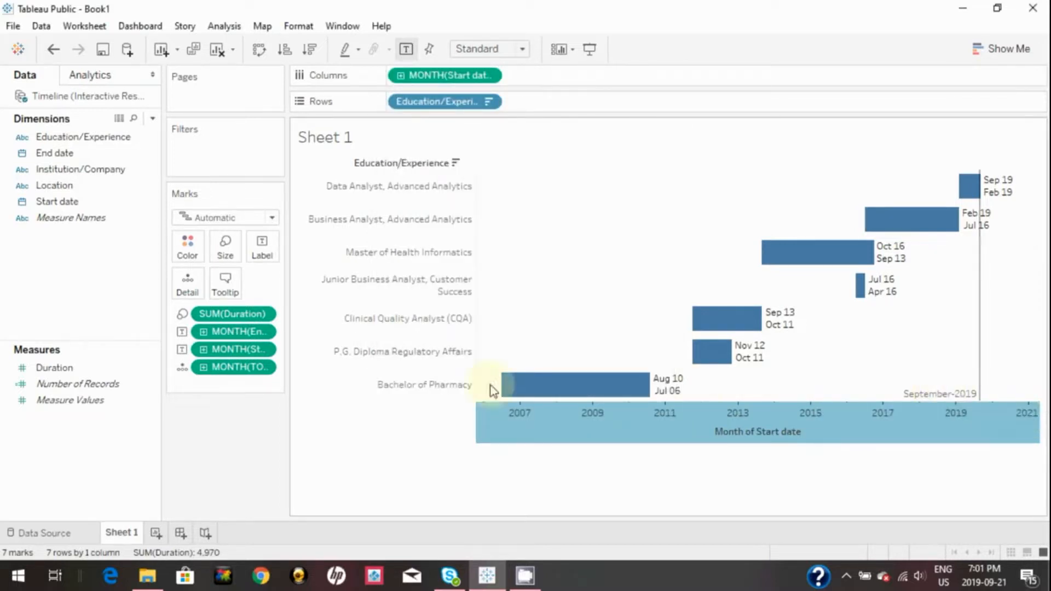
left_click(262, 368)
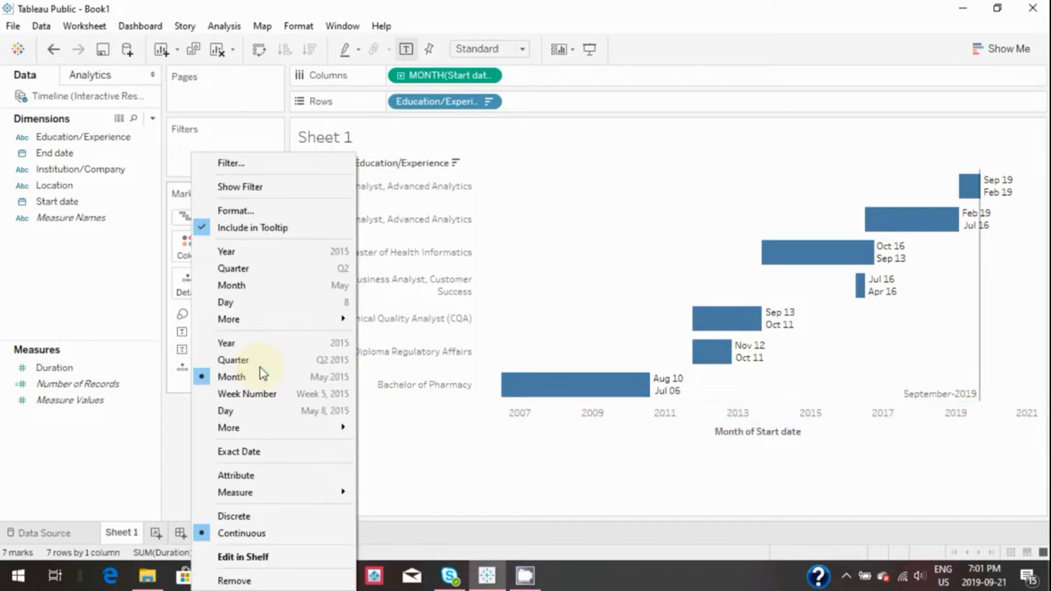
left_click(258, 451)
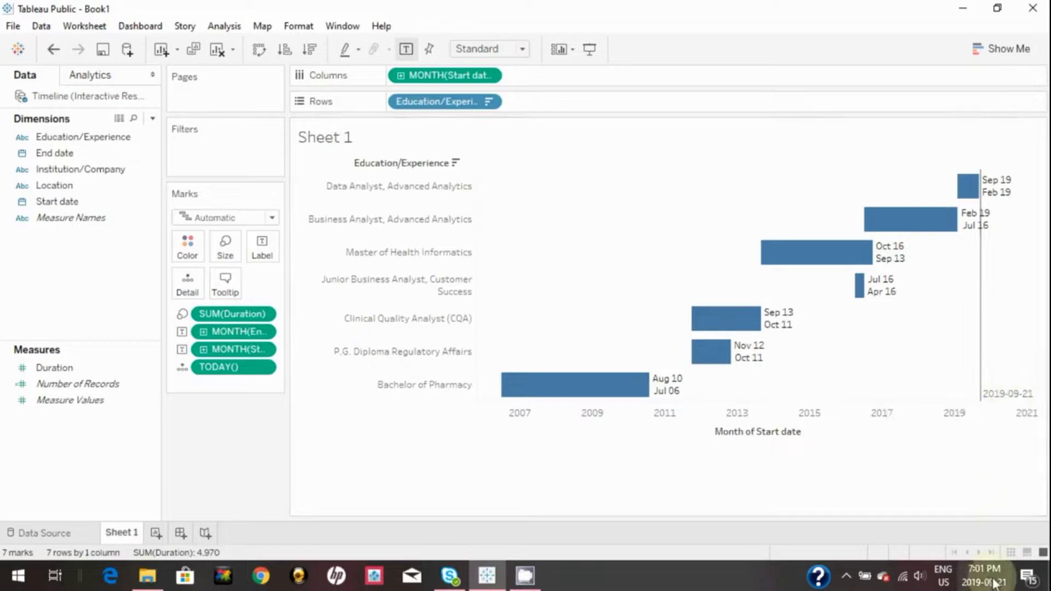
right_click(265, 368)
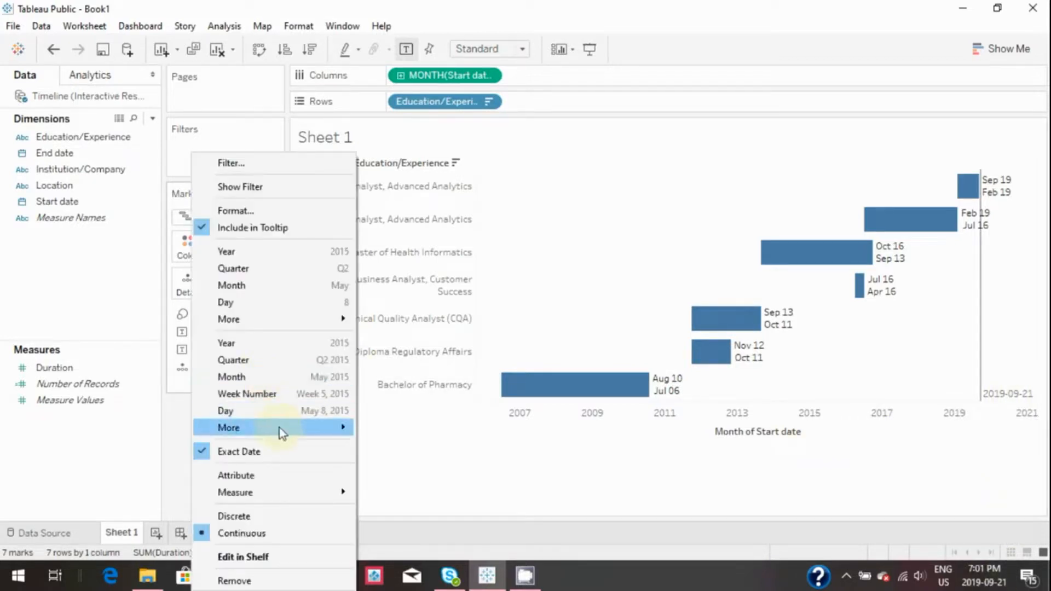
left_click(283, 379)
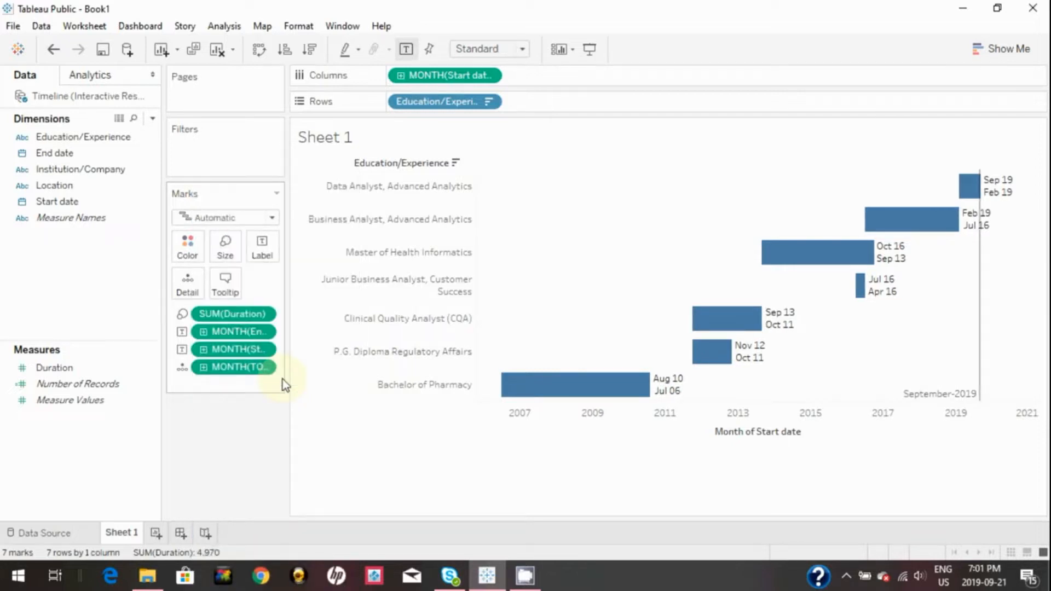
right_click(769, 427)
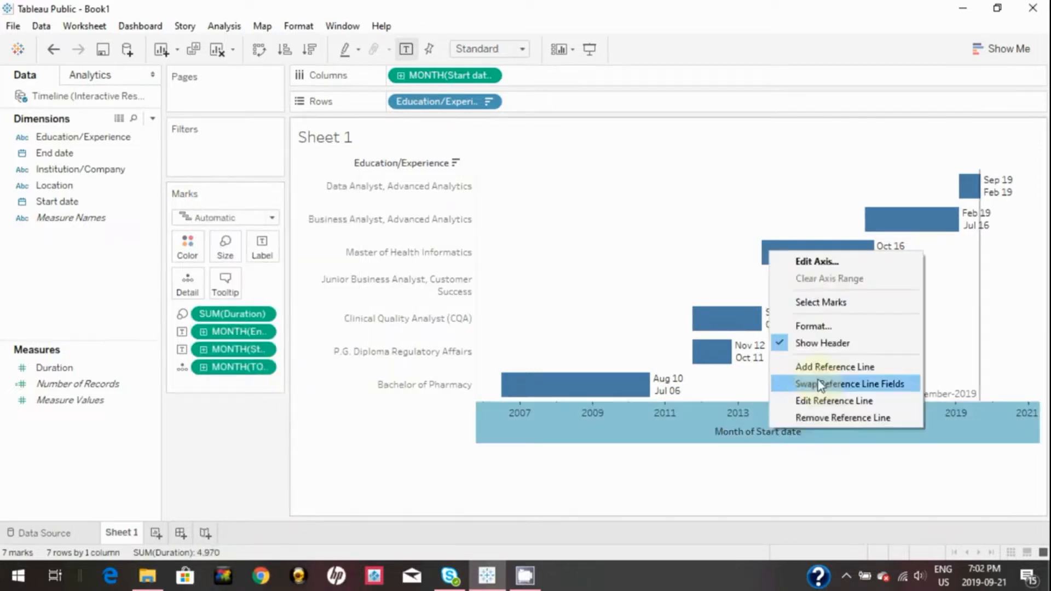
Replace the date axis title with 'Date' and rename Sheet 1 to 'Timeline'.
left_click(816, 262)
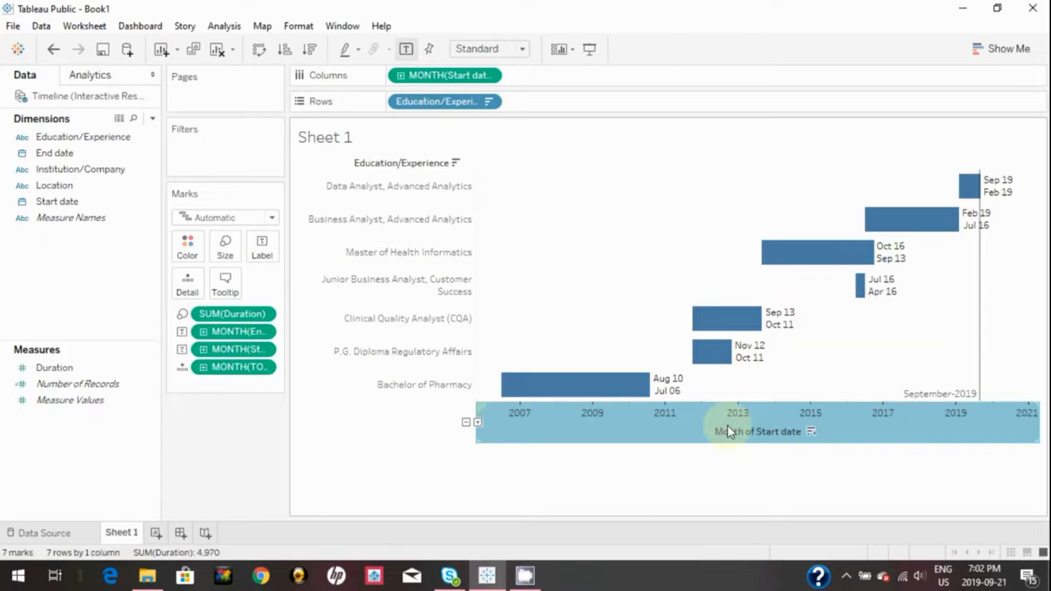
mouse_move(727, 426)
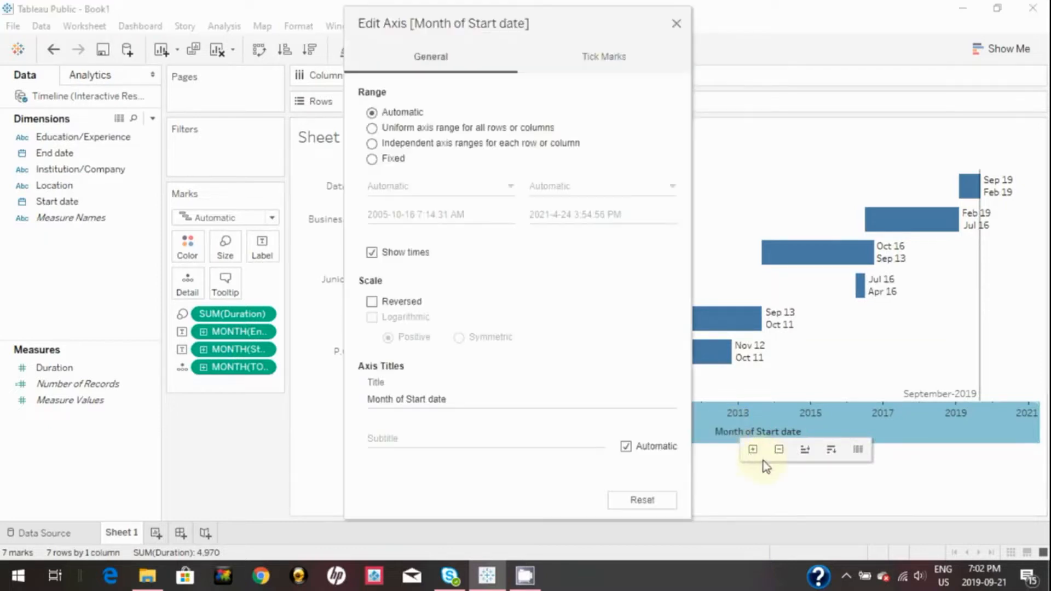
triple_click(465, 394)
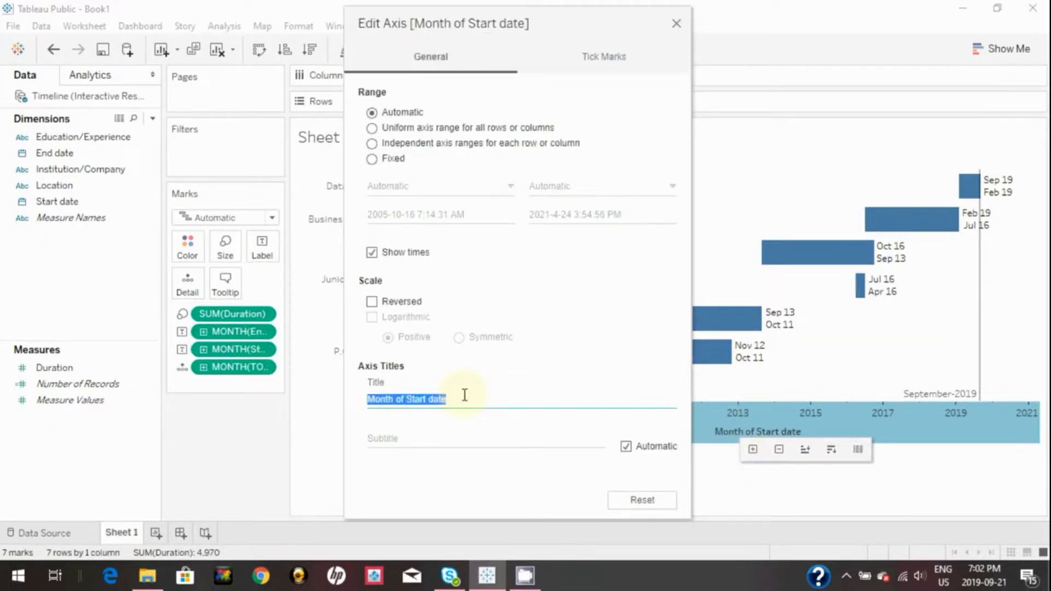
type("Date")
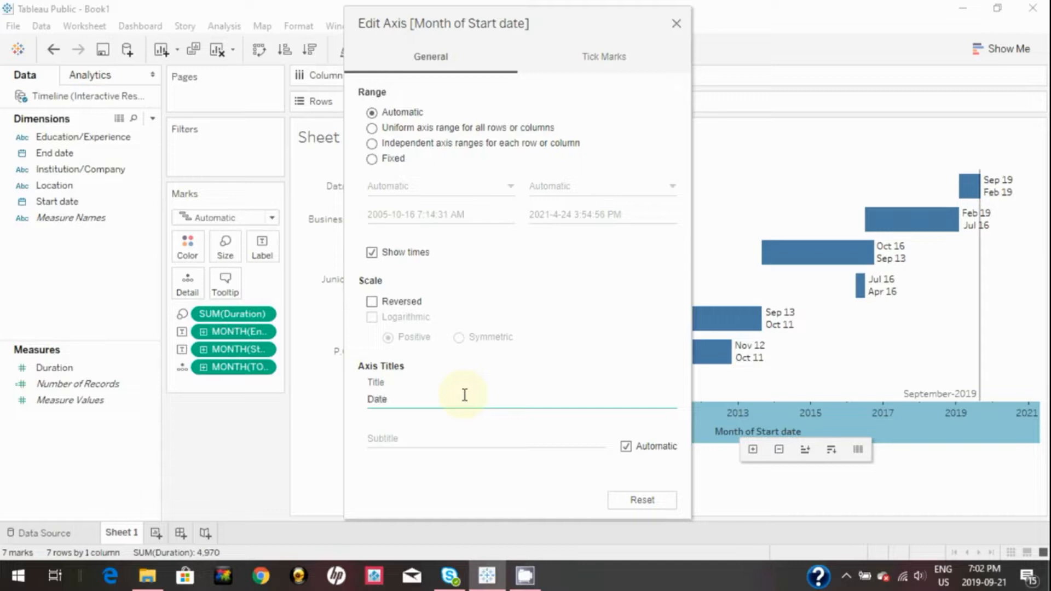
left_click(679, 25)
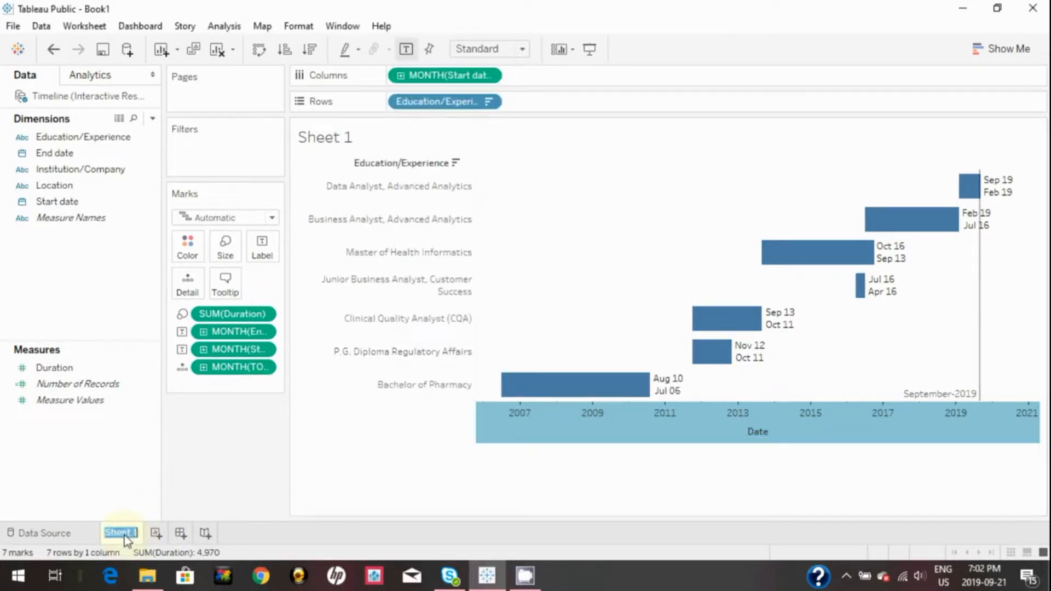
type("Timeline")
left_click(218, 476)
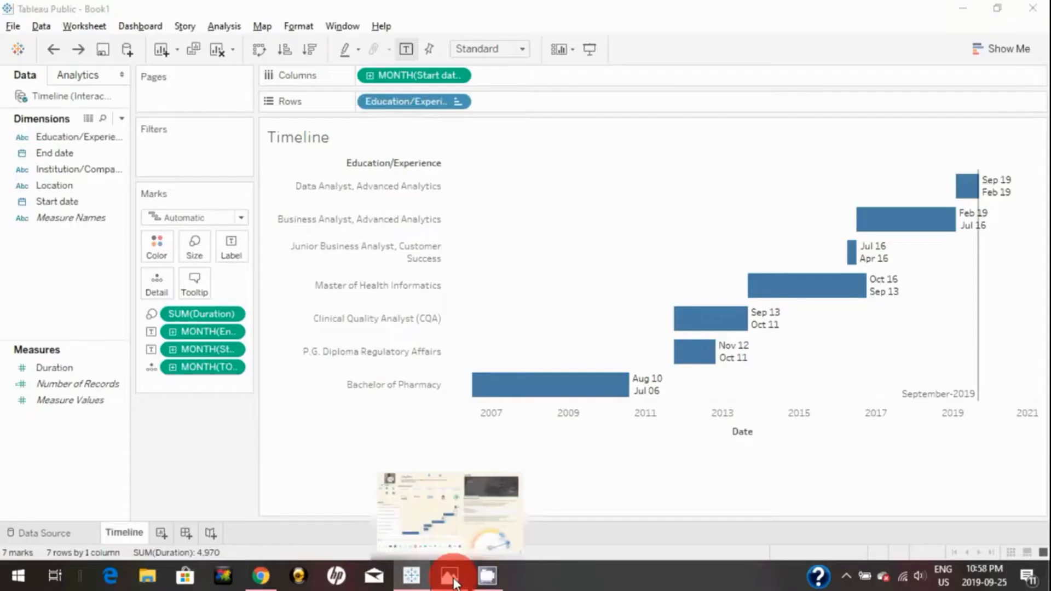
left_click(453, 583)
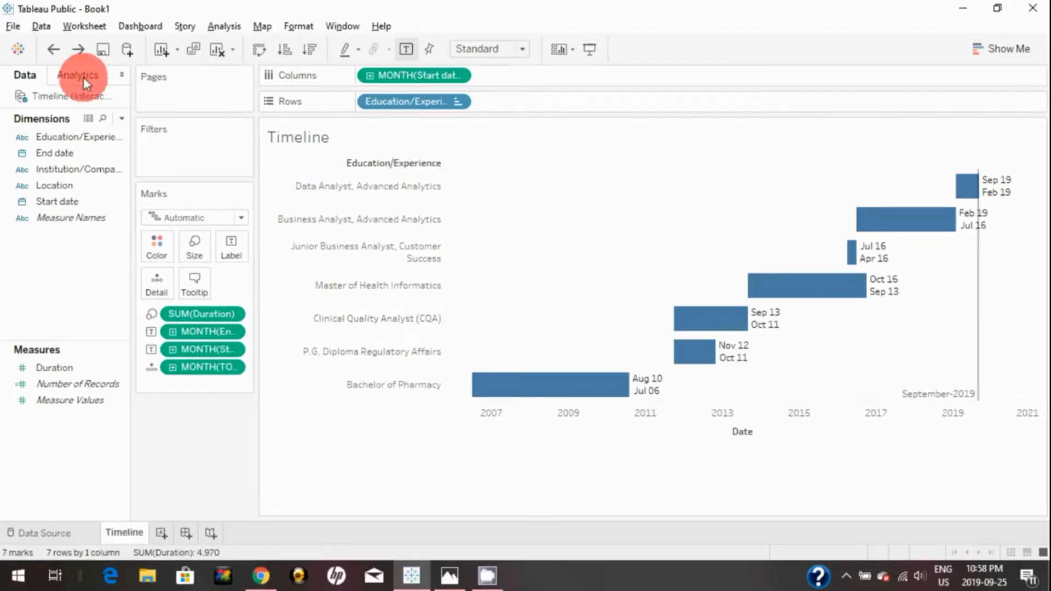
Create Sheet 2, widen the Data pane, and begin dragging Institution/Company into the view.
left_click(67, 183)
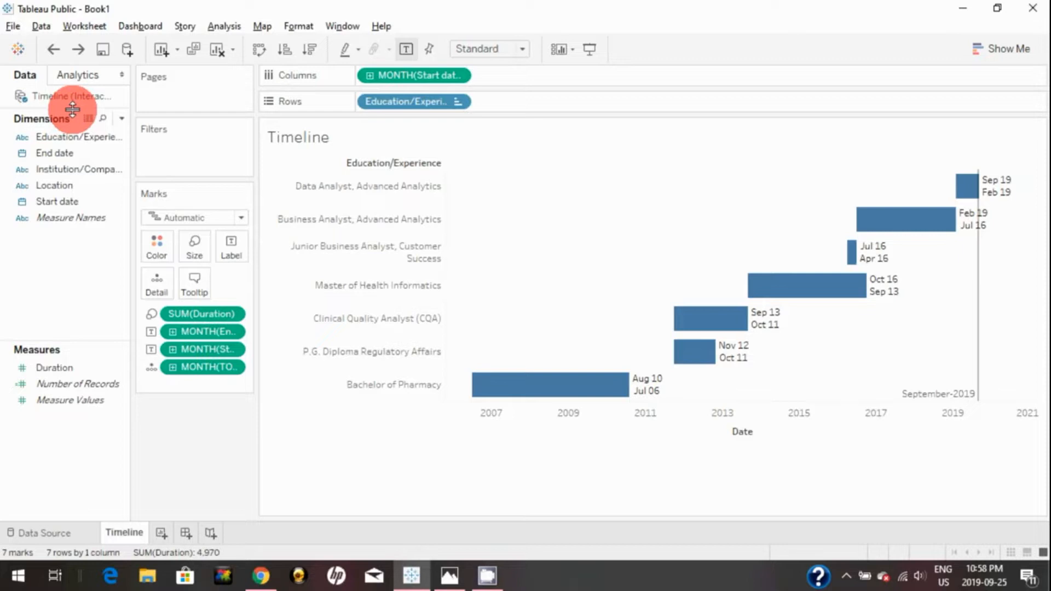
left_click(159, 537)
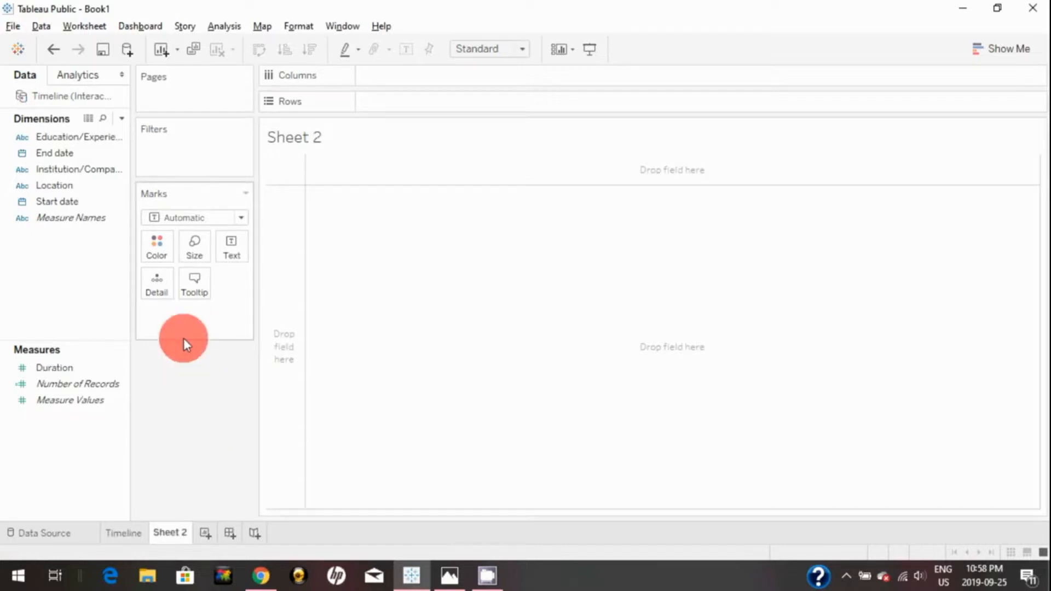
left_click(106, 174)
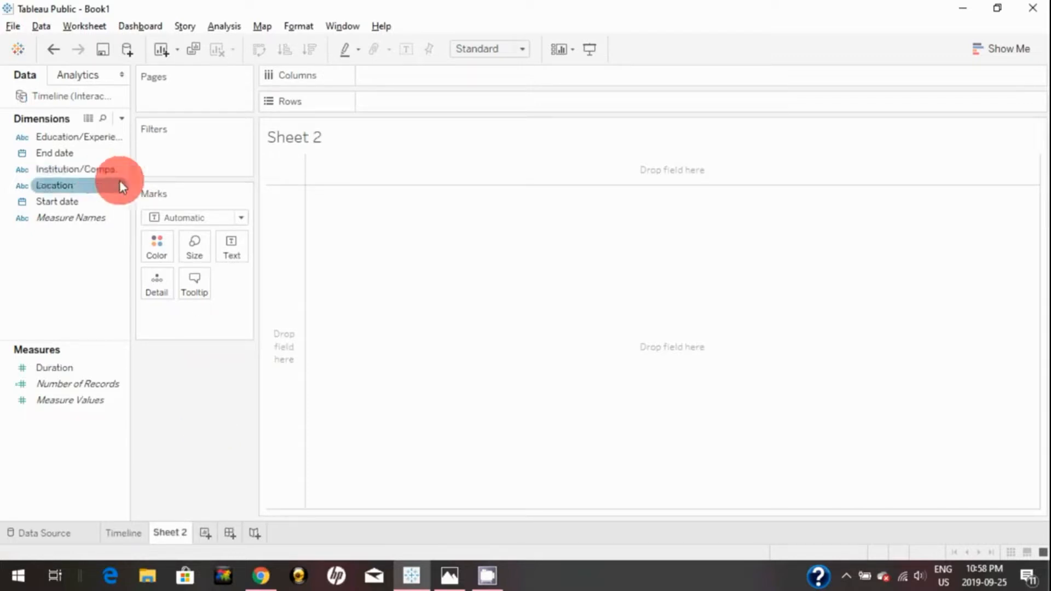
left_click_drag(130, 188, 188, 196)
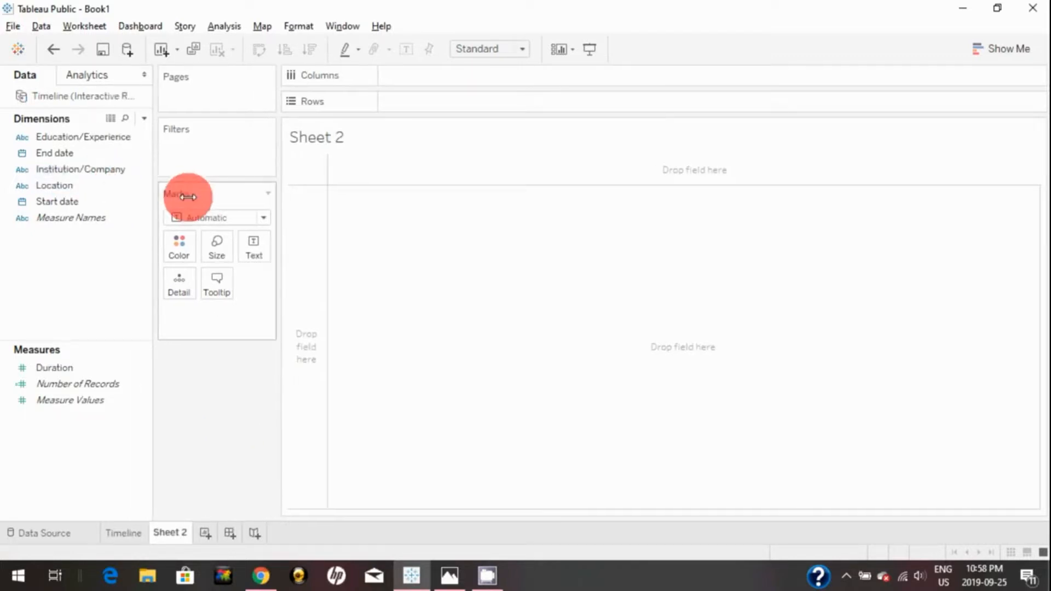
mouse_move(103, 172)
left_mouse_down()
mouse_move(338, 129)
mouse_move(467, 67)
mouse_move(124, 179)
mouse_move(110, 174)
mouse_move(192, 174)
mouse_move(507, 68)
mouse_move(225, 531)
mouse_move(270, 416)
left_mouse_up()
left_click(108, 174)
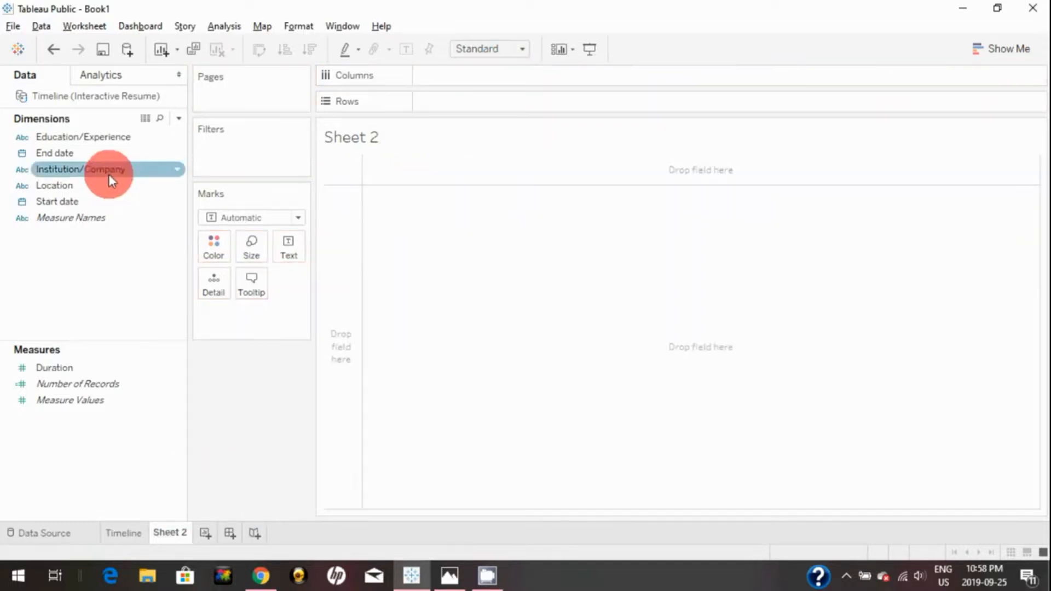
mouse_move(108, 173)
left_mouse_down()
mouse_move(251, 143)
mouse_move(259, 114)
mouse_move(300, 237)
mouse_move(336, 173)
mouse_move(459, 102)
mouse_move(483, 103)
mouse_move(364, 144)
mouse_move(297, 146)
mouse_move(274, 179)
mouse_move(290, 142)
mouse_move(345, 128)
mouse_move(276, 158)
mouse_move(382, 101)
mouse_move(528, 88)
left_mouse_up()
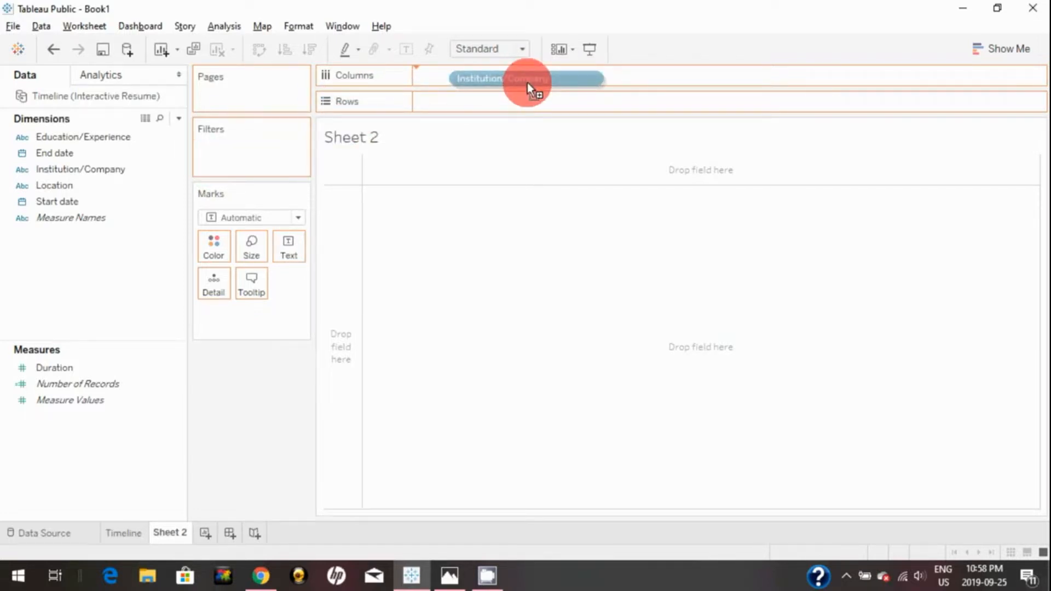
Place Institution/Company on Columns and widen the headers to show full institution names.
left_click_drag(527, 83, 507, 81)
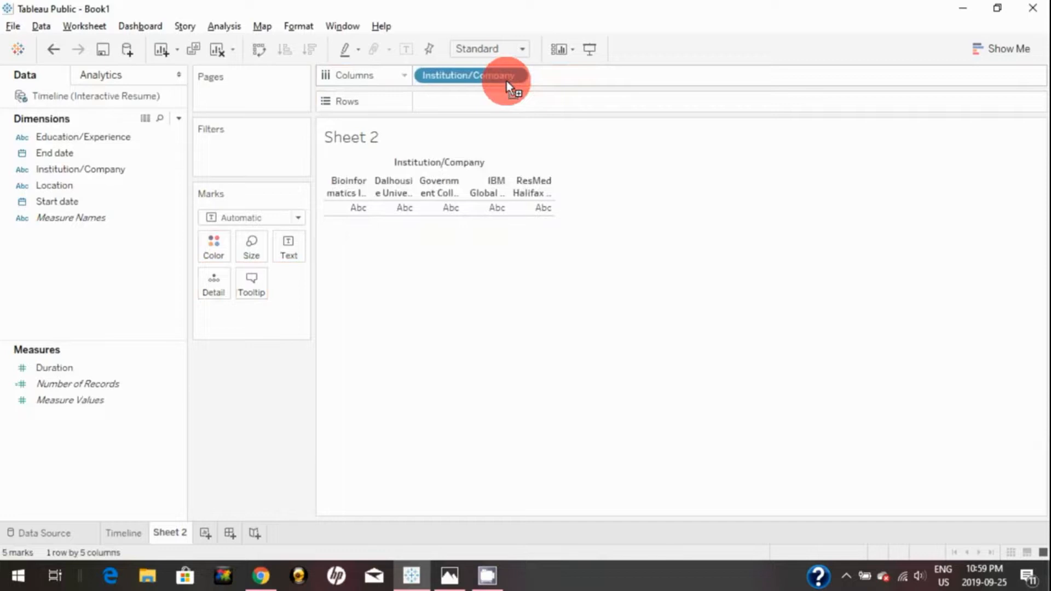
double_click(374, 187)
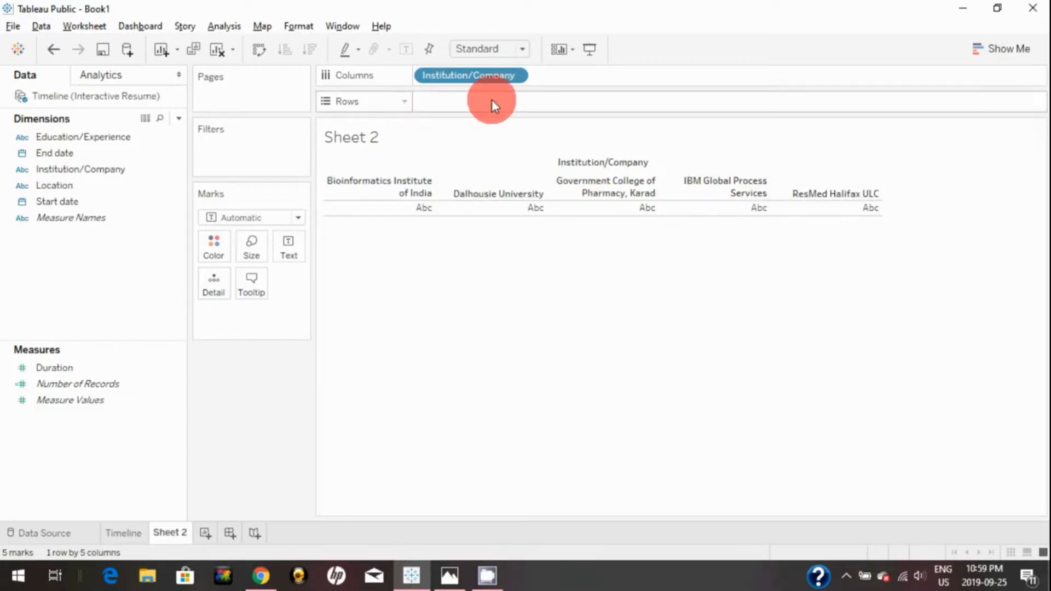
left_click(515, 76)
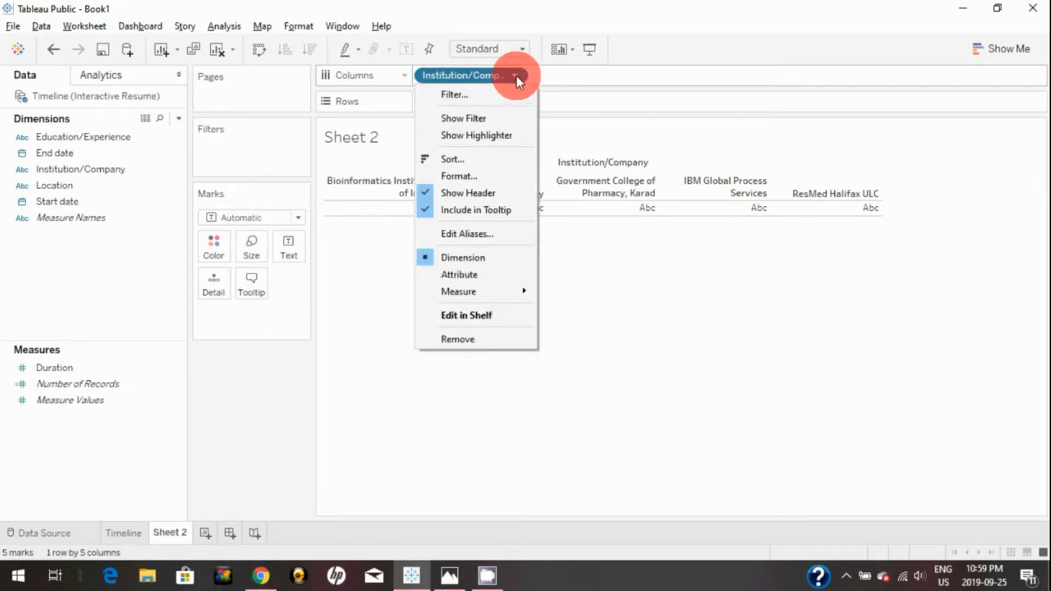
Manually sort institutions: ResMed Halifax ULC first, Dalhousie University second, Government College of Pharmacy, Karad last.
left_click(465, 158)
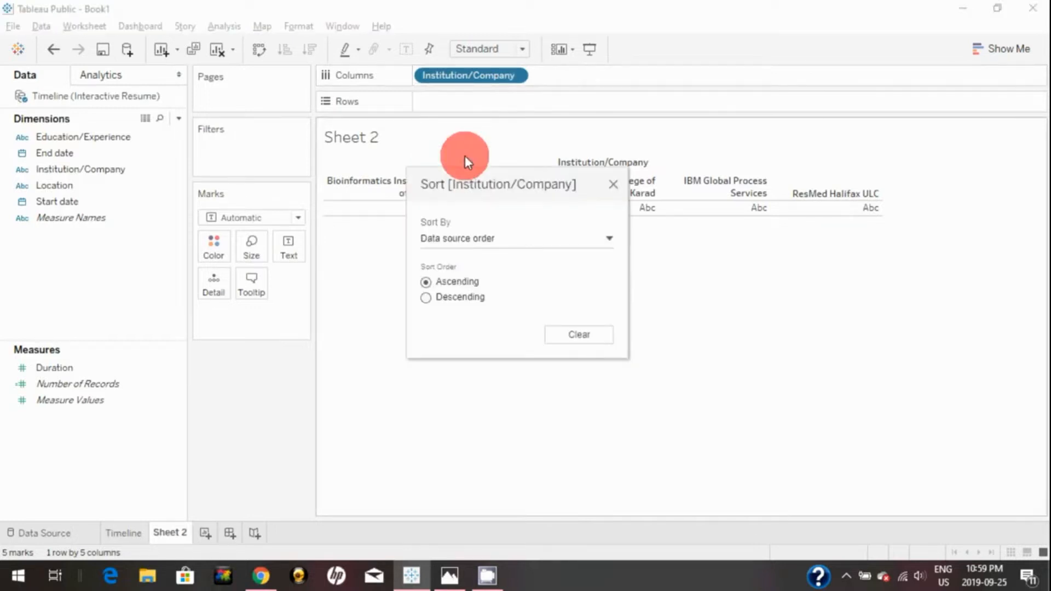
left_click(488, 237)
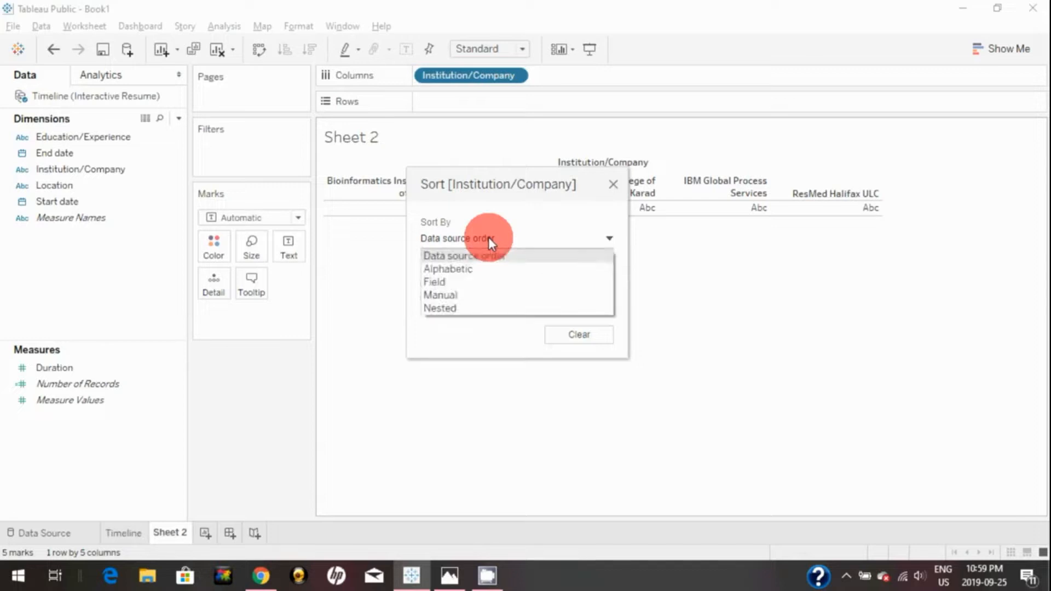
left_click(457, 295)
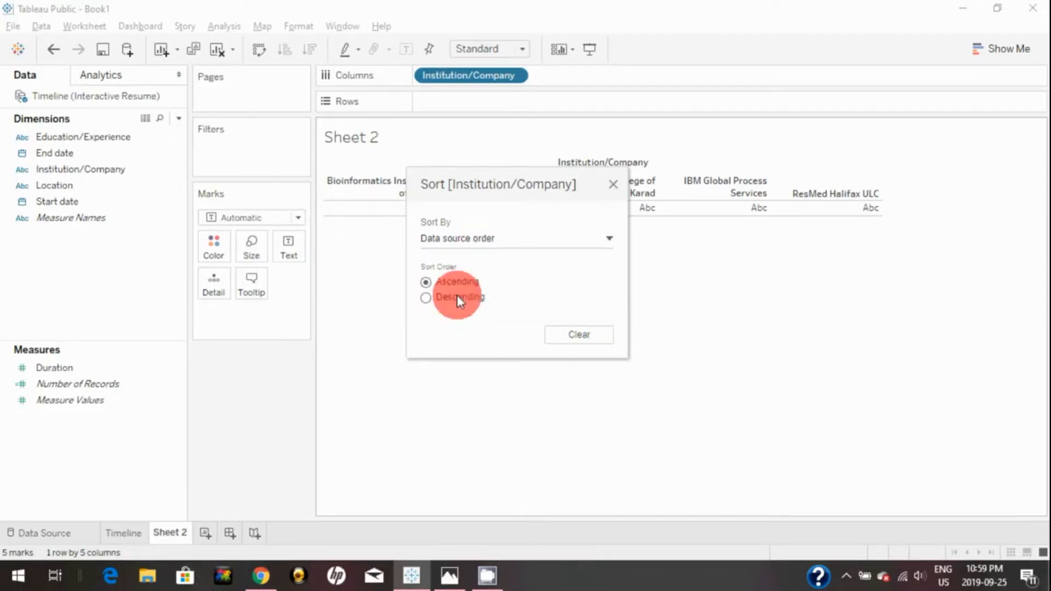
left_click(471, 333)
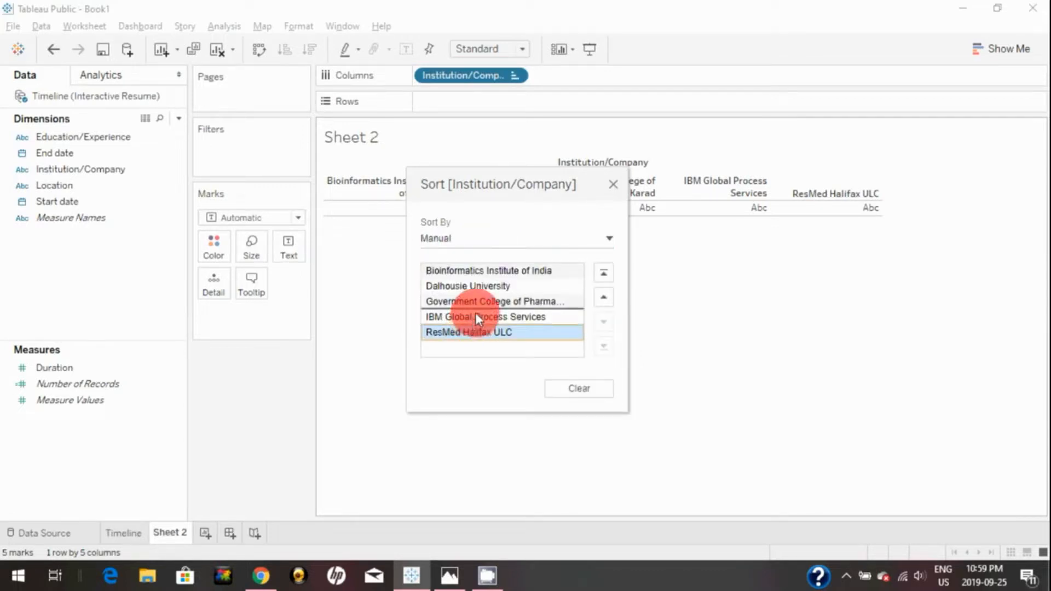
left_click_drag(473, 265, 473, 265)
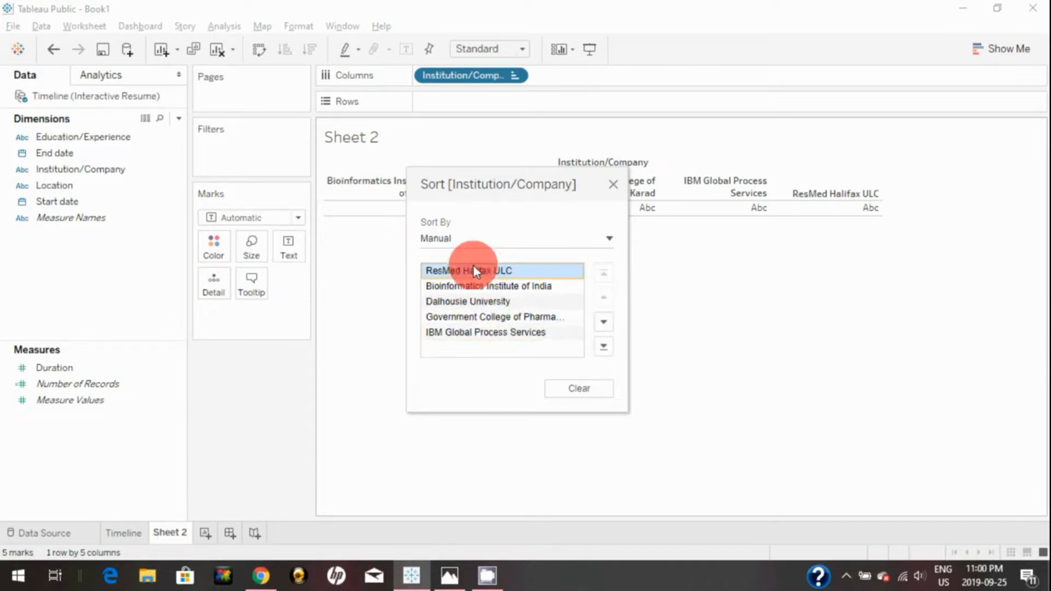
left_click_drag(465, 303, 465, 281)
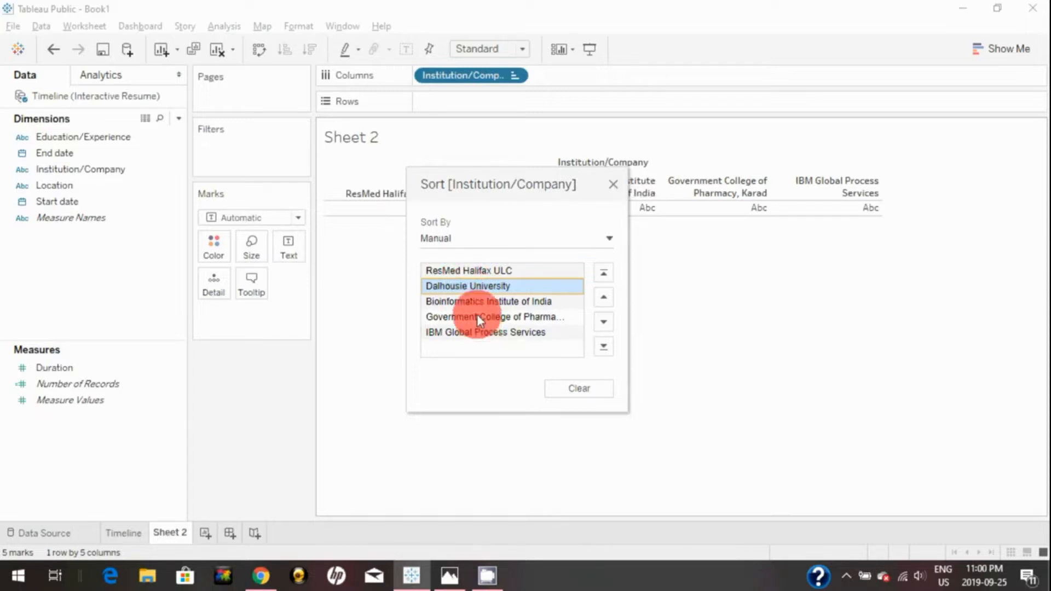
left_click_drag(477, 314, 475, 341)
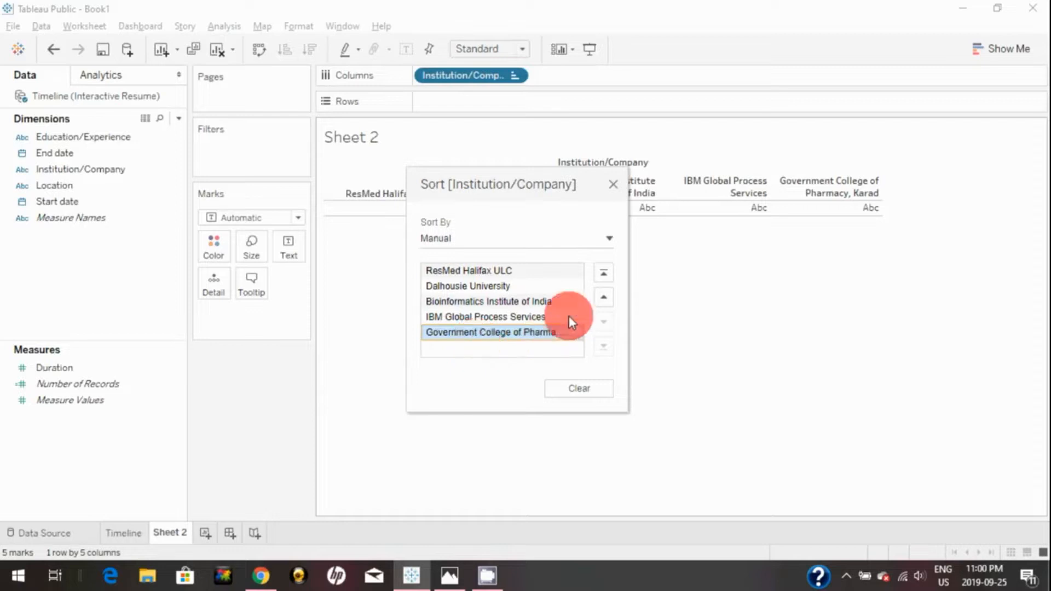
left_click(614, 184)
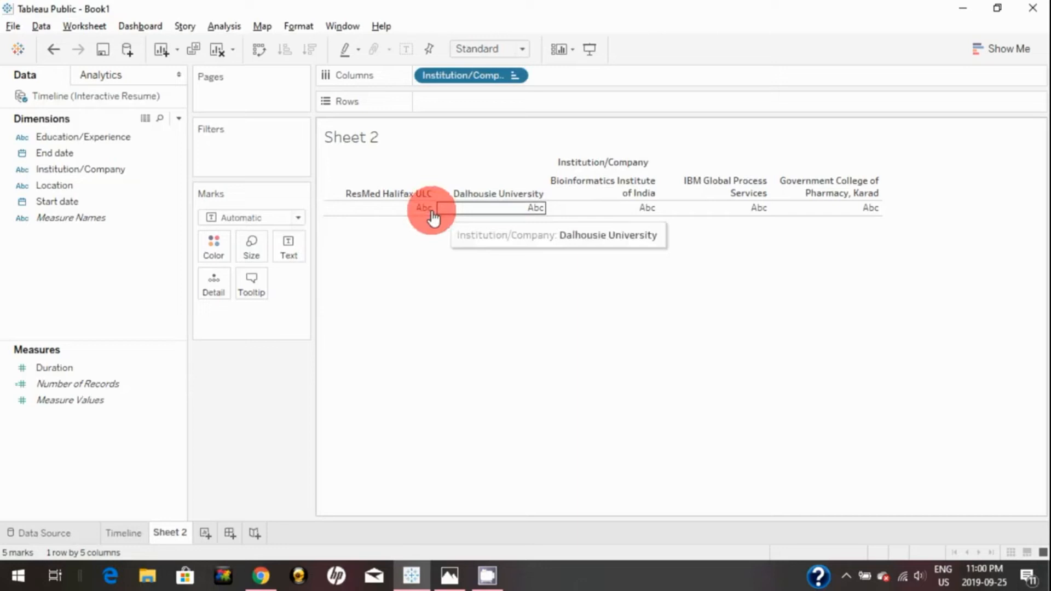
Set the Marks type to Shape and open More Shapes, keeping the Default palette.
left_click(277, 216)
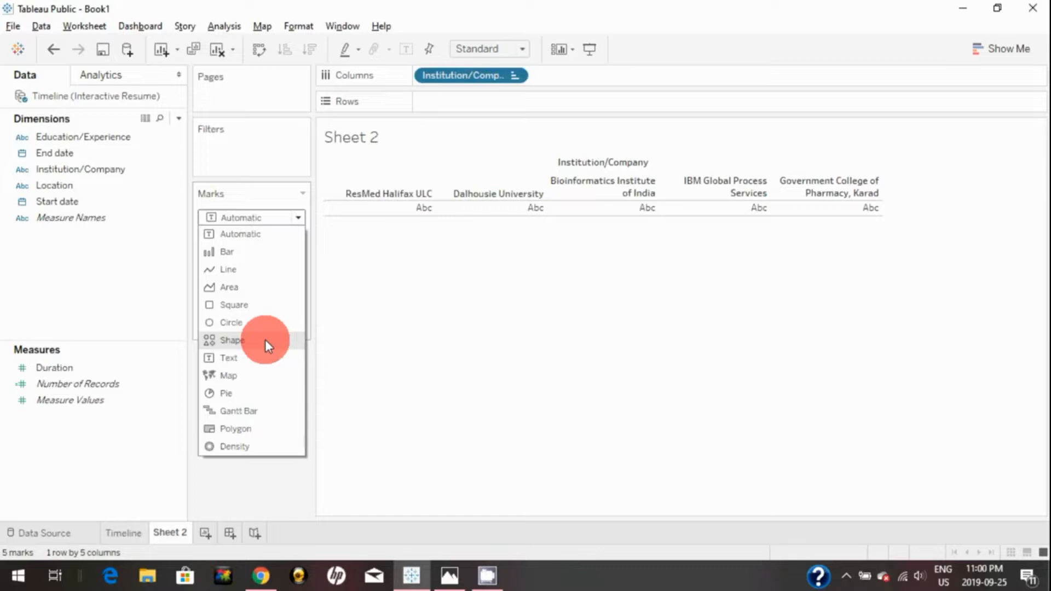
left_click(265, 340)
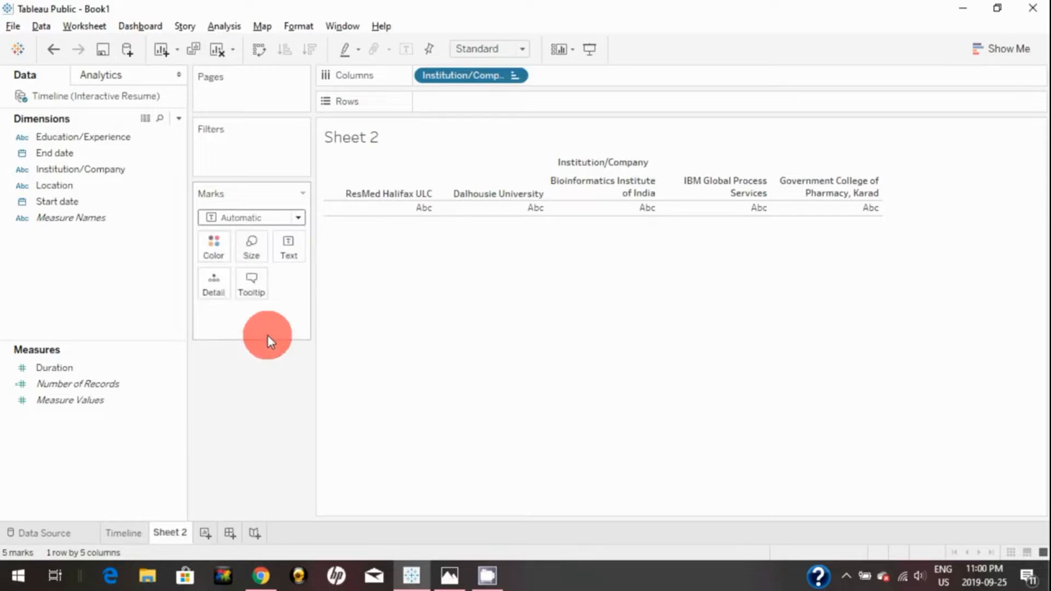
mouse_move(382, 211)
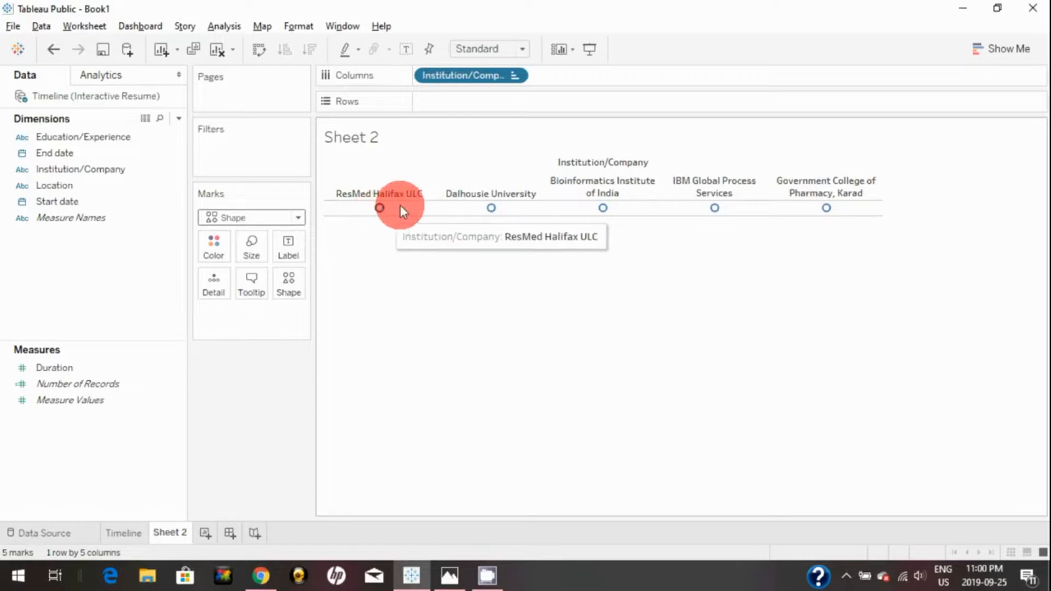
left_click(295, 282)
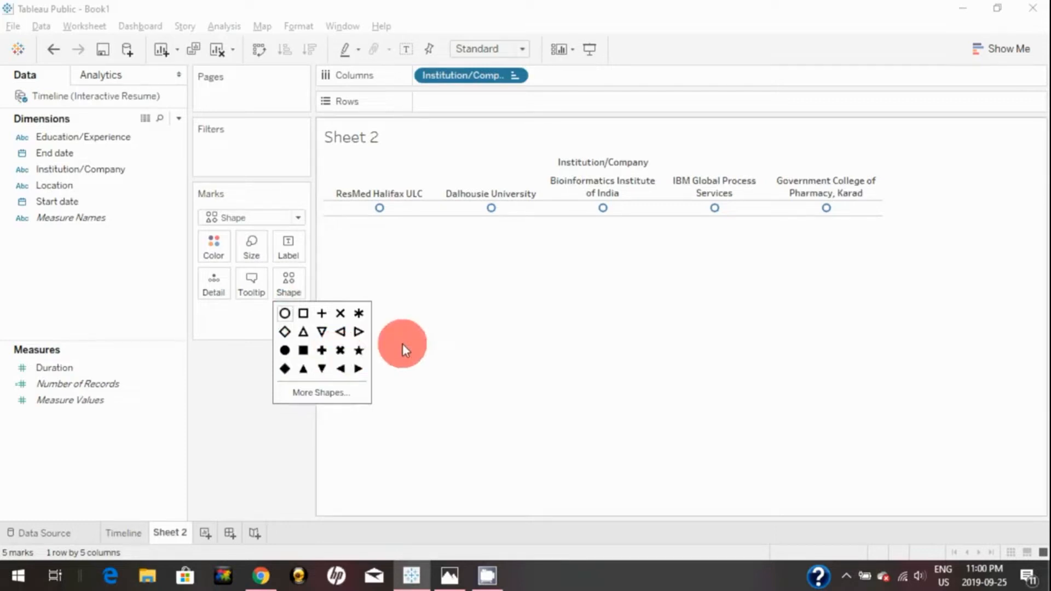
left_click(337, 390)
left_click(573, 149)
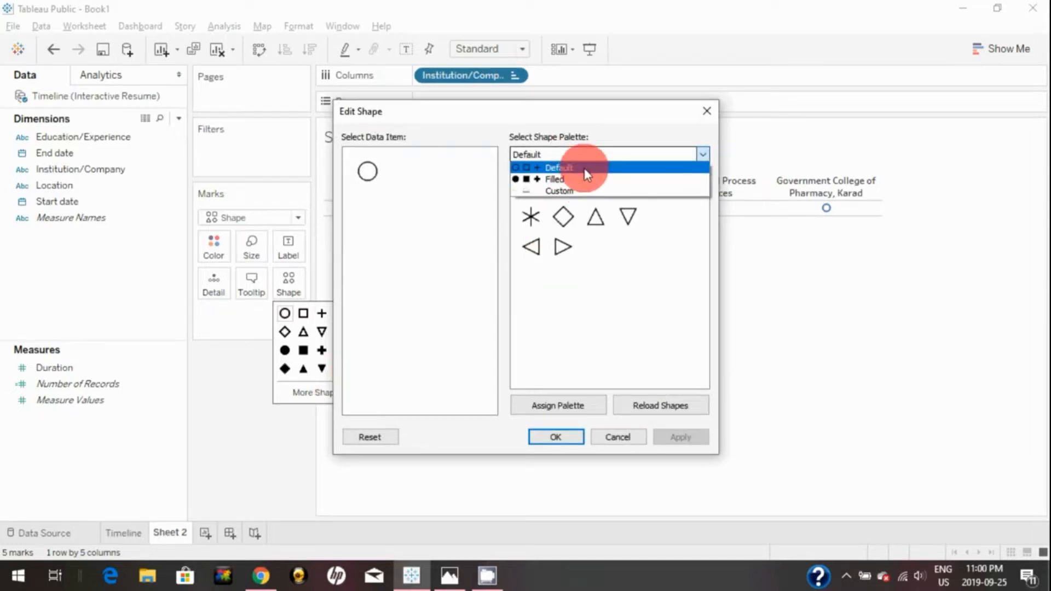
left_click(576, 109)
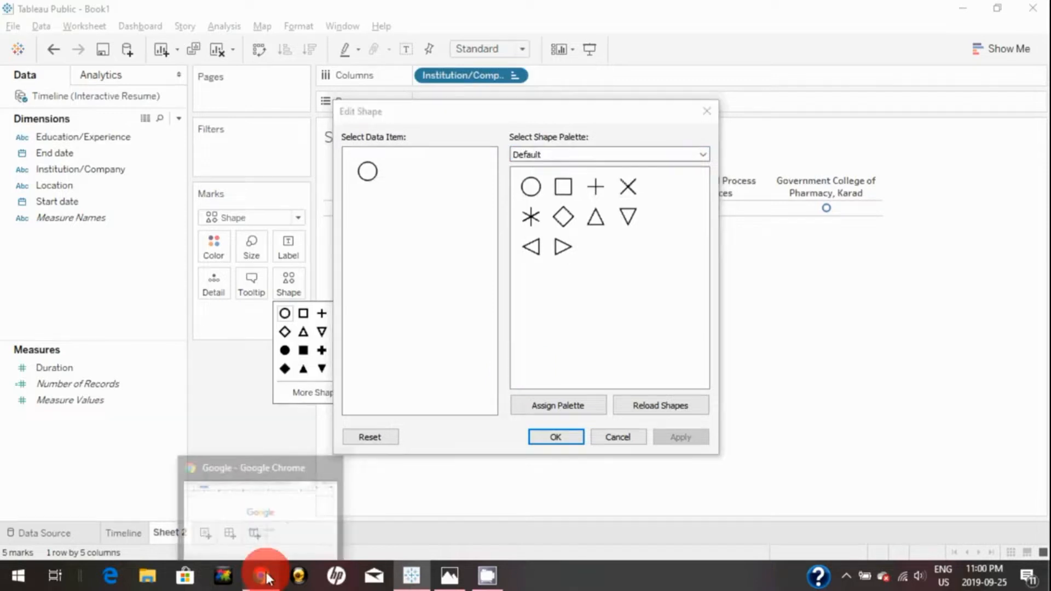
Search Google in Chrome for 'resmed logo'.
left_click(262, 572)
left_click(58, 3)
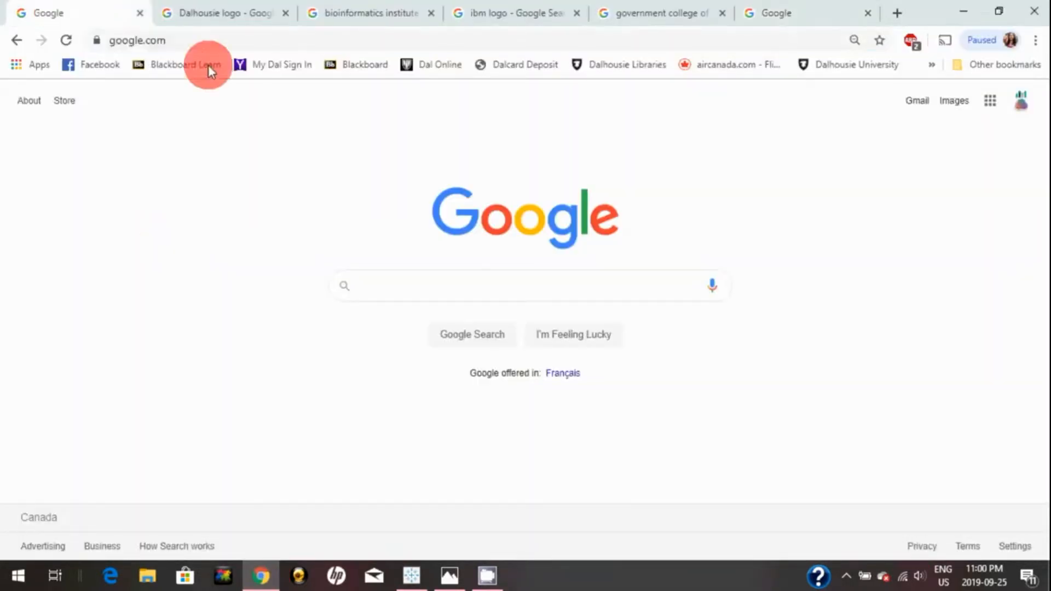
left_click(416, 283)
type("re")
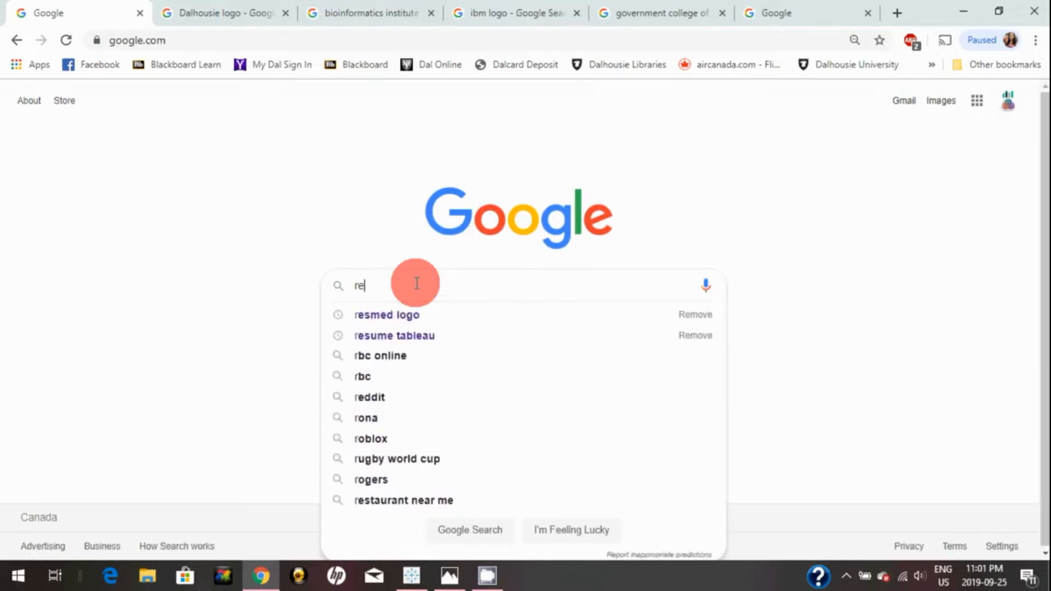
type("smed logo")
key("Return")
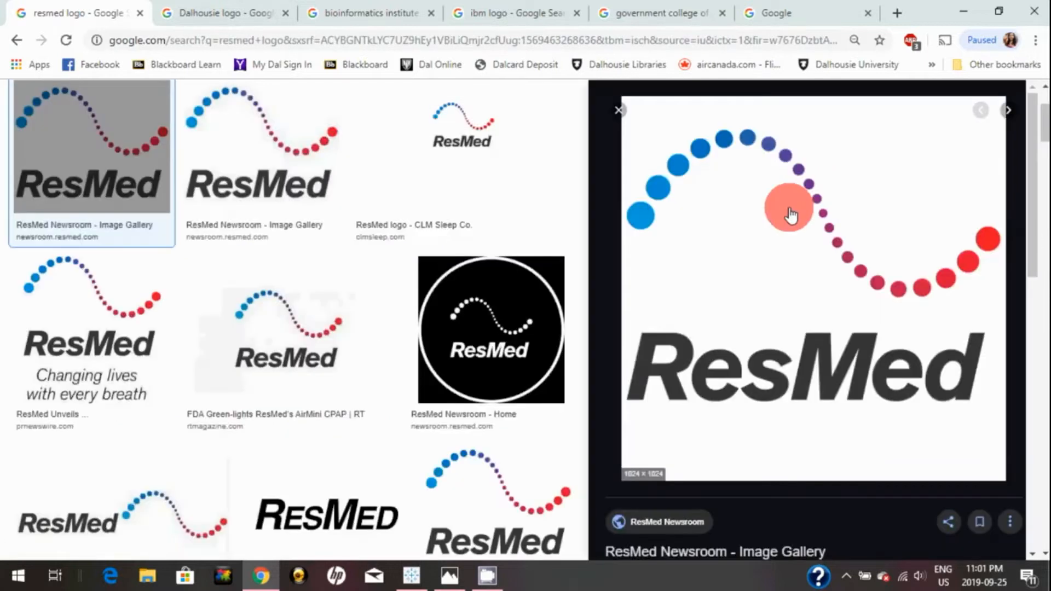
Save the ResMed logo image into Documents > My Tableau Repository > Shapes.
right_click(790, 215)
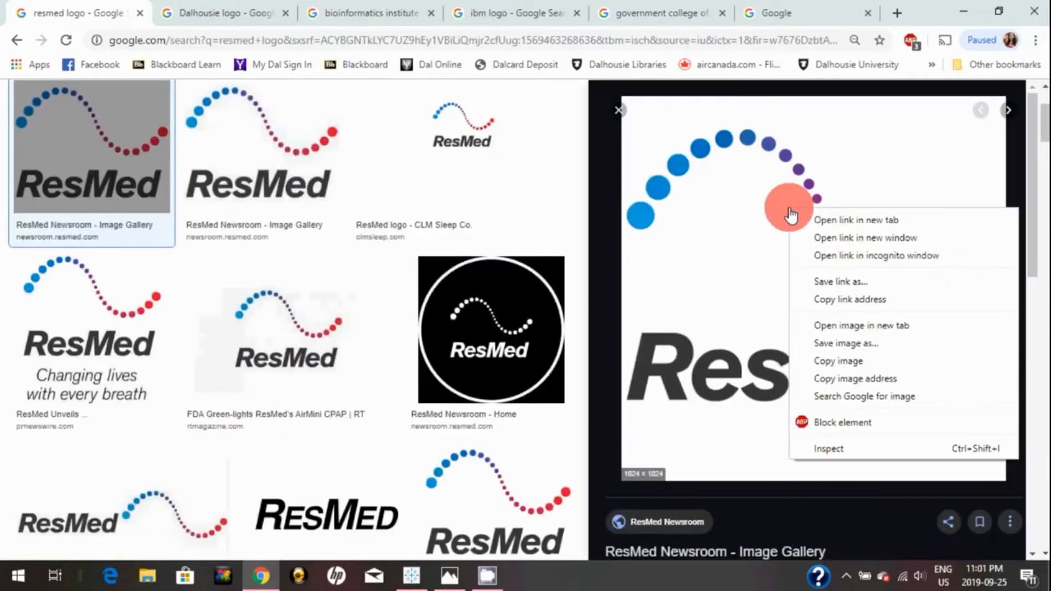
left_click(829, 343)
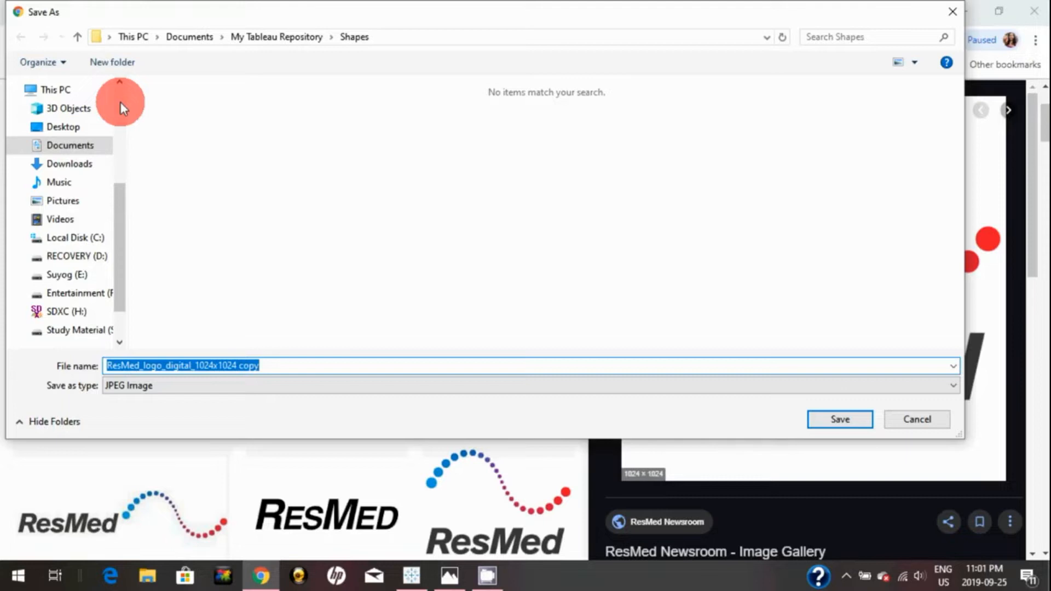
left_click(187, 36)
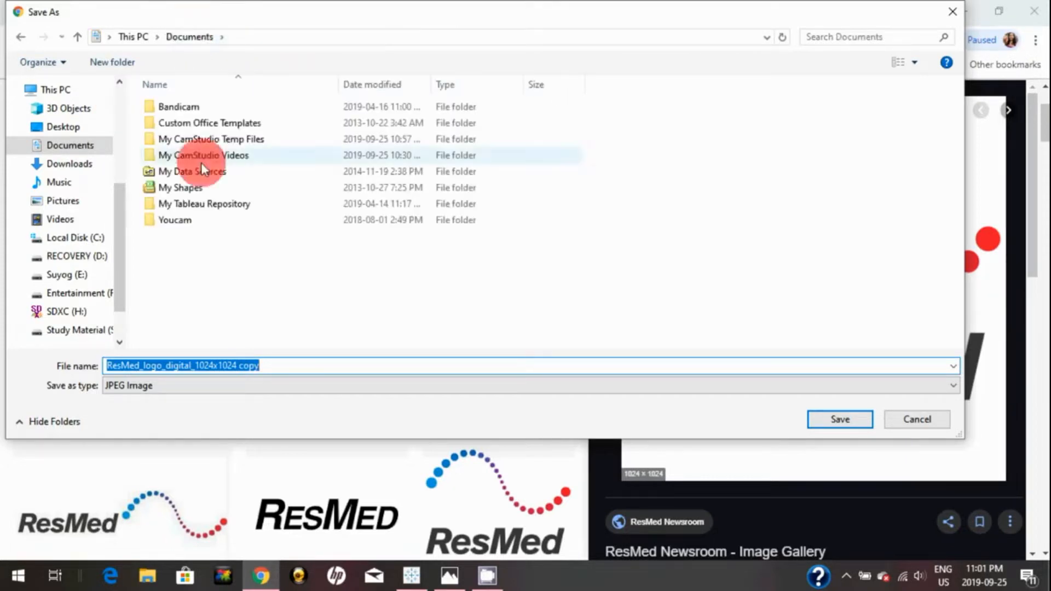
double_click(226, 204)
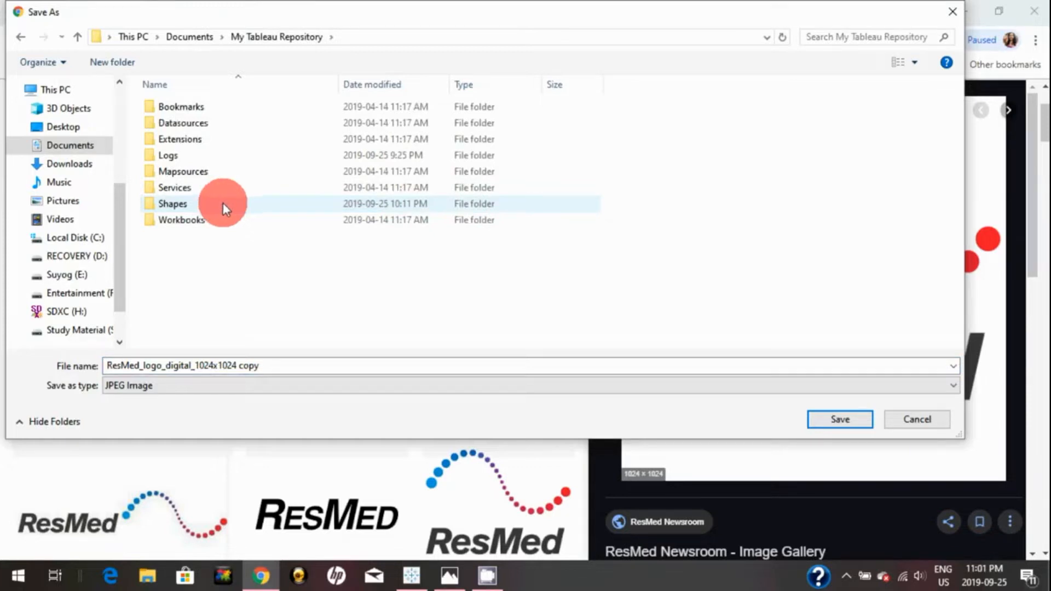
double_click(186, 206)
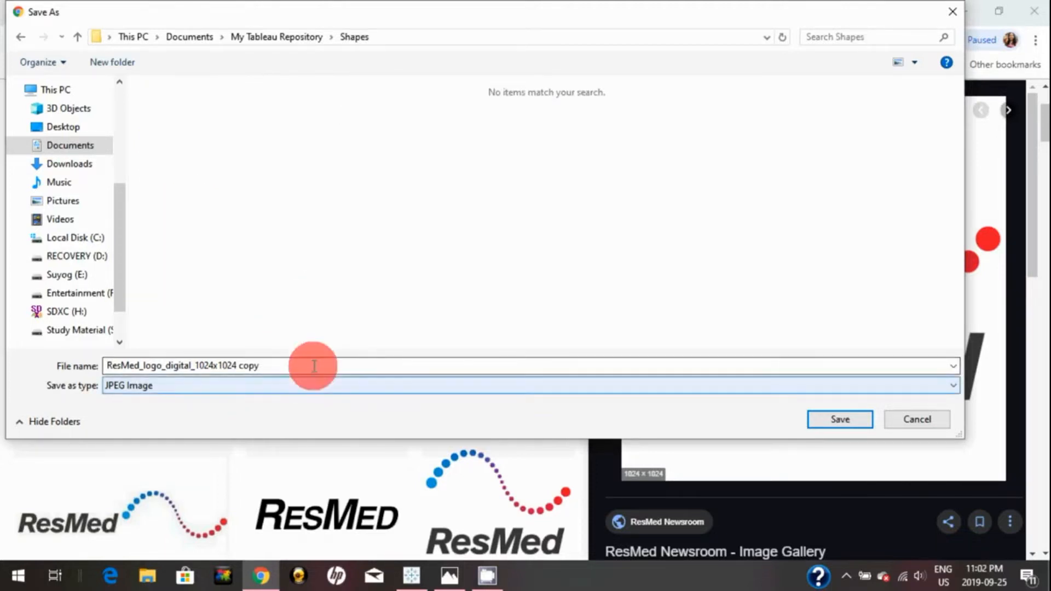
left_click(823, 416)
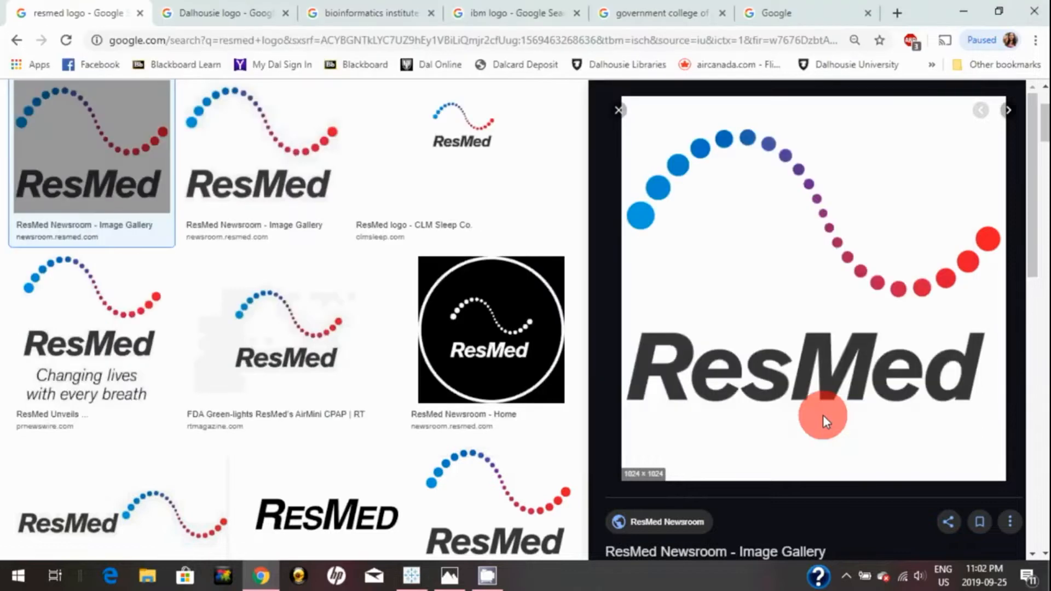
Save the Dalhousie University logo image into the Shapes folder.
left_click(229, 15)
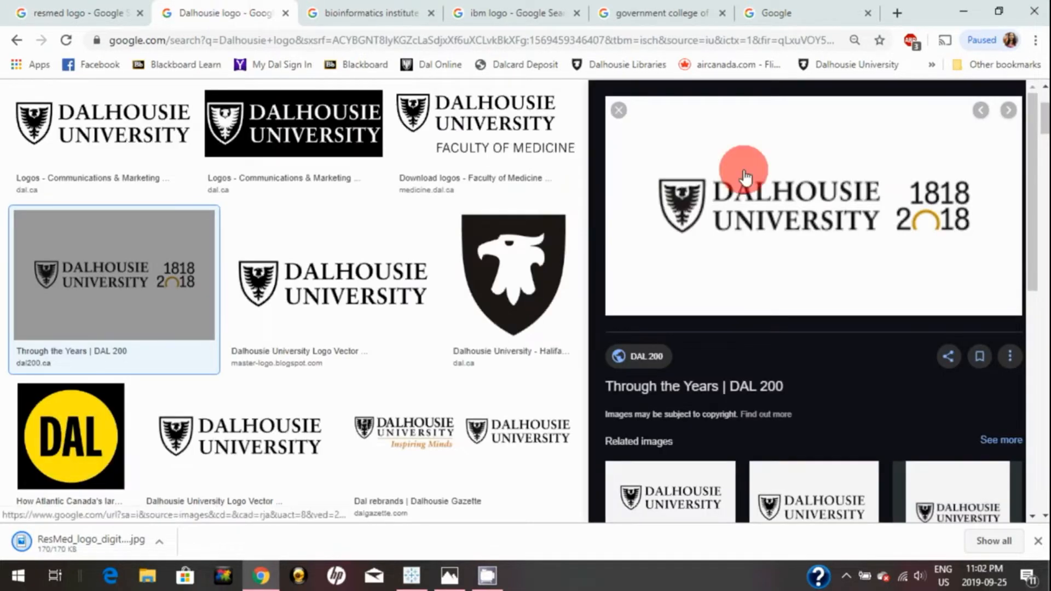
right_click(745, 177)
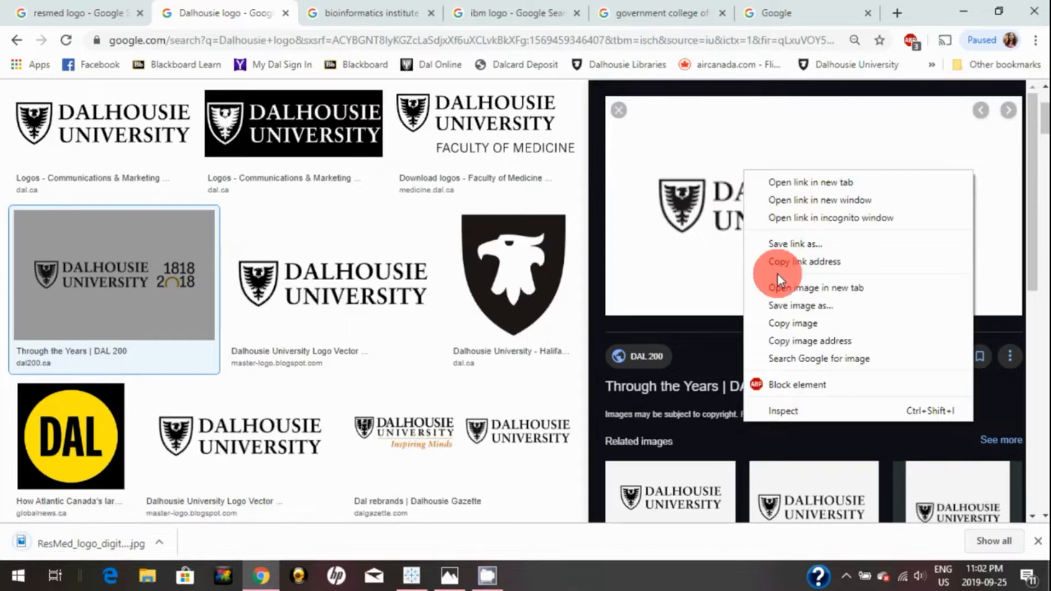
left_click(784, 305)
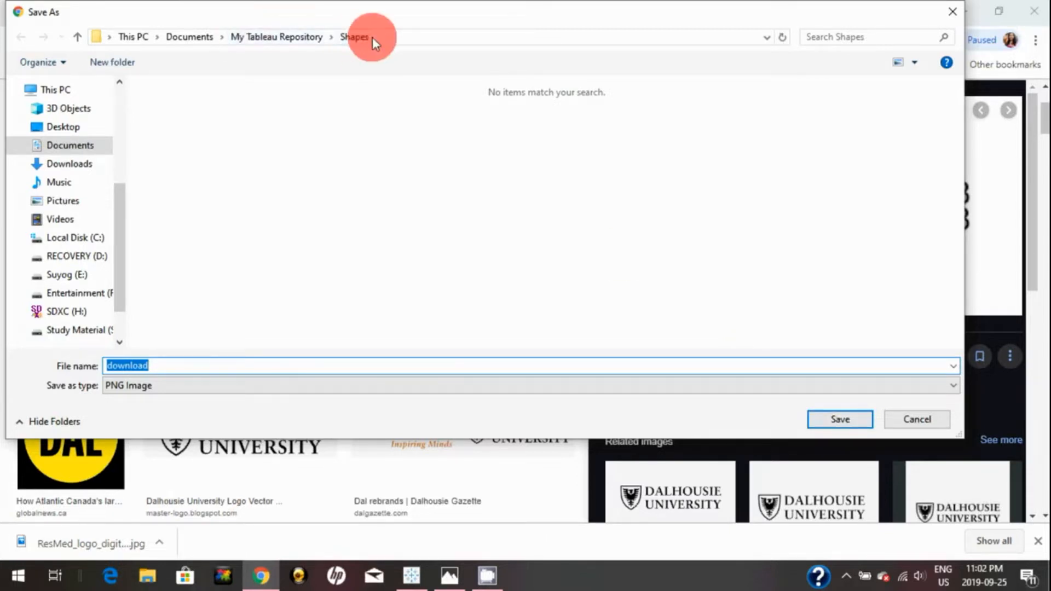
left_click(839, 412)
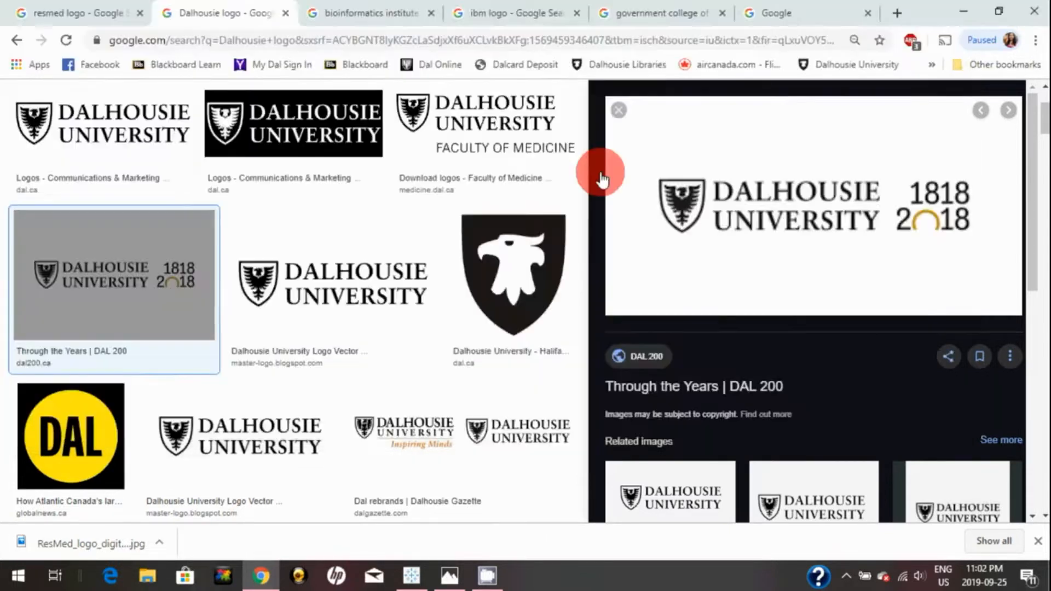
Save the Bioinformatics Institute logo image into the Shapes folder.
left_click(378, 7)
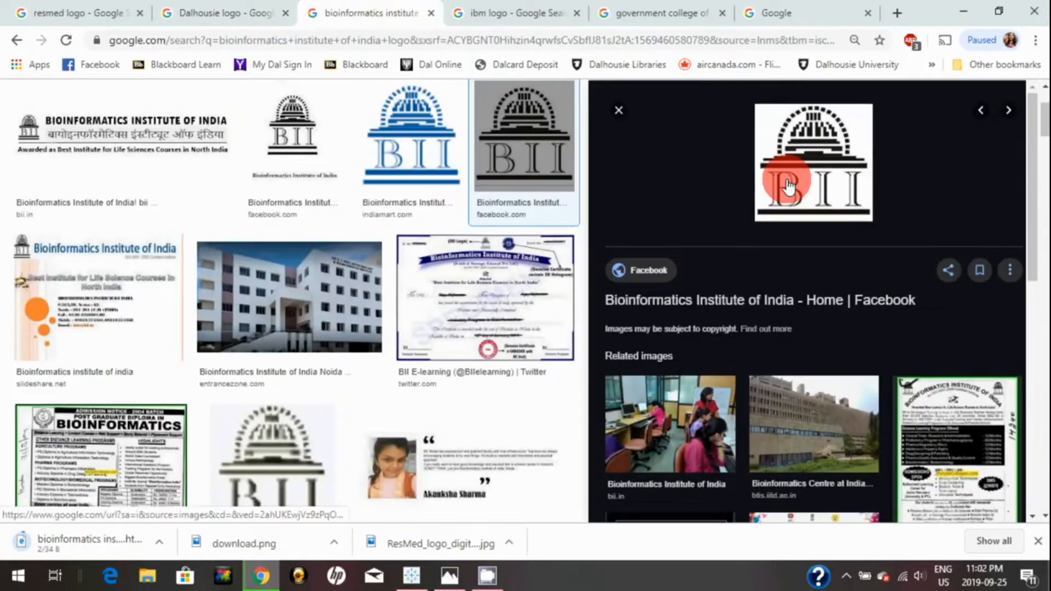
right_click(787, 179)
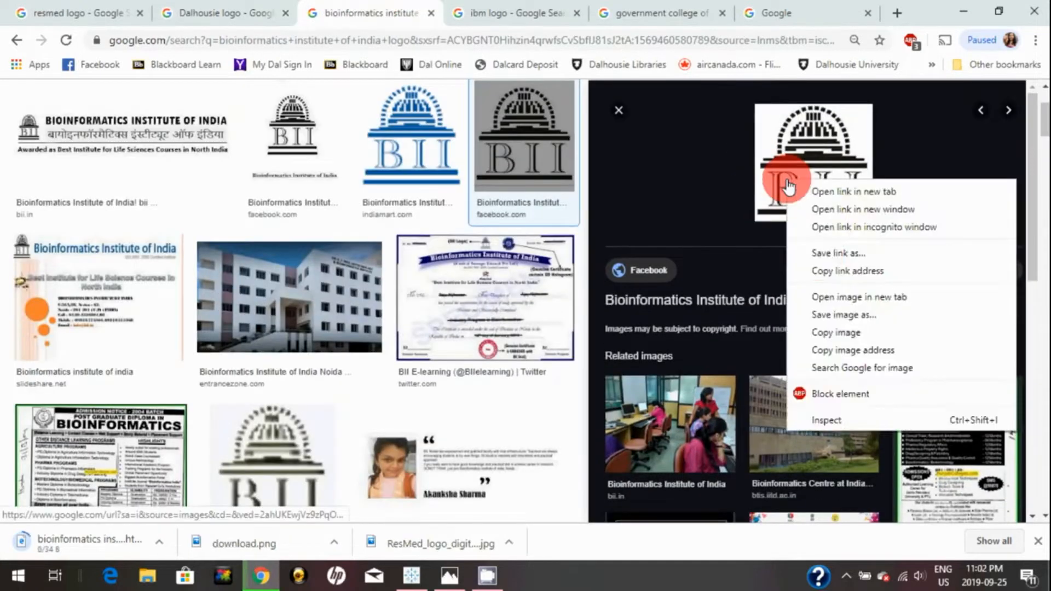
left_click(838, 317)
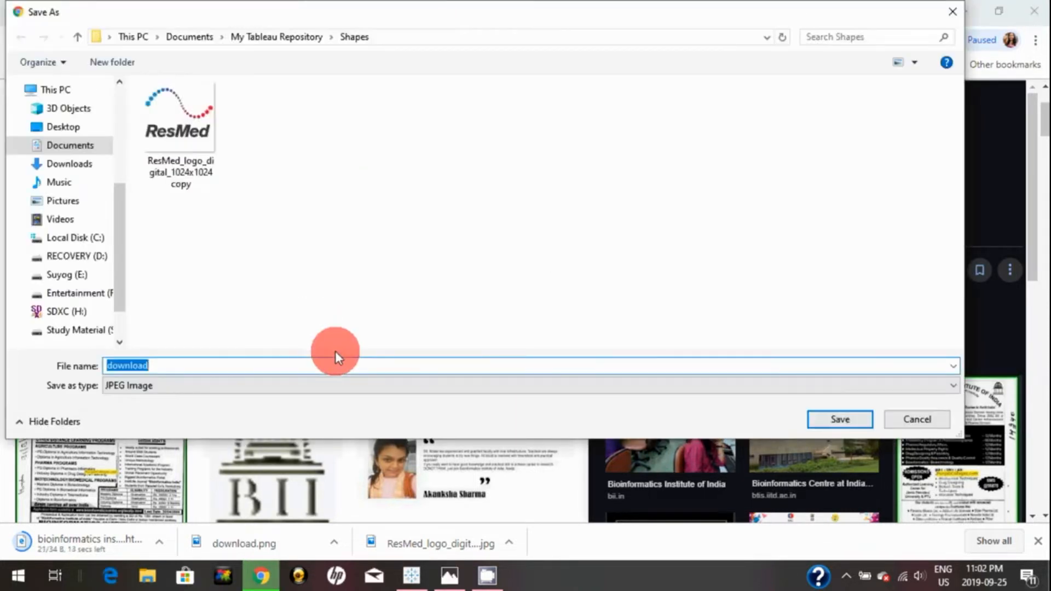
left_click(823, 423)
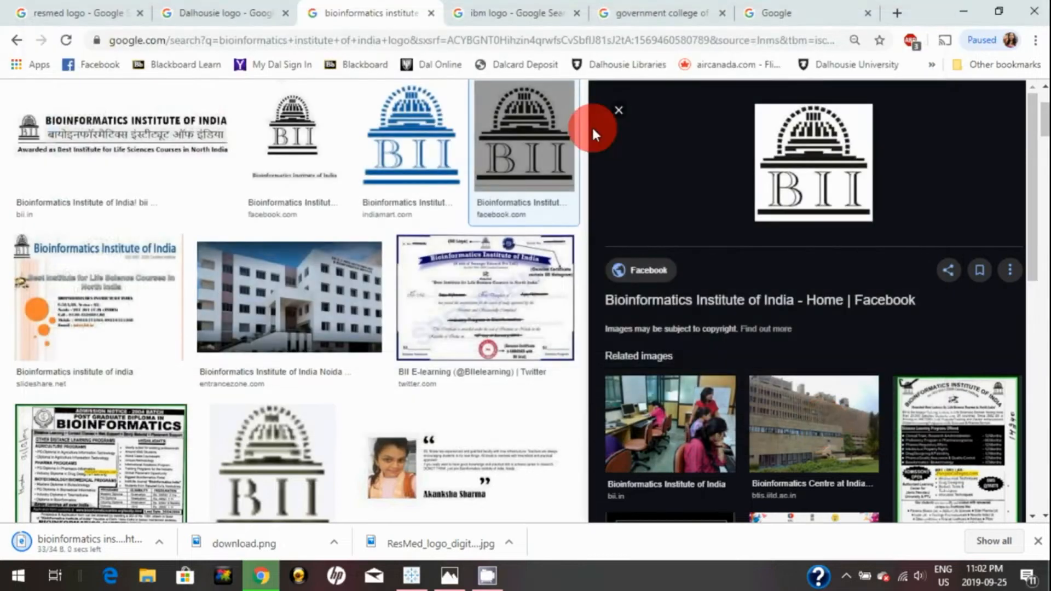
Save the IBM logo image into the Shapes folder.
left_click(524, 5)
right_click(796, 179)
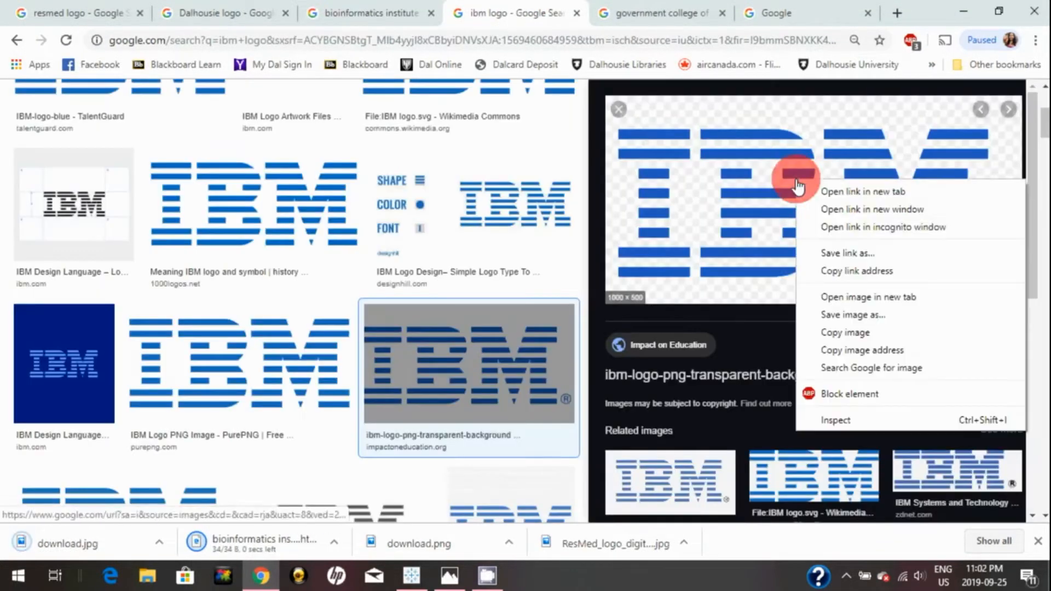
left_click(858, 315)
left_click(650, 248)
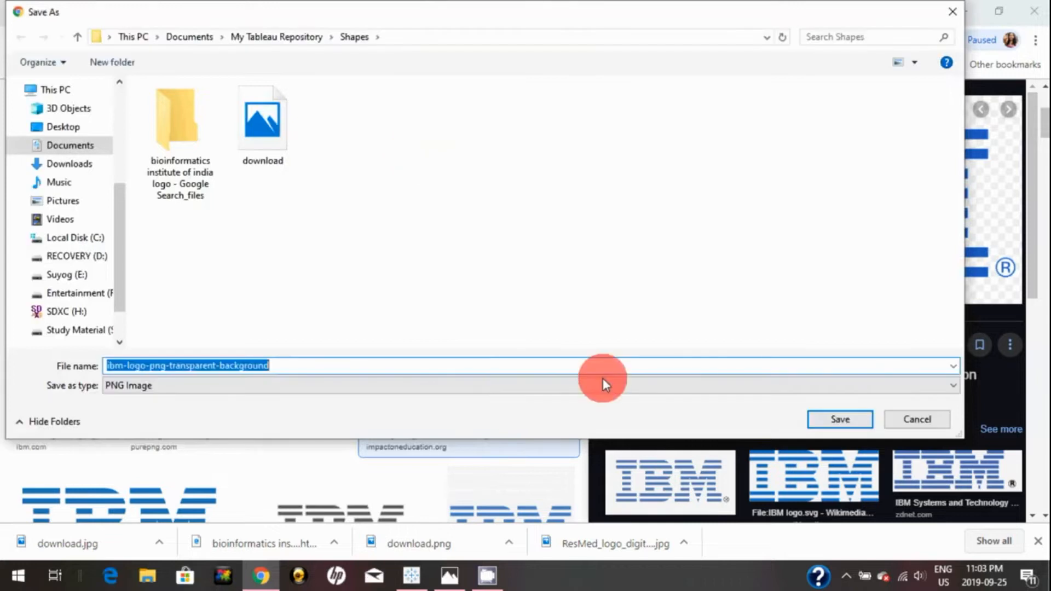
left_click(840, 420)
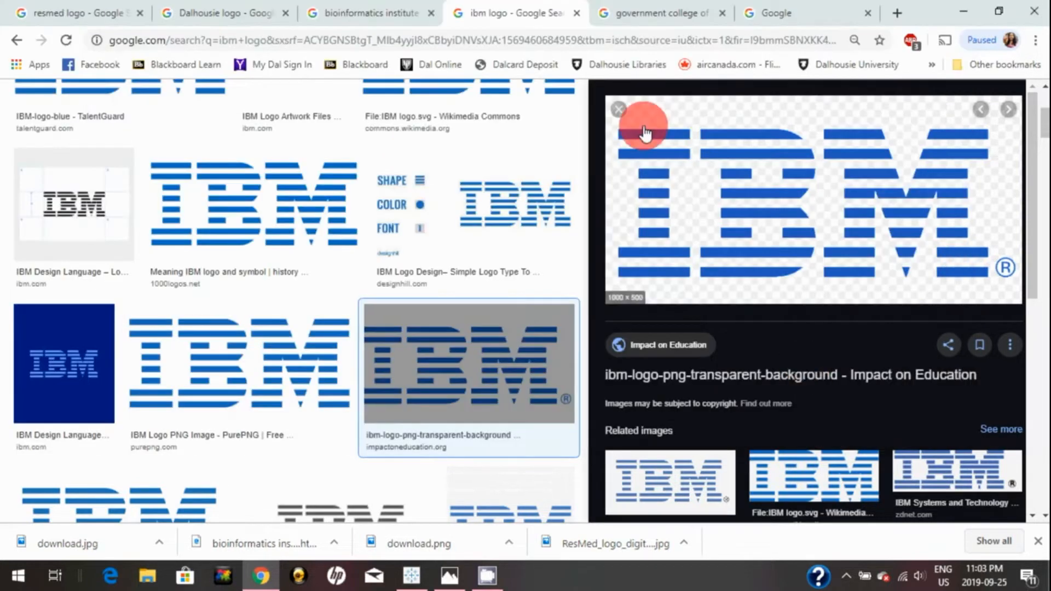
left_click(664, 14)
left_click(809, 304)
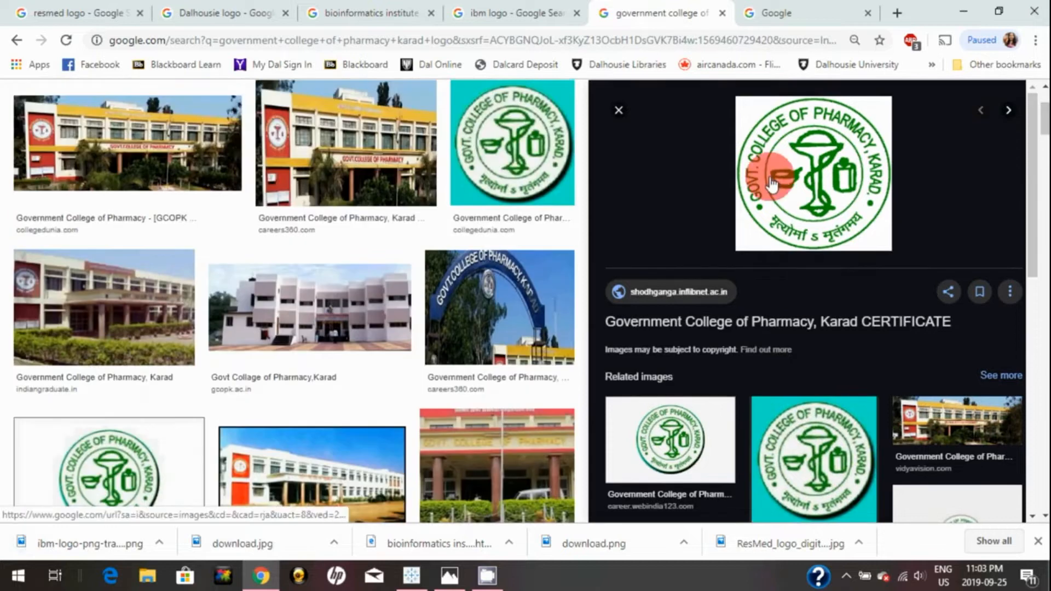
Save the Government College of Pharmacy, Karad logo as a PNG into Shapes.
right_click(772, 184)
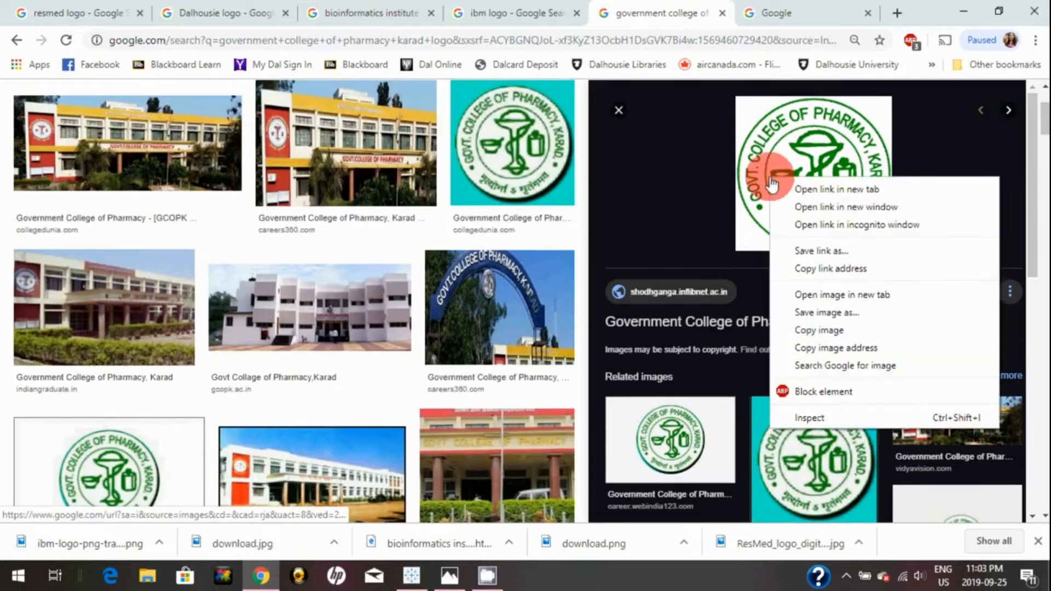
left_click(817, 308)
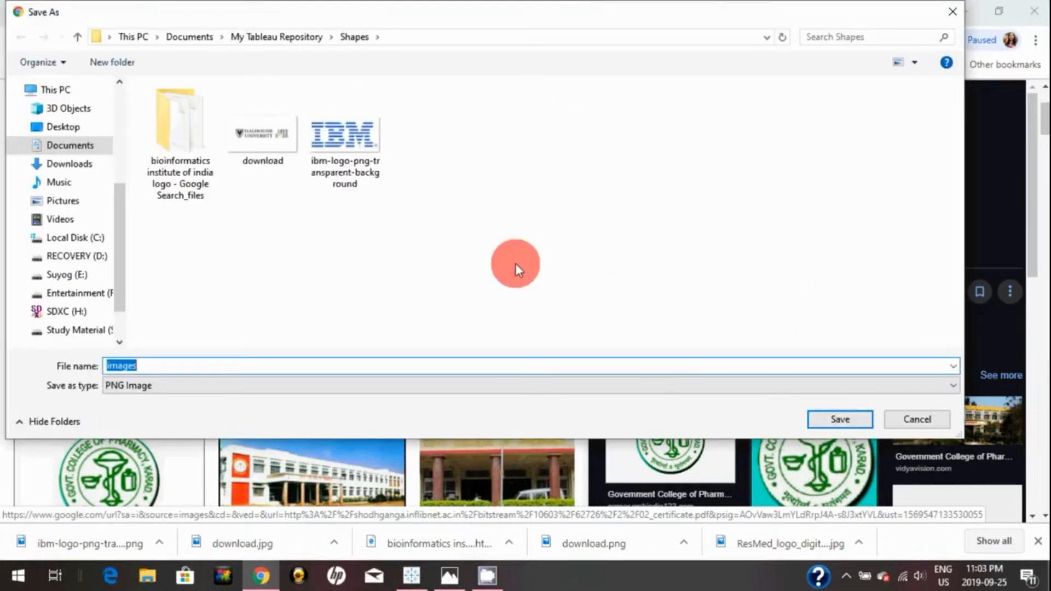
left_click(837, 418)
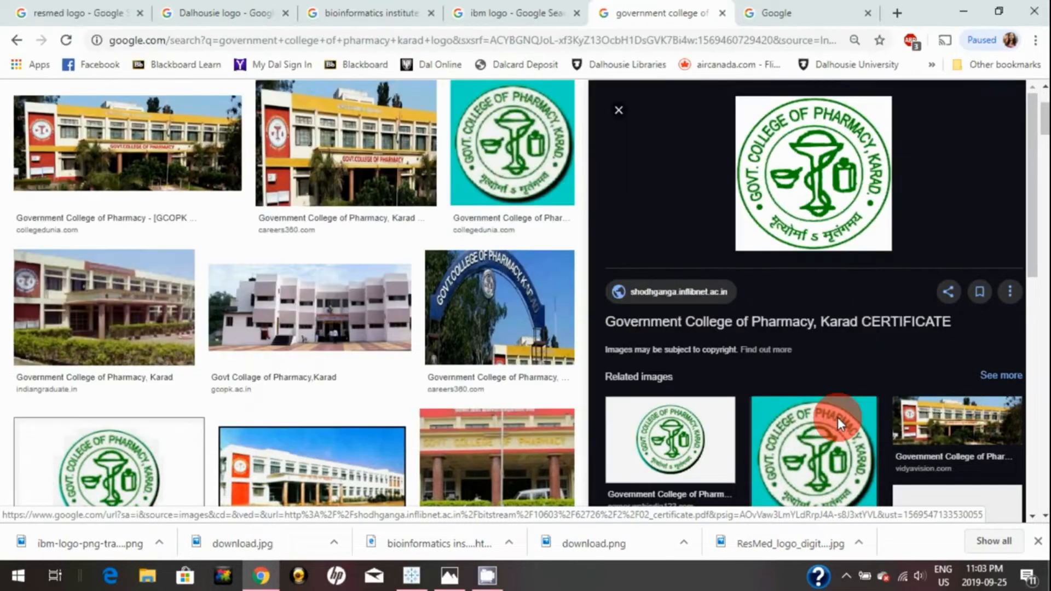
key("alt+Tab")
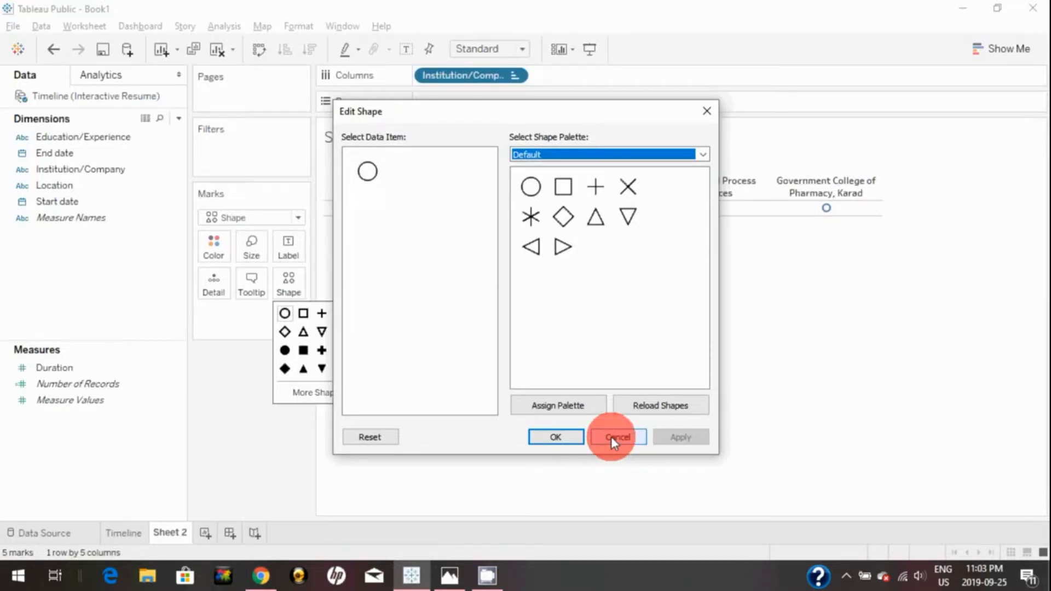
Reload shapes and switch the Edit Shape palette to Custom to show the saved logos.
left_click(649, 410)
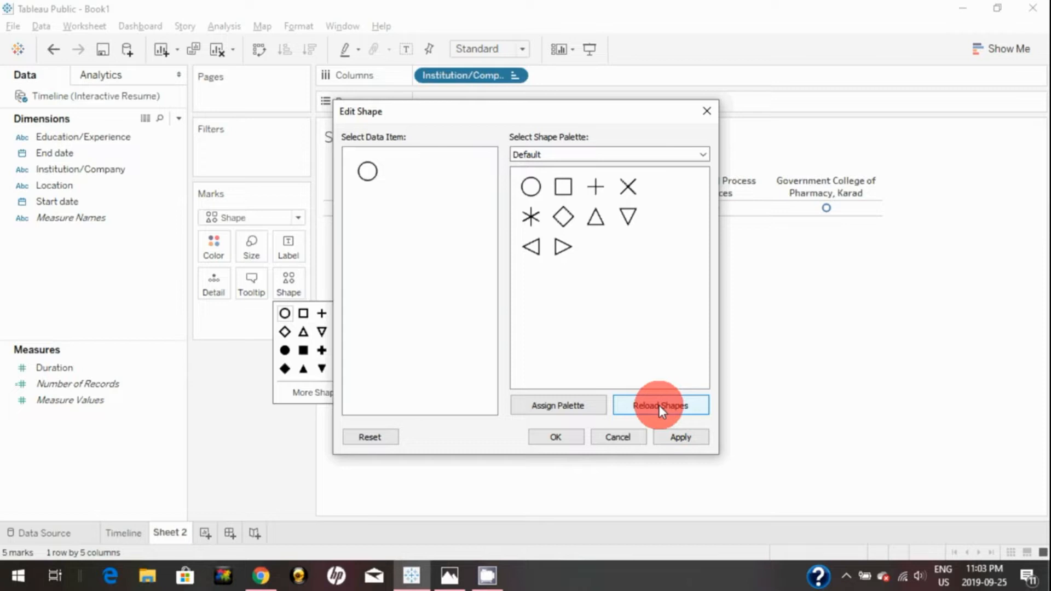
left_click(605, 154)
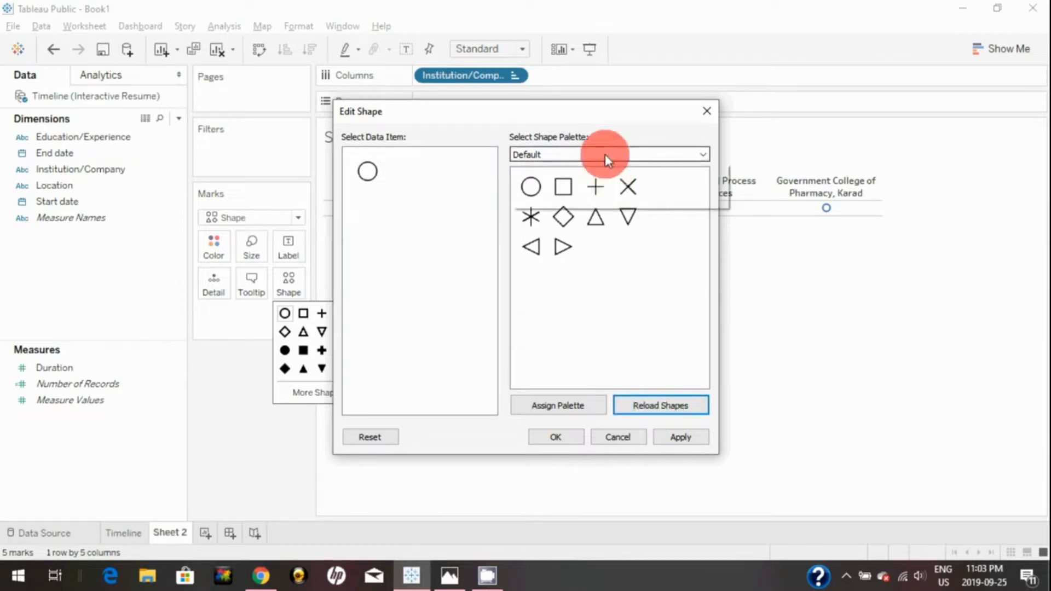
left_click(584, 197)
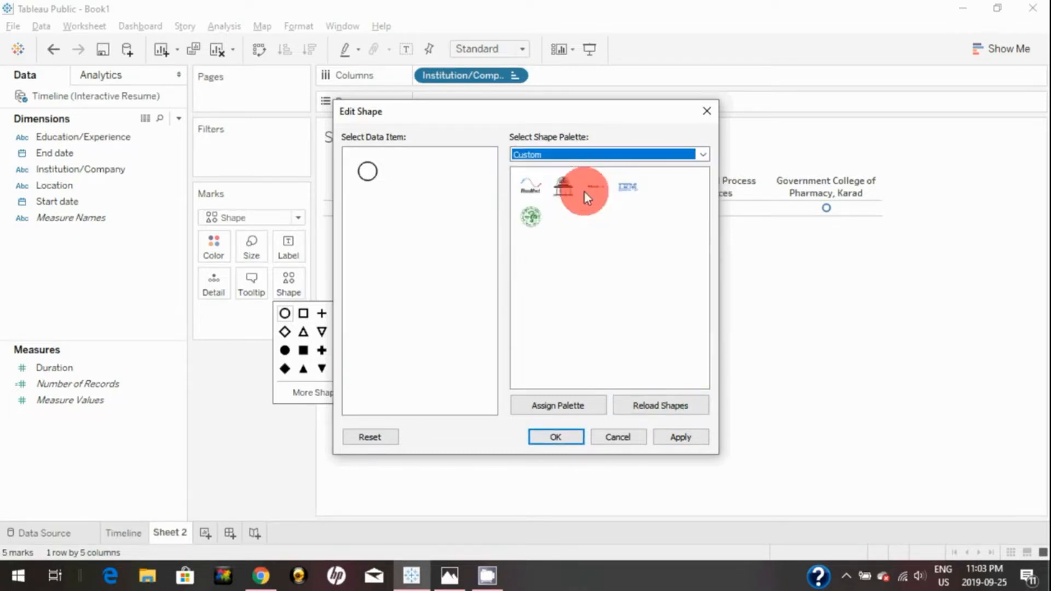
left_click(566, 187)
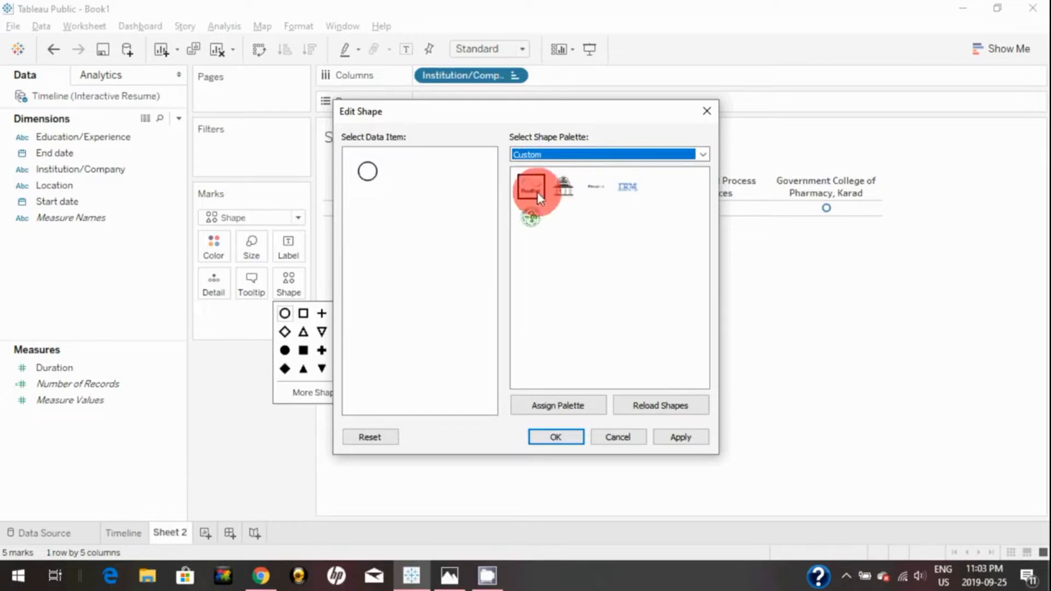
left_click(531, 216)
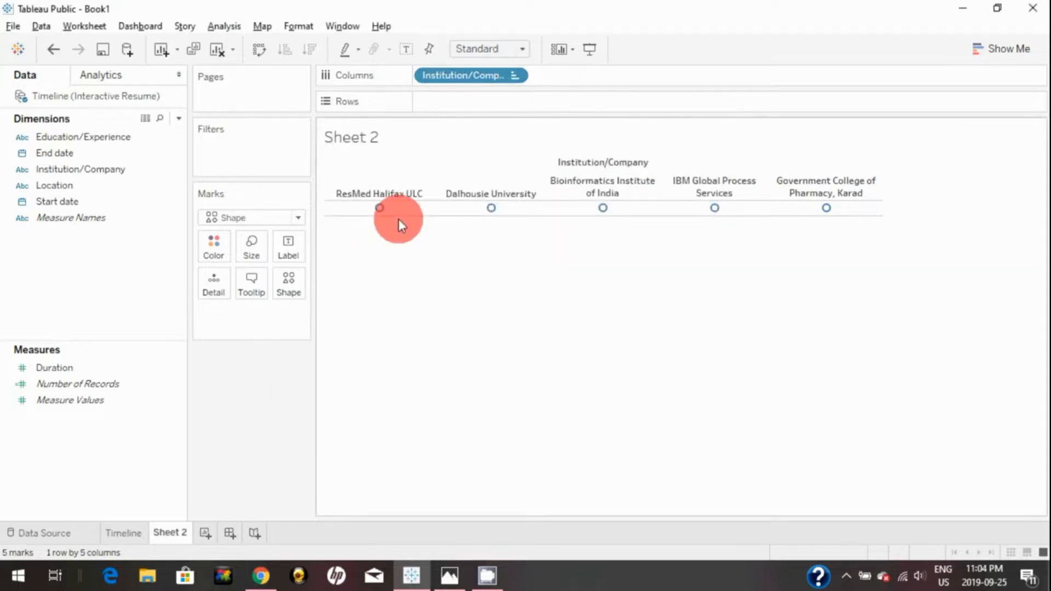
mouse_move(383, 215)
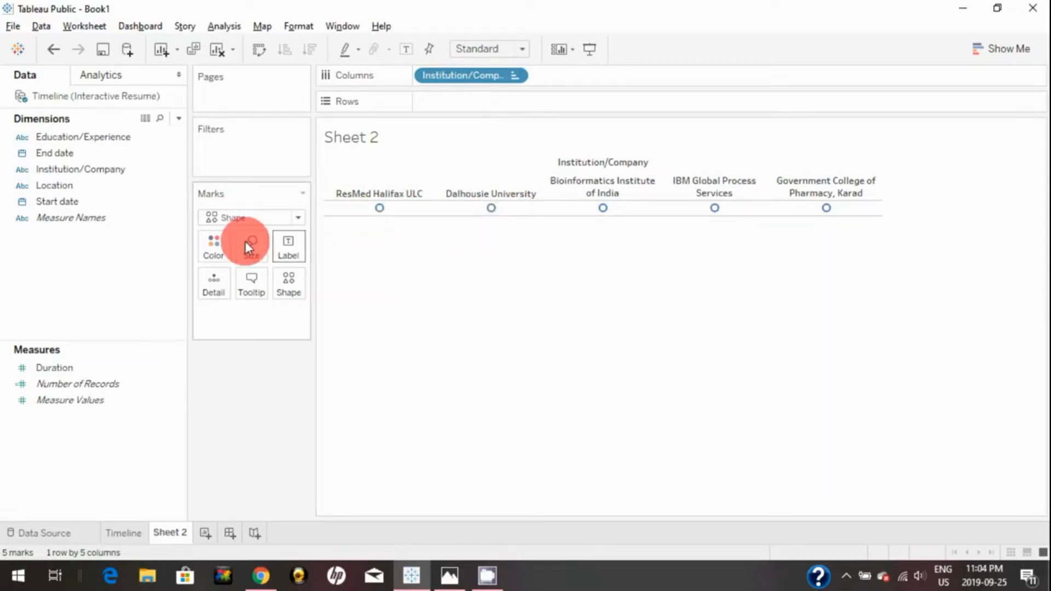
left_click(104, 172)
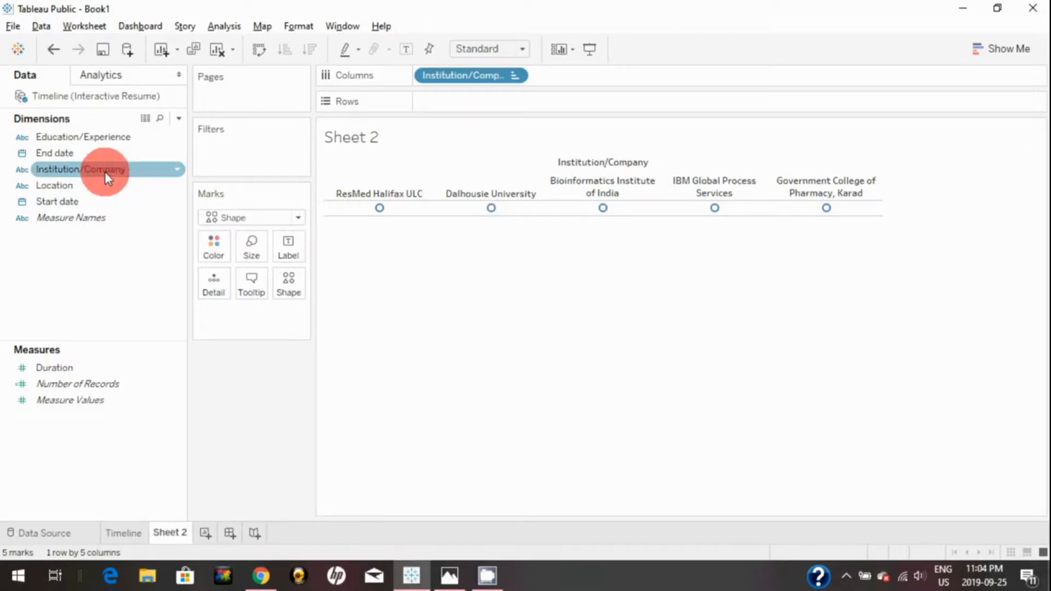
Drag Institution/Company onto Shape on the Marks card so each institution gets its own shape.
left_click(105, 172)
left_click_drag(113, 173, 293, 282)
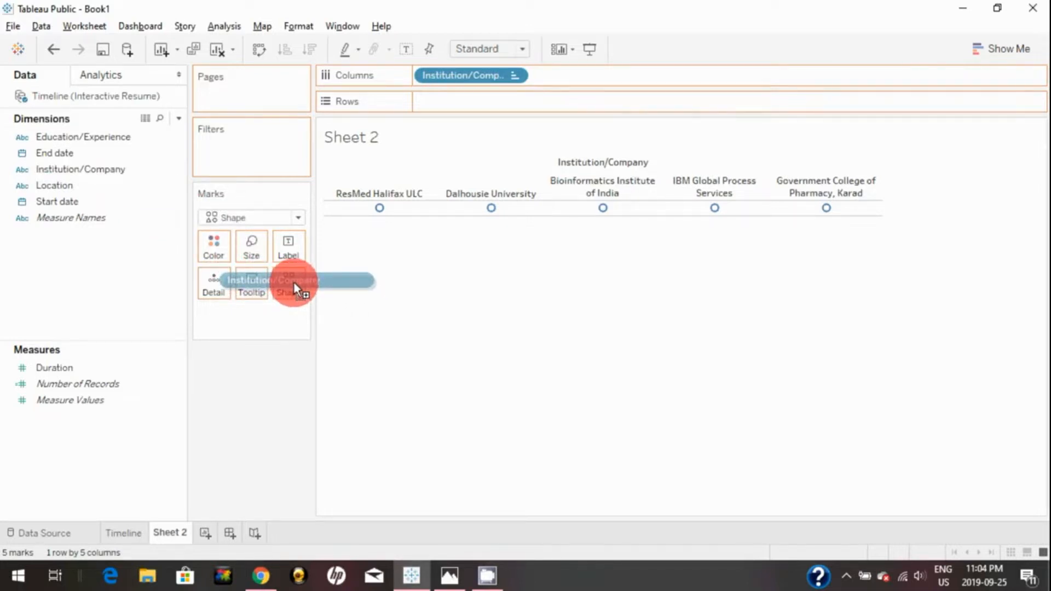
left_click_drag(294, 283, 294, 282)
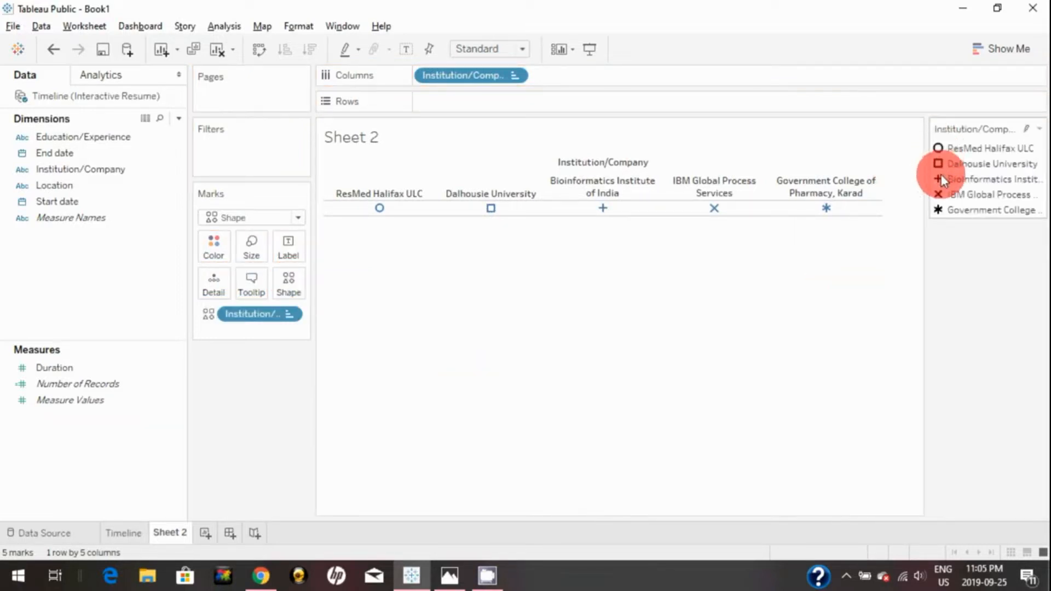
Switch Sheet 2's shapes to the Custom palette and give ResMed Halifax ULC and Dalhousie University their logos.
left_click(288, 284)
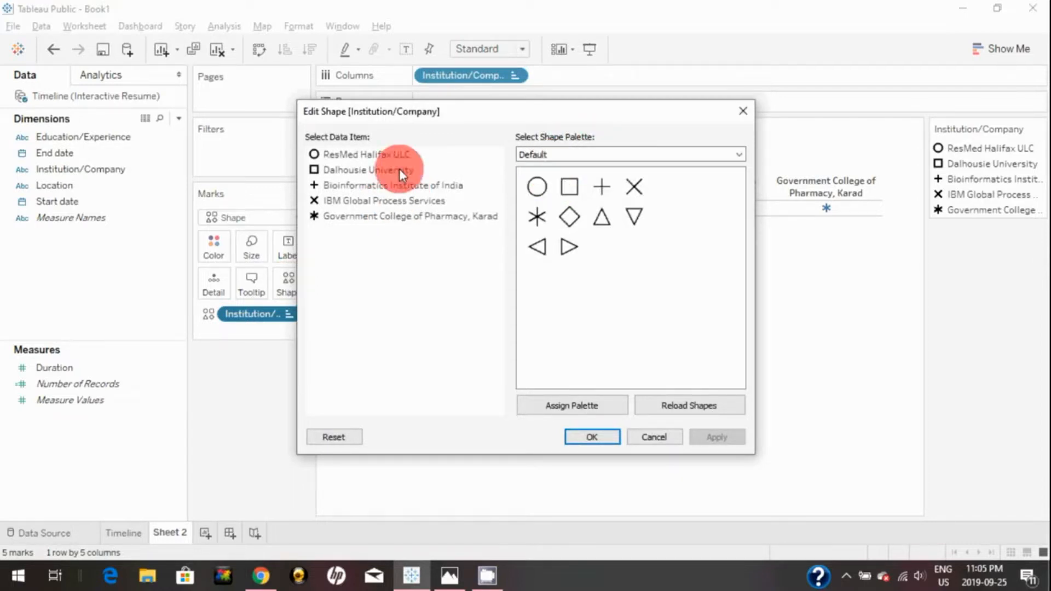
left_click(572, 154)
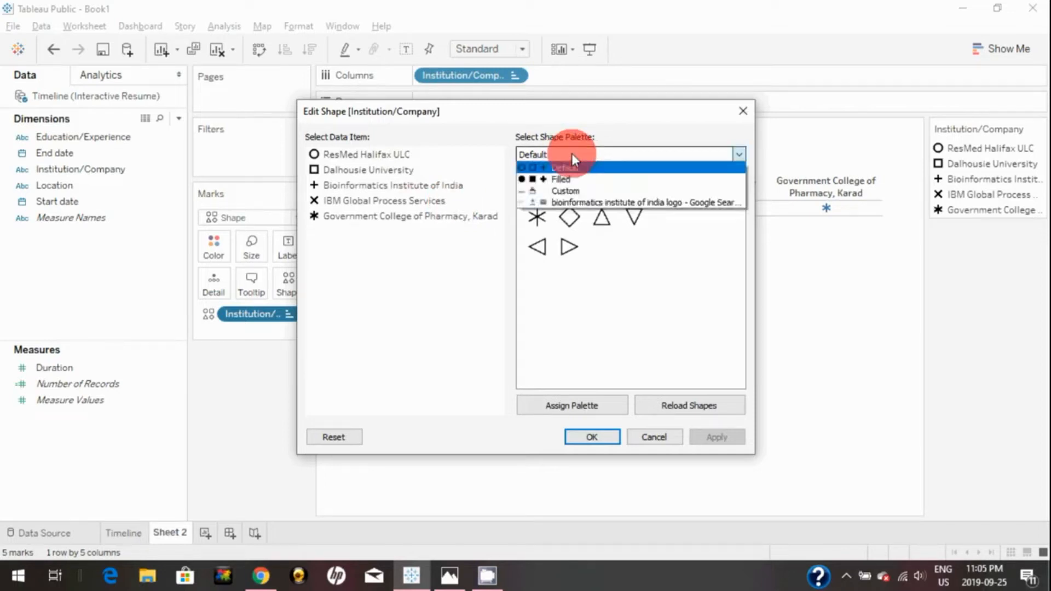
left_click(573, 191)
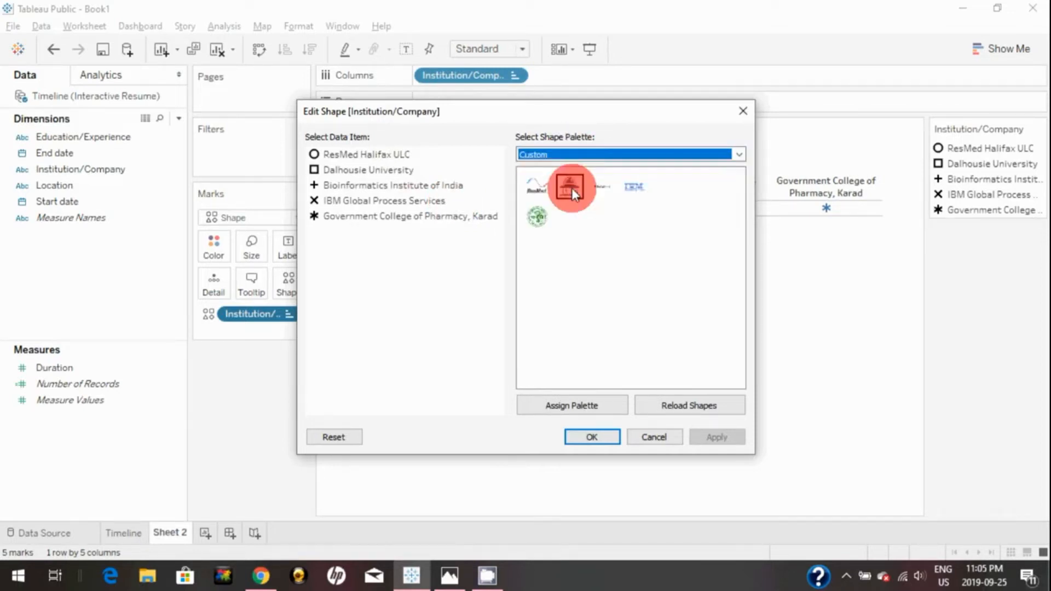
left_click(386, 155)
left_click(540, 186)
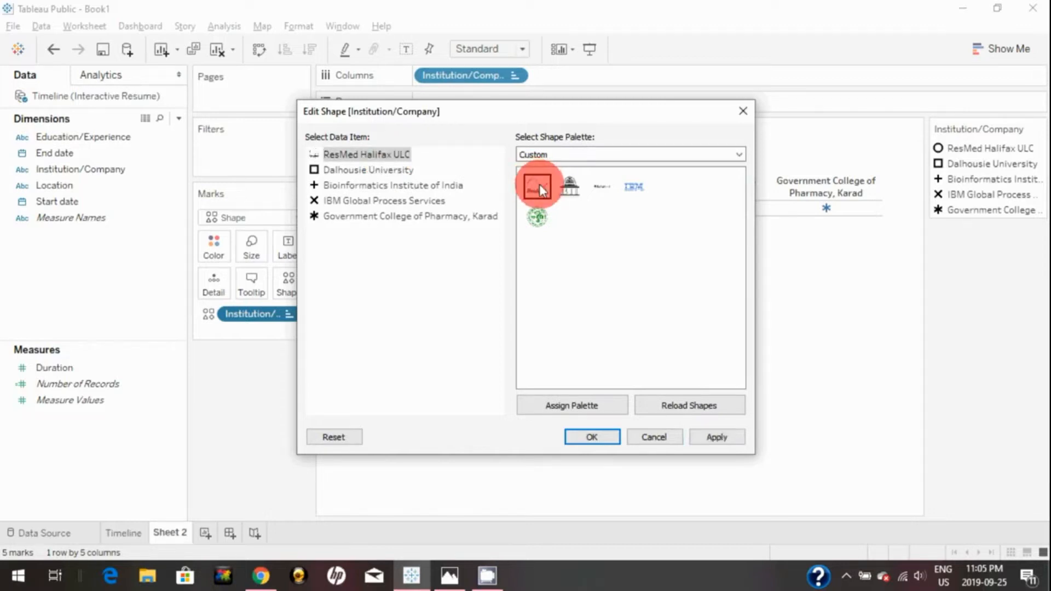
left_click(388, 170)
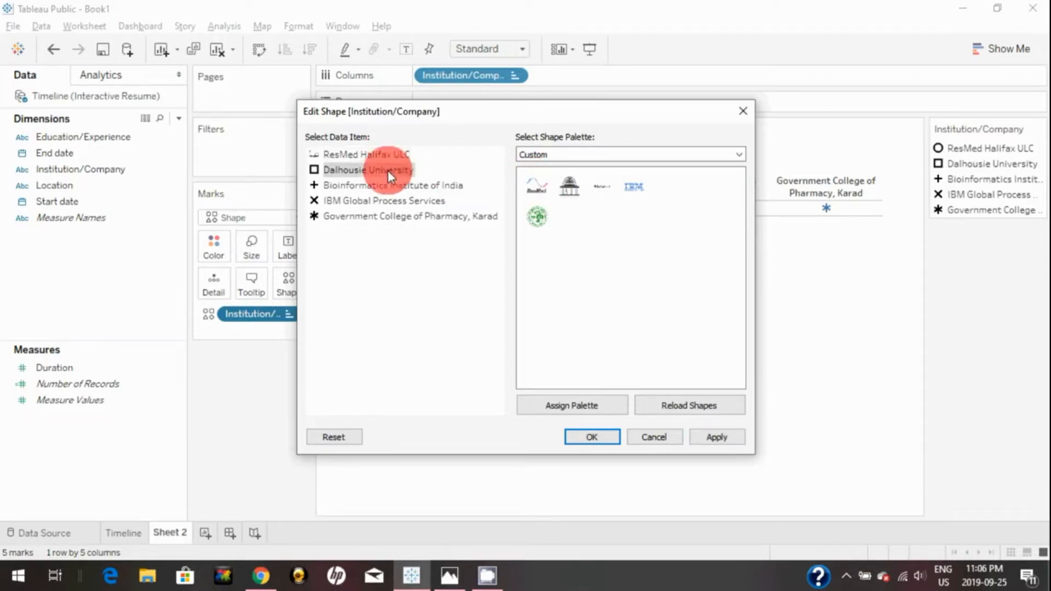
left_click(605, 186)
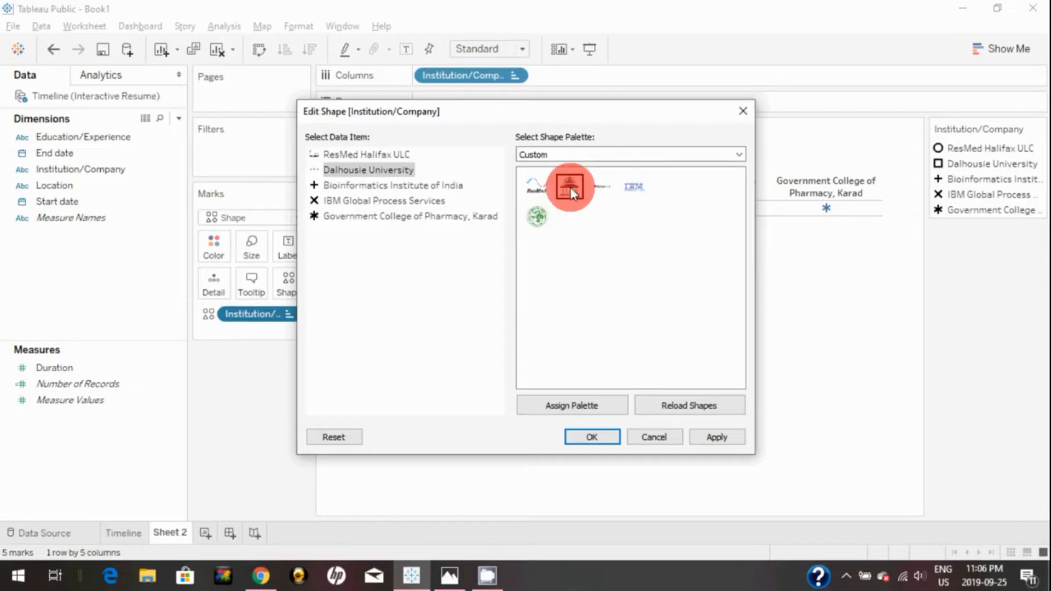
Assign logos to Bioinformatics Institute of India, IBM Global Process Services and Government College of Pharmacy, Karad, and apply.
left_click(366, 185)
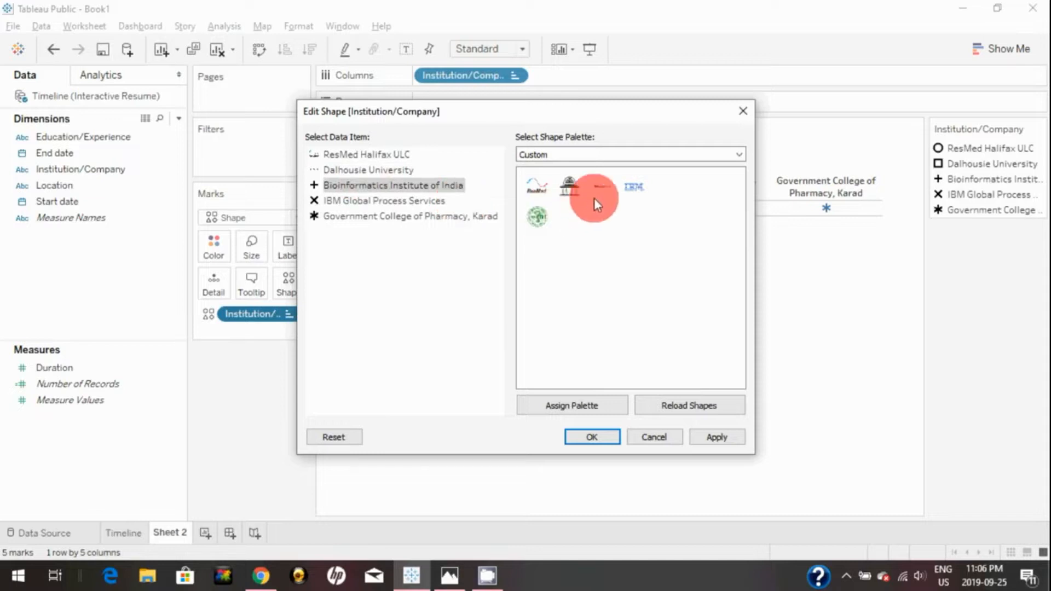
left_click(572, 187)
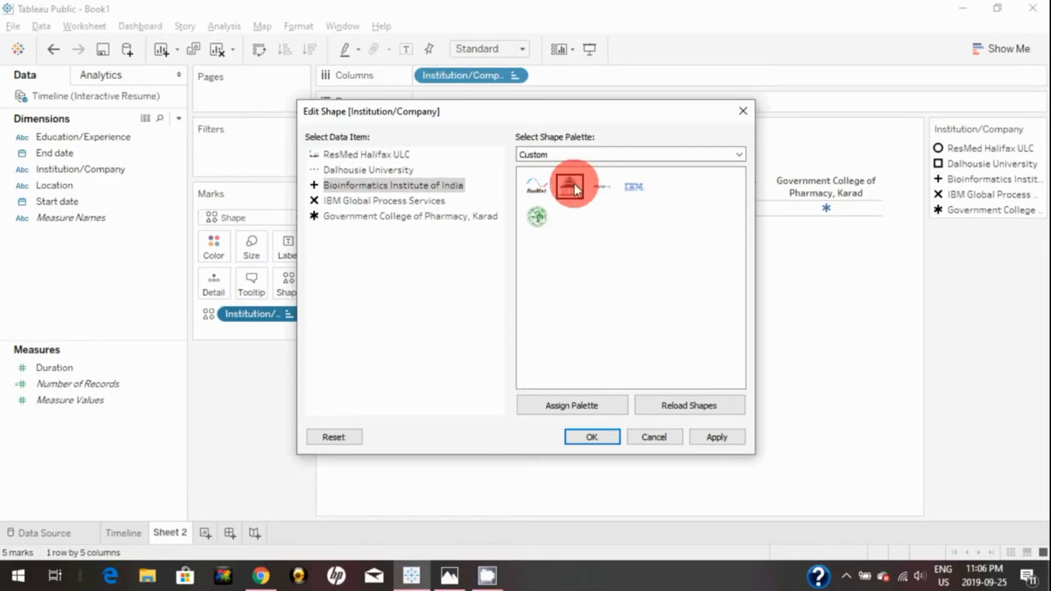
left_click(353, 197)
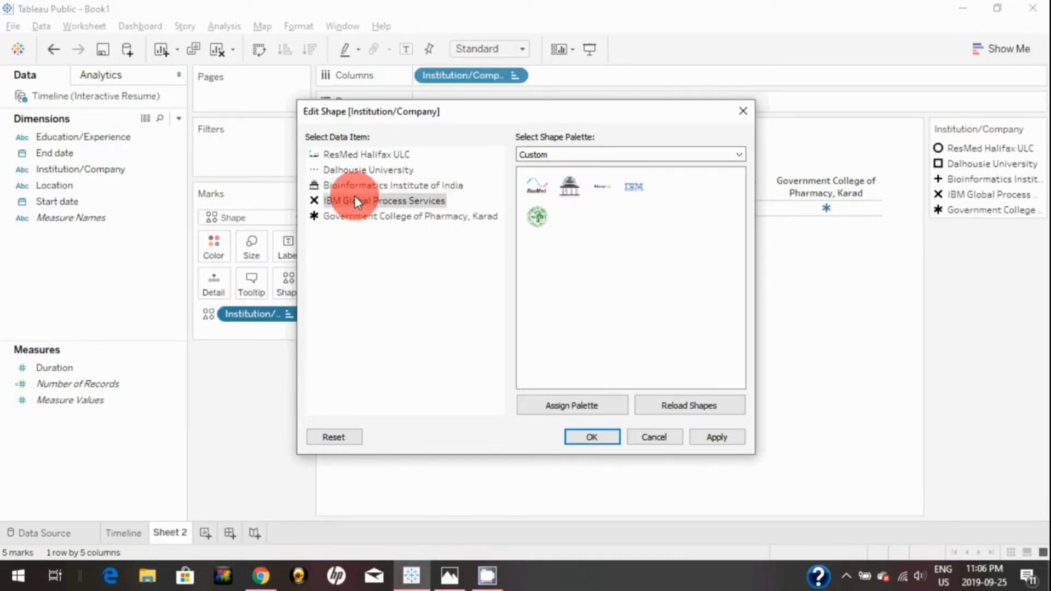
left_click(635, 192)
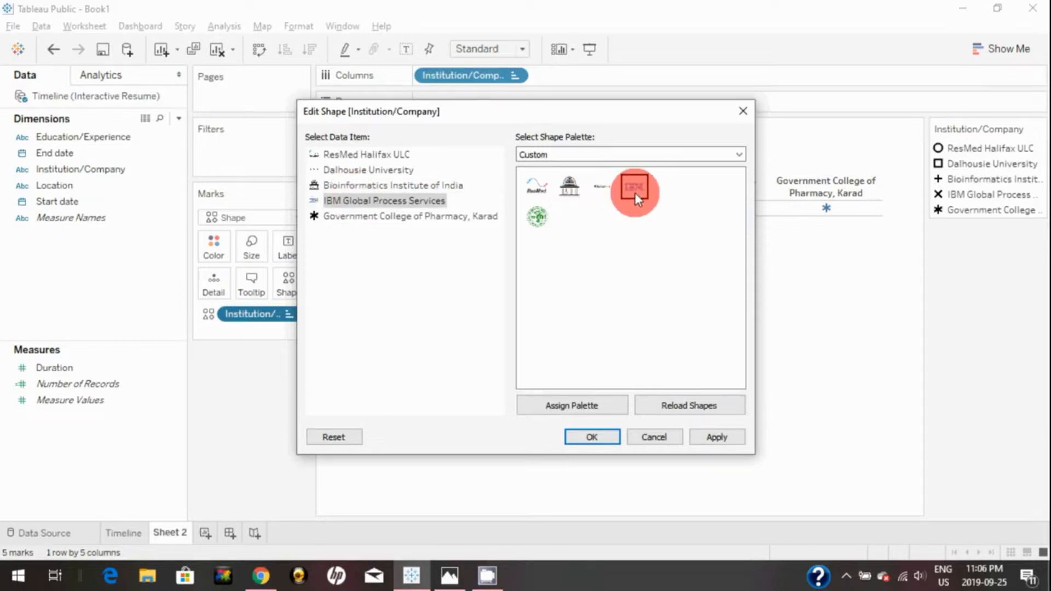
left_click(387, 219)
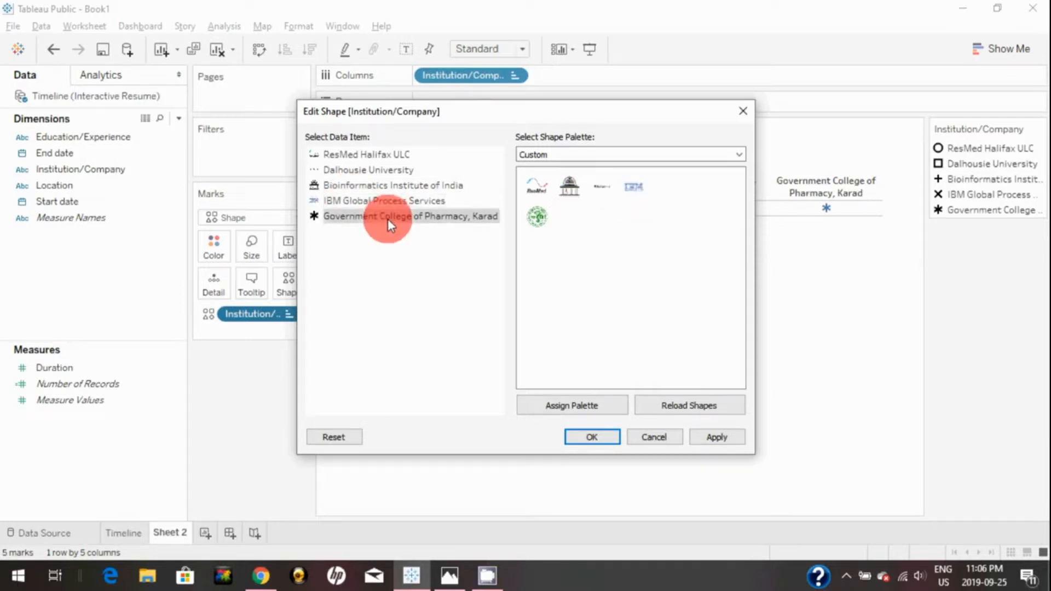
left_click(538, 219)
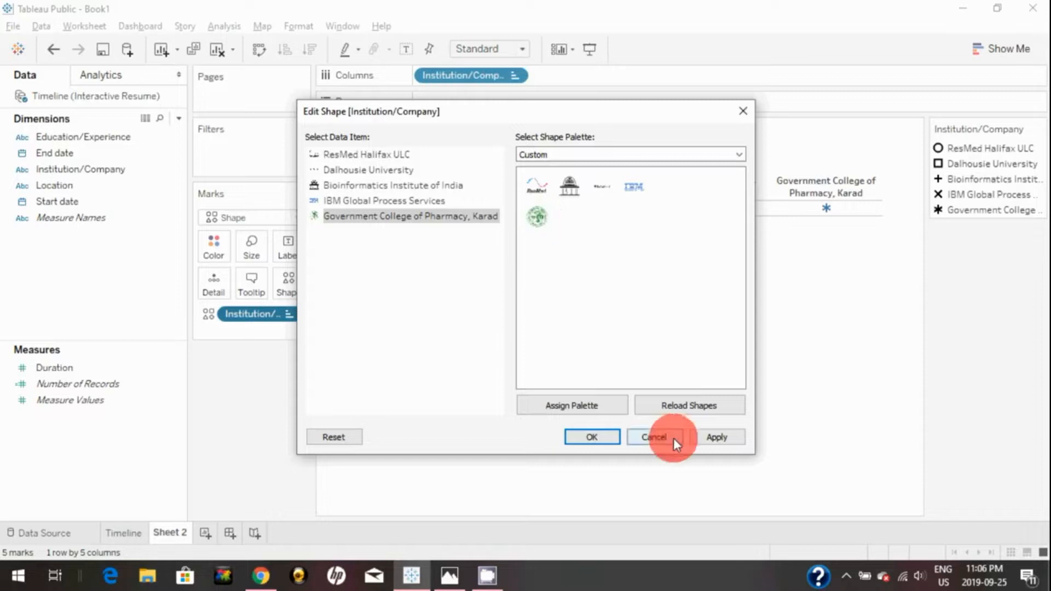
left_click(708, 441)
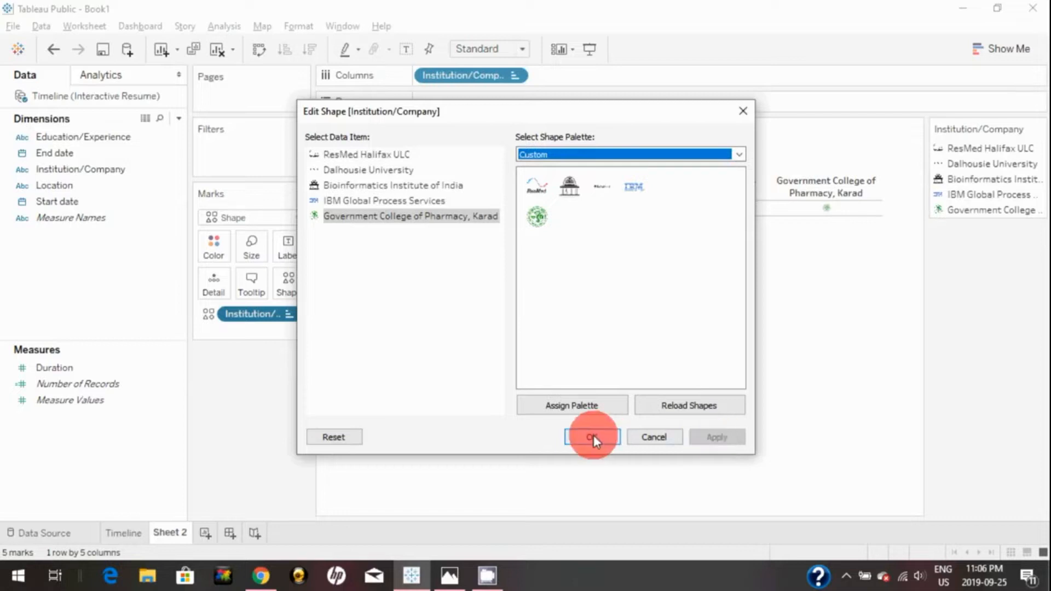
left_click(592, 437)
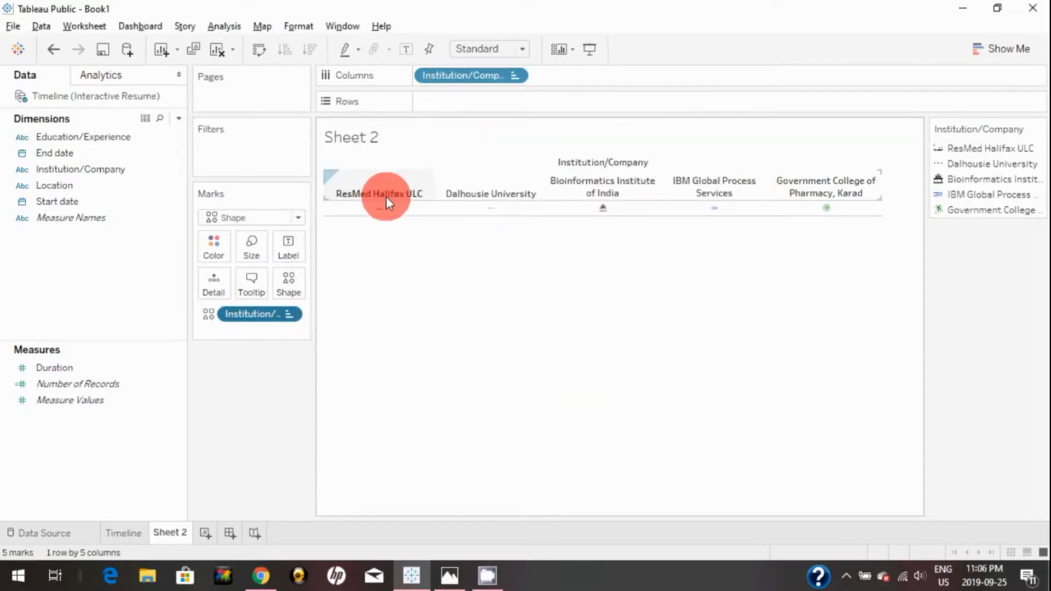
Enlarge the institution logo marks, make the header row taller, and open the legend's menu.
mouse_move(392, 213)
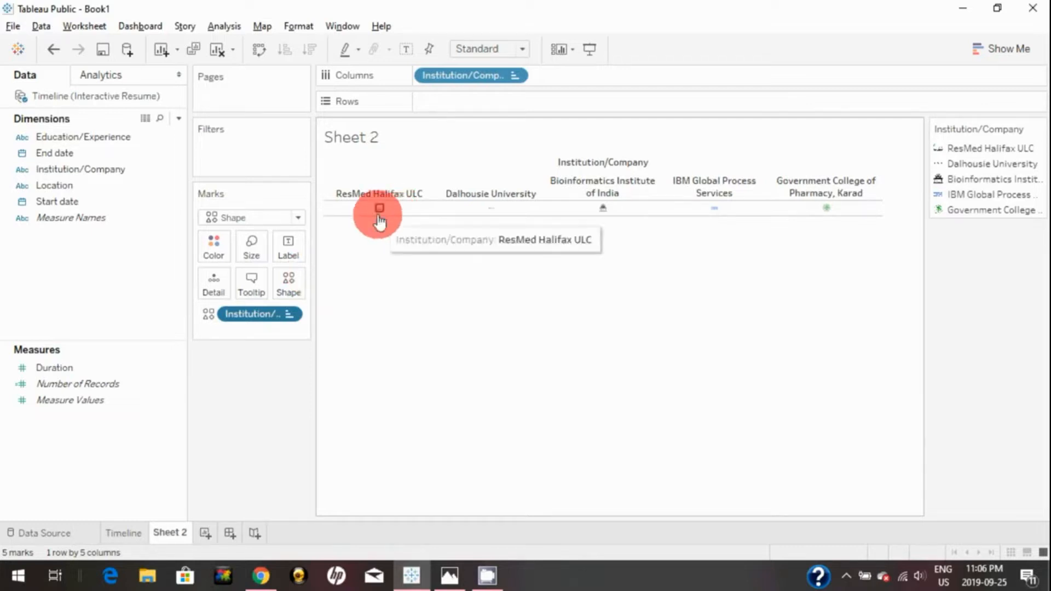
left_click(255, 249)
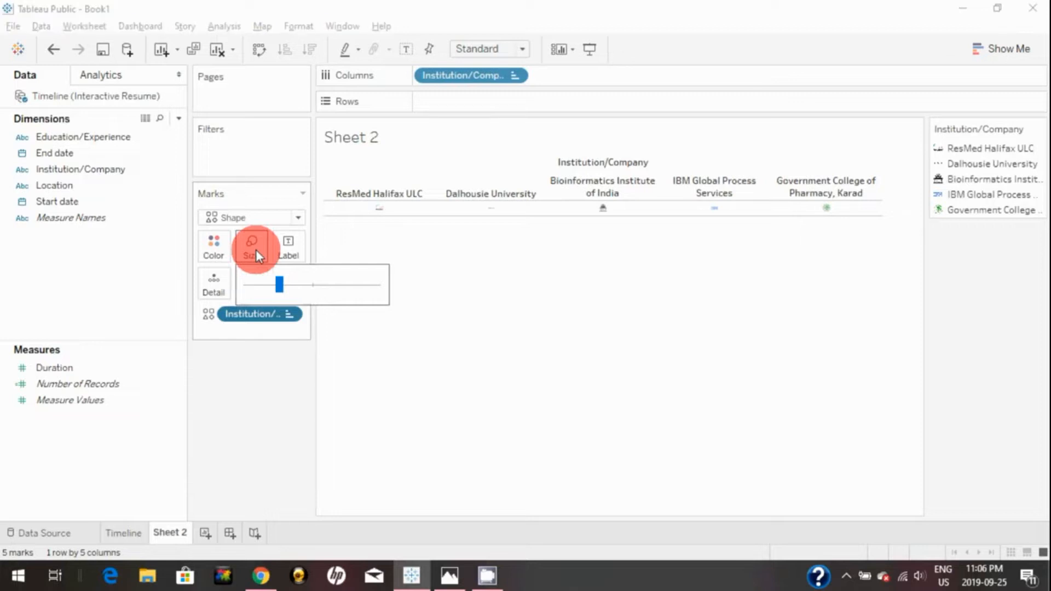
left_click(274, 296)
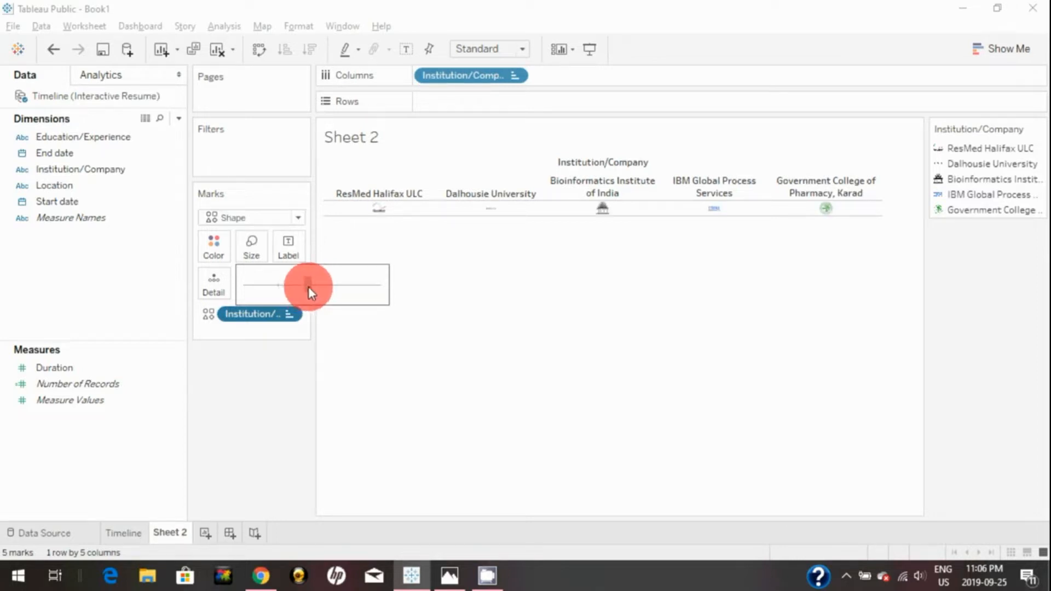
left_click(308, 285)
left_click(458, 238)
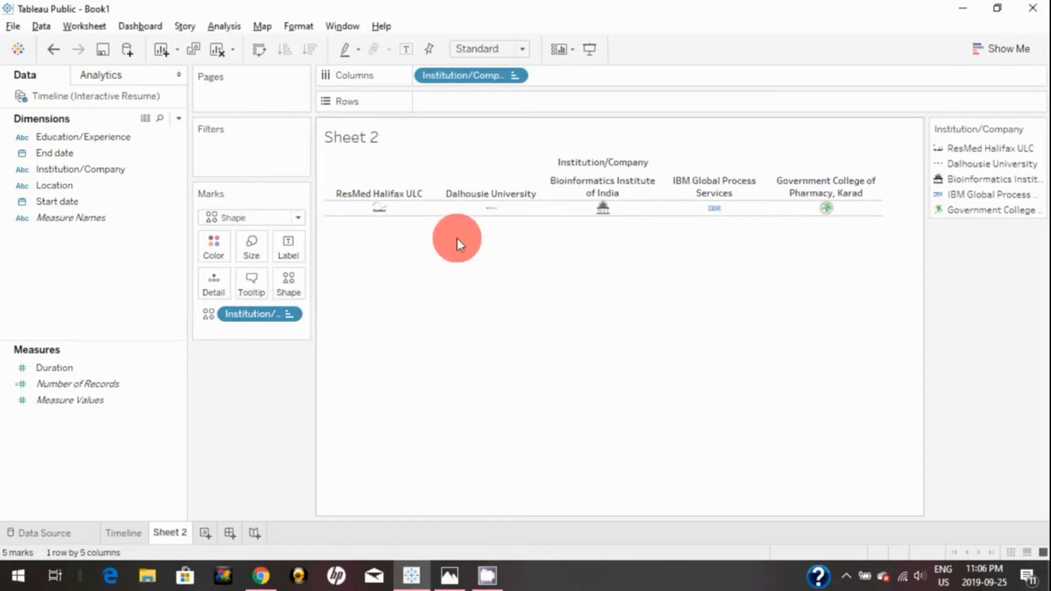
left_click_drag(447, 215, 453, 297)
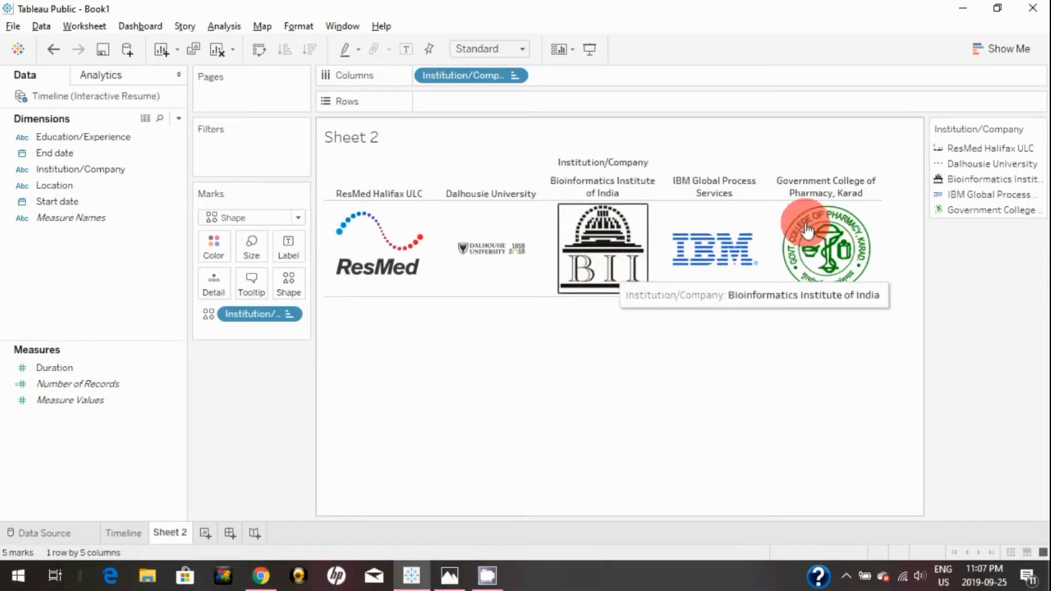
left_click(1040, 129)
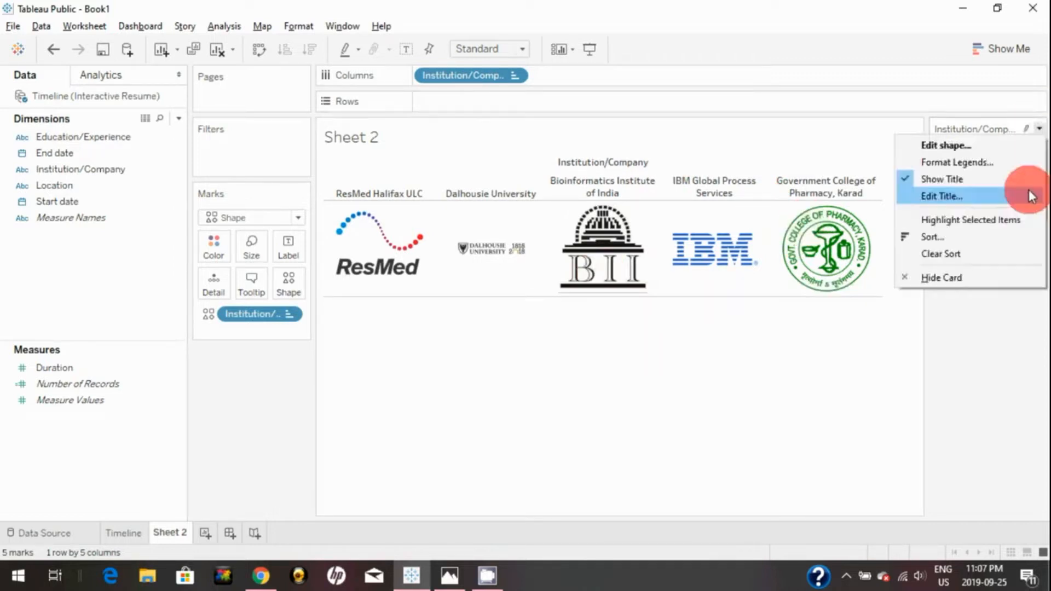
Hide the institution legend, widen the logo columns, and rename Sheet 2 to Institution/Company.
left_click(963, 281)
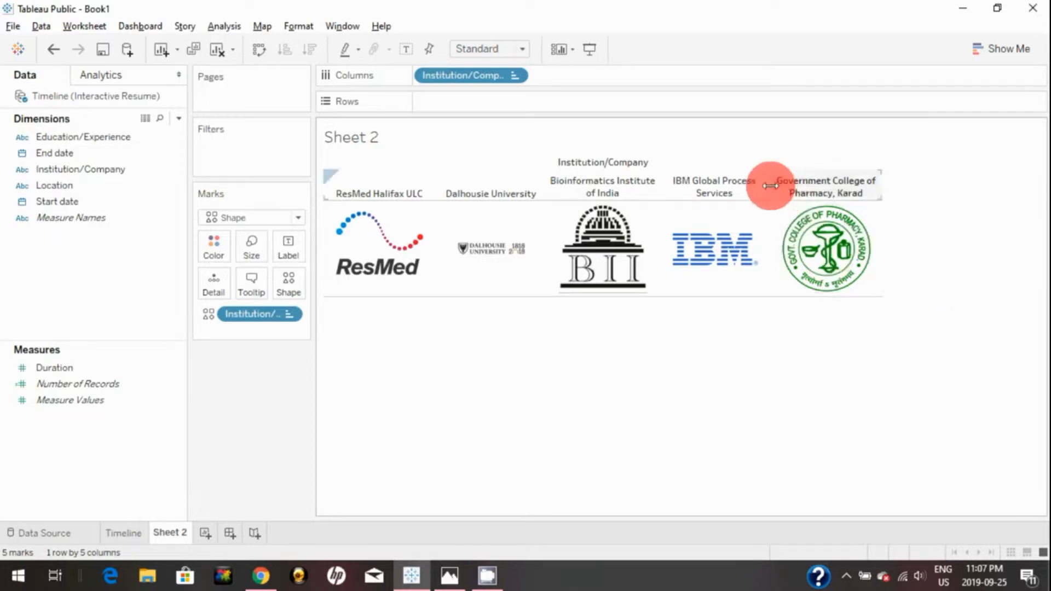
left_click_drag(770, 185, 781, 186)
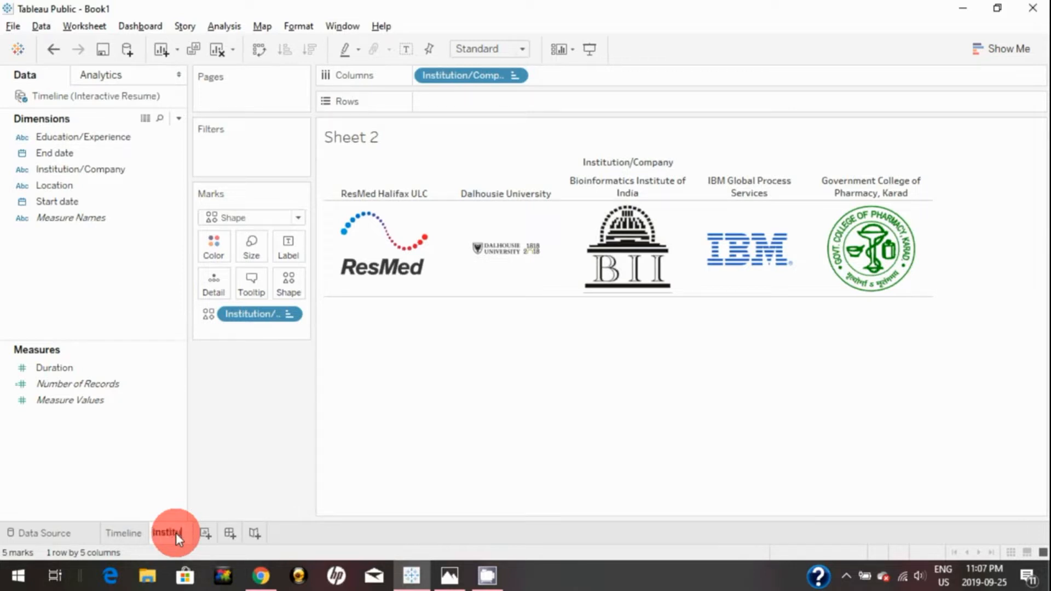
type("tution/")
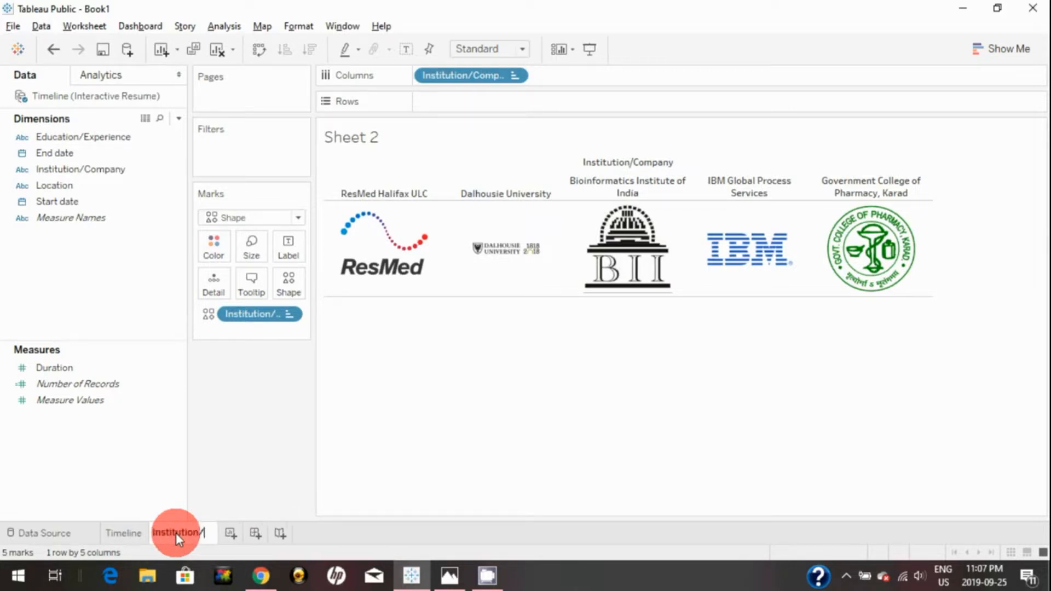
type("Company")
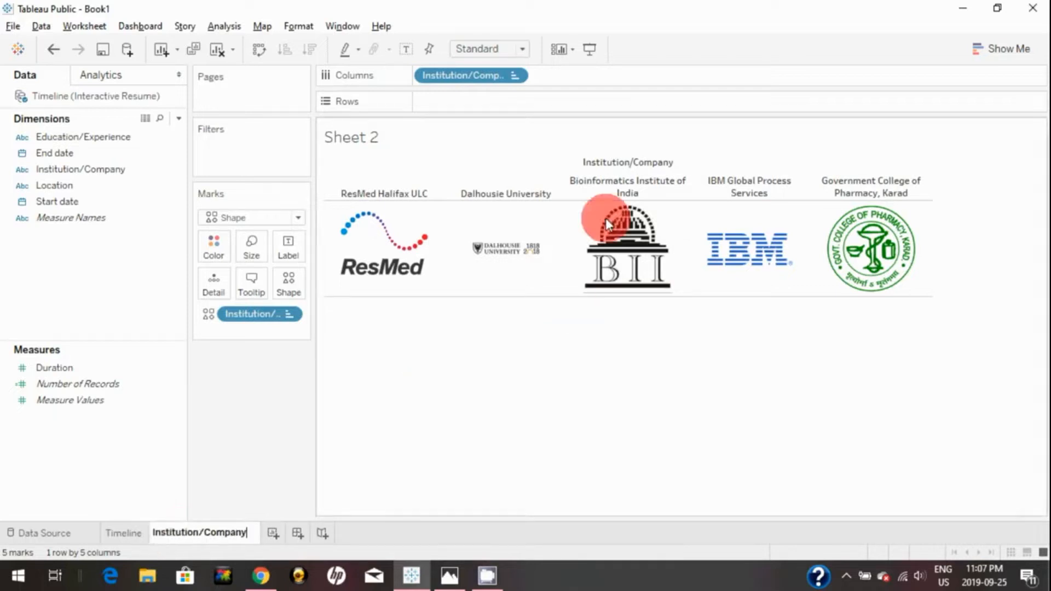
key("Return")
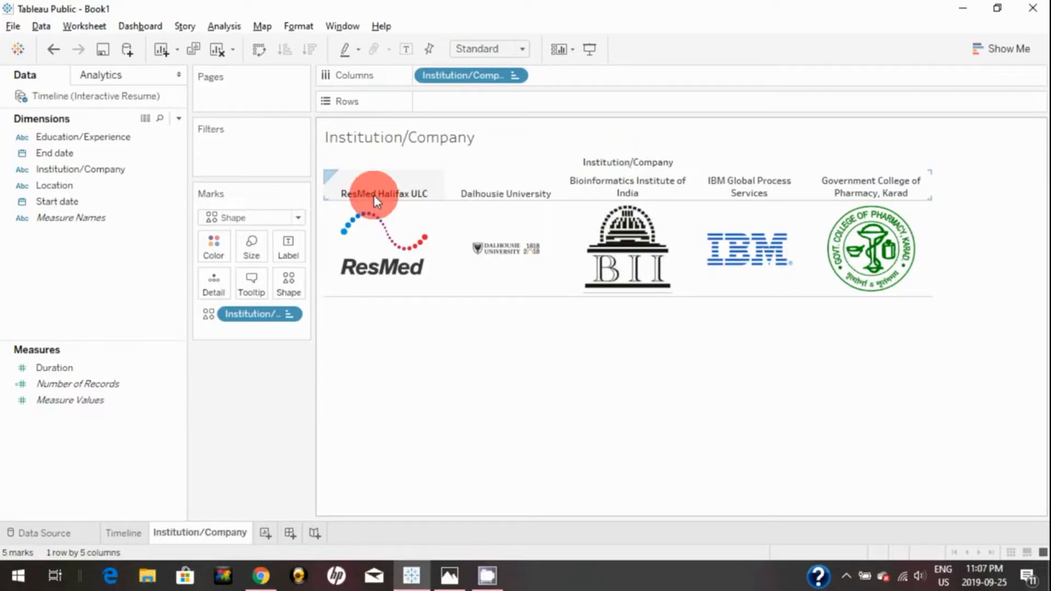
Hide the Institution/Company field label above the columns.
right_click(620, 163)
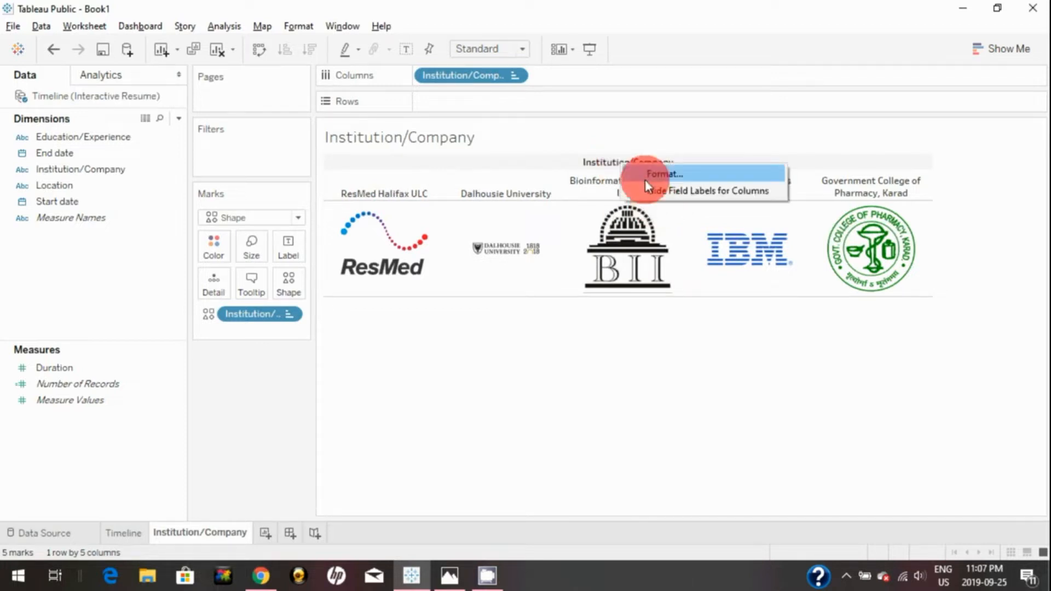
right_click(606, 161)
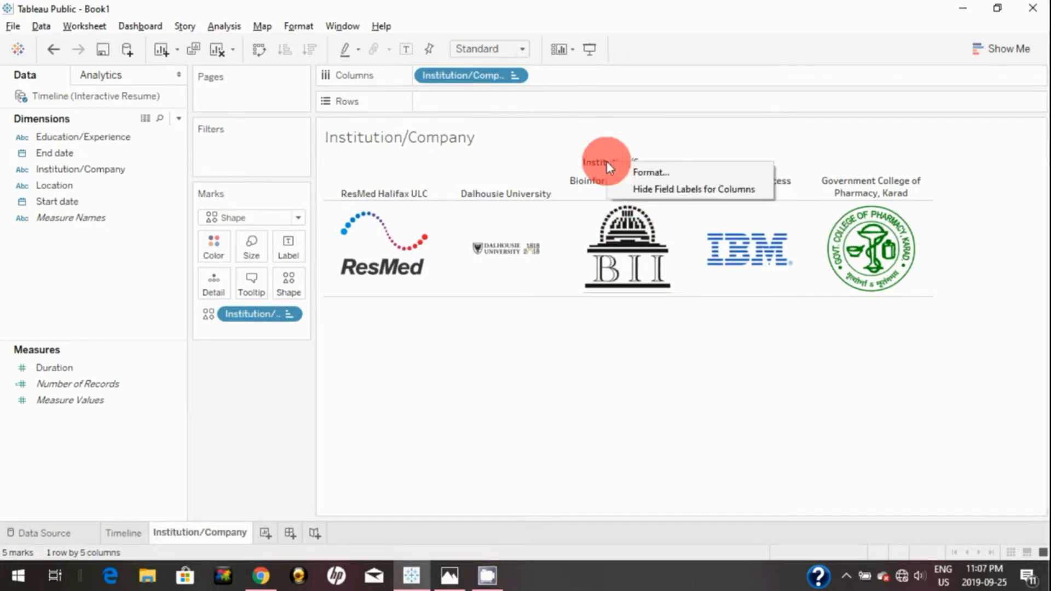
left_click(632, 190)
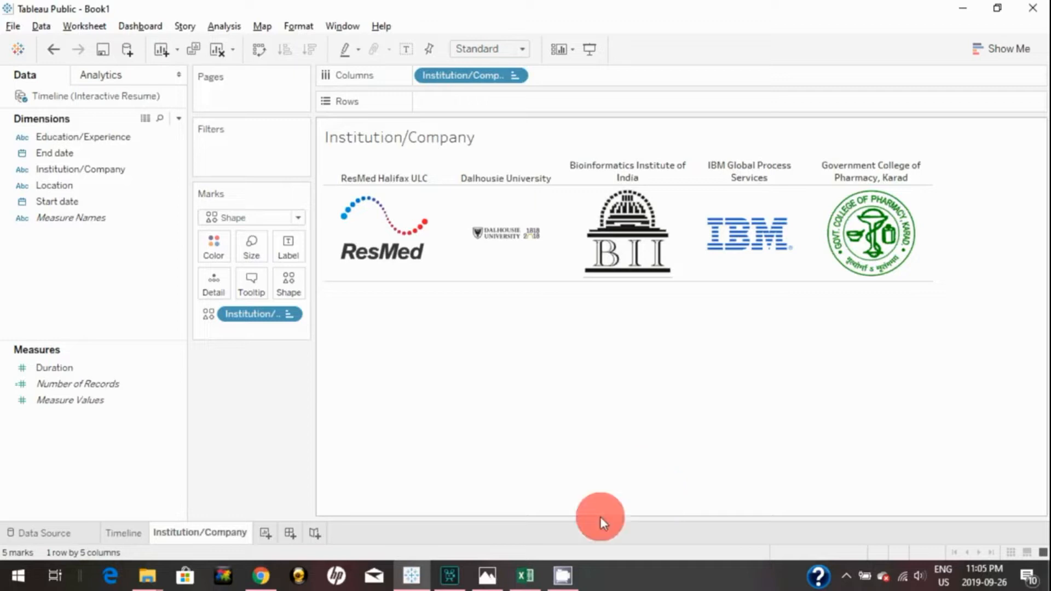
left_click(486, 577)
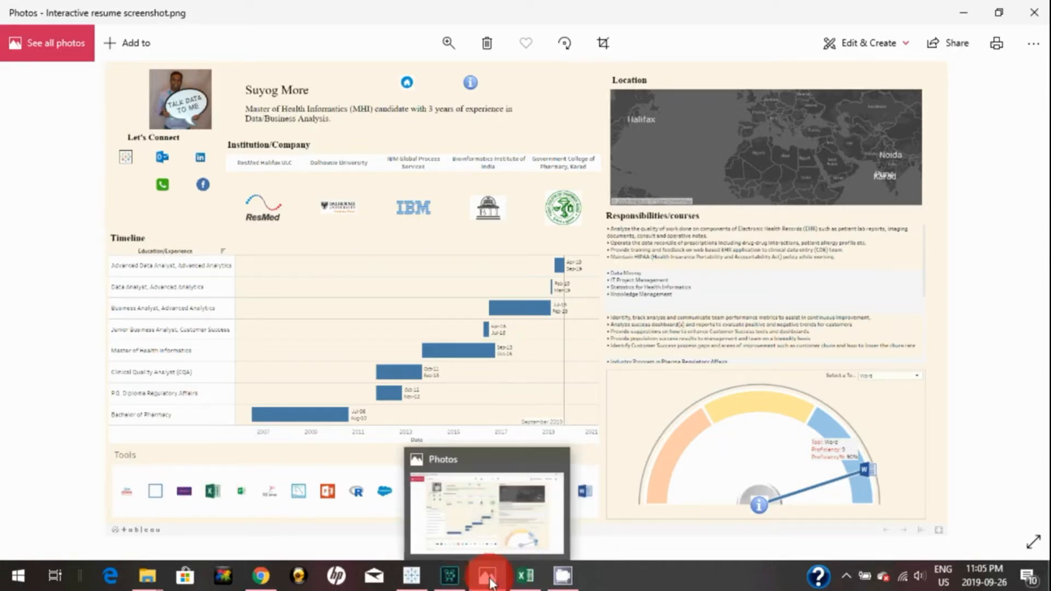
left_click(418, 581)
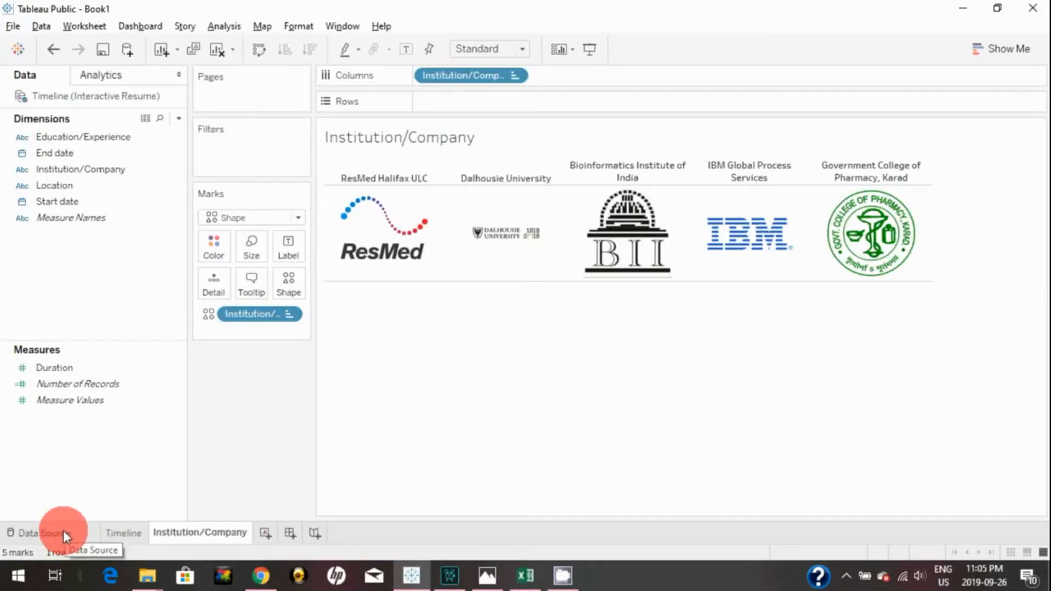
Add a new sheet named Tool to the Interactive Resume spreadsheet.
left_click(847, 10)
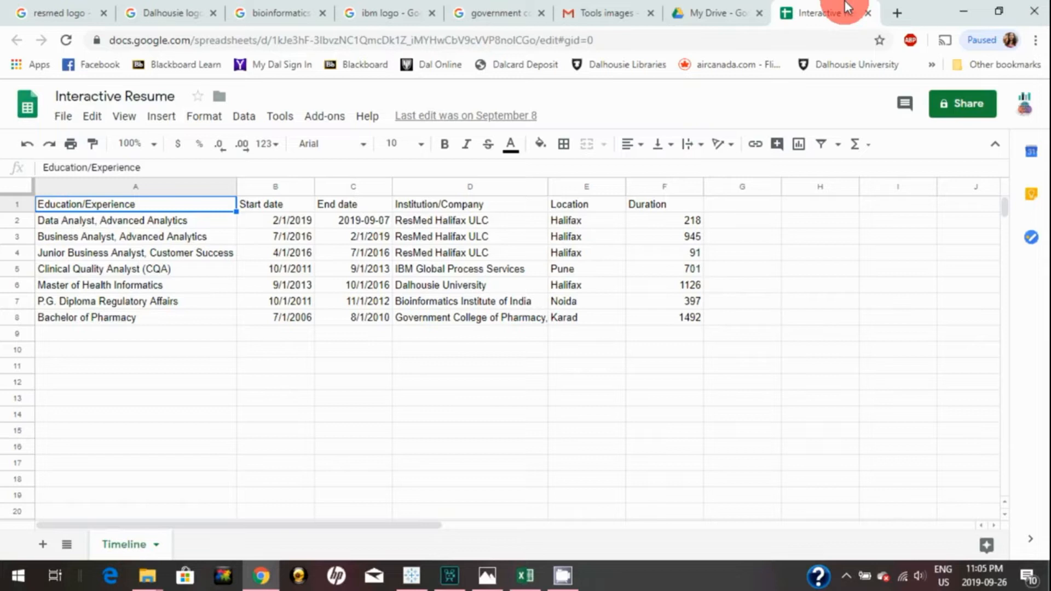
left_click(42, 546)
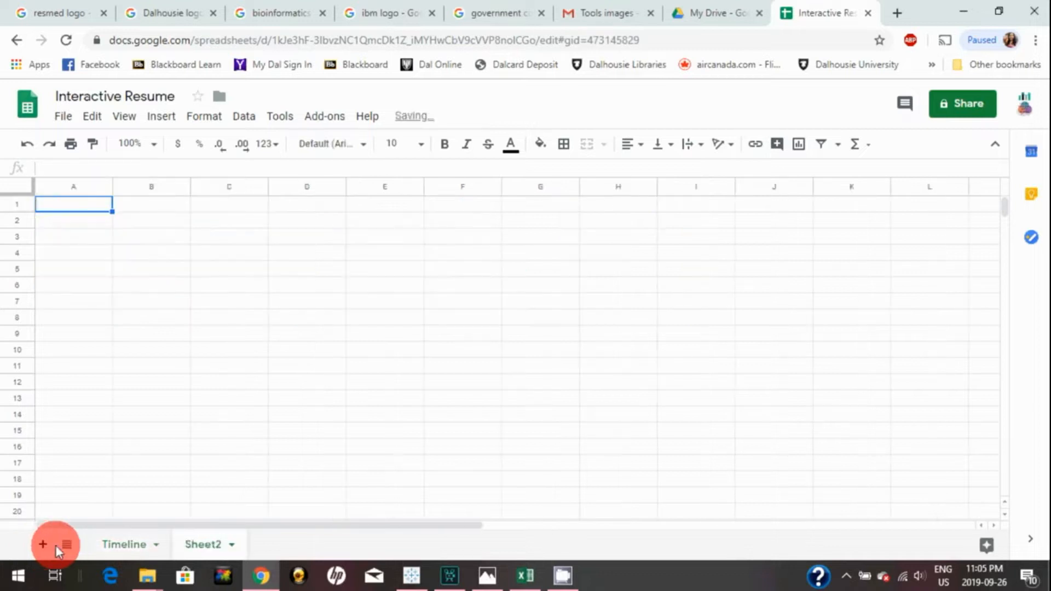
double_click(208, 545)
type("Tool")
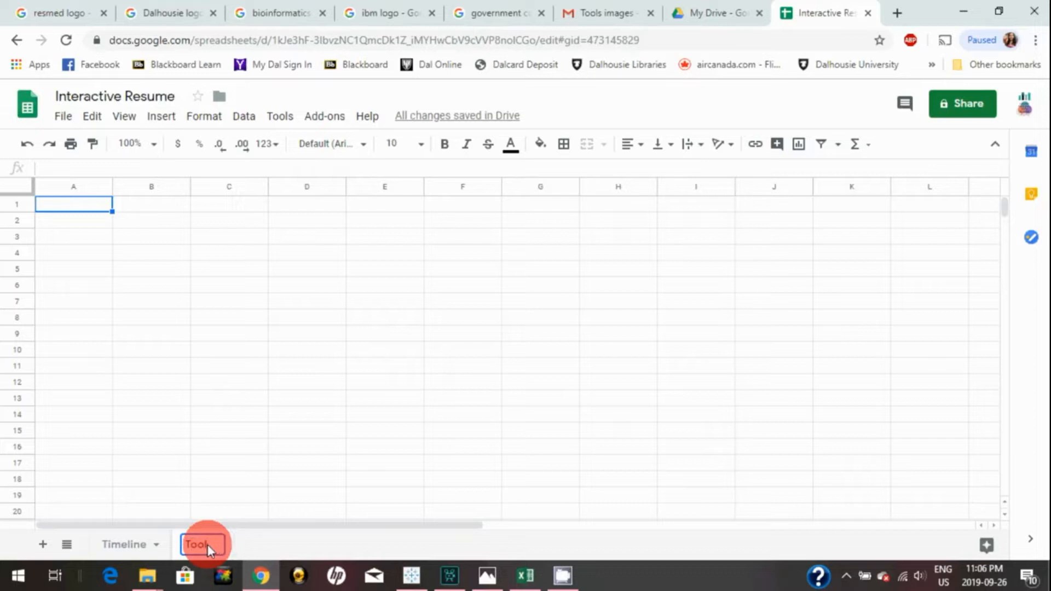
key("Return")
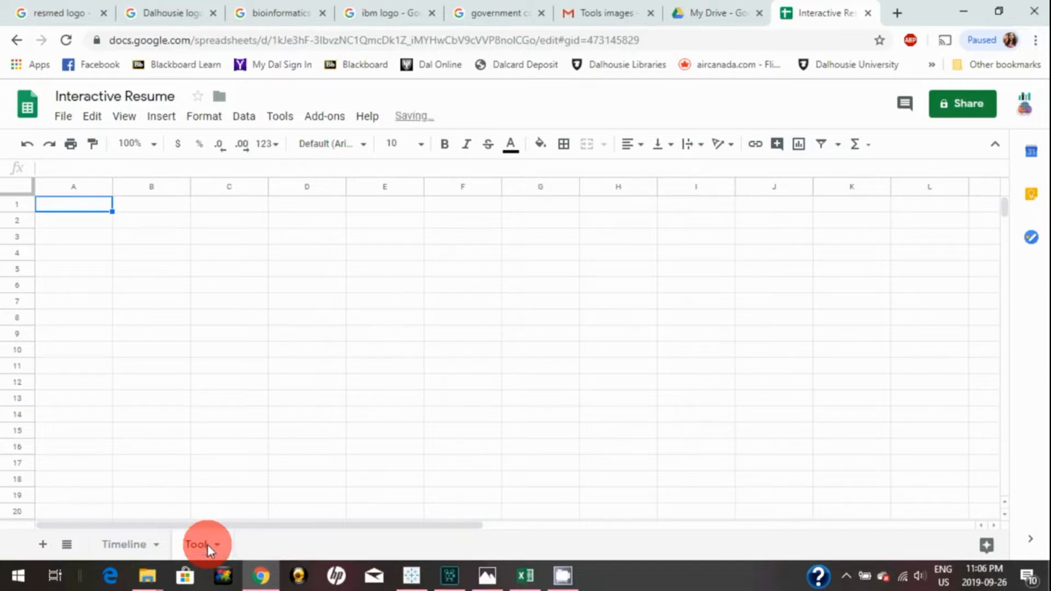
Fill the Tool sheet with each role's Education/Experience, Tools and Proficiency values.
left_click(77, 207)
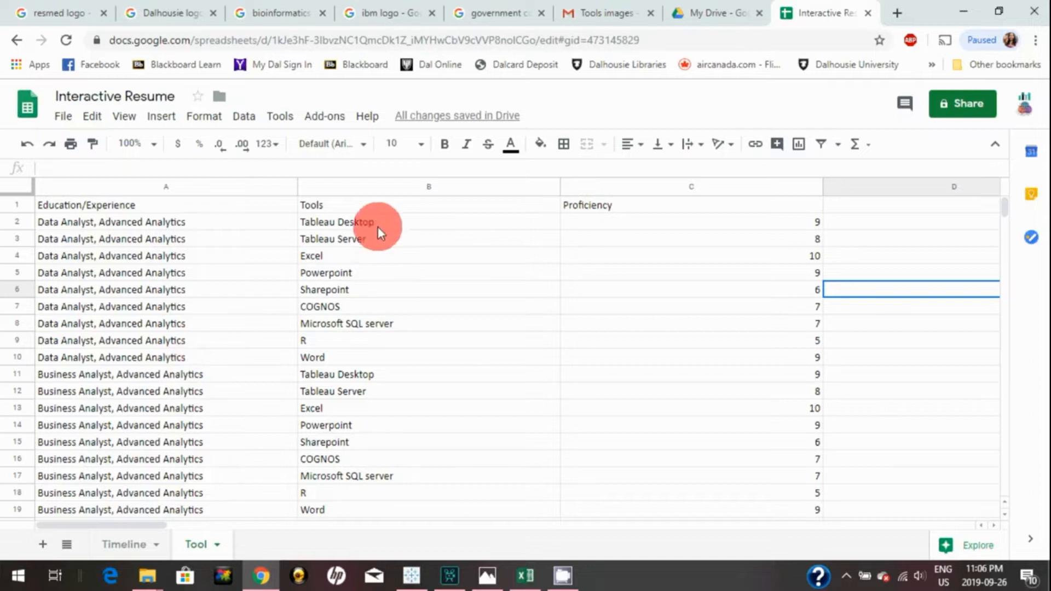
left_click_drag(362, 222, 343, 358)
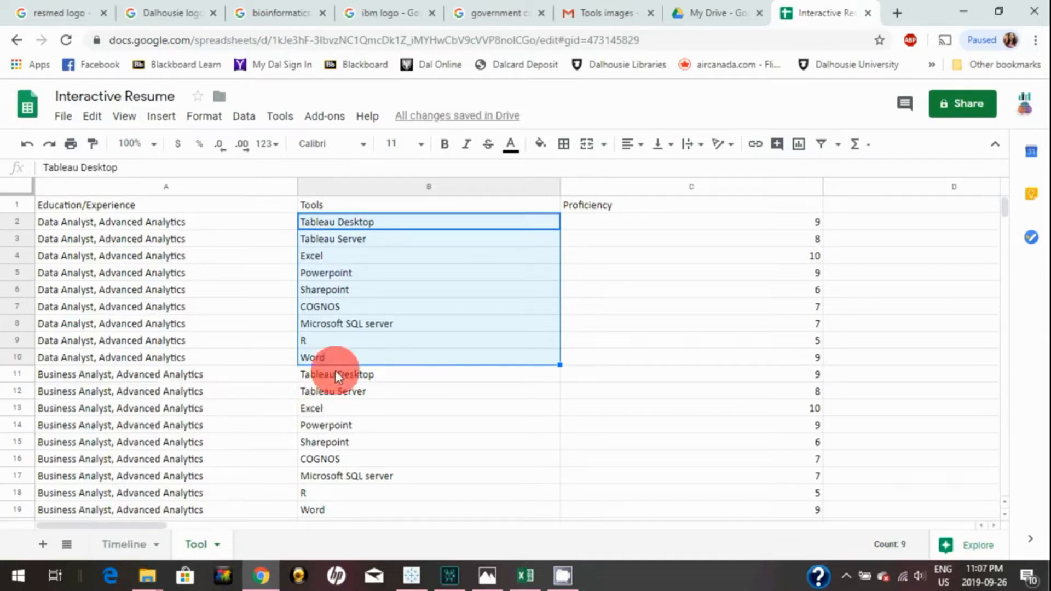
left_click_drag(338, 374, 460, 494)
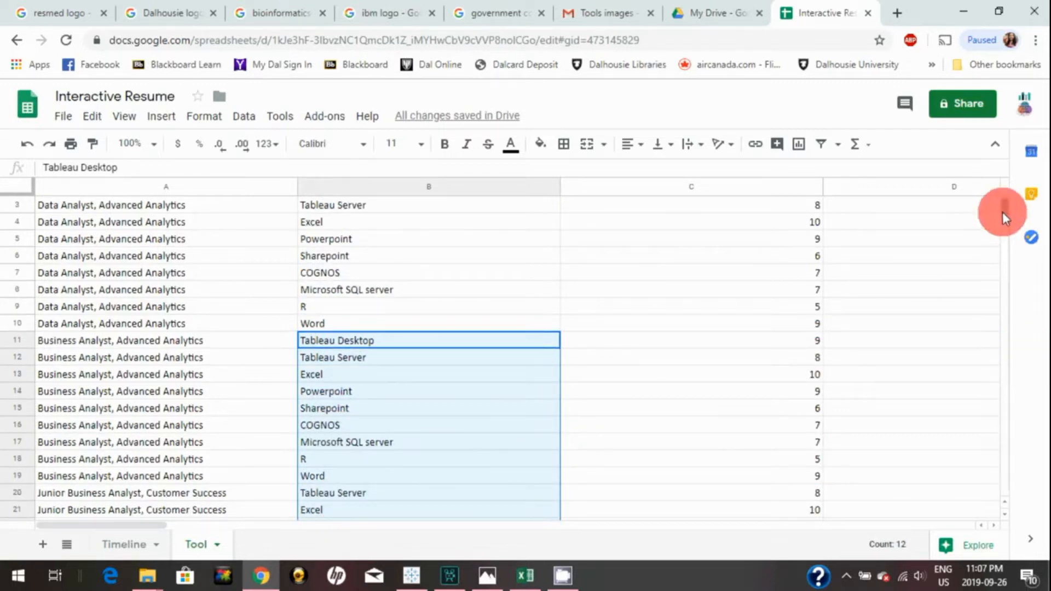
left_click_drag(1003, 212, 1003, 193)
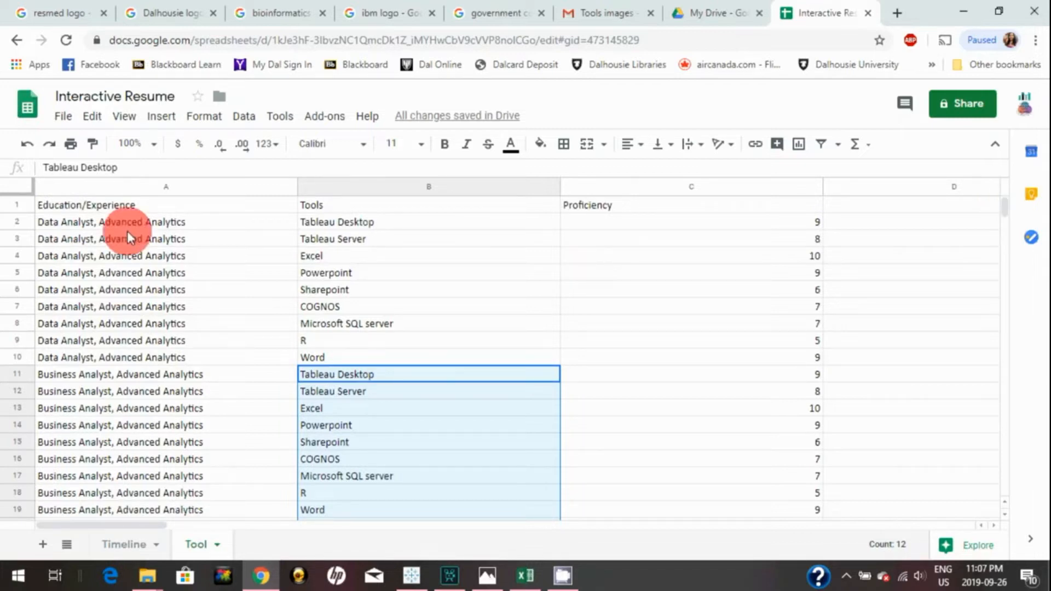
left_click(962, 4)
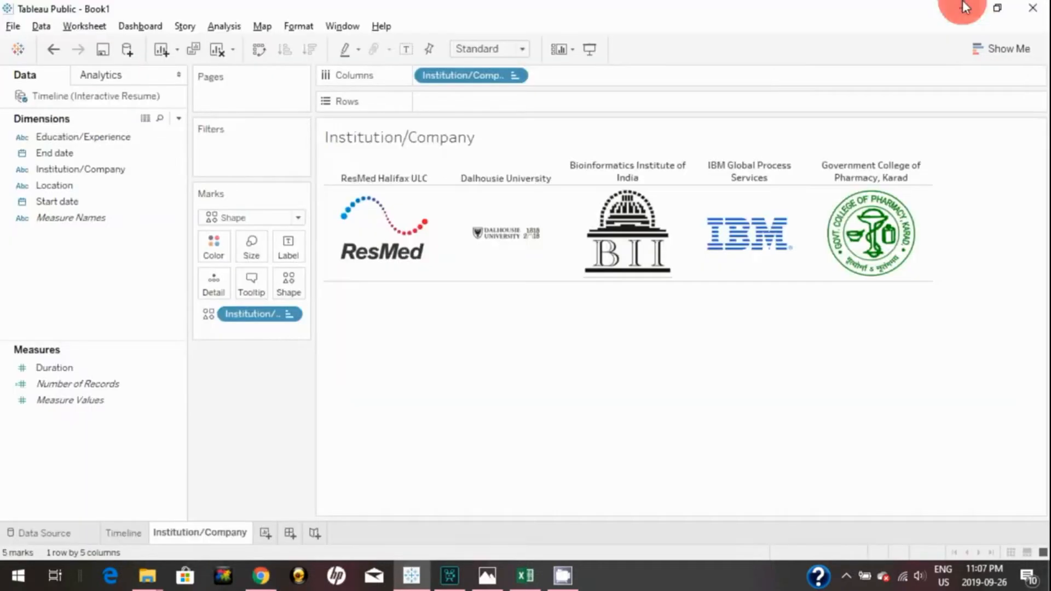
Refresh the Timeline (Interactive Resume) data source to pick up the new Tool sheet.
left_click(30, 532)
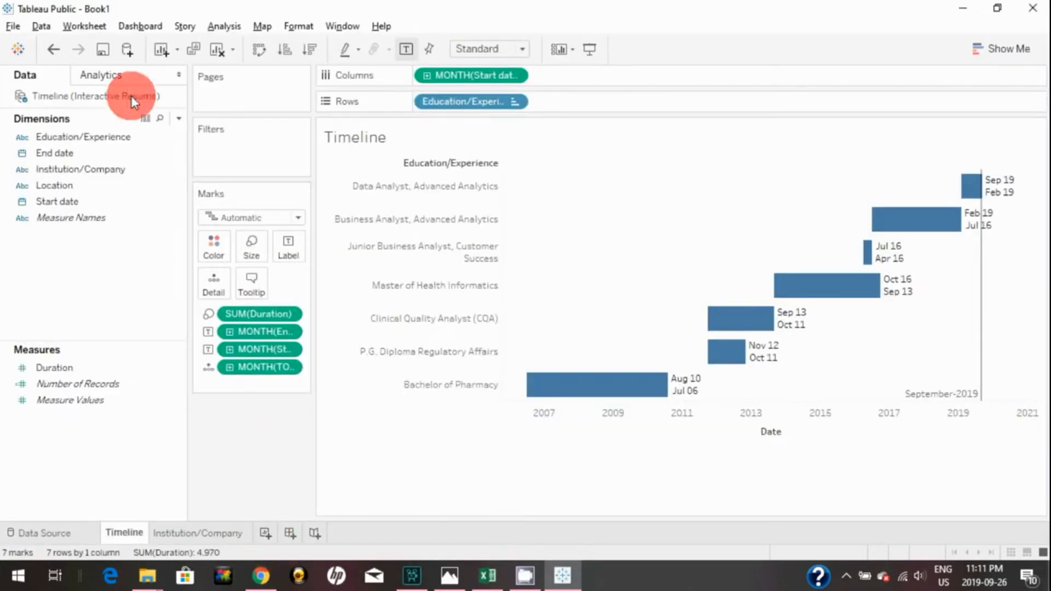
right_click(116, 94)
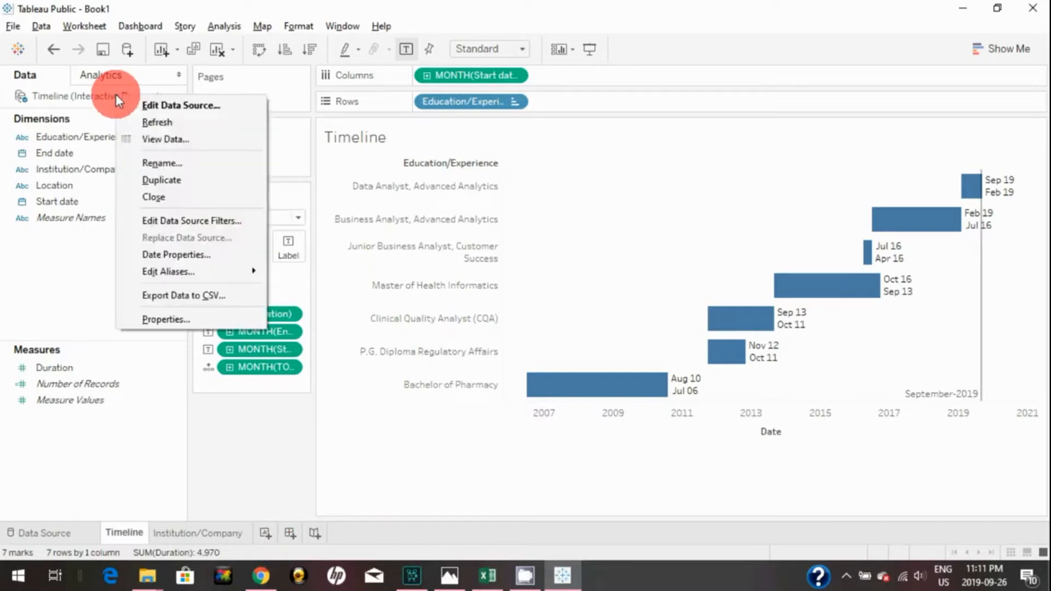
left_click(130, 122)
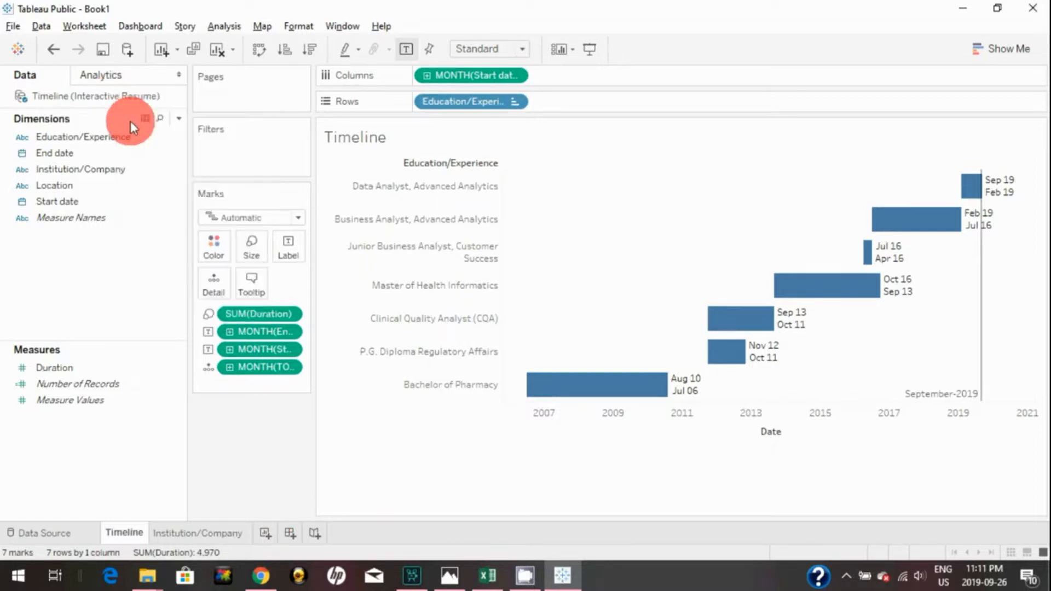
Add the Tool sheet beside Timeline as an inner join on Education/Experience.
left_click(60, 533)
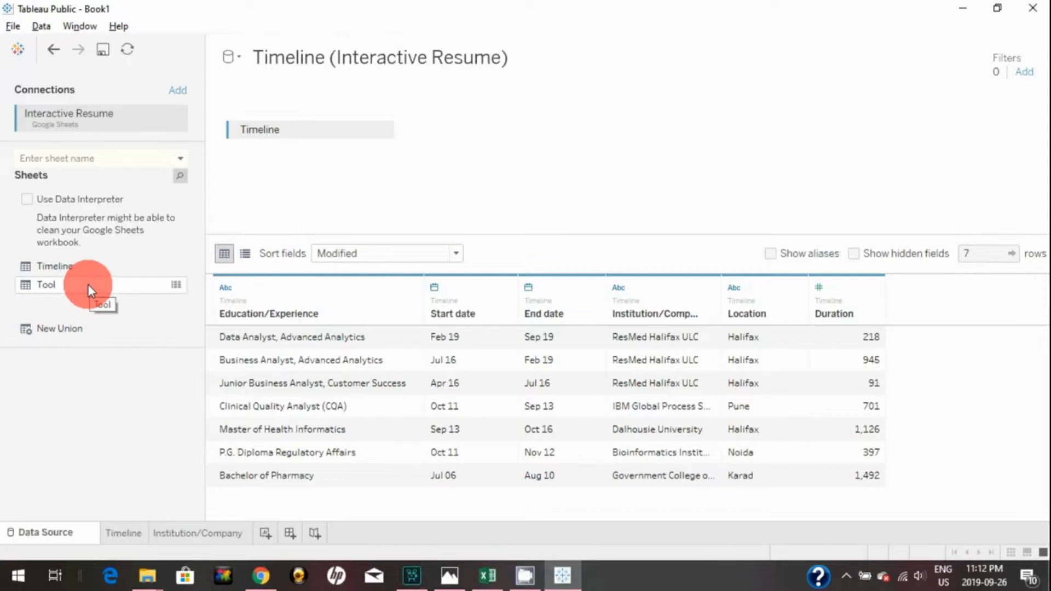
left_click_drag(88, 284, 436, 132)
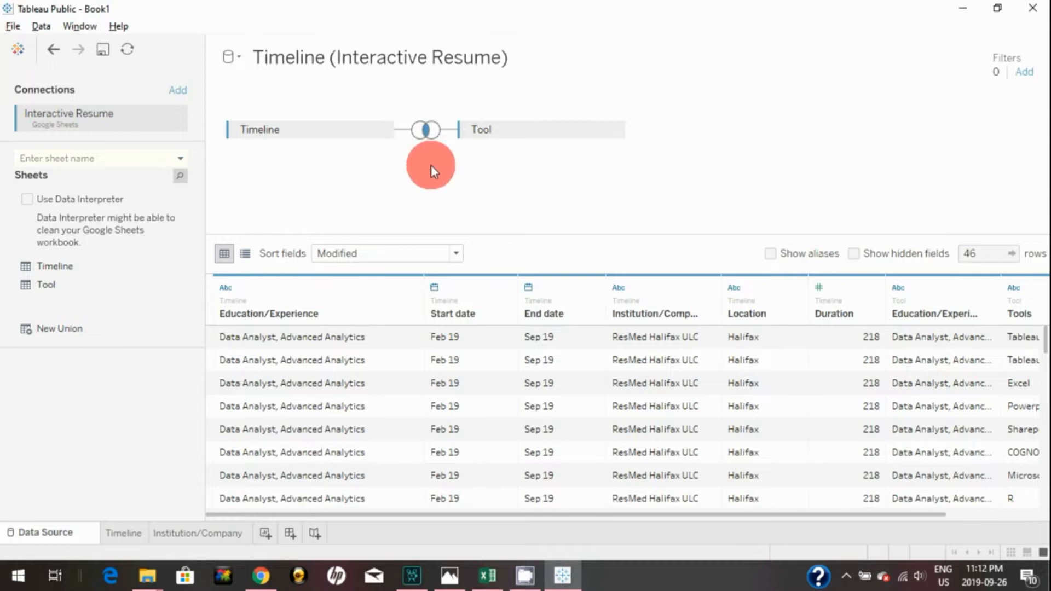
left_click(426, 132)
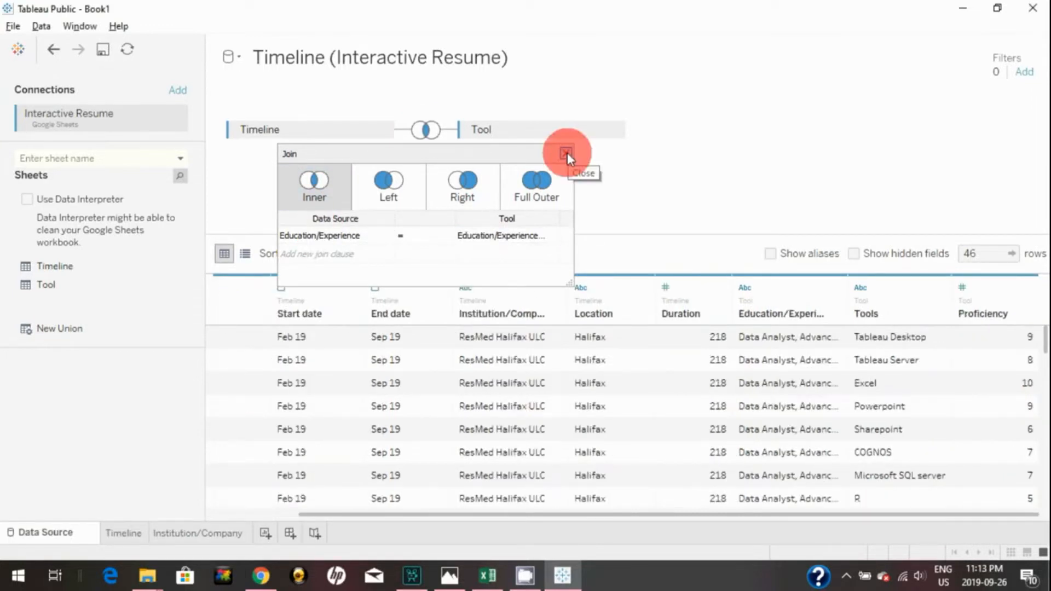
left_click(566, 153)
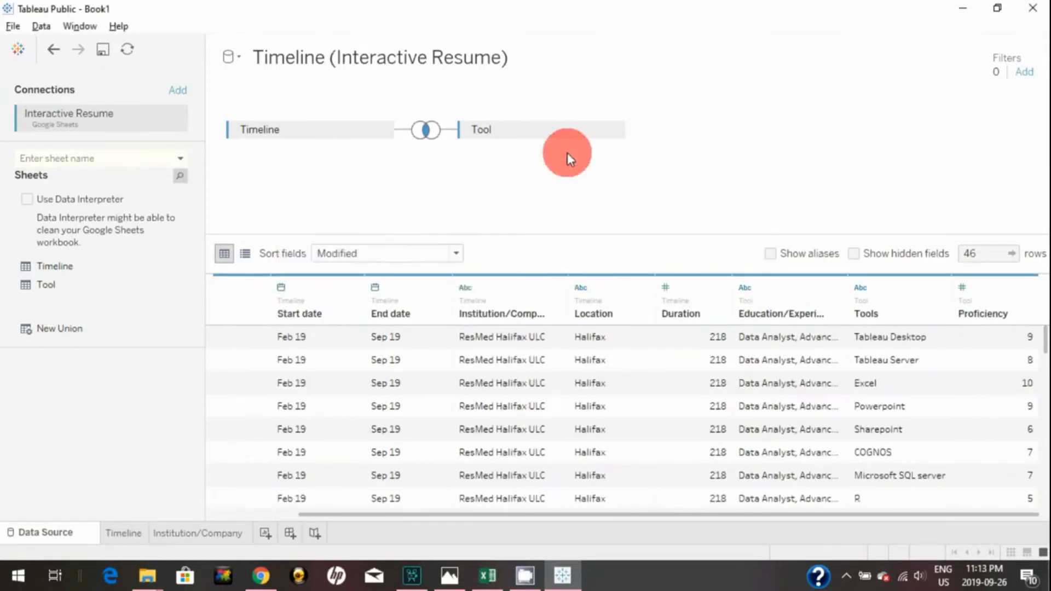
On a new worksheet, place Tools across the columns and draw them as Shape marks.
left_click(267, 534)
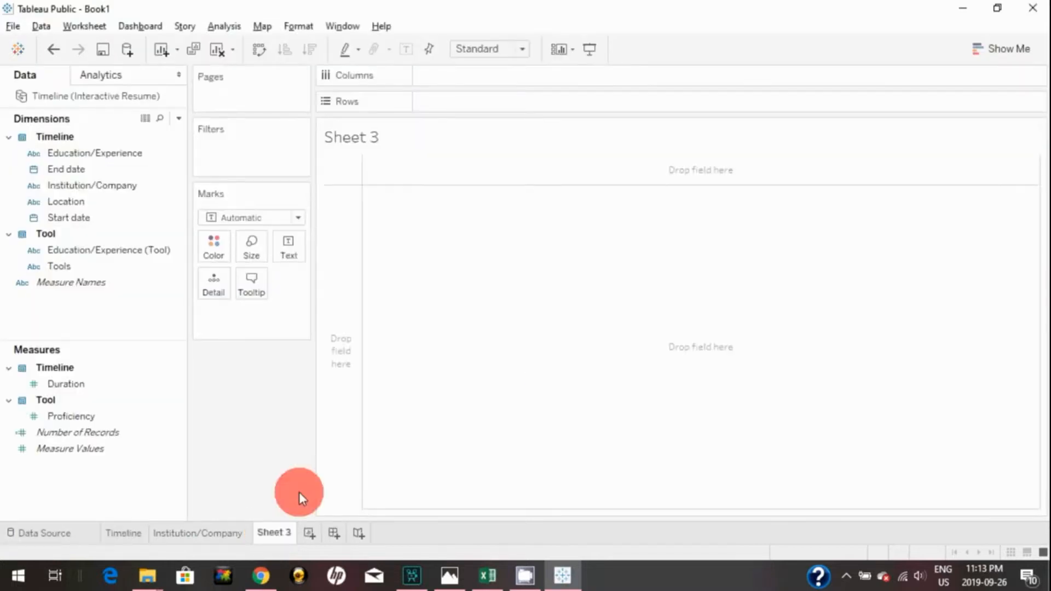
left_click(126, 250)
left_click_drag(123, 250, 475, 70)
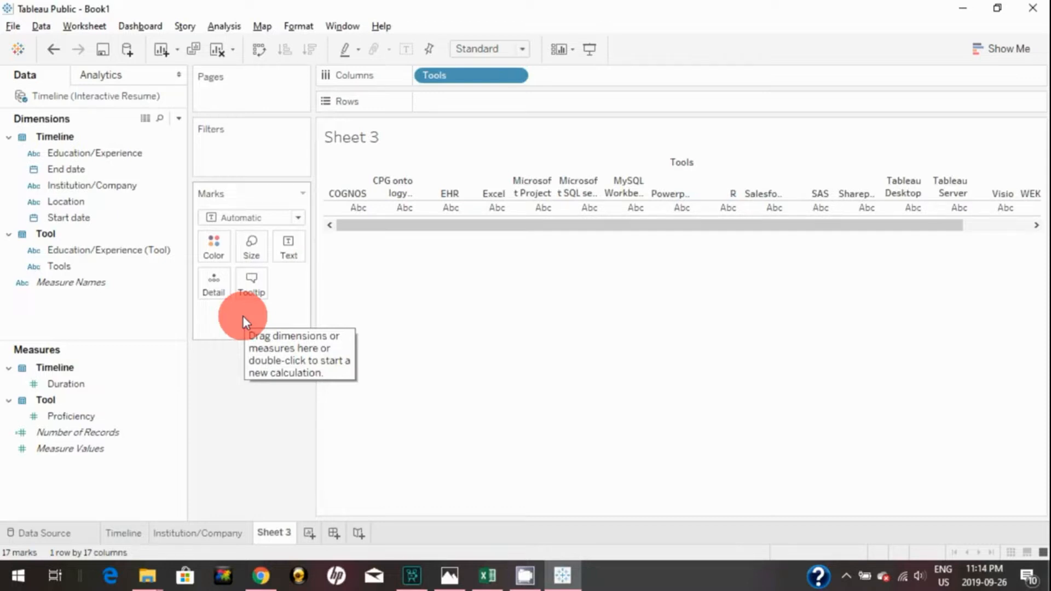
left_click(279, 219)
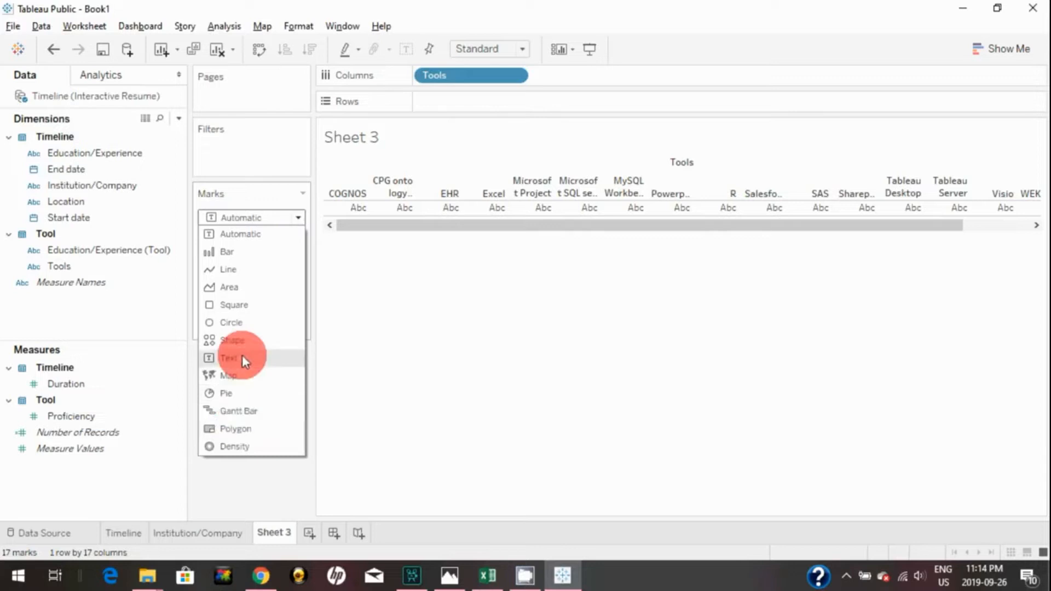
left_click(244, 339)
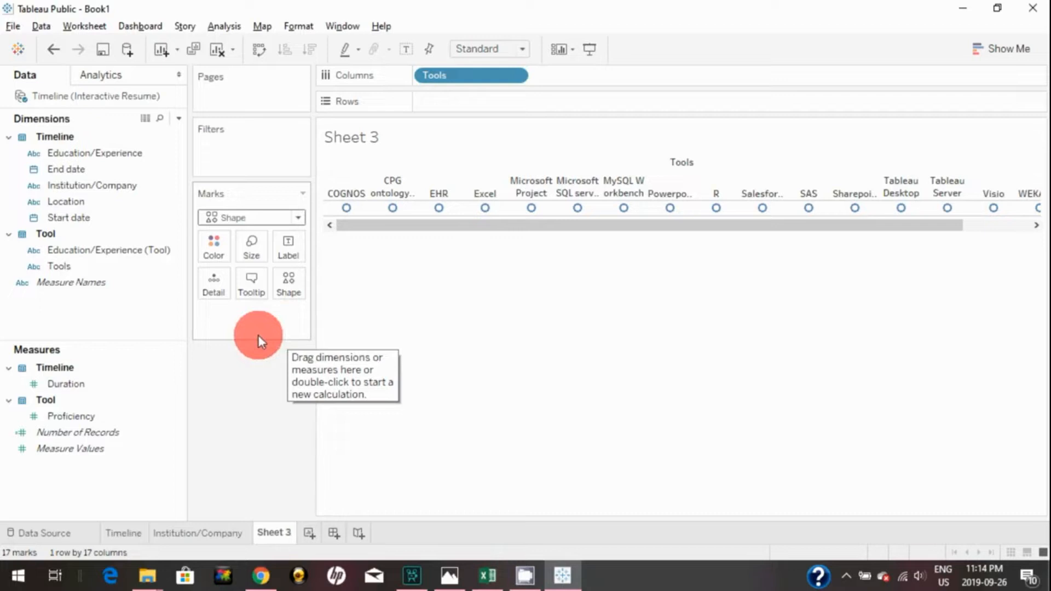
Review the palettes in the Edit Shape dialog, then bring up File Explorer.
left_click(302, 296)
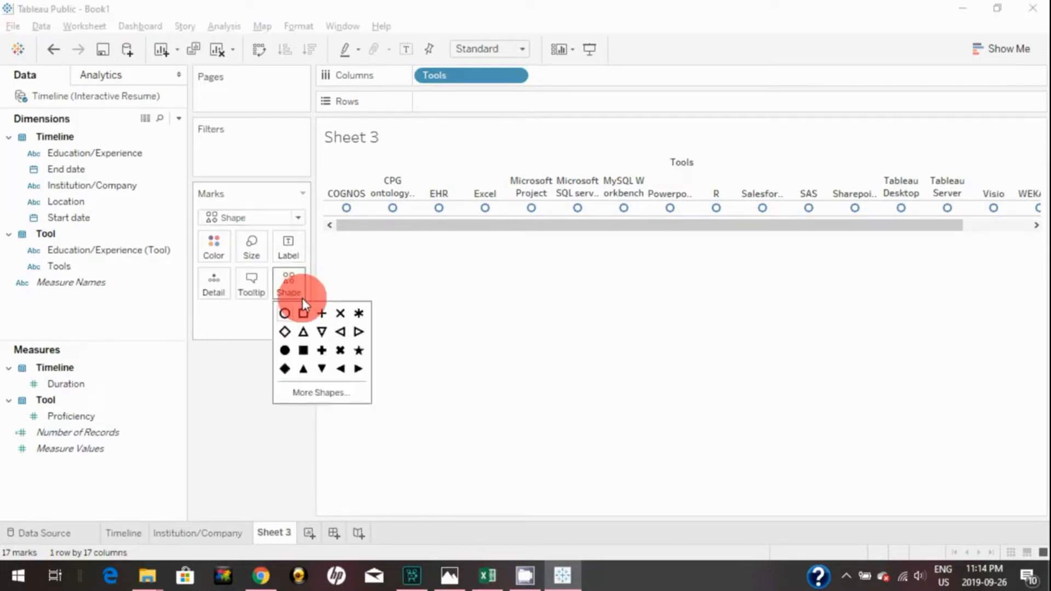
left_click(301, 390)
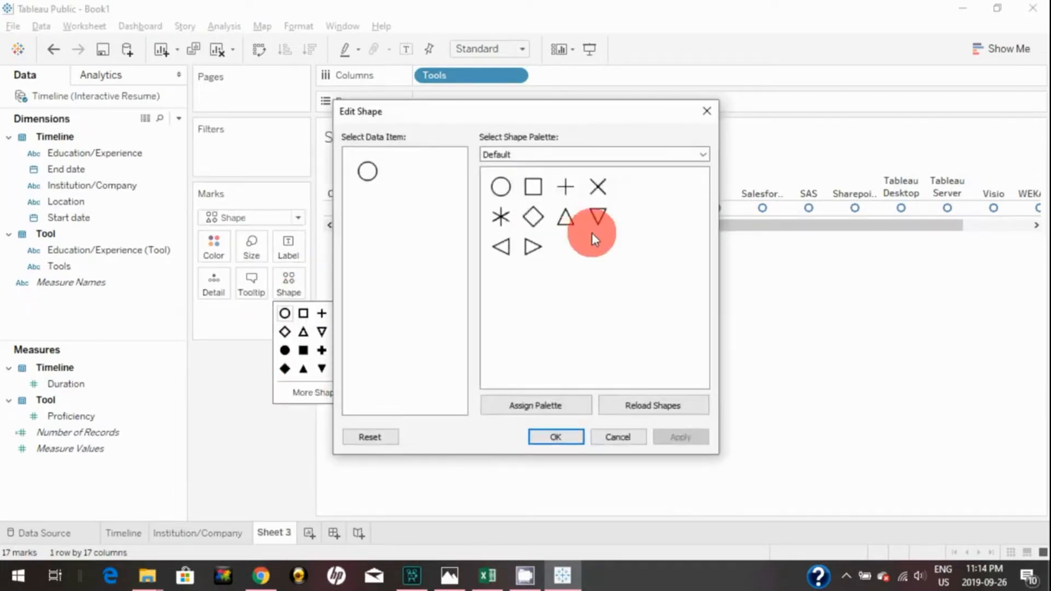
left_click(598, 156)
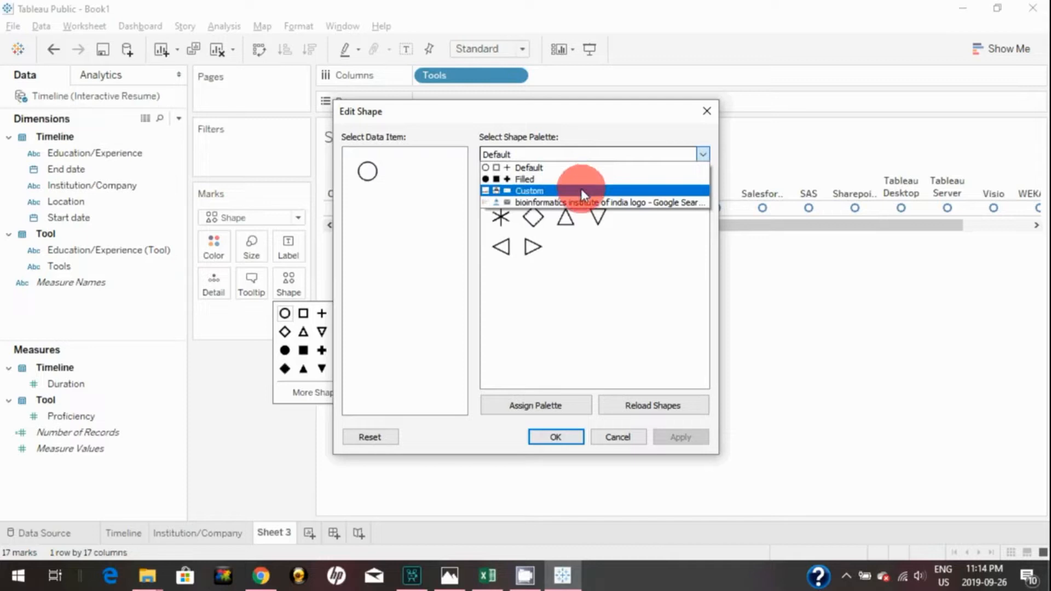
left_click(148, 576)
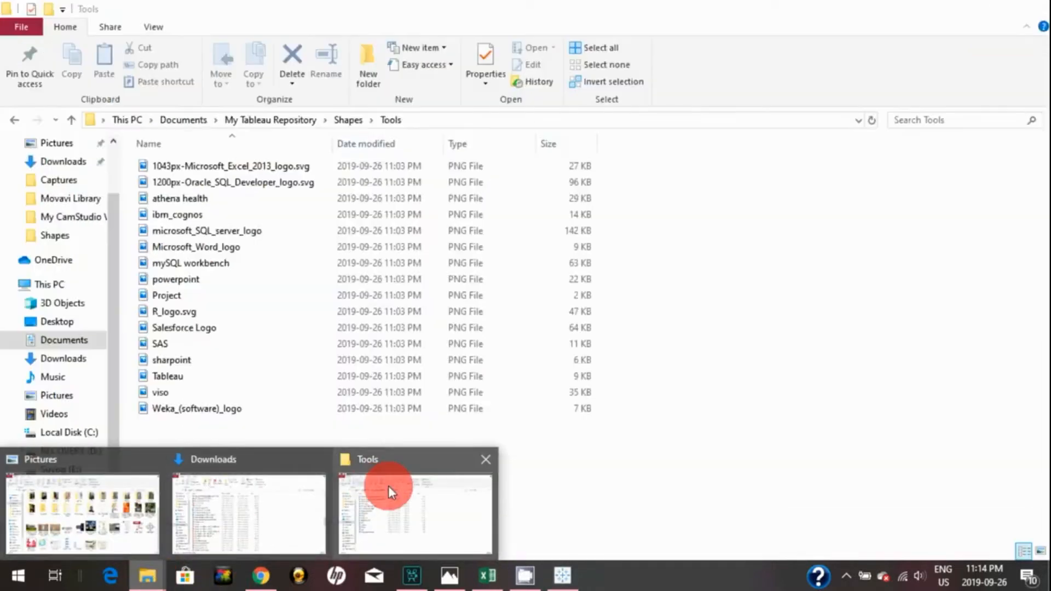
Open the Shapes\Tools folder to view the 16 tool logos, then return to Tableau.
left_click(389, 485)
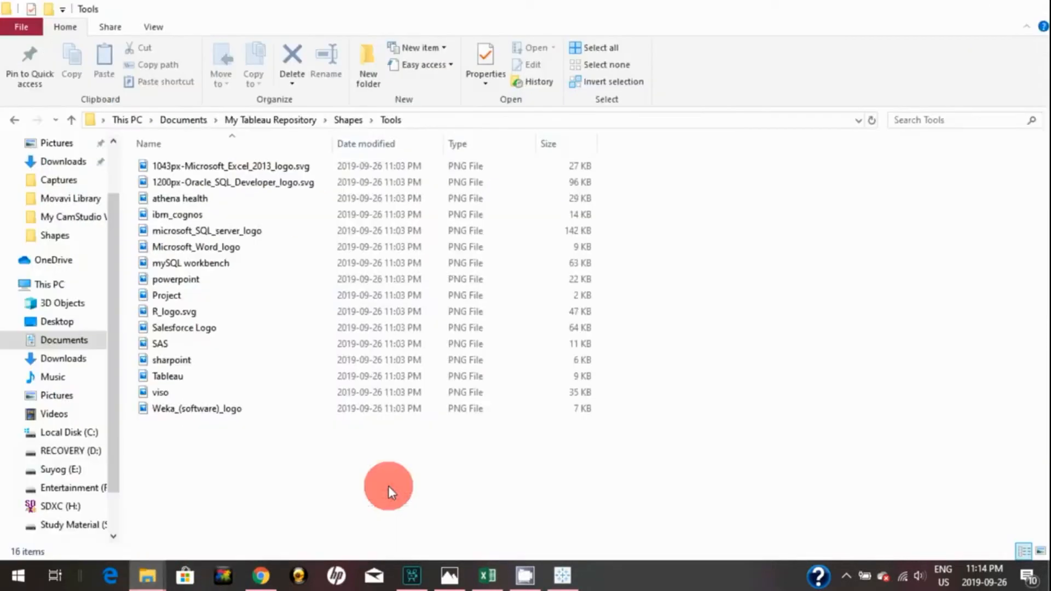
left_click(345, 118)
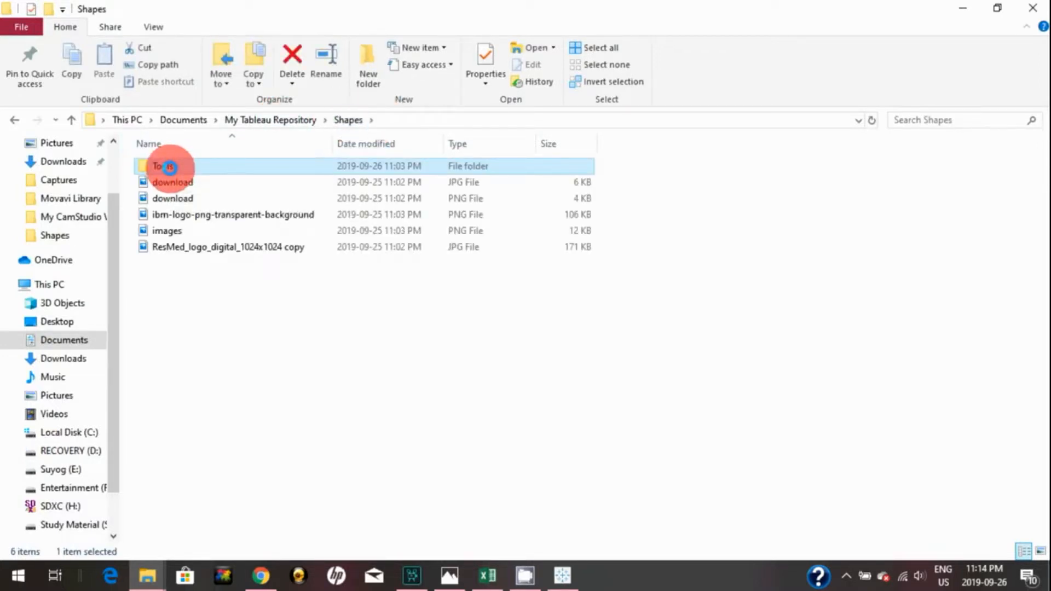
key("Return")
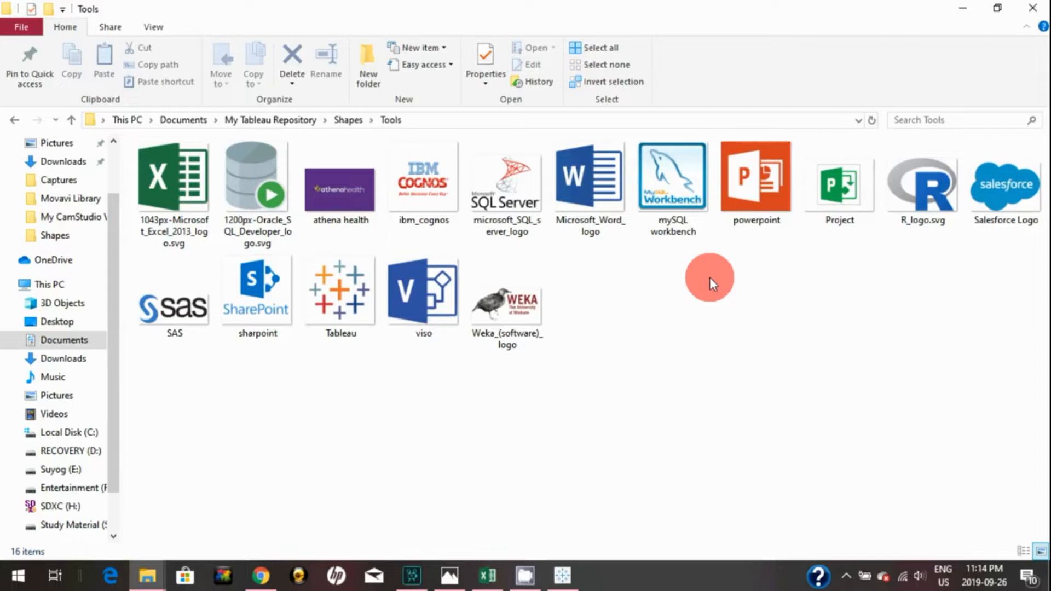
left_click(967, 6)
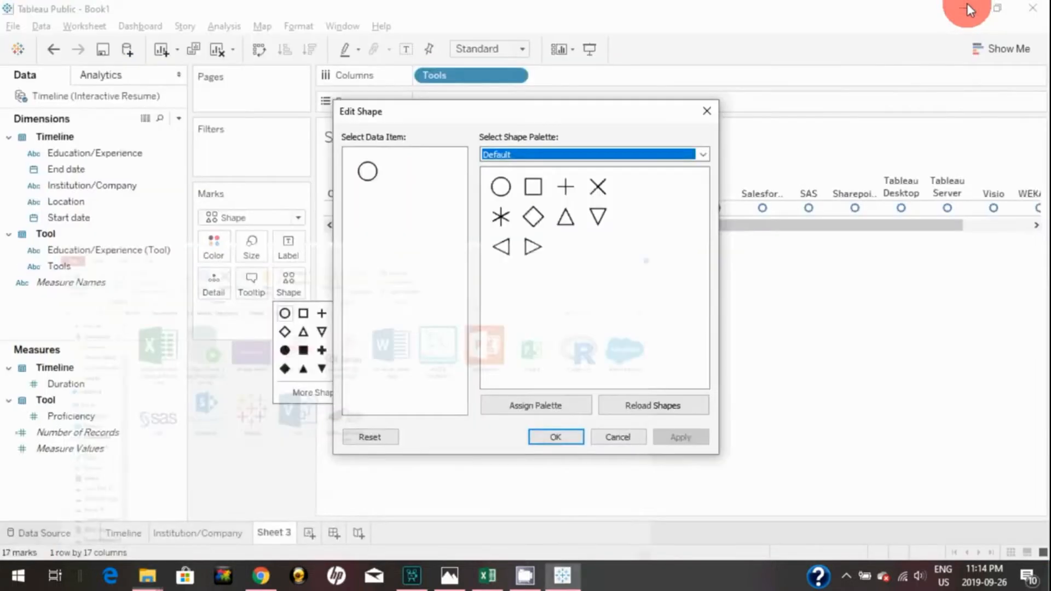
Reload shapes so the new Tools palette becomes available, then close the shape editor.
left_click(703, 214)
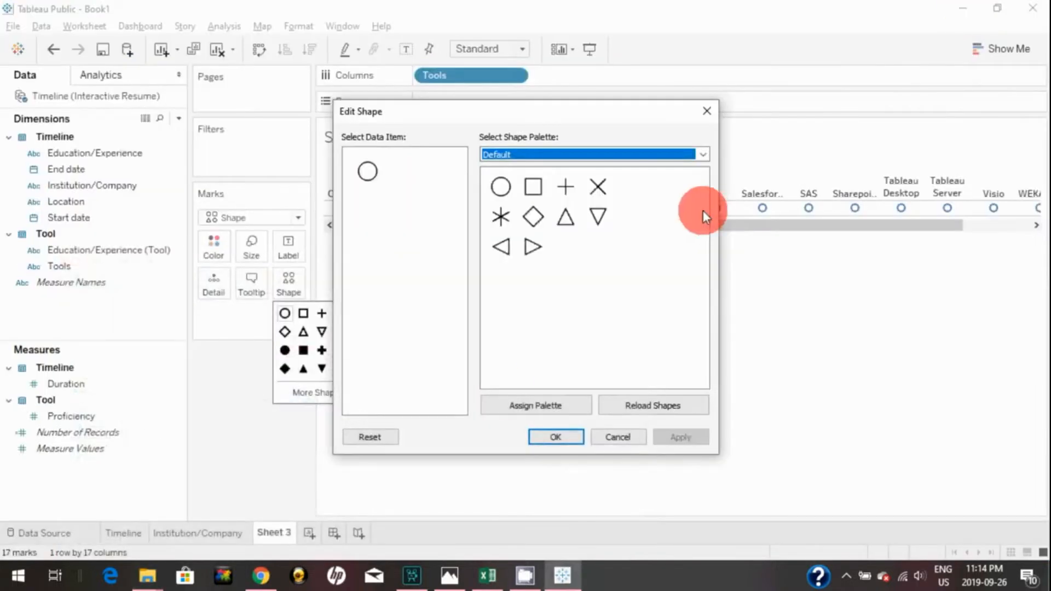
left_click(648, 405)
left_click(596, 154)
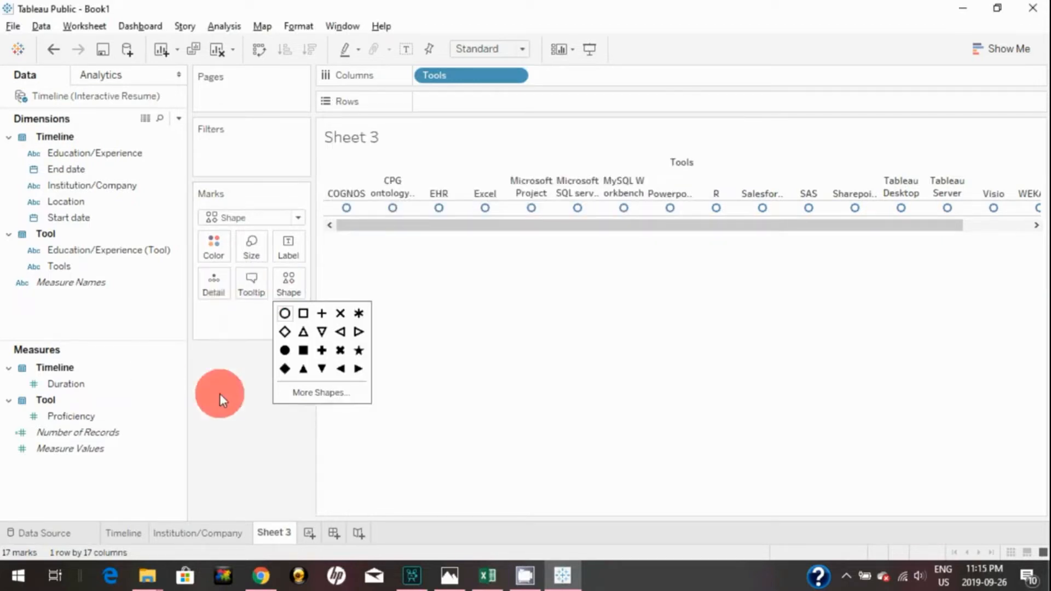
left_click(218, 393)
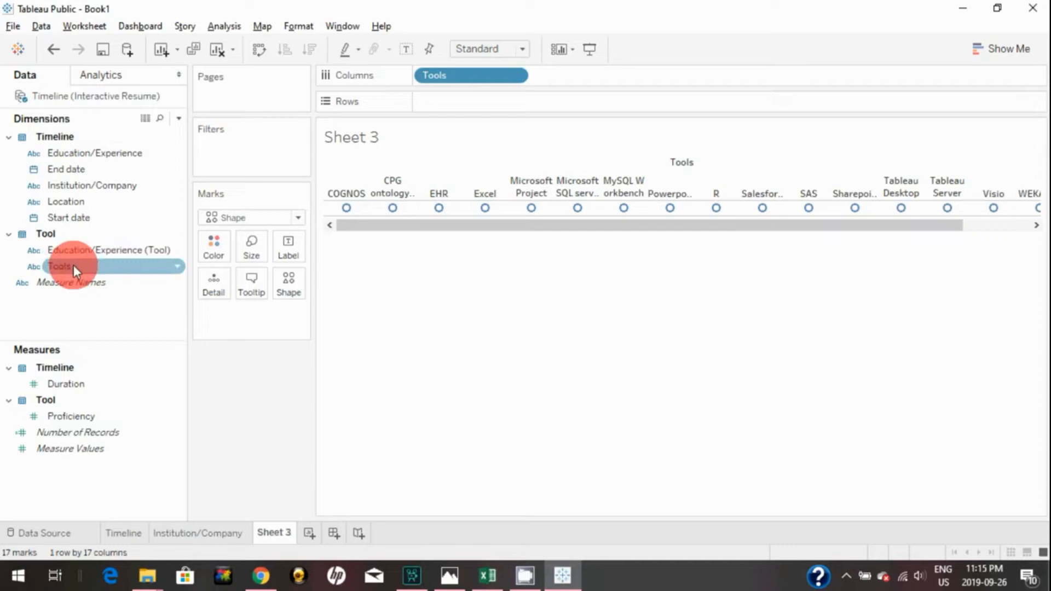
Vary shapes by Tools, choose the Tools palette, and give COGNOS and Excel their logos.
left_click_drag(70, 268, 287, 287)
left_click(289, 291)
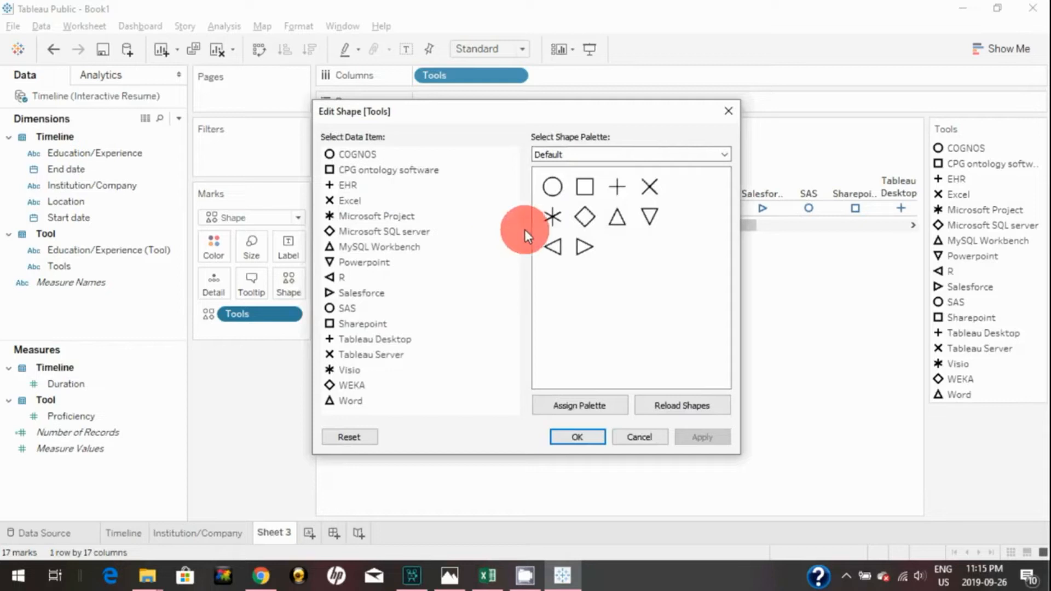
left_click(595, 153)
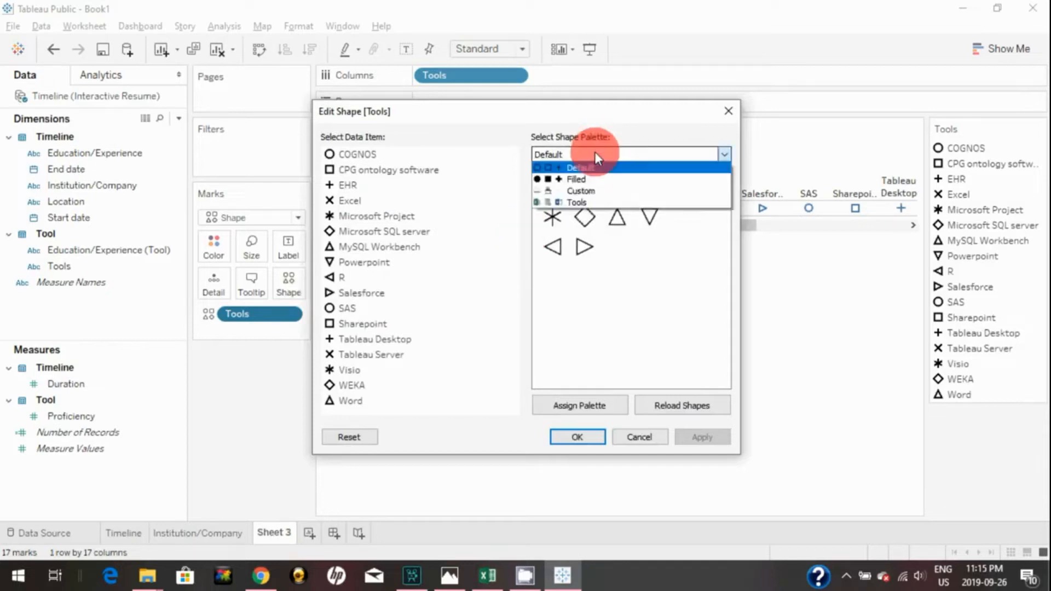
left_click(567, 203)
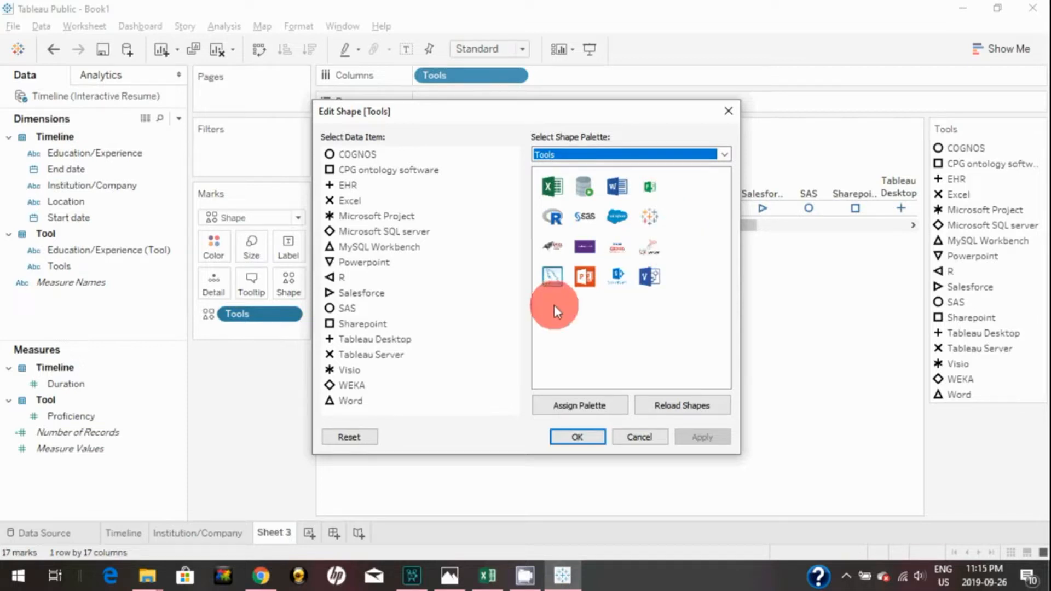
left_click(346, 157)
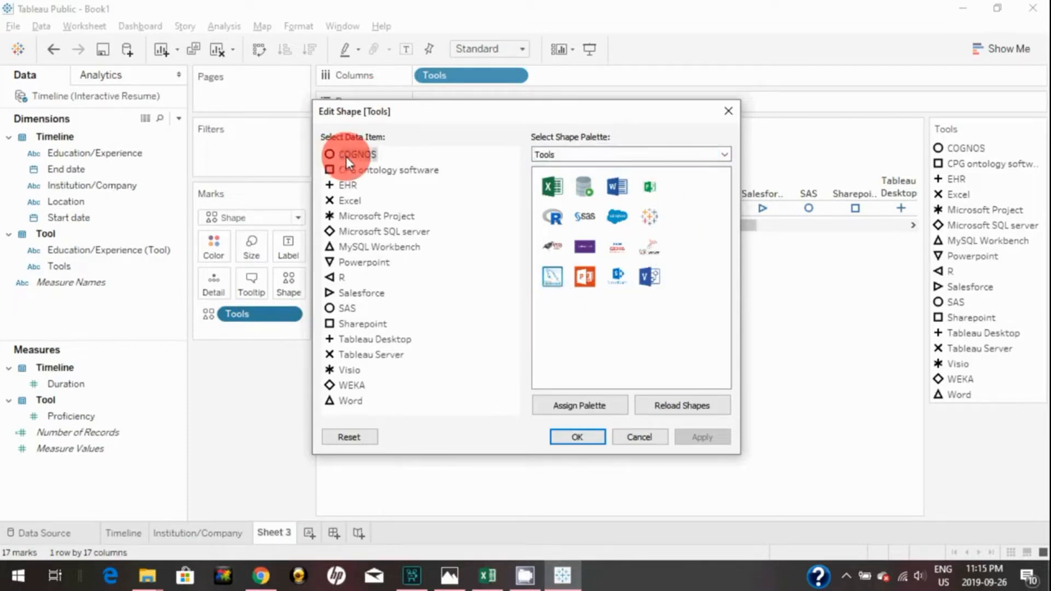
left_click(623, 248)
left_click(347, 201)
left_click(551, 186)
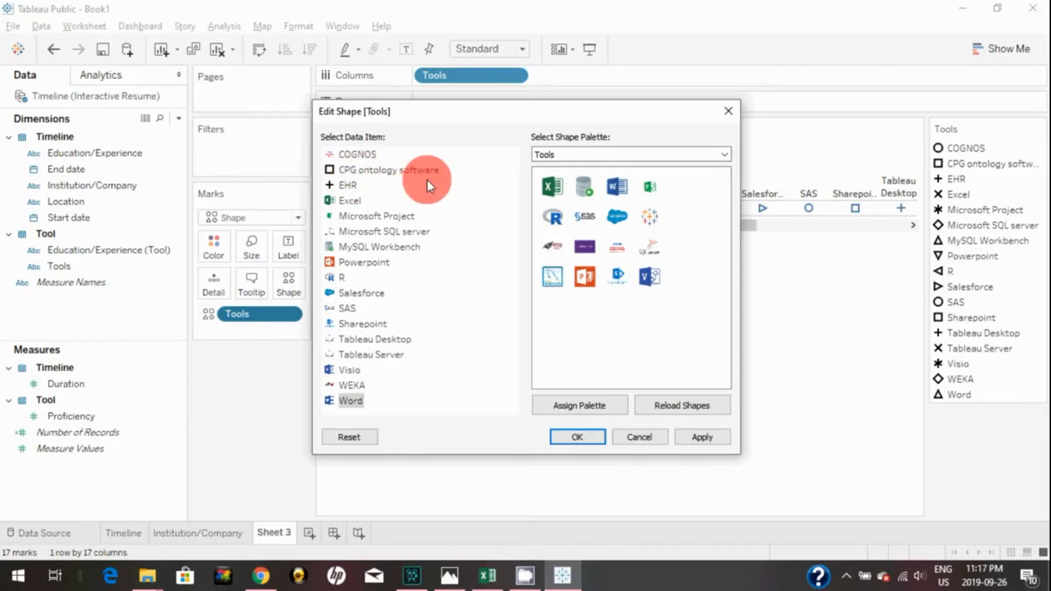
left_click(698, 435)
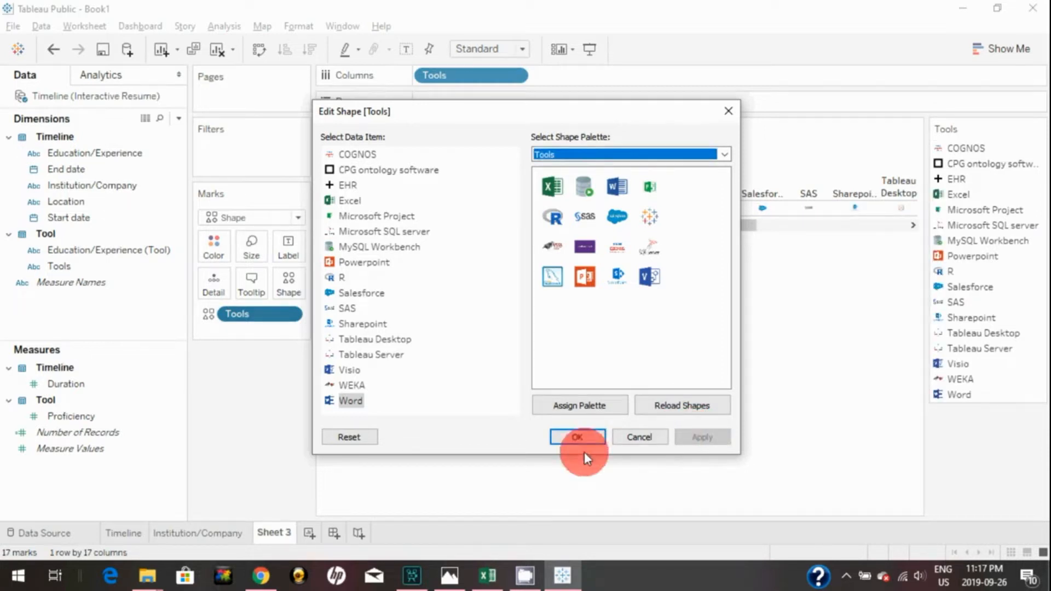
left_click(578, 437)
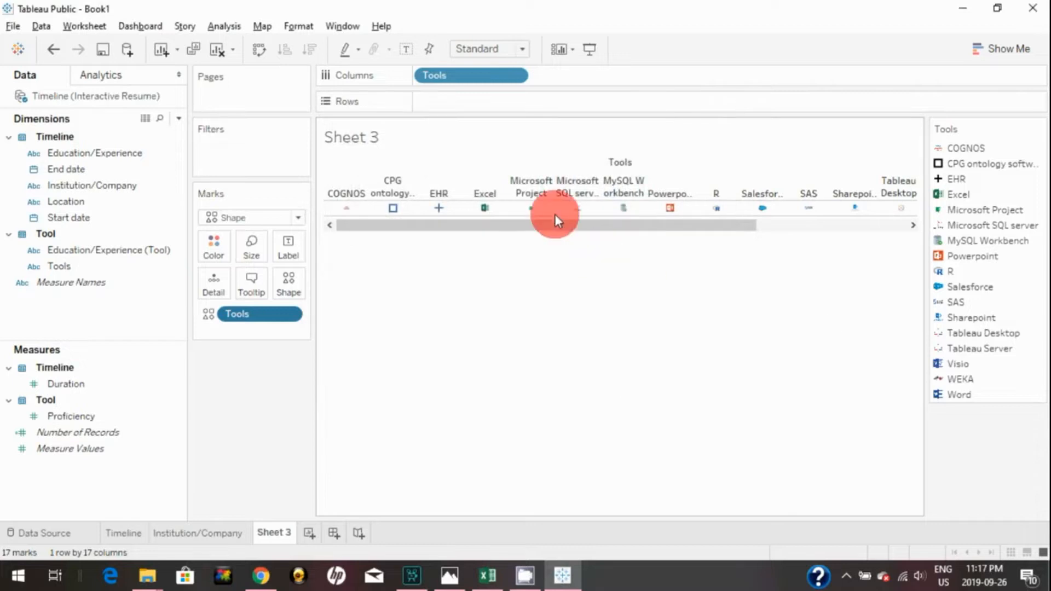
Make the logo row taller, hide the Tools legend, and hide the column field label.
left_click_drag(554, 215, 387, 304)
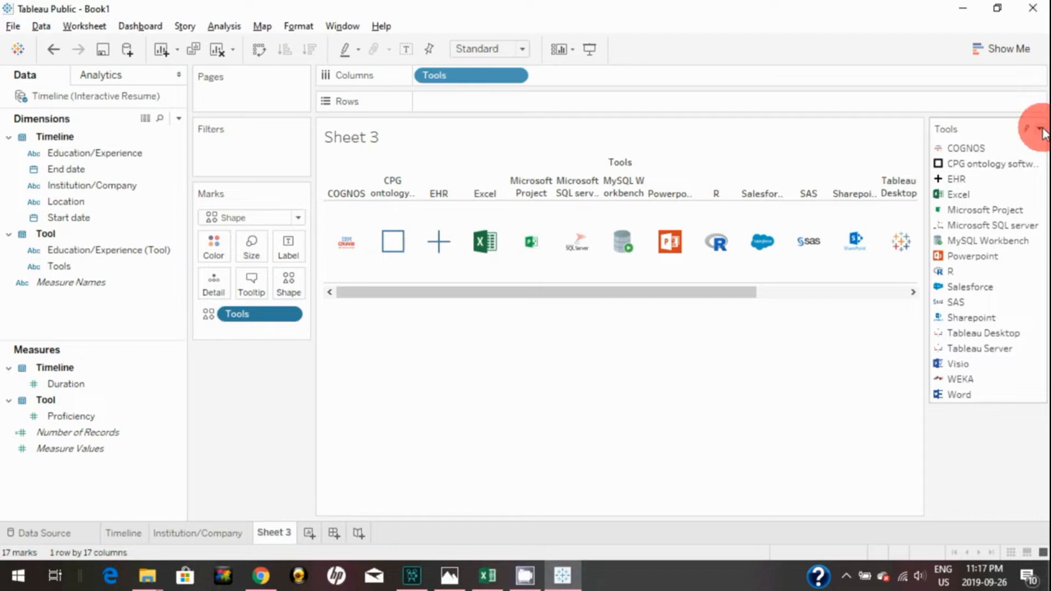
left_click(1041, 131)
left_click(955, 258)
right_click(672, 165)
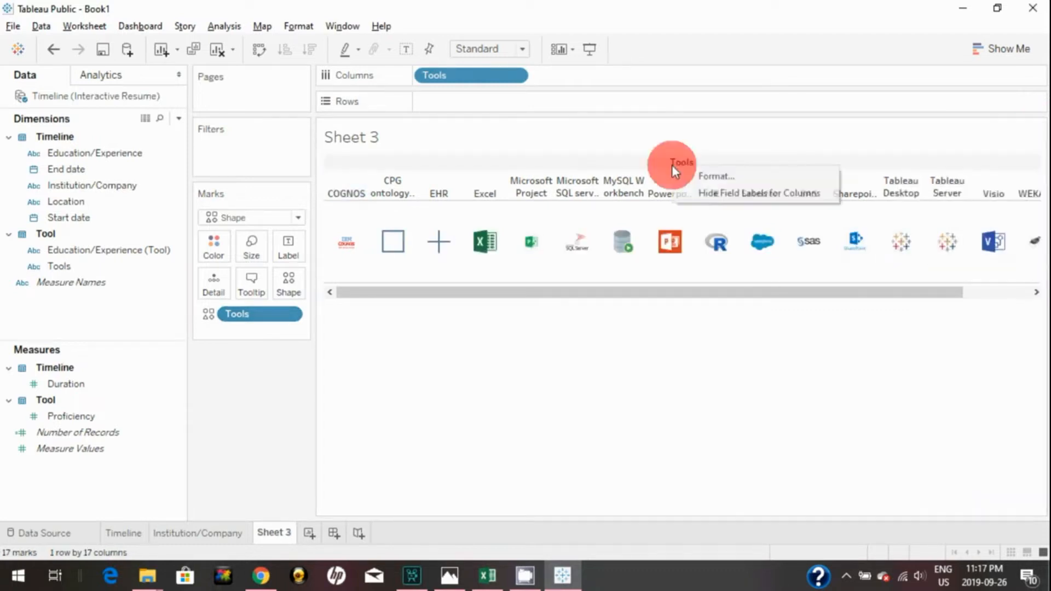
left_click(704, 197)
Compare against the finished resume screenshot in Photos, then go back to Tableau.
left_click(448, 576)
left_click(218, 506)
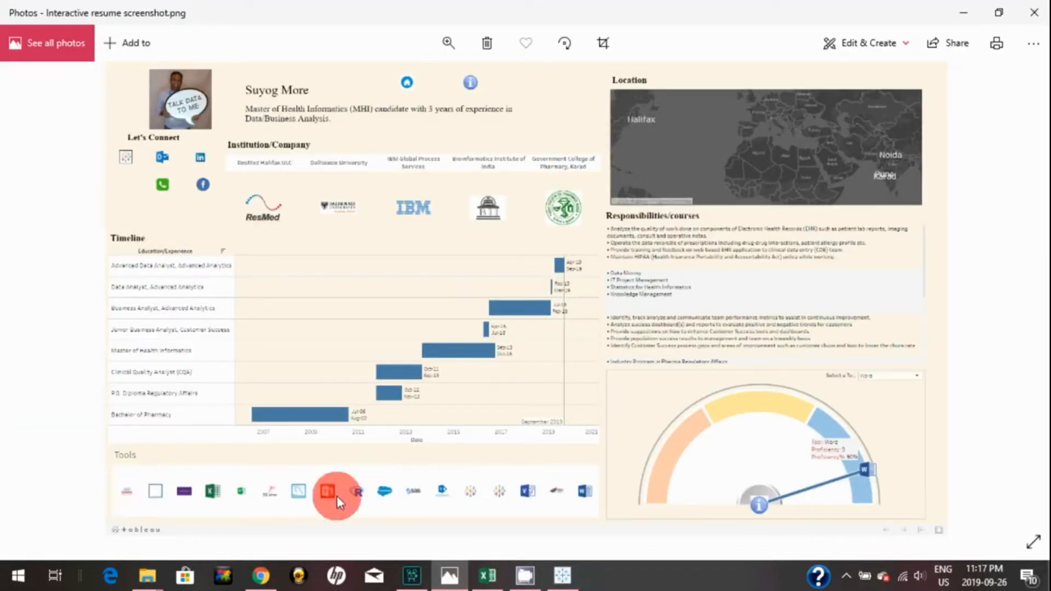
left_click(108, 474)
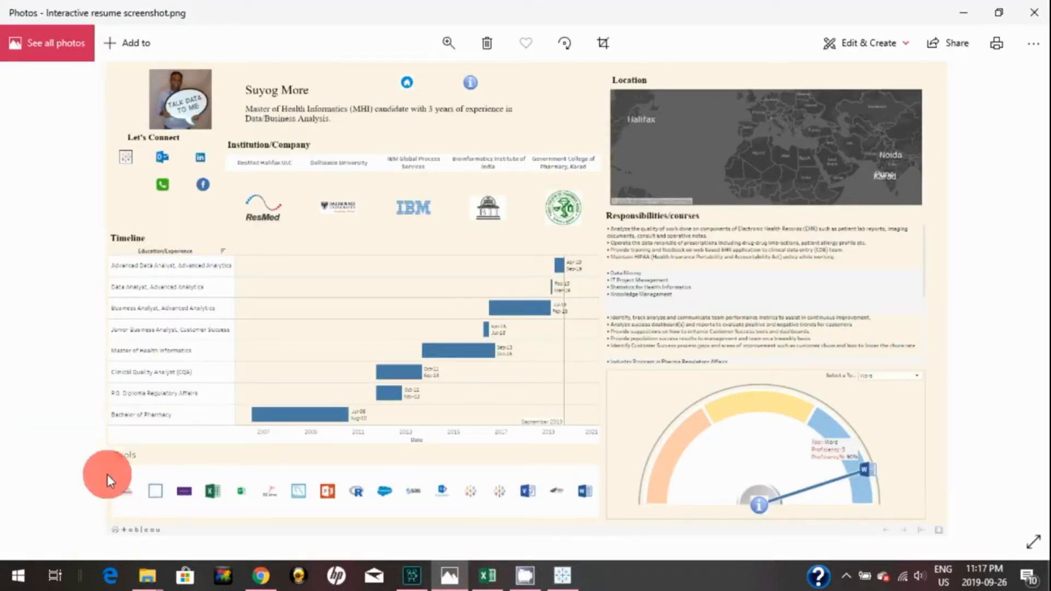
left_click(563, 576)
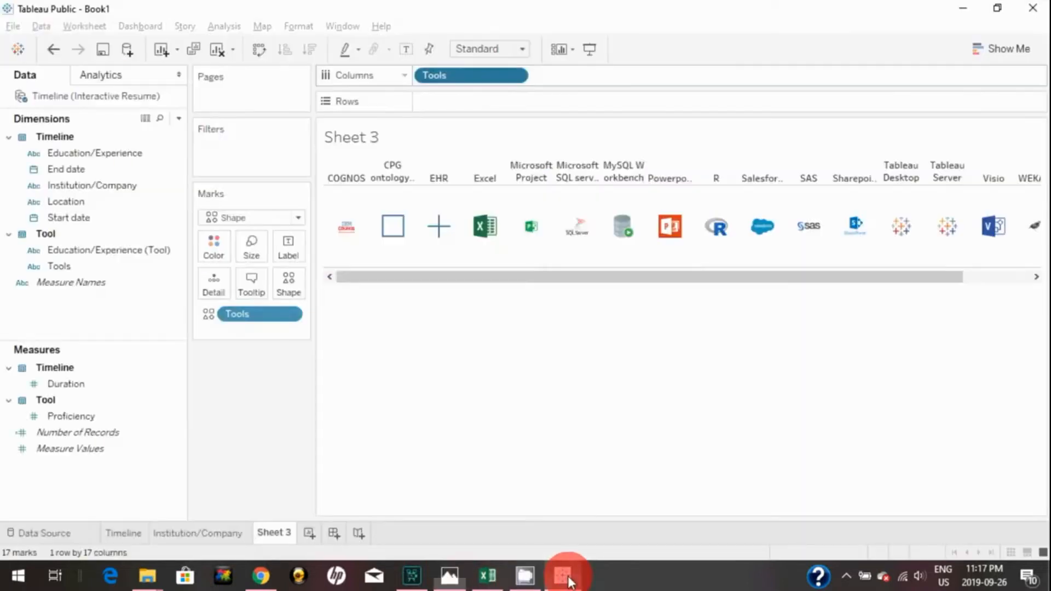
Turn off Show Header on the Tools column pill and rename Sheet 3 to 'Tools'.
left_click(514, 74)
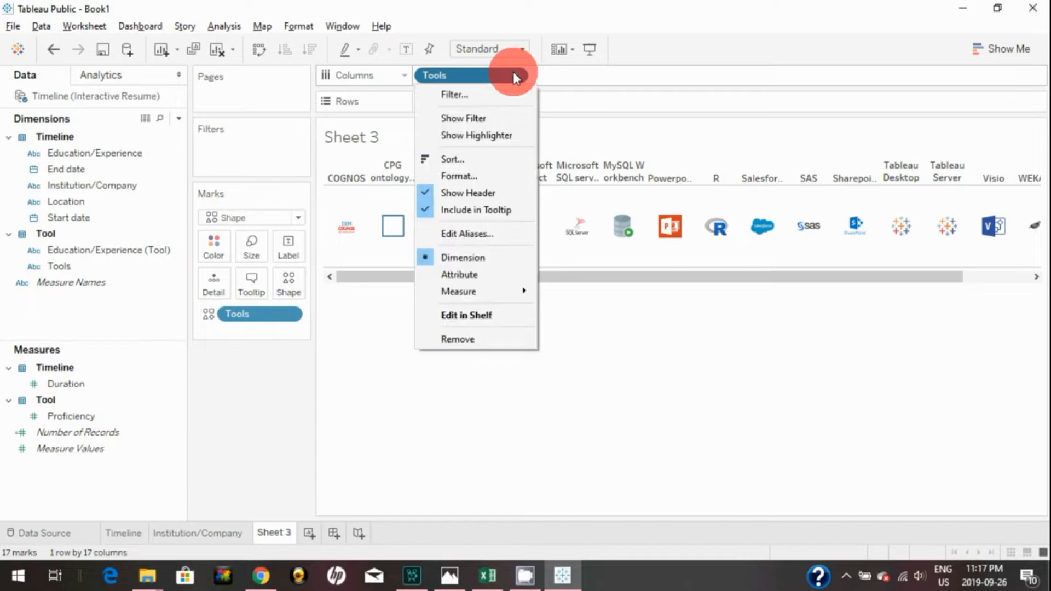
left_click(428, 192)
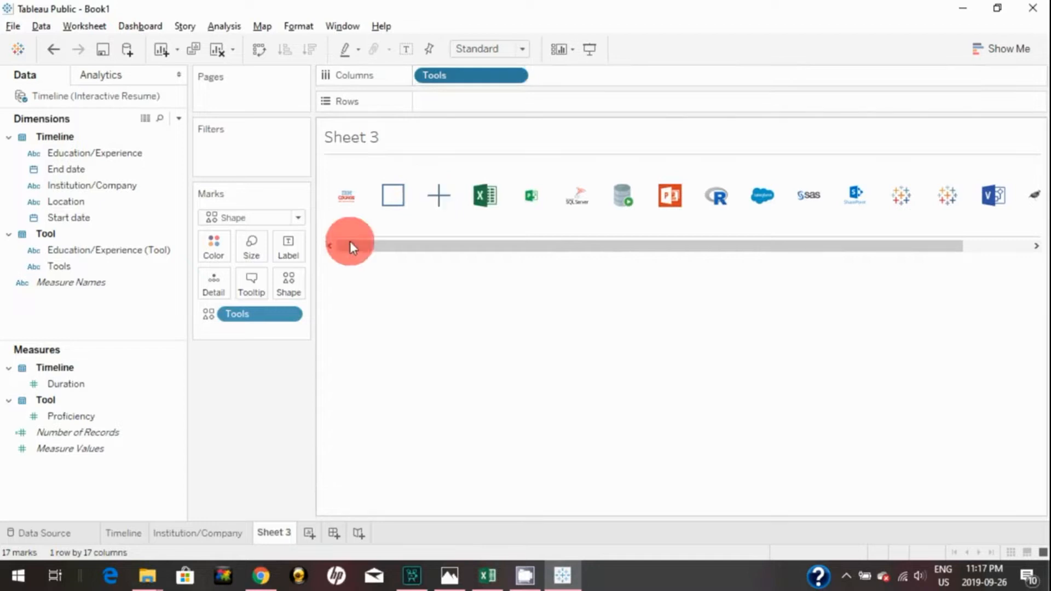
left_click_drag(441, 245, 607, 293)
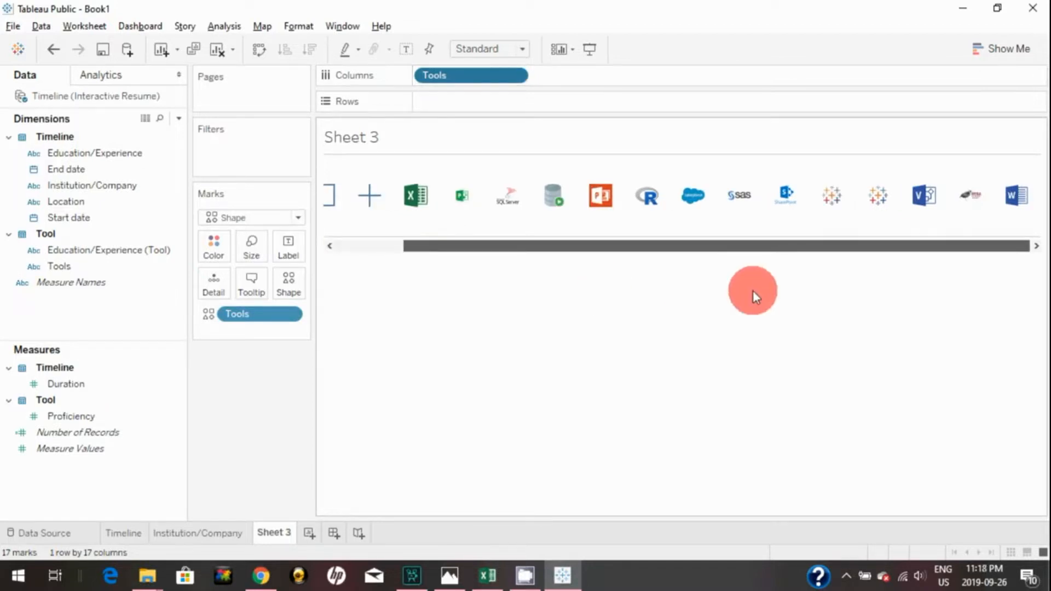
left_click_drag(675, 273, 397, 231)
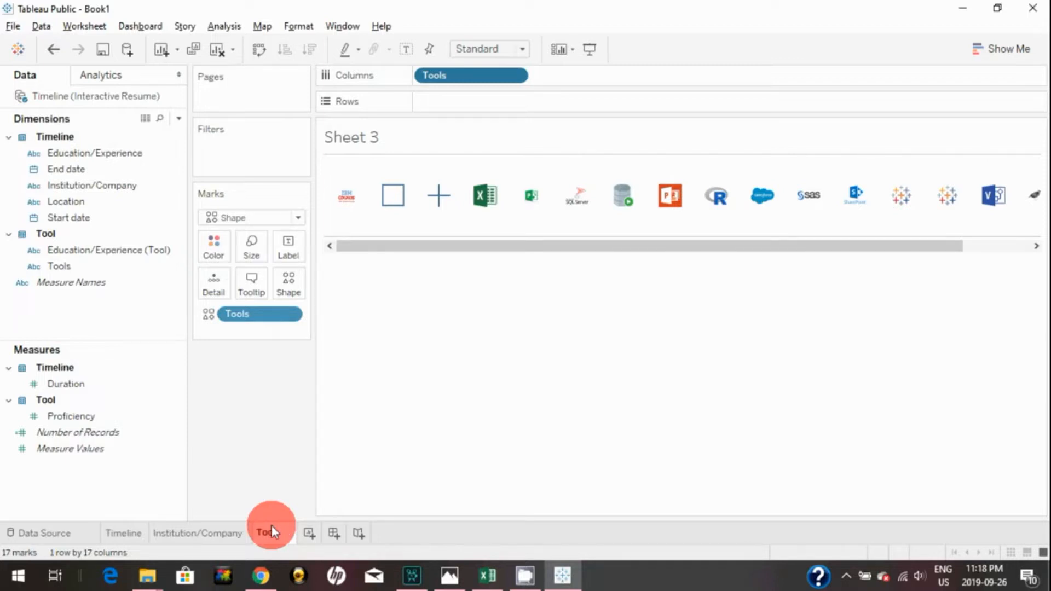
key("Return")
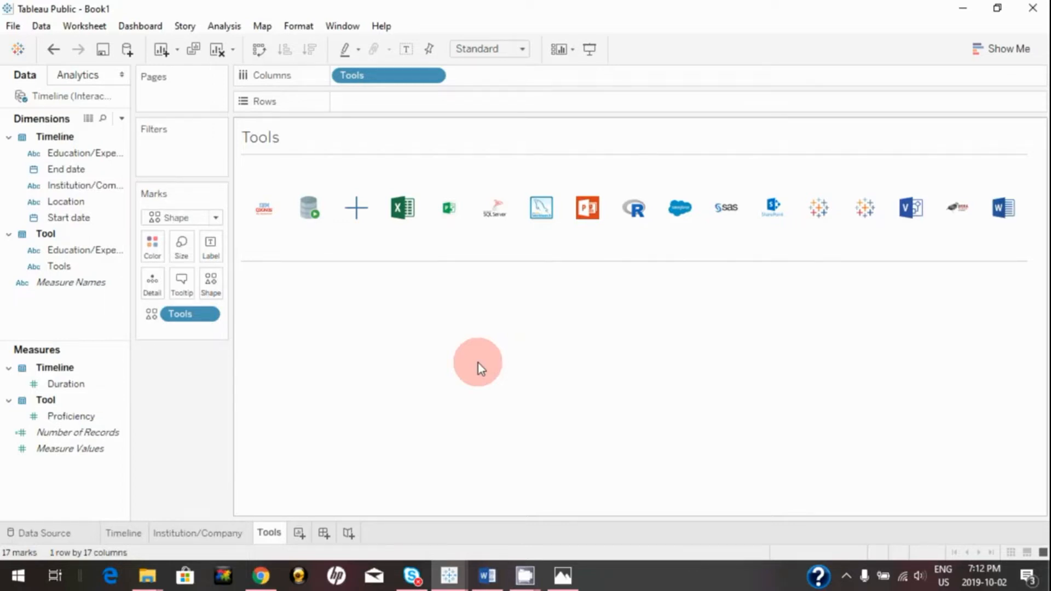
Glance at the resume screenshot in Photos, then return to Book1 and add blank Sheet 4.
left_click(562, 587)
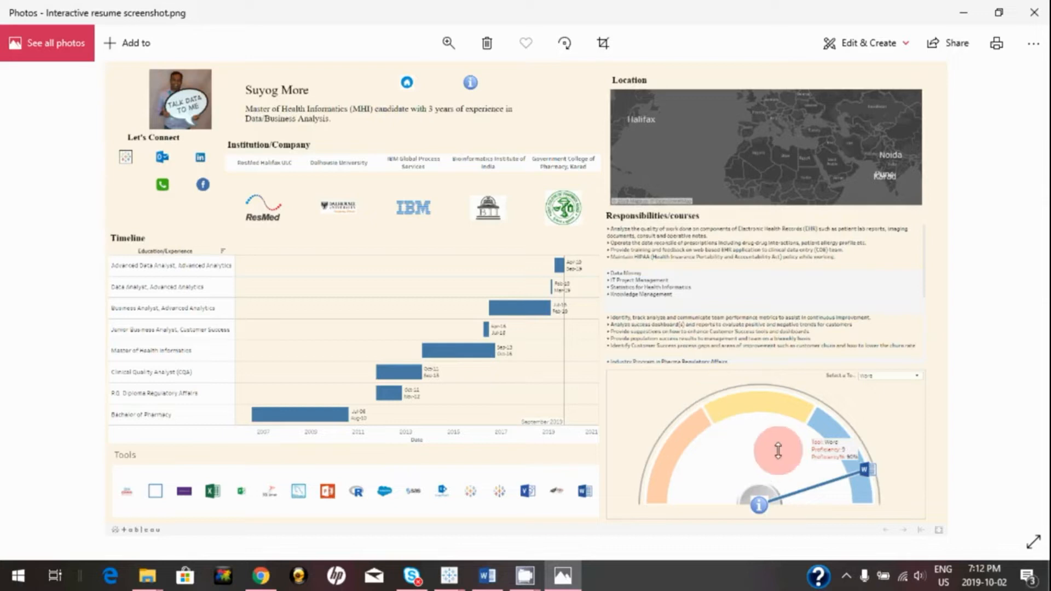
left_click(449, 575)
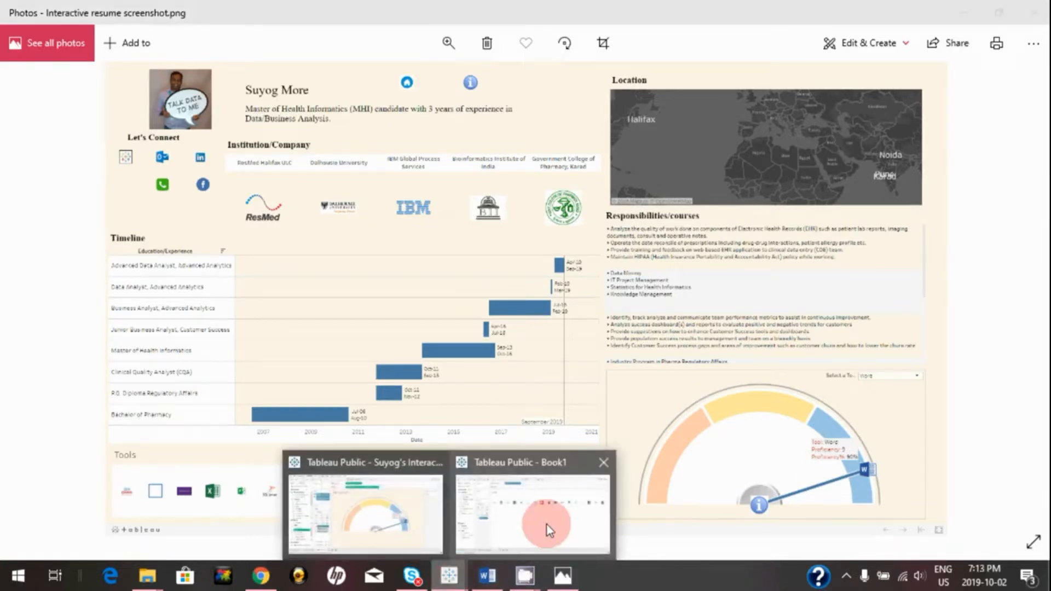
left_click(549, 530)
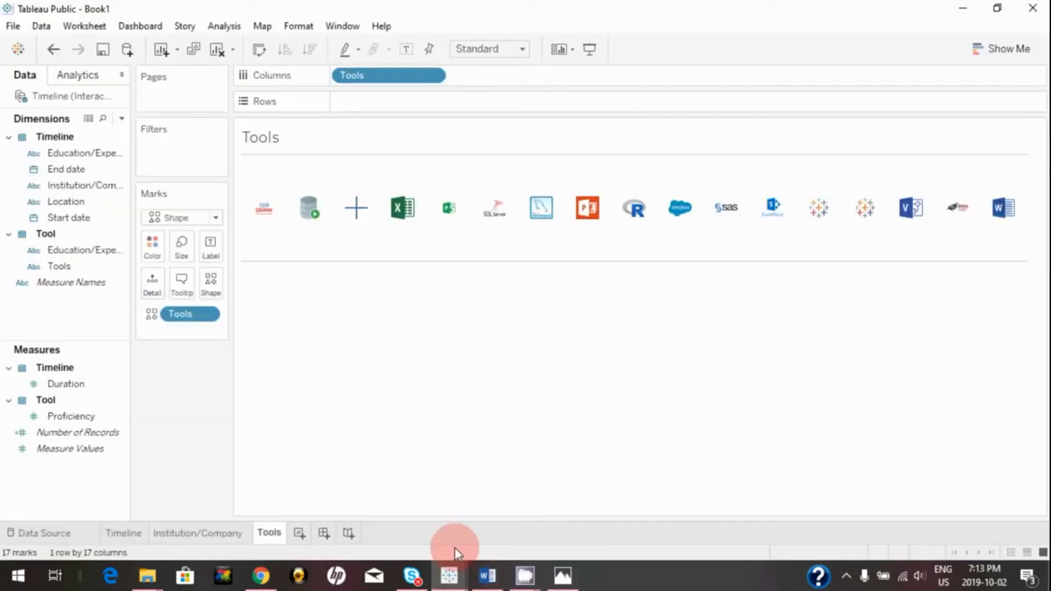
left_click(305, 539)
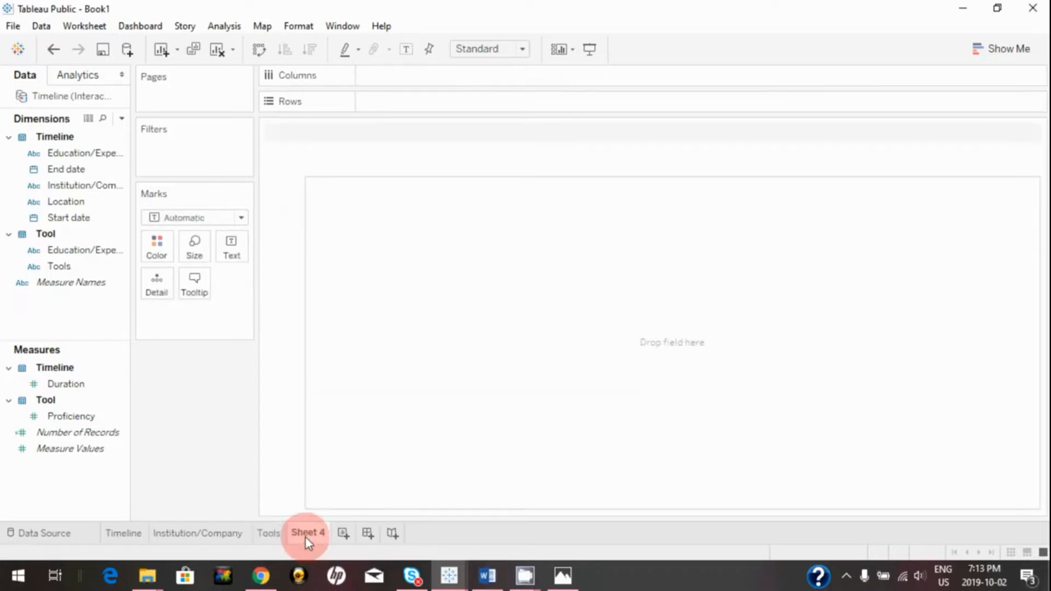
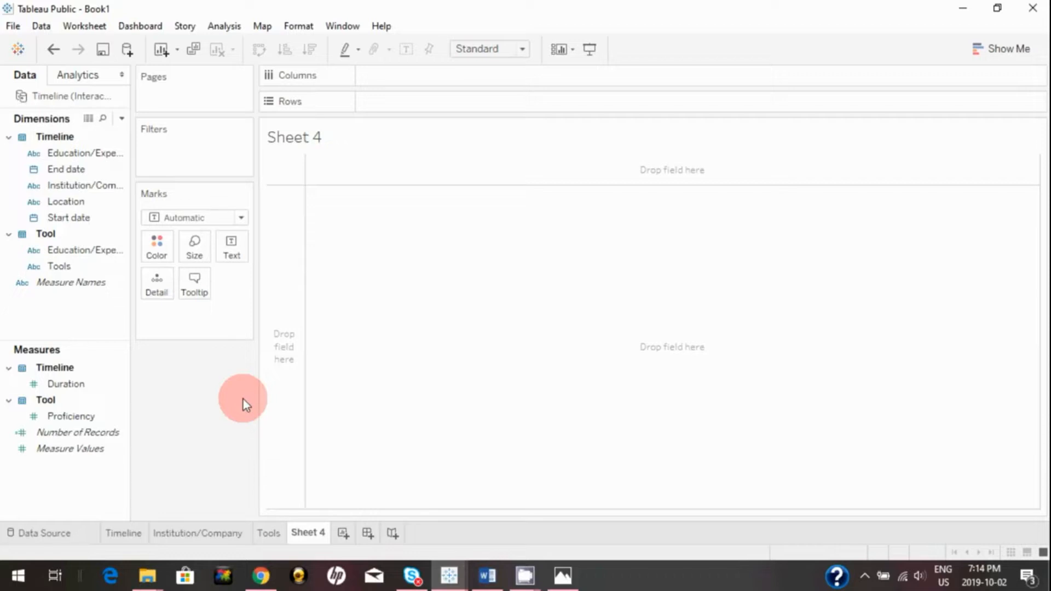
Create the calculated field Proficiency% as AVG([Proficiency])/WINDOW_MAX(AVG([Proficiency])).
left_click(124, 119)
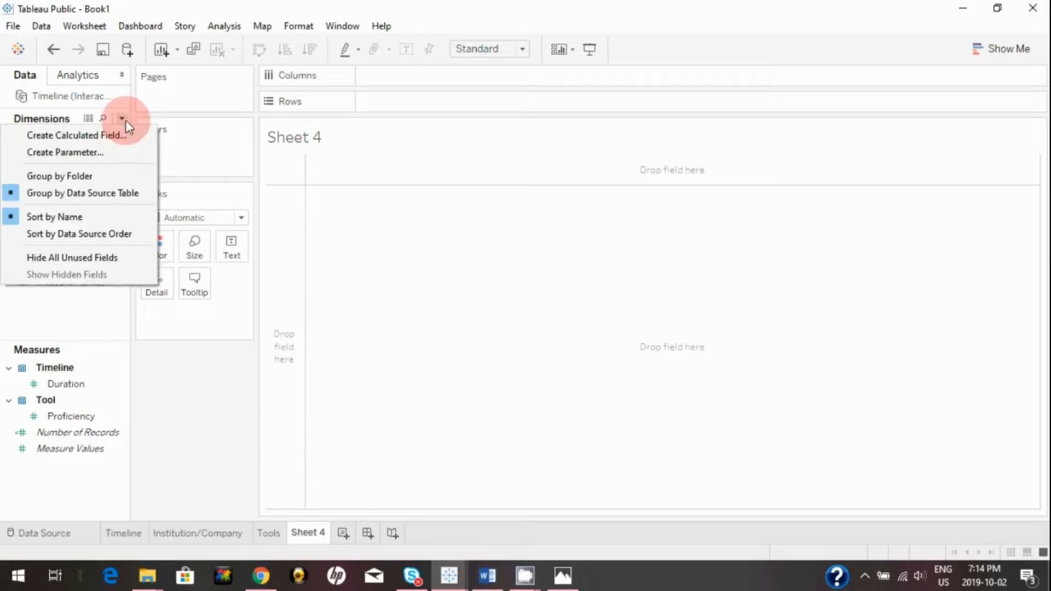
left_click(120, 134)
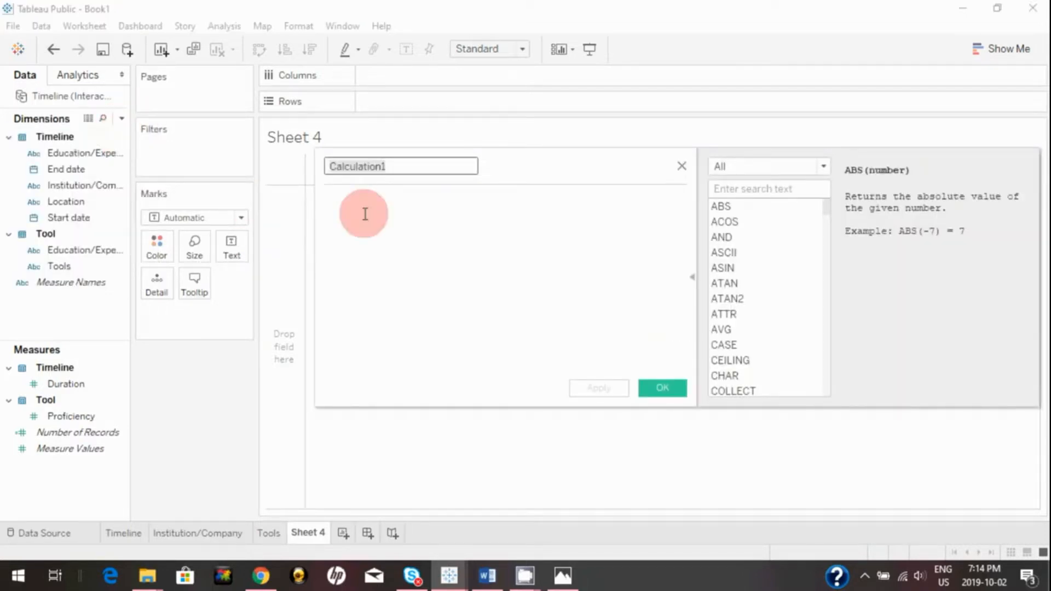
type("Proficiency%")
left_click(341, 197)
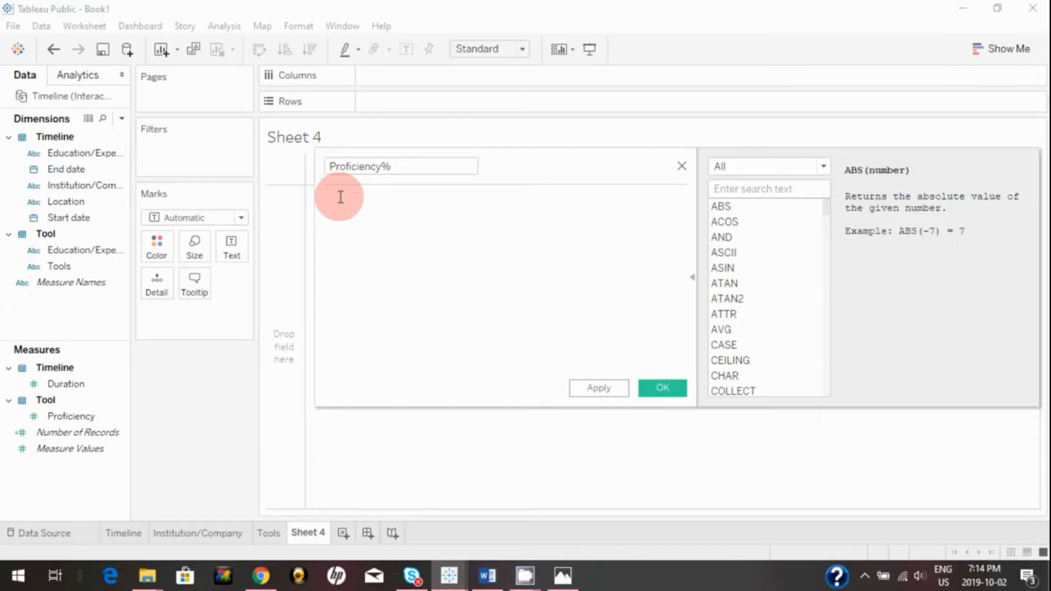
type("AVG([Proficiency])/WINDOW_MAX(AVG([Proficiency]))")
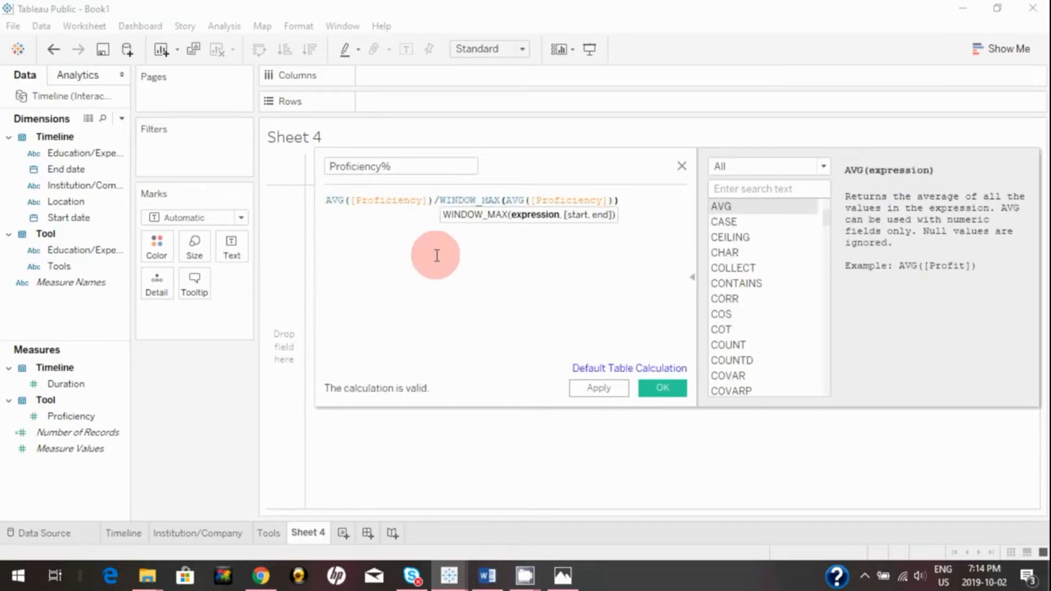
left_click(497, 250)
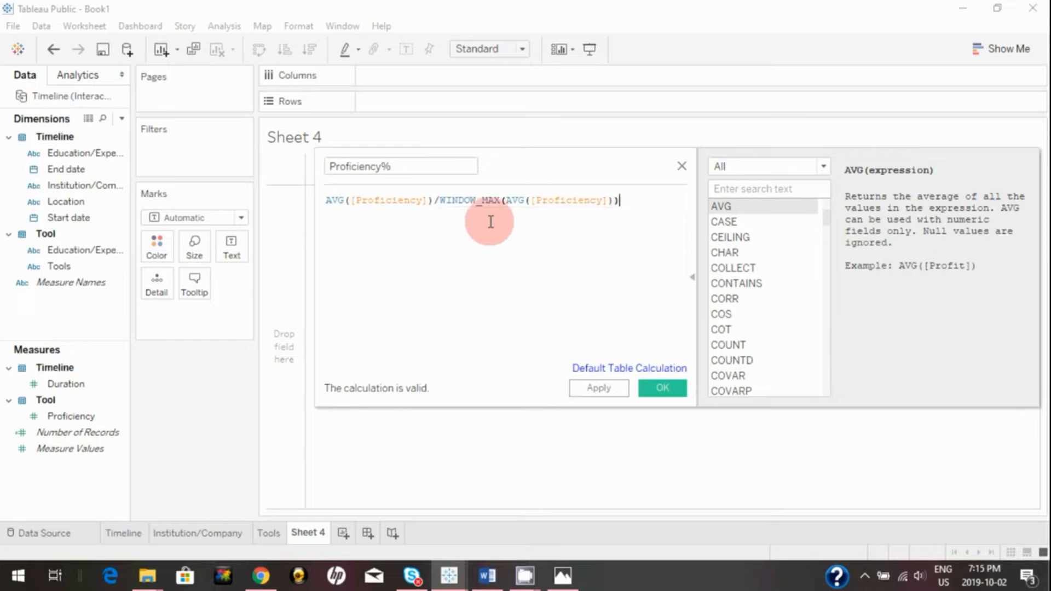
left_click(496, 197)
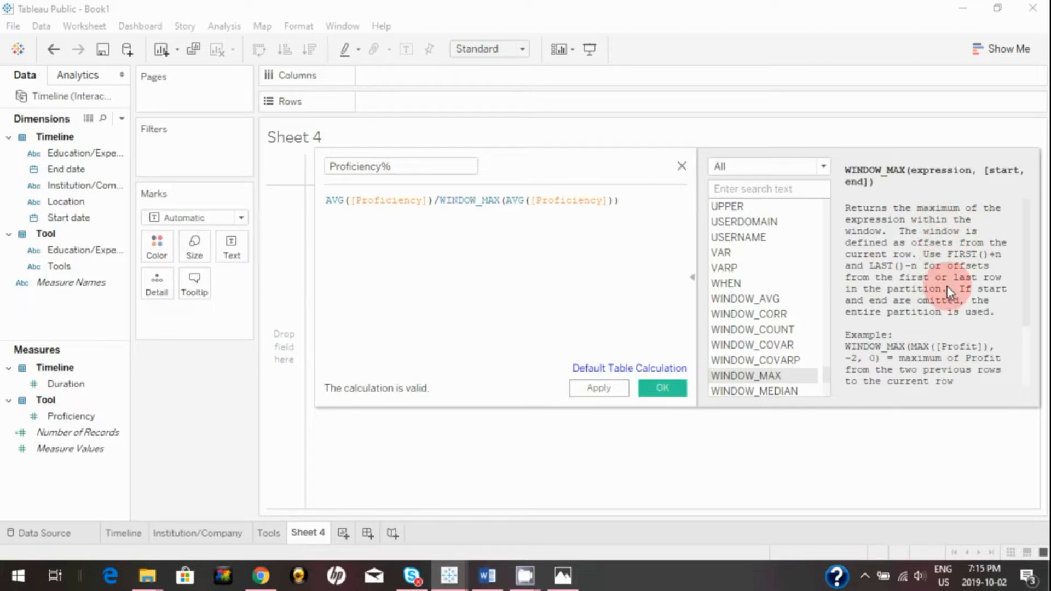
scroll(943, 306, "down", 3)
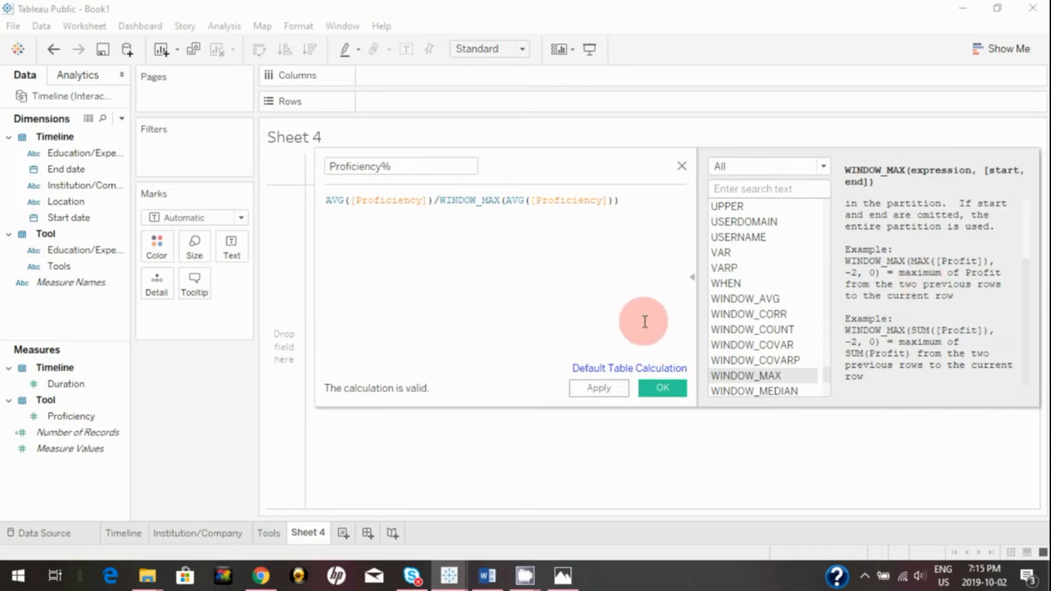
left_click(616, 203)
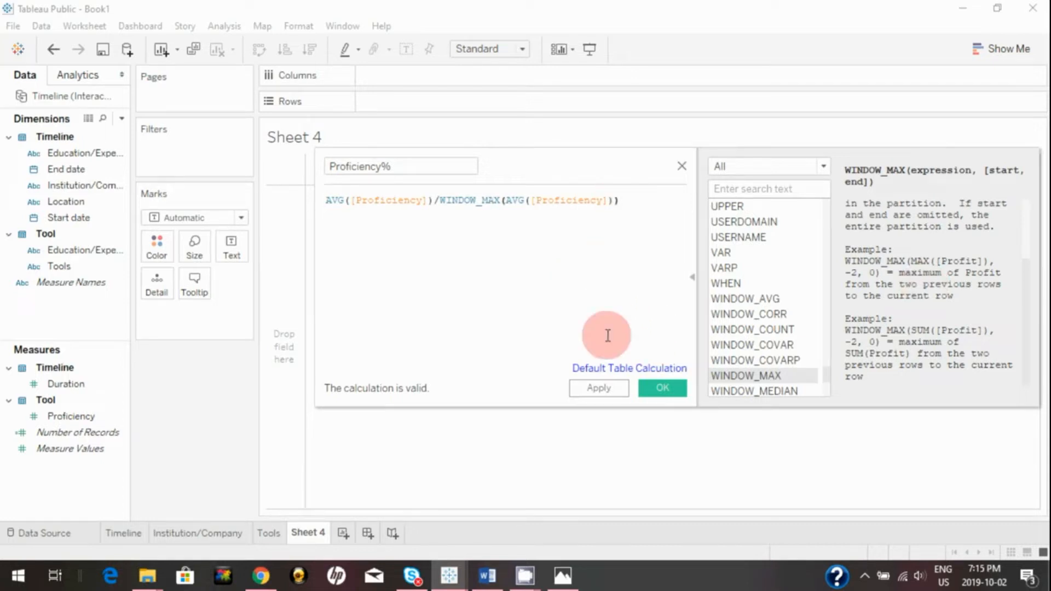
left_click(600, 389)
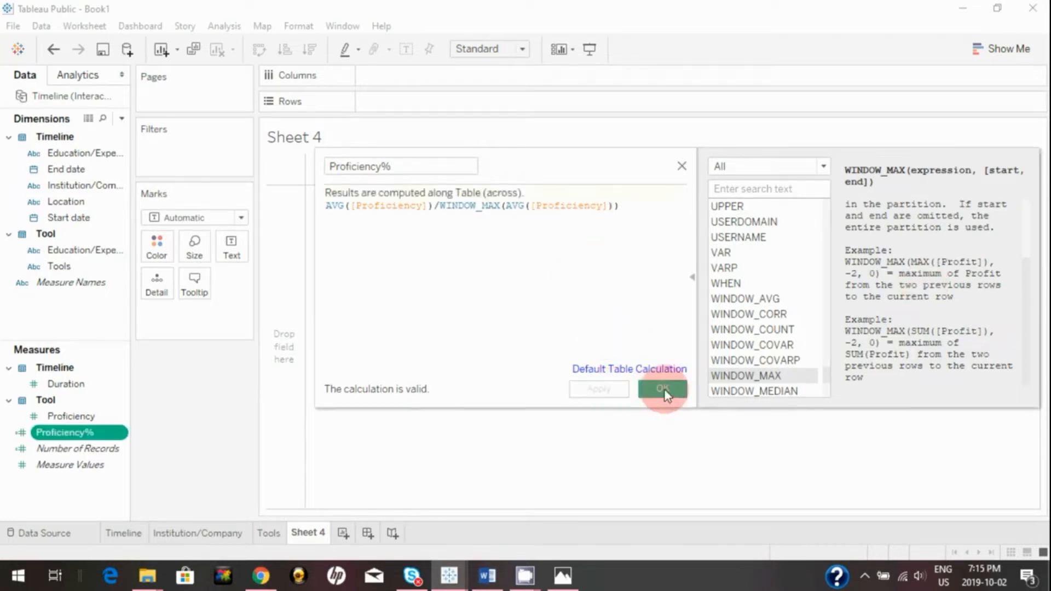
left_click(663, 389)
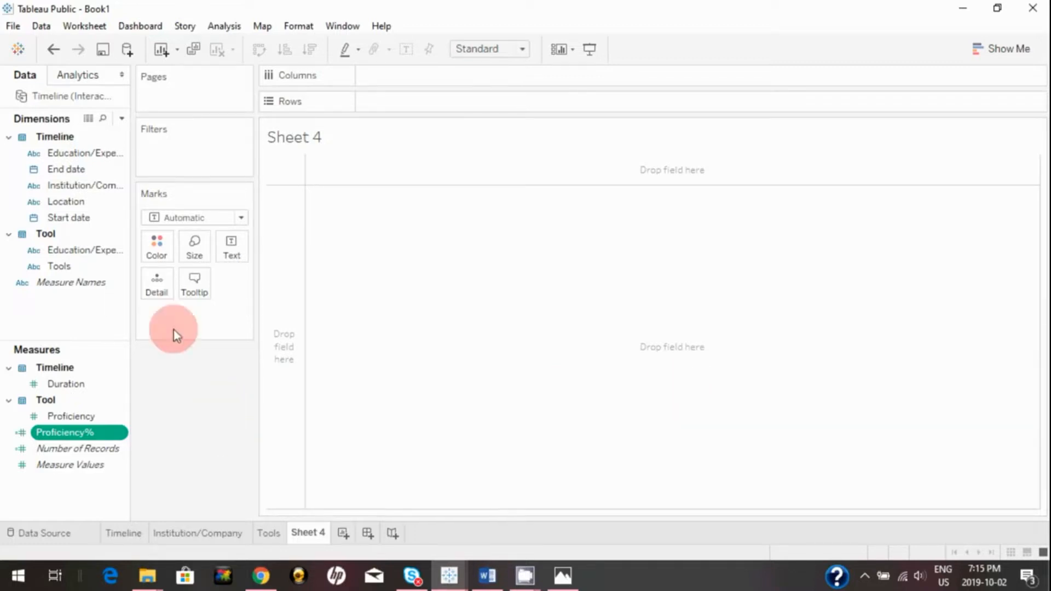
Start a calculated field named Angle with the formula [Proficiency%]* 180.
left_click(122, 121)
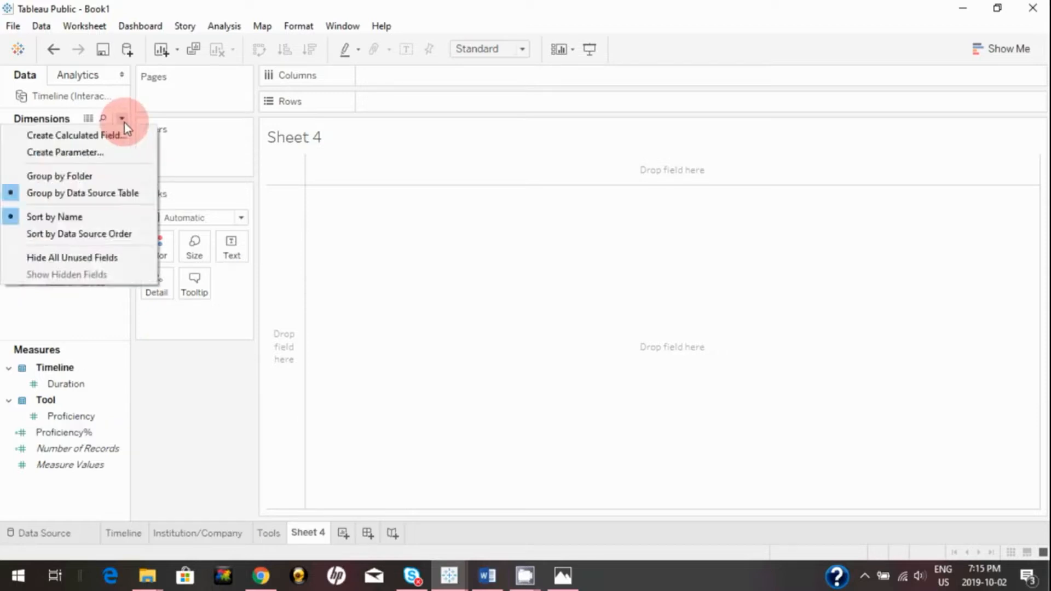
left_click(113, 135)
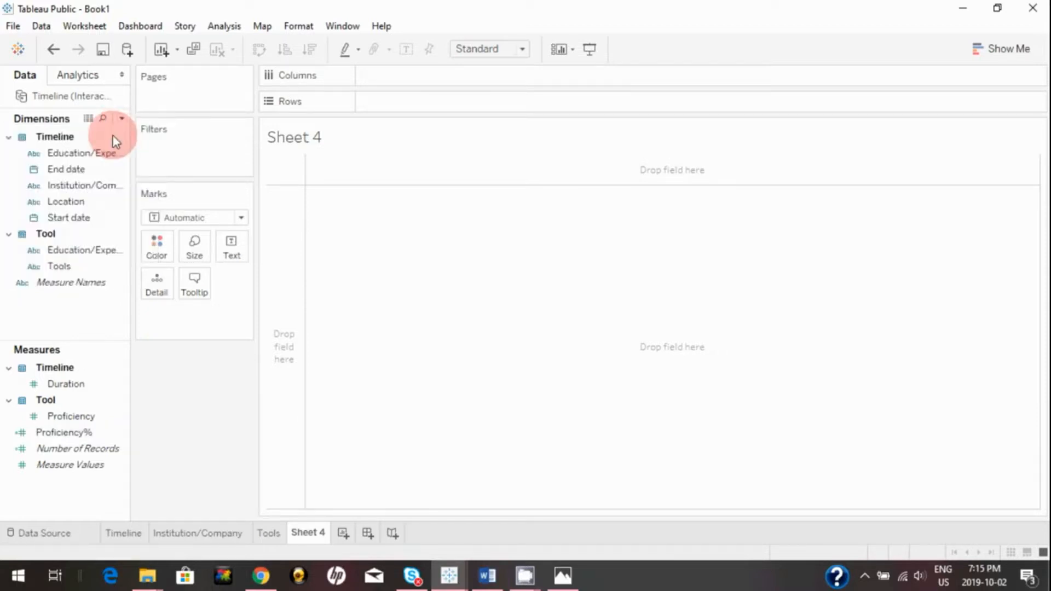
type("A")
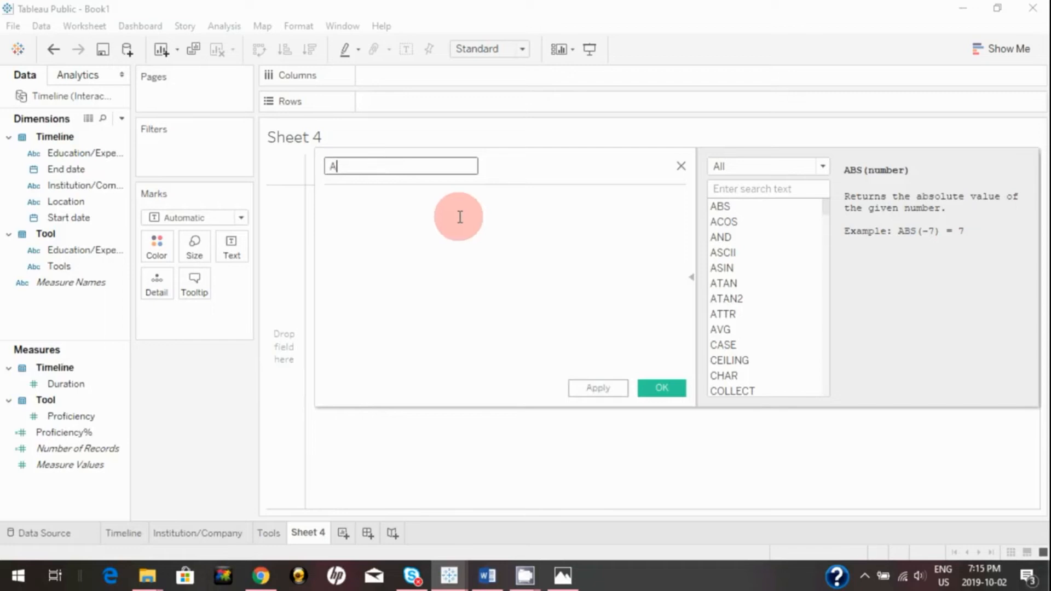
type("ngle")
left_click(460, 216)
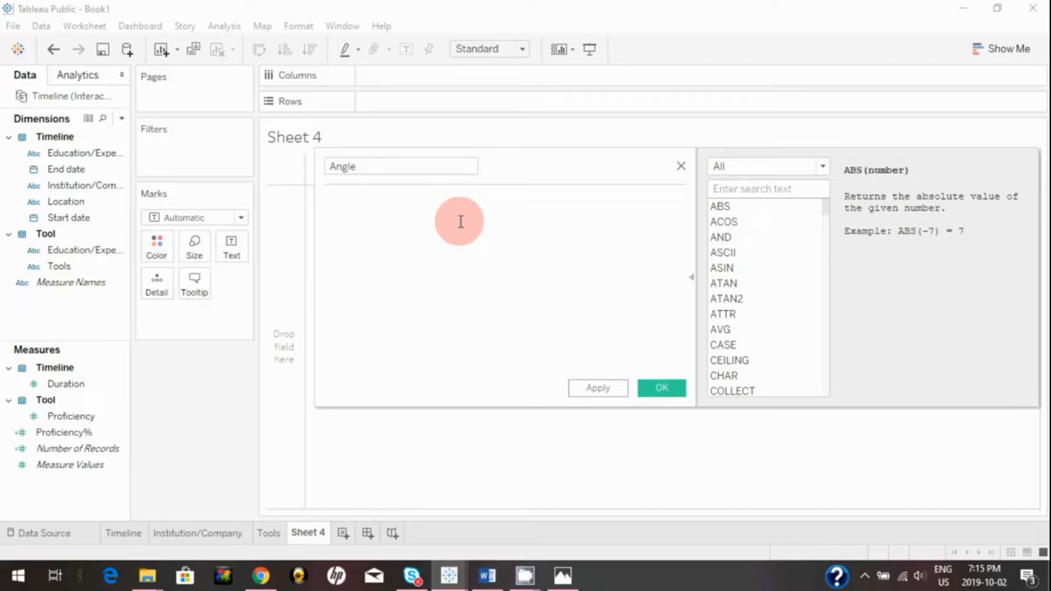
type("pr")
key("Down")
key("Down")
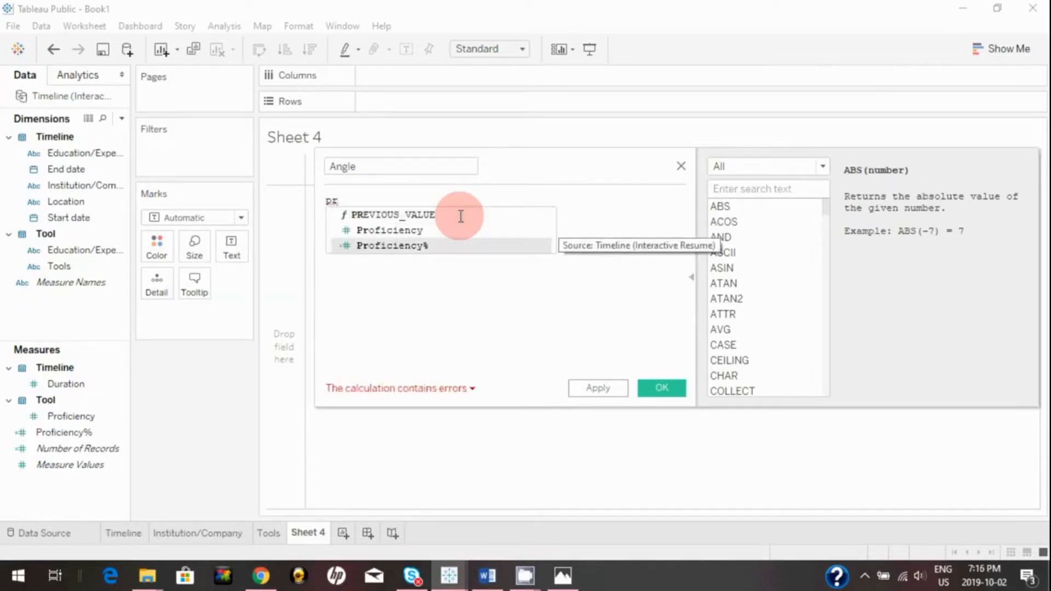
key("Return")
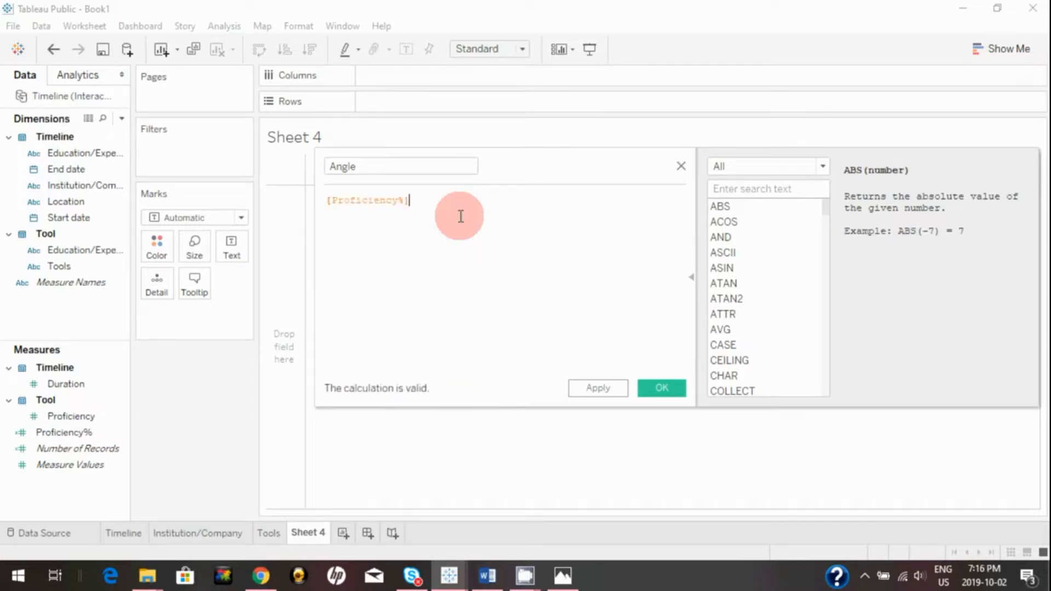
type("* 180)")
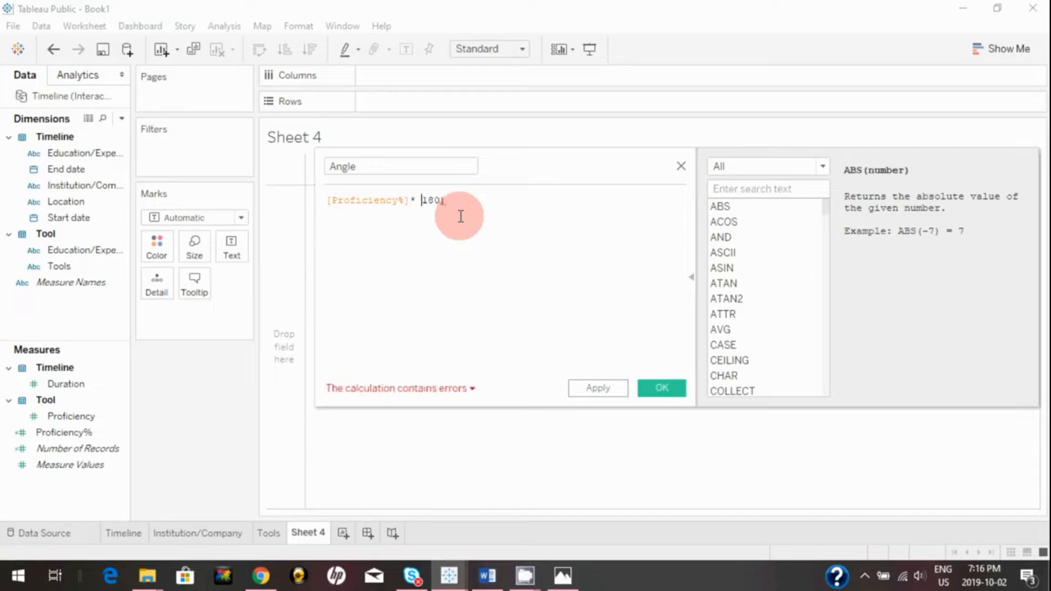
Wrap the Angle formula in INT to give INT([Proficiency%]* 180) and save it.
key("Home")
type("(In")
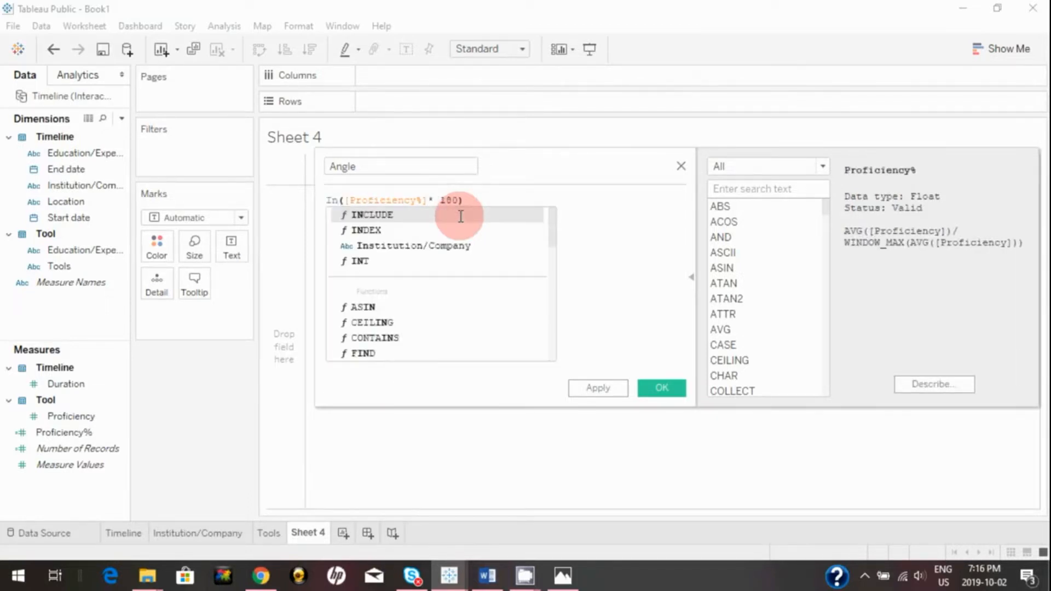
key("Down")
key("Down")
key("Down")
key("Return")
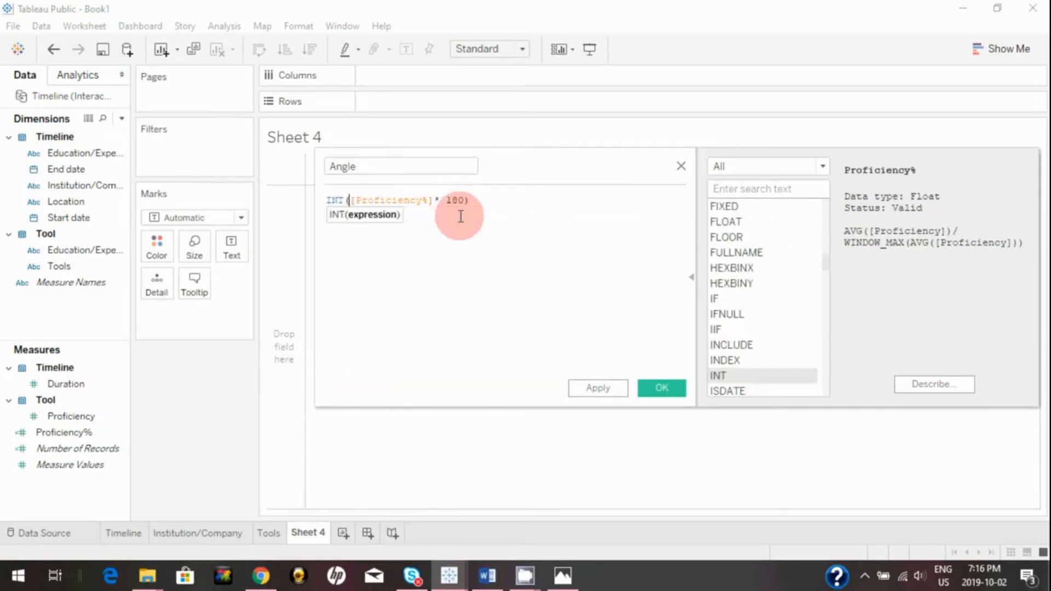
left_click(602, 385)
left_click(663, 383)
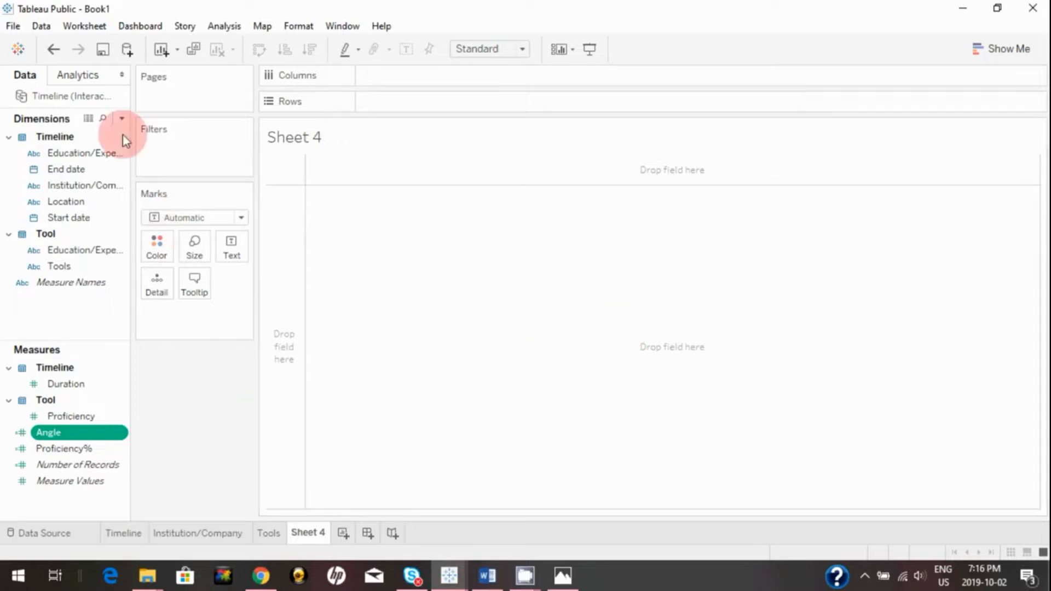
Create calculated field X as 1 + SQRT(2) * COS(...) from the pasted formula.
left_click(120, 119)
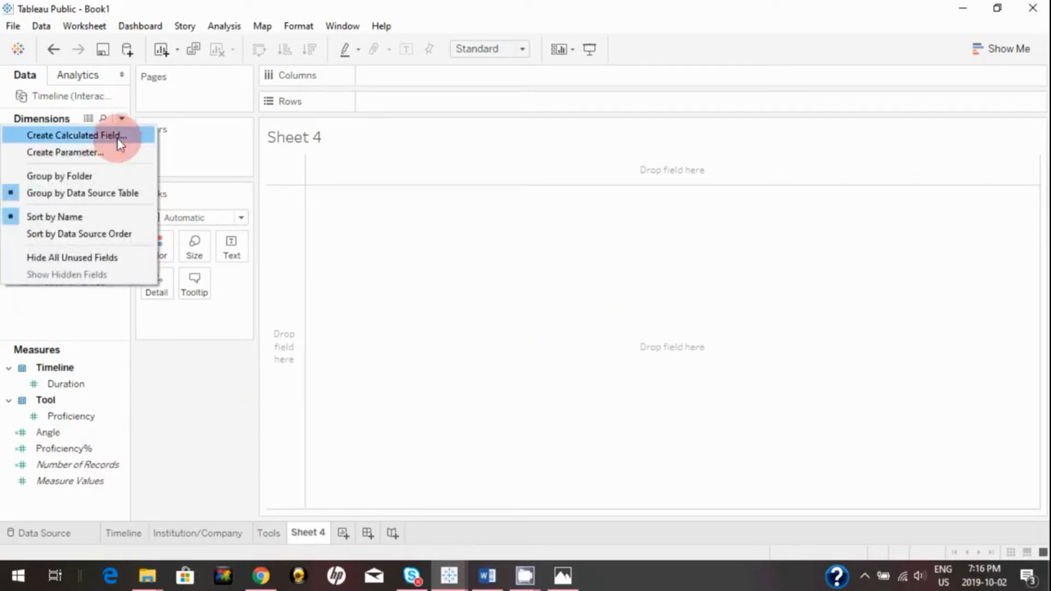
left_click(117, 139)
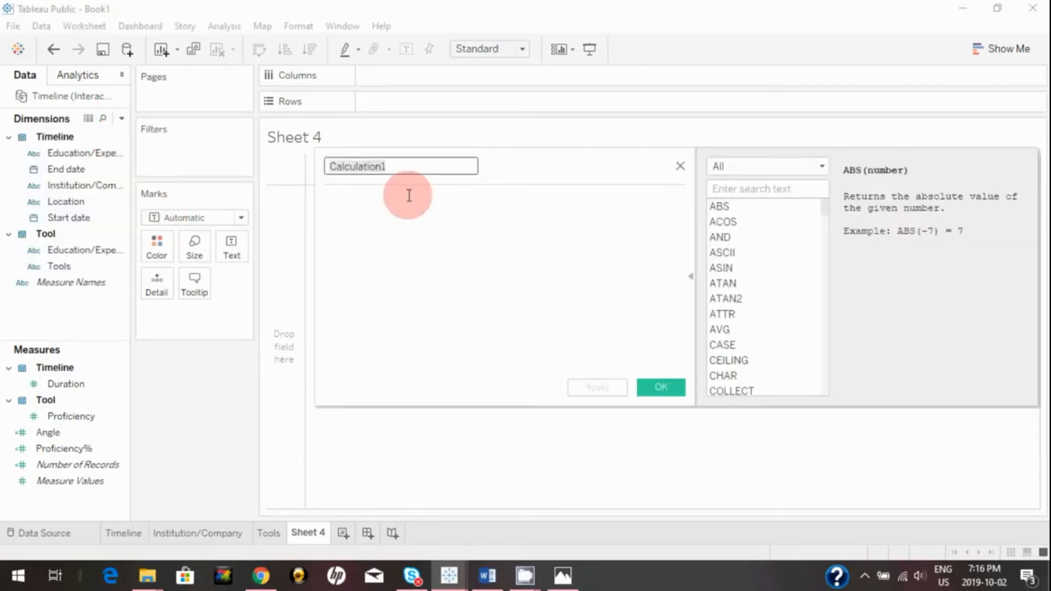
type("X")
key("Tab")
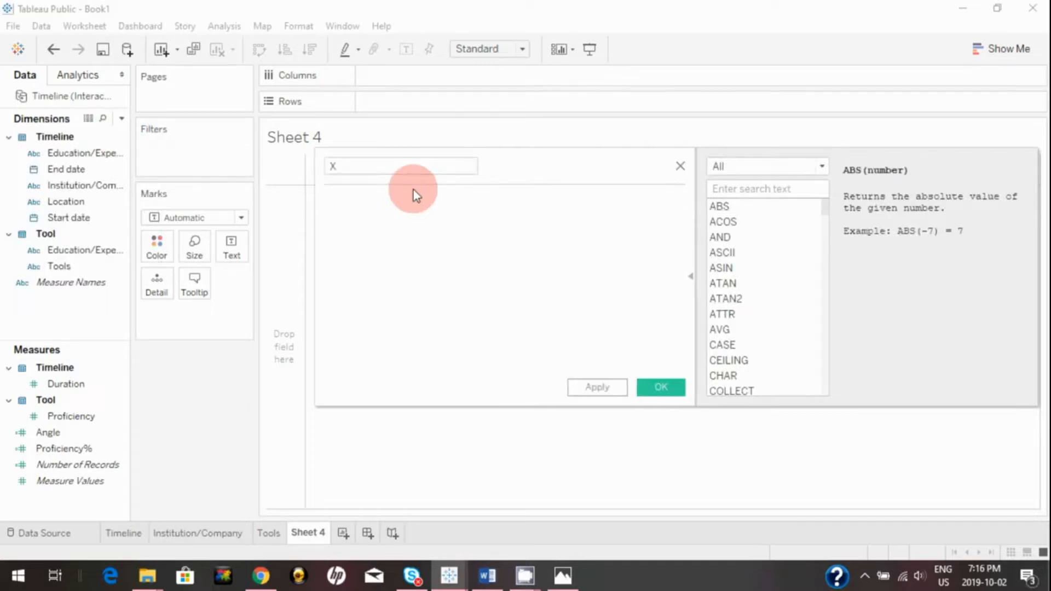
type("1 + SQRT(2) * COS(1-[Proficiency%])* 180 * PI()/180")
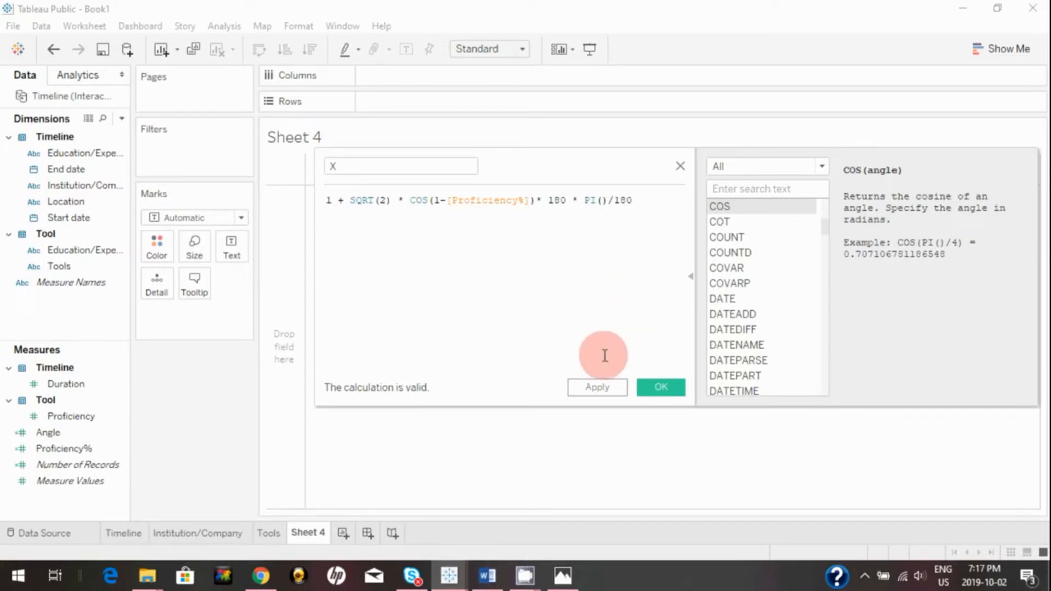
left_click(609, 390)
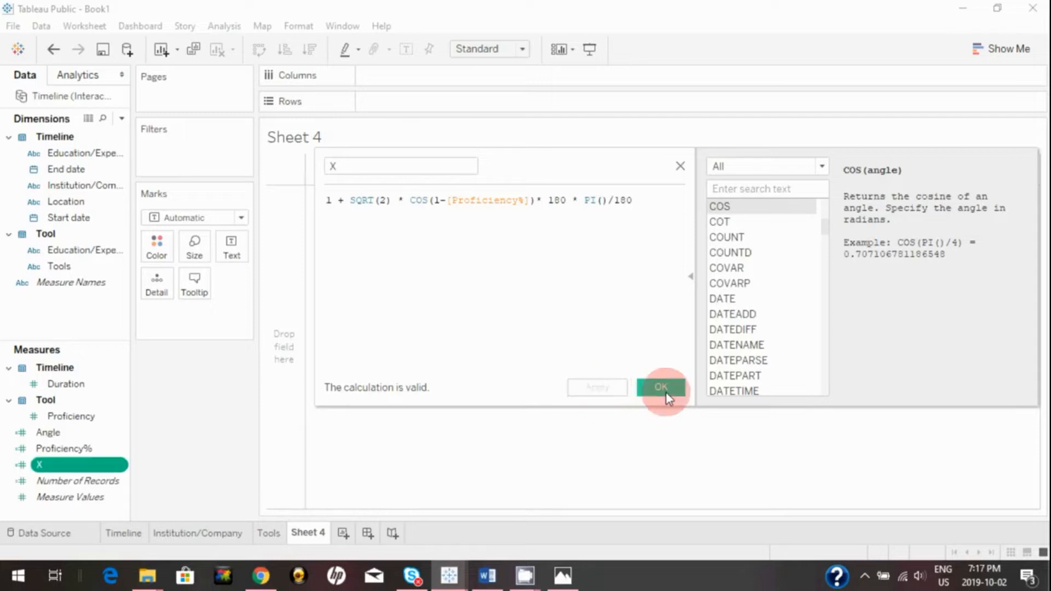
left_click(662, 389)
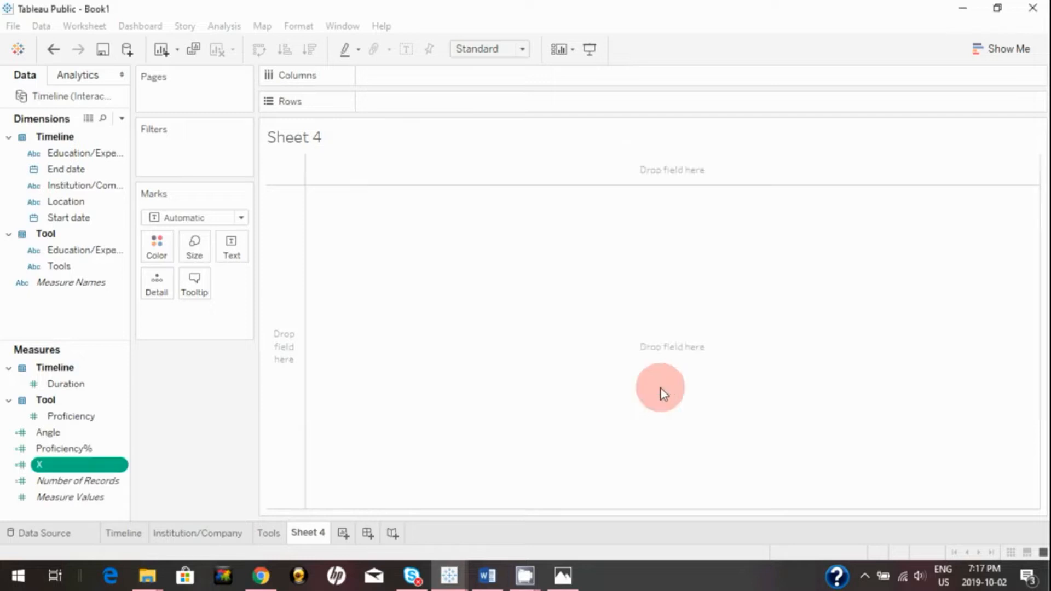
Create calculated field Y as 1 + SQRT(2) * SIN([Angle] * PI() / 180).
left_click(123, 123)
left_click(118, 135)
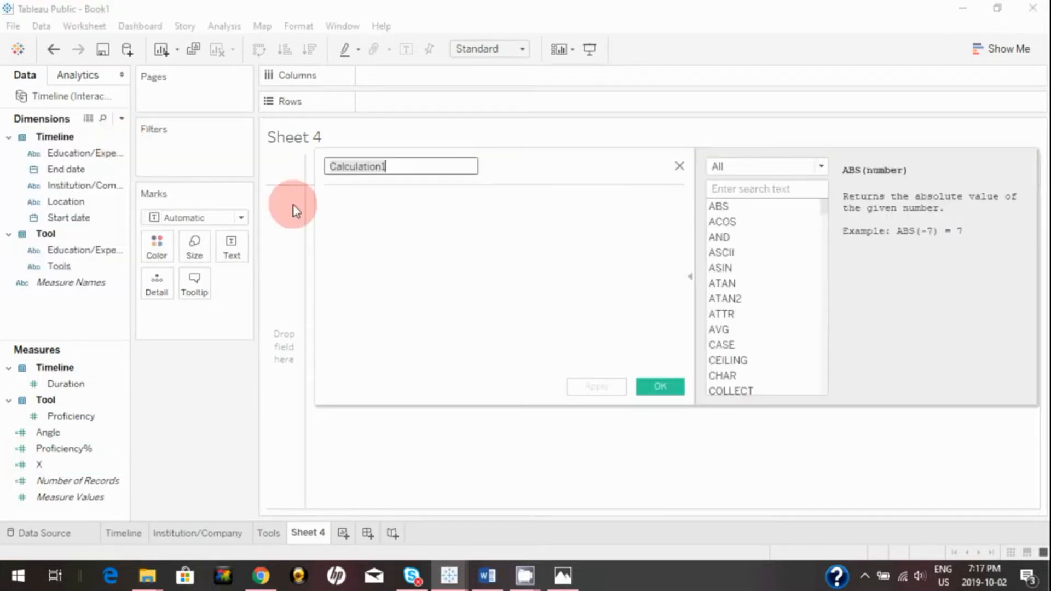
type("Y")
key("Tab")
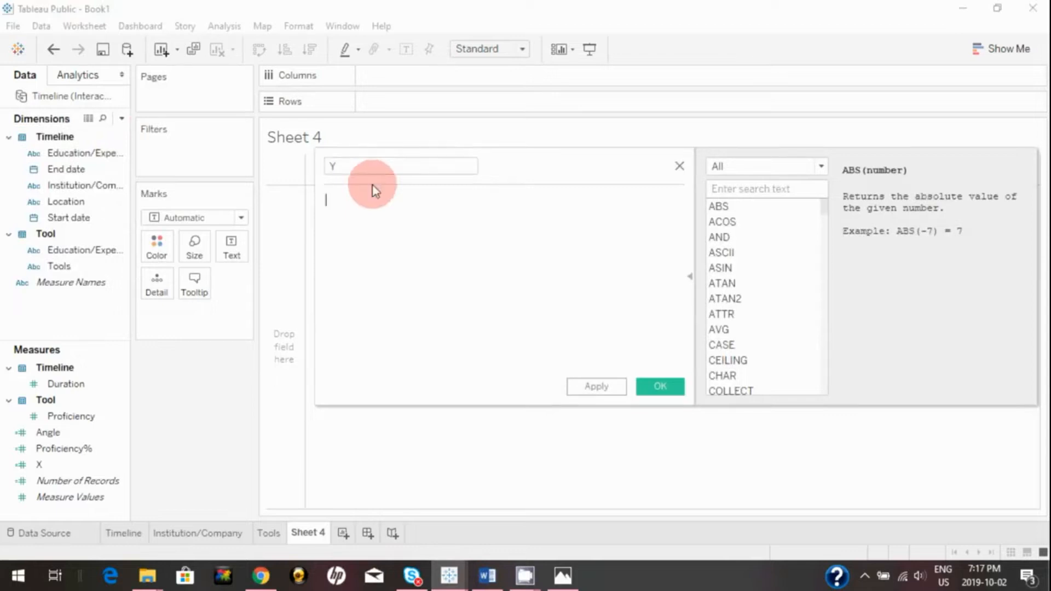
type("1 + SQRT(2) * SIN([Angle] * PI() / 180)")
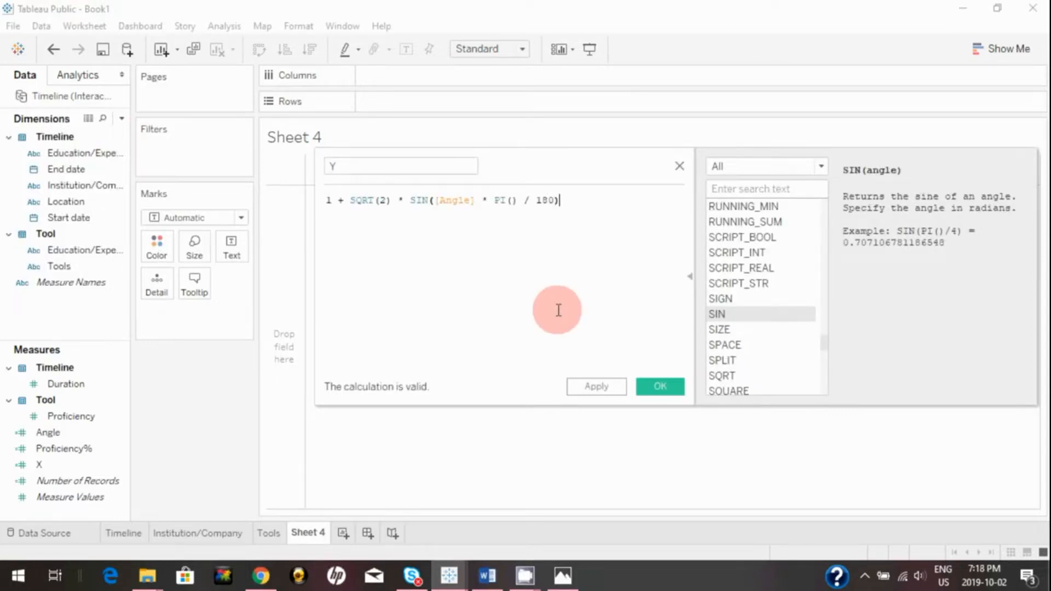
left_click(591, 392)
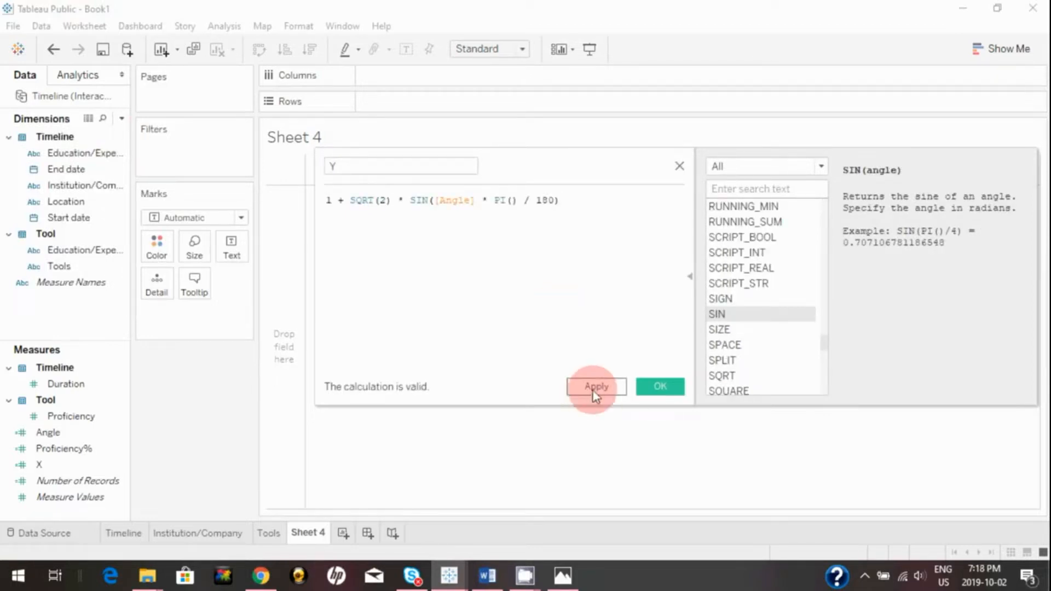
left_click(648, 385)
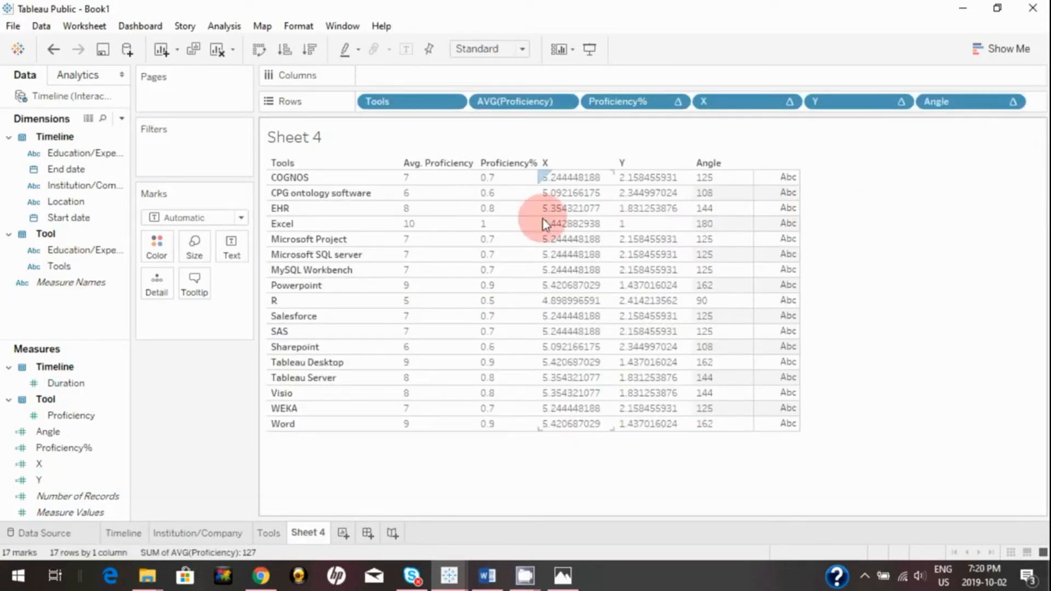
Review each tool's Proficiency%, X, Y and Angle values, then view the resume screenshot in Photos.
left_click_drag(322, 187, 411, 173)
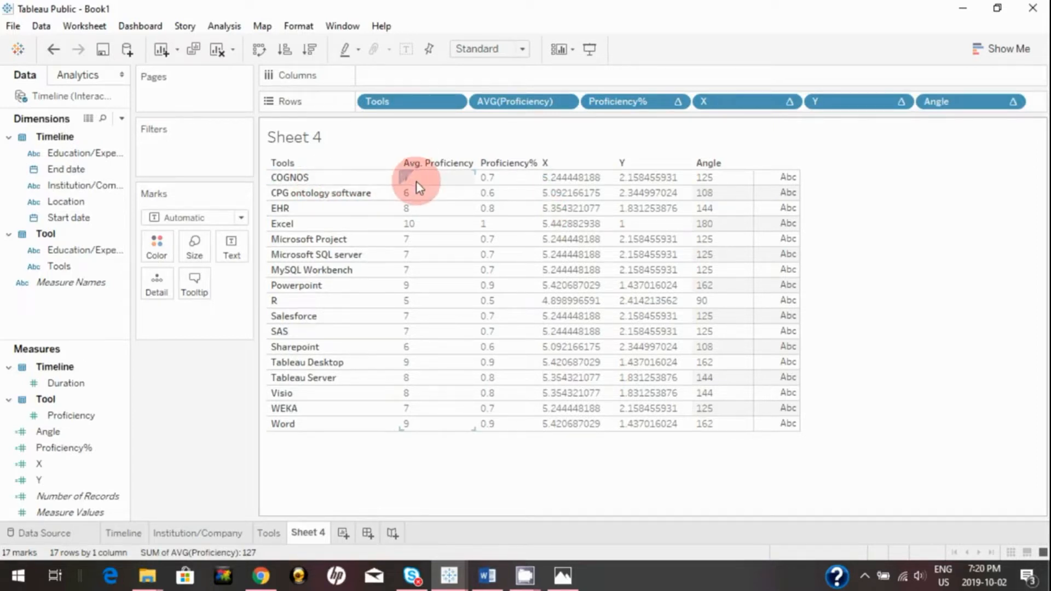
left_click_drag(416, 182, 494, 176)
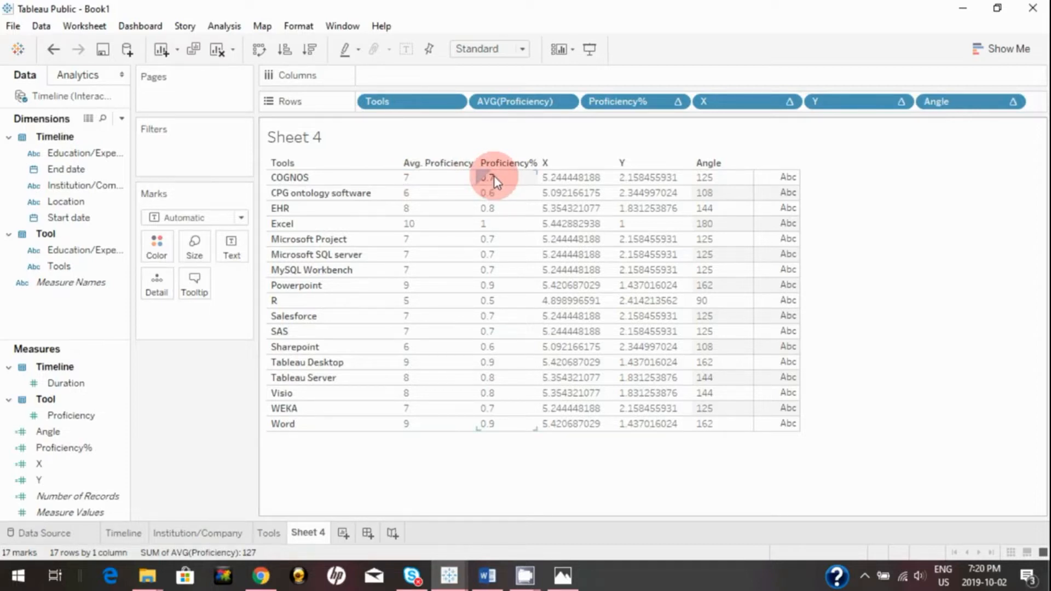
mouse_move(494, 176)
left_mouse_down()
mouse_move(509, 334)
mouse_move(499, 422)
mouse_move(514, 390)
mouse_move(509, 248)
mouse_move(534, 184)
mouse_move(555, 184)
mouse_move(528, 183)
mouse_move(708, 188)
left_mouse_up()
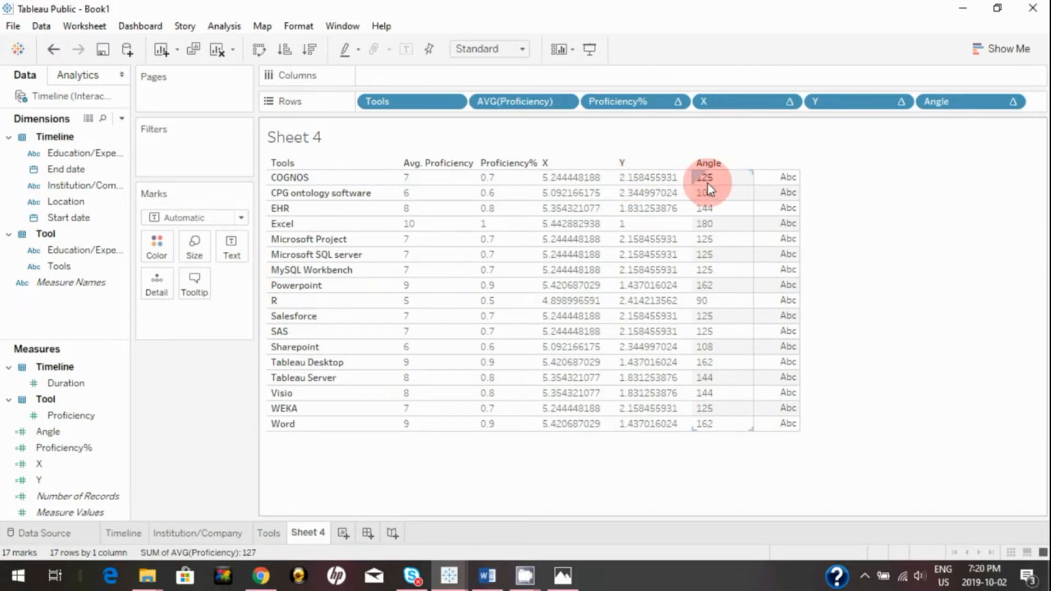
left_click_drag(707, 184, 709, 183)
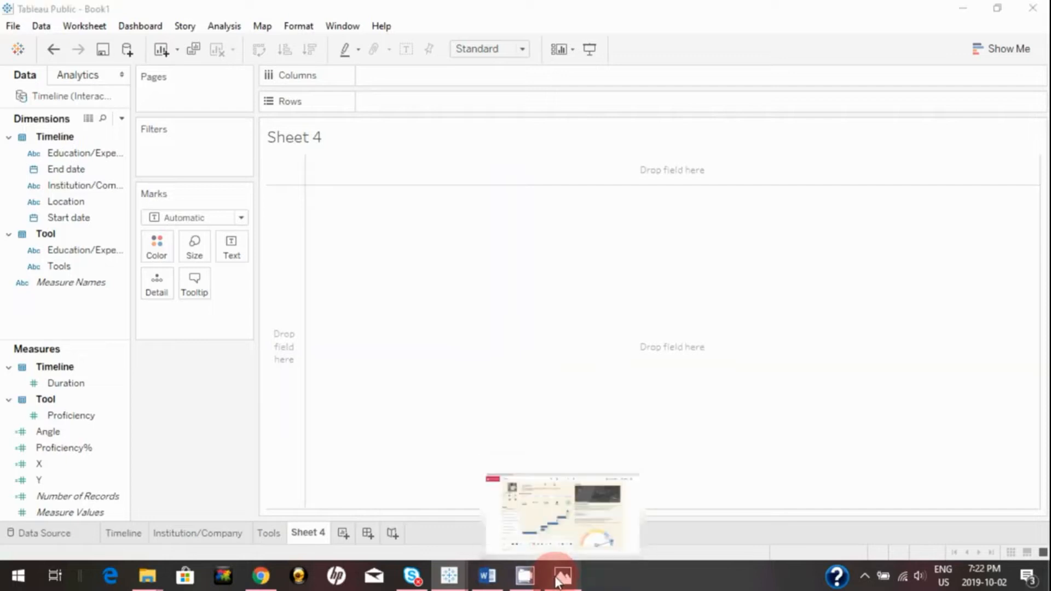
left_click(563, 576)
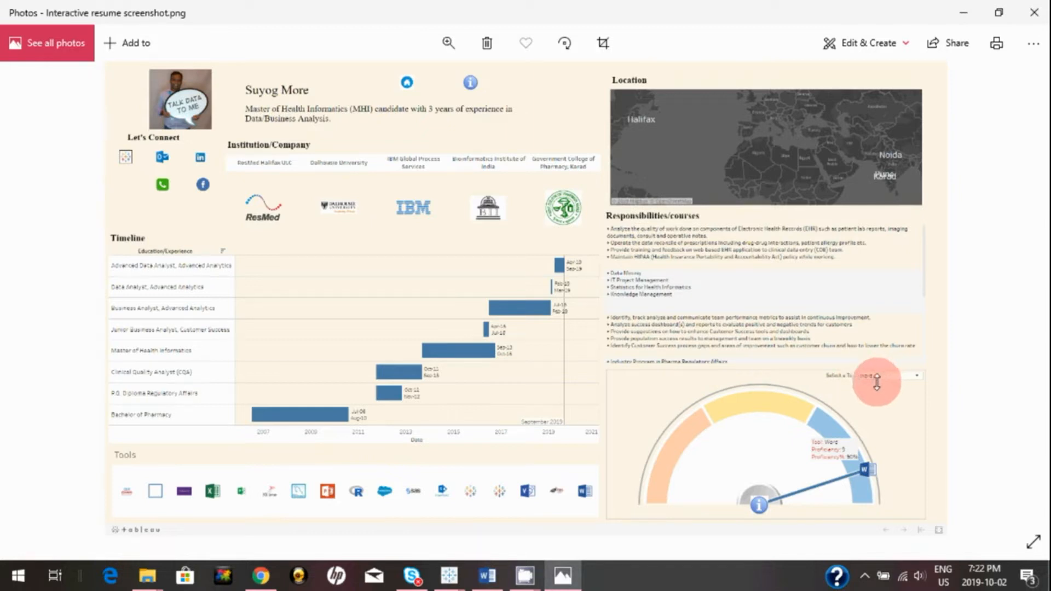
Switch from Photos back to the Tableau Public Book1 workbook.
mouse_move(448, 575)
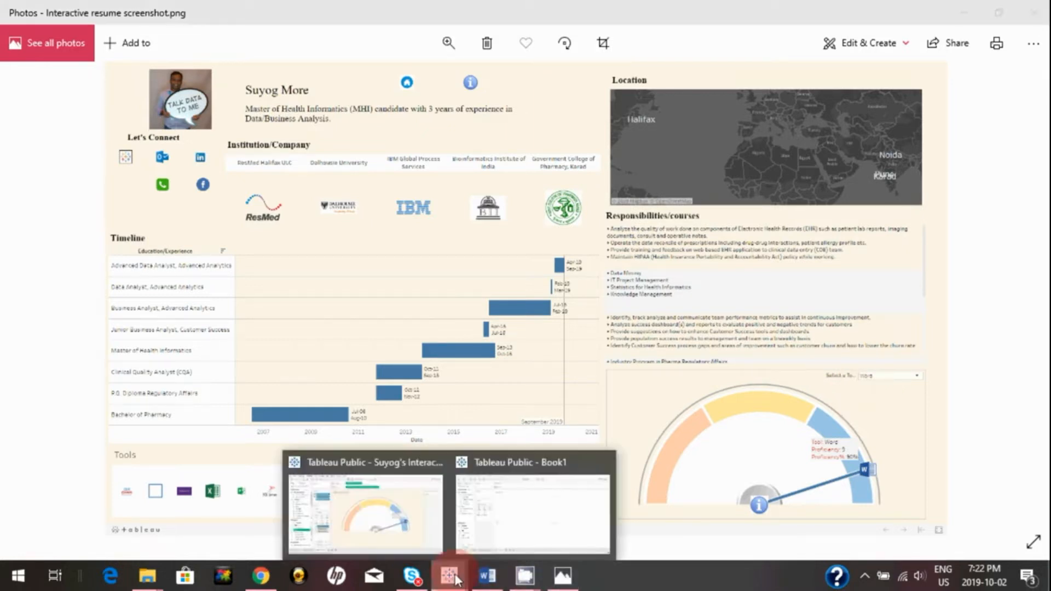
left_click(508, 517)
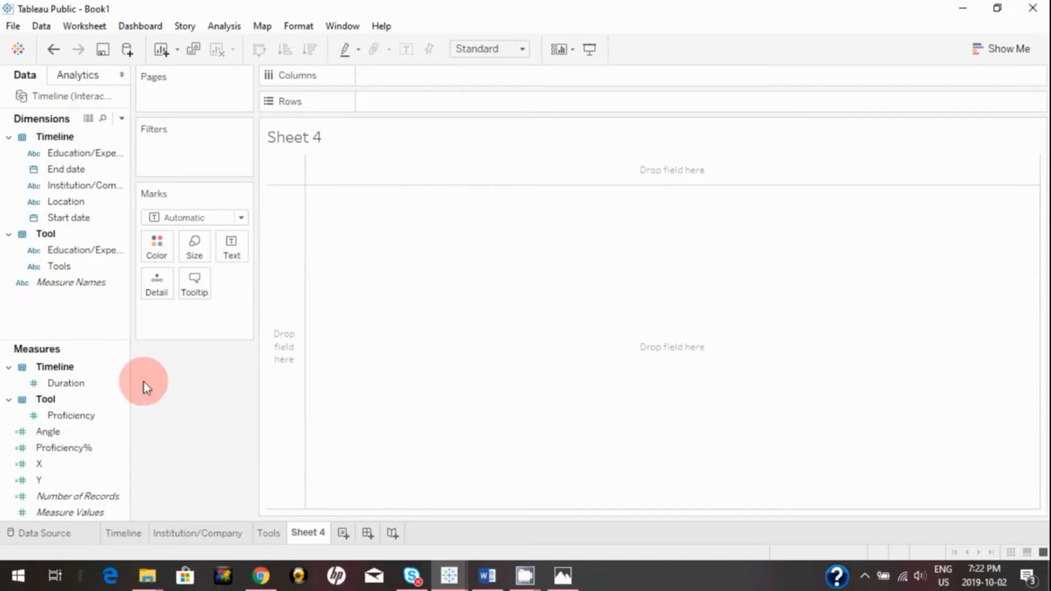
Create string parameter 'Select a tool to know the proficiency' with a value list taken from Tools.
left_click(122, 119)
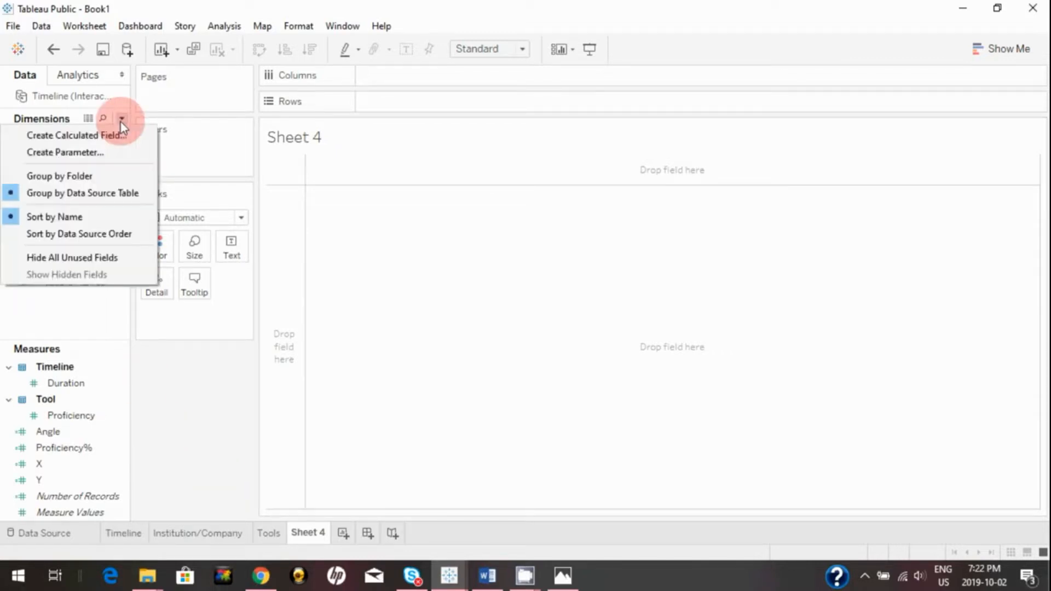
left_click(102, 161)
type("Select a tool to know the proficiency")
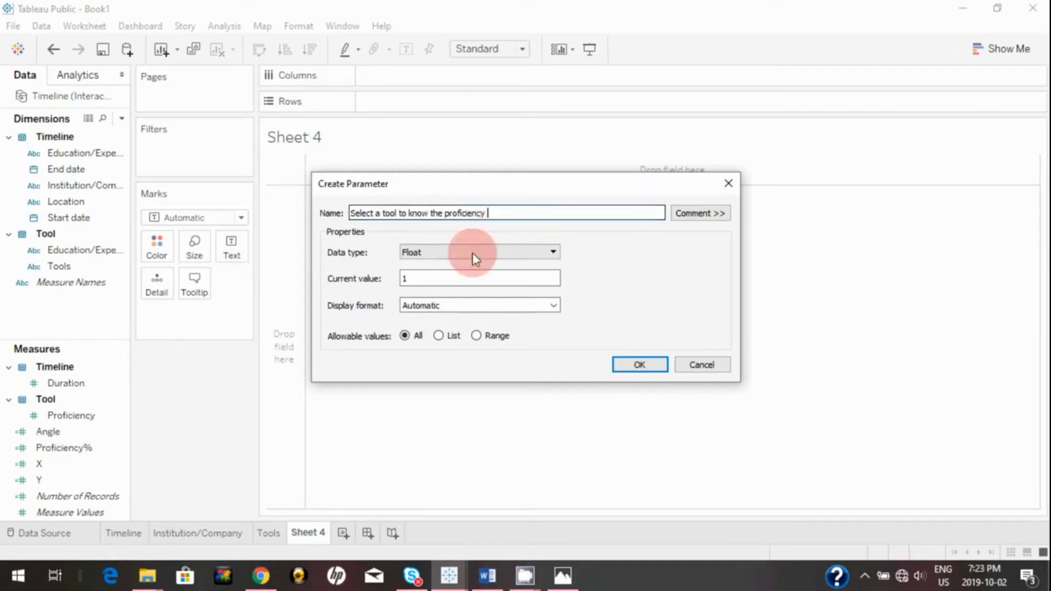
left_click(439, 335)
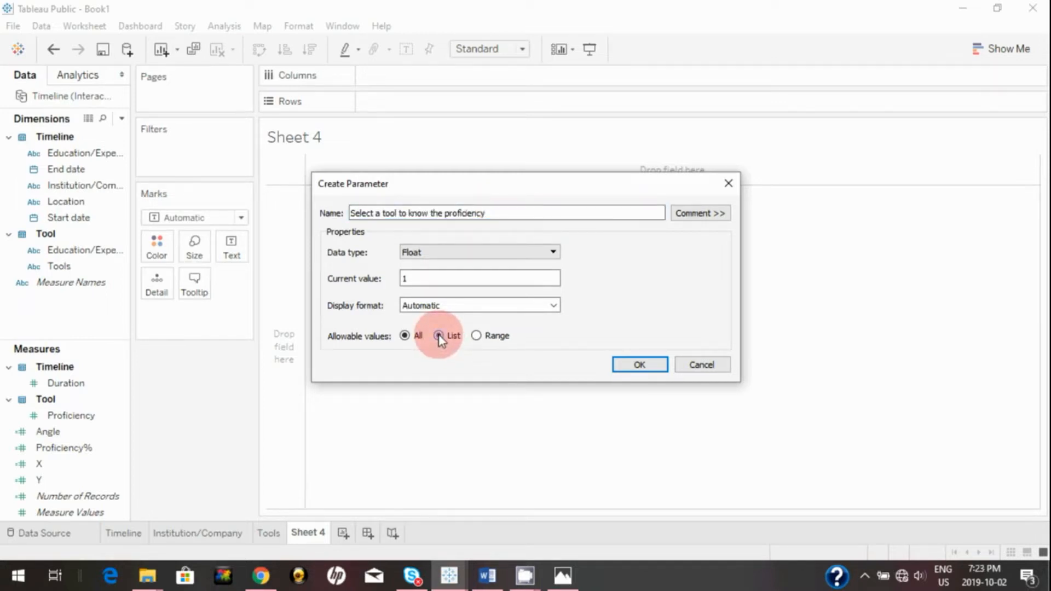
left_click(460, 256)
left_click(453, 287)
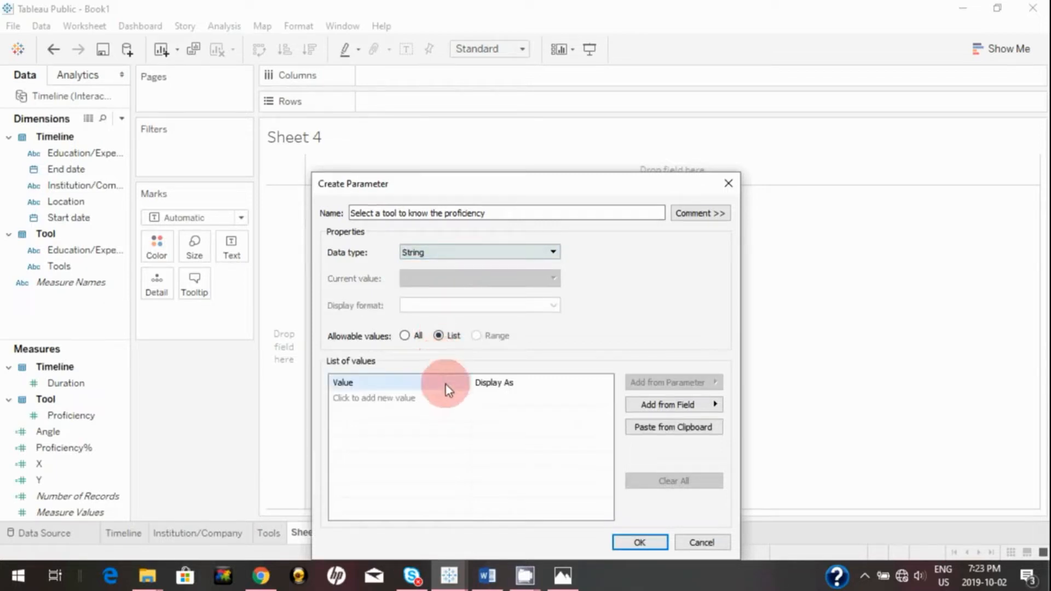
left_click(676, 405)
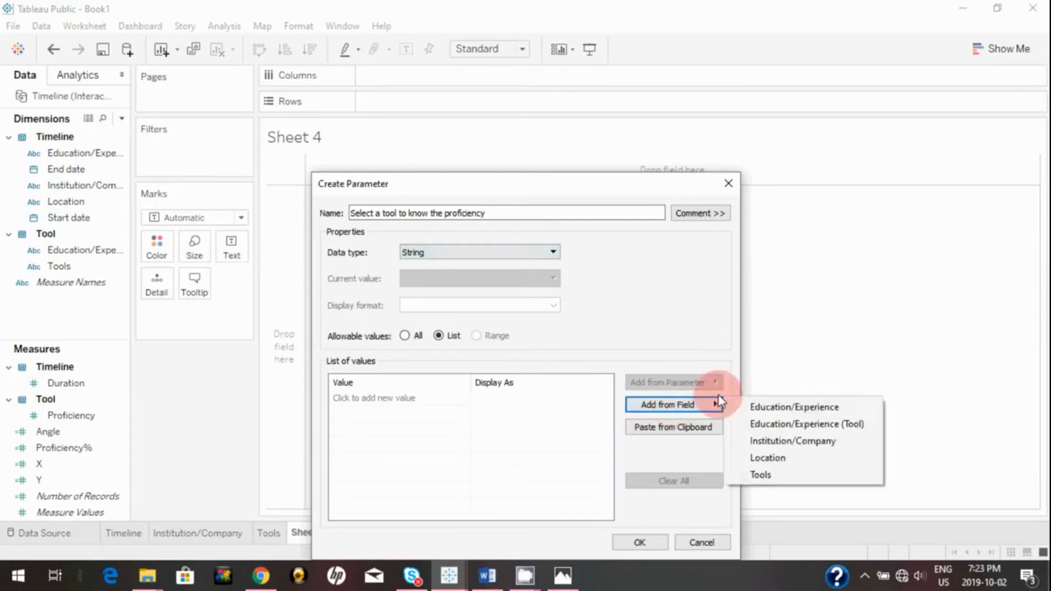
left_click(761, 476)
mouse_move(607, 464)
left_mouse_down()
mouse_move(610, 407)
mouse_move(610, 484)
left_mouse_up()
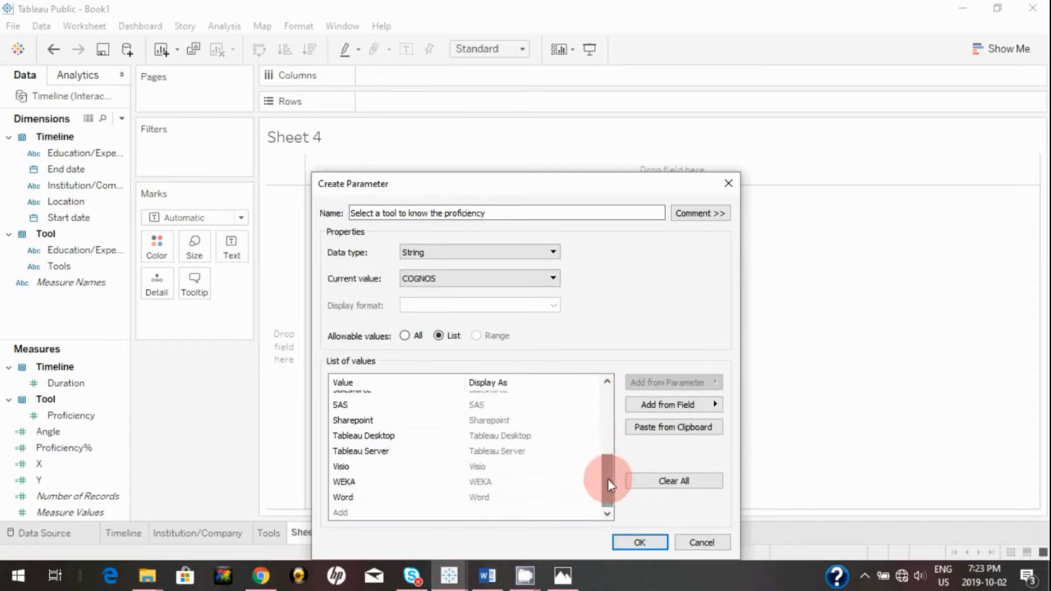
left_click(640, 542)
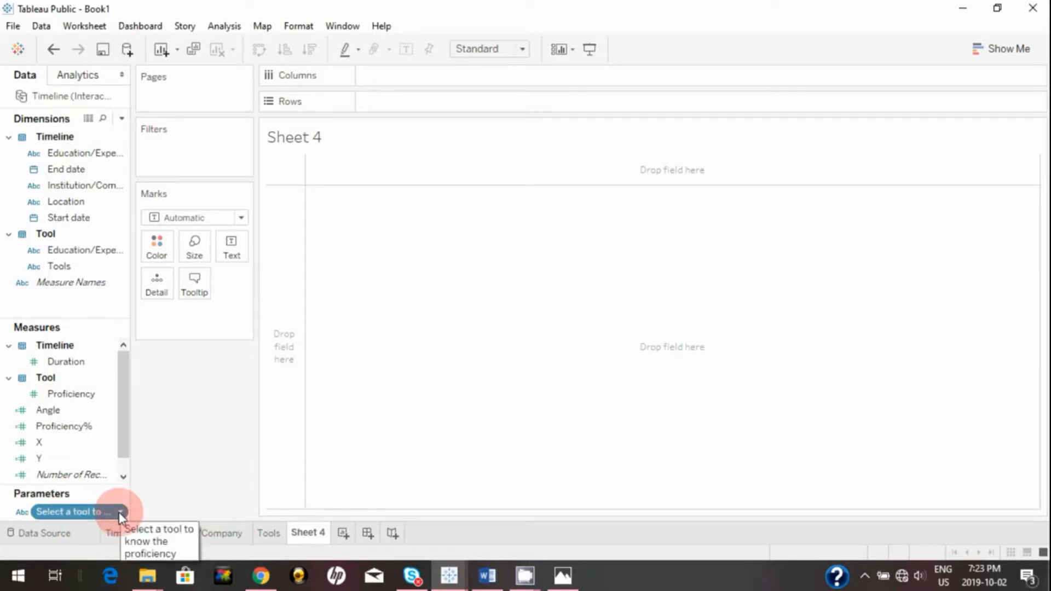
Check the new parameter's full name and open the X calculation for editing.
scroll(82, 427, "down", 1)
left_click(113, 432)
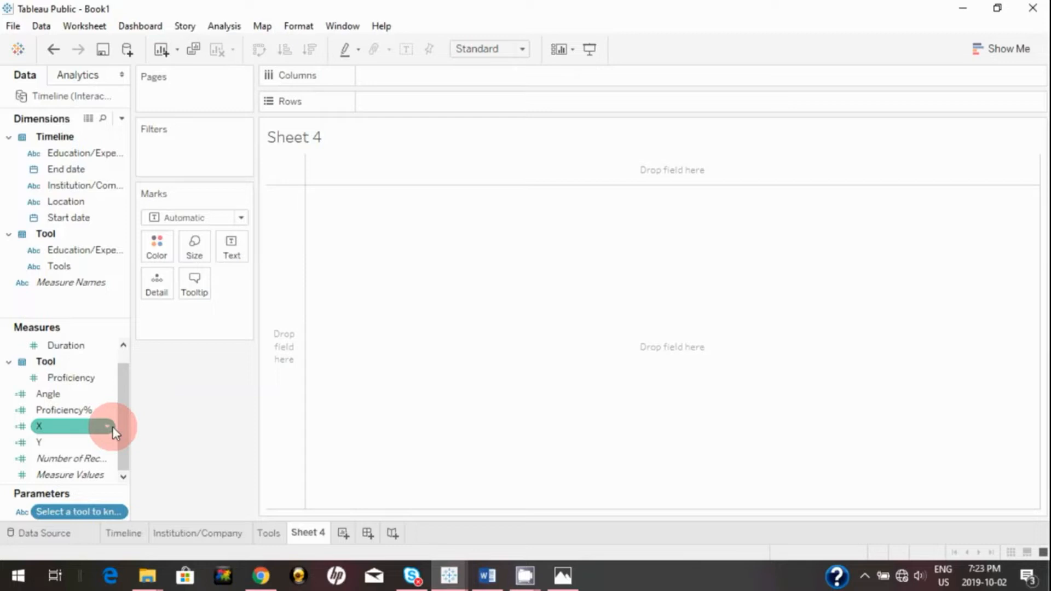
left_click(114, 514)
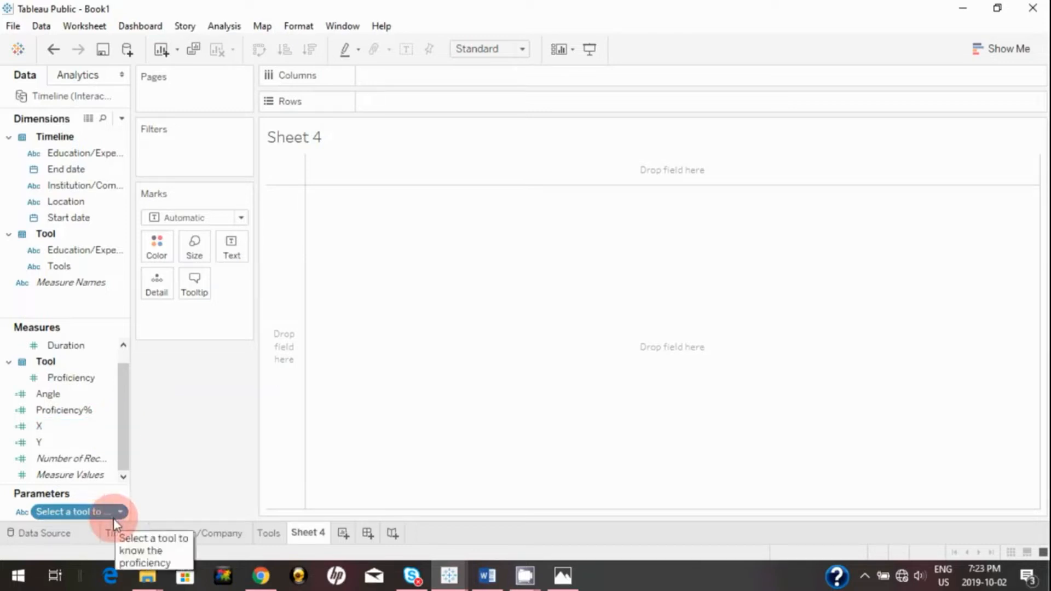
left_click(110, 459)
left_click(112, 432)
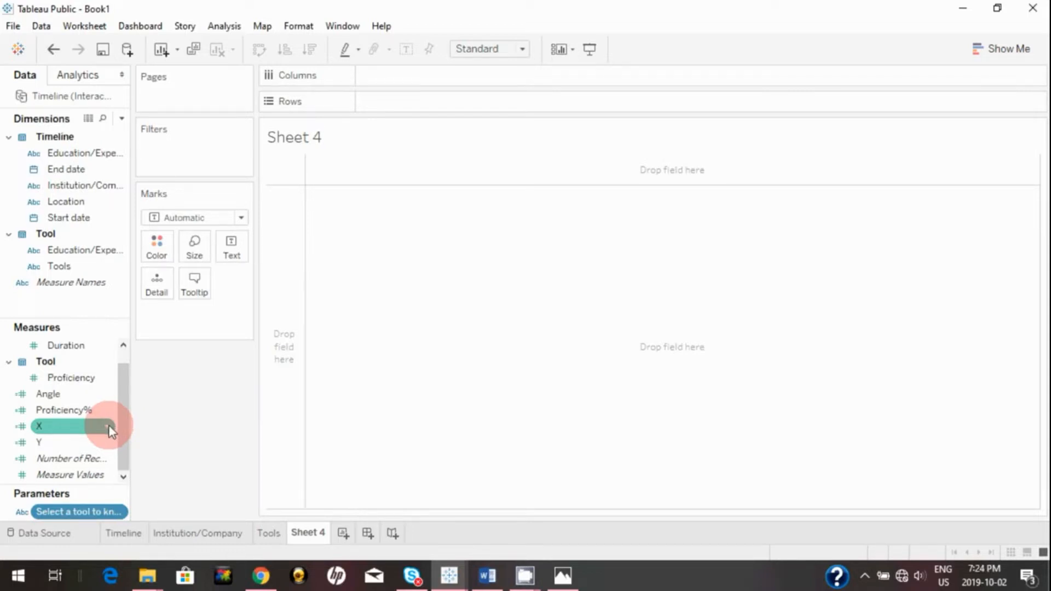
left_click(108, 425)
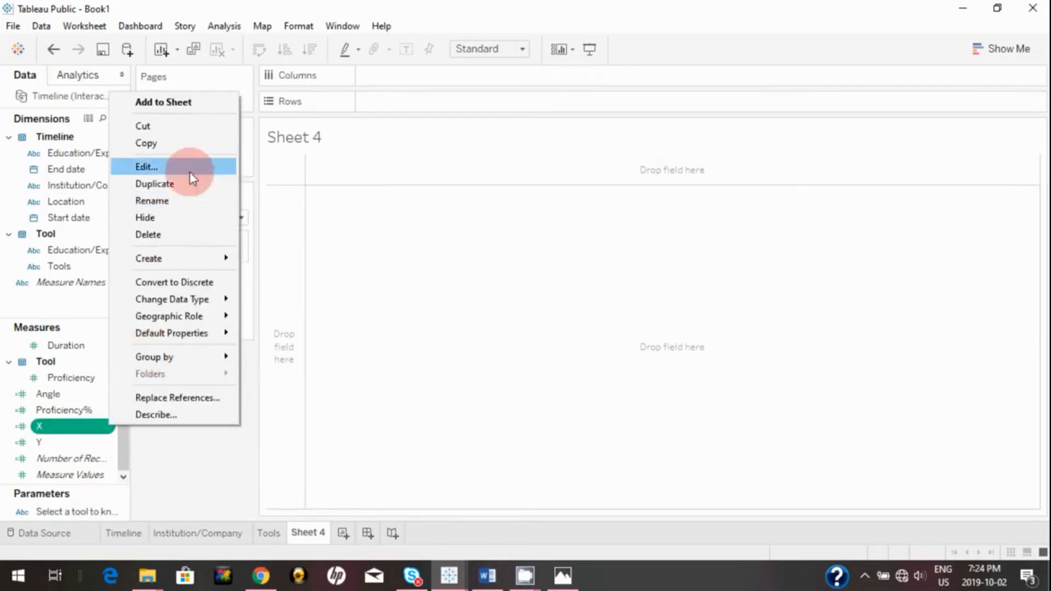
left_click(108, 427)
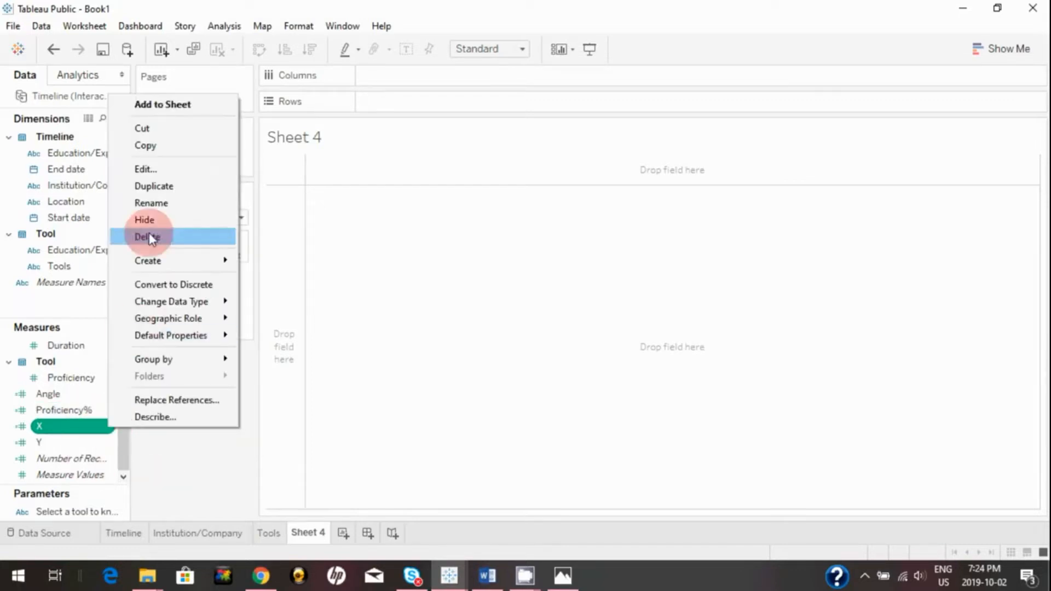
left_click(146, 168)
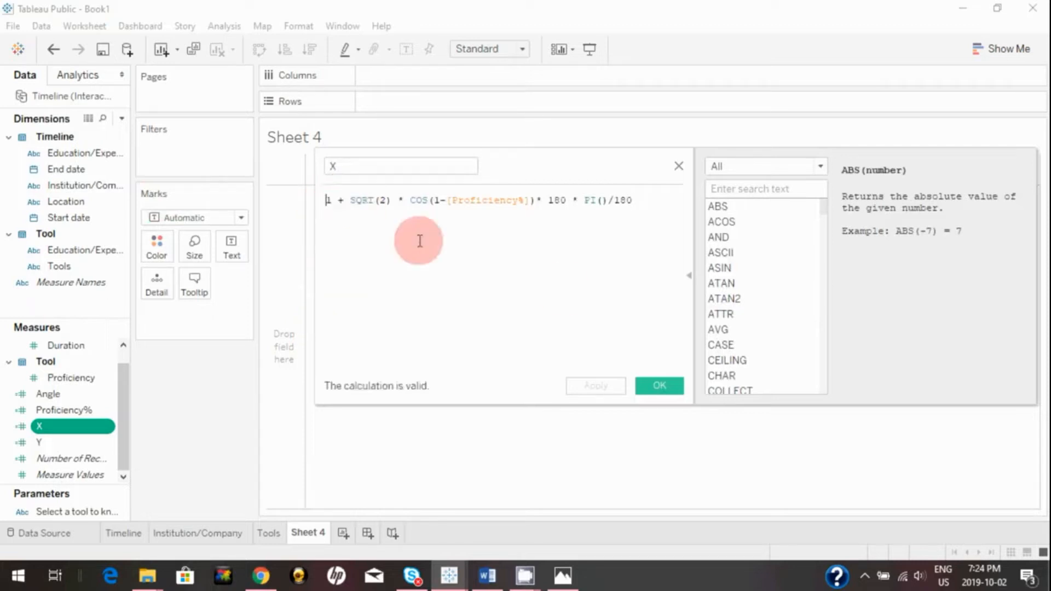
Rename X to 'X wtih parameter' and wrap its formula in IIF(ATTR([Tools])=[parameter], …, 1).
left_click(423, 163)
type("wtih parameter")
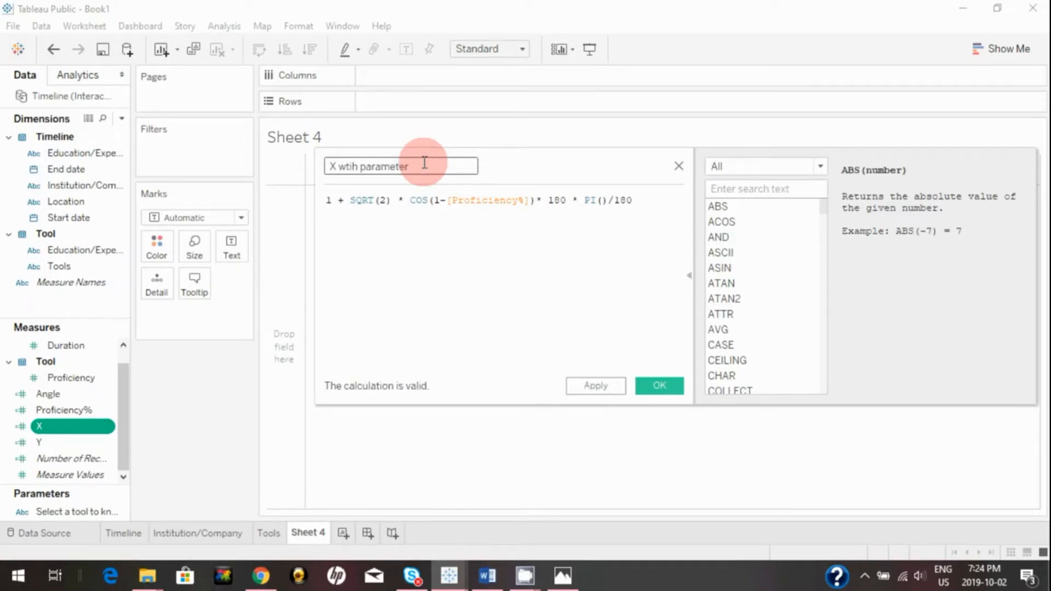
left_click(328, 200)
key("Return")
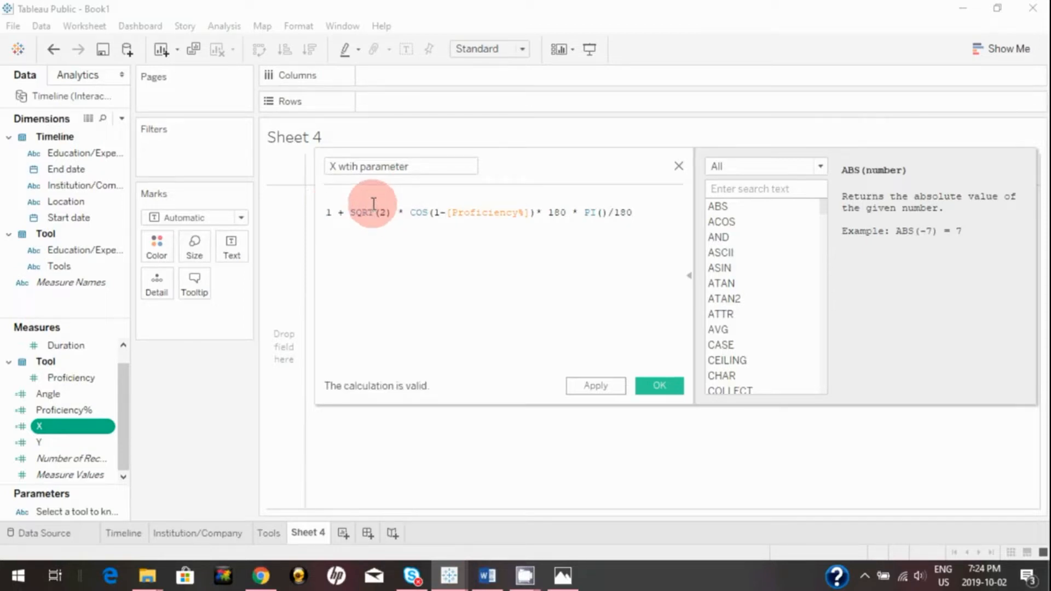
type("II")
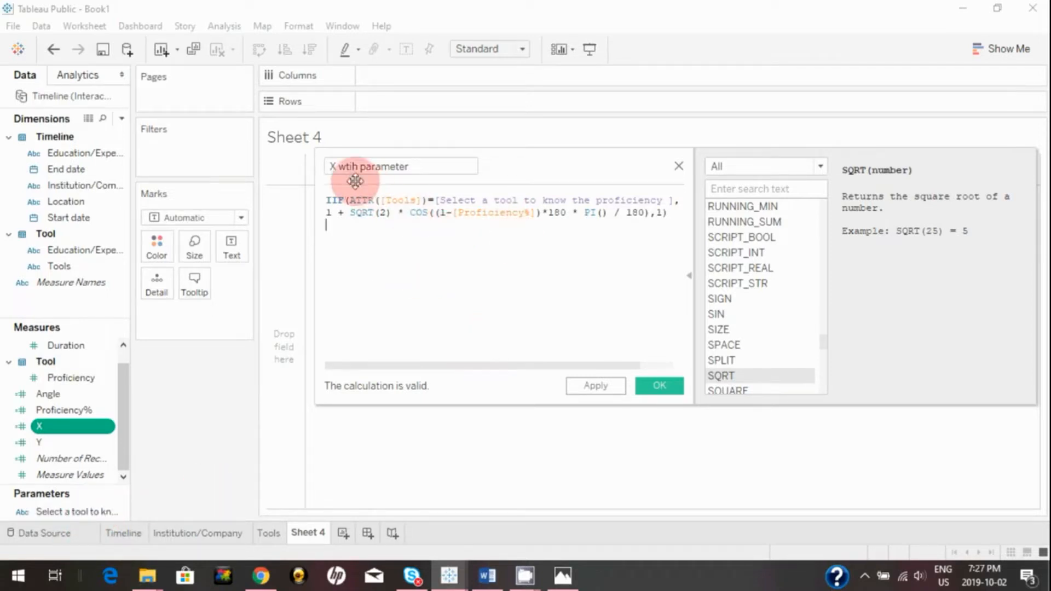
left_click(601, 391)
left_click_drag(679, 199, 287, 192)
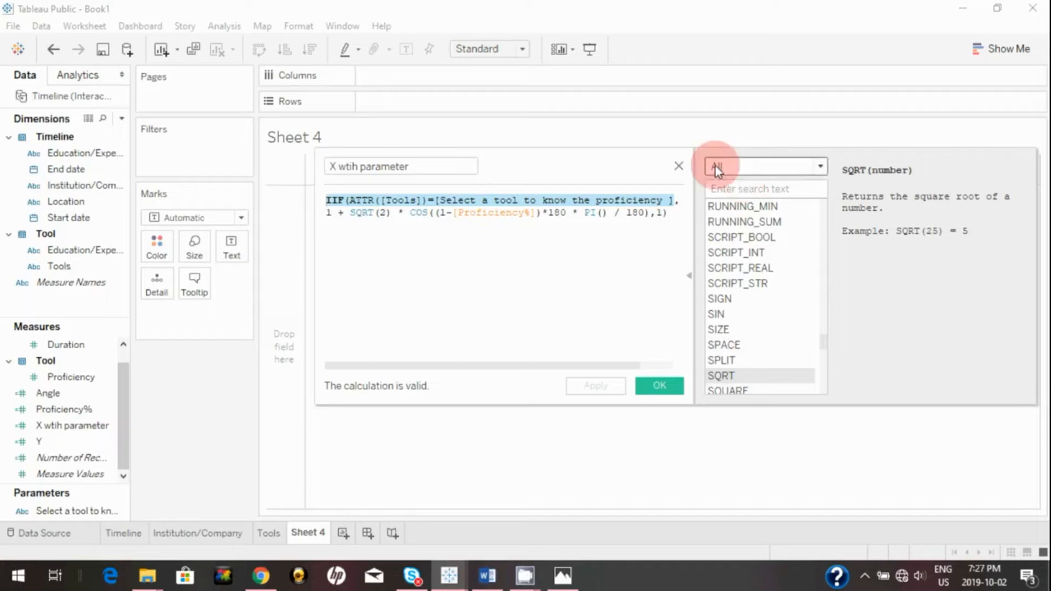
left_click(679, 166)
Rename Y to 'Y with parameter' with the matching IIF formula on the selected tool.
left_click(88, 441)
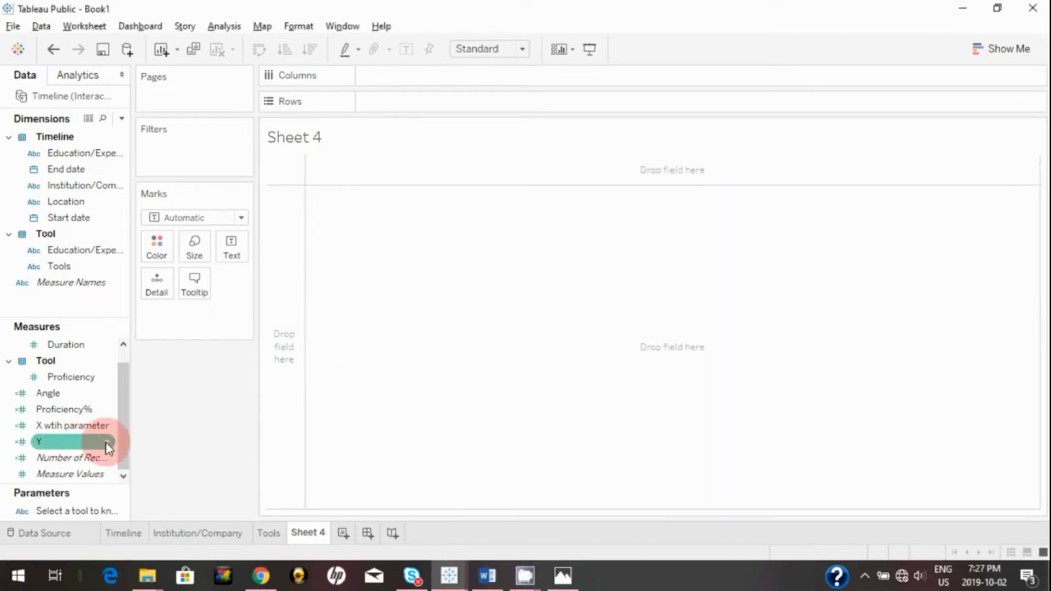
left_click(106, 442)
left_click(181, 185)
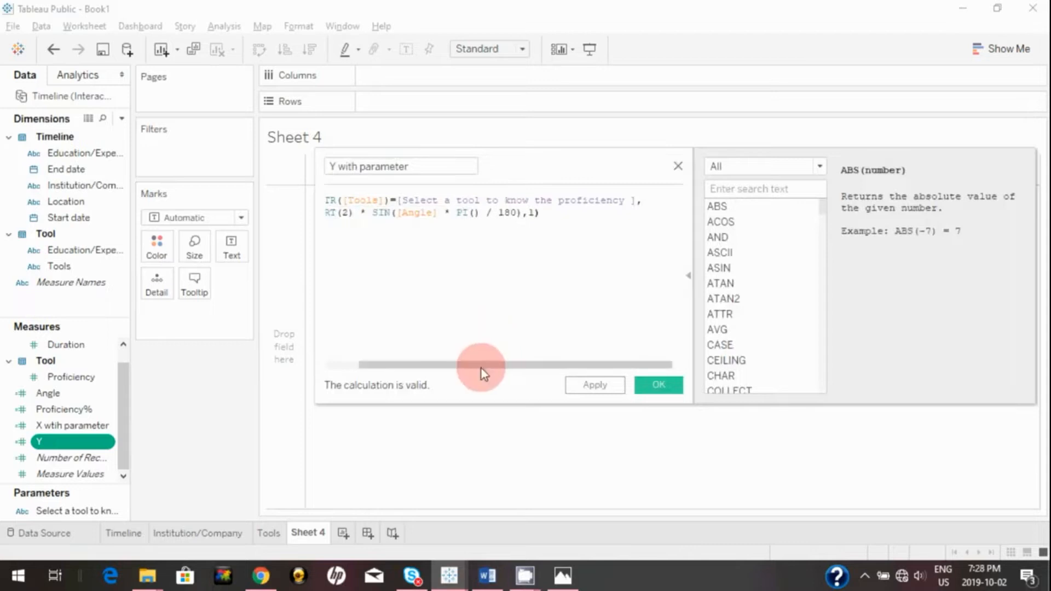
scroll(466, 373, "right", 2)
scroll(450, 378, "left", 2)
left_click(594, 386)
left_click(659, 385)
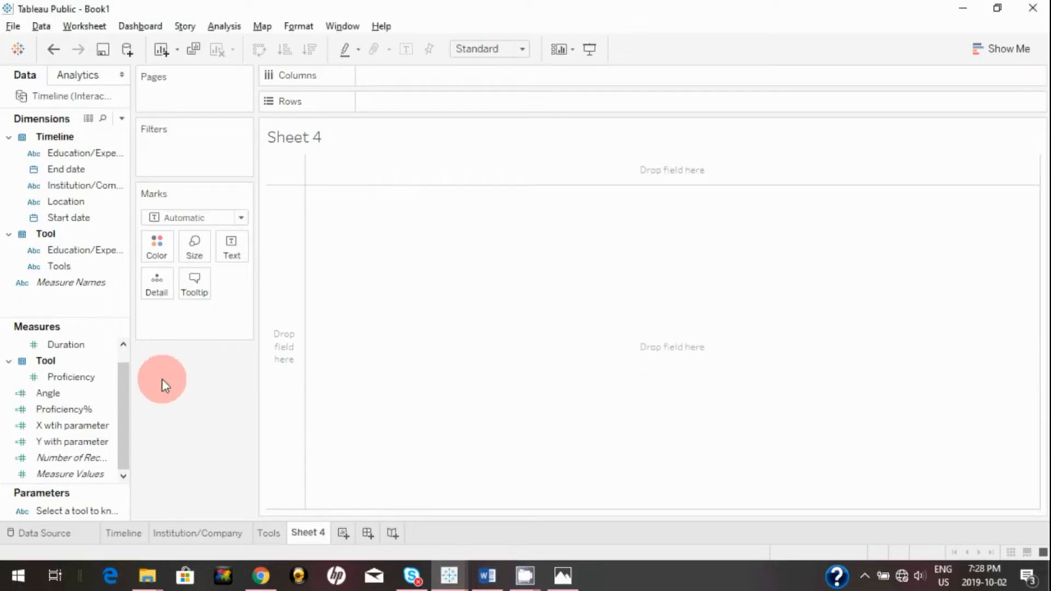
Put X wtih parameter on Columns, Y with parameter on Rows, and Tools on the marks.
left_click_drag(82, 425, 425, 74)
mouse_move(22, 441)
left_mouse_down()
mouse_move(414, 261)
mouse_move(437, 213)
mouse_move(421, 106)
mouse_move(404, 103)
left_mouse_up()
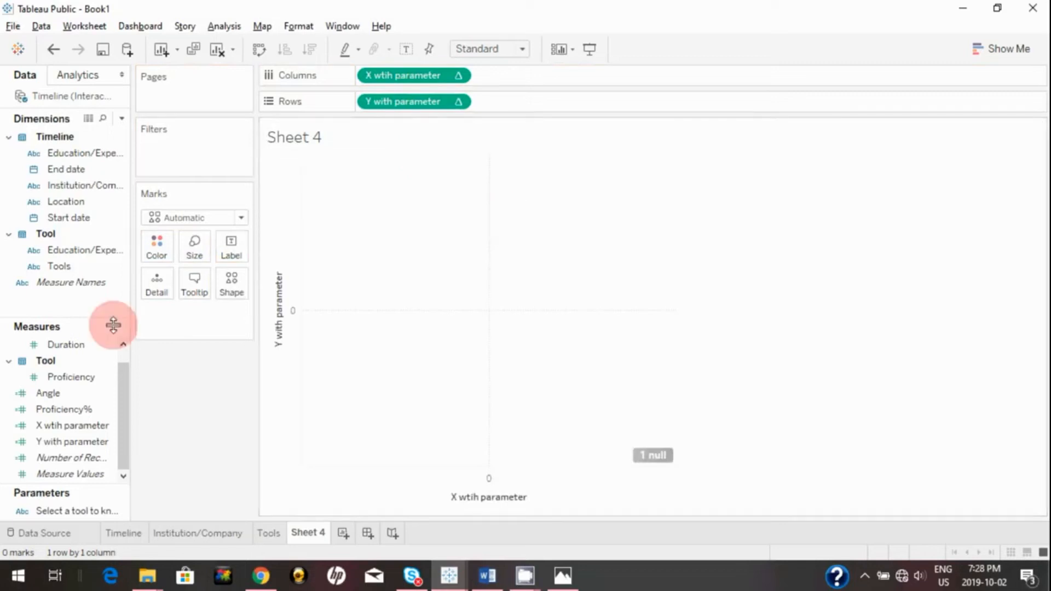
left_click(66, 266)
mouse_move(64, 259)
left_mouse_down()
mouse_move(153, 286)
mouse_move(146, 274)
left_mouse_up()
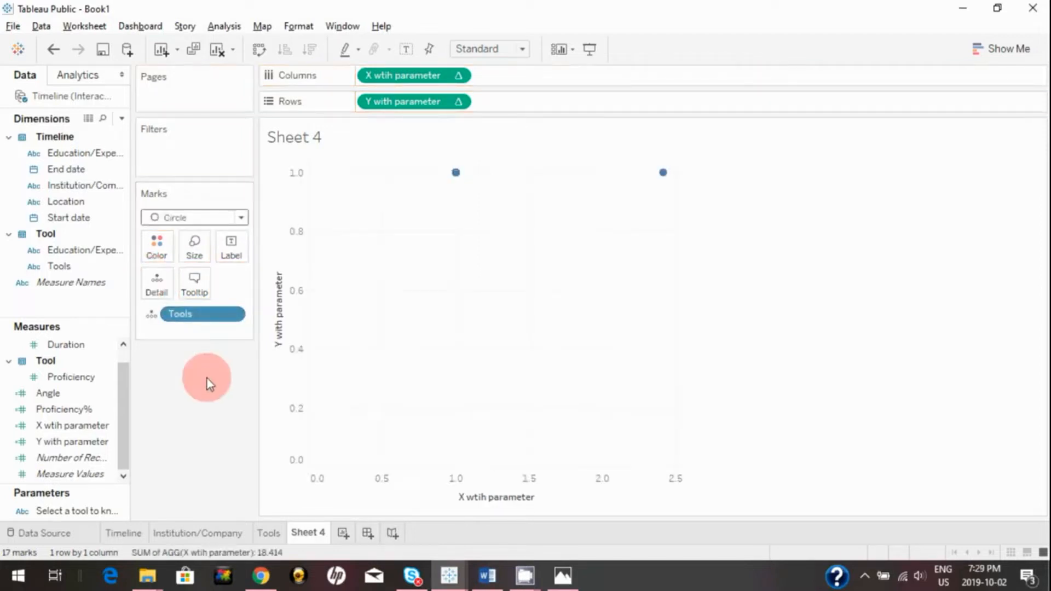
Compute both X and Y along Tools and change the mark type from Circle to Line.
left_click(458, 76)
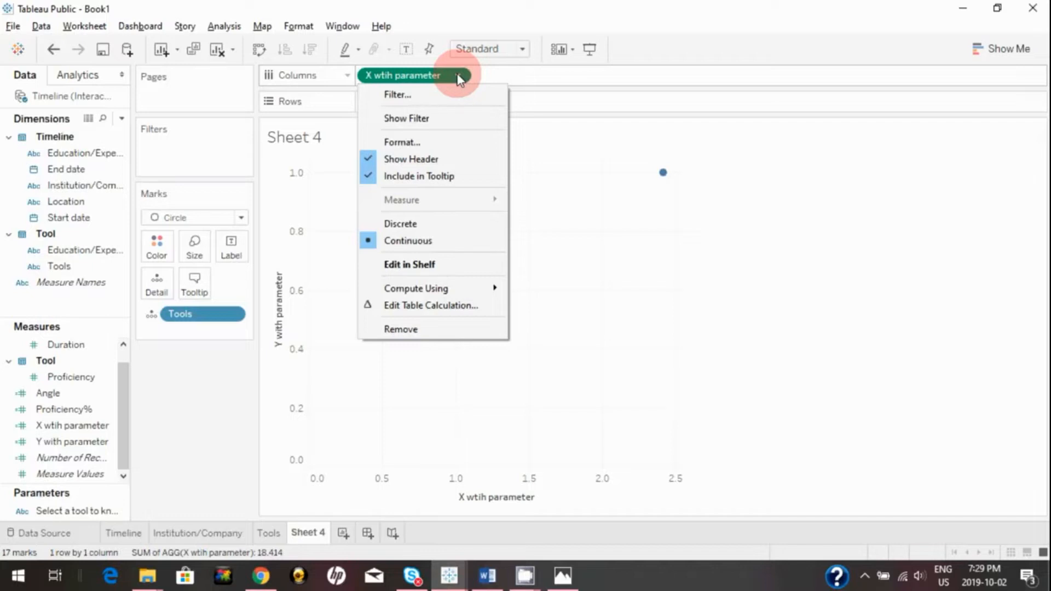
mouse_move(473, 290)
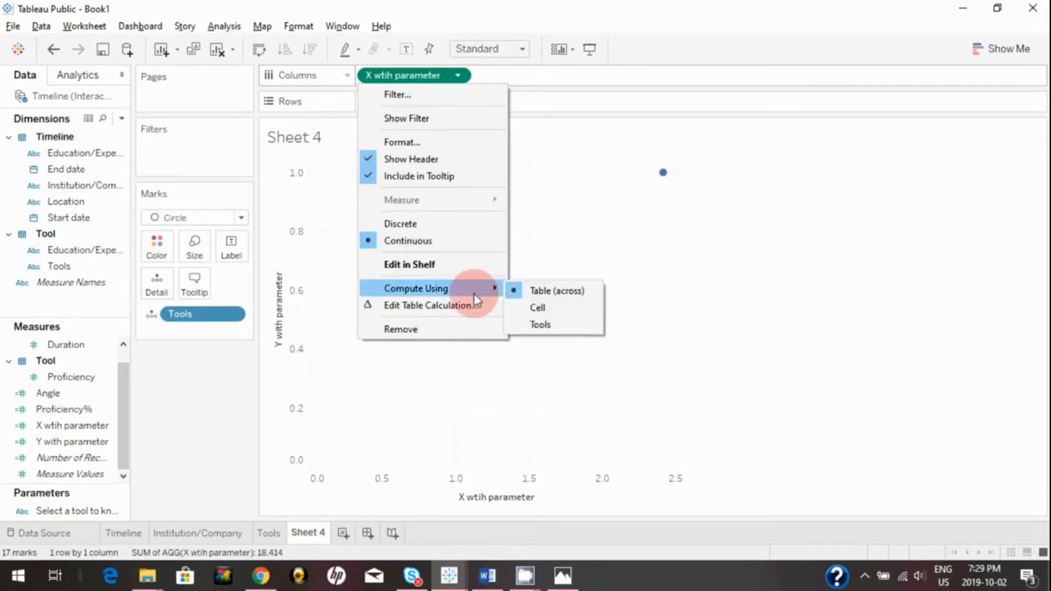
left_click(534, 326)
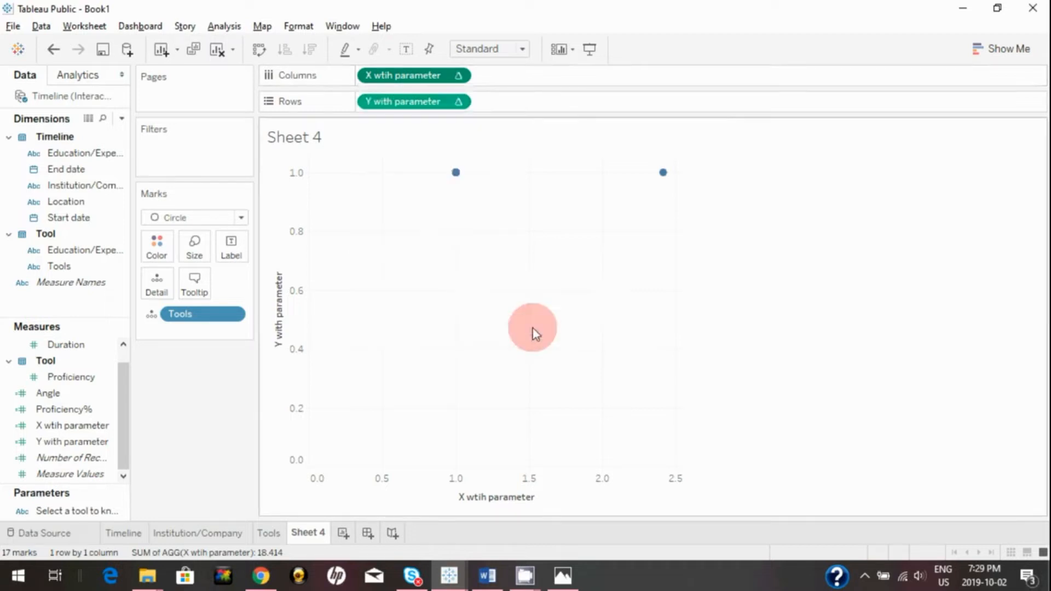
left_click(457, 102)
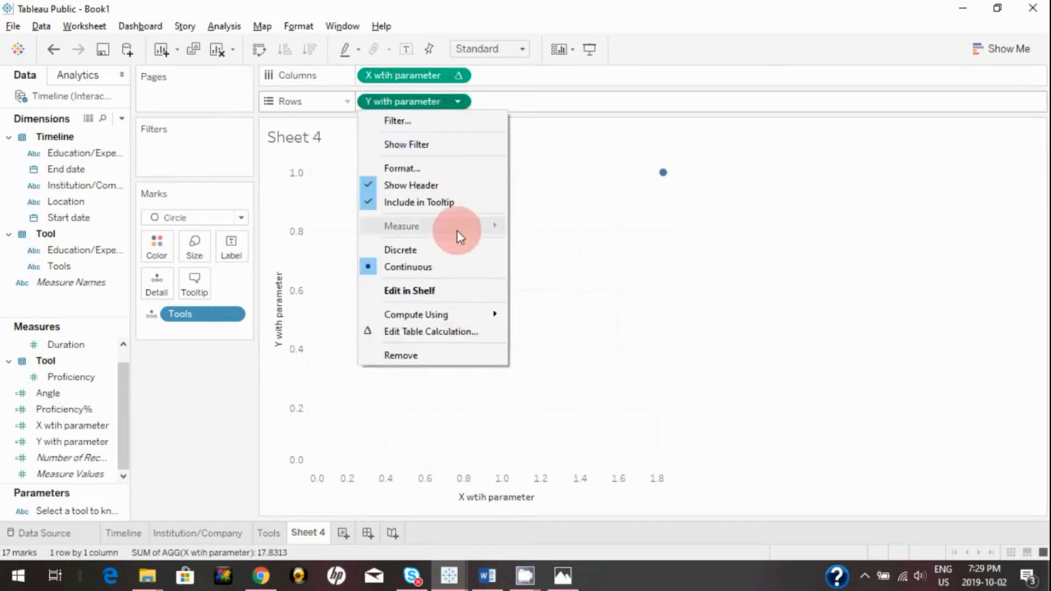
mouse_move(460, 314)
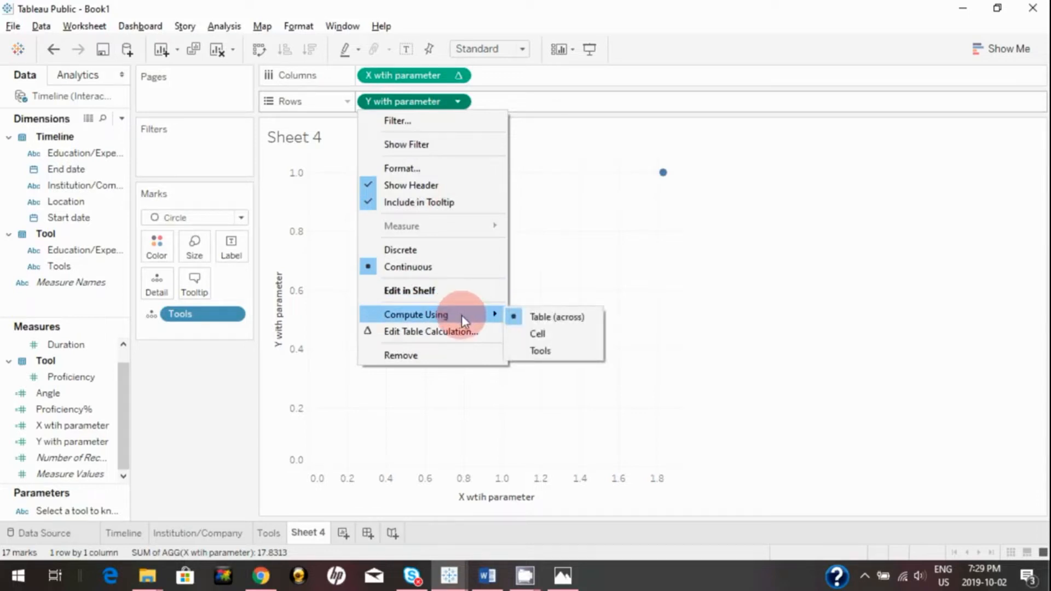
left_click(534, 350)
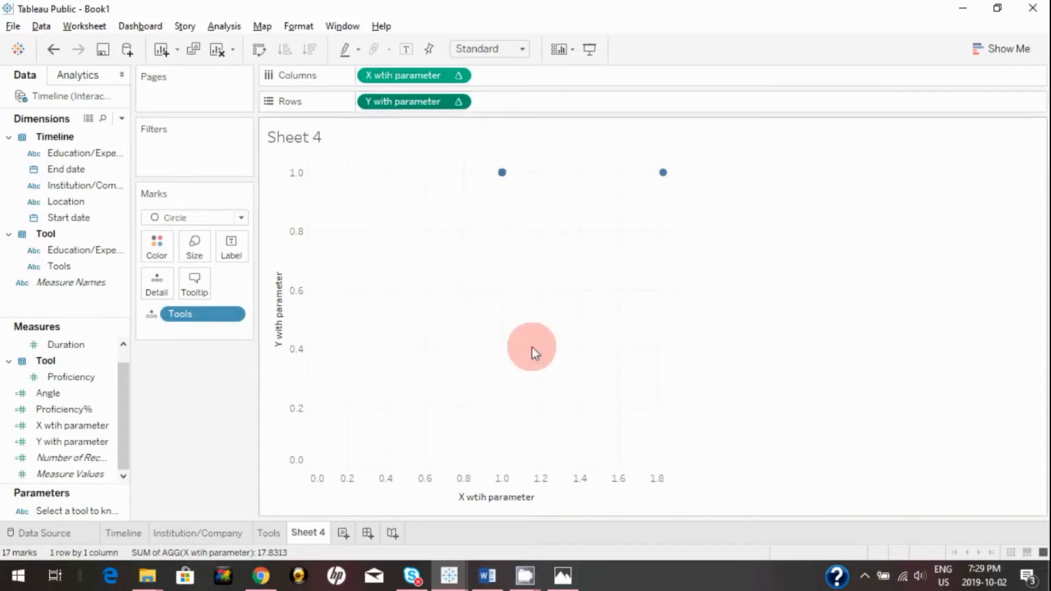
left_click(186, 219)
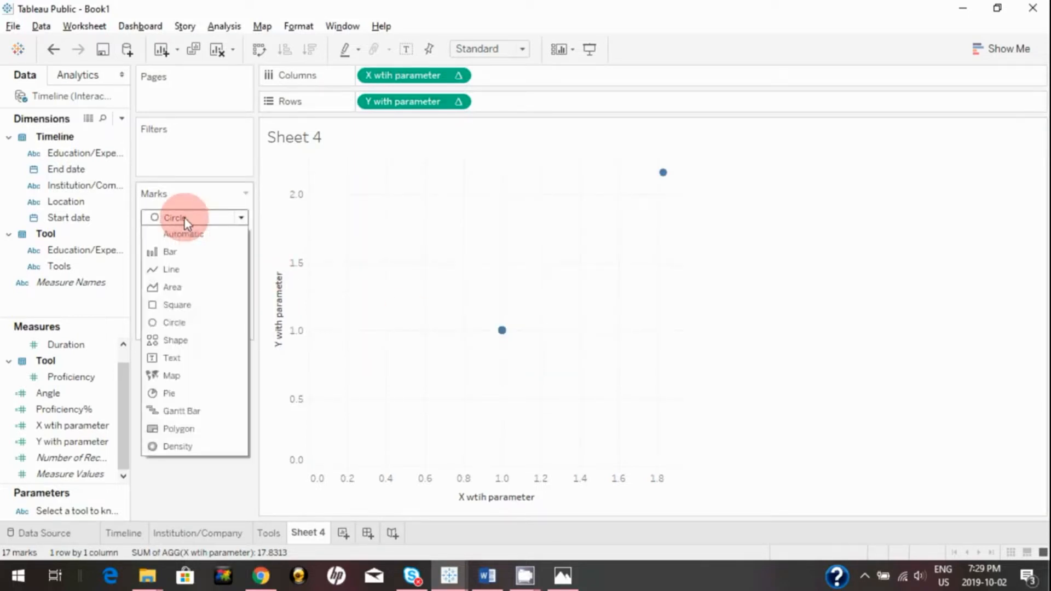
left_click(188, 274)
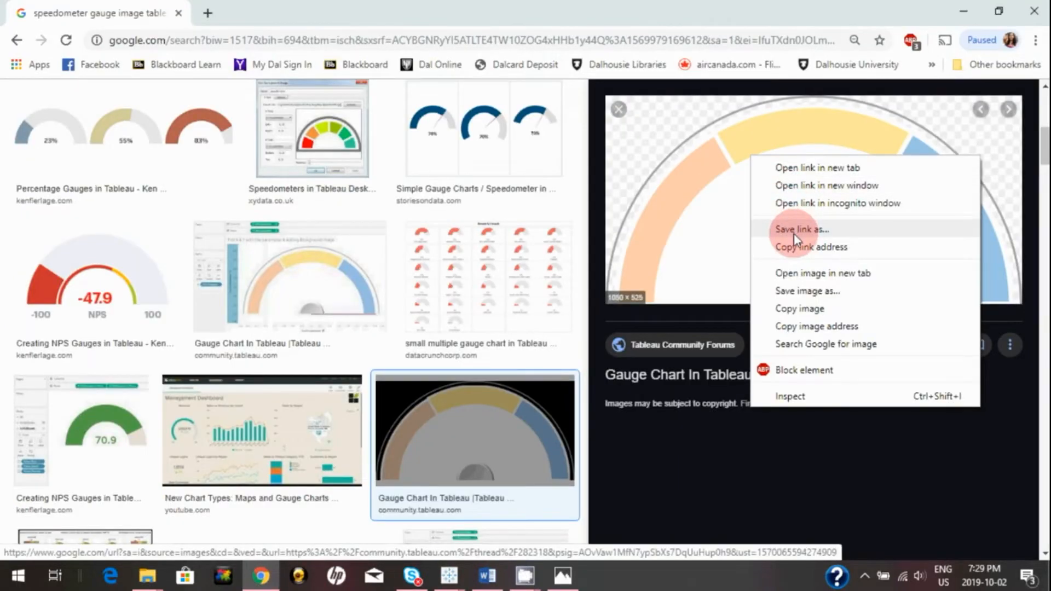
Close the stray Chrome tab, save the gauge chart image, and return to Tableau Public.
left_click(660, 231)
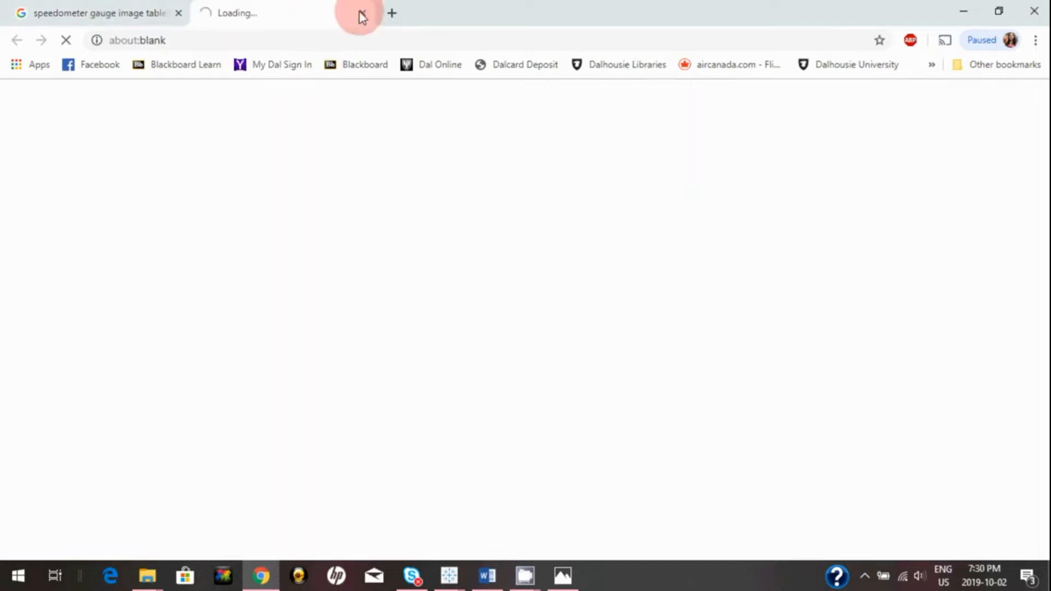
left_click(363, 16)
right_click(726, 141)
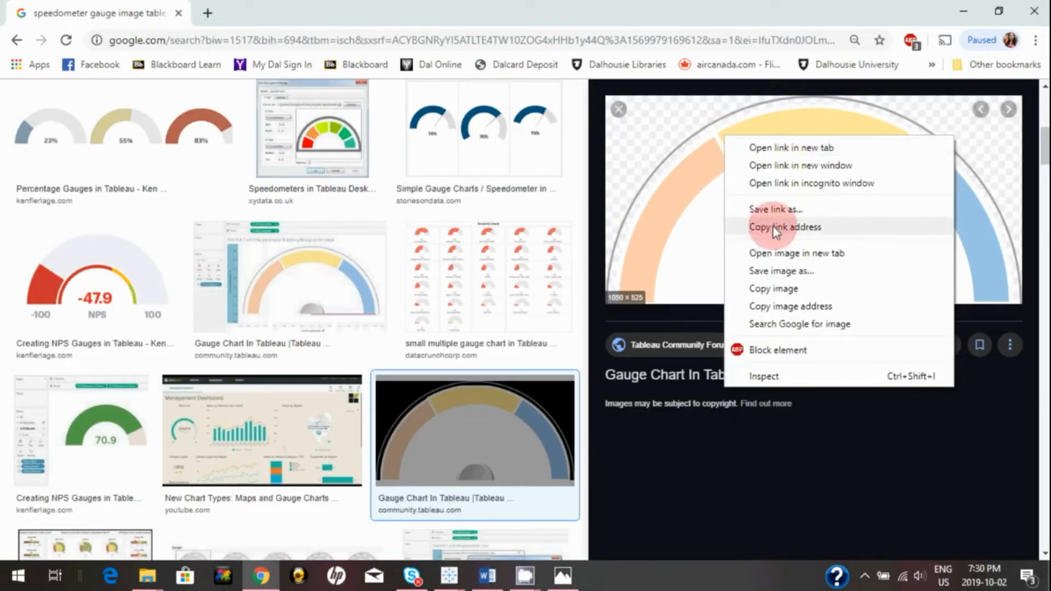
left_click(780, 269)
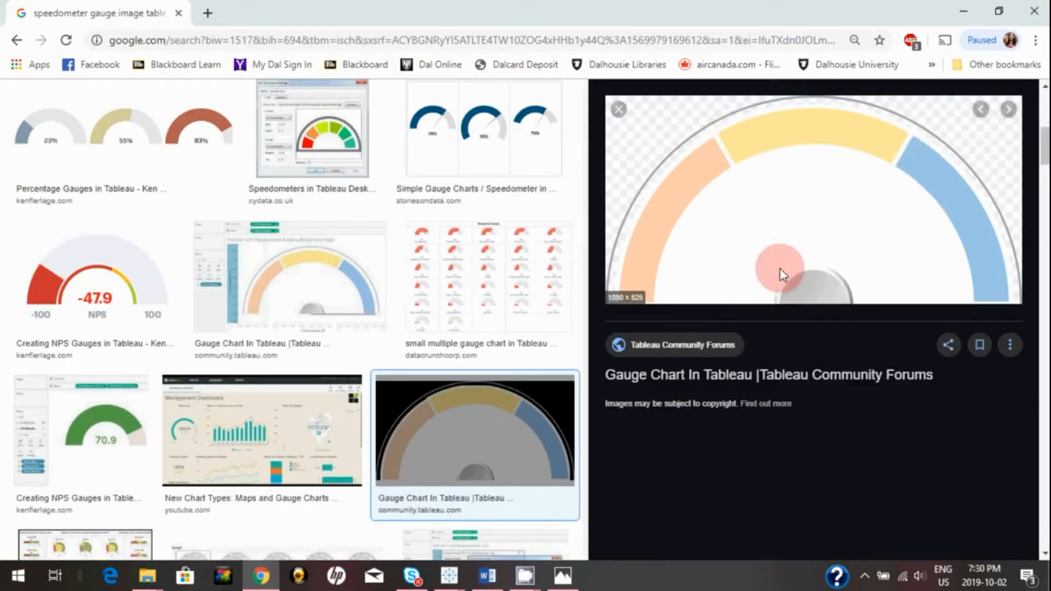
left_click(448, 244)
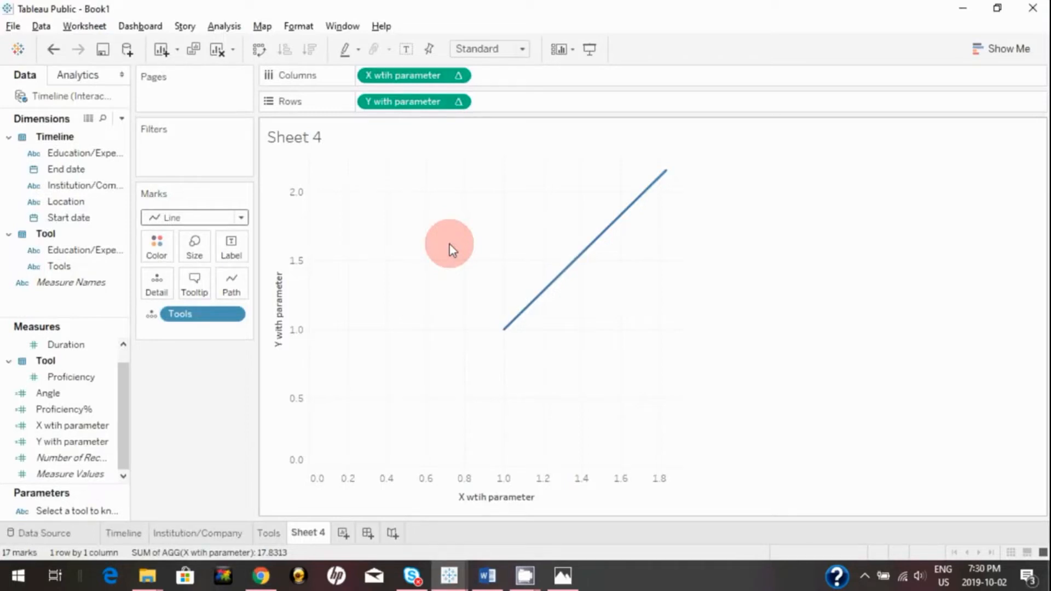
Add image15.png as a background image for Sheet 4's data source.
left_click(262, 26)
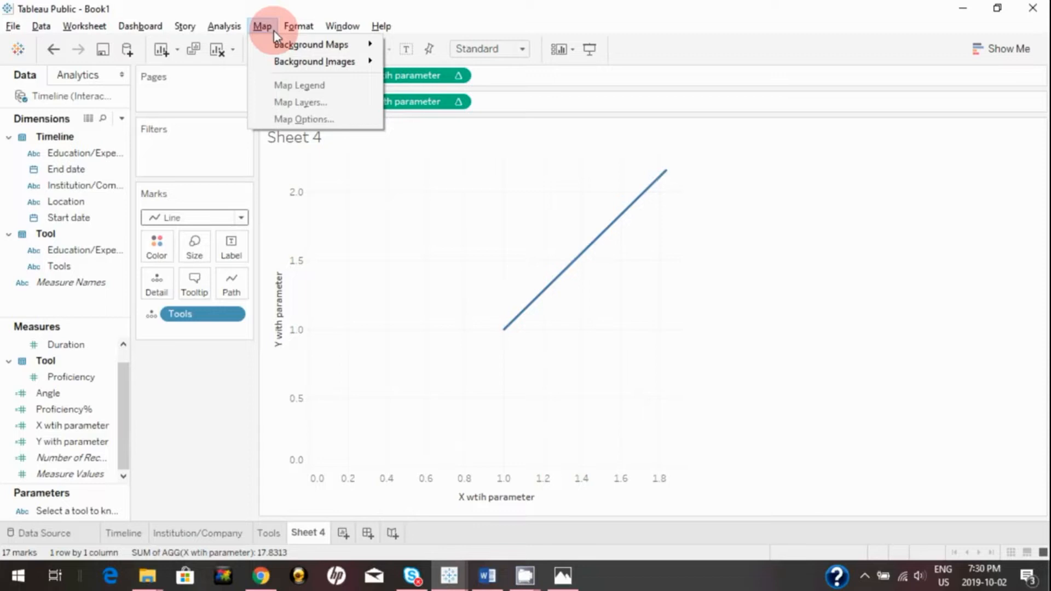
left_click(294, 62)
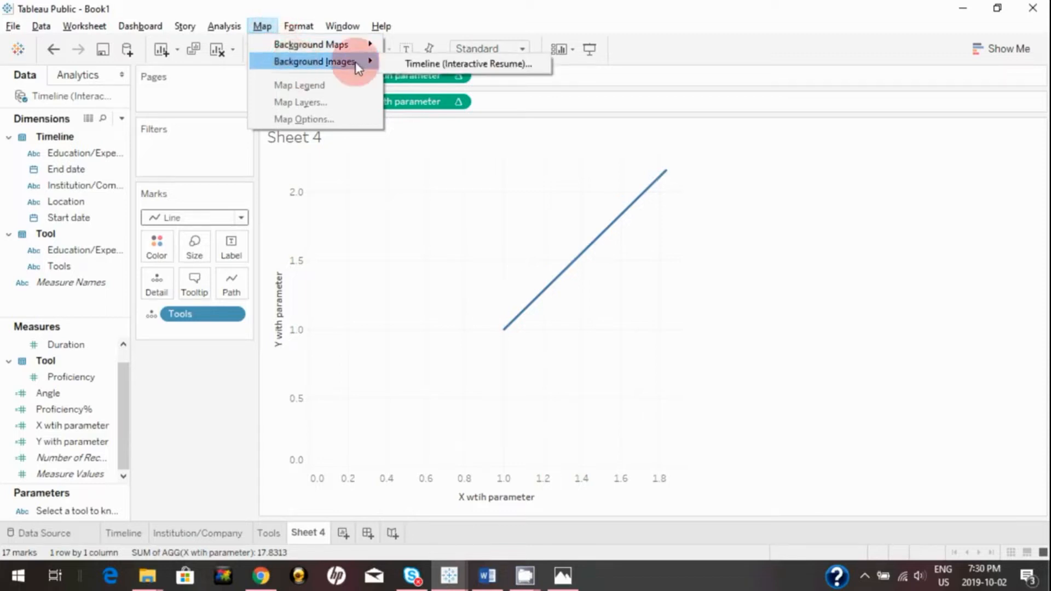
left_click(433, 64)
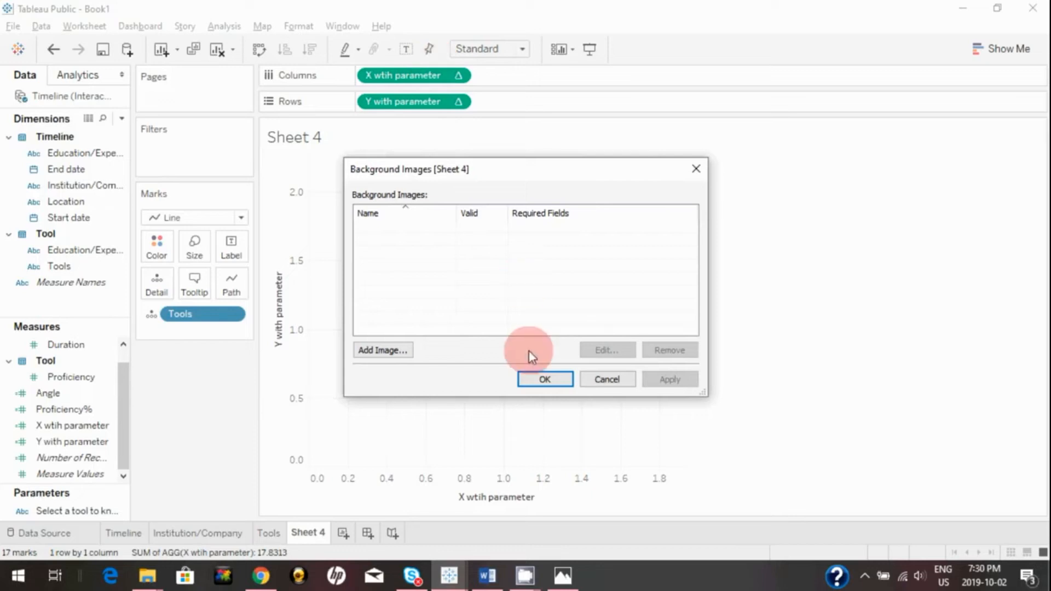
left_click(384, 356)
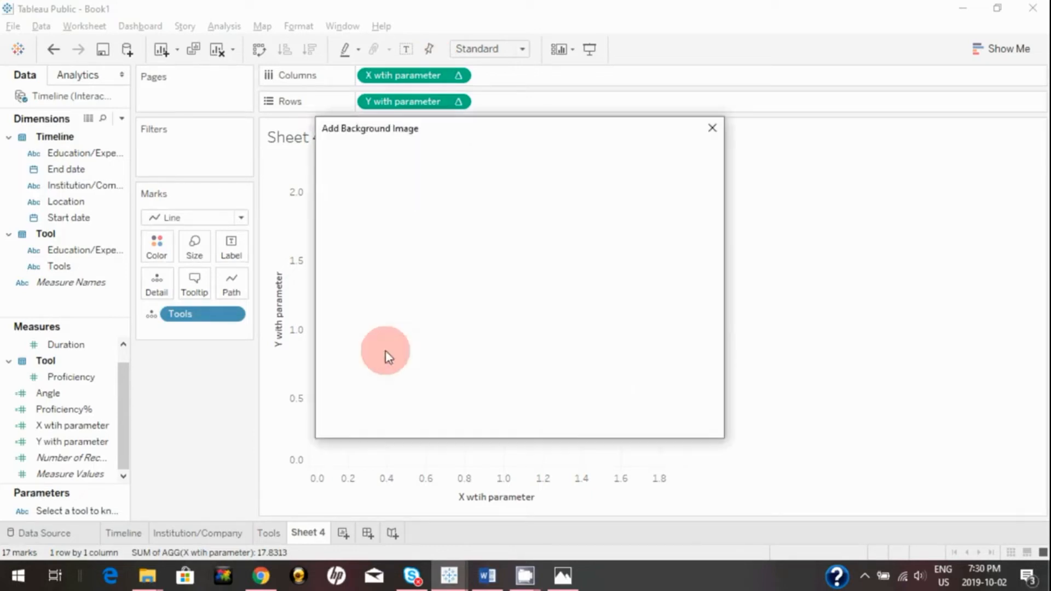
left_click(668, 202)
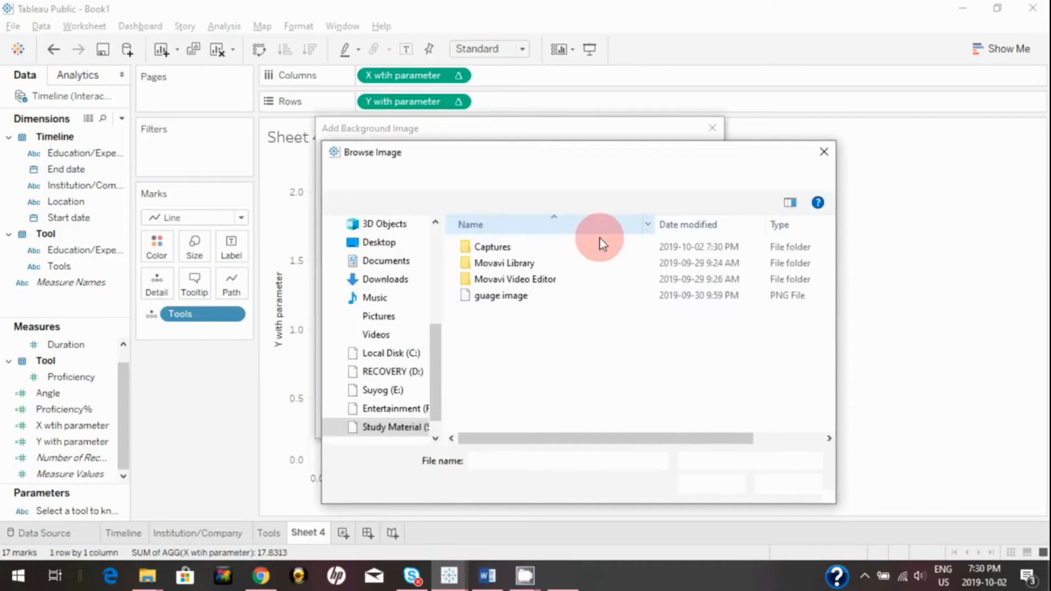
double_click(491, 396)
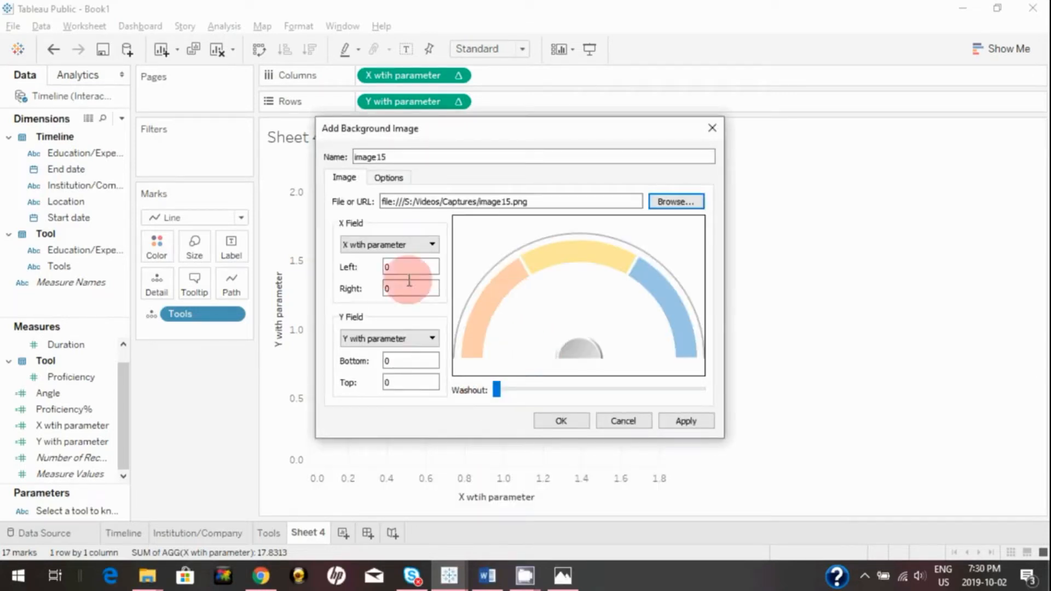
Position the gauge image at Left -0.5, Right 2.5, Bottom 1, Top 2.5 and confirm.
left_click(404, 268)
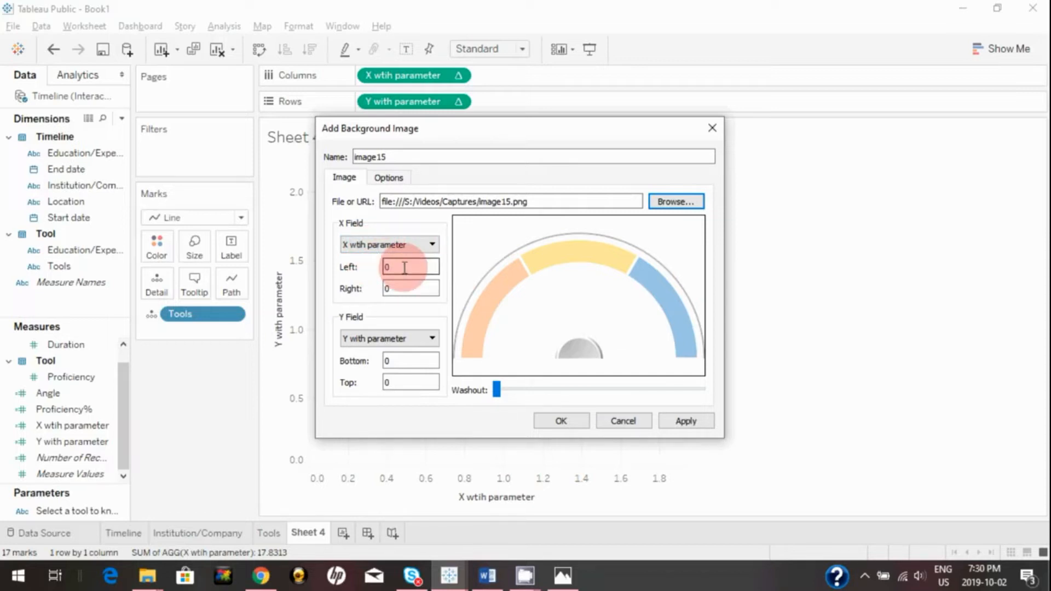
key("BackSpace")
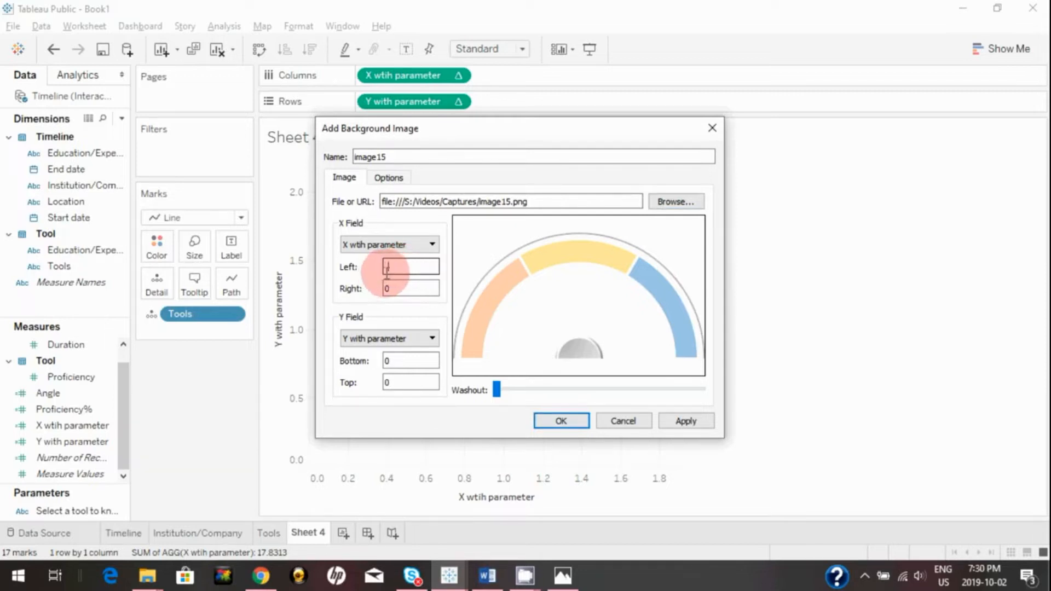
type("0.5")
left_click_drag(401, 285, 359, 304)
type("2.5")
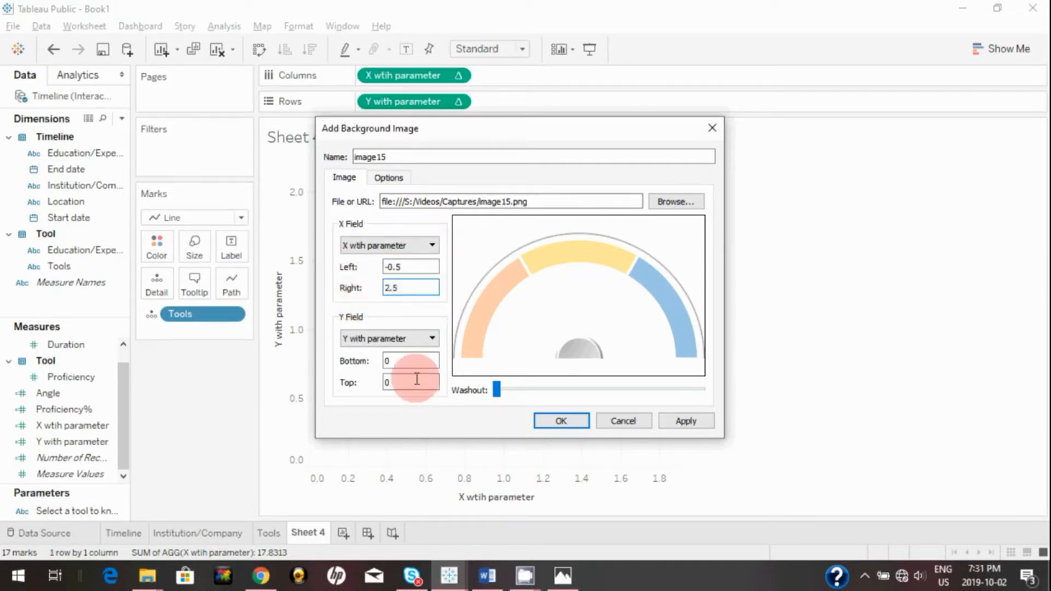
left_click_drag(410, 363, 379, 367)
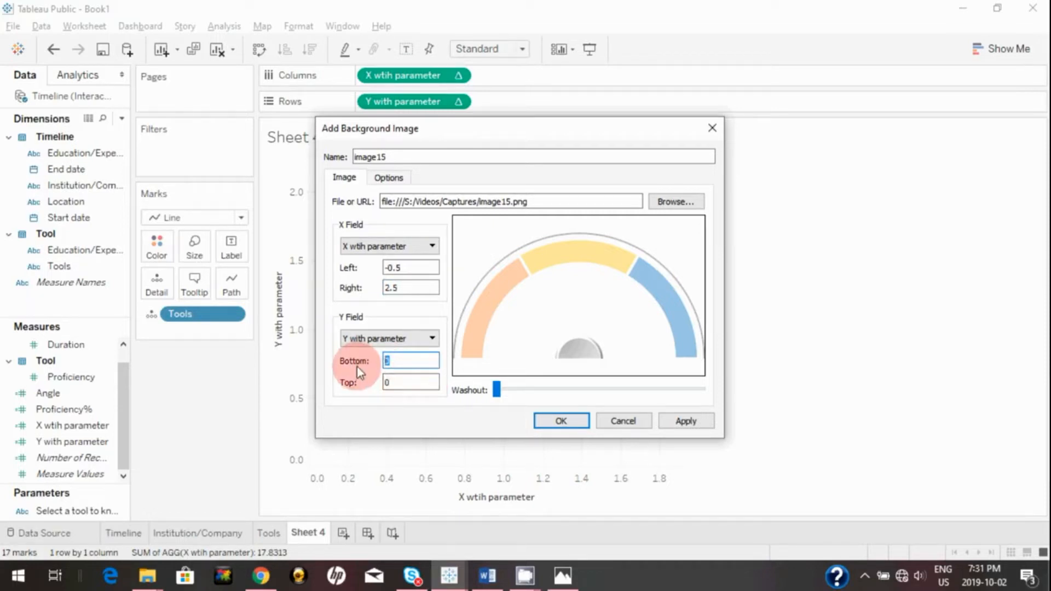
type("1")
key("Tab")
type("2")
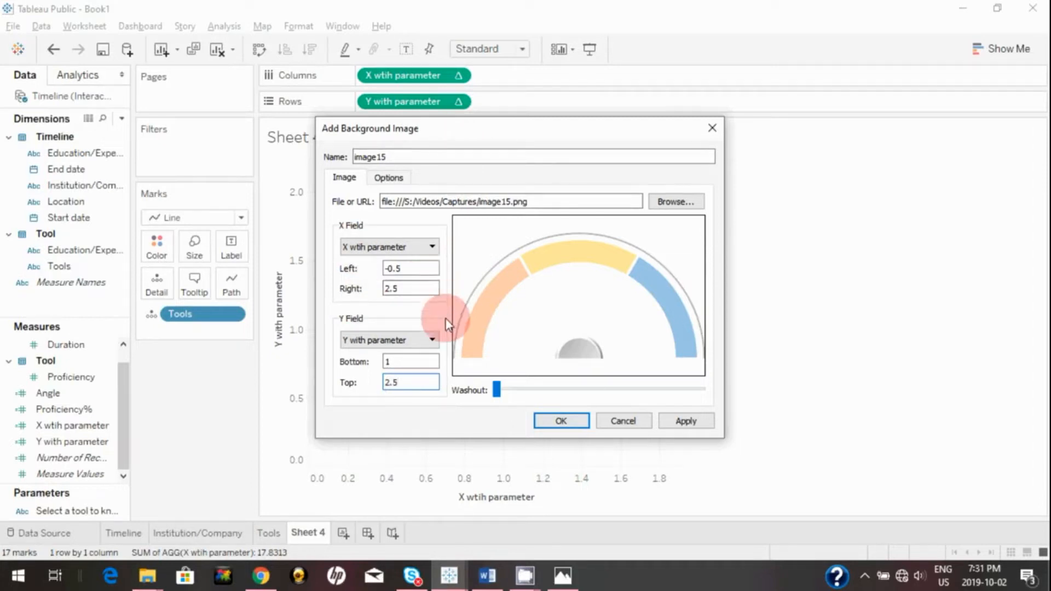
left_click(684, 418)
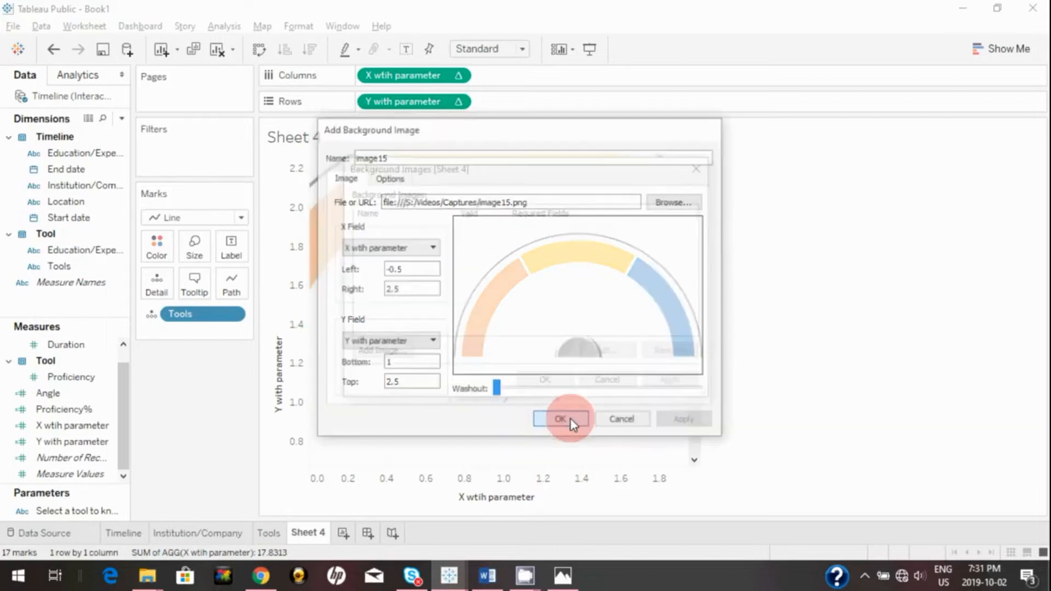
left_click(563, 421)
left_click(546, 380)
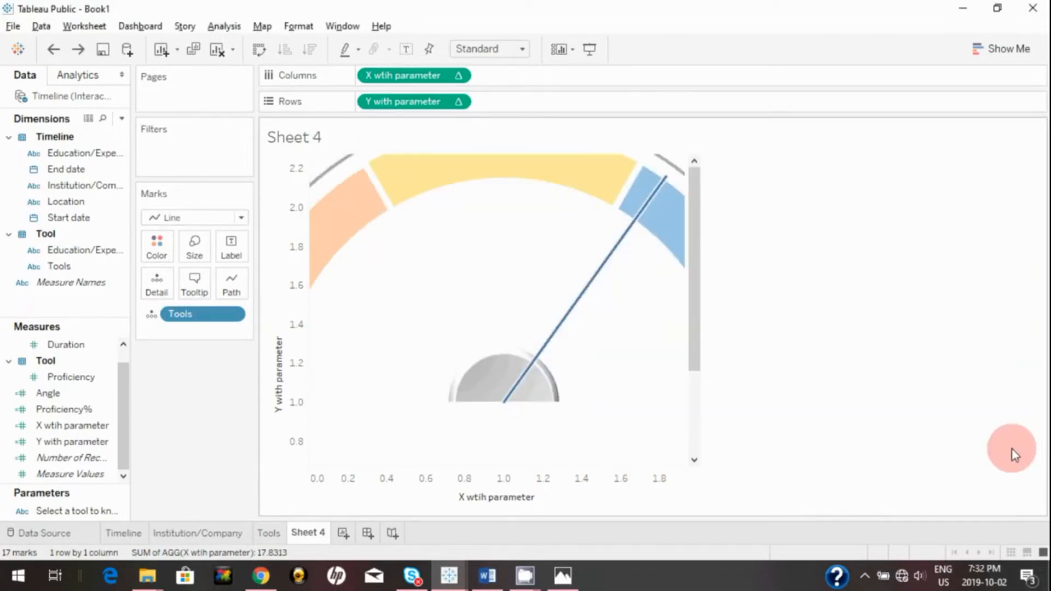
Fix the X wtih parameter axis range to start at -0.5 and end at 2.5.
right_click(447, 495)
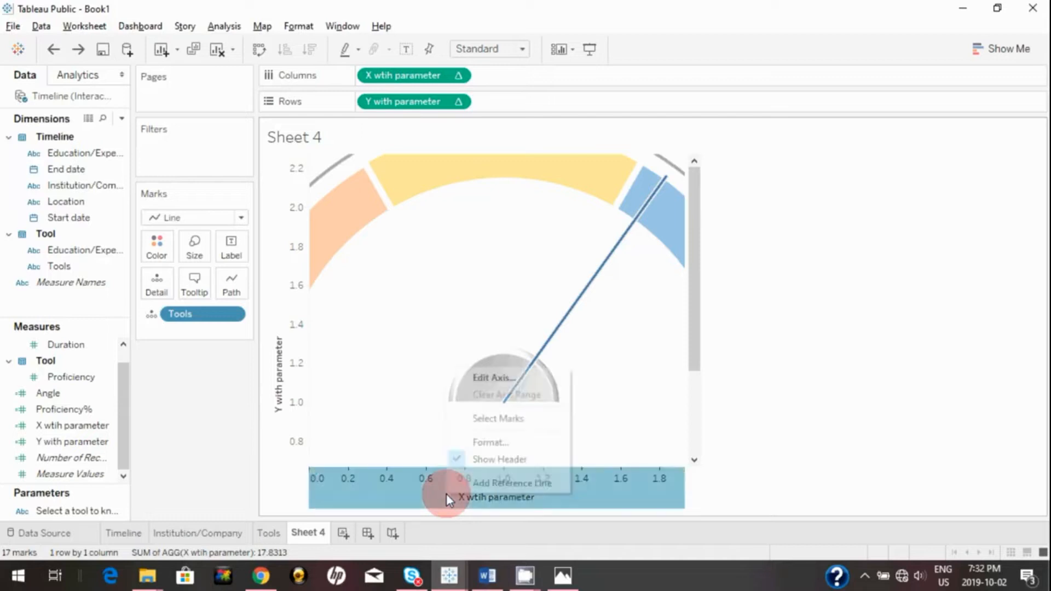
left_click(485, 377)
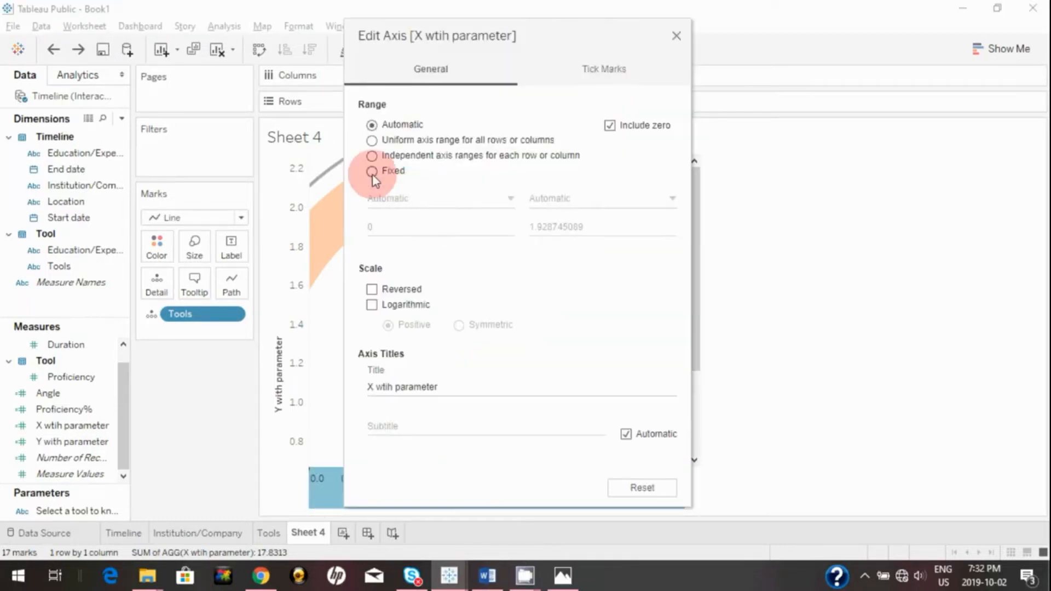
left_click(372, 172)
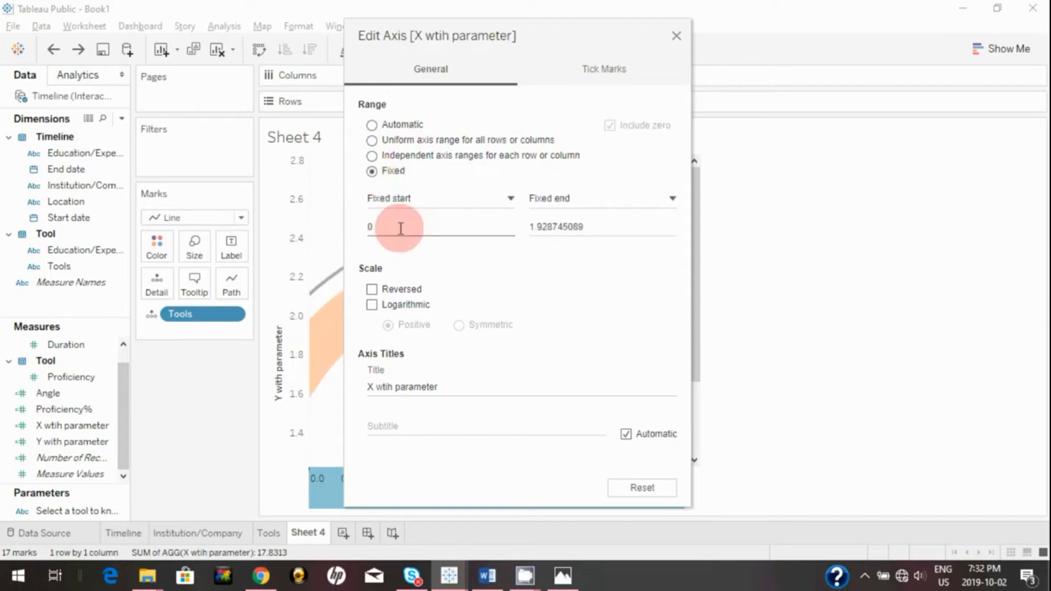
double_click(401, 228)
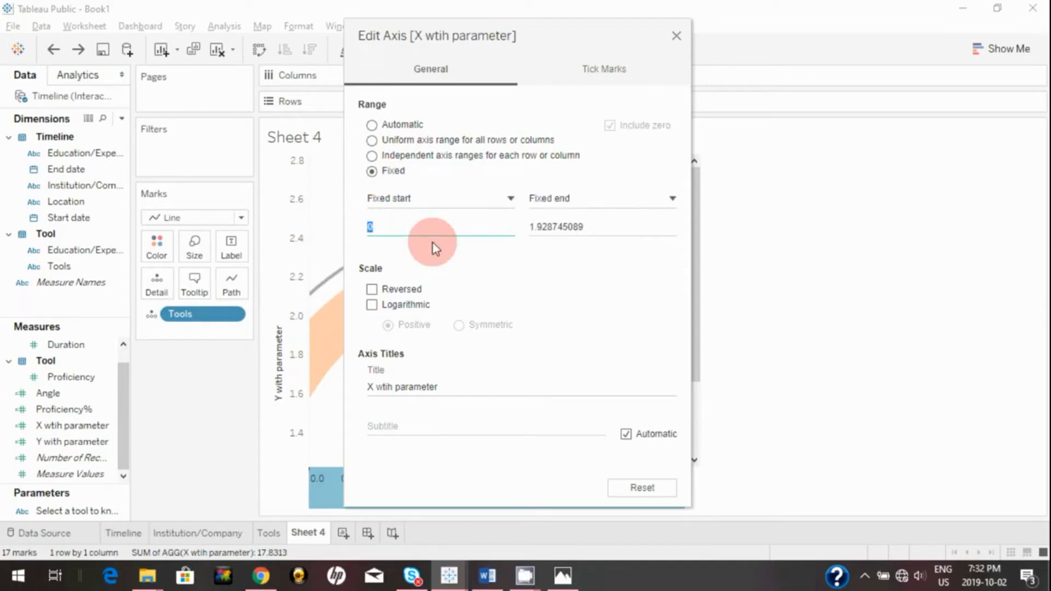
type("0")
key("BackSpace")
type("-0.5")
left_click(605, 225)
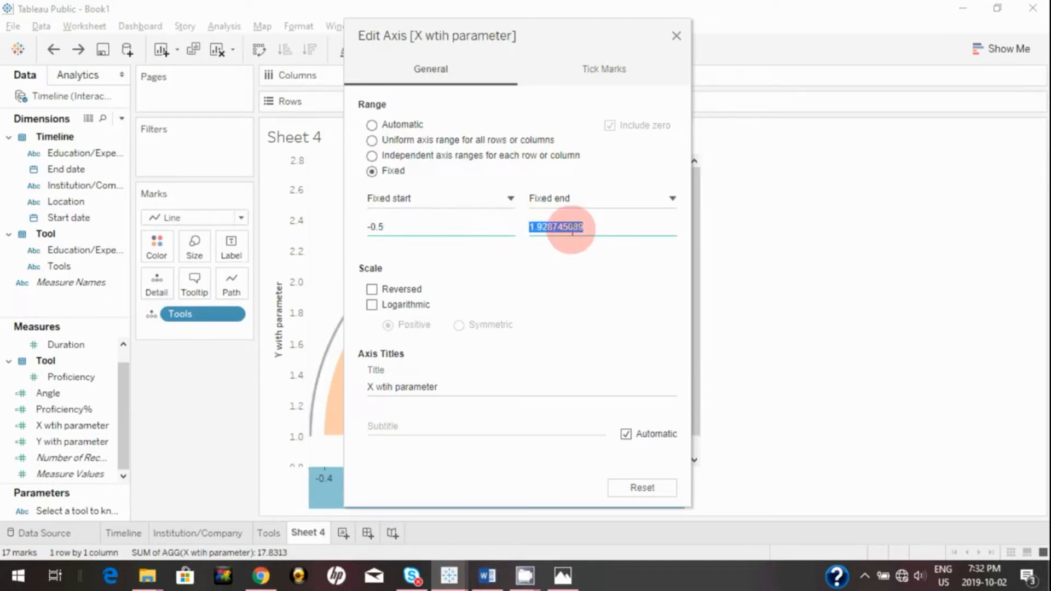
type("2.5")
left_click(275, 307)
Set the Y with parameter axis to a fixed range, start 1 and end 2, and close the dialog.
right_click(283, 309)
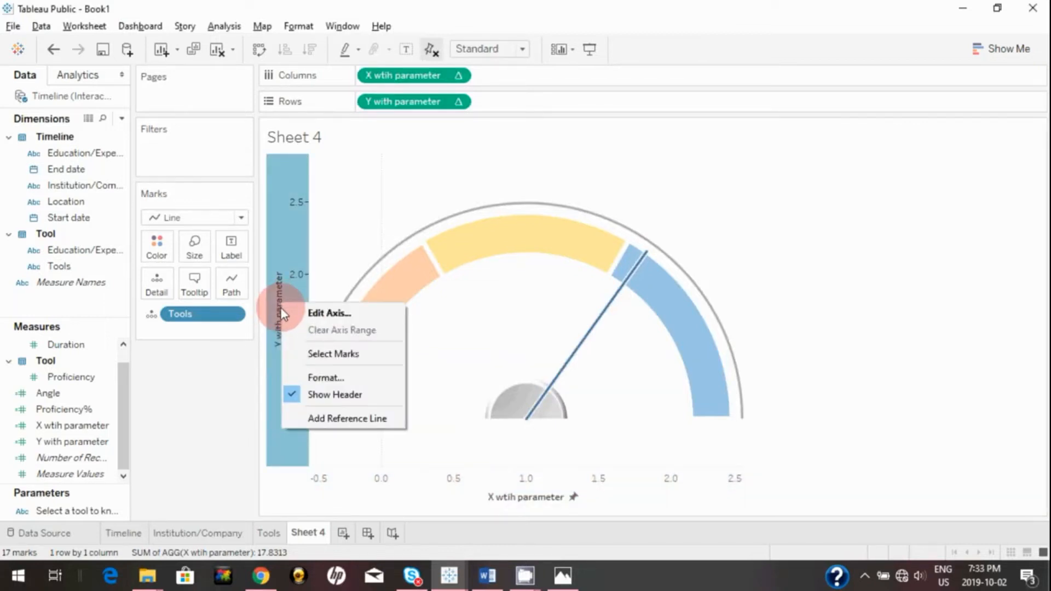
left_click(302, 308)
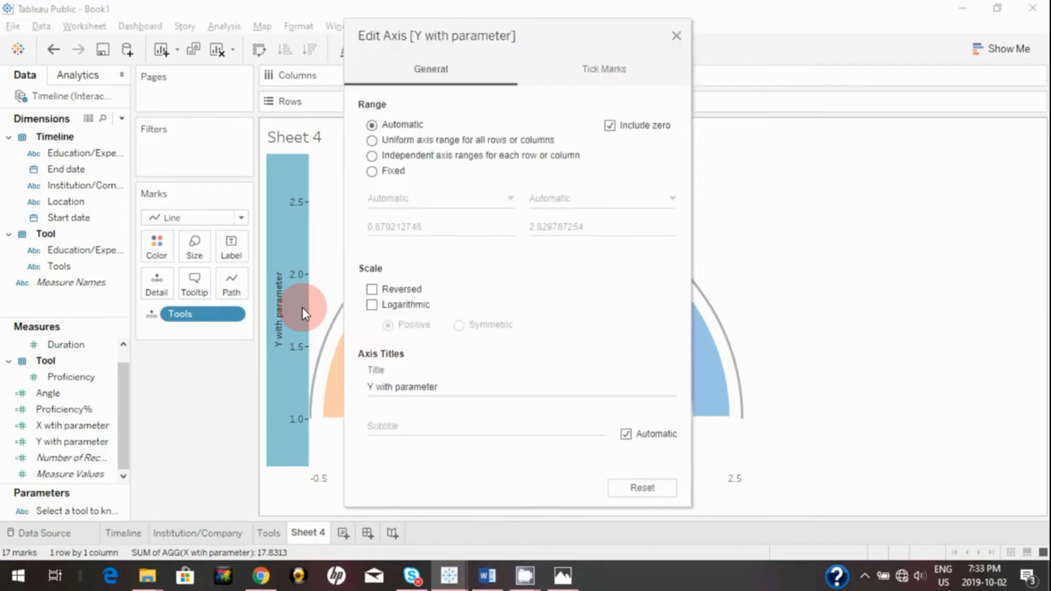
left_click(371, 174)
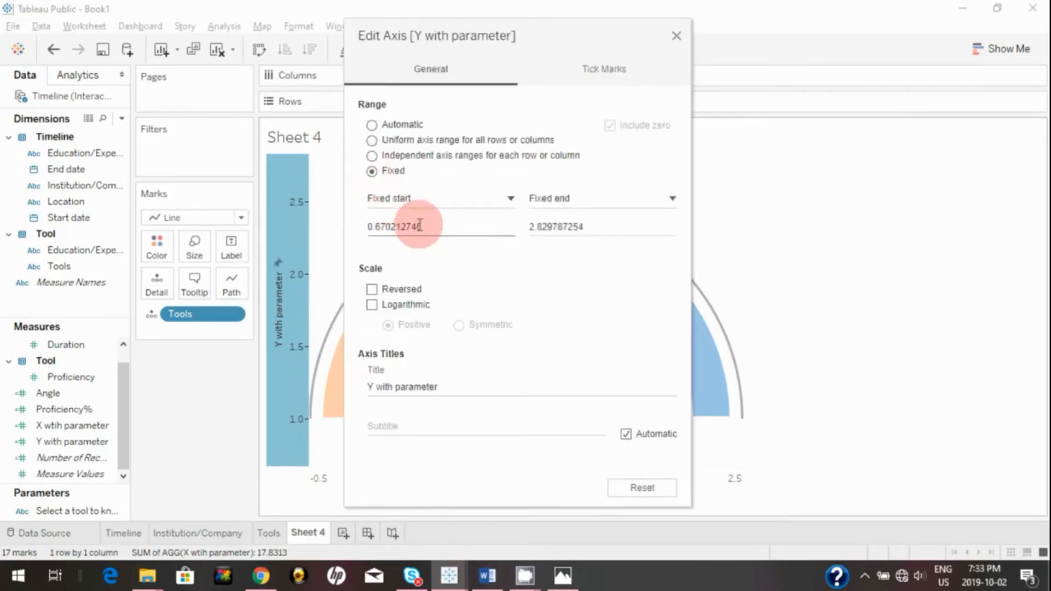
double_click(434, 226)
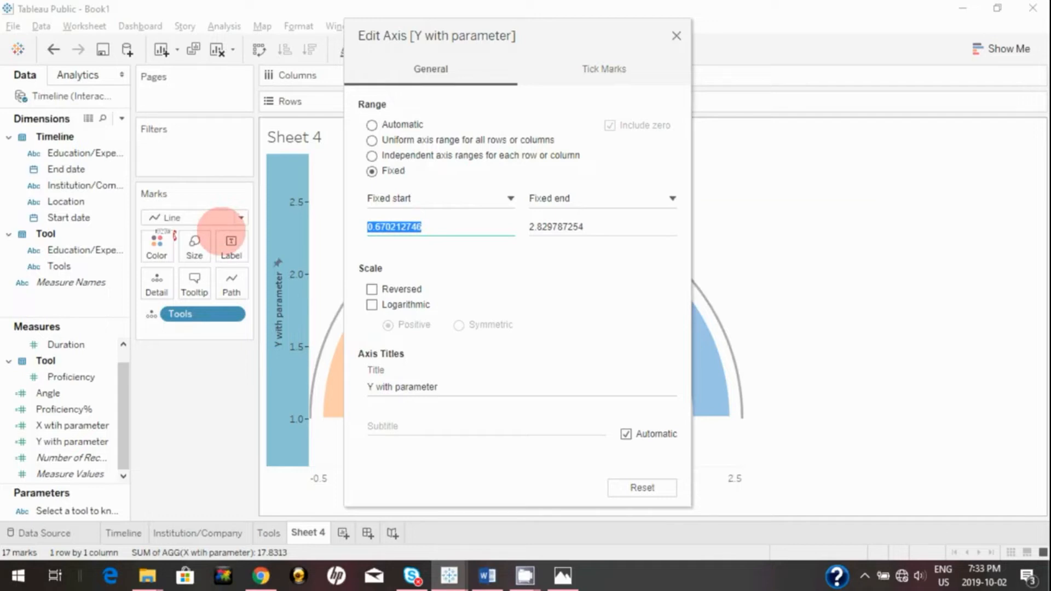
type("1")
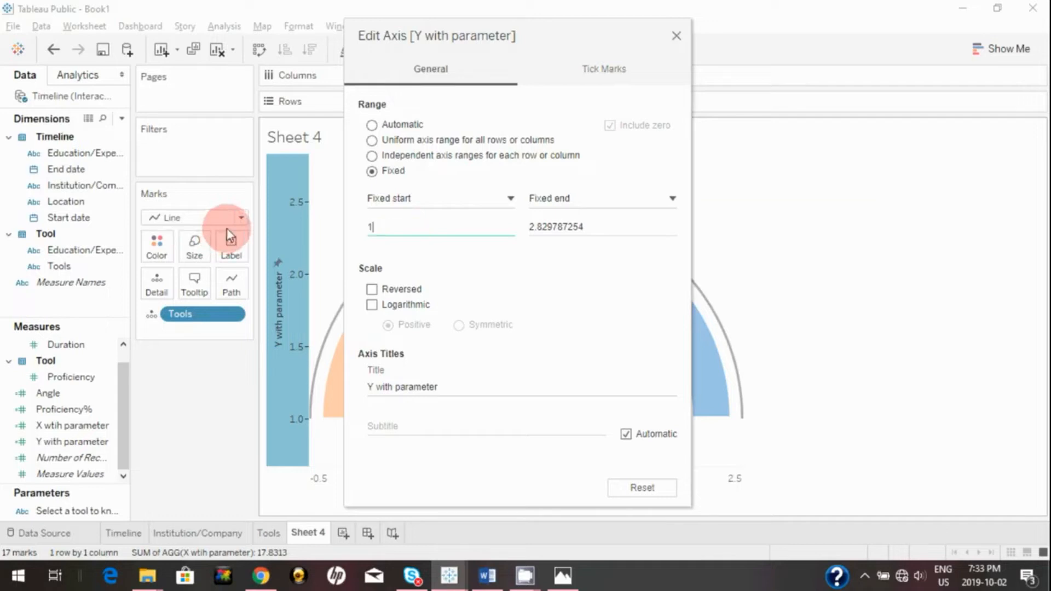
double_click(614, 225)
type("2.5")
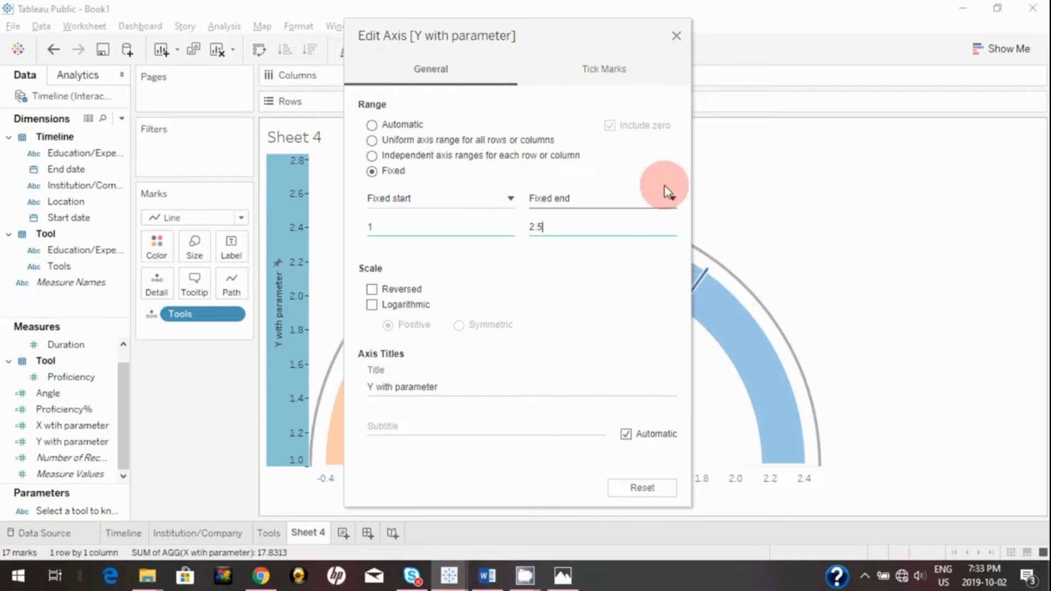
left_click(677, 36)
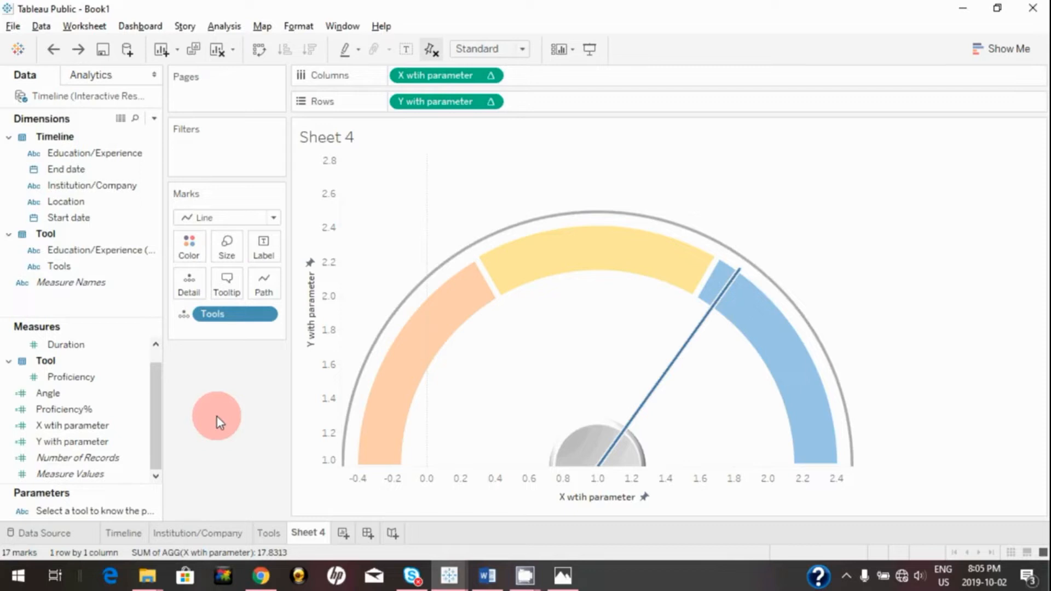
Cancel the accidental rename and display the tool parameter control, currently showing COGNOS.
left_click(155, 514)
left_click(153, 514)
right_click(120, 518)
left_click(119, 517)
left_click(149, 514)
key("Return")
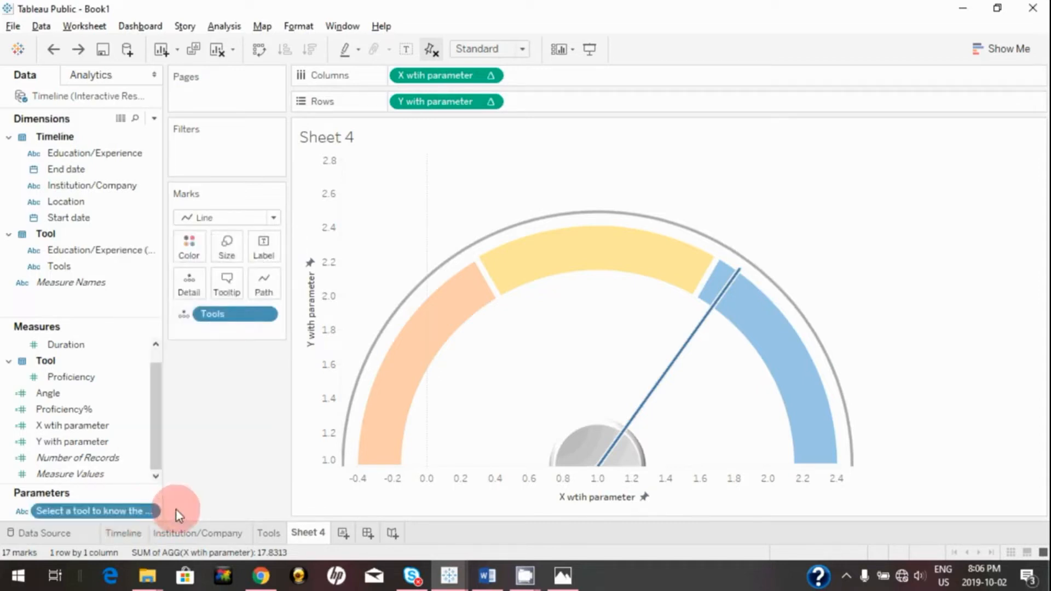
left_click(156, 514)
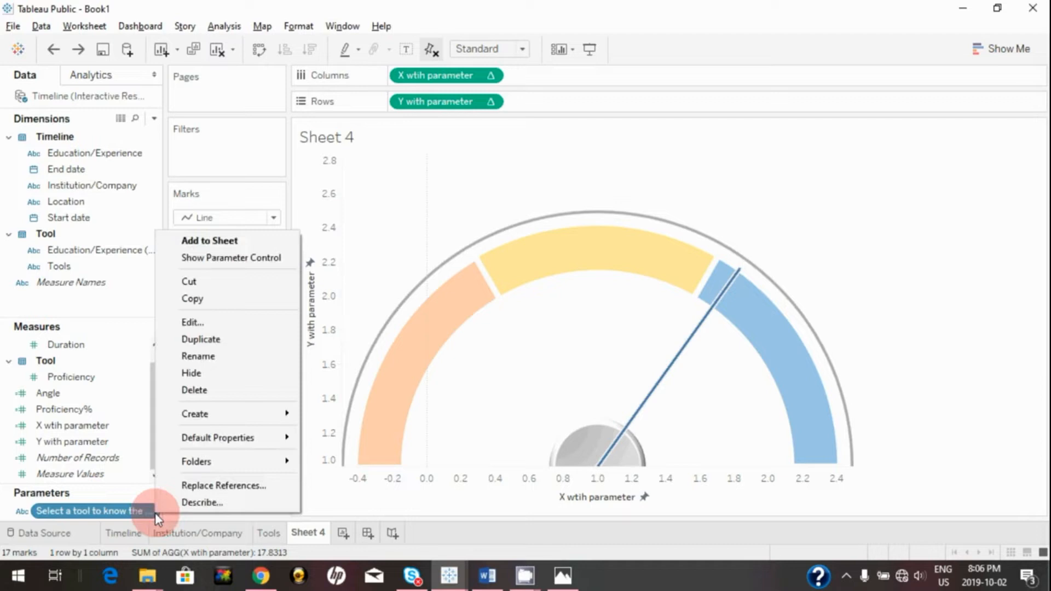
left_click(218, 259)
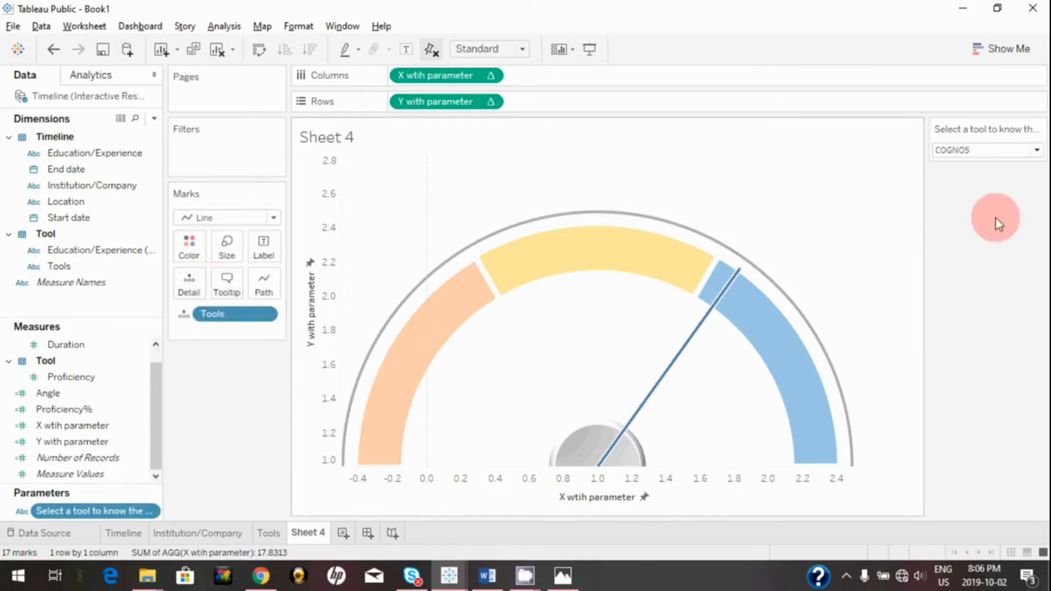
left_click(480, 283)
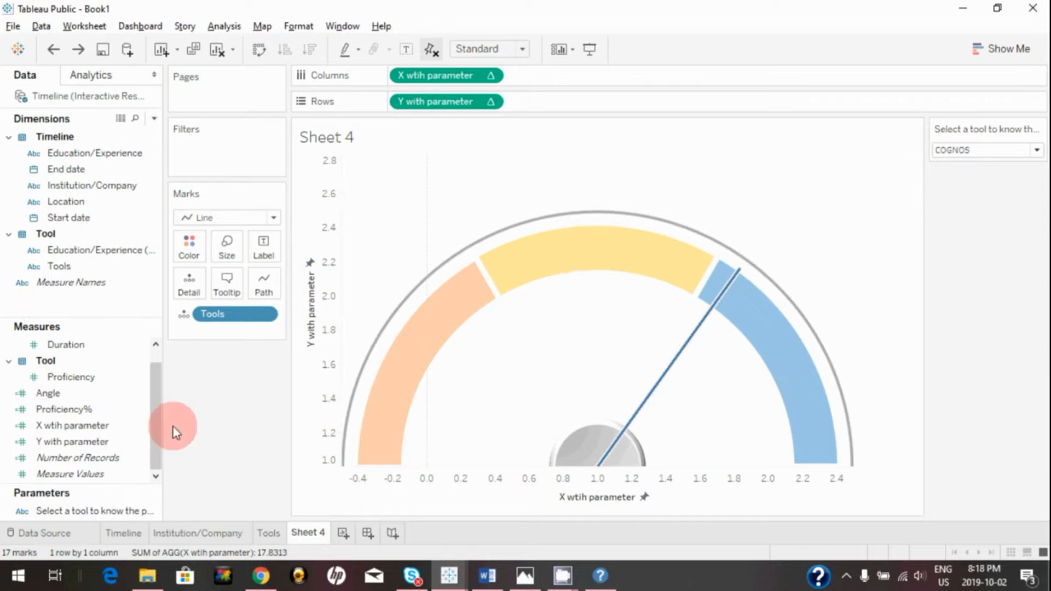
Drag a second Y with parameter onto Rows beside the existing pill.
left_click(101, 442)
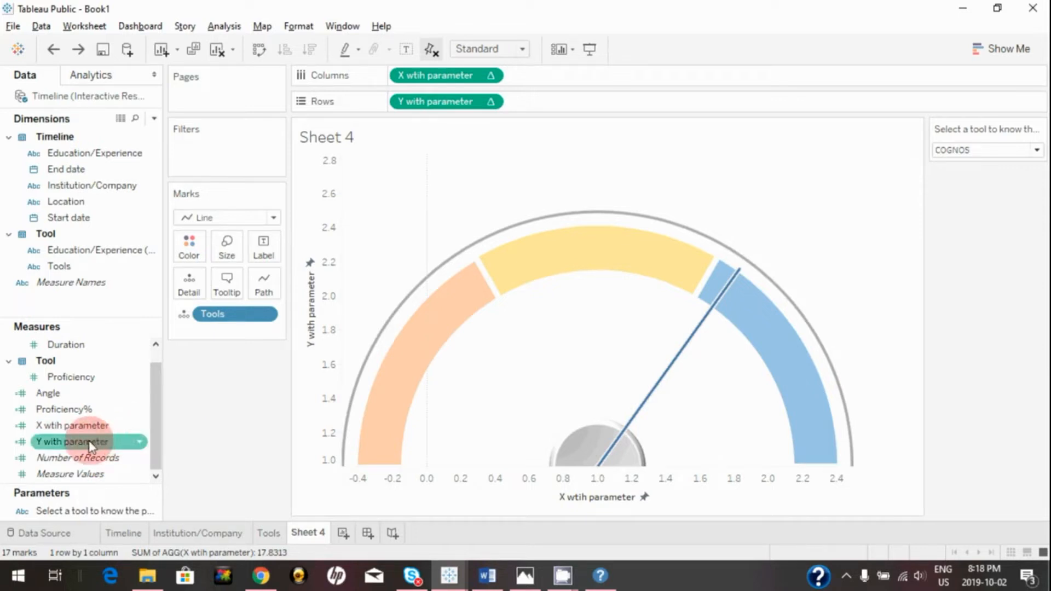
left_click_drag(91, 447, 586, 106)
left_click_drag(540, 504, 662, 507)
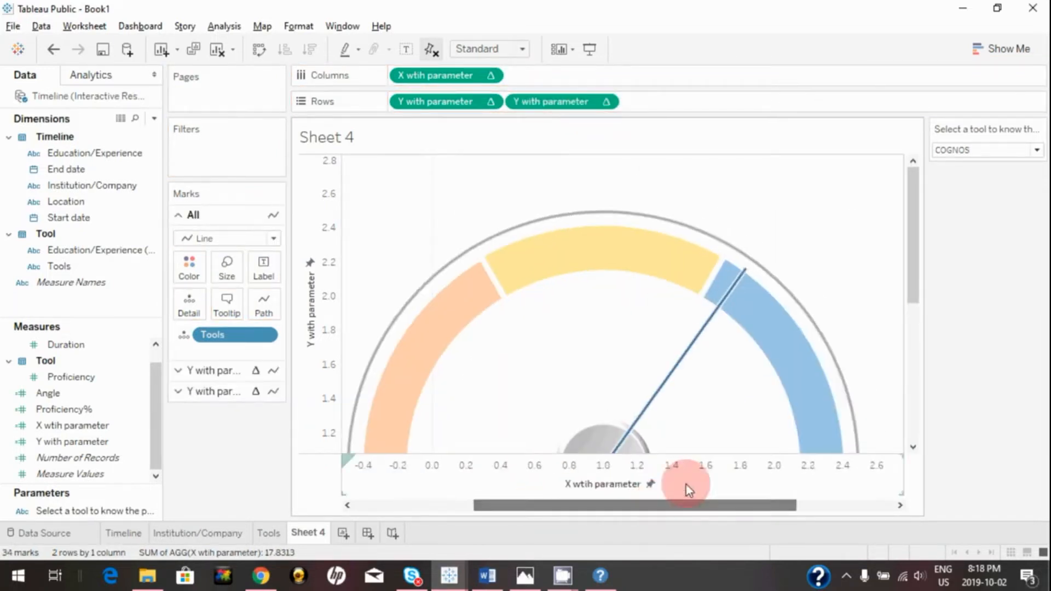
mouse_move(915, 183)
left_mouse_down()
mouse_move(924, 361)
mouse_move(938, 241)
mouse_move(935, 185)
mouse_move(921, 296)
mouse_move(926, 169)
mouse_move(913, 195)
mouse_move(922, 164)
left_mouse_up()
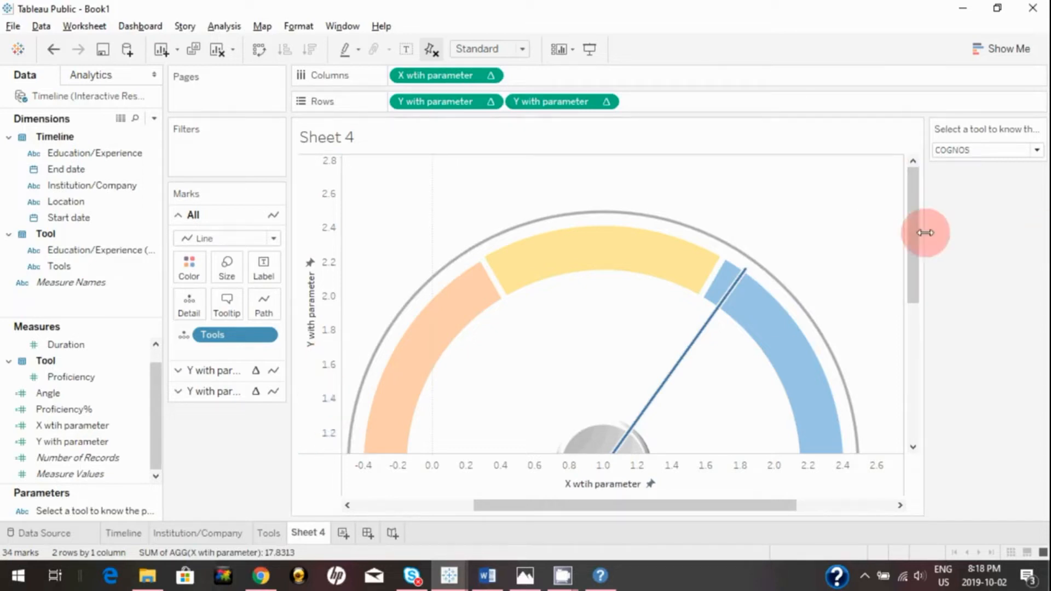
Put both Y with parameter rows on a dual axis and hide the right-hand axis header.
left_click(606, 103)
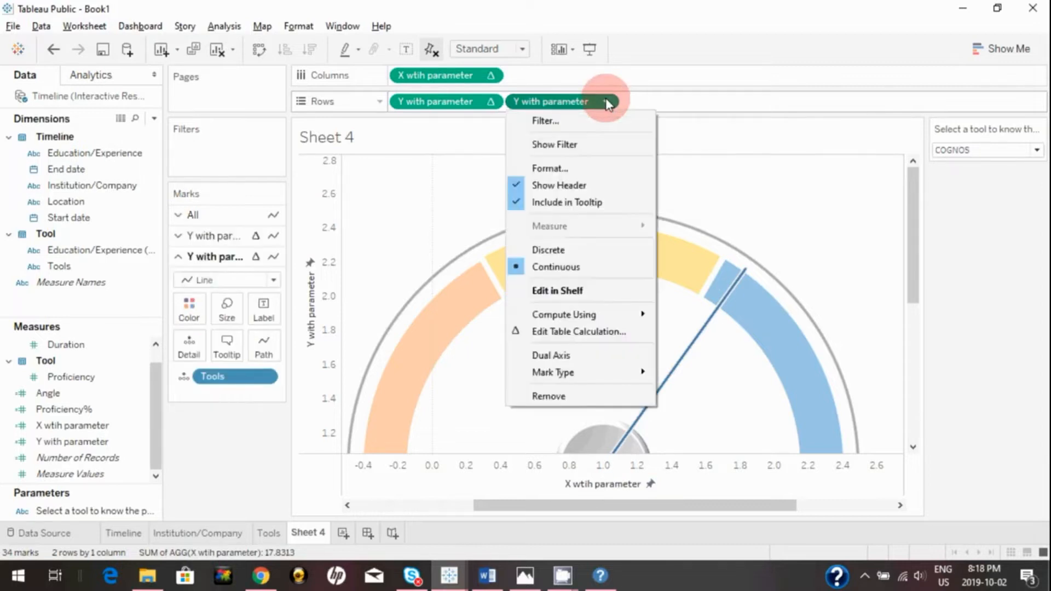
left_click(576, 355)
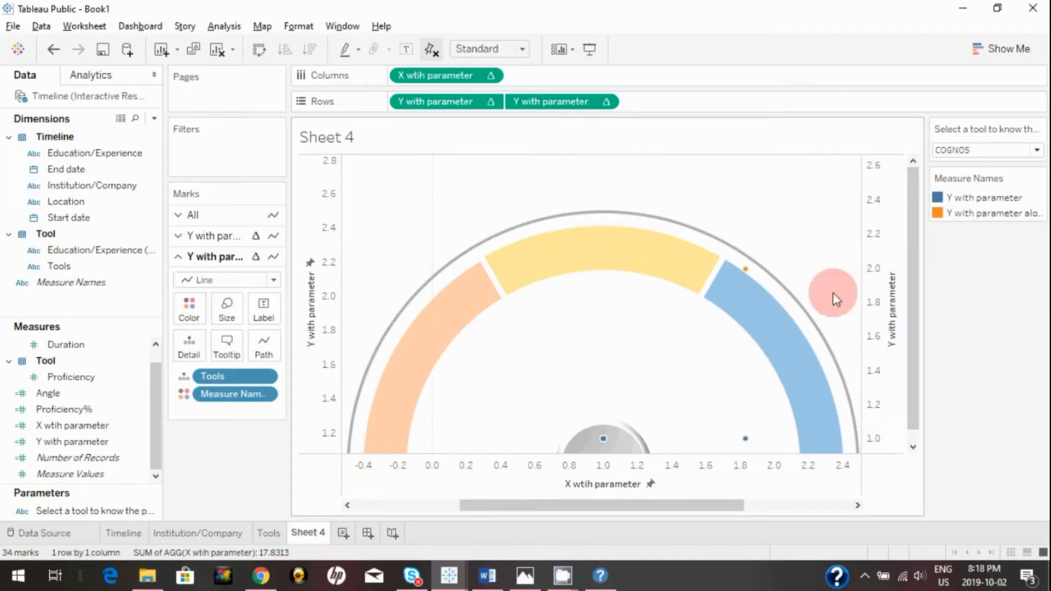
right_click(880, 301)
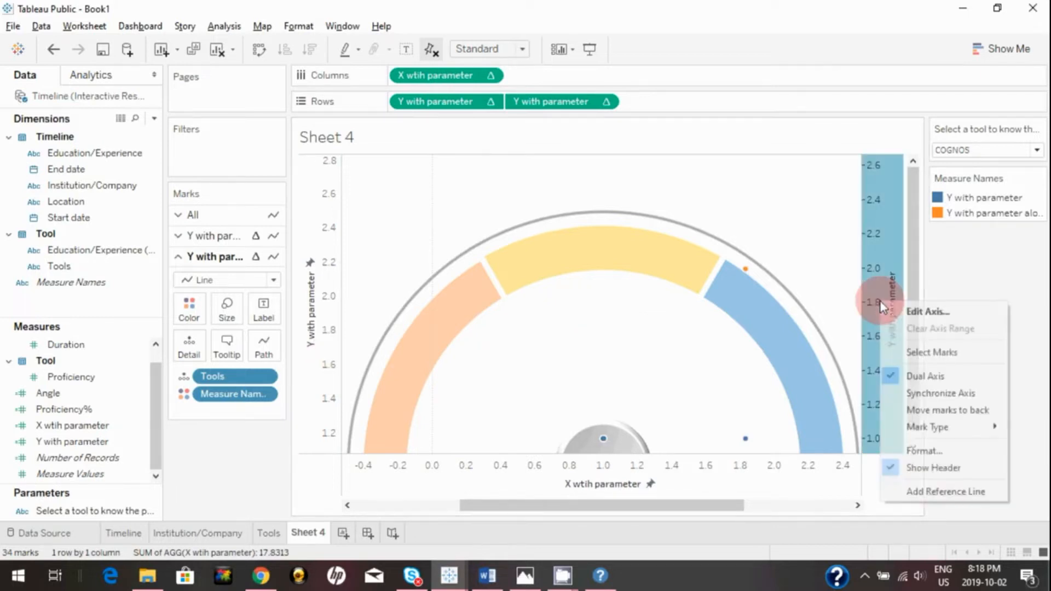
left_click(895, 470)
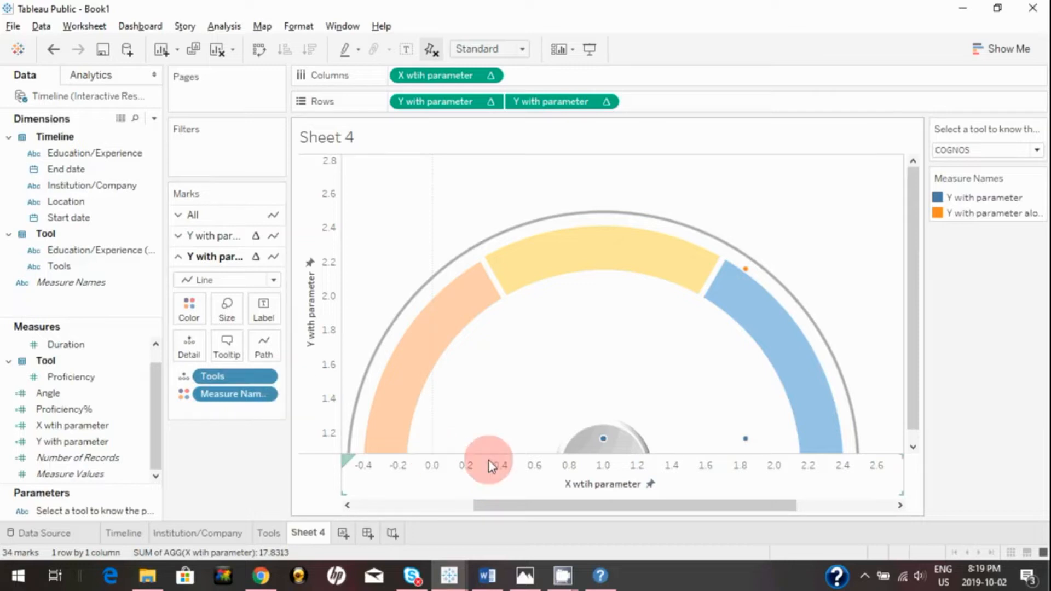
Hide the X and left Y axis headers and remove Measure Names colour from the first layer.
right_click(509, 474)
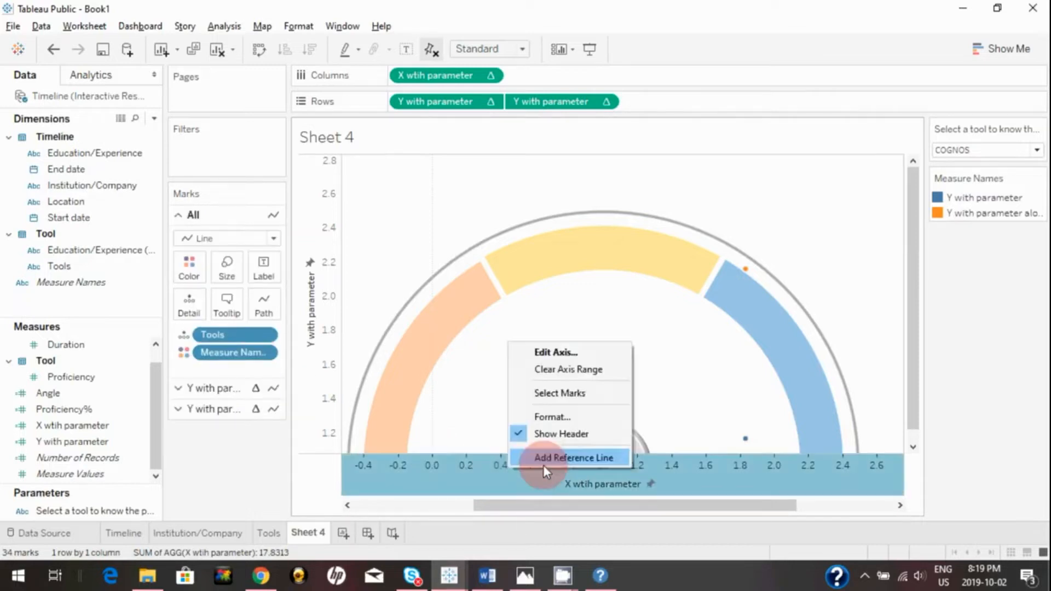
left_click(524, 435)
right_click(331, 386)
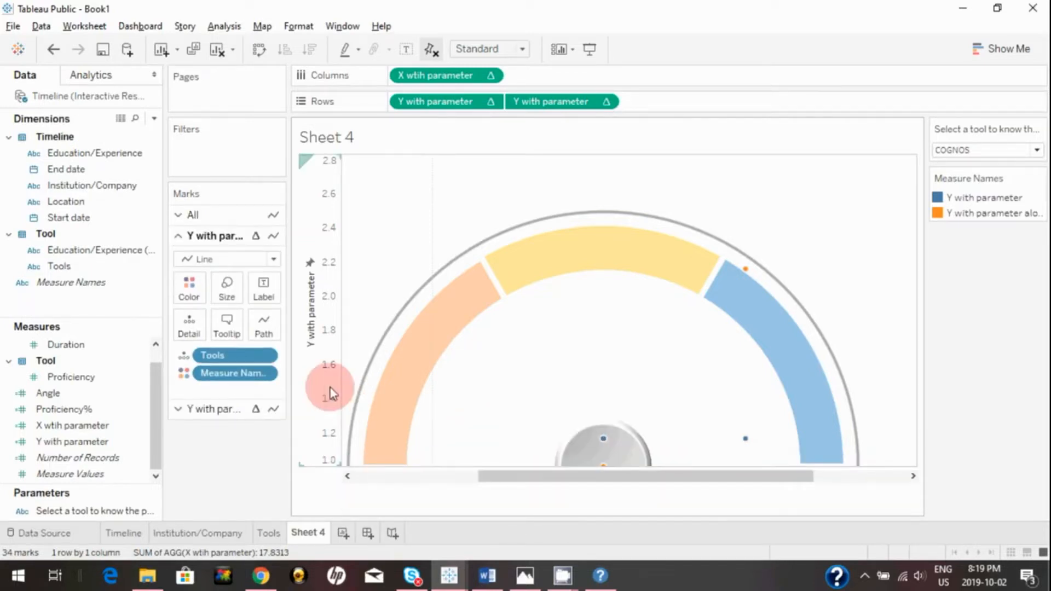
left_click(379, 536)
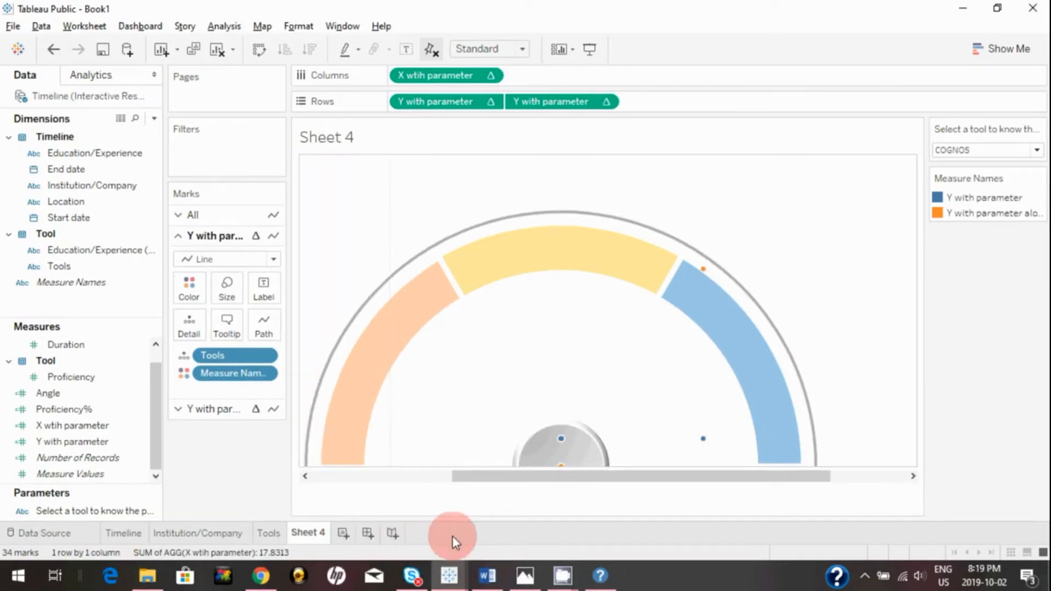
left_click_drag(574, 481, 518, 491)
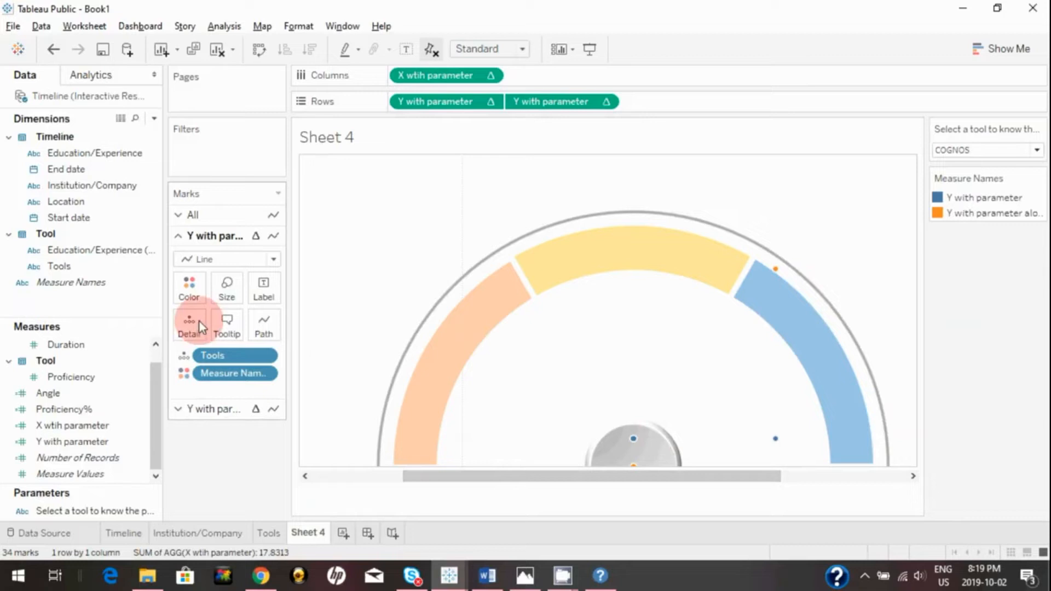
left_click_drag(189, 373, 194, 485)
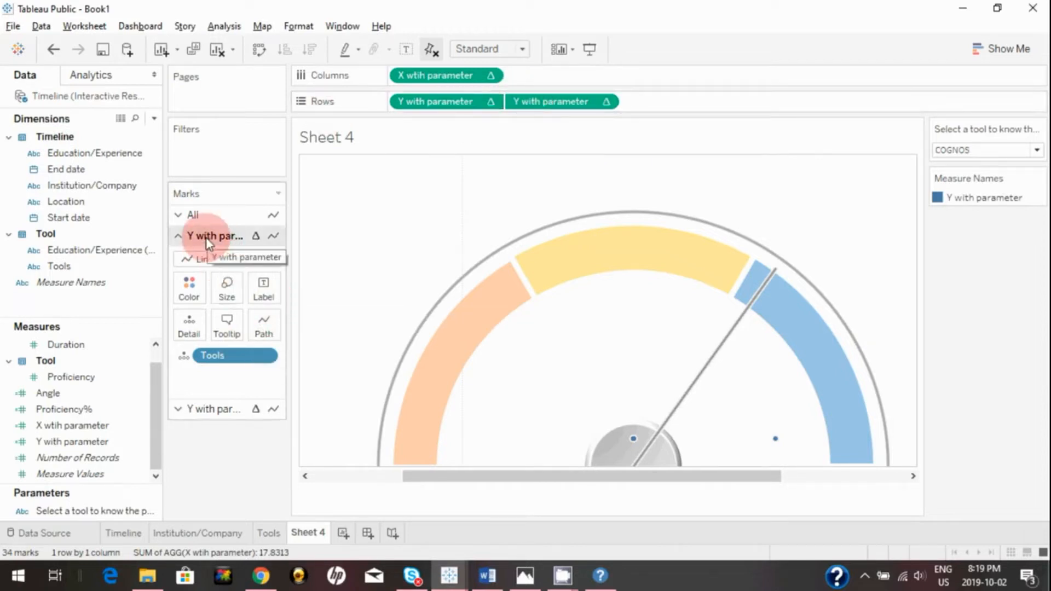
Remove Measure Names colouring from the second Y with parameter marks card.
left_click(182, 410)
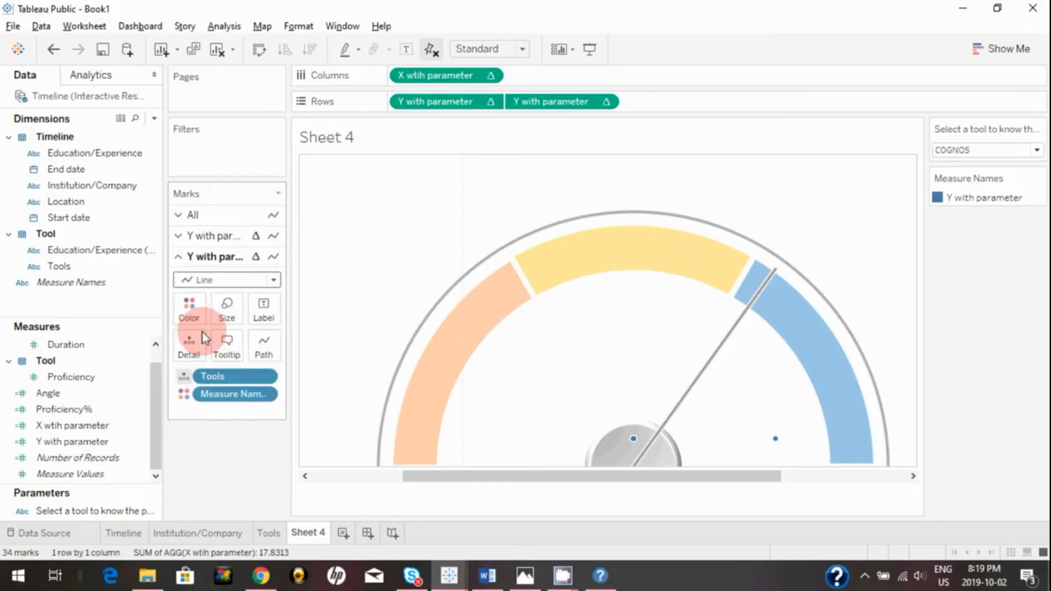
left_click(211, 259)
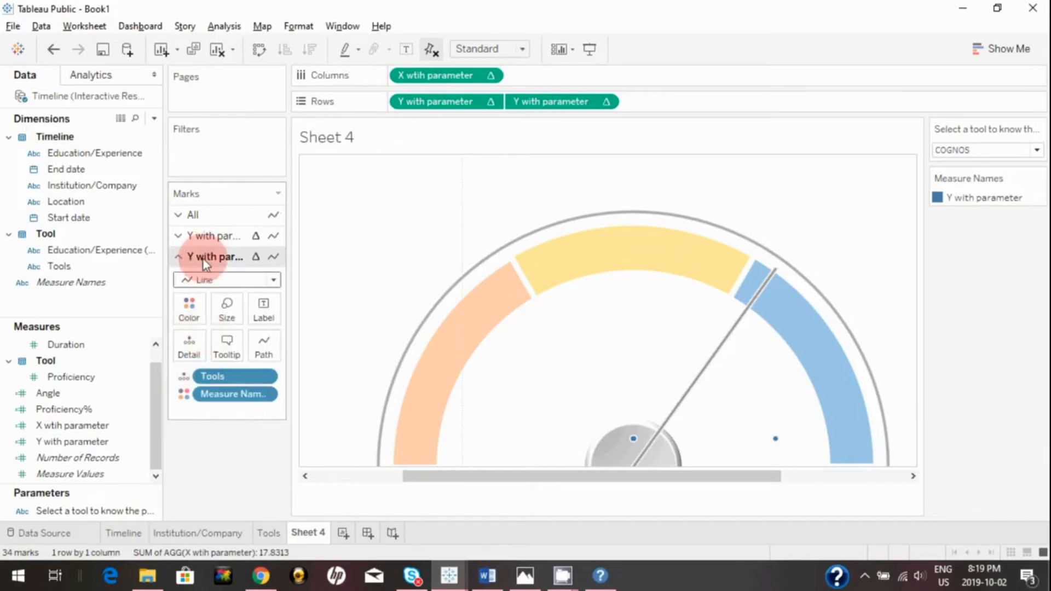
left_click(198, 239)
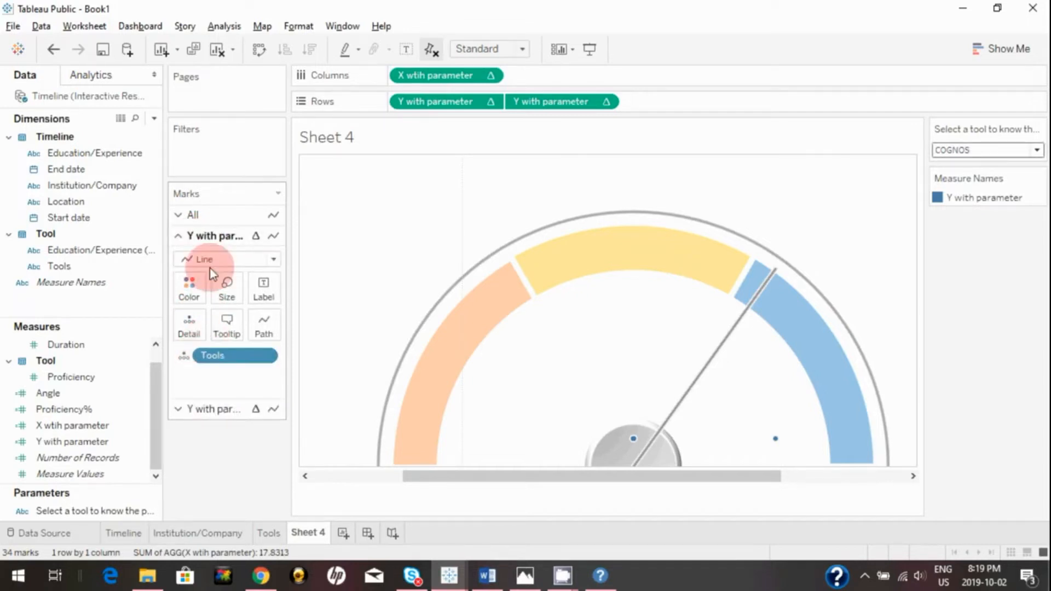
left_click(187, 412)
left_click(203, 395)
left_click_drag(202, 392, 206, 469)
Set the second Y with parameter pill to compute using Table (across).
mouse_move(640, 443)
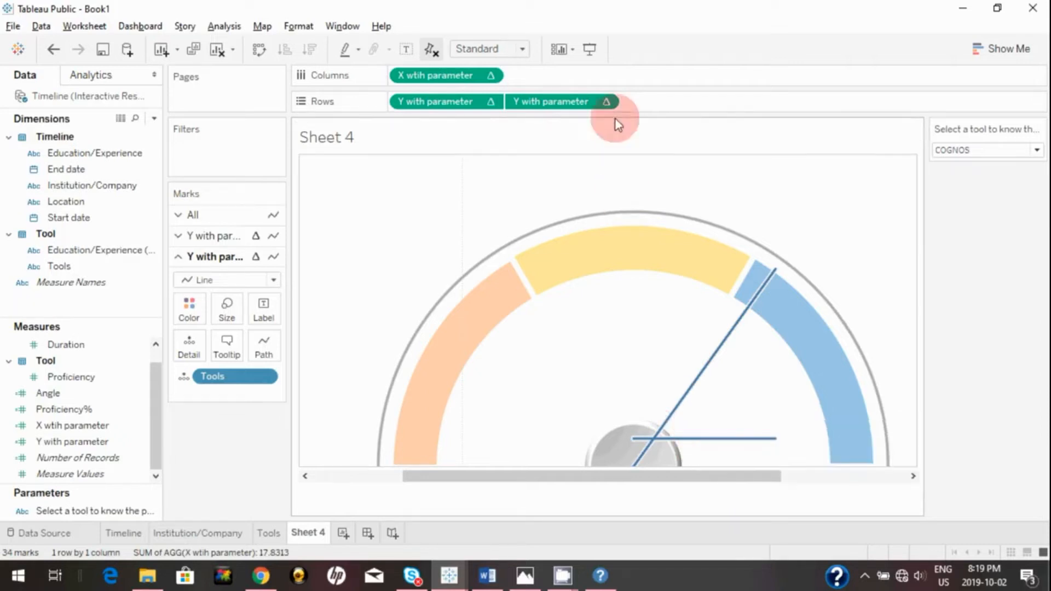
left_click(606, 103)
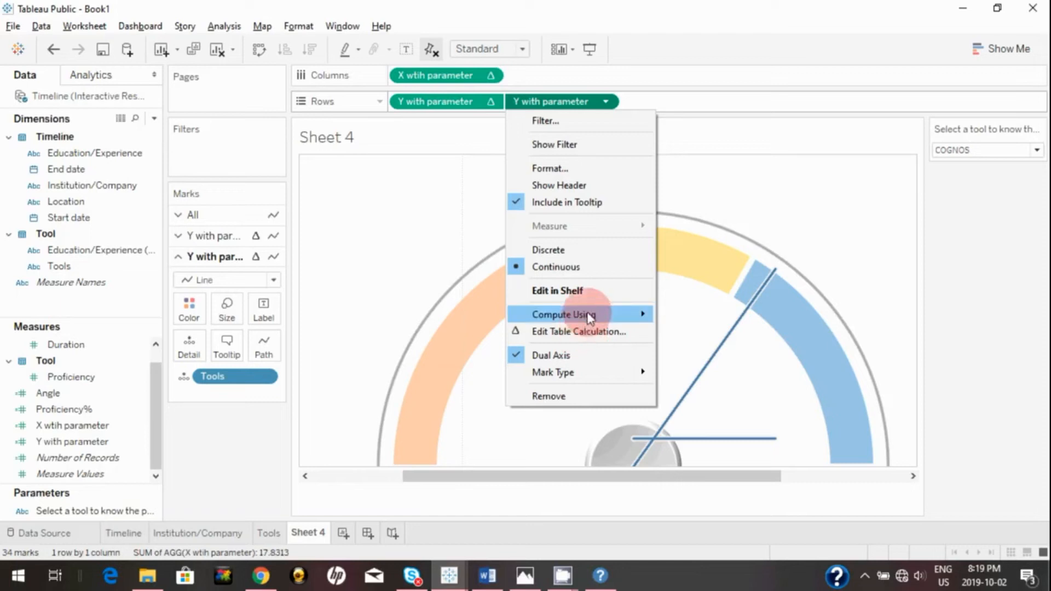
mouse_move(593, 314)
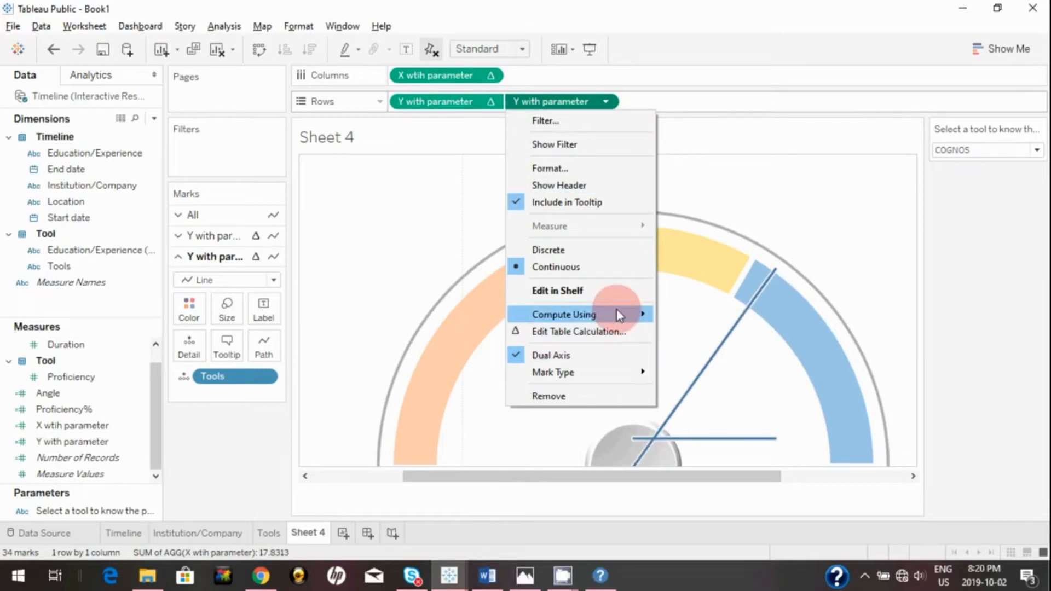
left_click(669, 316)
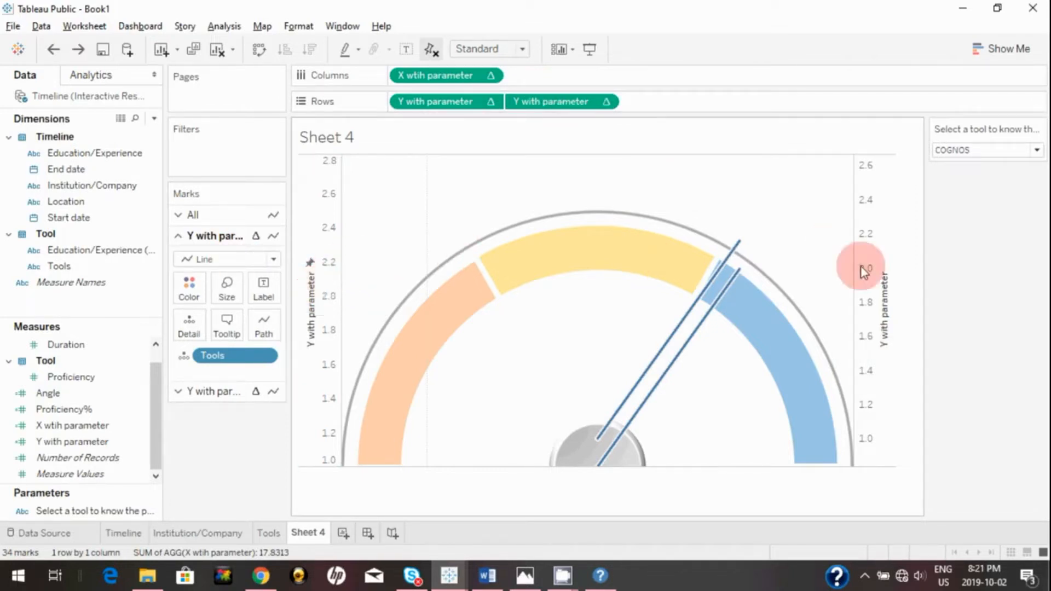
Synchronize the right-hand axis with the left one and hide its header.
right_click(868, 236)
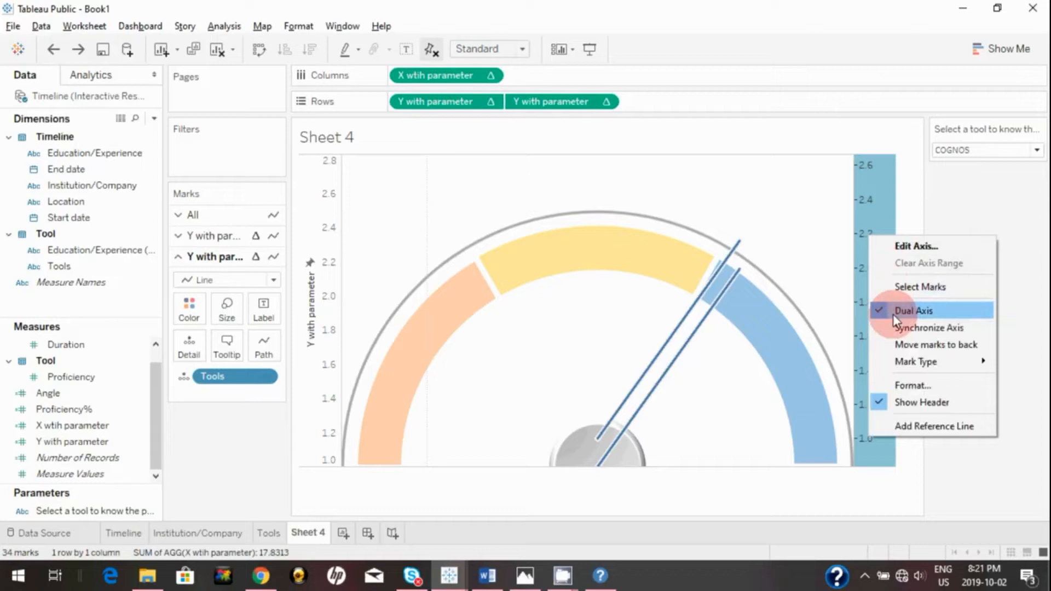
left_click(921, 330)
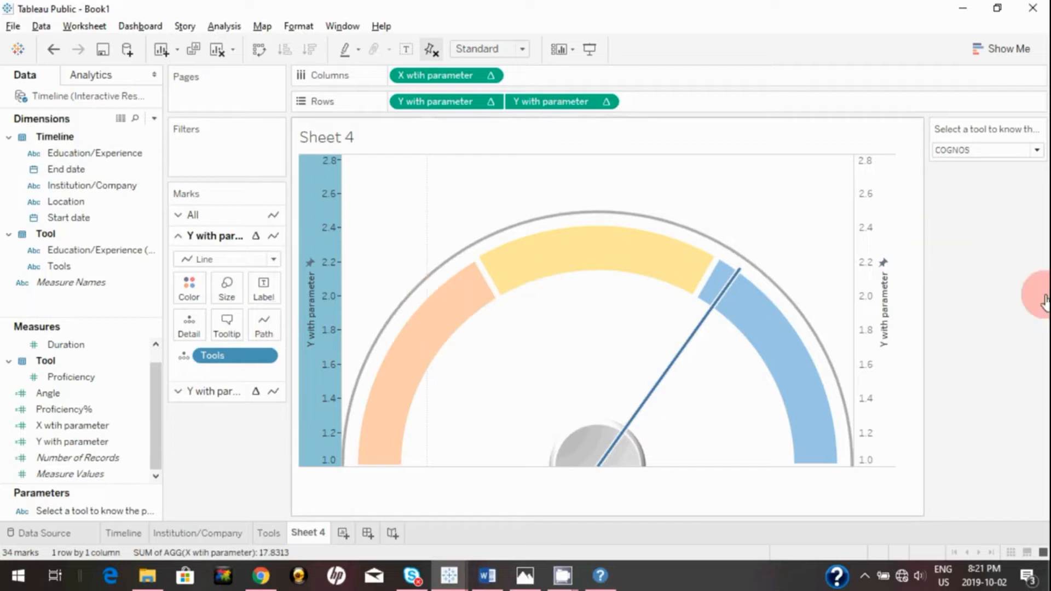
right_click(872, 240)
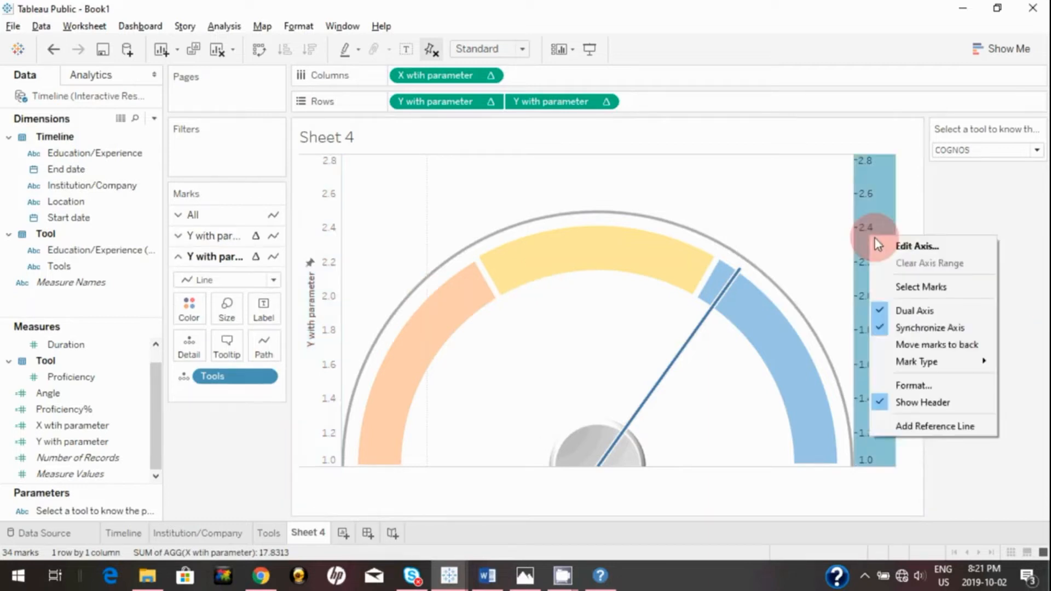
left_click(881, 400)
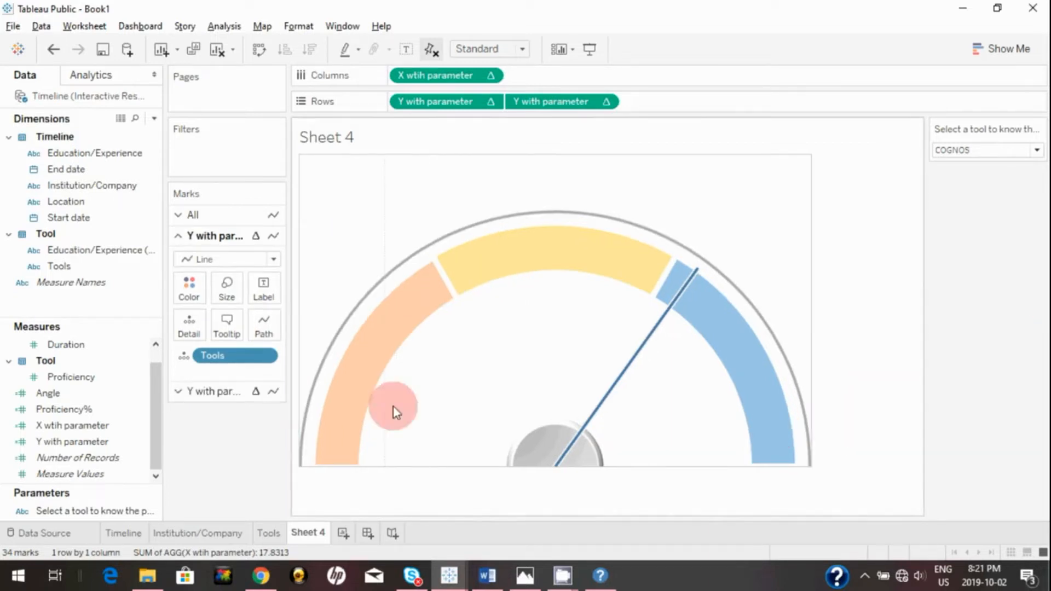
Label the second layer's marks with Education/Experience (Tool).
left_click(198, 394)
left_click(50, 253)
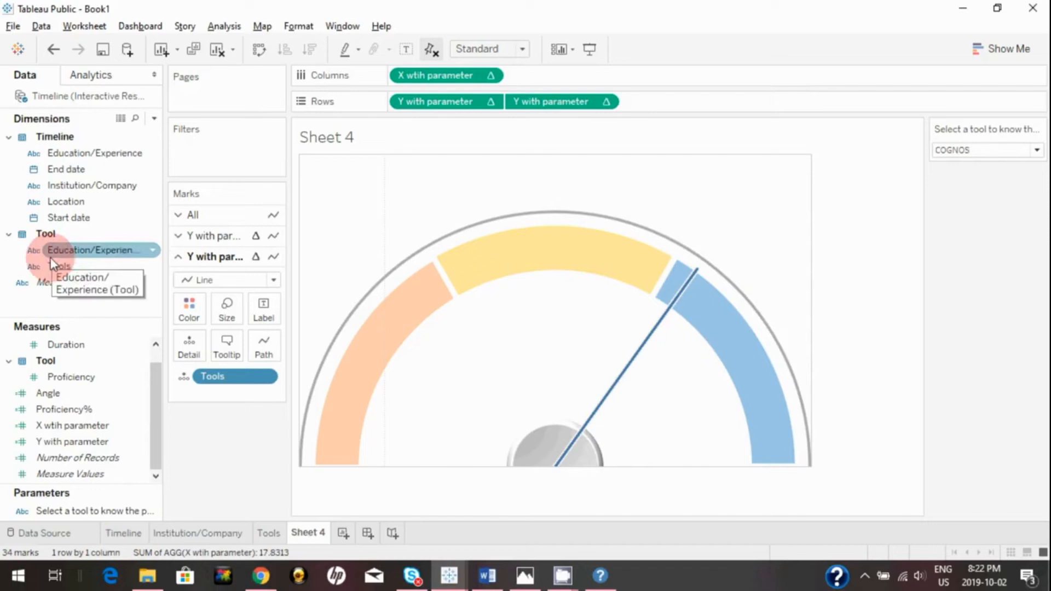
left_click_drag(51, 259, 253, 312)
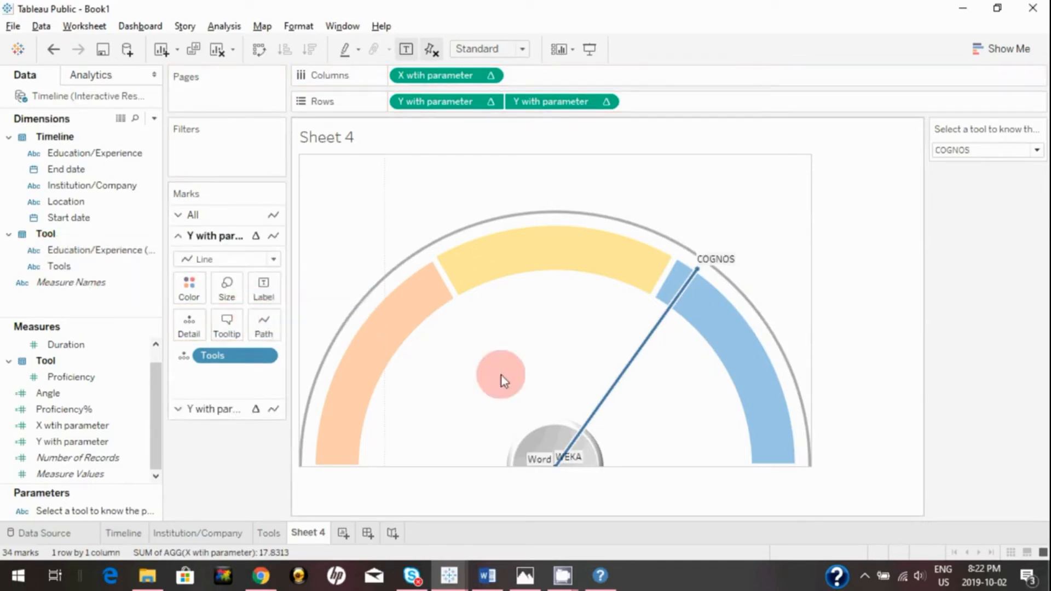
Add Proficiency to the needle labels, aggregated as Average.
mouse_move(676, 298)
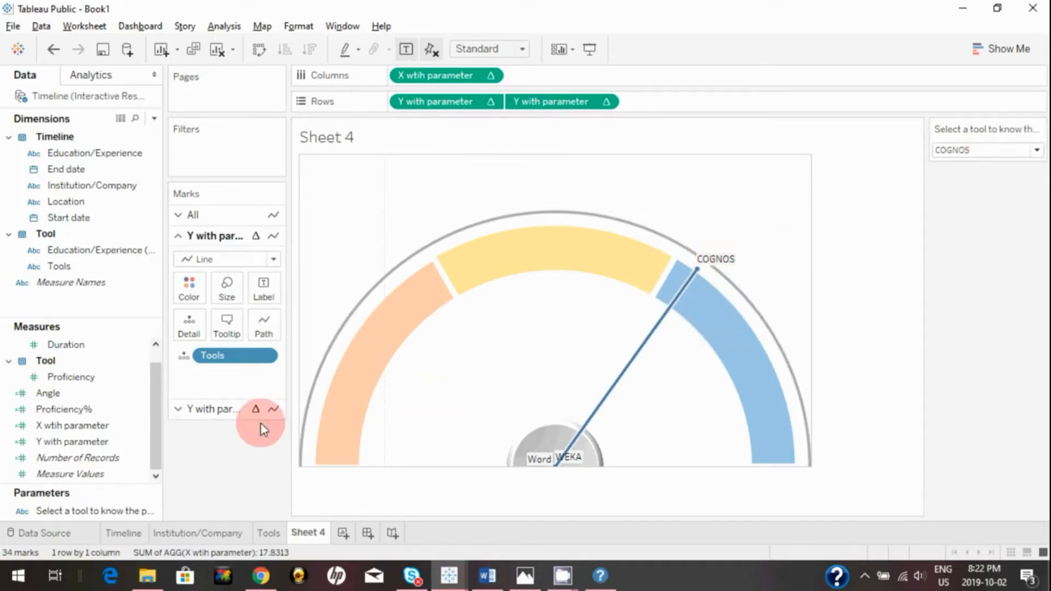
left_click(92, 394)
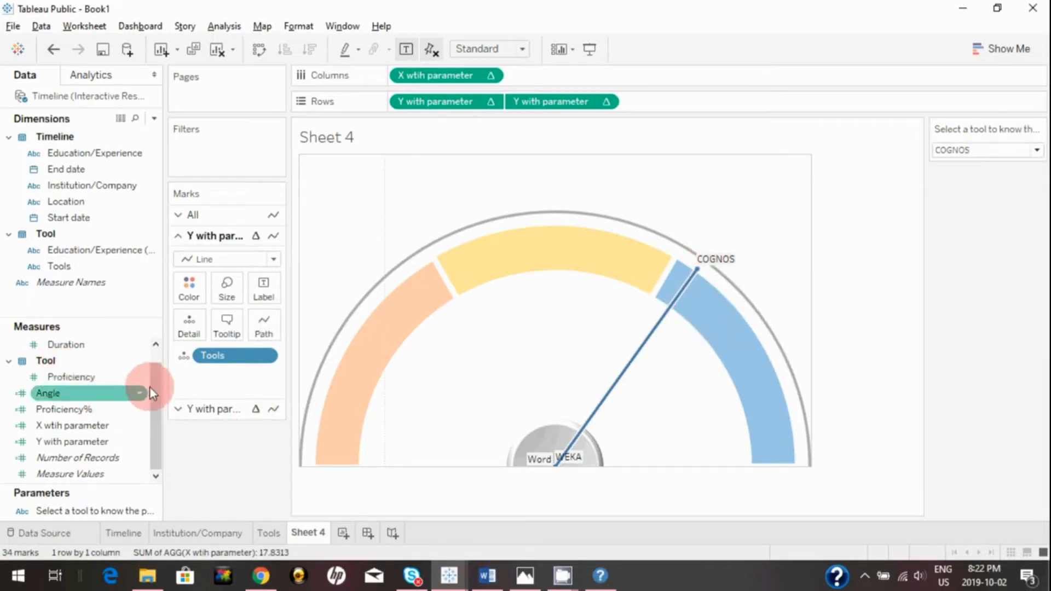
left_click(197, 409)
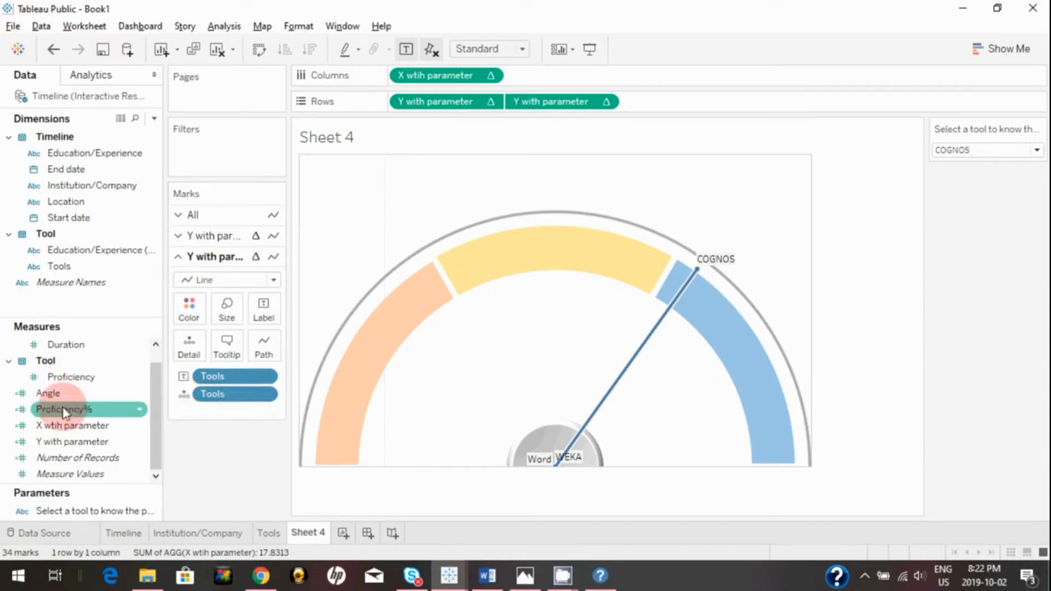
left_click_drag(80, 378, 268, 305)
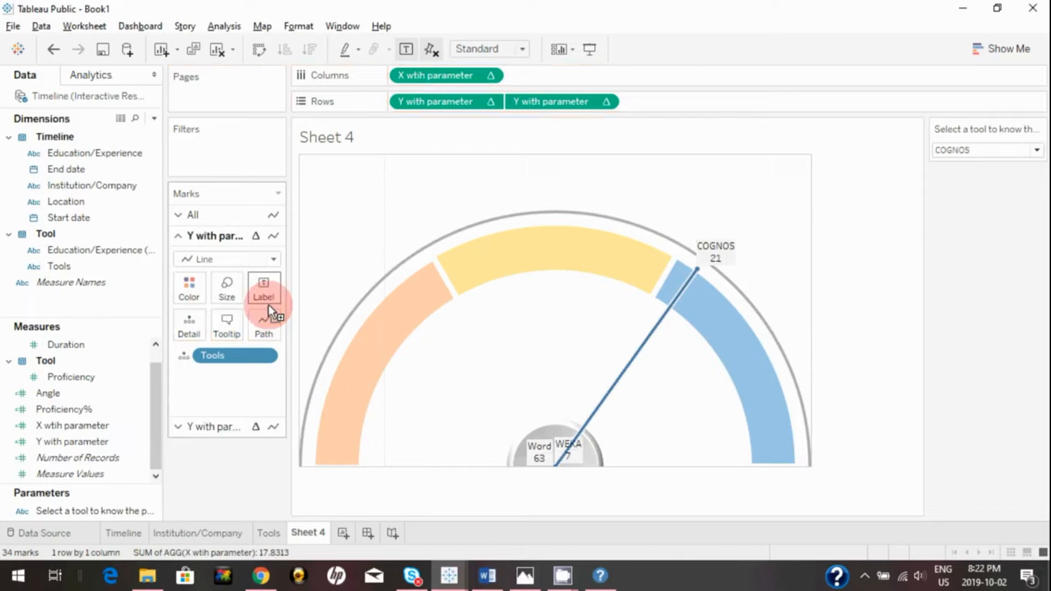
left_click(199, 428)
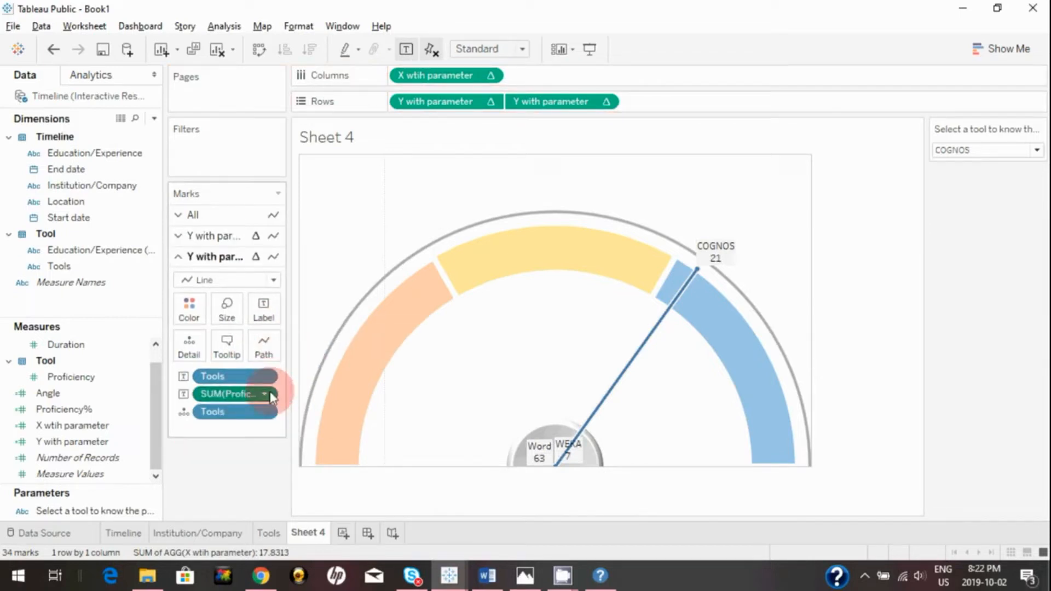
left_click(270, 394)
mouse_move(273, 449)
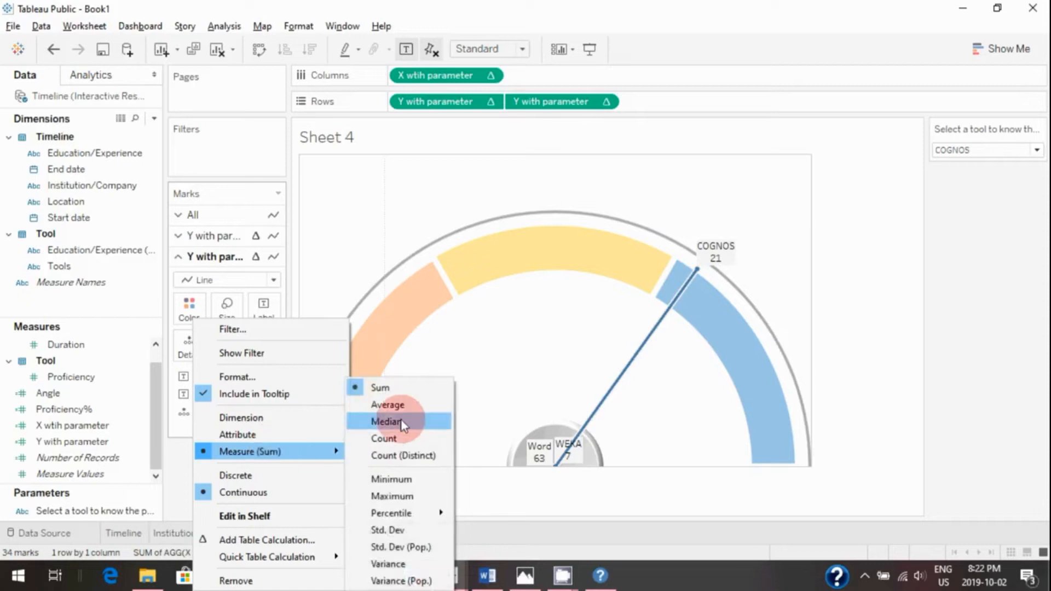
left_click(399, 405)
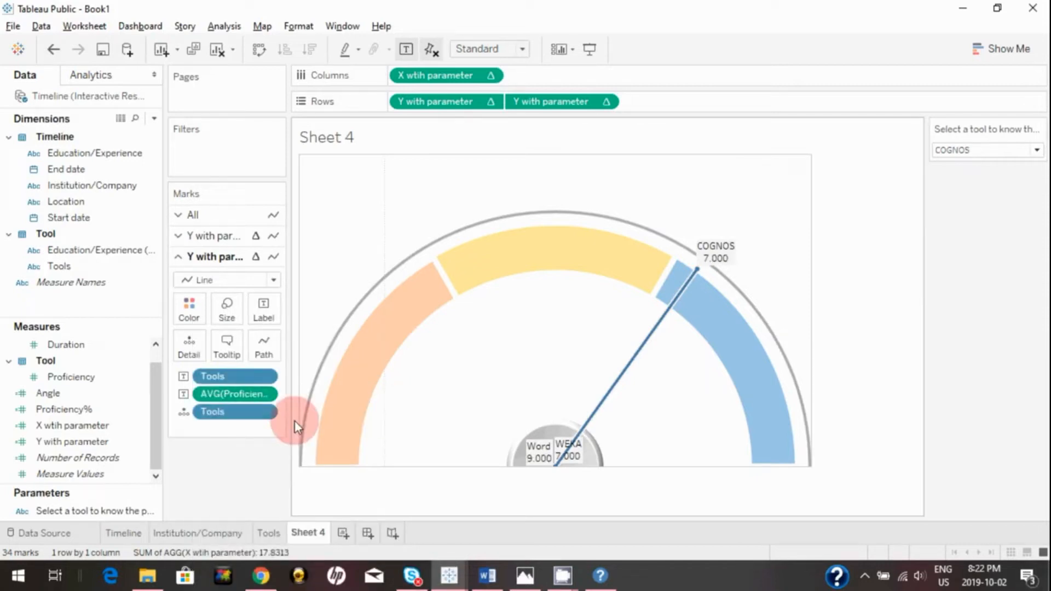
Format average Proficiency as Number (Standard) so labels show whole numbers like 7.
left_click(266, 393)
key("Escape")
left_click(267, 394)
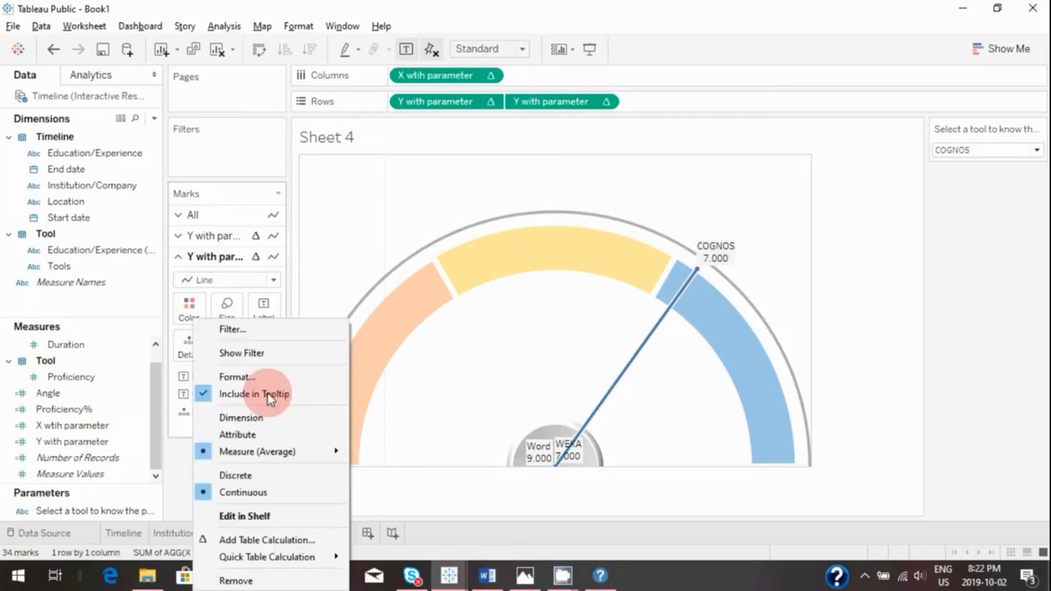
left_click(237, 377)
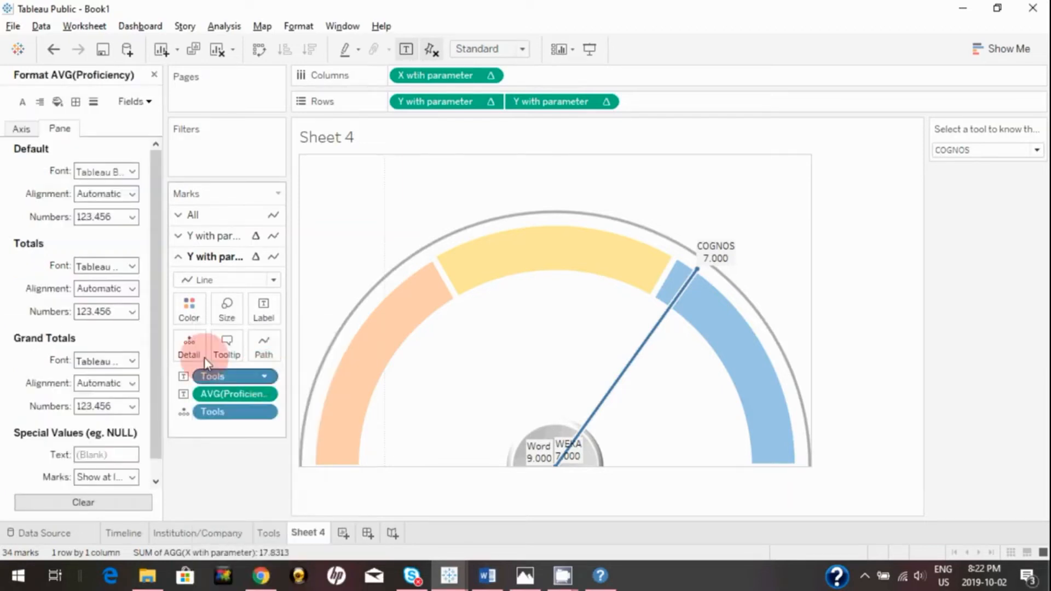
left_click(87, 218)
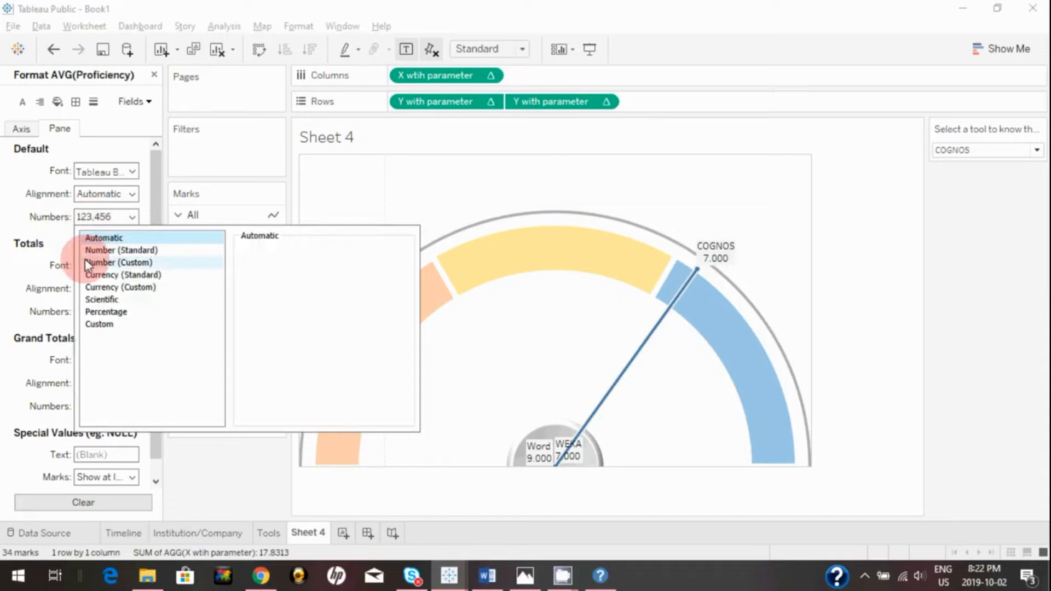
left_click(97, 251)
left_click(224, 485)
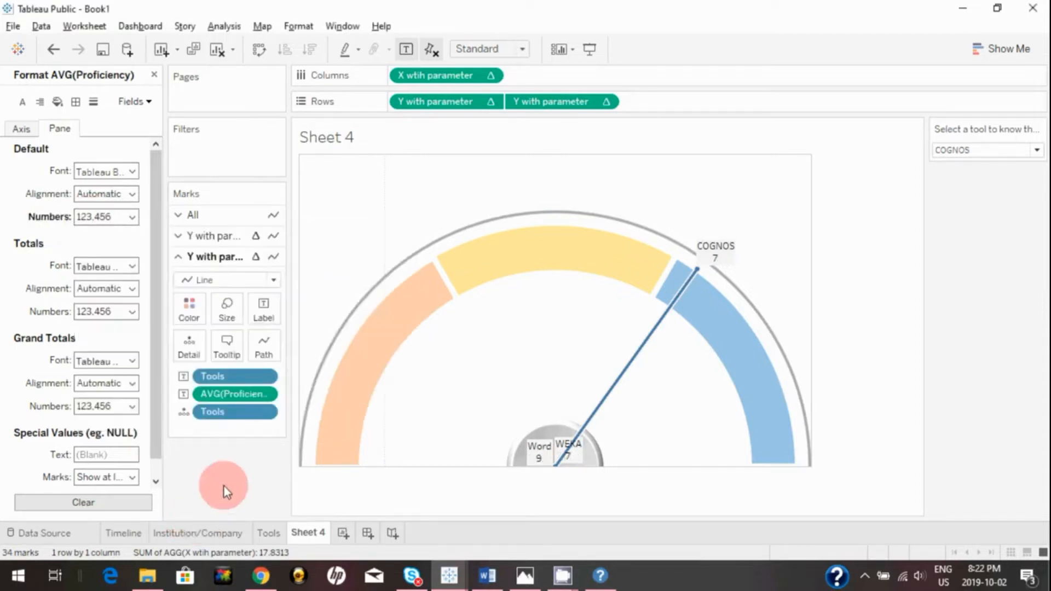
left_click(156, 77)
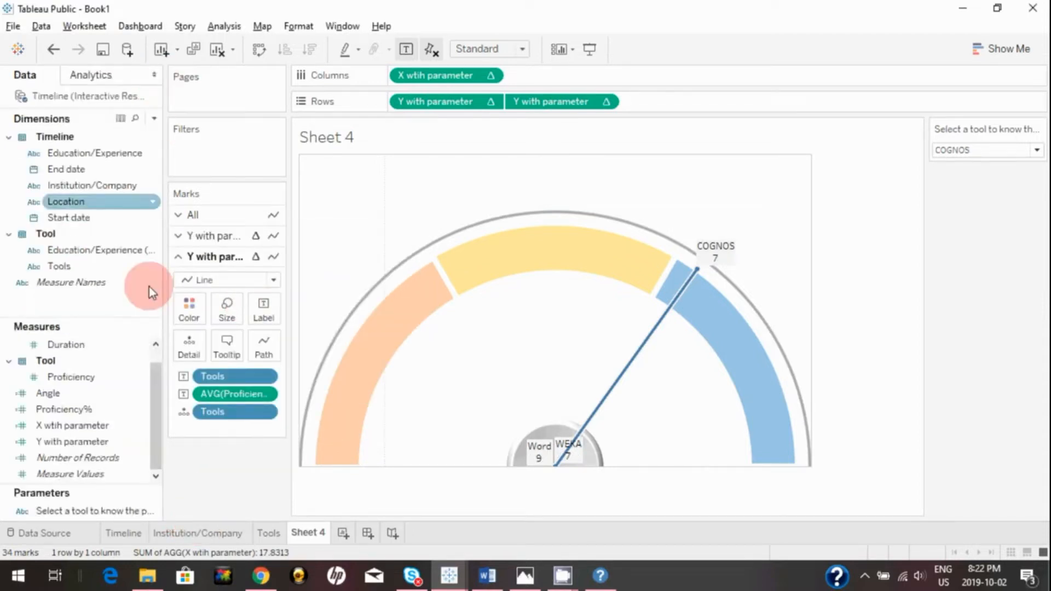
Add Proficiency% to the needle labels, formatted as a percentage with 0 decimals (70%).
left_click_drag(63, 409, 261, 312)
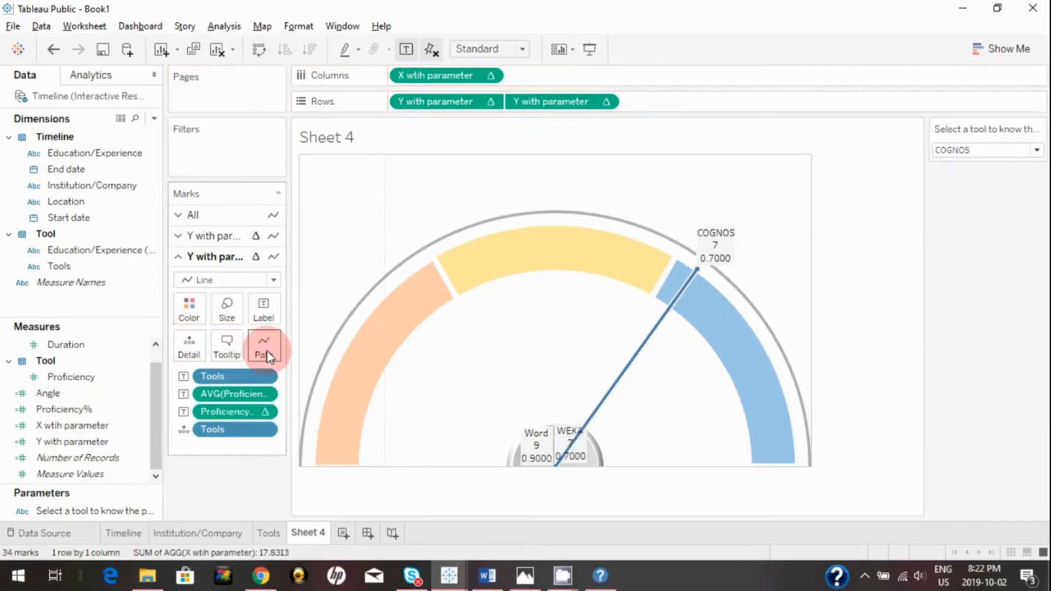
left_click(265, 412)
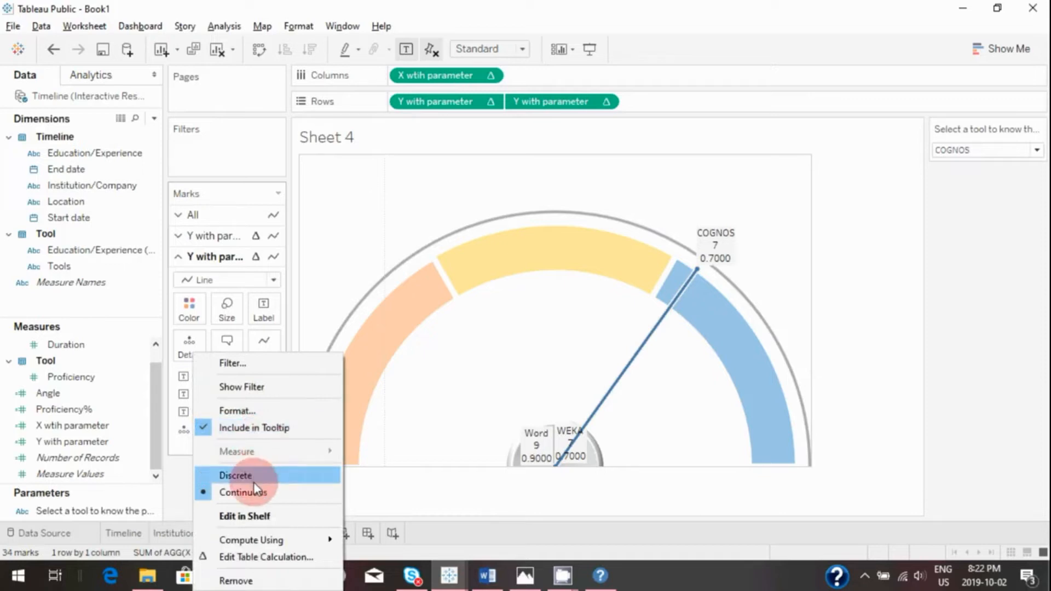
left_click(268, 409)
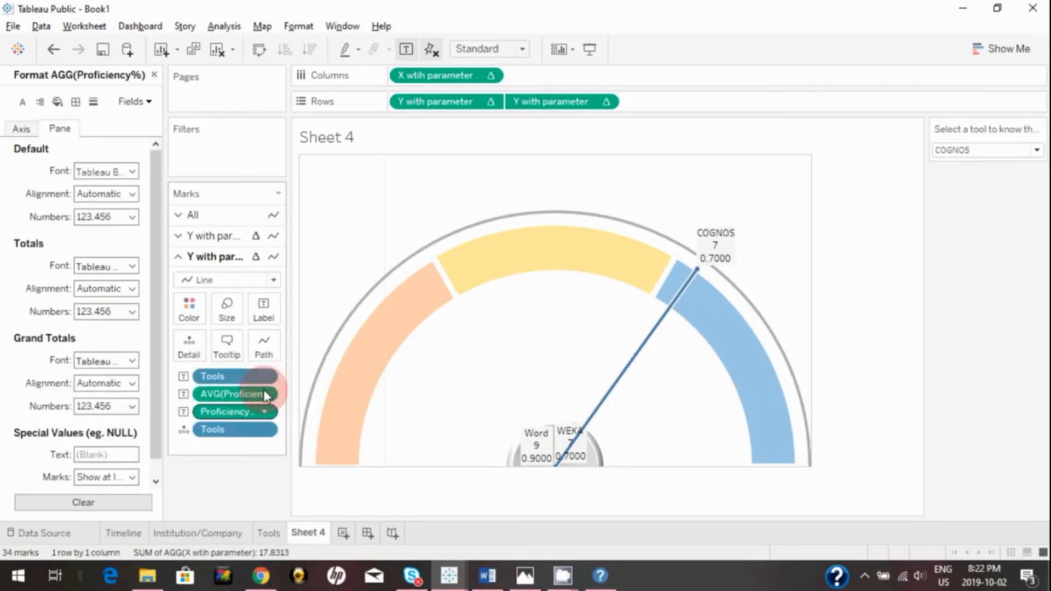
left_click(101, 217)
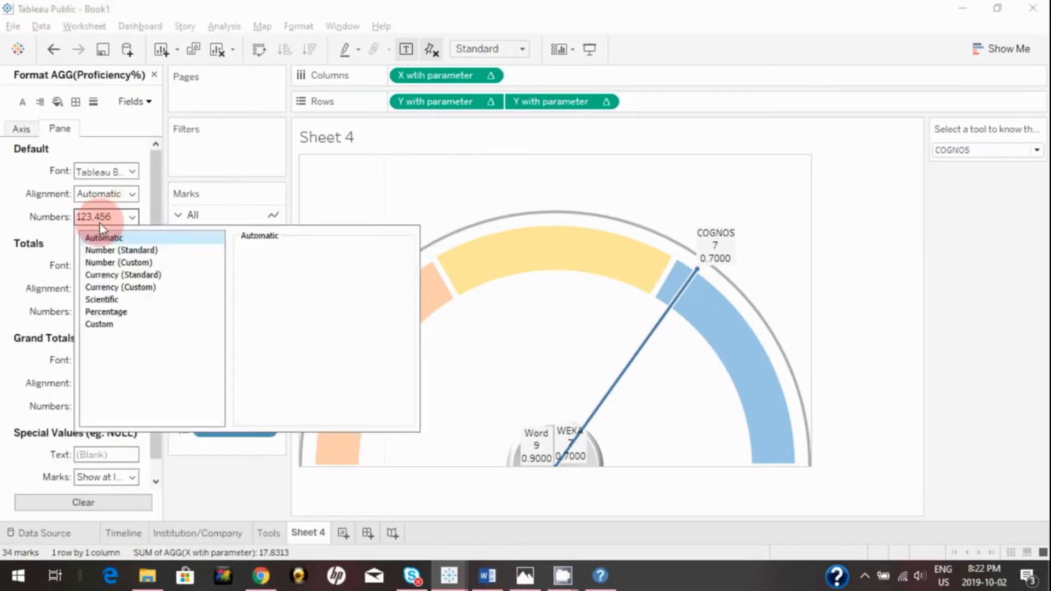
left_click(218, 306)
left_click(282, 271)
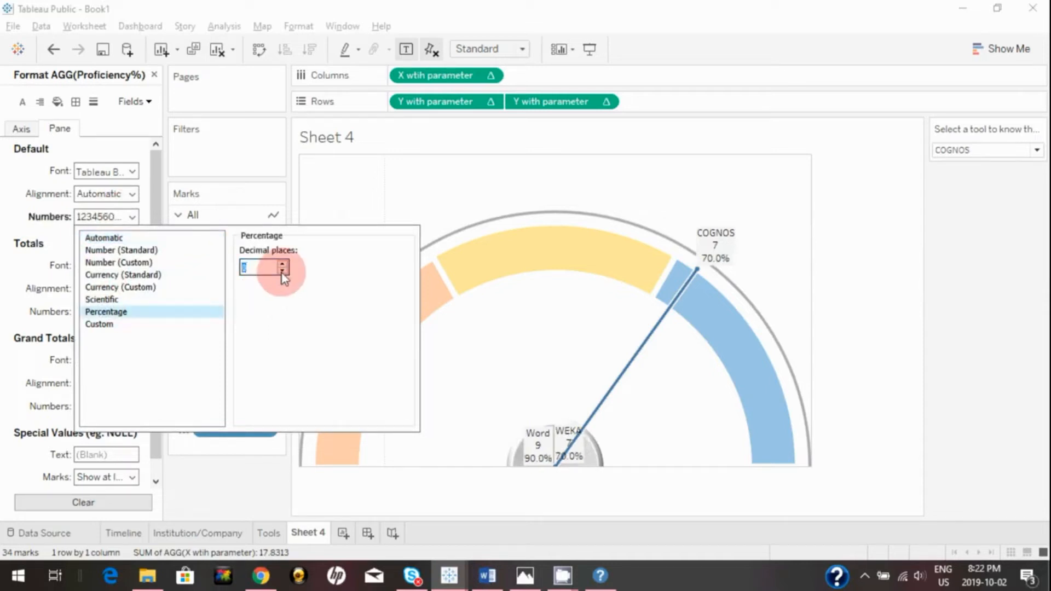
left_click(282, 272)
left_click(213, 482)
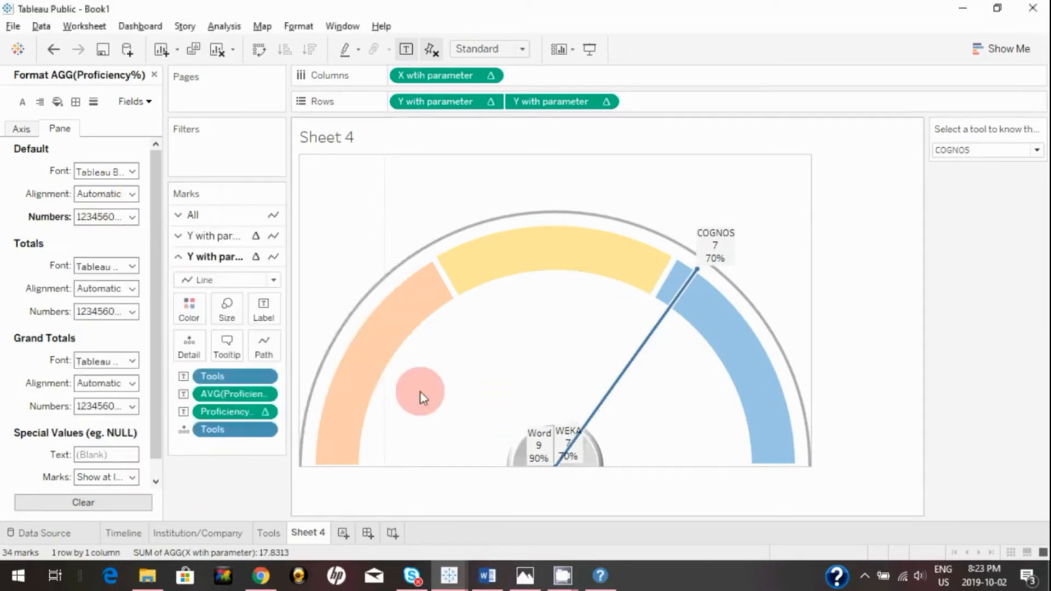
left_click(154, 75)
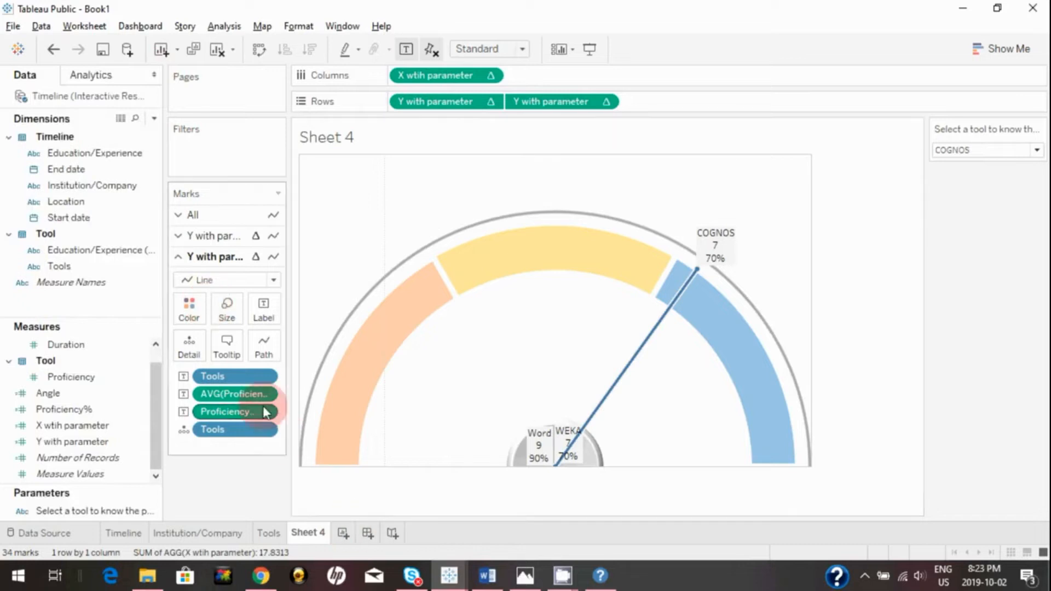
Switch the needle marks from Line to Shape and put Tools on Shape.
left_click(241, 284)
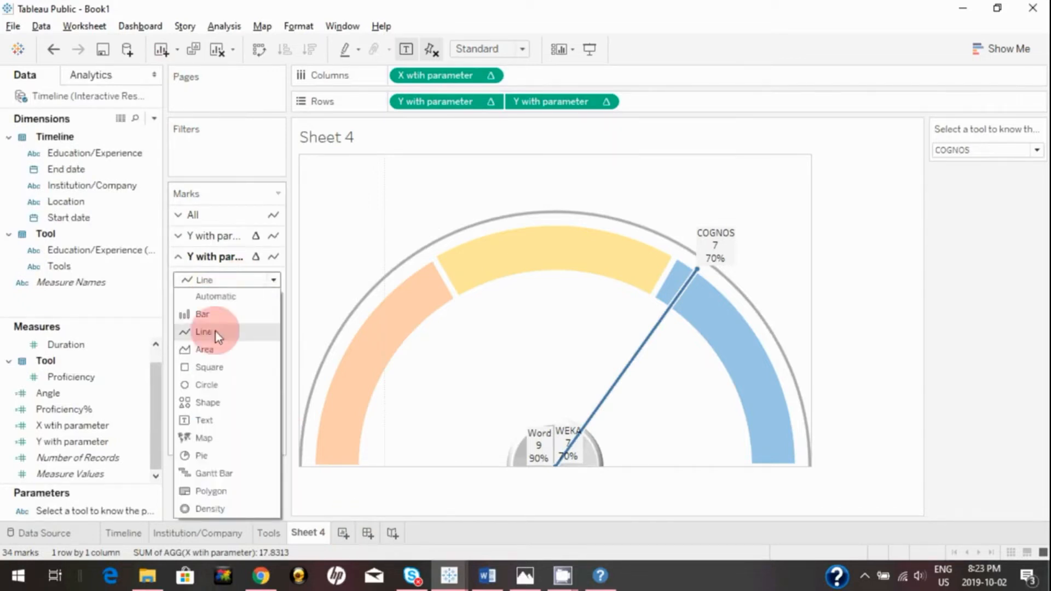
left_click(209, 407)
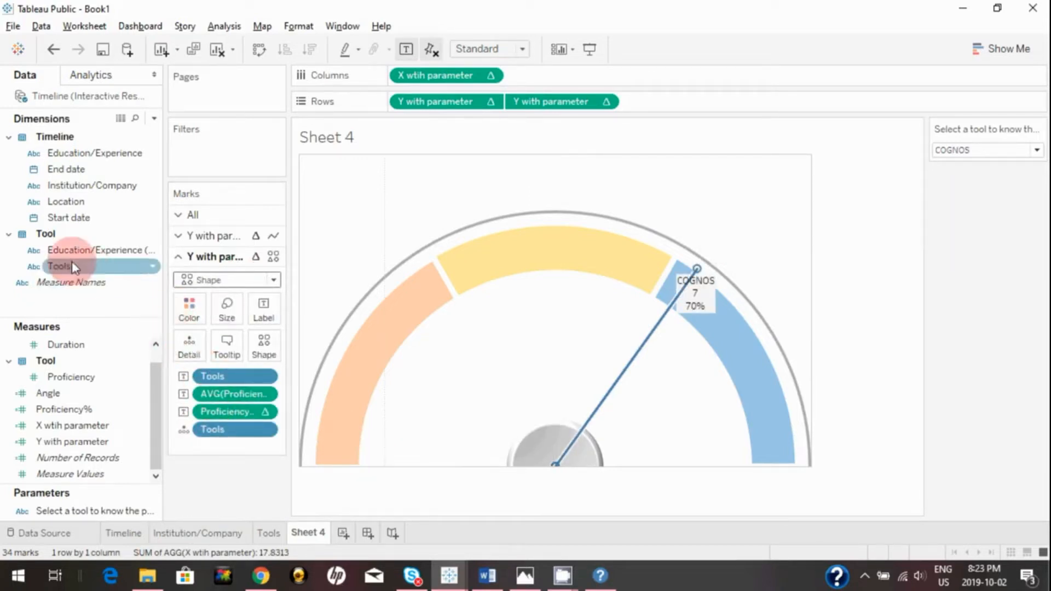
left_click_drag(68, 266, 263, 343)
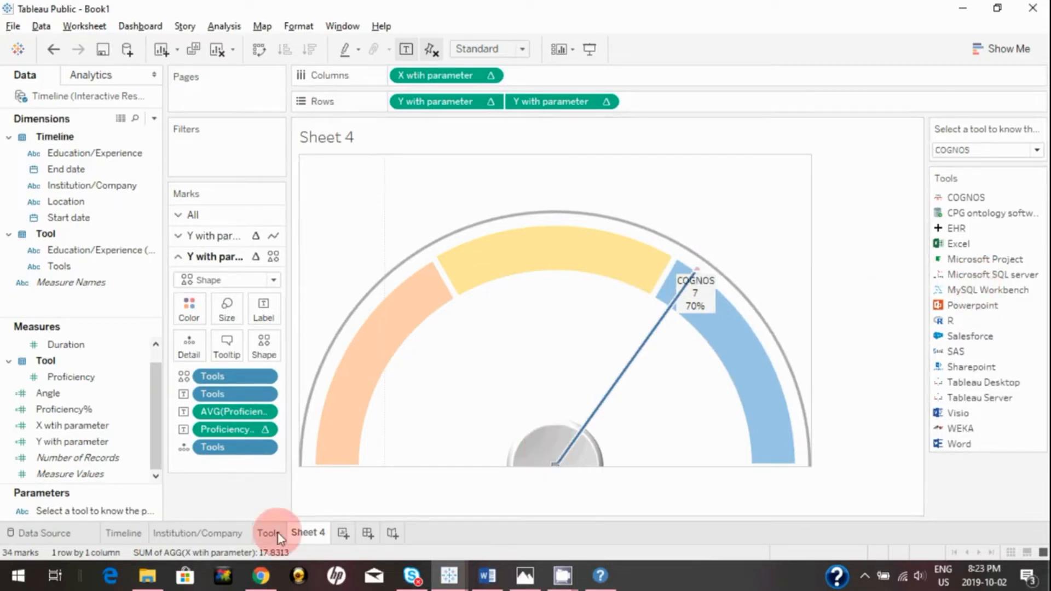
Enlarge the mark size so the COGNOS logo shows at the needle tip.
mouse_move(268, 541)
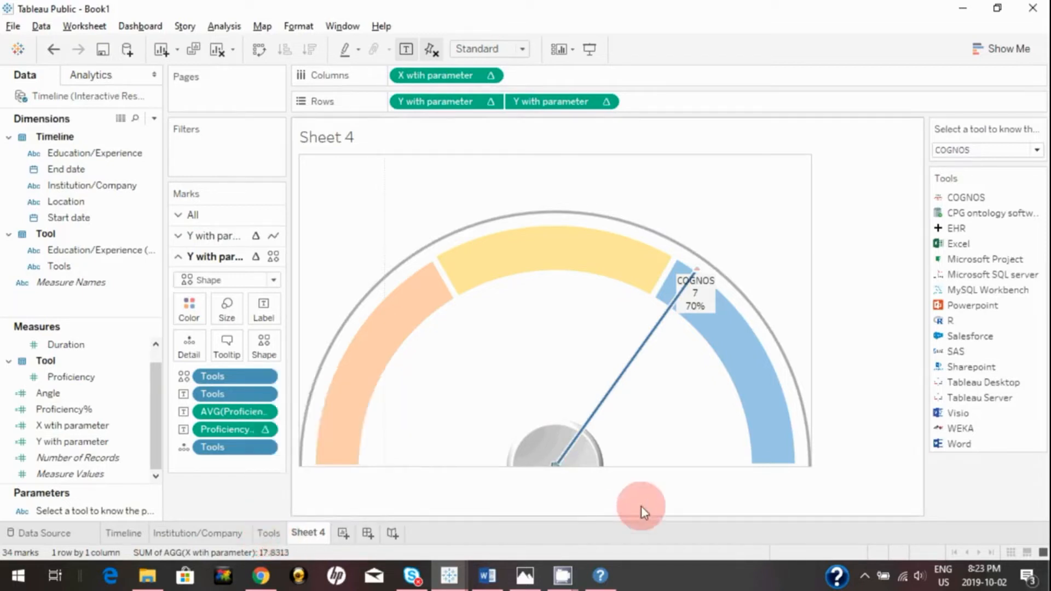
left_click(227, 308)
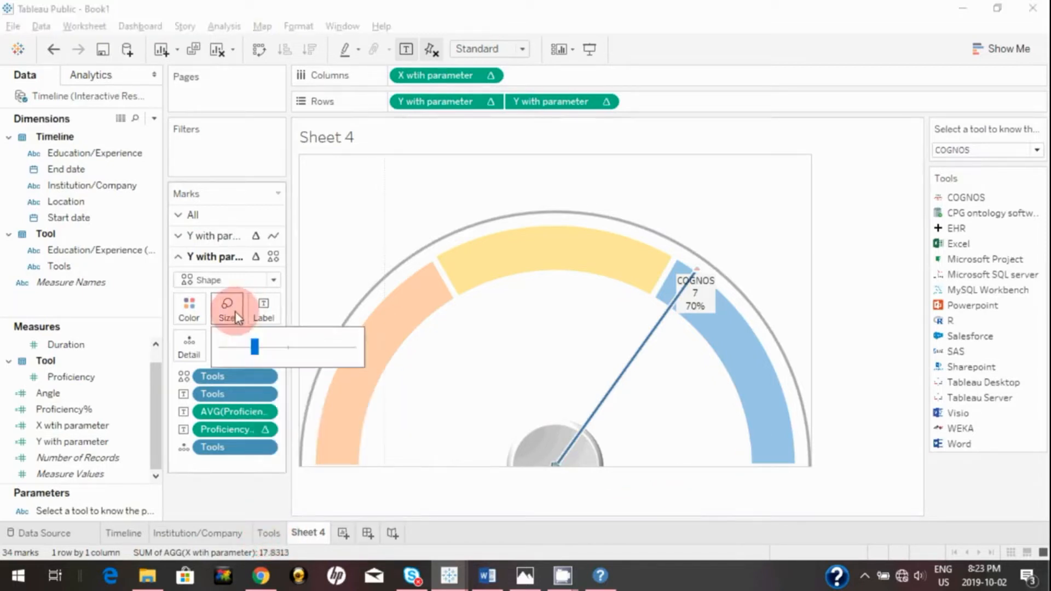
left_click_drag(255, 342, 312, 351)
left_click(423, 232)
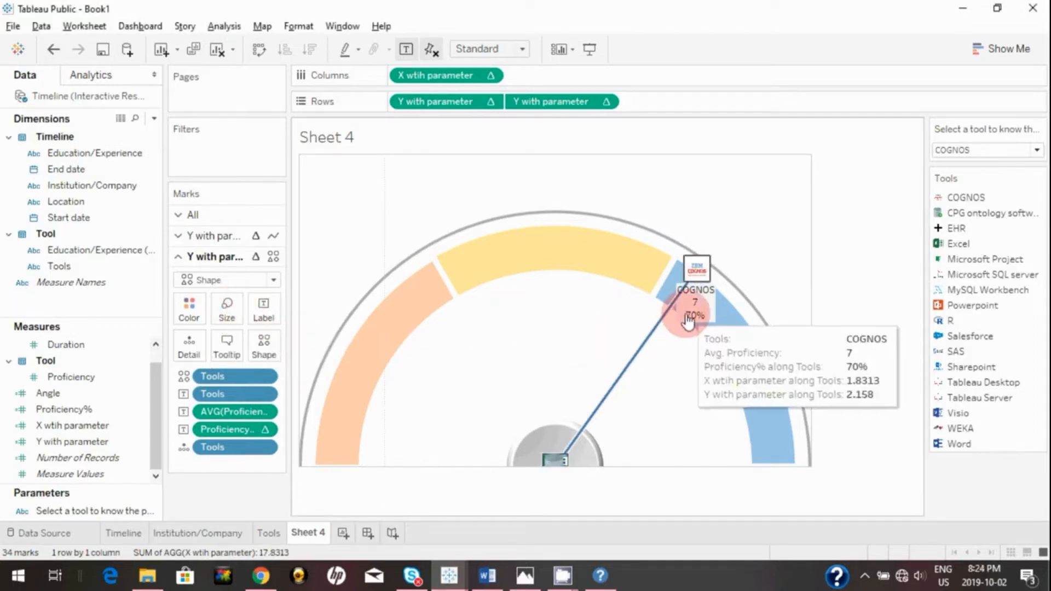
Edit the gauge label lines to read 'Tool name =', 'Proficiency =' and 'Proficiency %='.
left_click(263, 307)
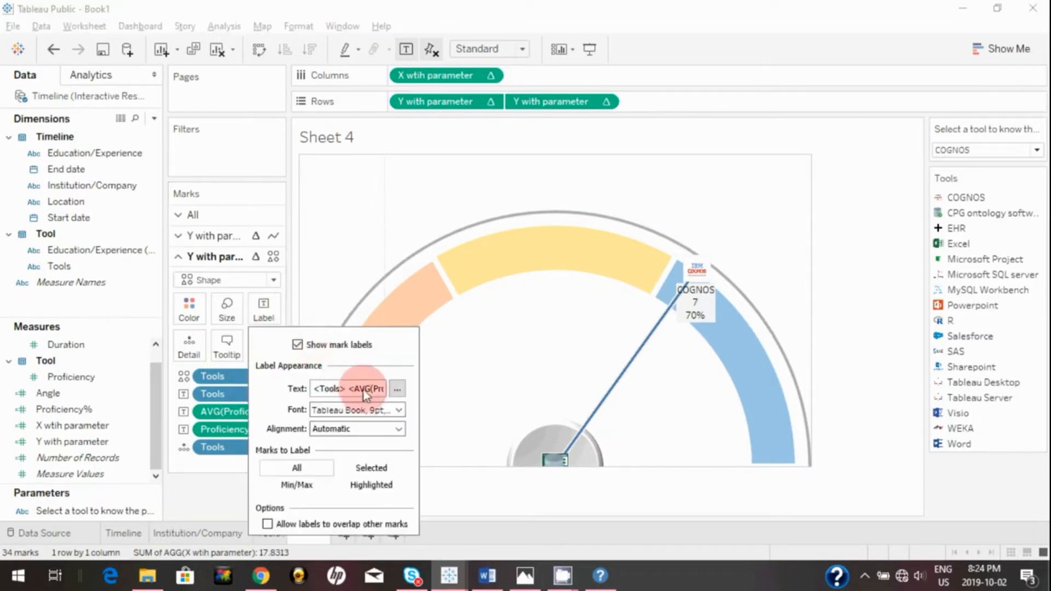
left_click(398, 389)
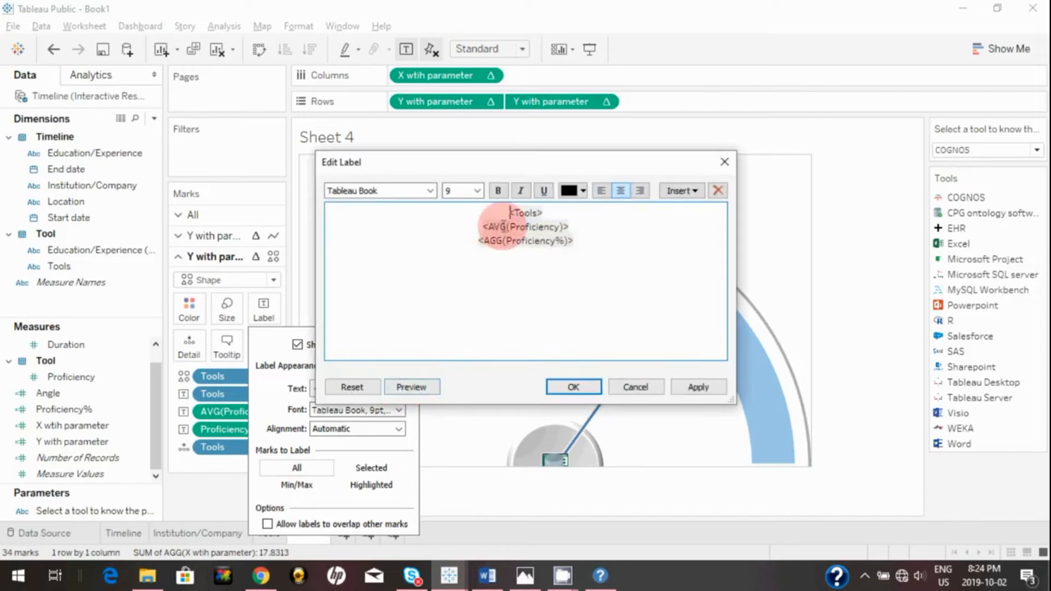
type("Tool name")
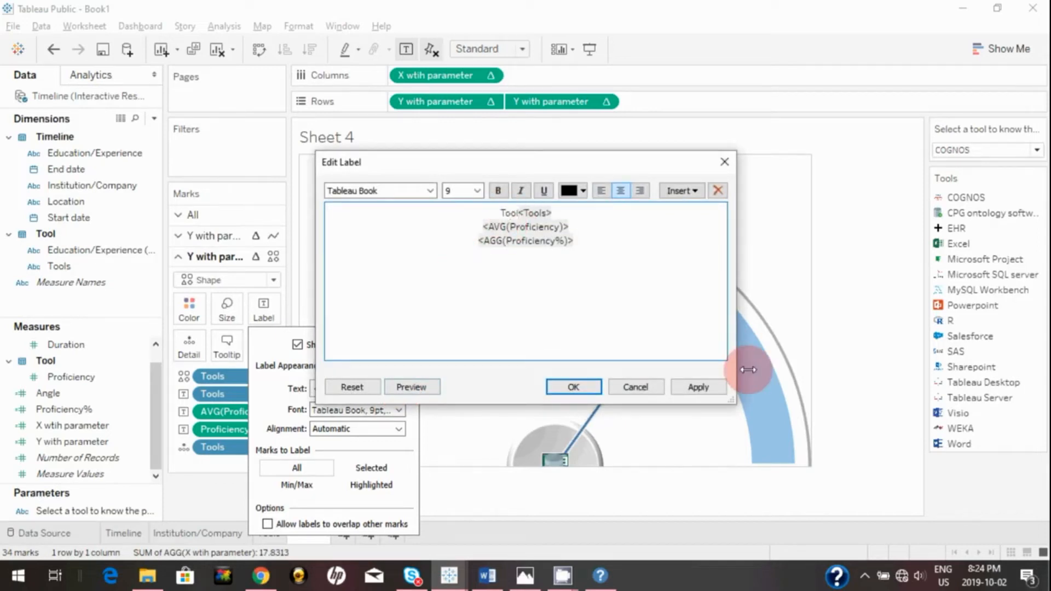
type(" =")
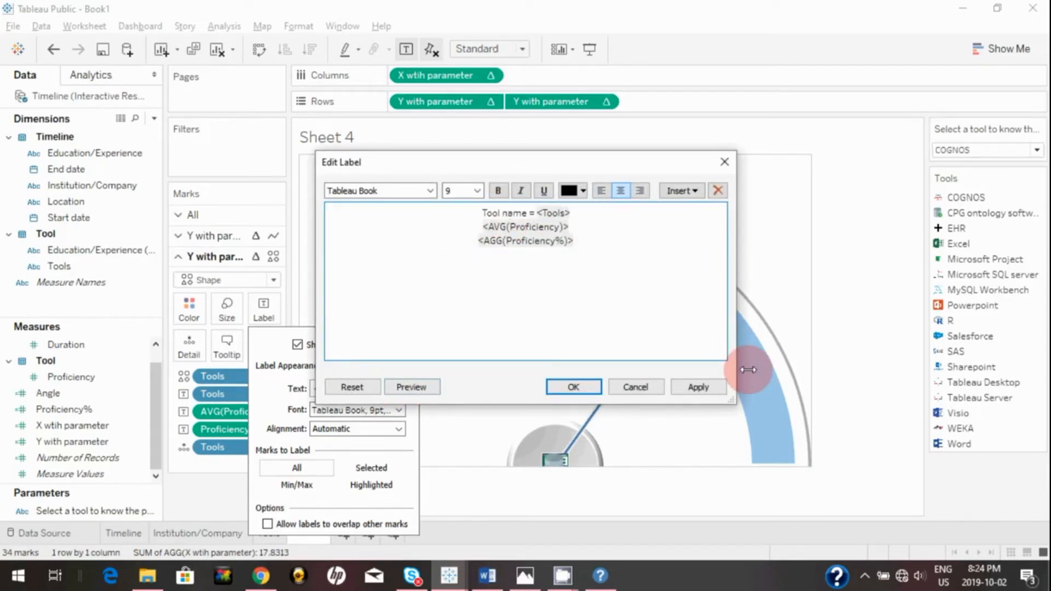
left_click(489, 226)
type("Proficiency ")
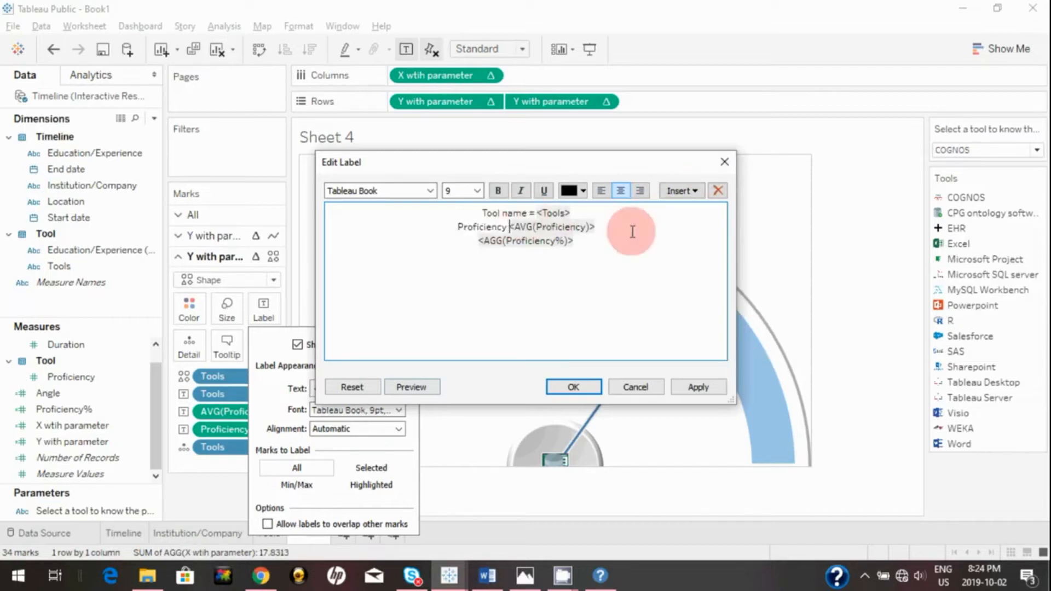
type("=")
key("Down")
key("Home")
type("Proficiency ")
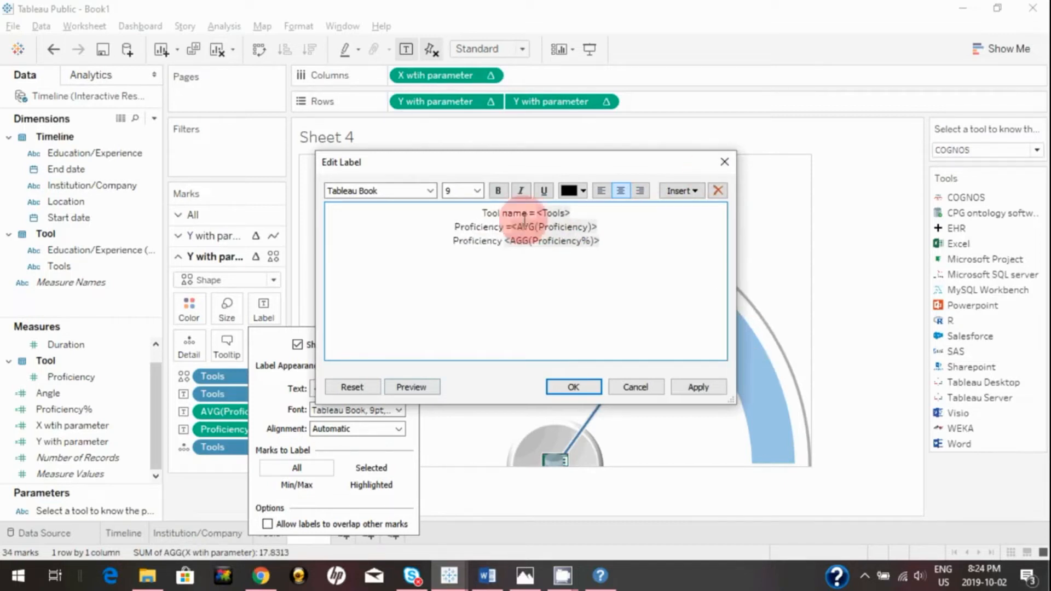
type("%=")
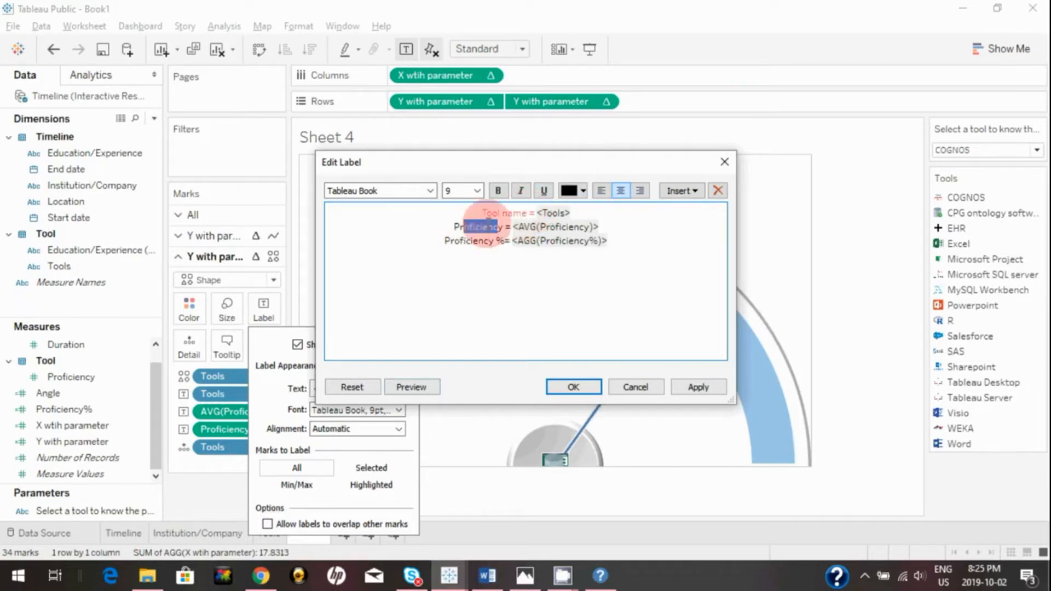
Colour the Proficiency and Proficiency % field names red and apply the label.
left_click_drag(505, 227, 446, 228)
left_click(573, 191)
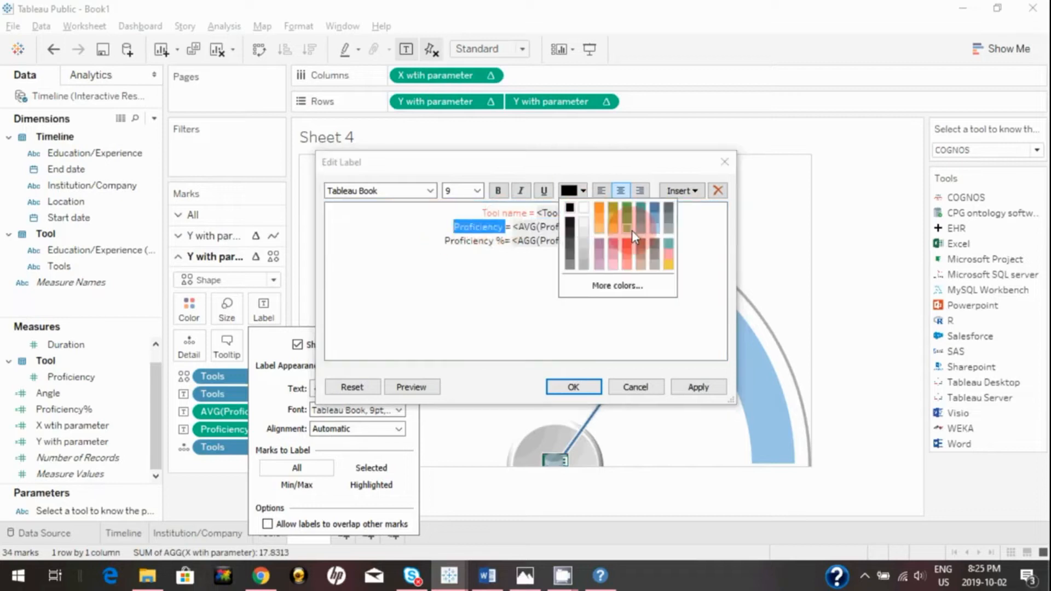
left_click(625, 240)
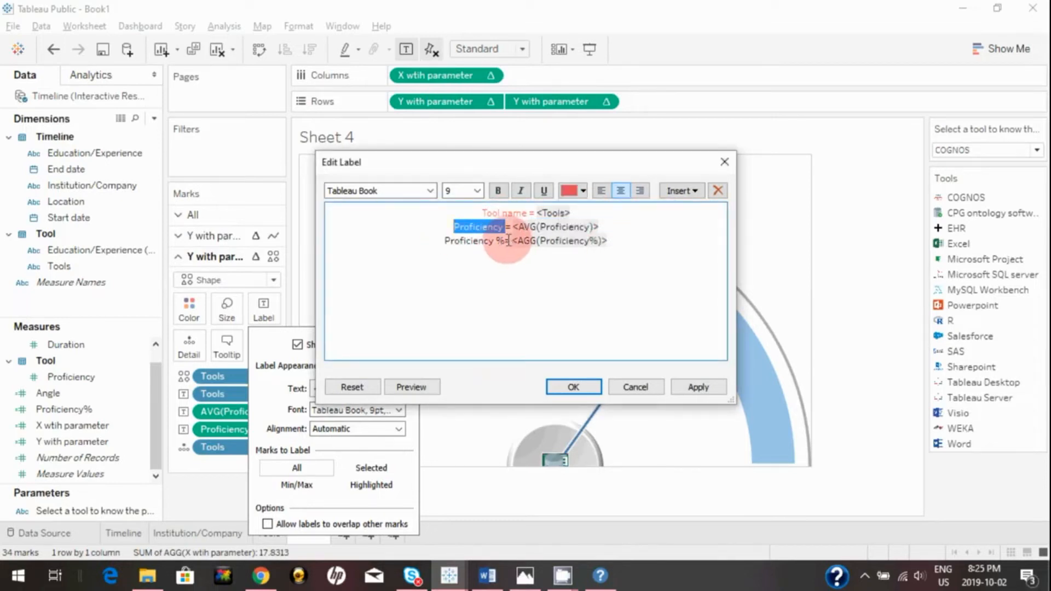
left_click(508, 241)
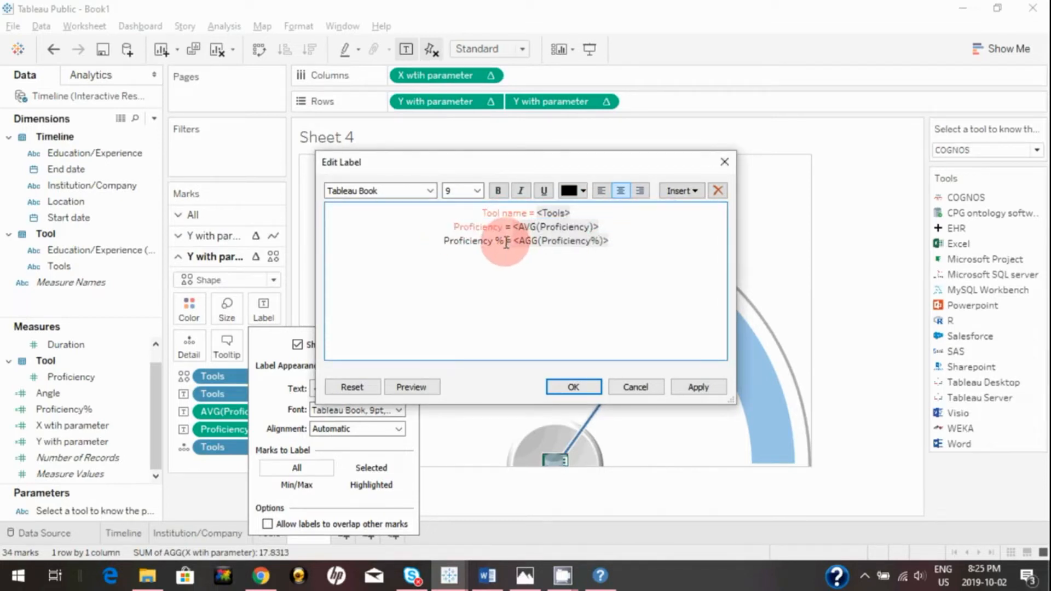
left_click_drag(506, 241, 444, 241)
left_click(581, 192)
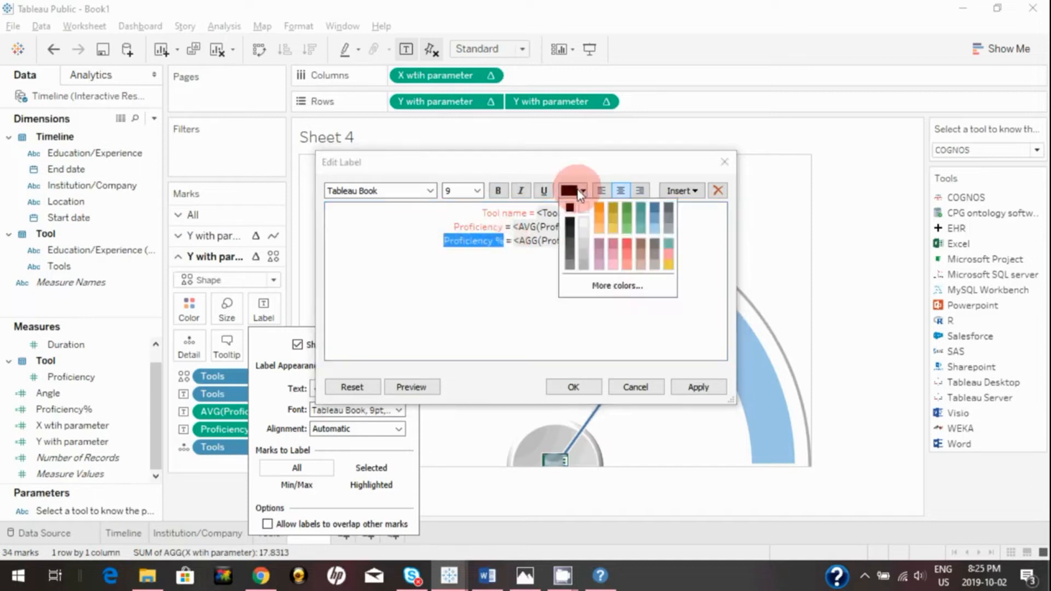
left_click(624, 242)
left_click(700, 312)
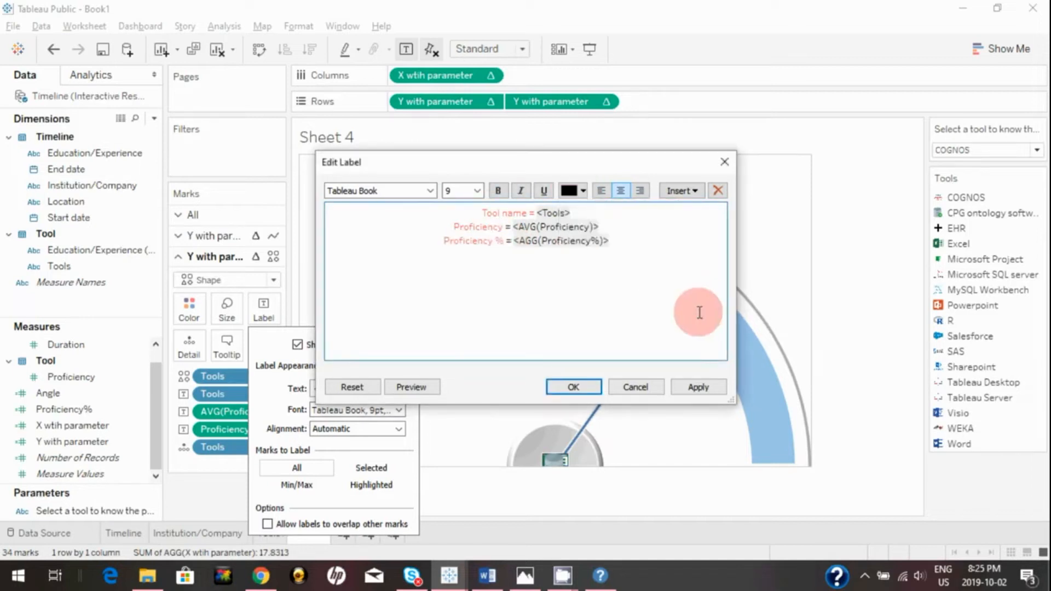
left_click(698, 387)
left_click(619, 390)
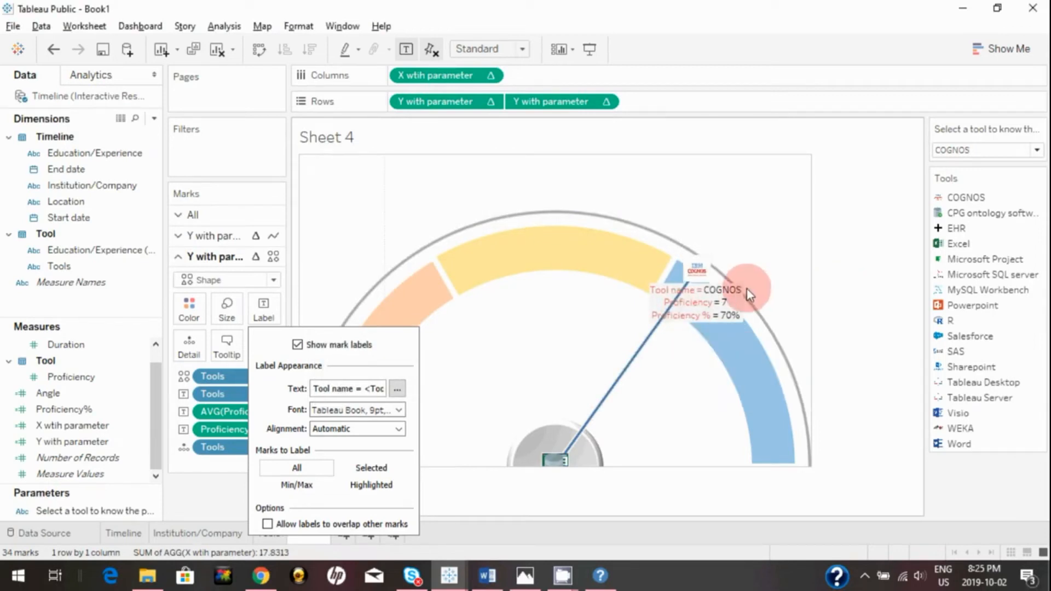
Set the label's vertical alignment to Bottom so it sits above the needle tip.
left_click(368, 432)
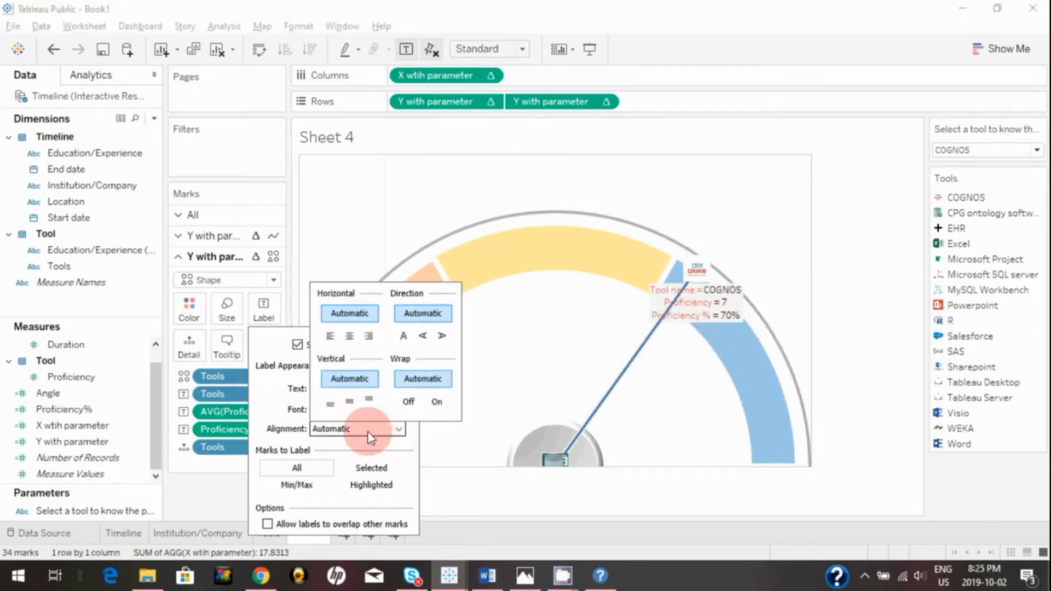
left_click(370, 403)
left_click(969, 156)
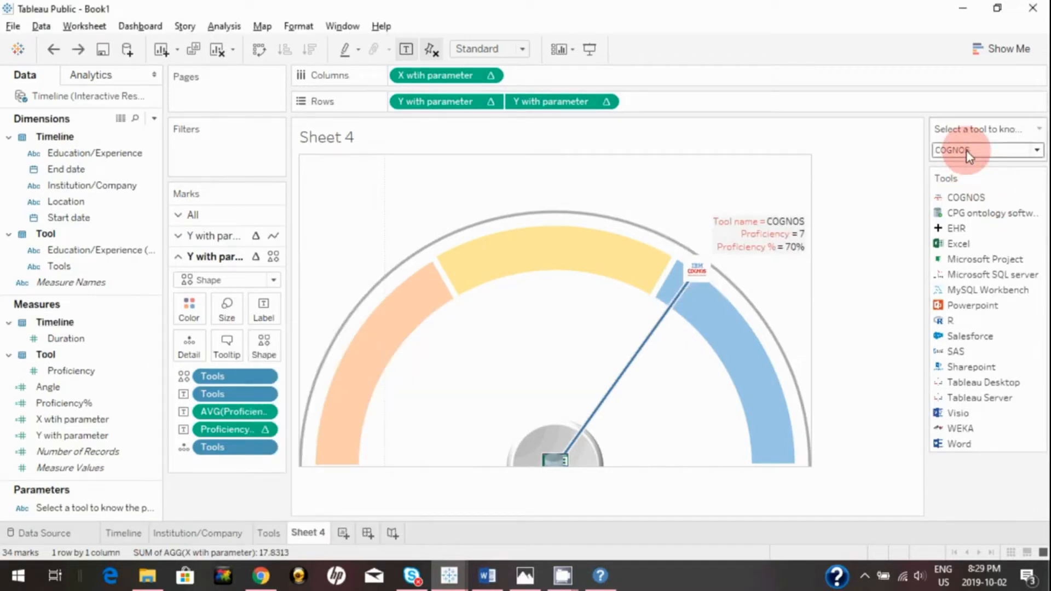
Choose Excel in the 'Select a tool' parameter so the needle shows 100% proficiency.
left_click(966, 152)
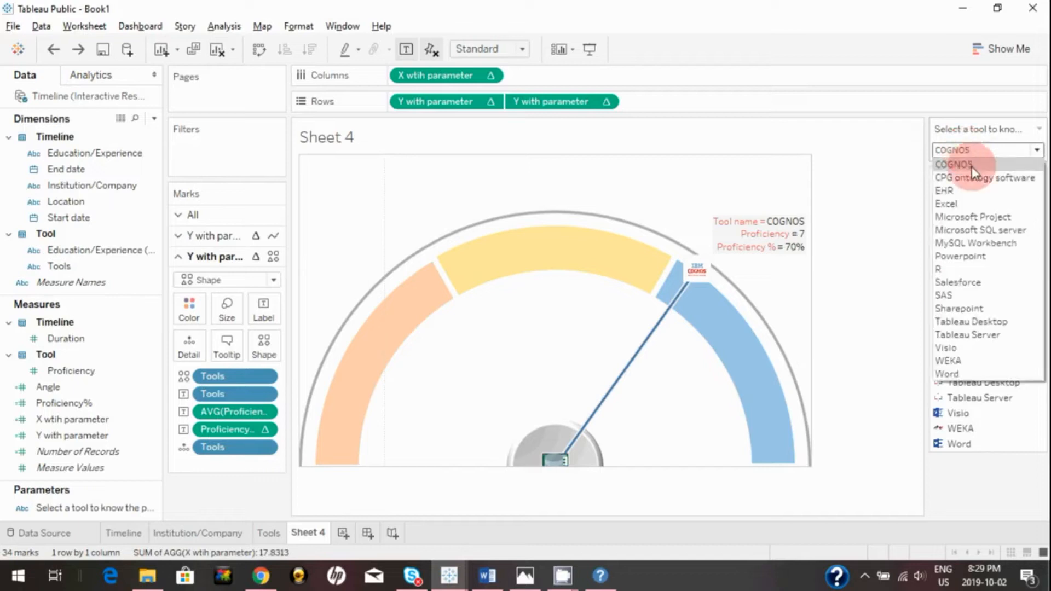
left_click(960, 205)
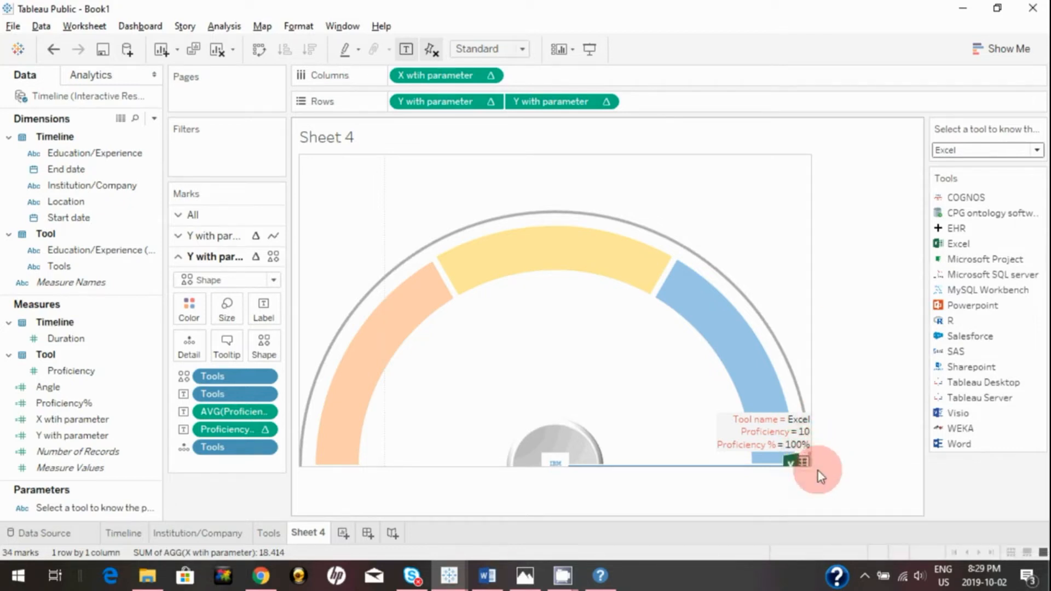
mouse_move(811, 464)
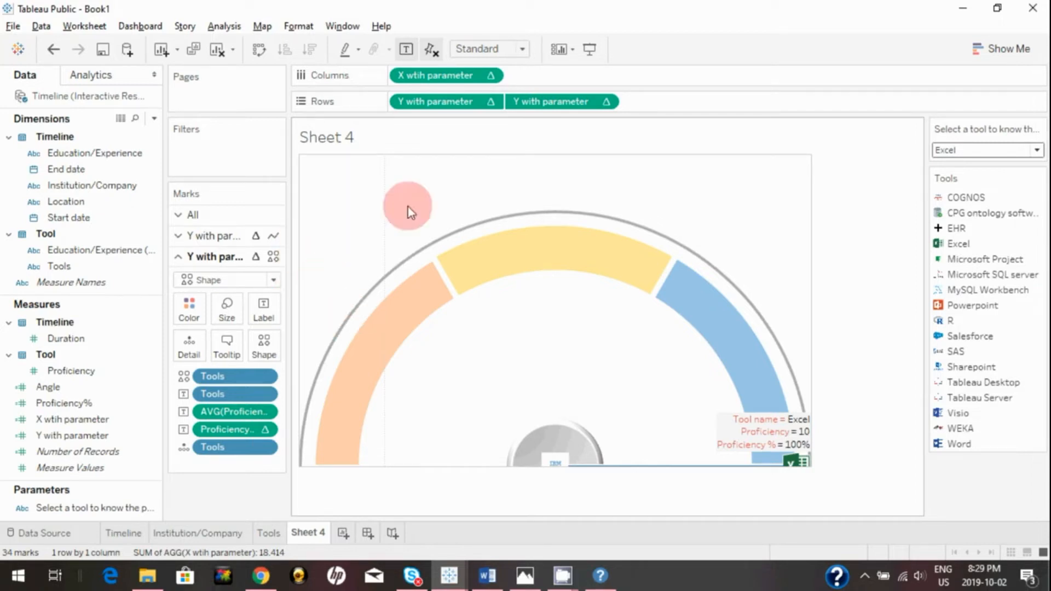
Show the Y with parameter axis header and fix the axis start at 0.9.
left_click(491, 102)
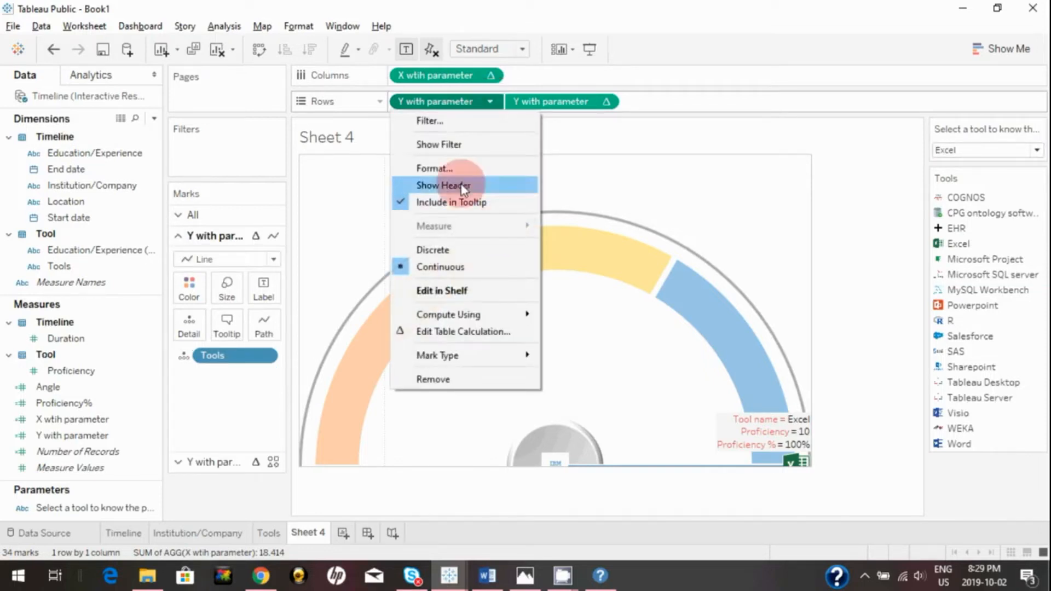
left_click(426, 186)
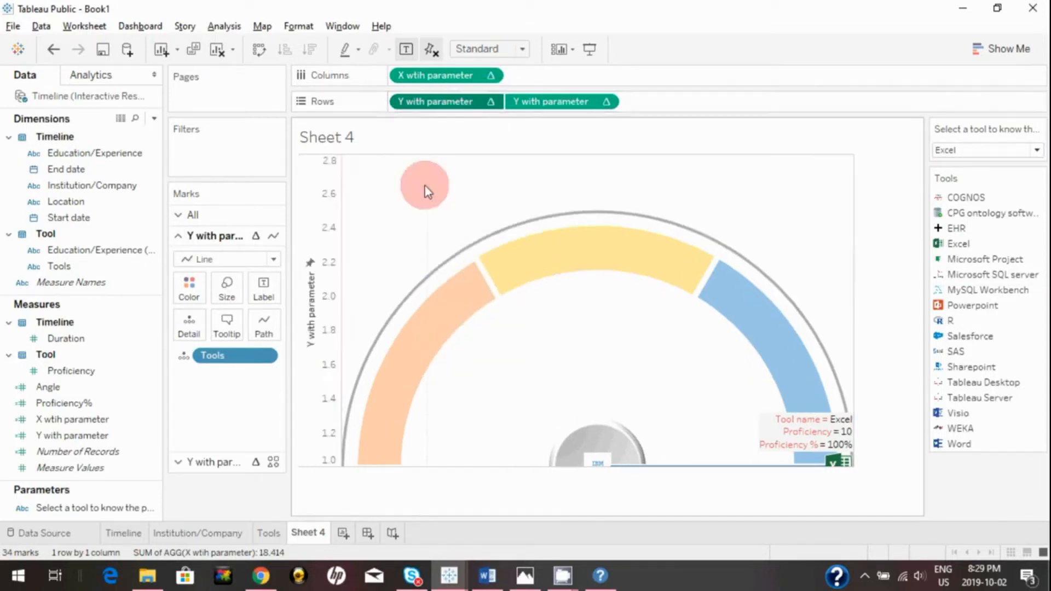
left_click(303, 355)
right_click(304, 367)
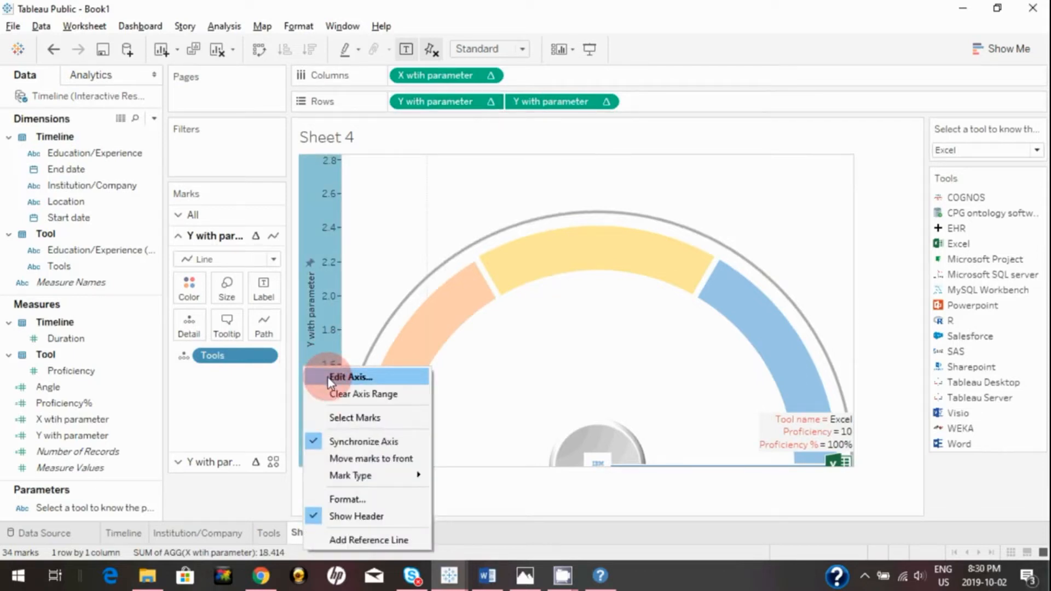
left_click(328, 378)
double_click(388, 226)
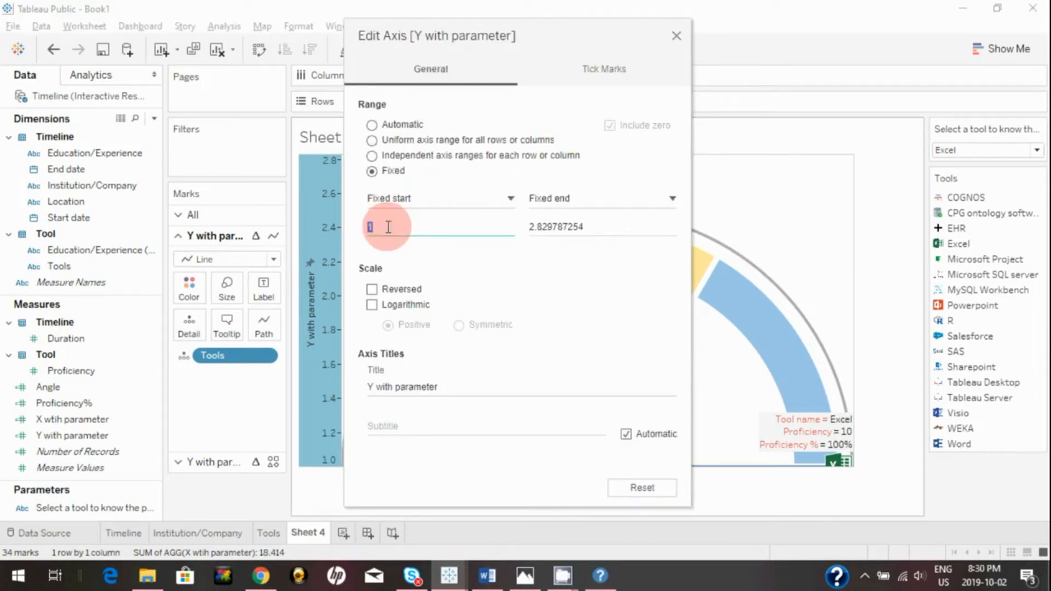
type("0.9")
left_click(677, 36)
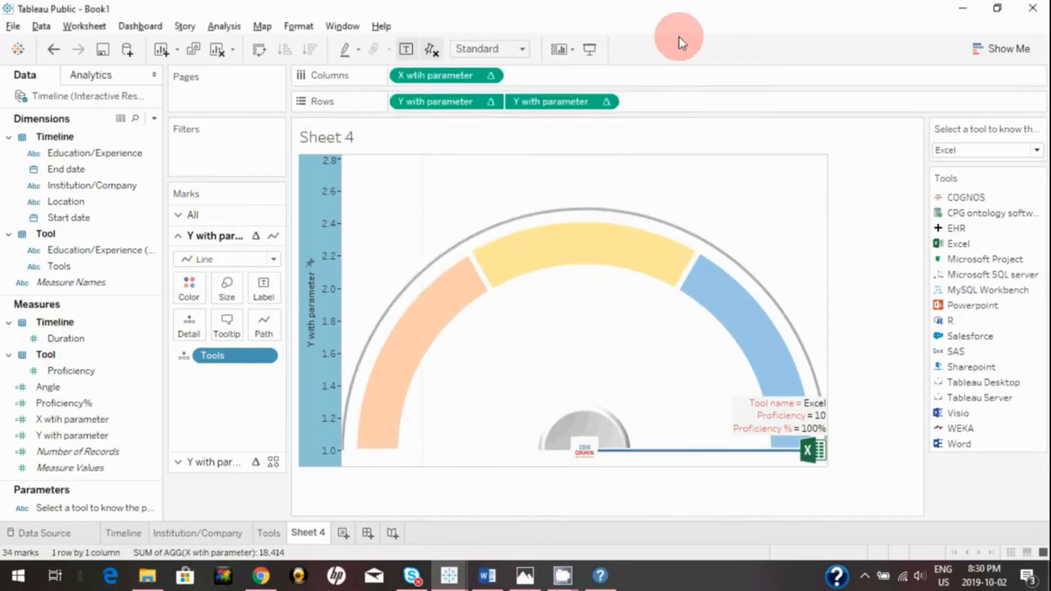
Hide the Y with parameter axis header again.
right_click(319, 254)
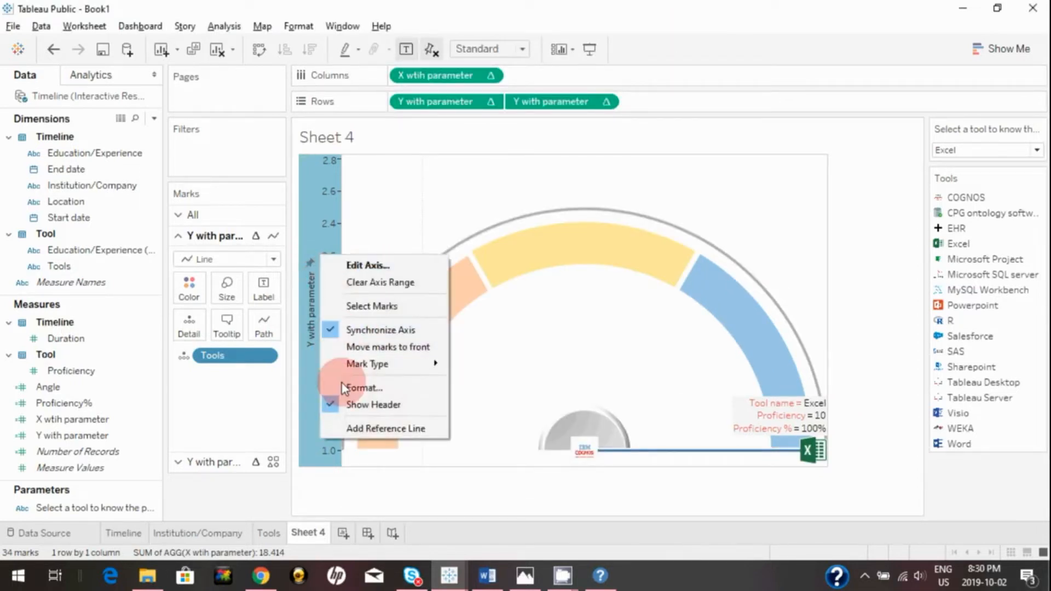
left_click(335, 406)
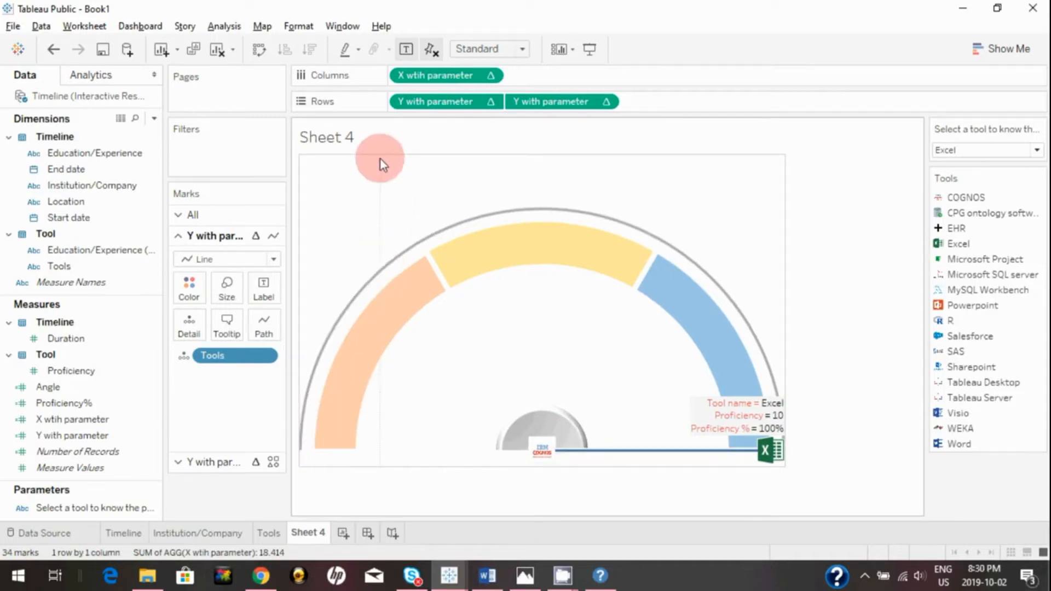
right_click(365, 222)
left_click(342, 219)
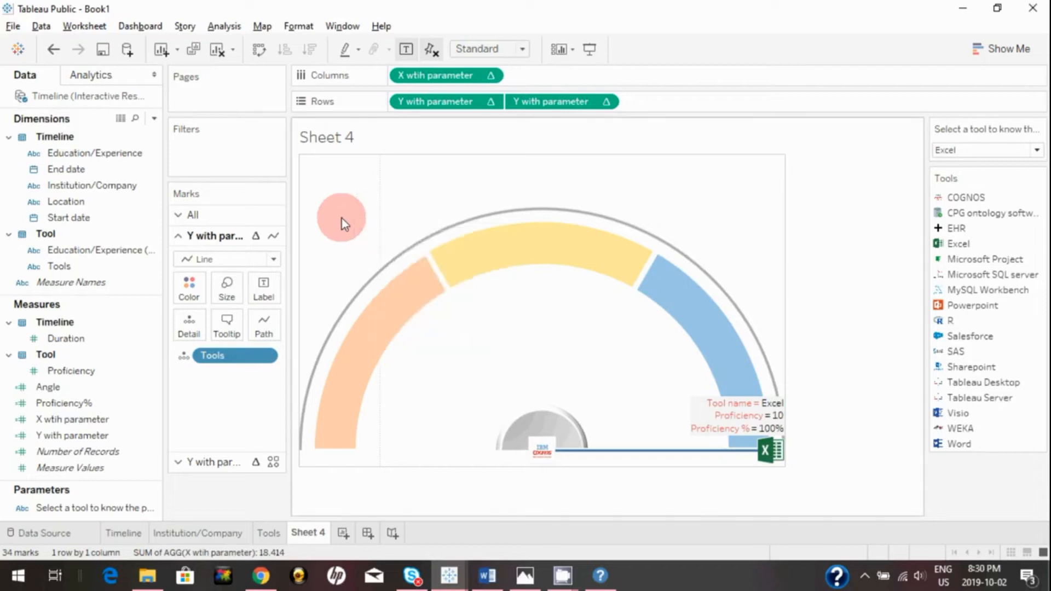
right_click(342, 218)
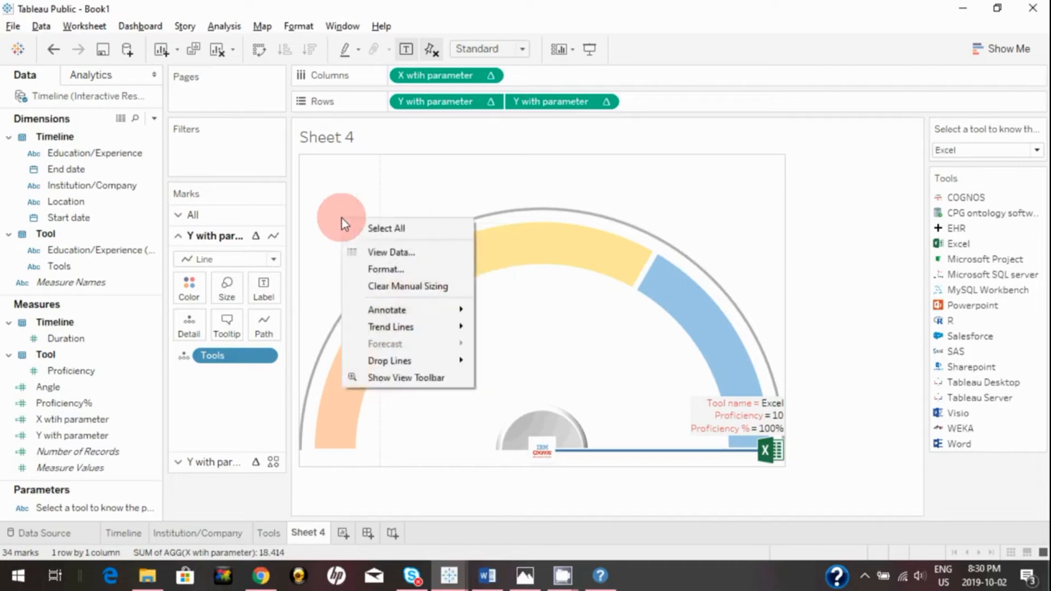
Set the gauge chart's zero lines to None.
left_click(386, 269)
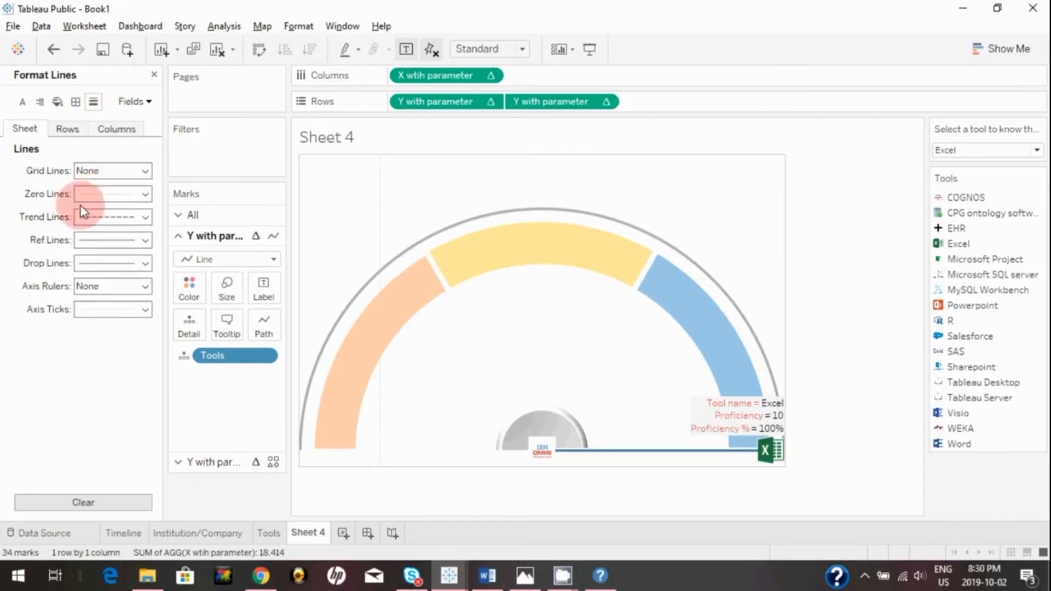
left_click(112, 194)
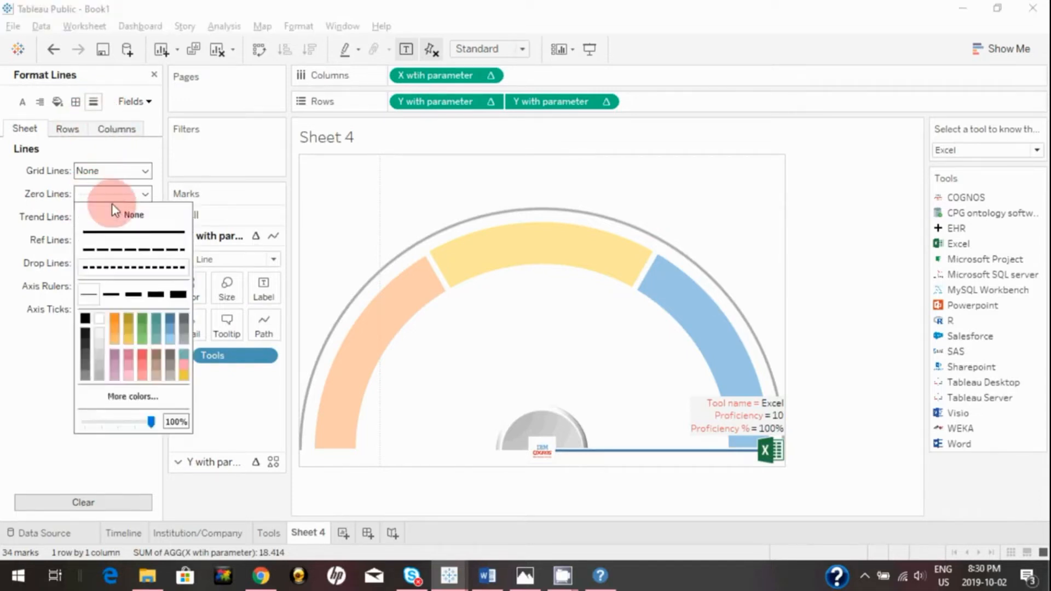
left_click(110, 214)
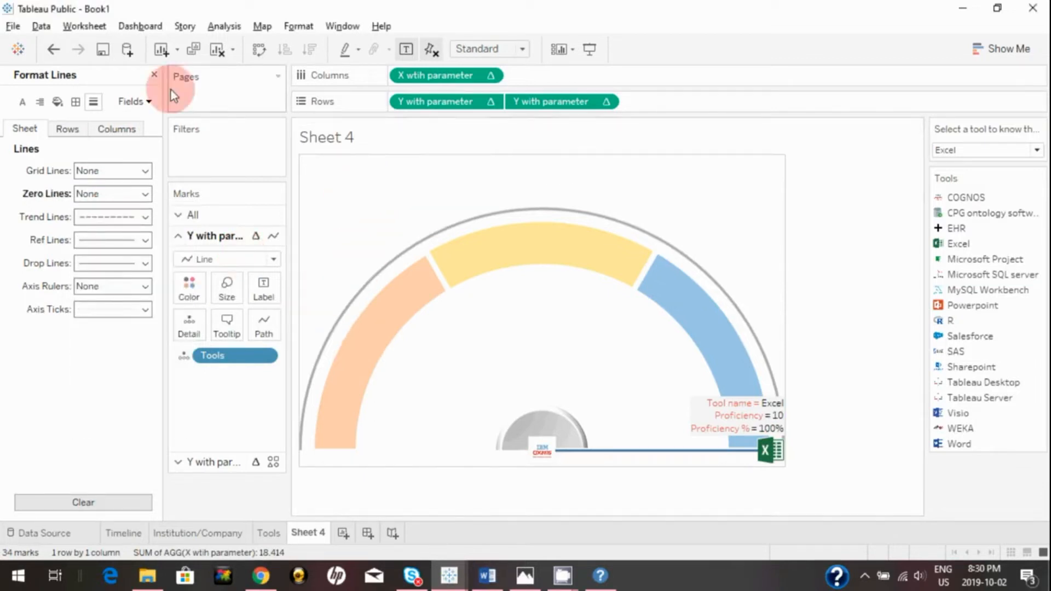
left_click(153, 75)
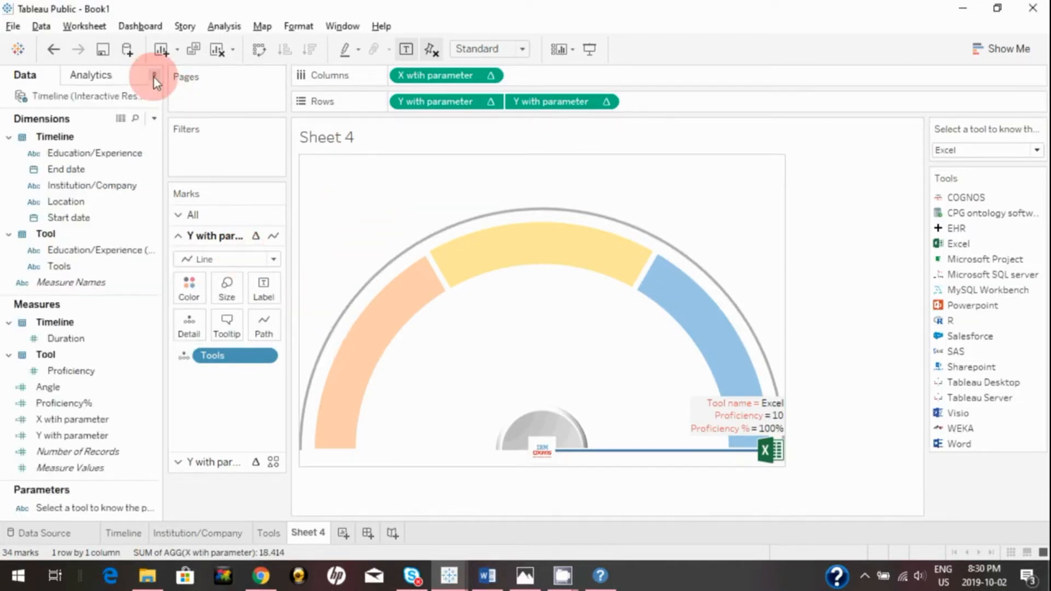
Rename Sheet 4 to 'Gauge chart' and switch to the Interactive Resume spreadsheet.
double_click(304, 532)
type("Gauge chart")
key("Return")
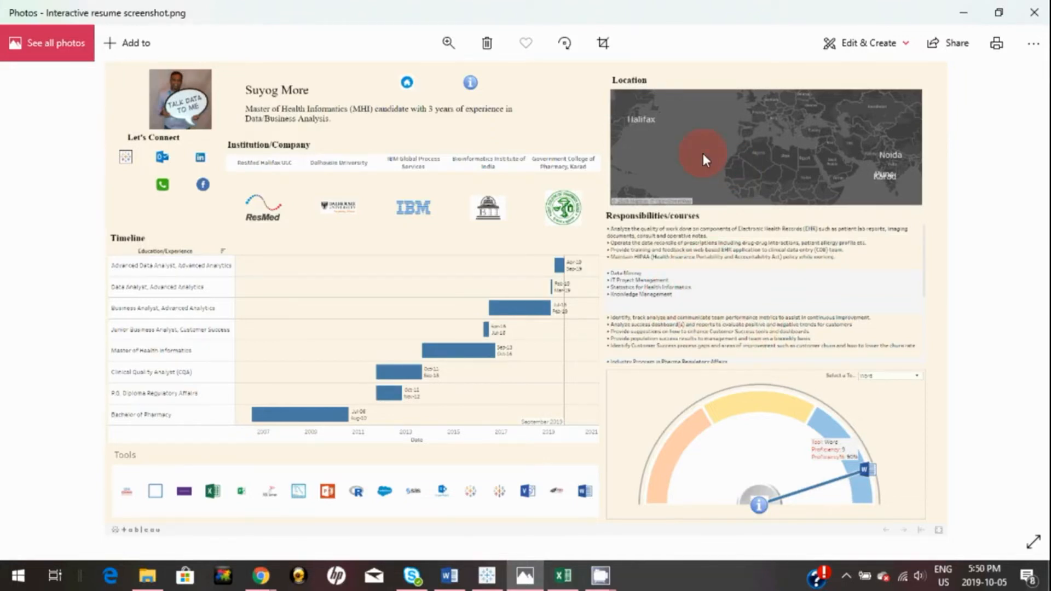
key("alt+Tab")
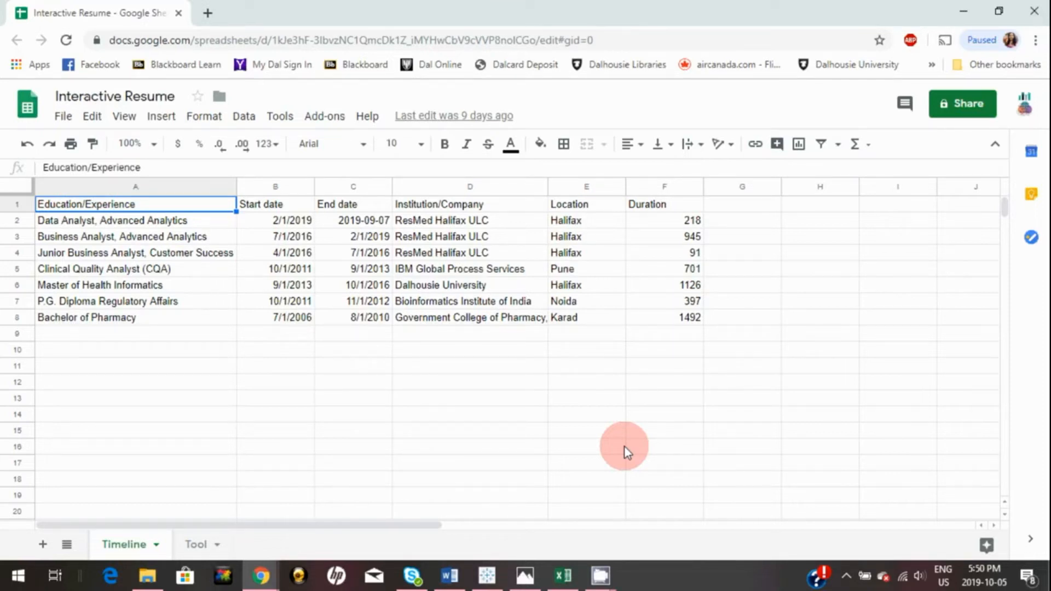
Add a new Google Sheets tab named Responsibilities, then go back to Tableau Public.
left_click(44, 545)
double_click(201, 547)
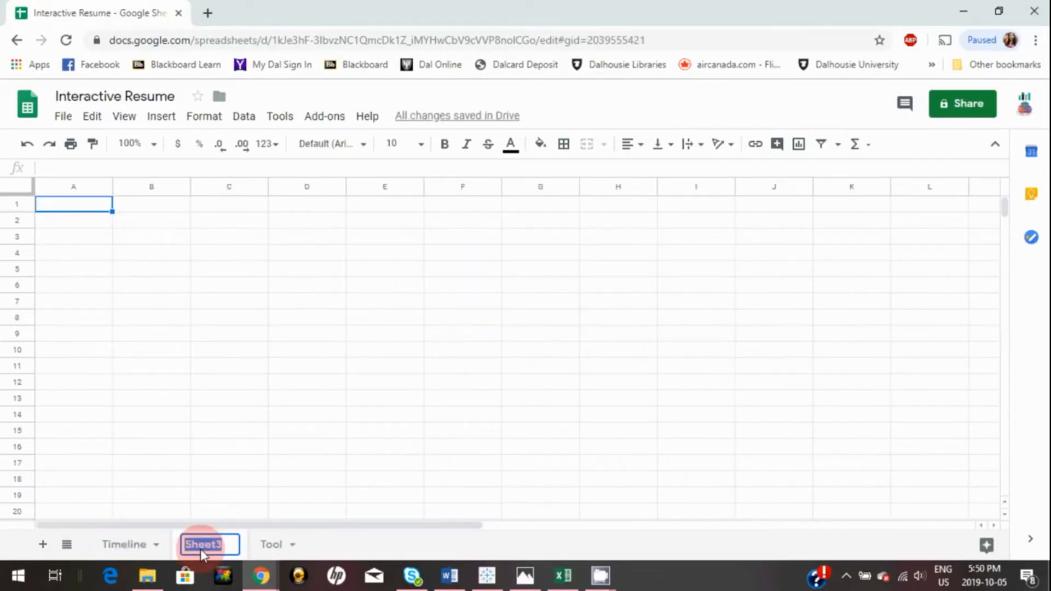
type("Re")
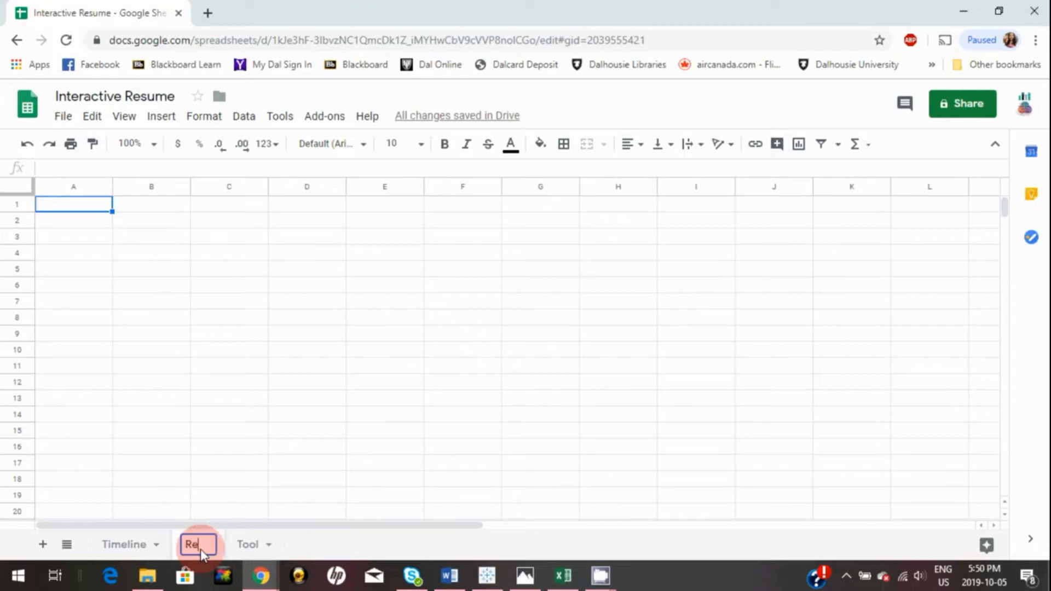
type("sponsibilities")
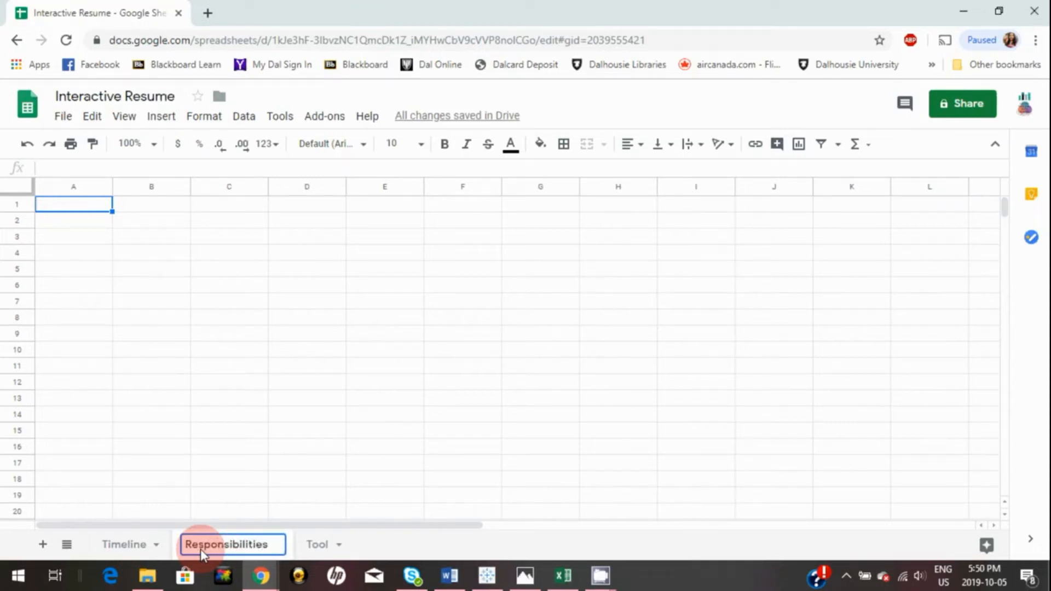
key("Return")
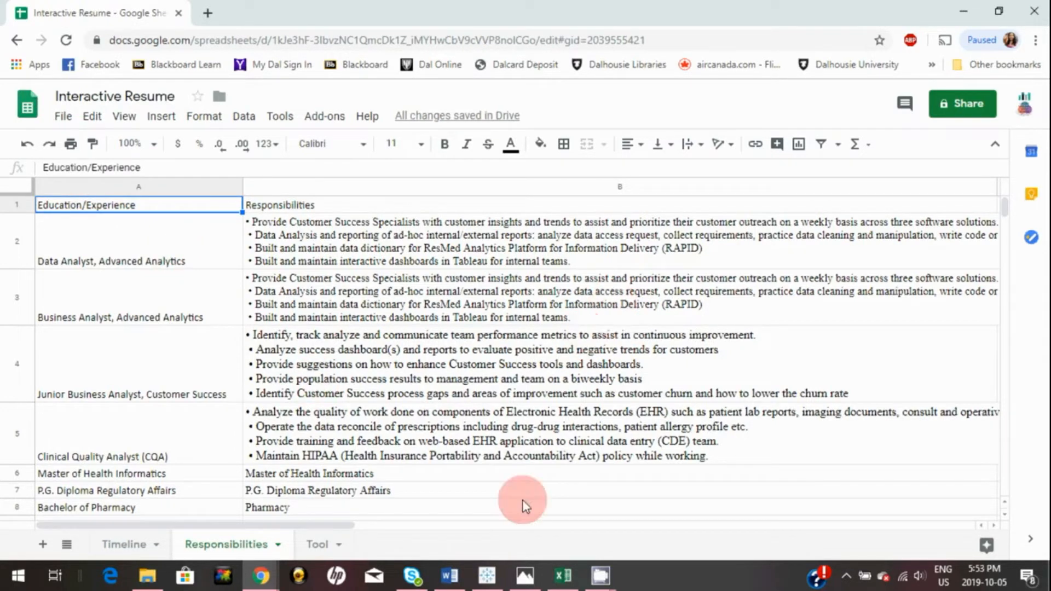
left_click(486, 574)
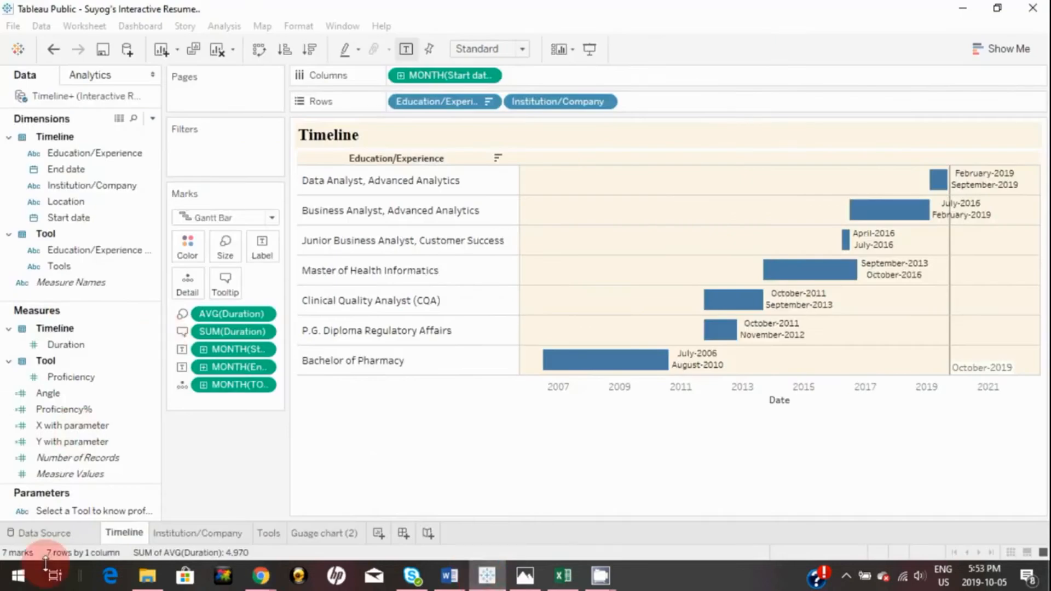
Refresh the workbook's data source and open the Data Source page to see the Responsibilities sheet.
left_click(46, 533)
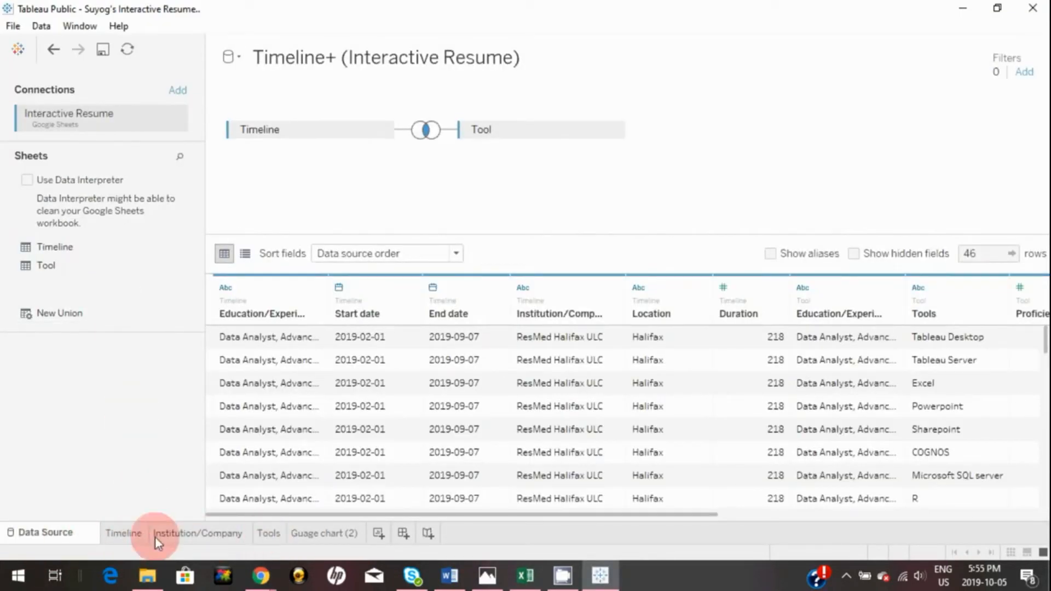
left_click(122, 542)
left_click(116, 159)
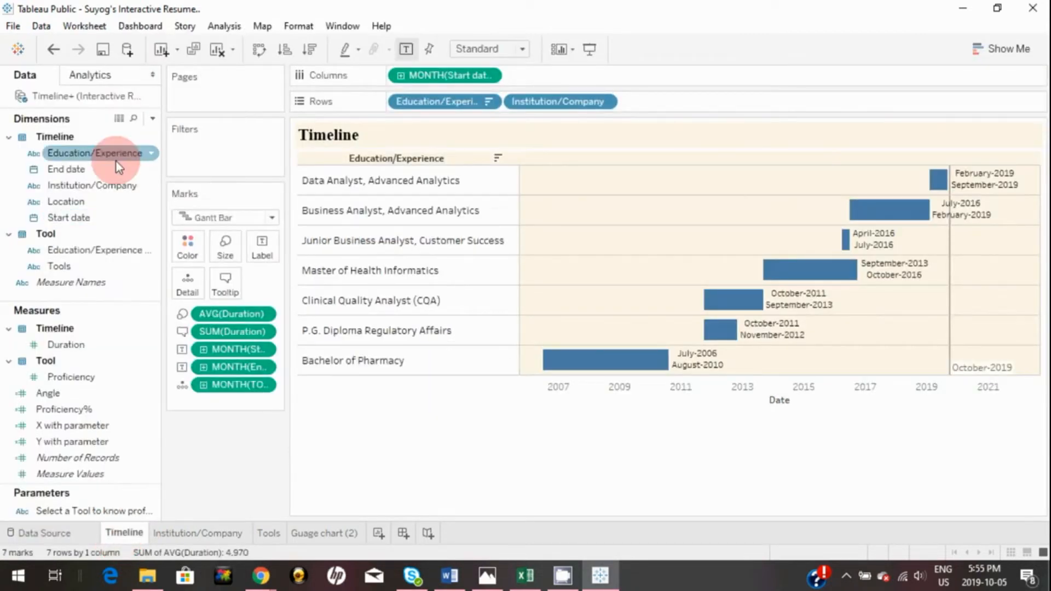
right_click(73, 99)
left_click(112, 126)
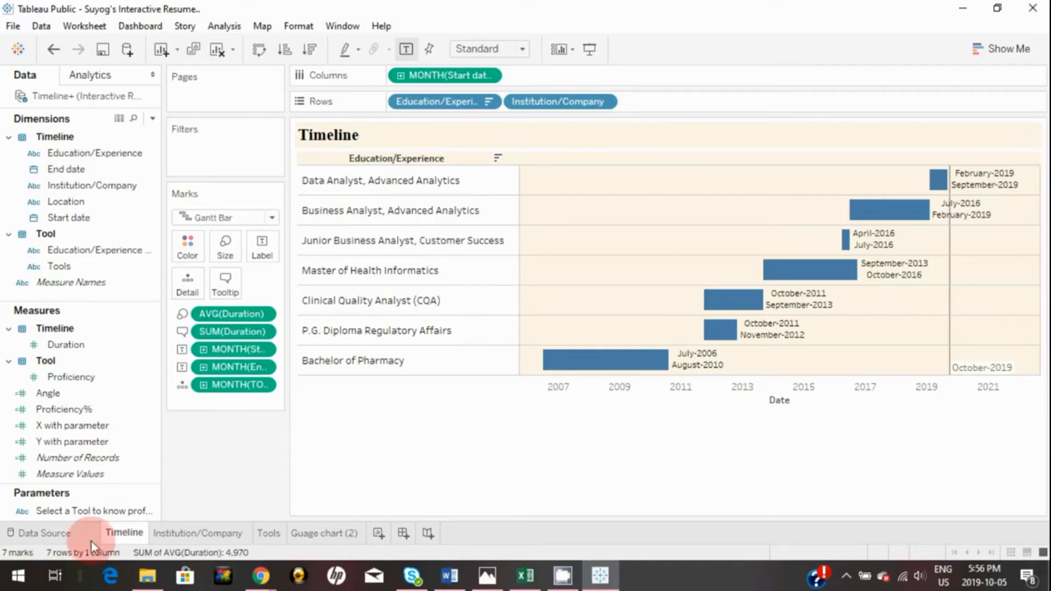
left_click(65, 534)
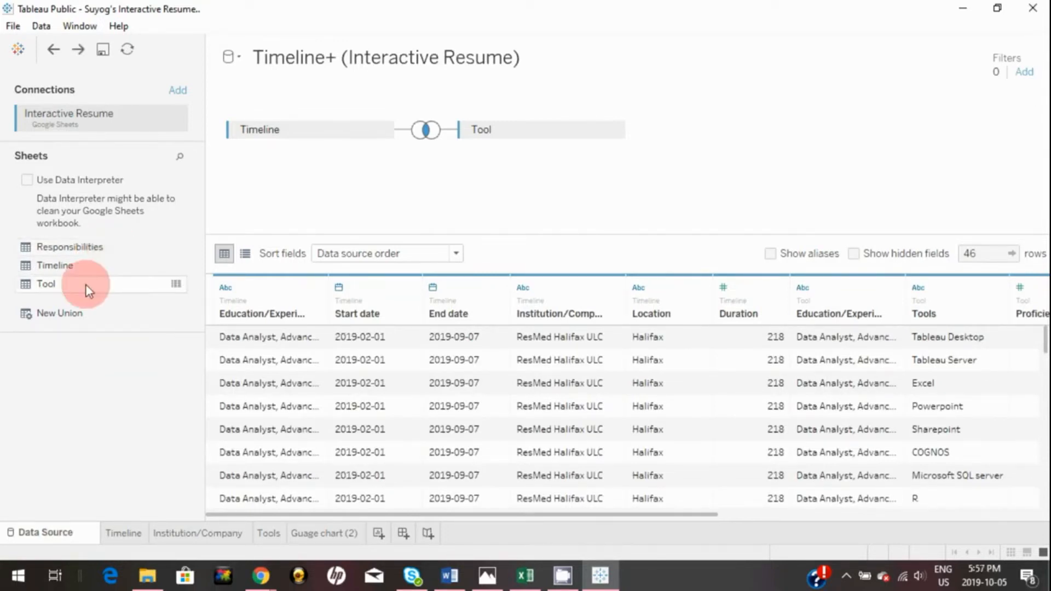
Inner-join the Responsibilities table to Timeline on Education/Experience and verify the join clause.
left_click_drag(87, 247, 620, 177)
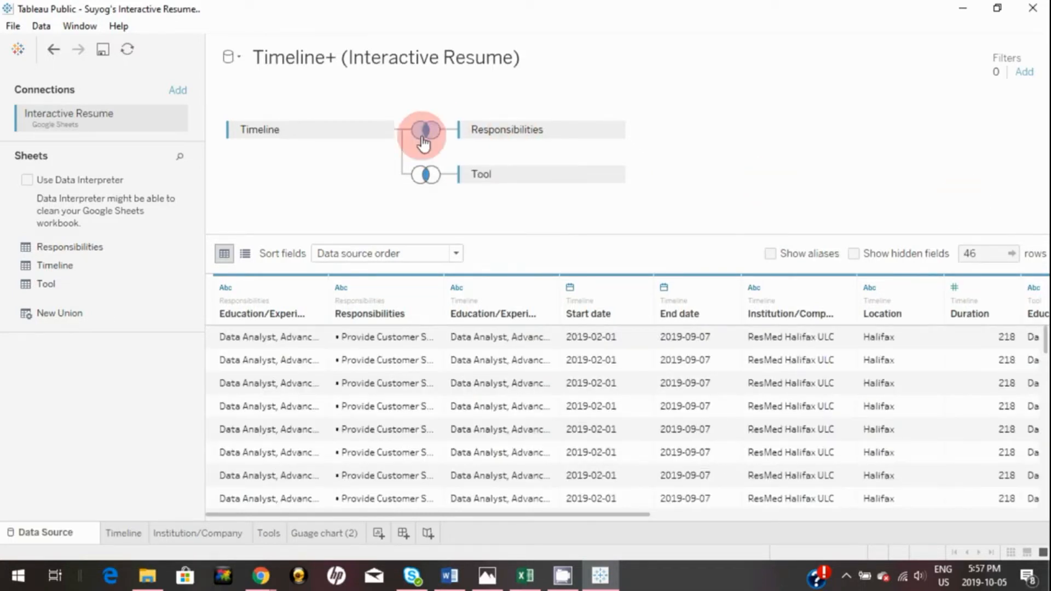
left_click(423, 144)
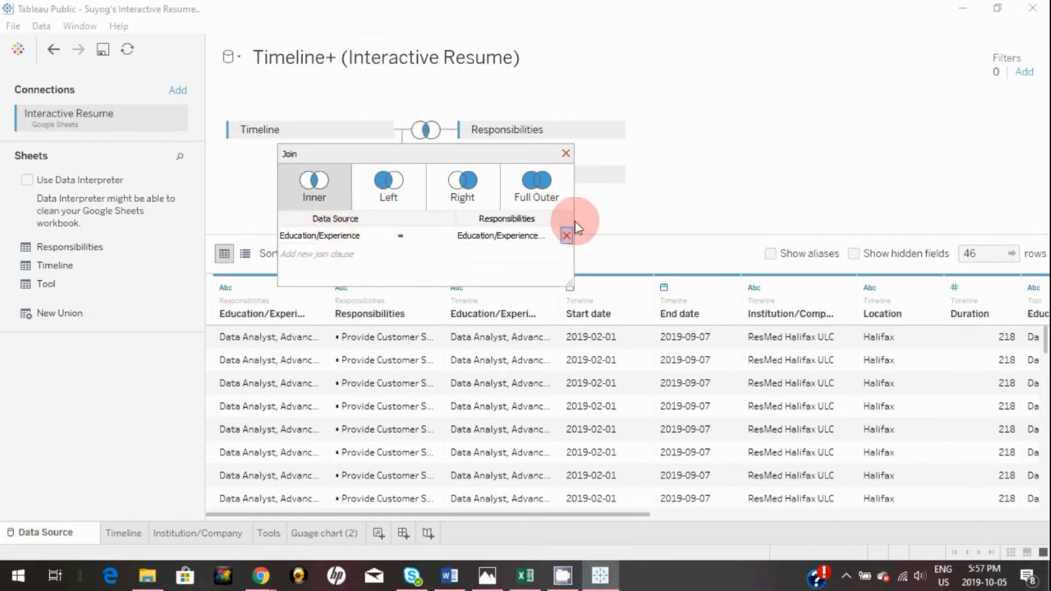
left_click(565, 153)
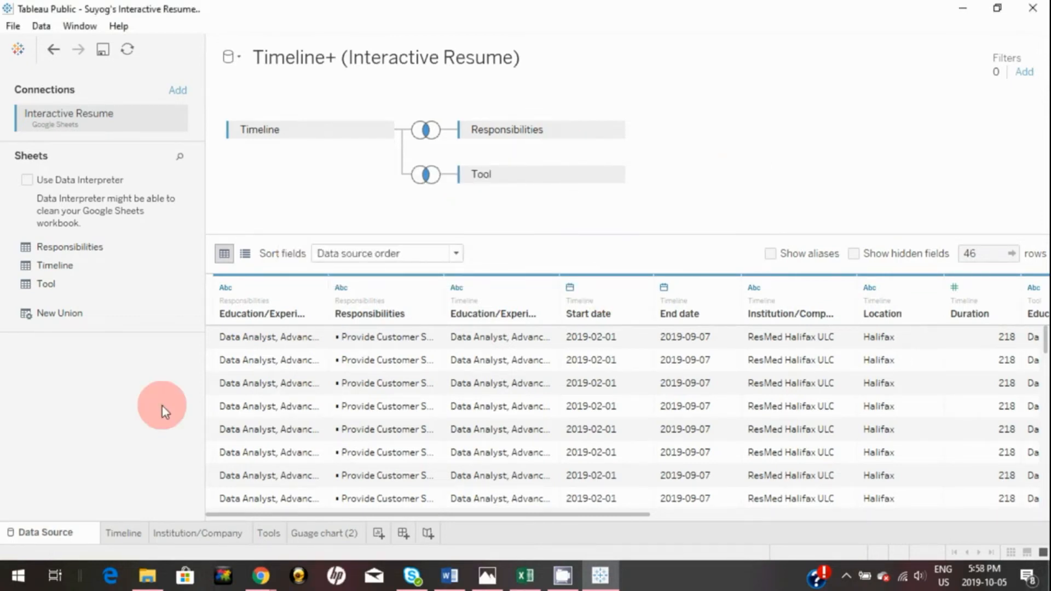
Create a new worksheet with Responsibilities on the Rows shelf.
left_click(379, 534)
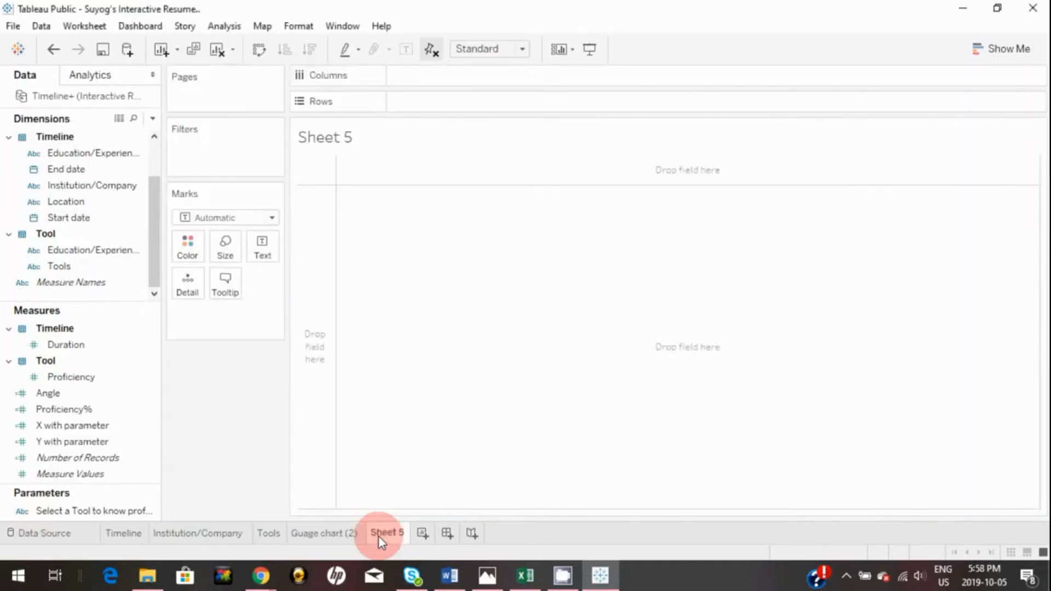
left_click(195, 400)
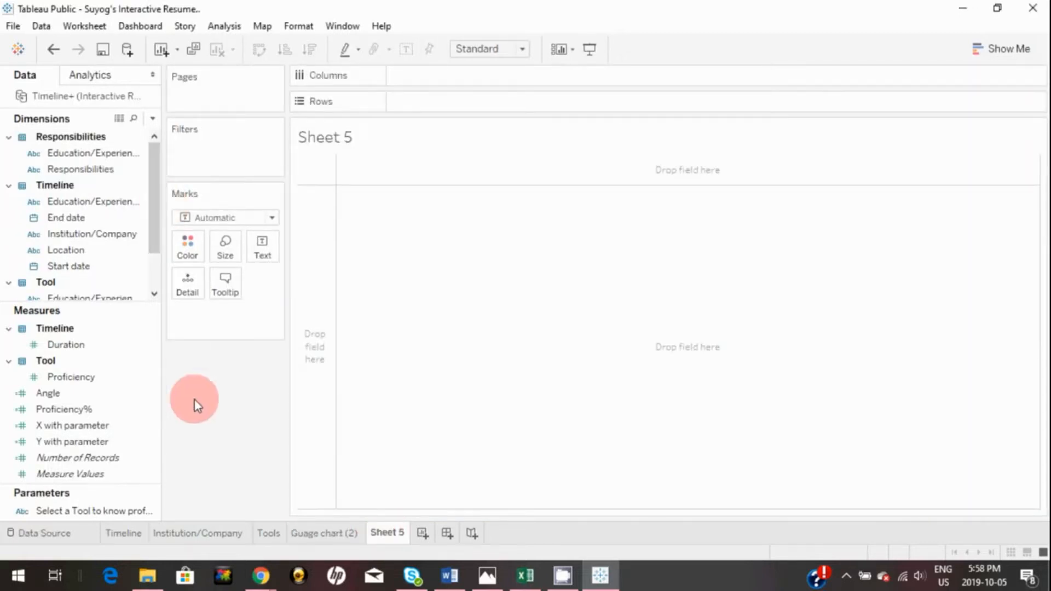
left_click_drag(82, 169, 470, 102)
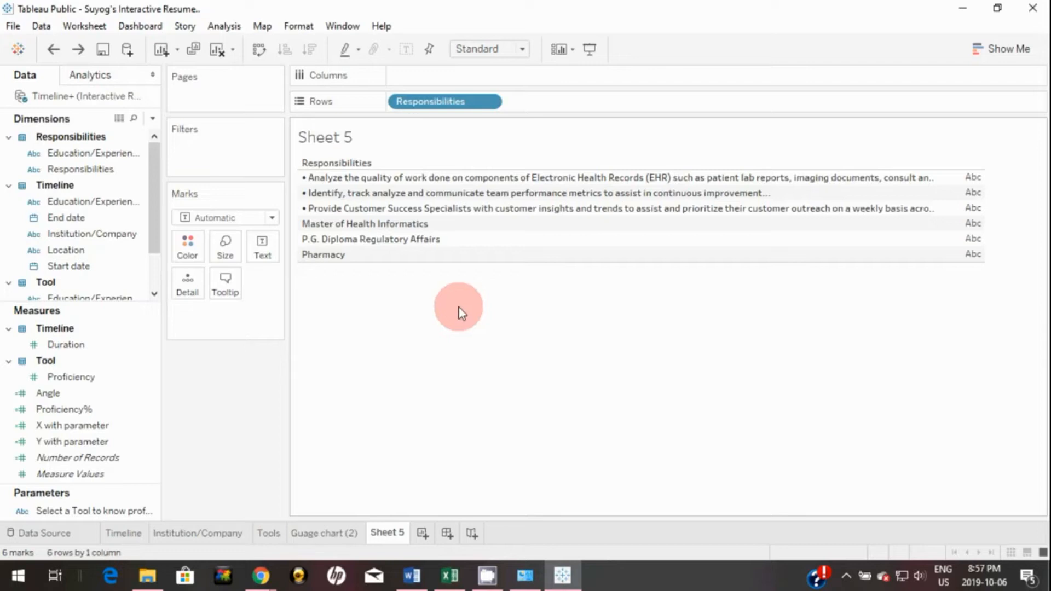
Increase the row height so each full bullet list shows, then clear the Sheet 5 tab name.
mouse_move(352, 189)
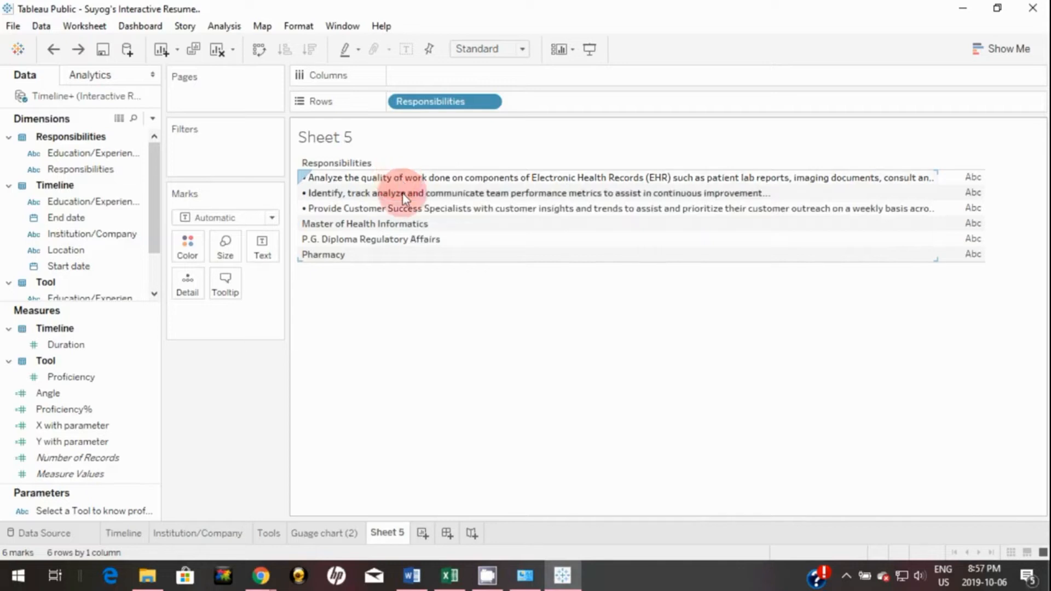
mouse_move(402, 180)
left_click_drag(402, 184, 401, 280)
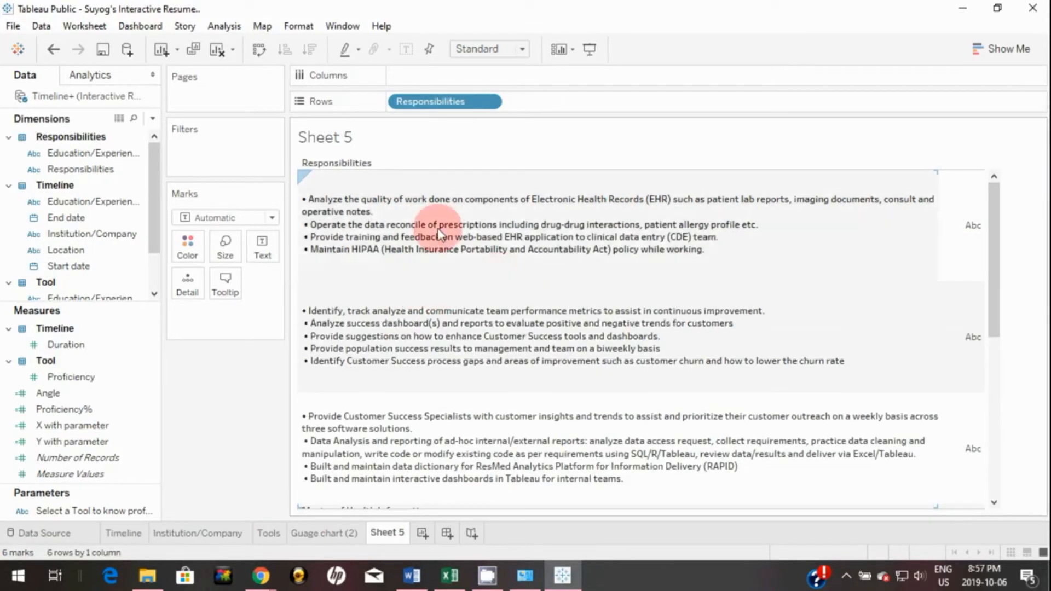
scroll(473, 291, "down", 3)
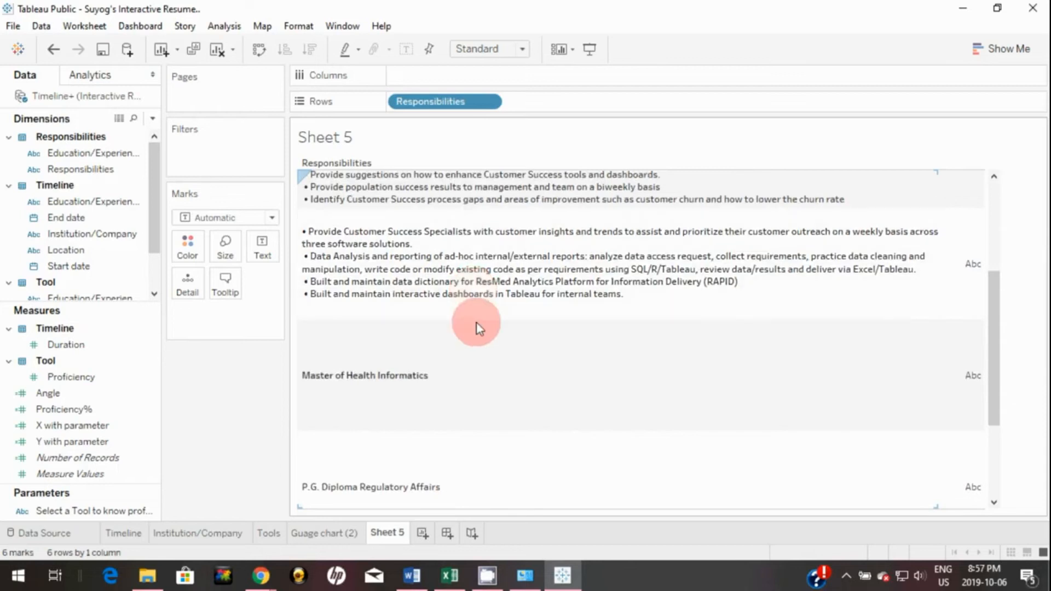
scroll(476, 325, "up", 3)
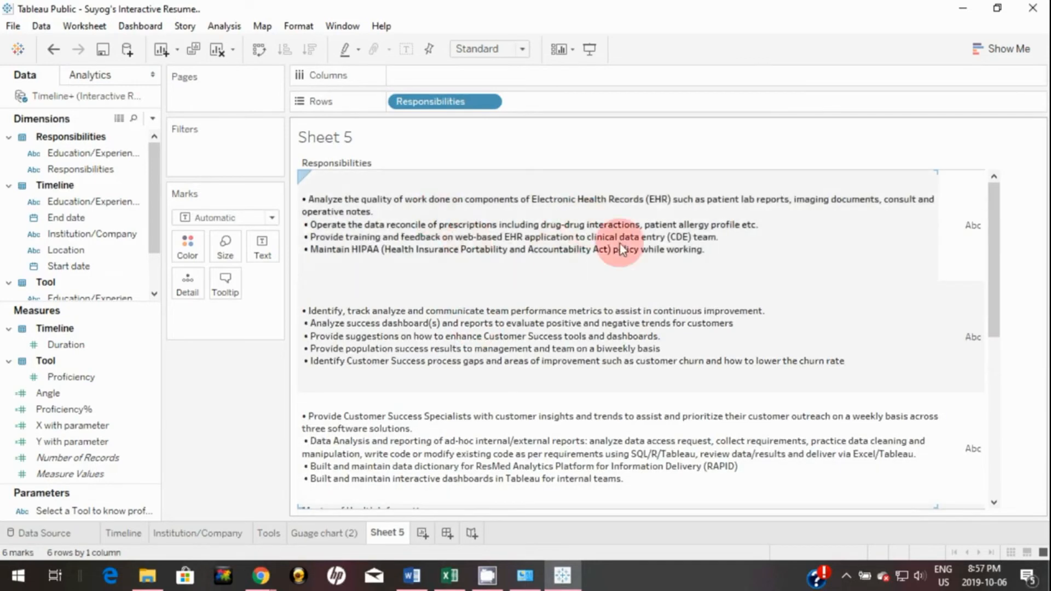
double_click(377, 533)
key("BackSpace")
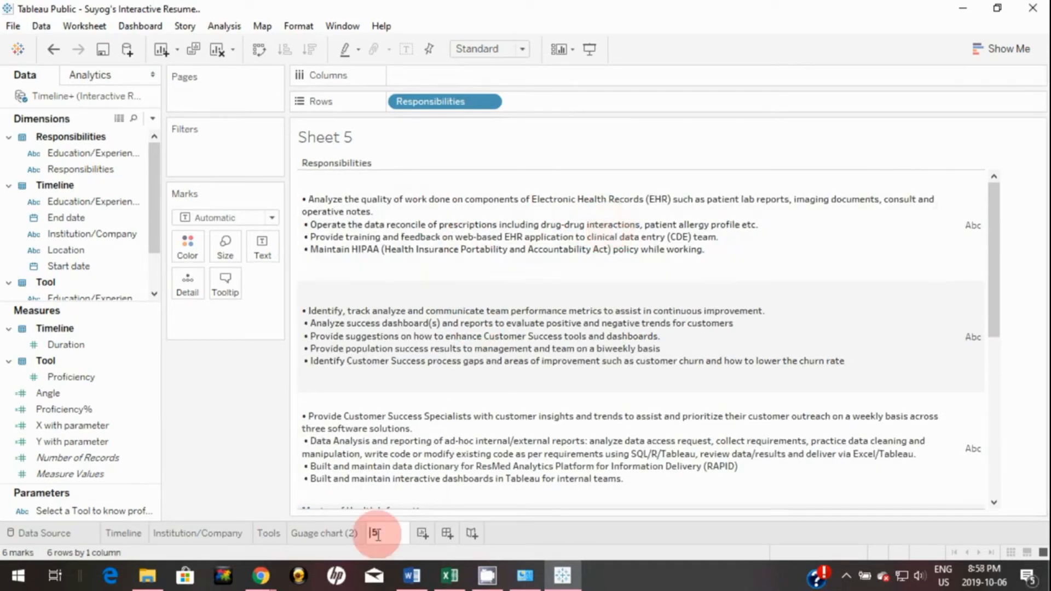
Name the new worksheet 'Responsibilities'.
type("Responsi")
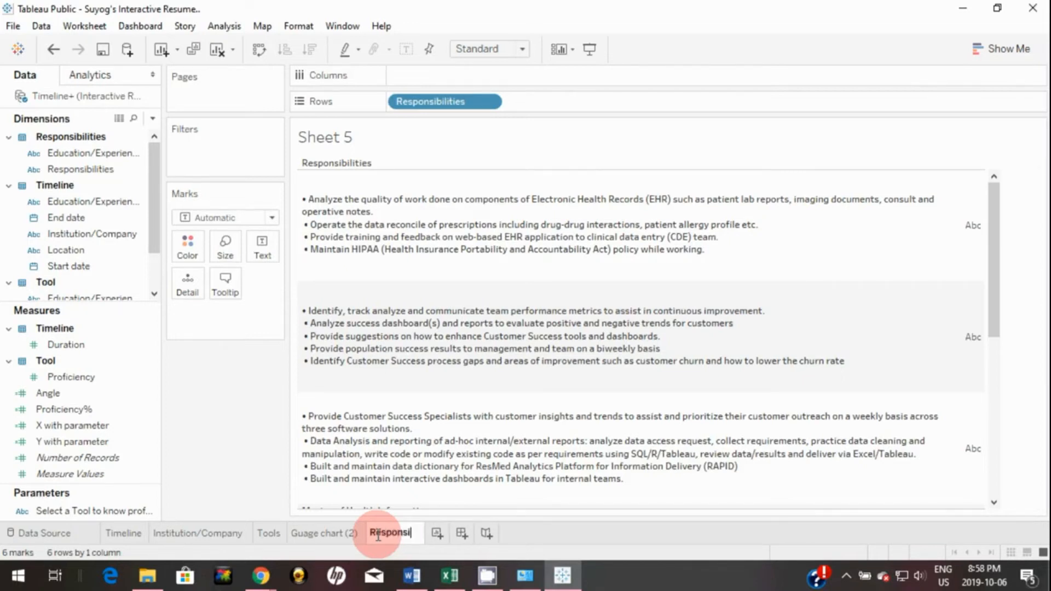
type("bilities")
key("Return")
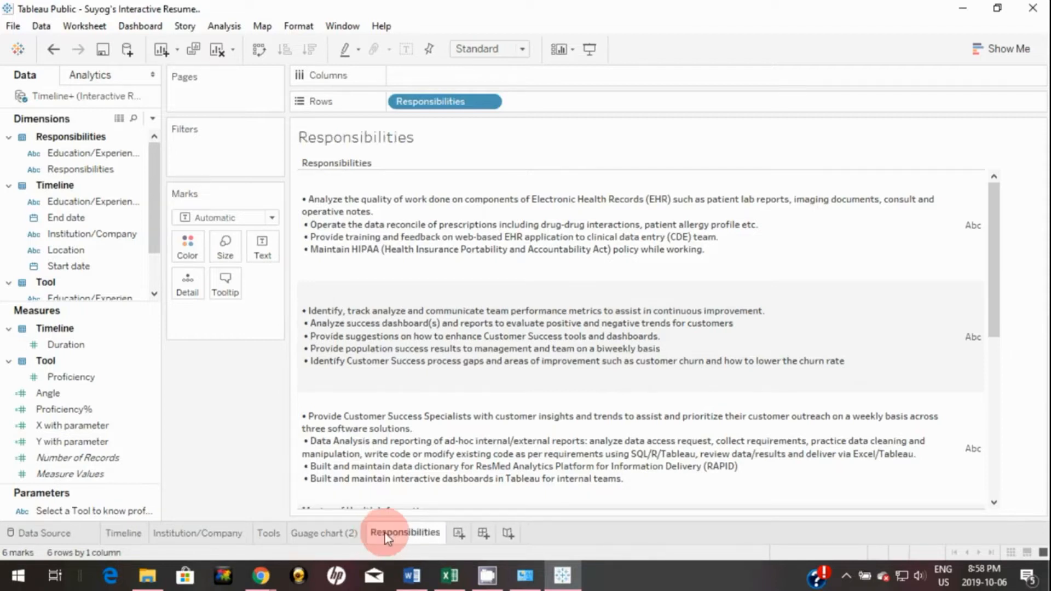
left_click(743, 414)
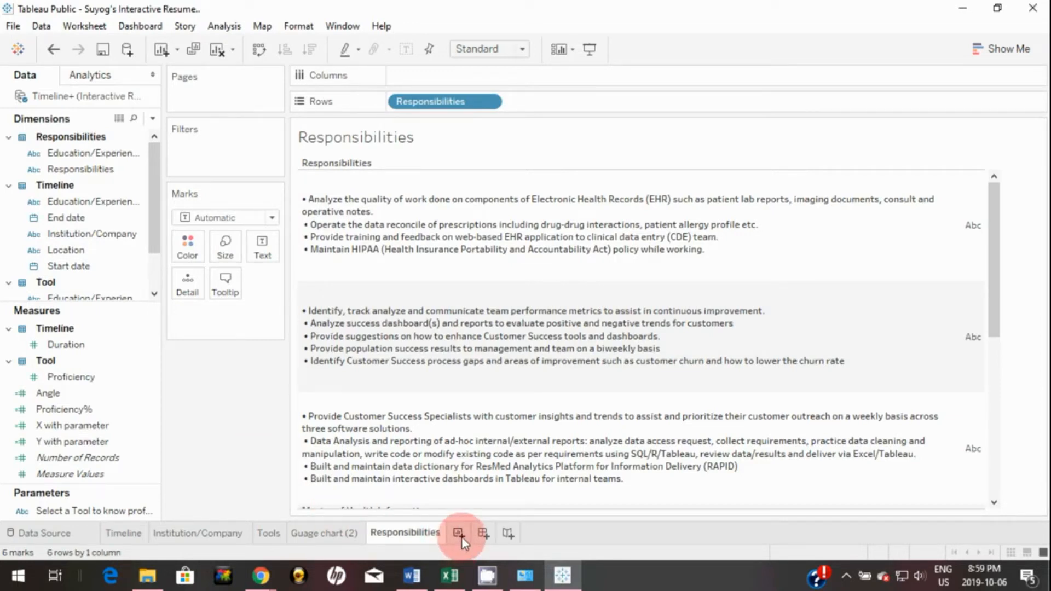
Create Sheet 6 as a new blank worksheet and select the Location field.
left_click(458, 533)
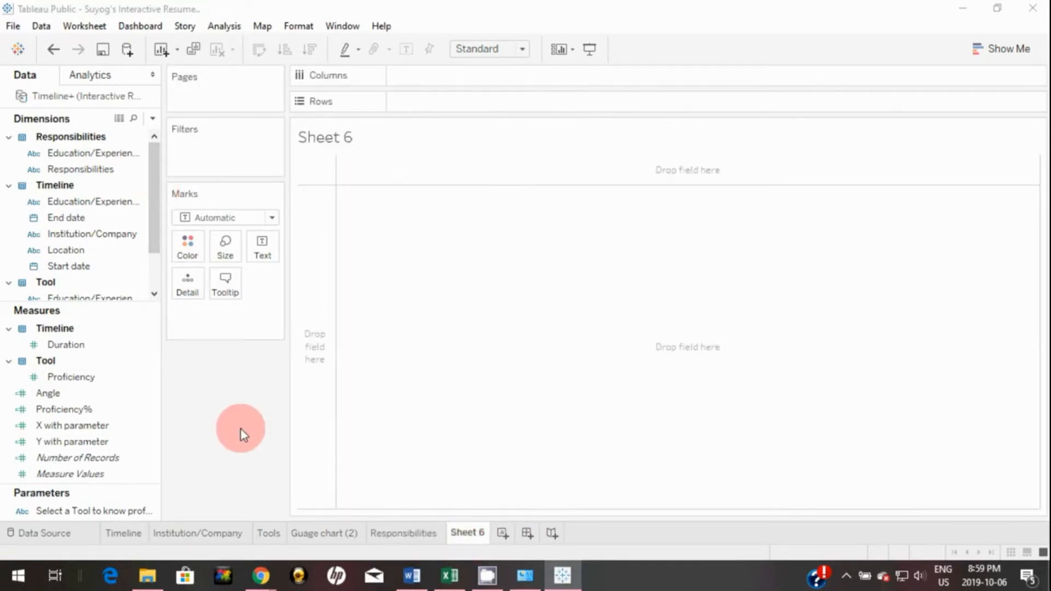
left_click(67, 252)
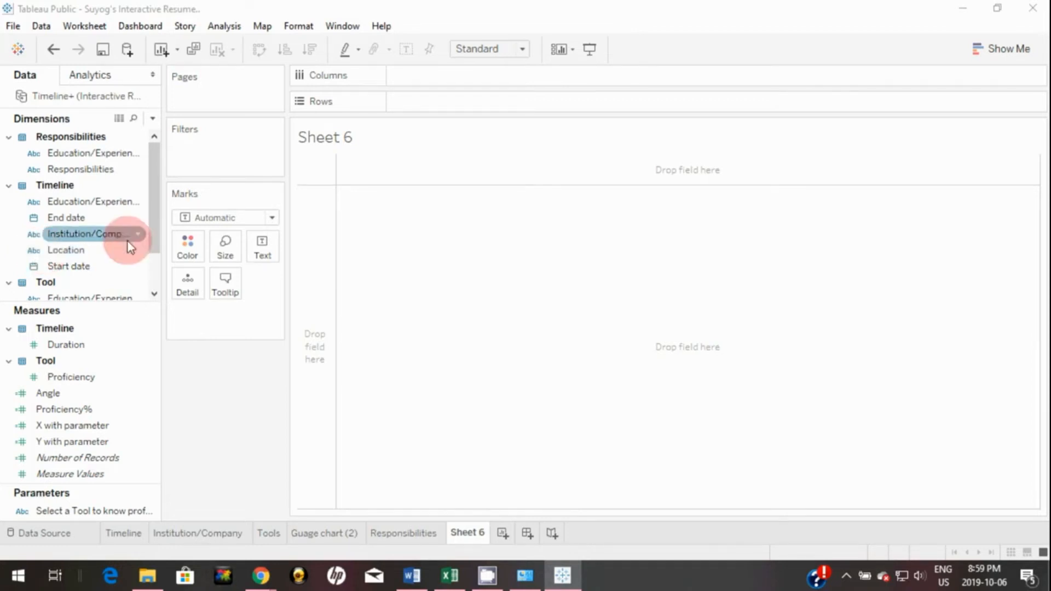
Set Location's geographic role to City so generated latitude and longitude appear.
left_click(139, 251)
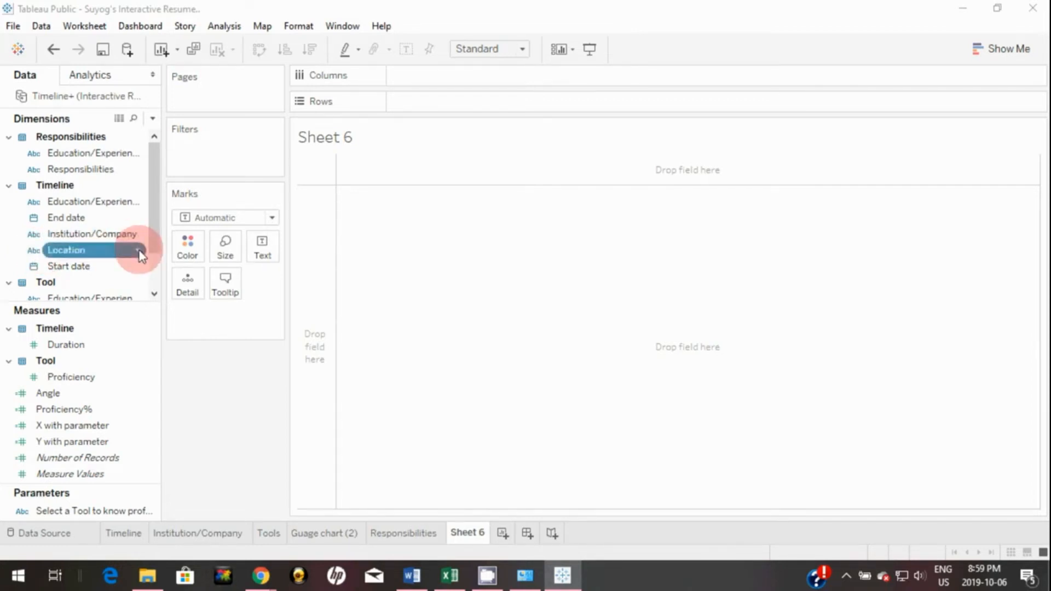
left_click(140, 250)
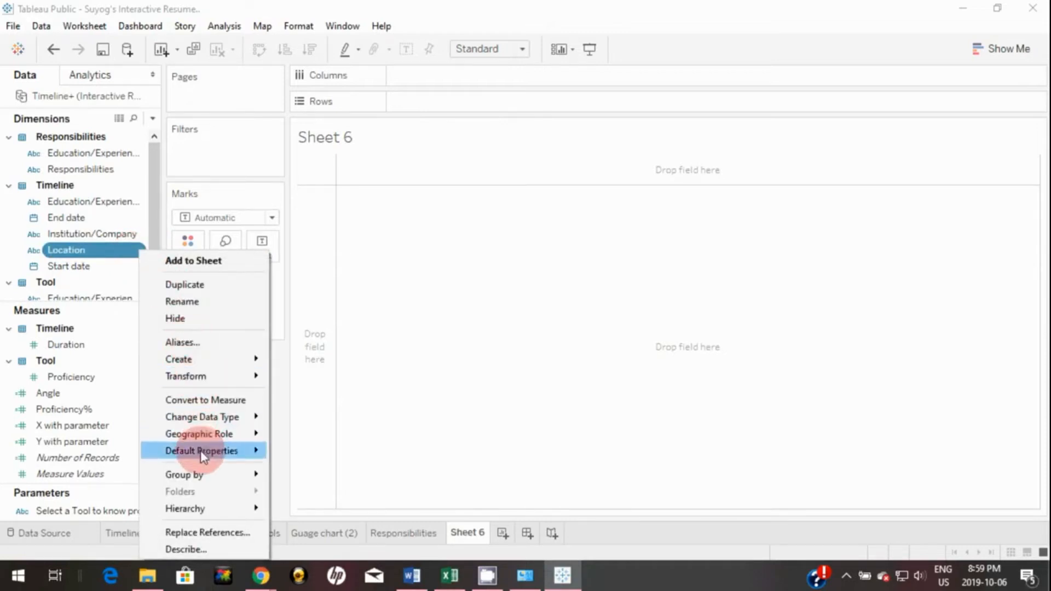
mouse_move(207, 435)
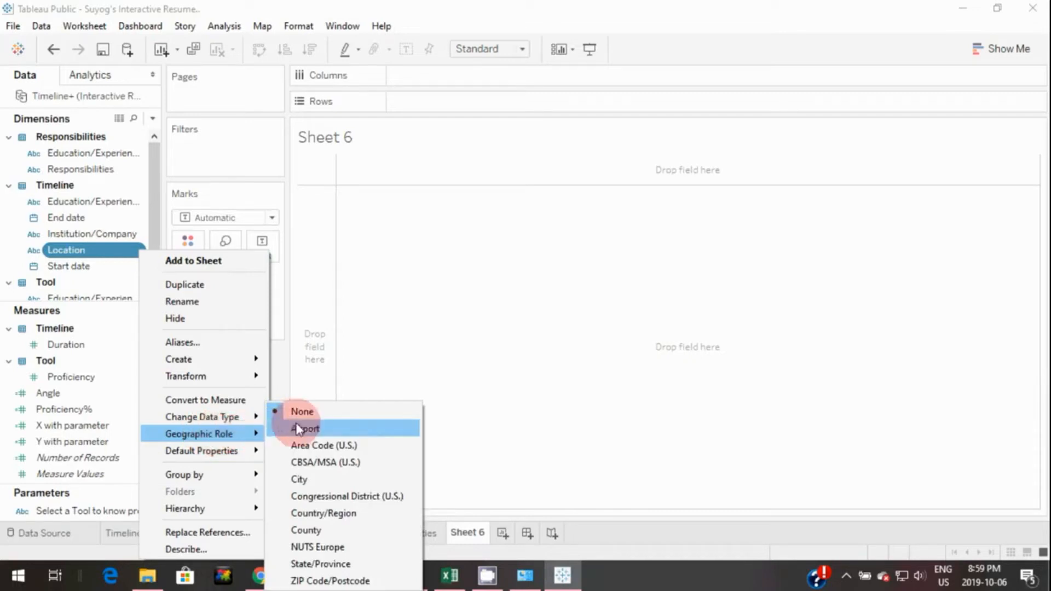
left_click(304, 481)
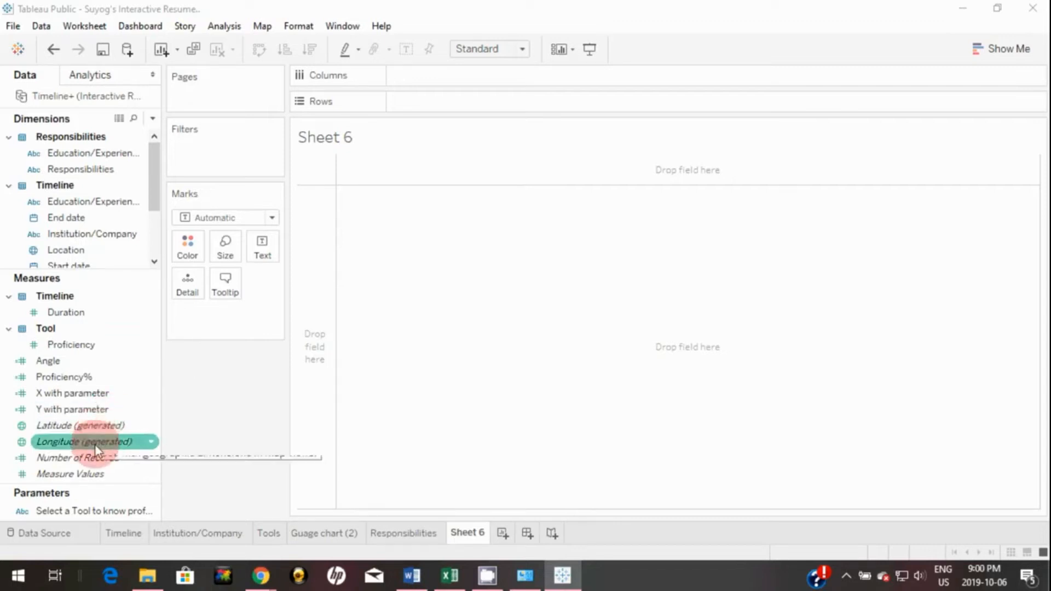
Put Longitude (generated) on Columns, Latitude (generated) on Rows, and Location on Label.
left_click_drag(77, 442, 429, 78)
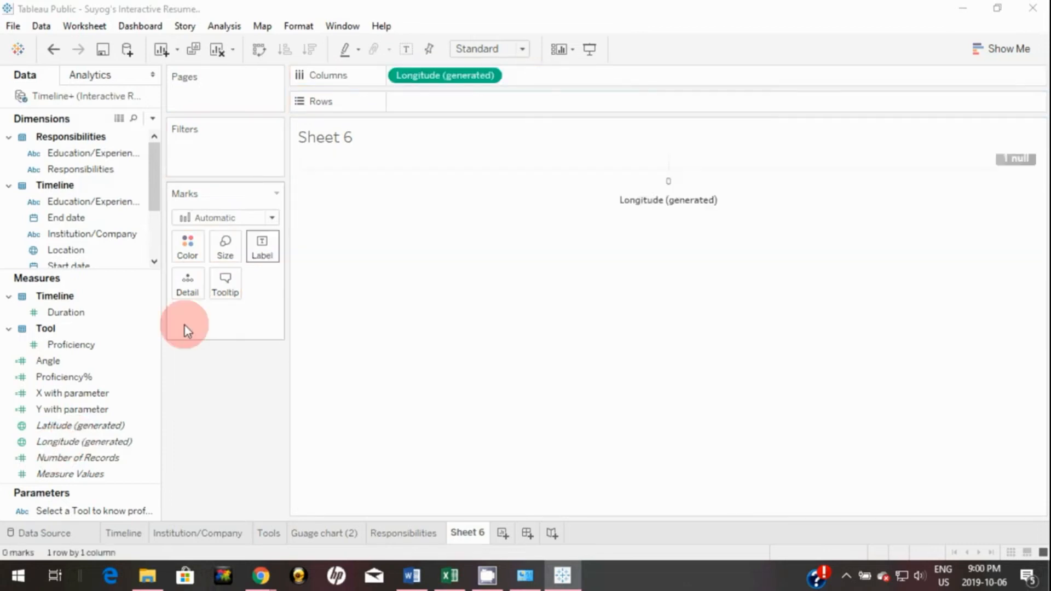
left_click_drag(71, 444, 429, 107)
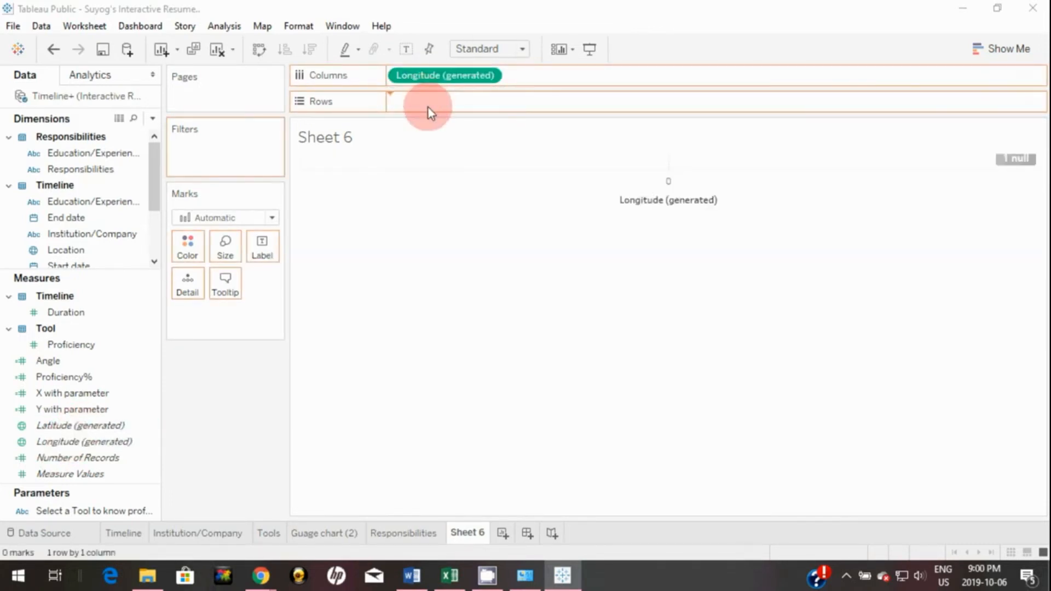
left_click_drag(428, 108, 396, 158)
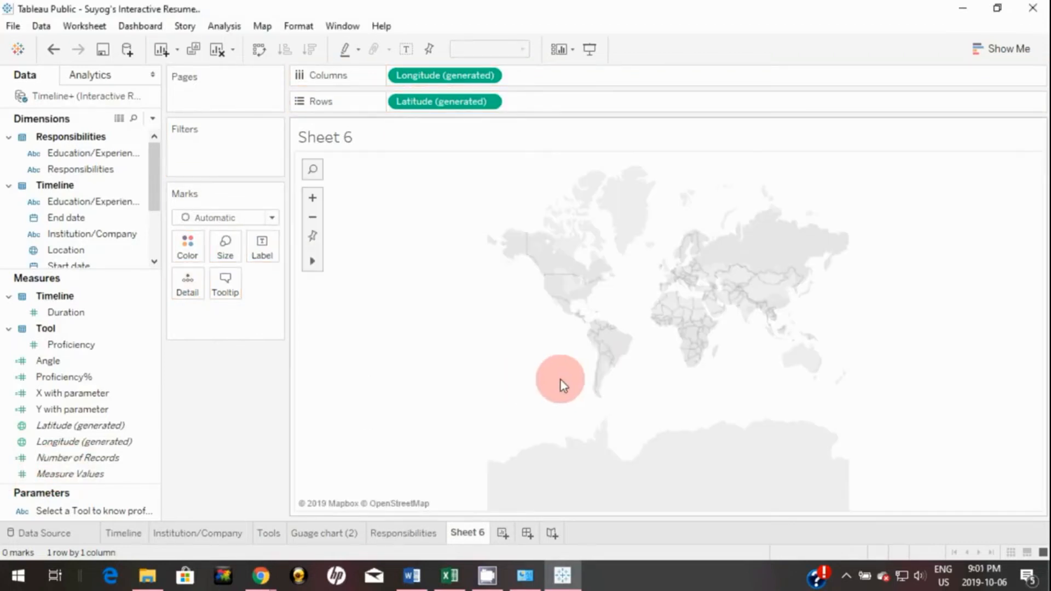
scroll(92, 224, "down", 2)
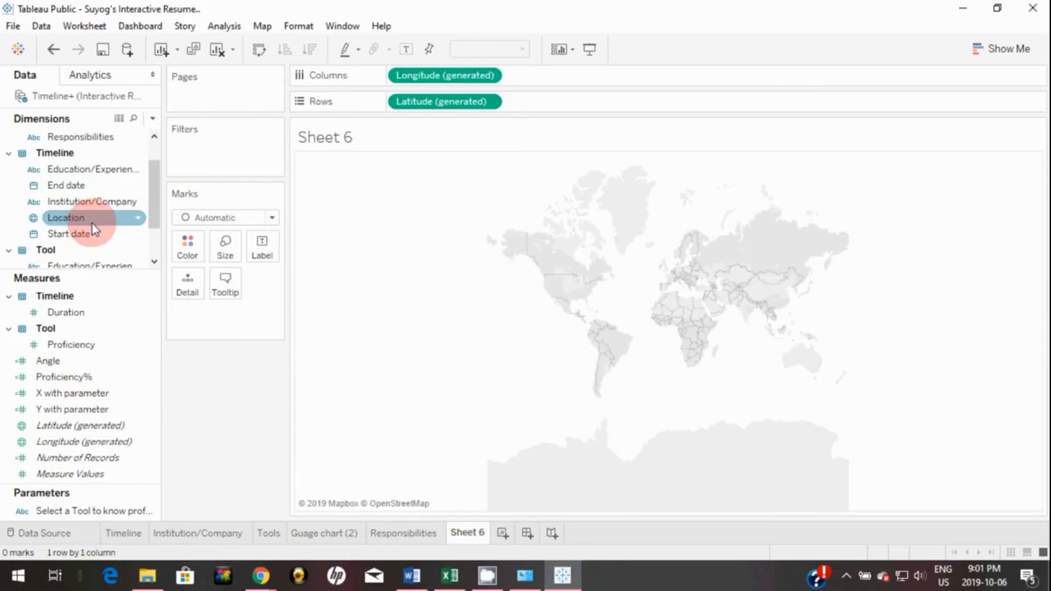
left_click_drag(74, 229, 259, 254)
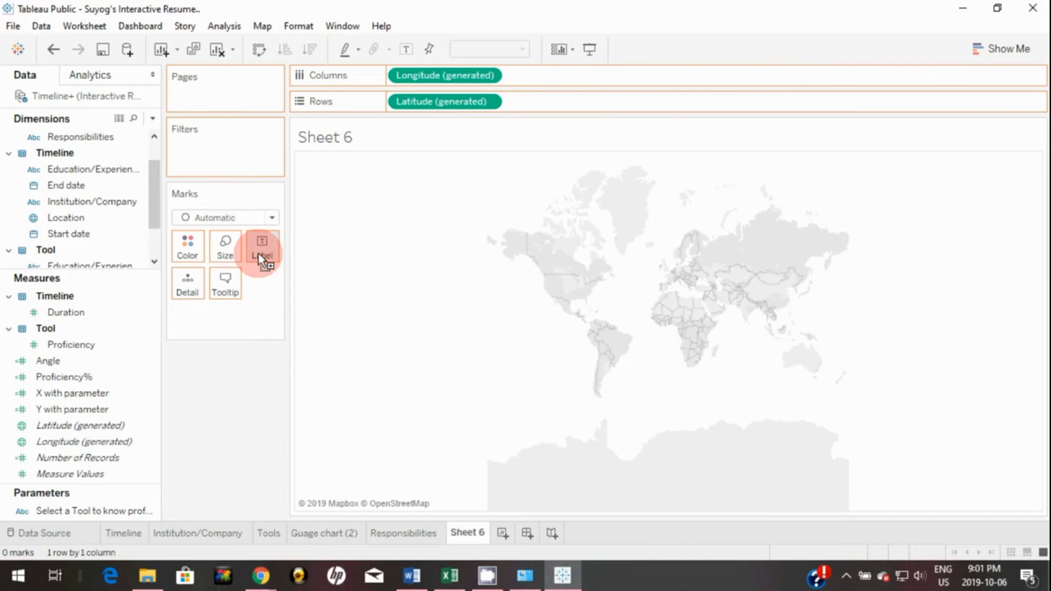
left_click_drag(258, 254, 258, 254)
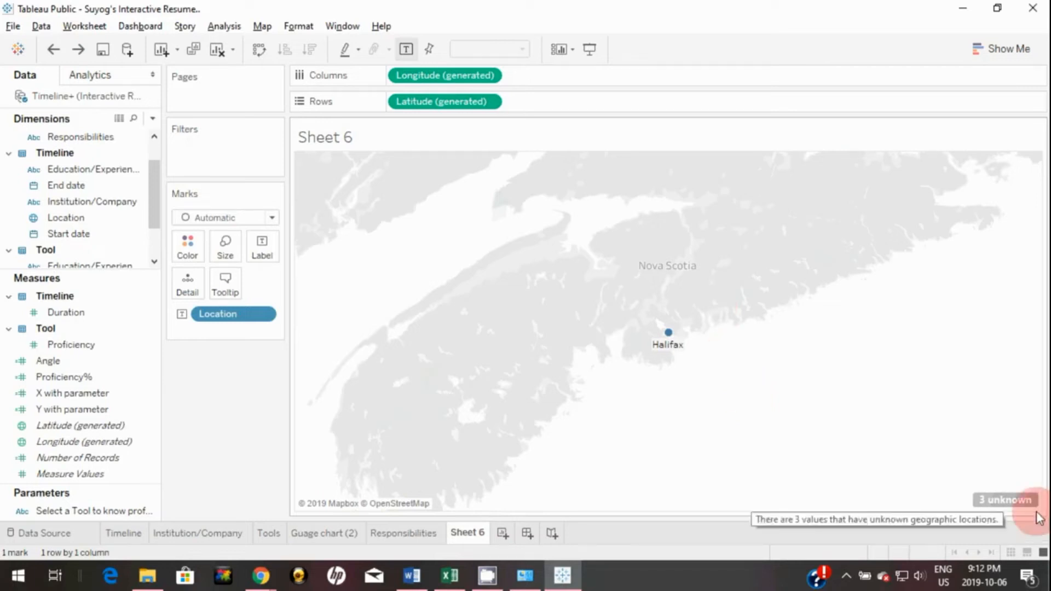
Try showing the 3 unknown locations at the default position, undo it, and reopen their options.
left_click(988, 501)
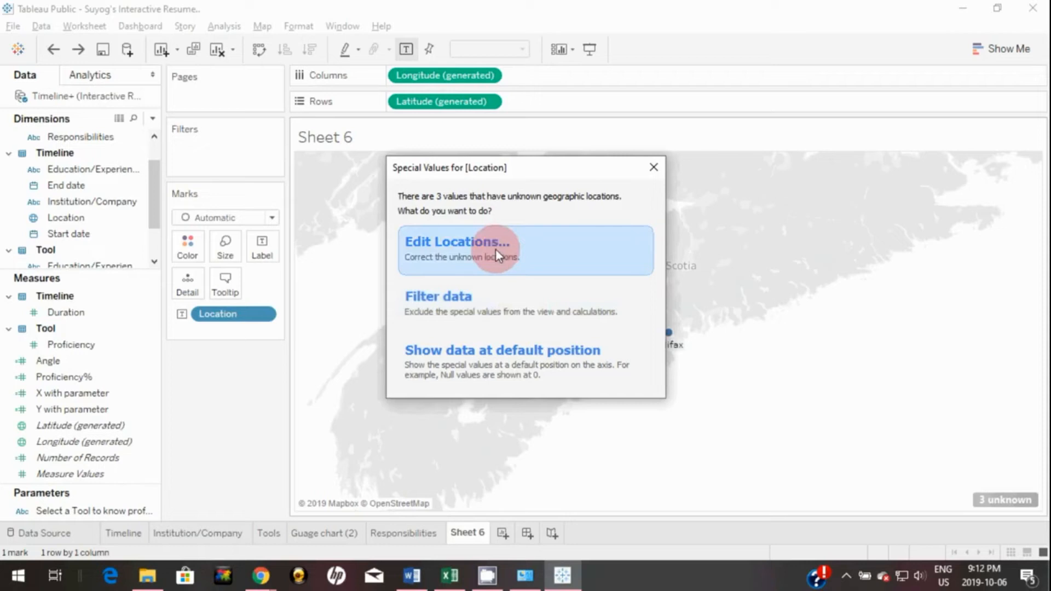
left_click(511, 360)
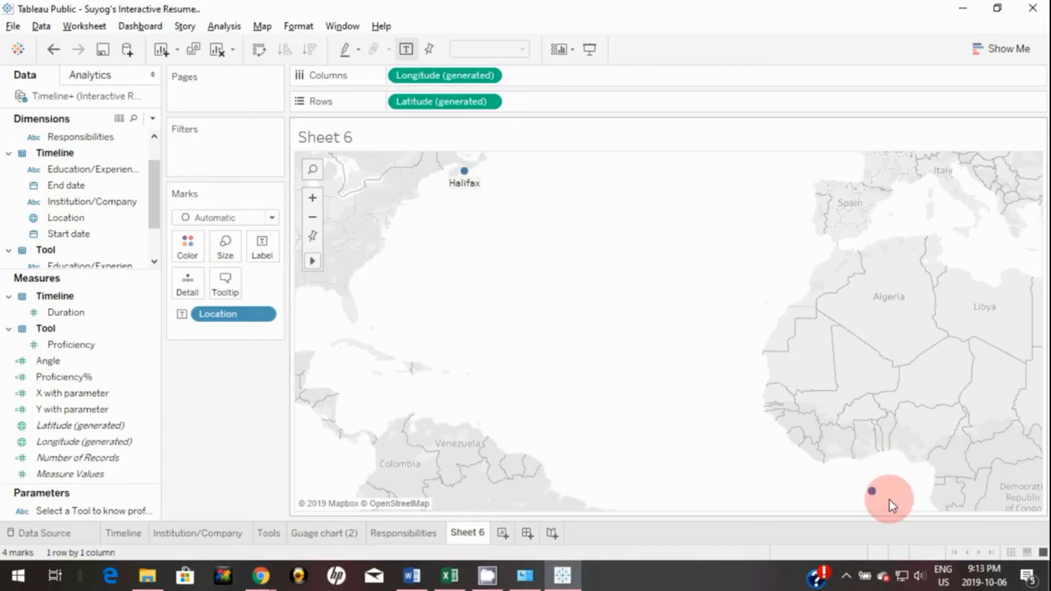
mouse_move(876, 497)
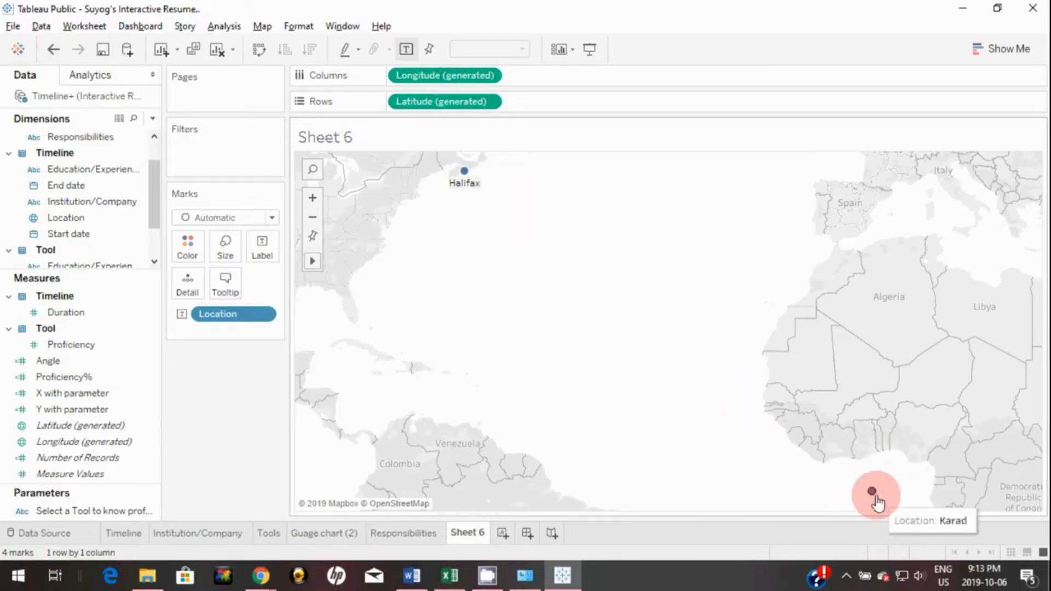
left_click(52, 50)
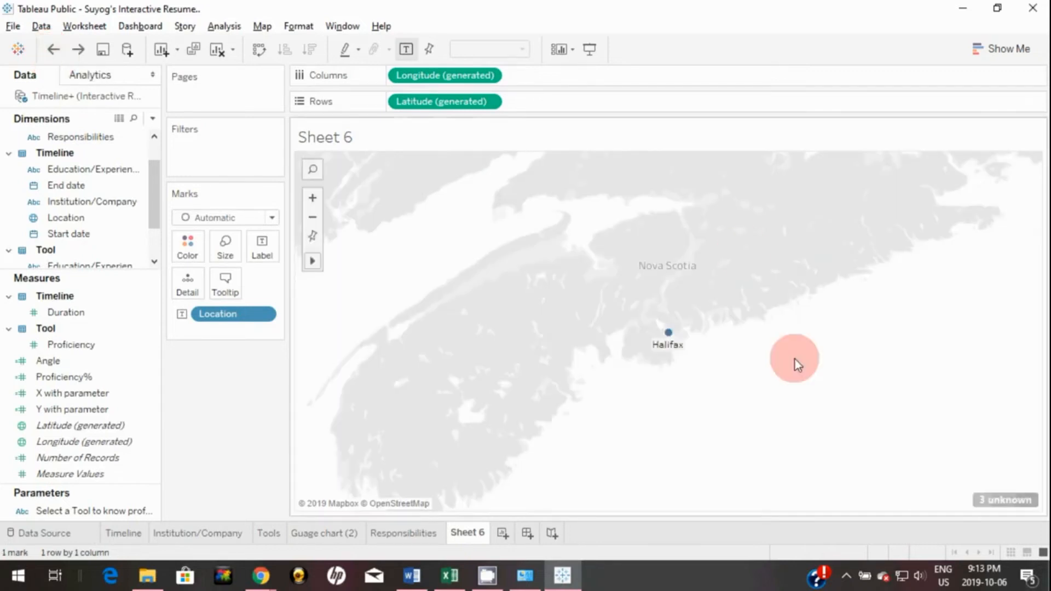
left_click(1008, 505)
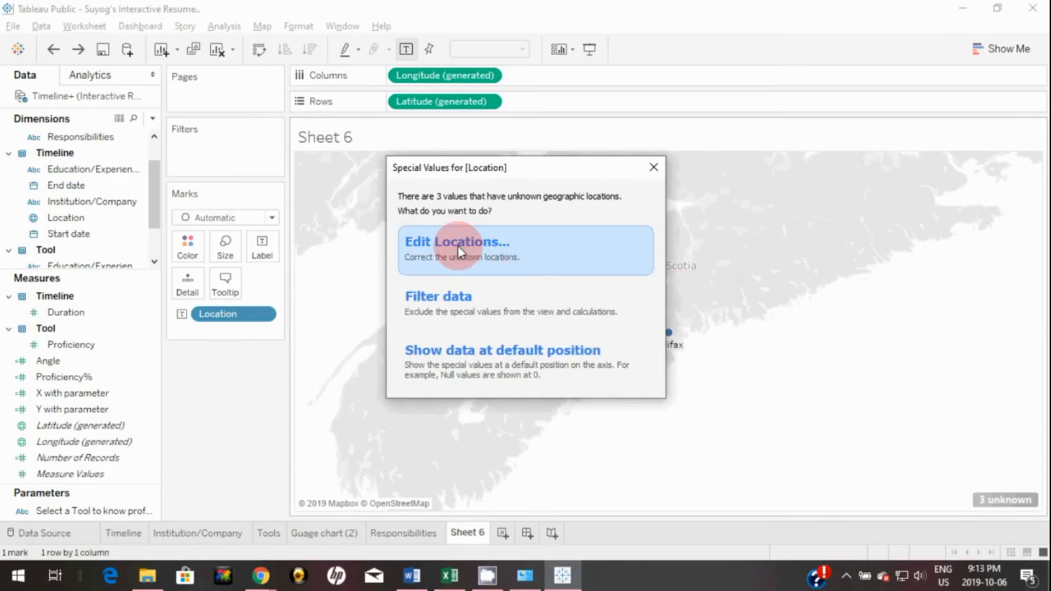
Edit the unrecognised locations and set Country/Region to None.
left_click(458, 245)
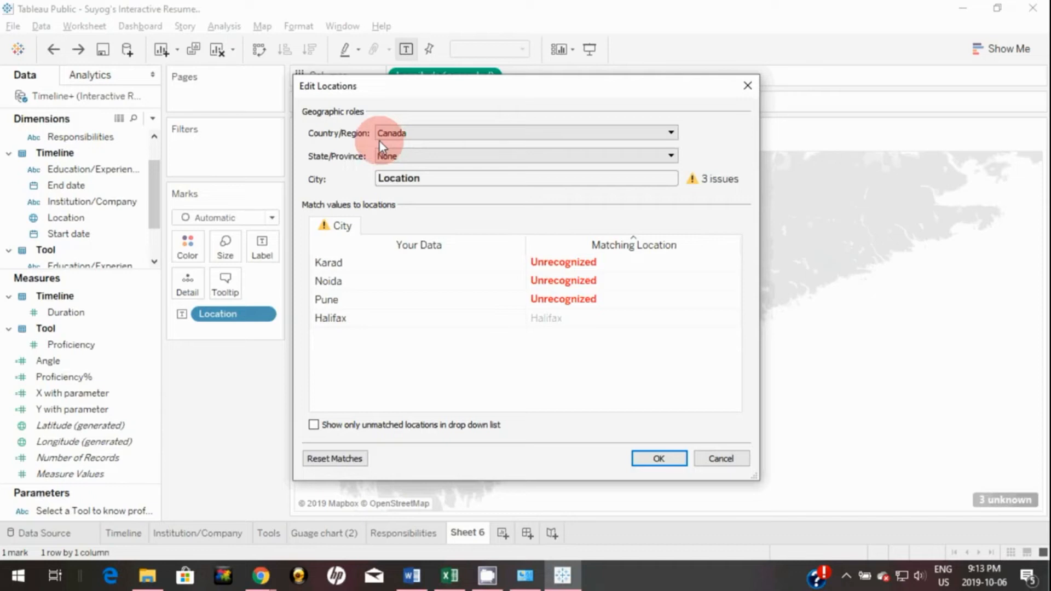
left_click(434, 135)
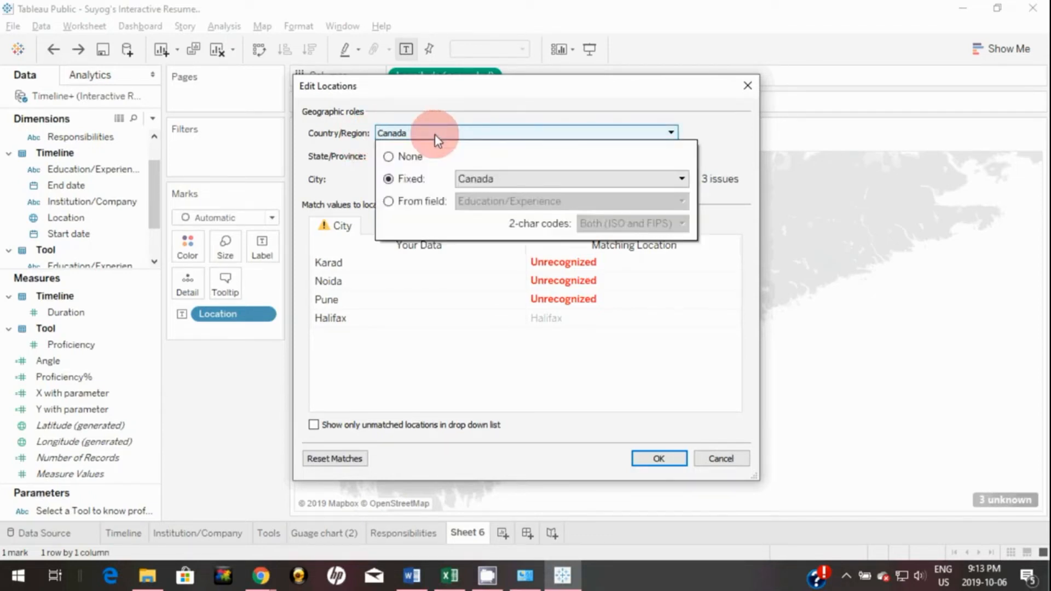
left_click(388, 157)
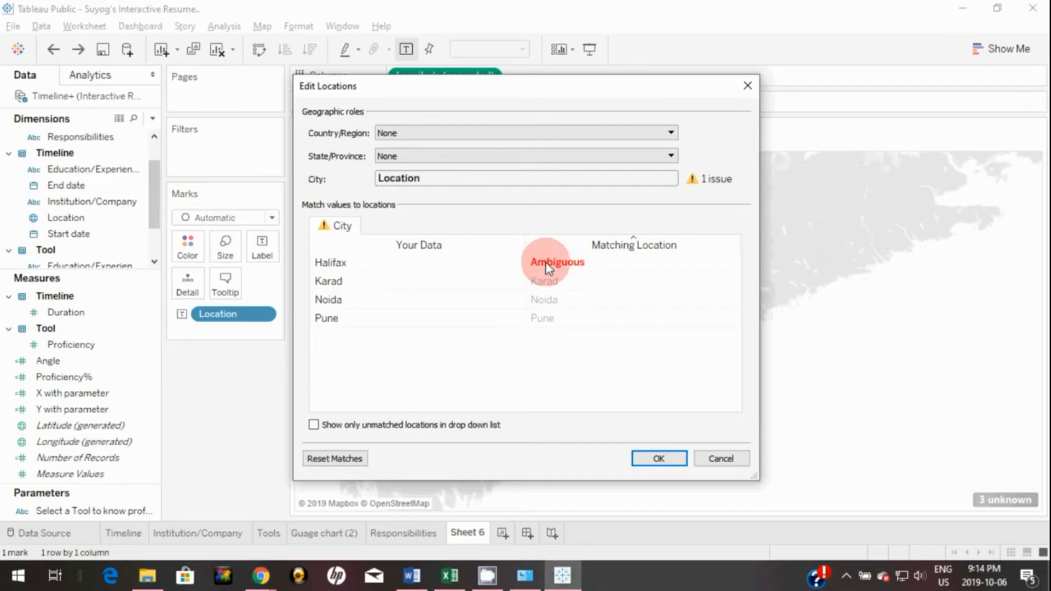
Enter Halifax's coordinates manually as 44.65107, -63.582687 and apply the location matches.
left_click(547, 265)
left_click(585, 265)
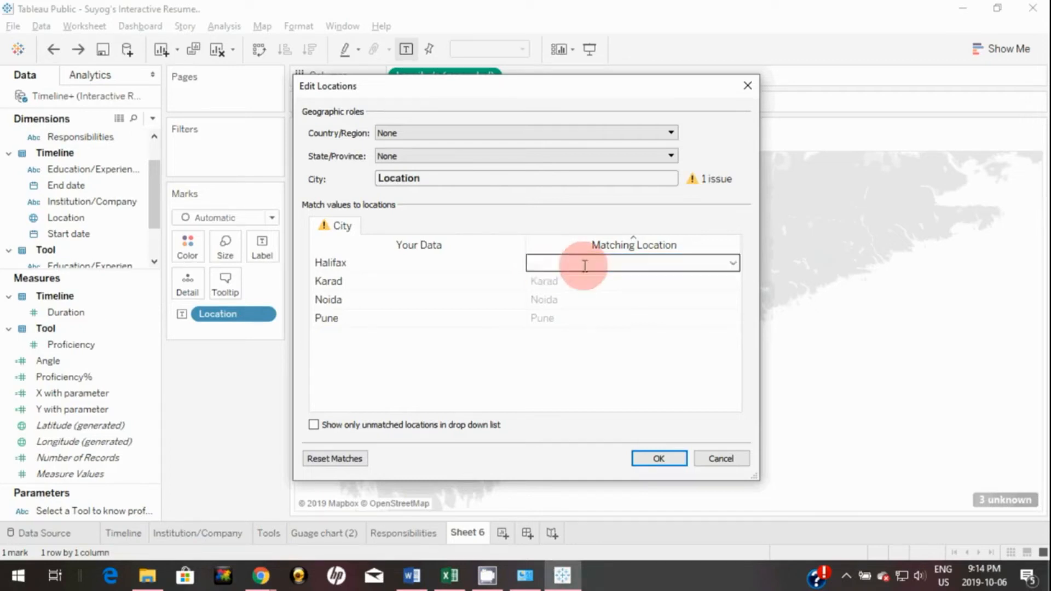
left_click(739, 266)
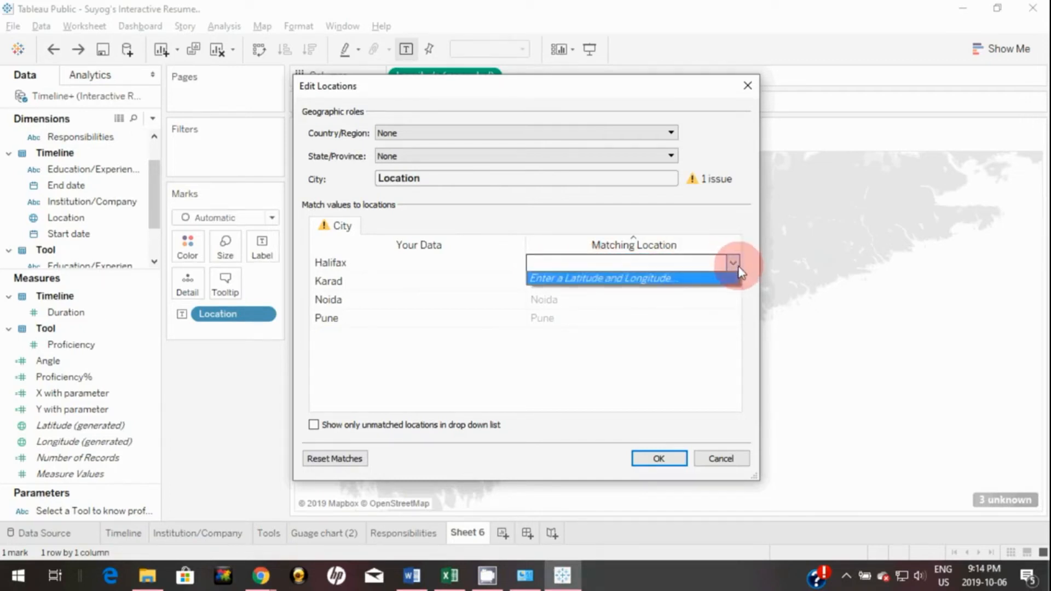
left_click(598, 279)
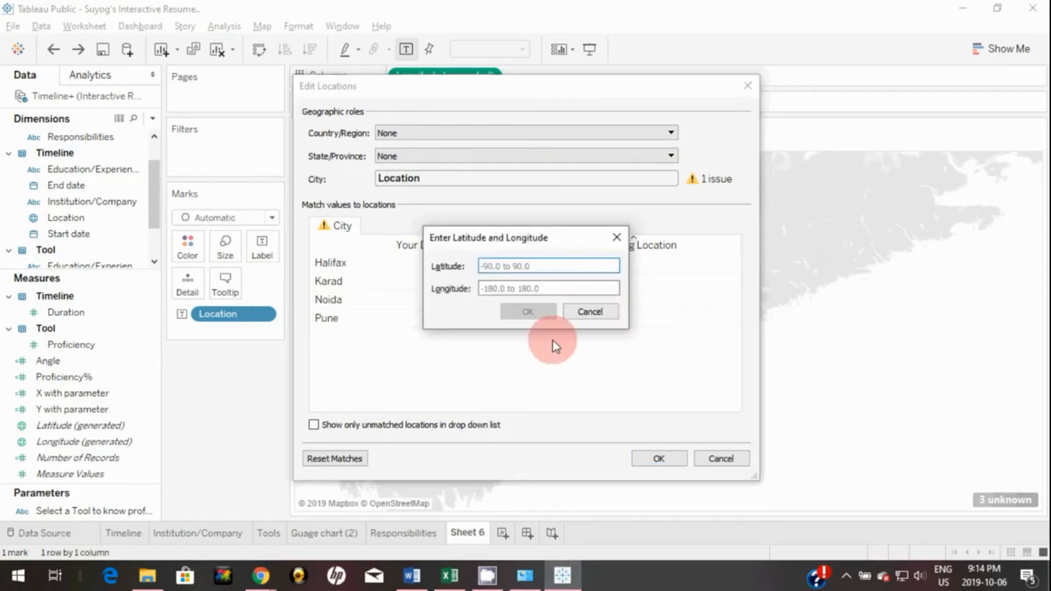
mouse_move(258, 580)
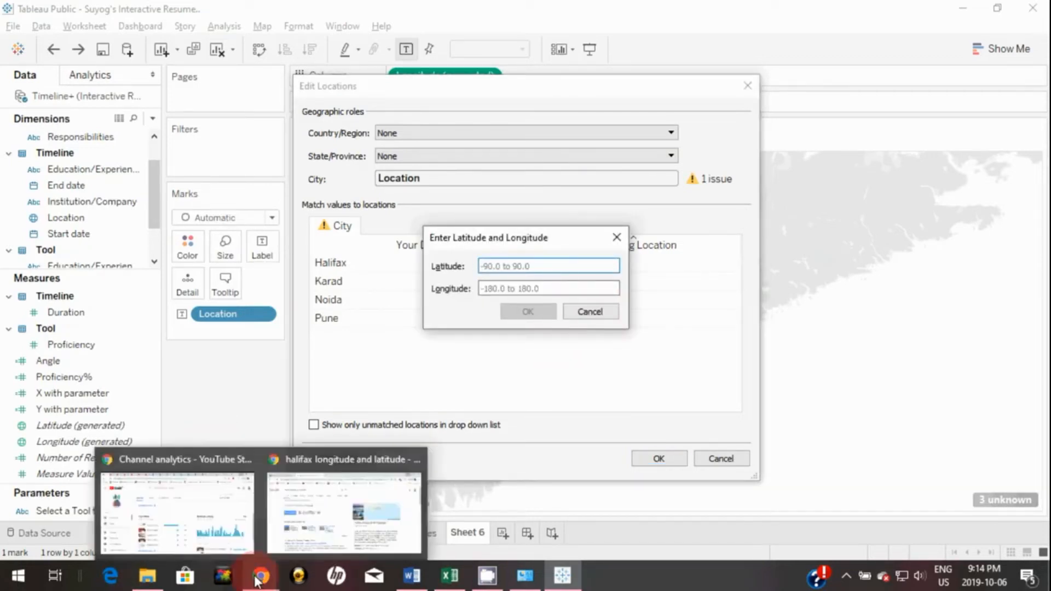
left_click(322, 526)
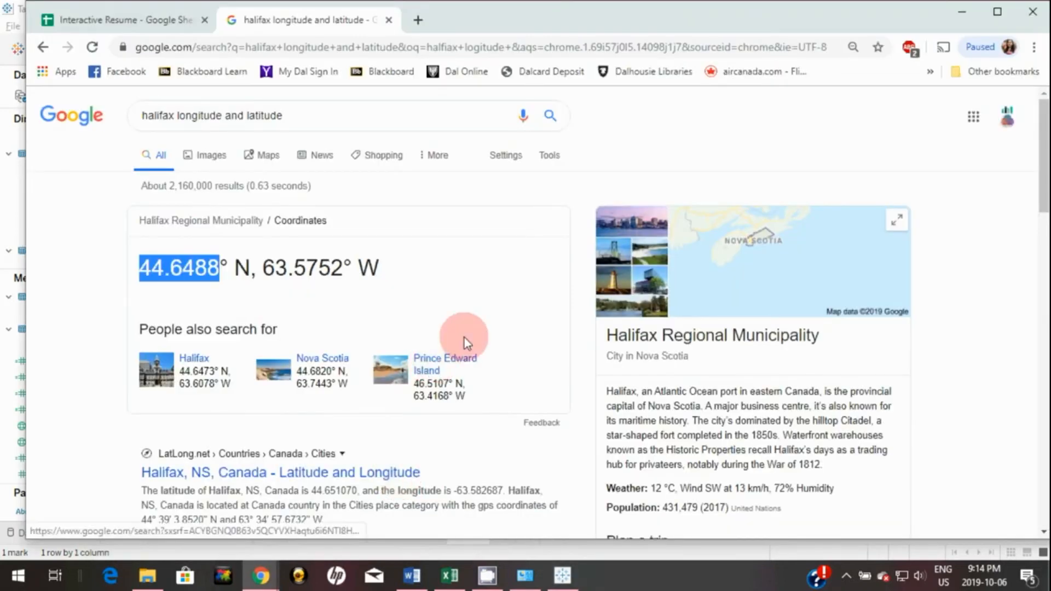
key("alt+Tab")
left_click(525, 288)
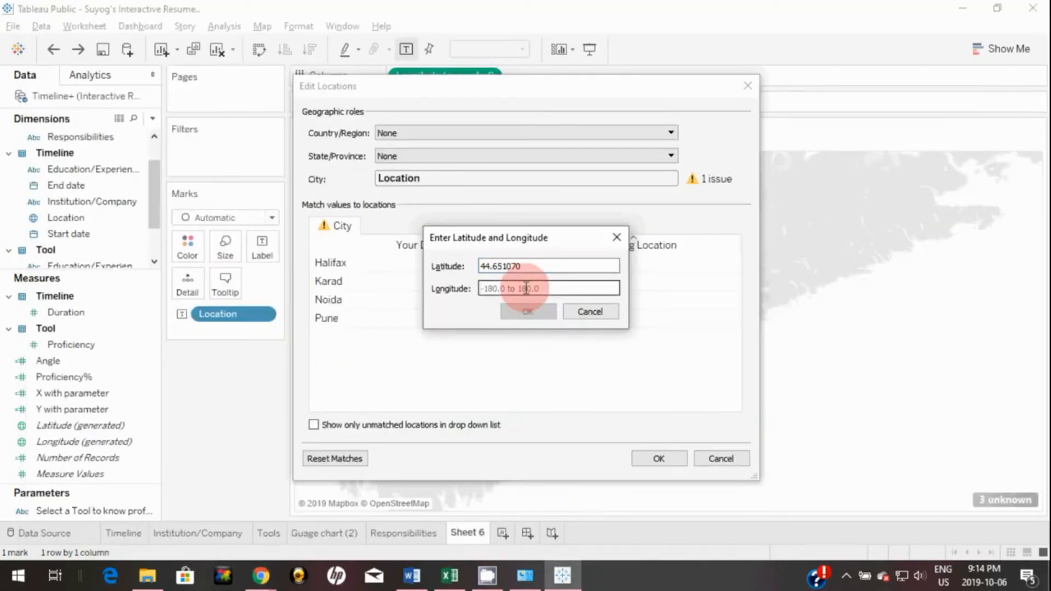
key("ctrl+v")
left_click(543, 313)
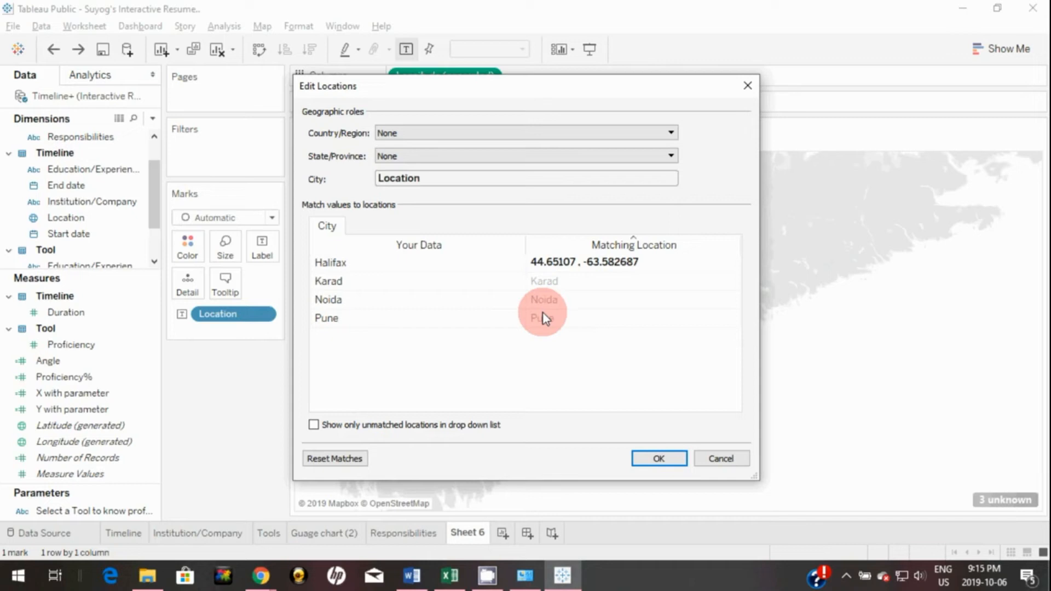
left_click(644, 464)
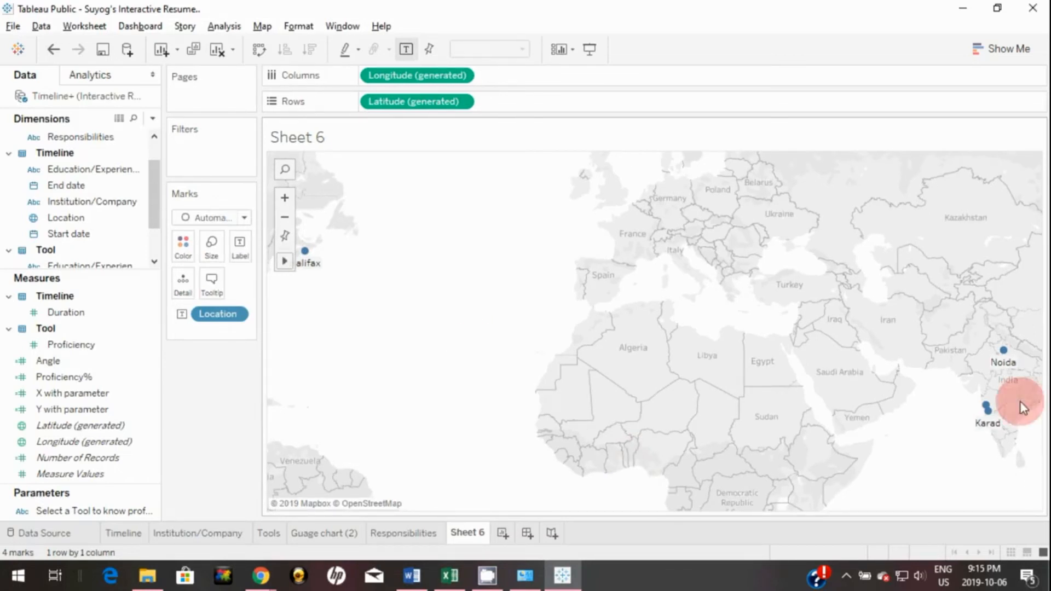
Zoom the map out until Halifax and the Indian cities are all visible.
mouse_move(991, 415)
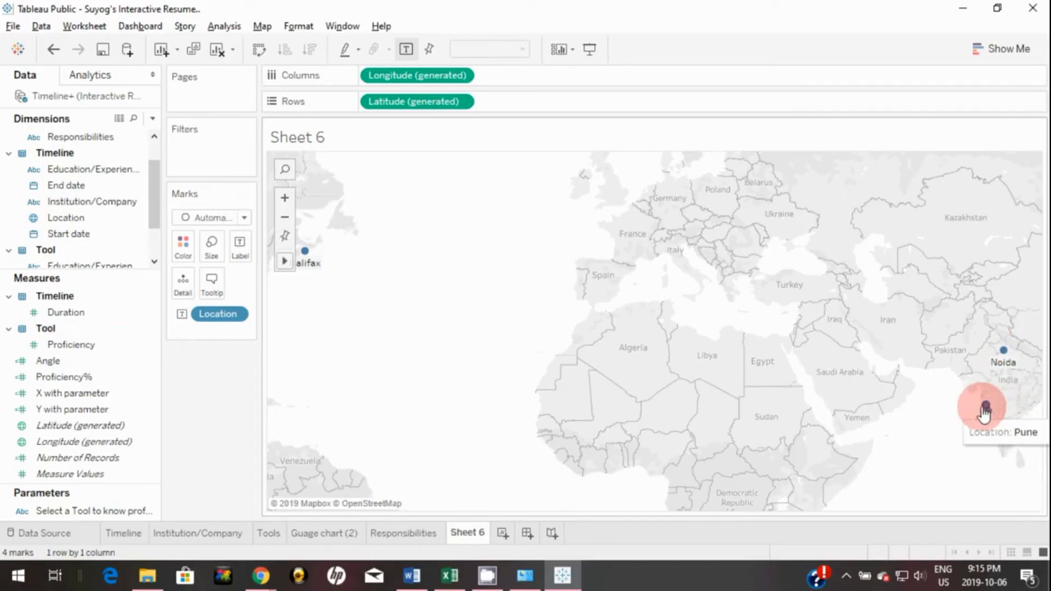
mouse_move(323, 261)
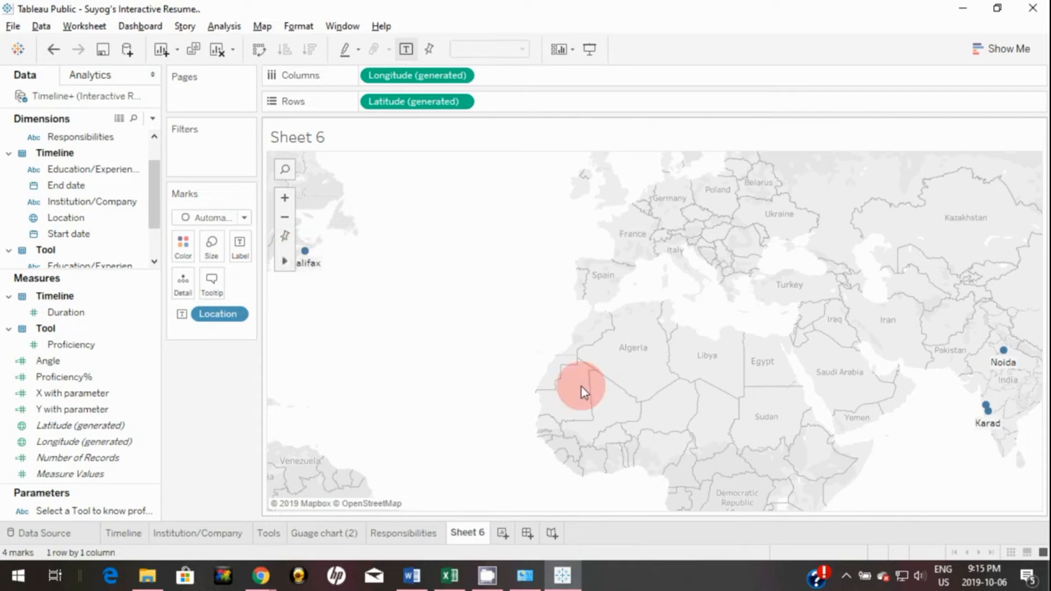
scroll(581, 386, "down", 3)
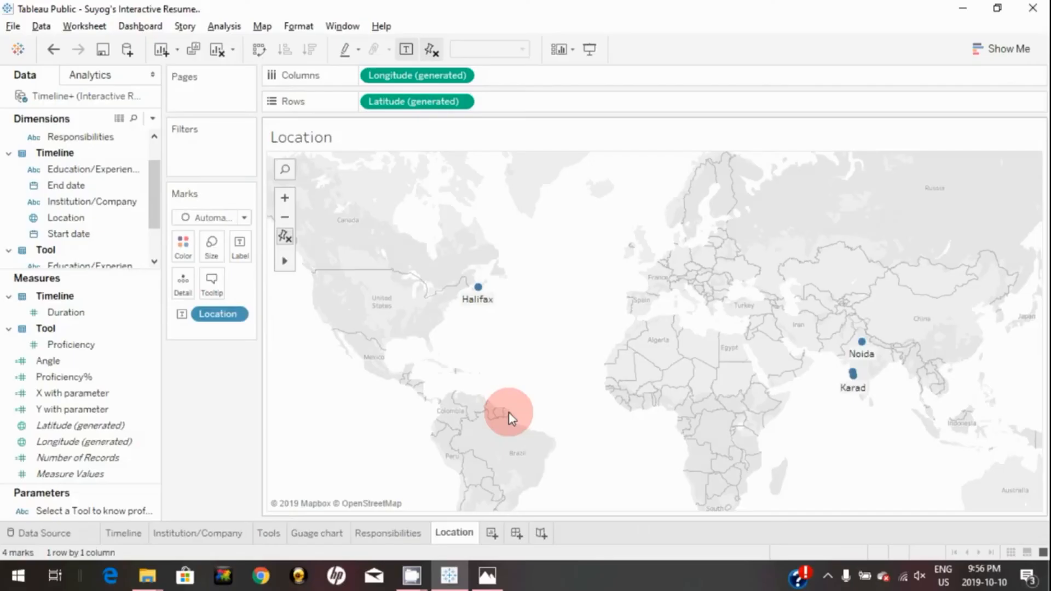
View Interactive resume screenshot.png in Photos, then return to the Tableau workbook.
left_click(500, 585)
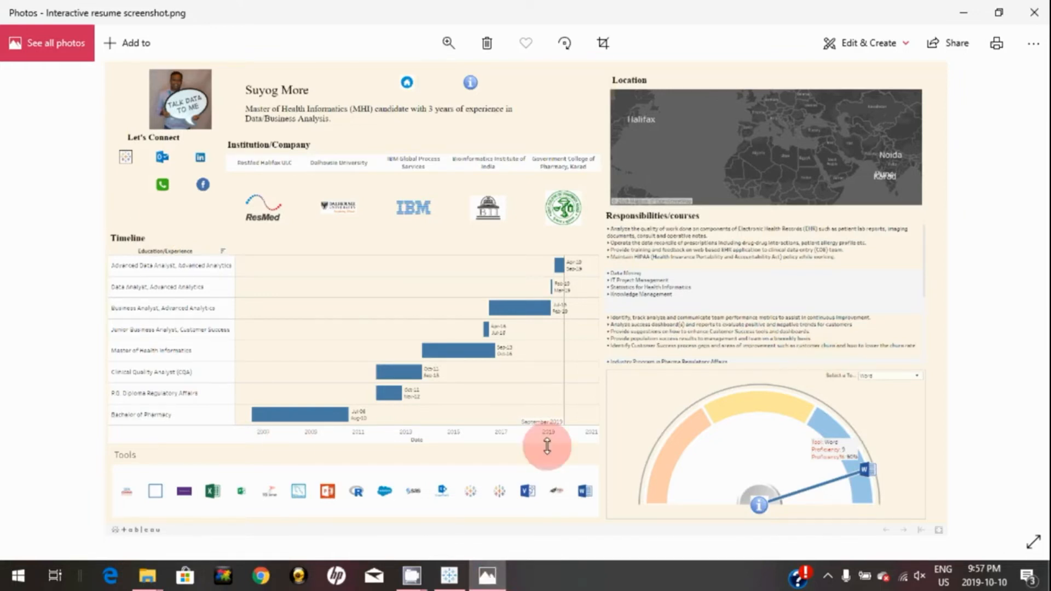
left_click(448, 581)
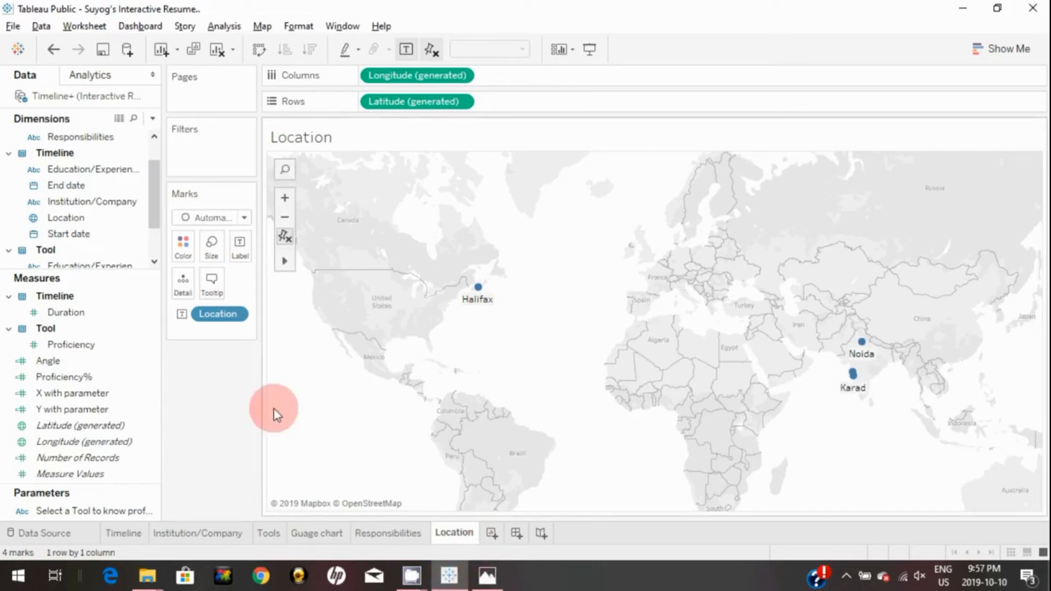
Add a new empty dashboard, Dashboard 1, to the workbook.
left_click(517, 533)
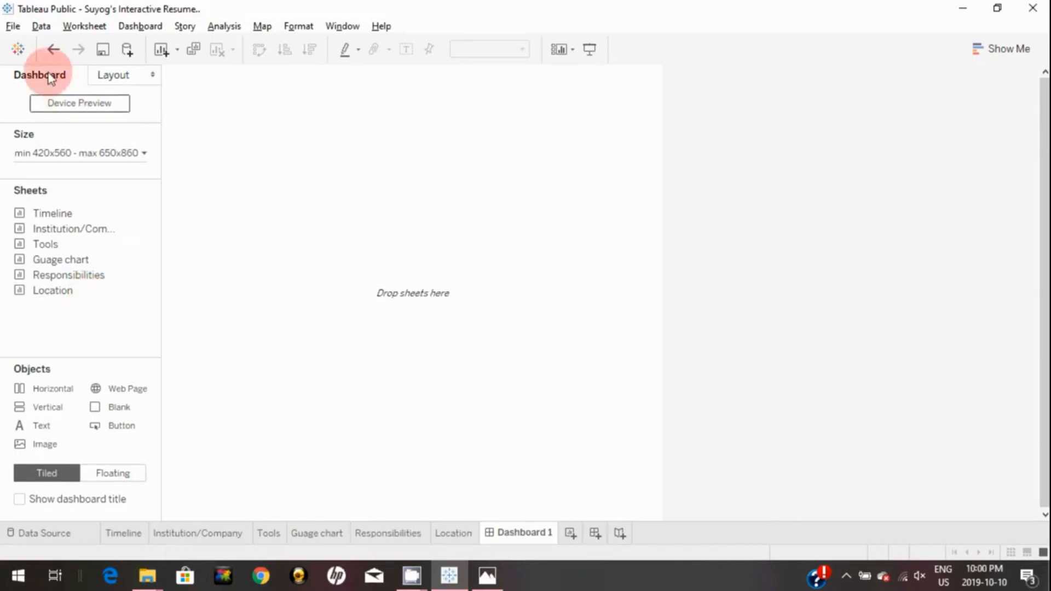
Turn on Device Preview and cycle the device type through Tablet, Phone, Default and Desktop.
left_click(75, 109)
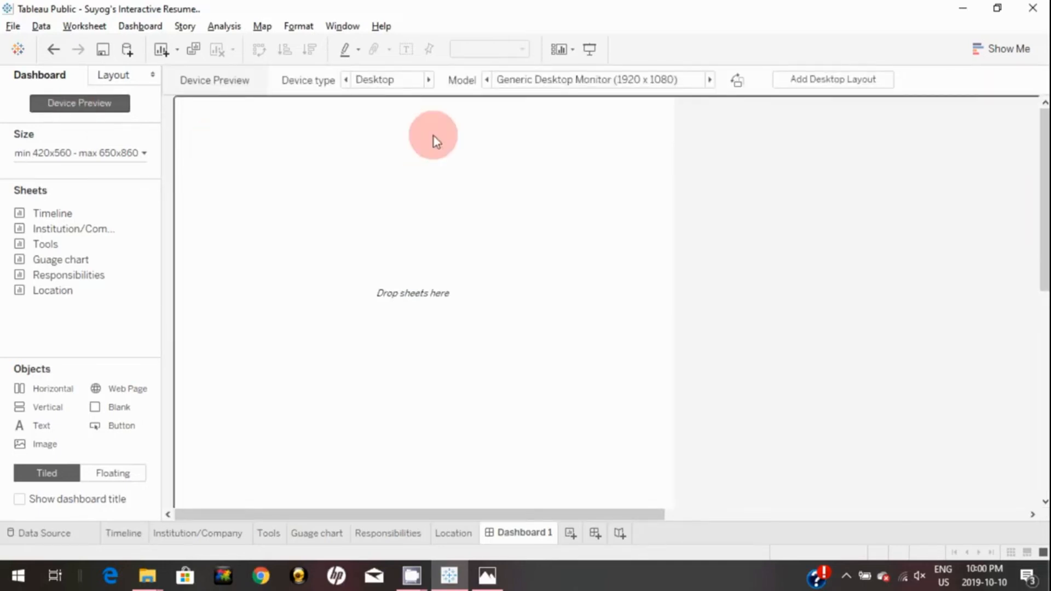
left_click(428, 81)
left_click(428, 81)
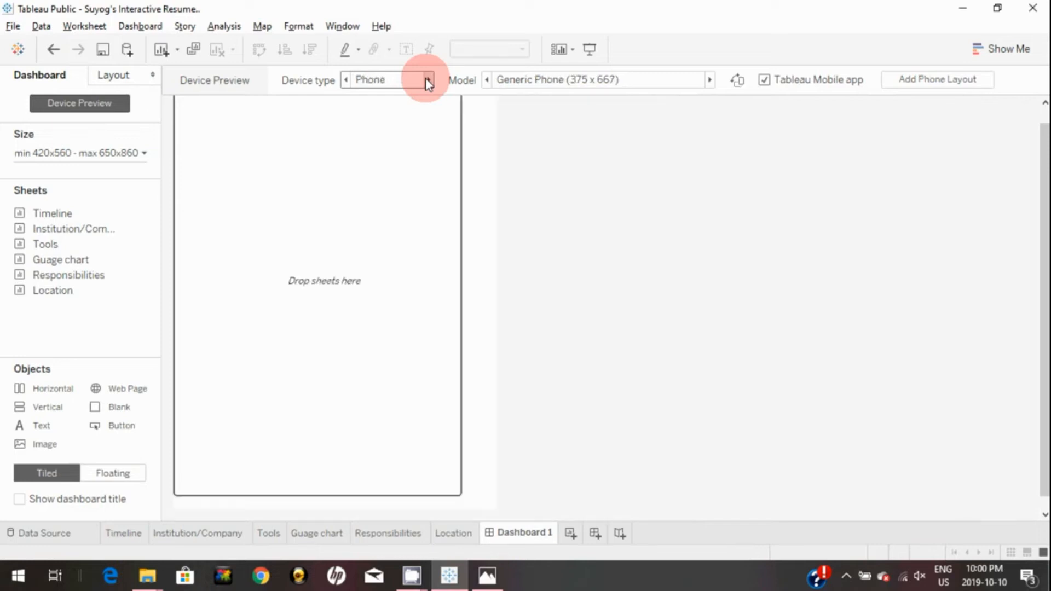
left_click(428, 81)
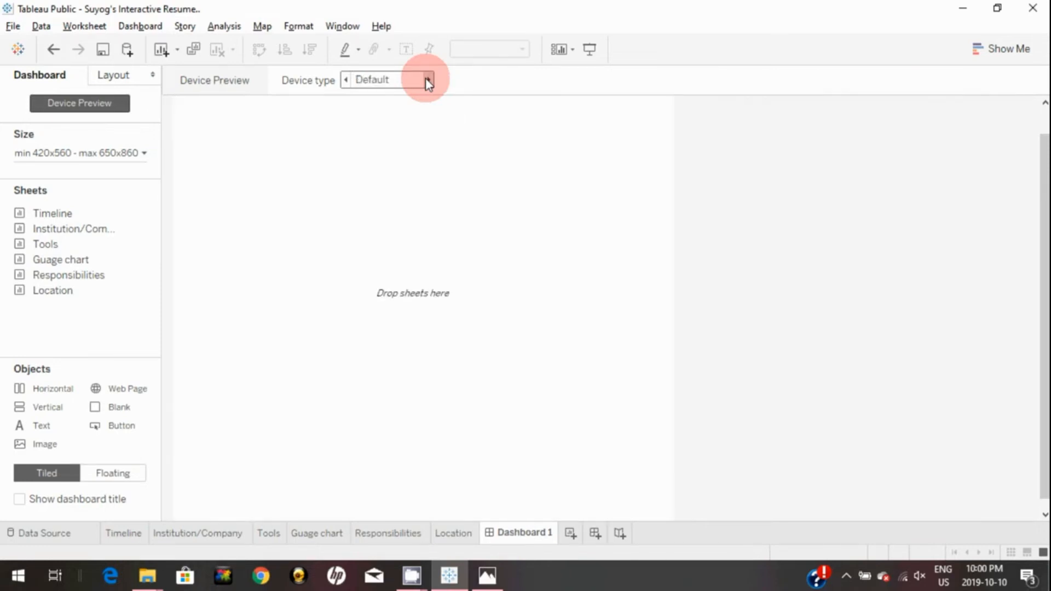
left_click(427, 81)
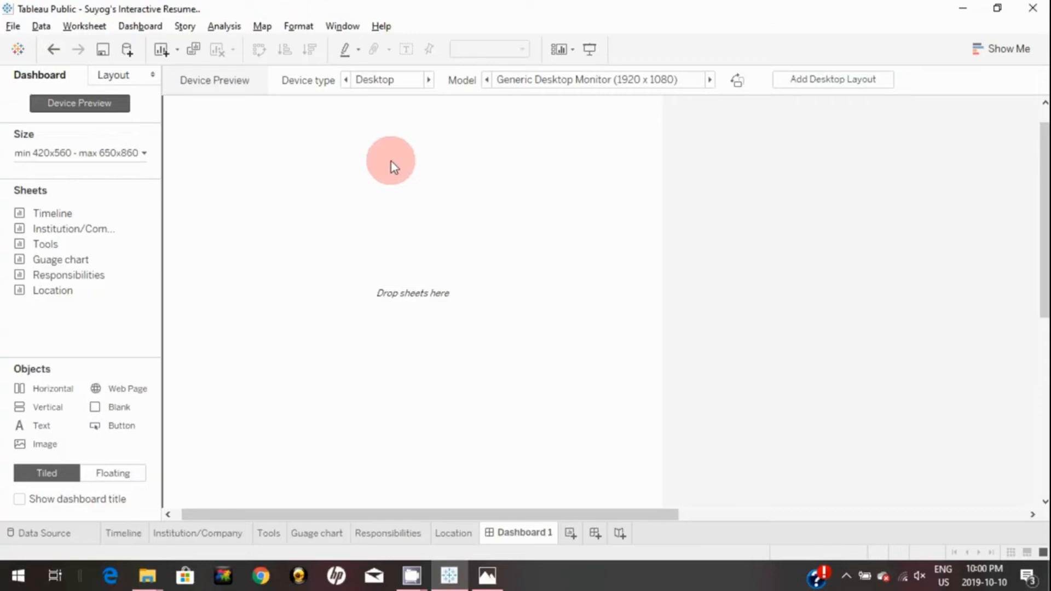
Turn off Device Preview and set Dashboard 1's size range to Automatic.
left_click(88, 111)
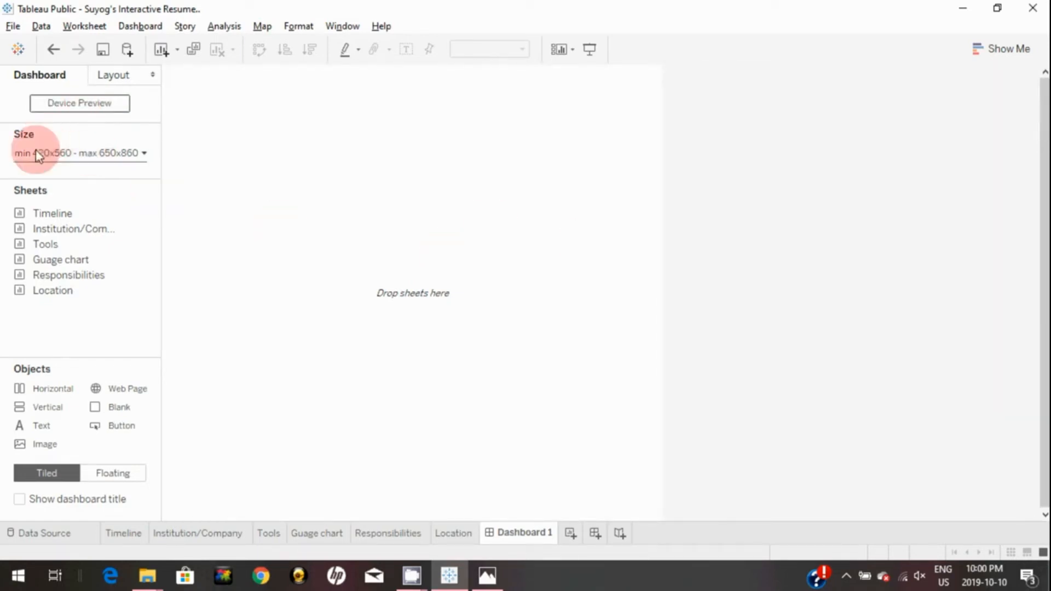
left_click(128, 153)
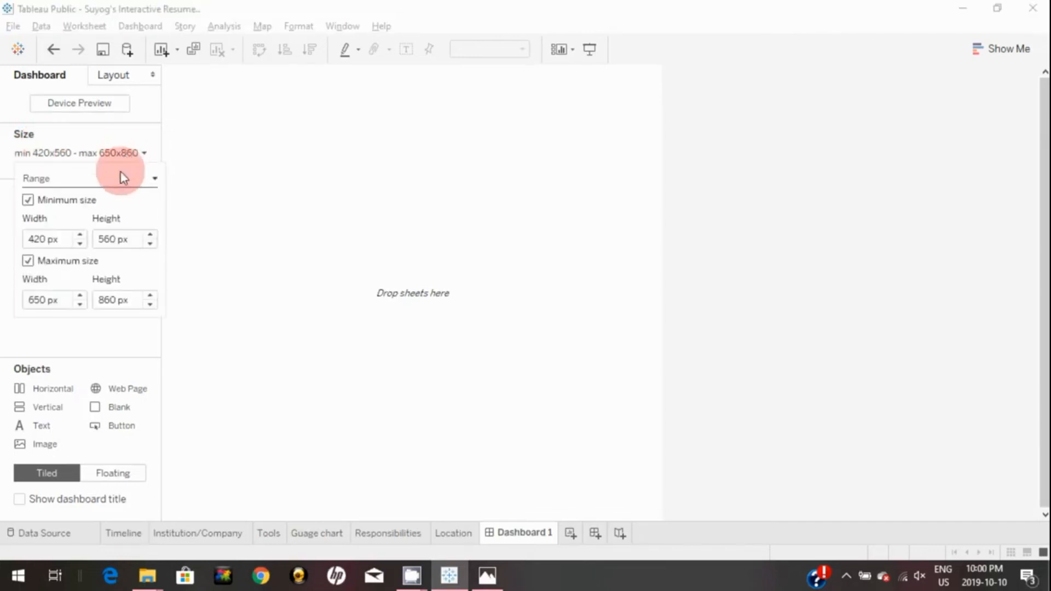
left_click(121, 176)
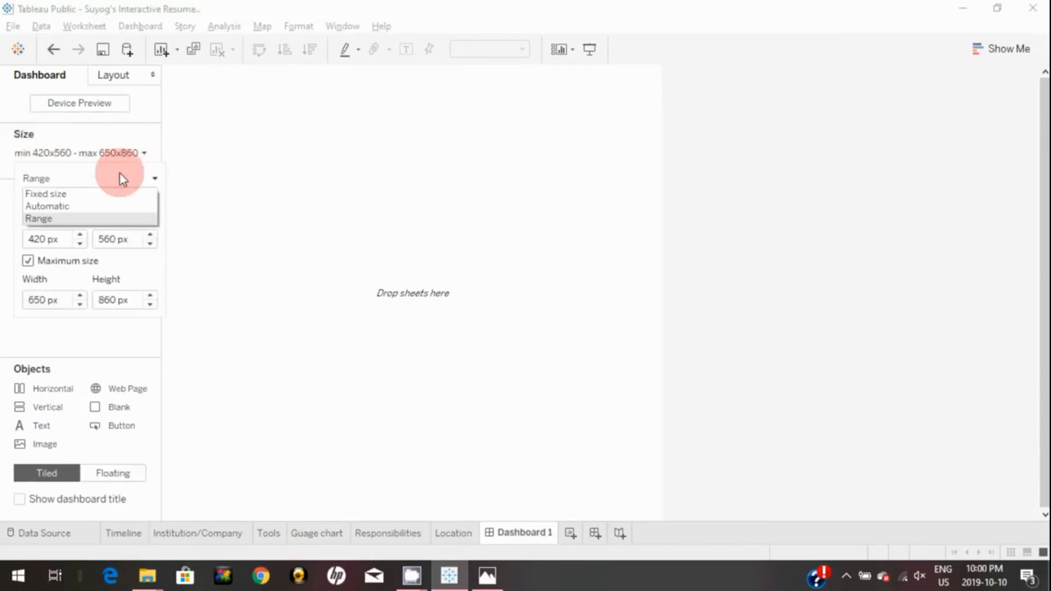
left_click(115, 206)
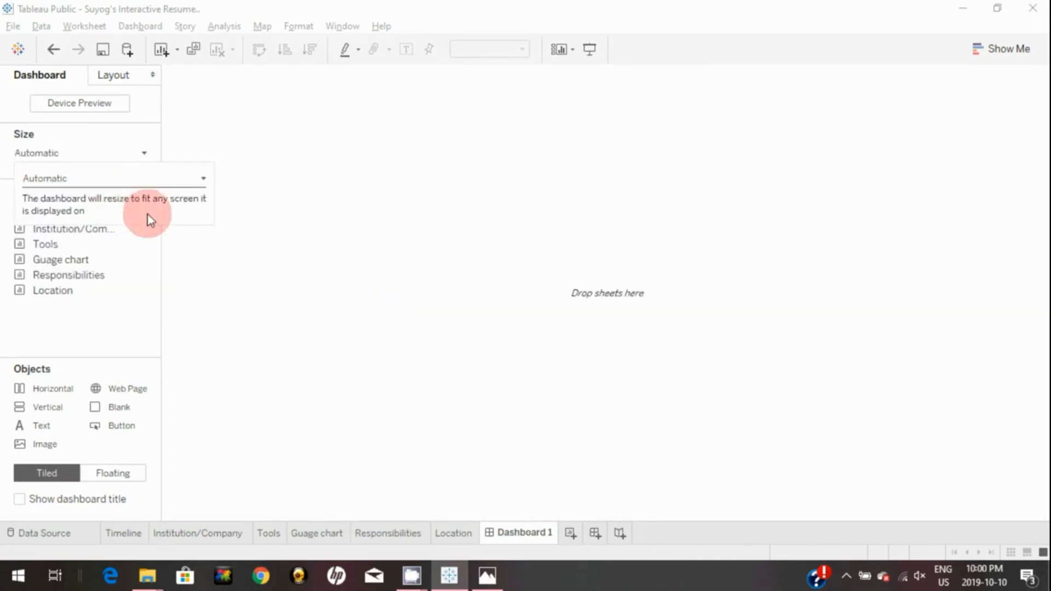
left_click(281, 224)
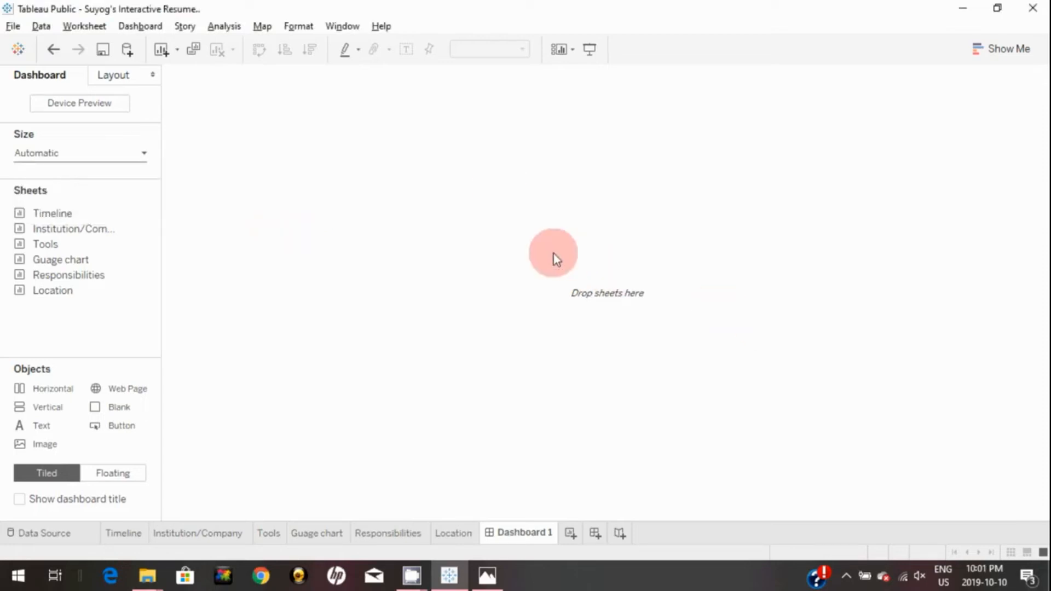
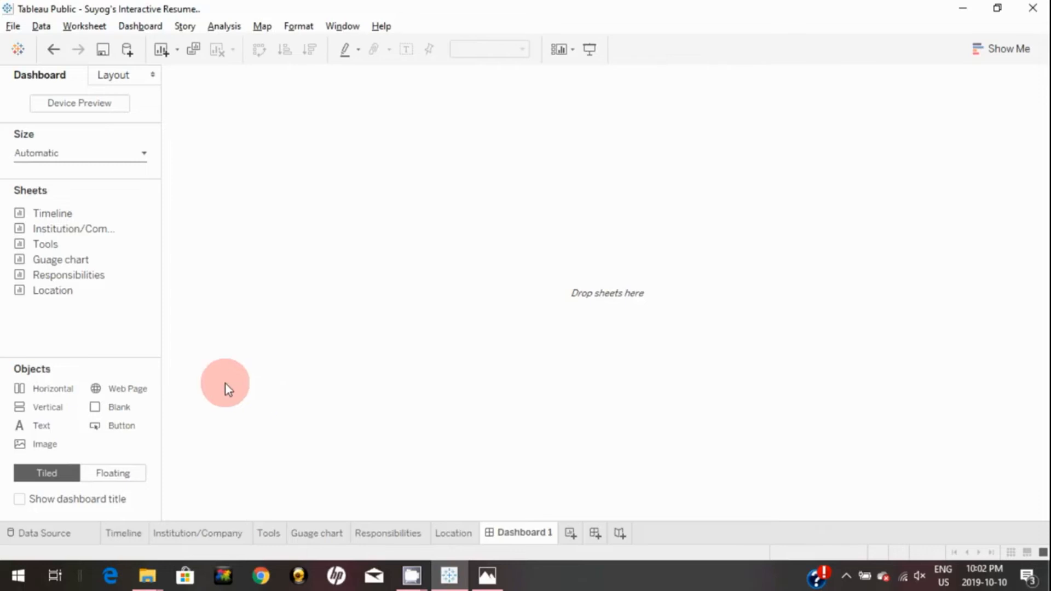
Switch new objects to Floating and drag the Institution/Company sheet onto Dashboard 1, widening it.
left_click(104, 476)
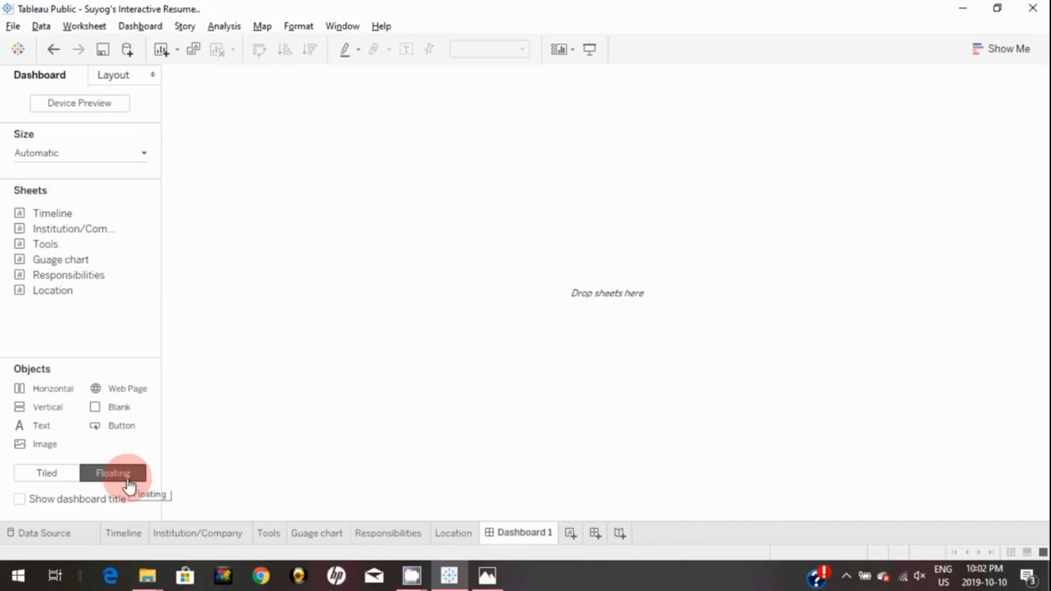
mouse_move(78, 277)
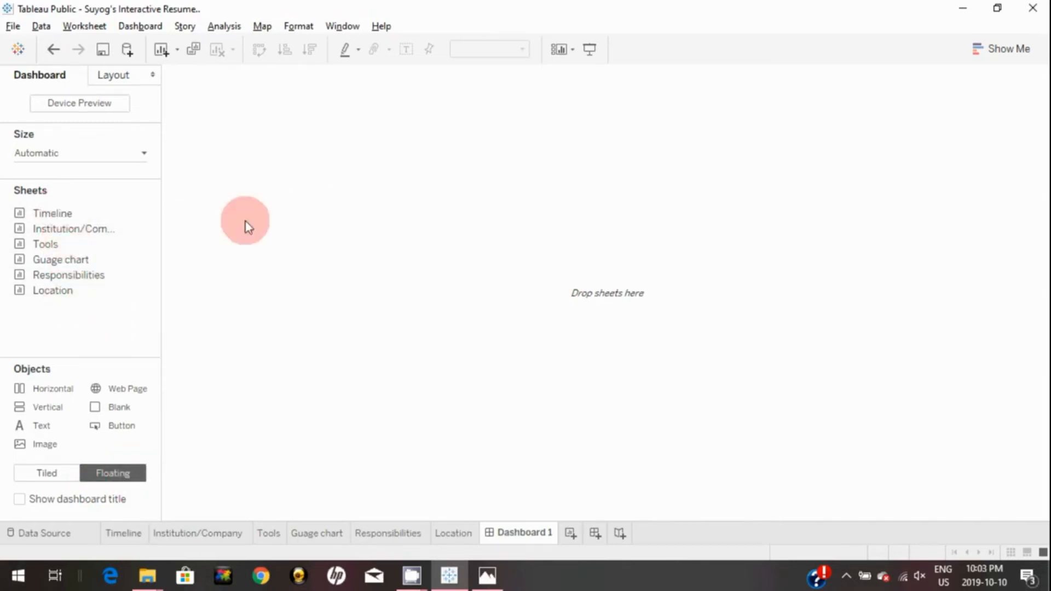
left_click(487, 577)
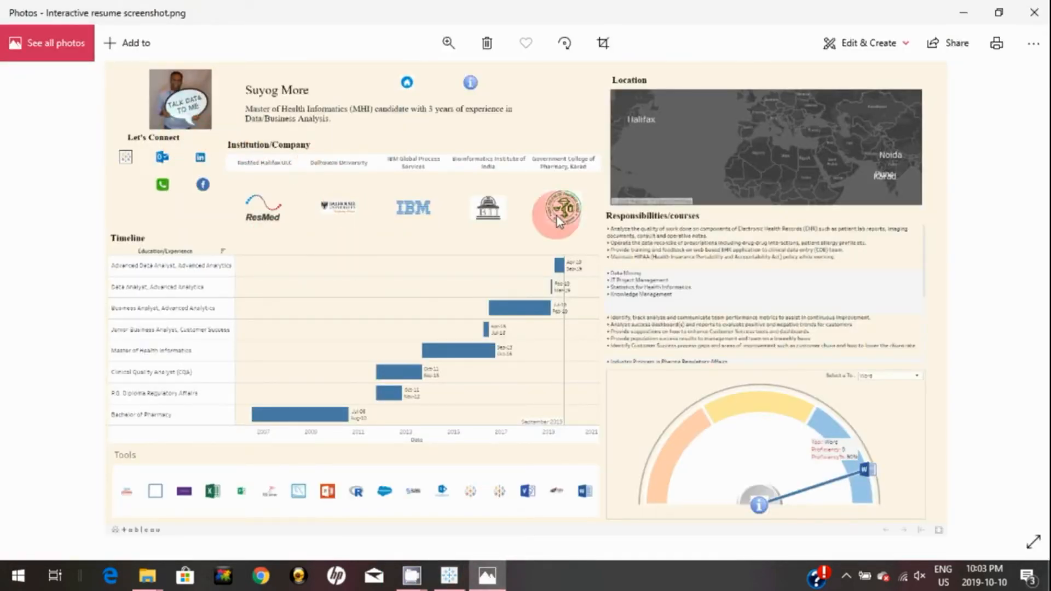
left_click(450, 575)
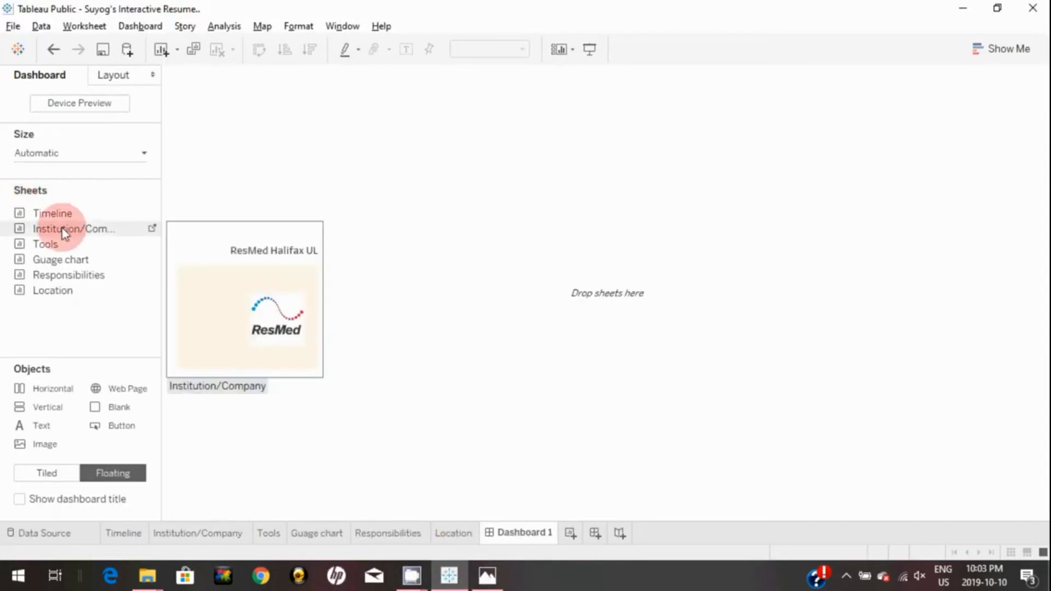
left_click_drag(65, 227, 208, 117)
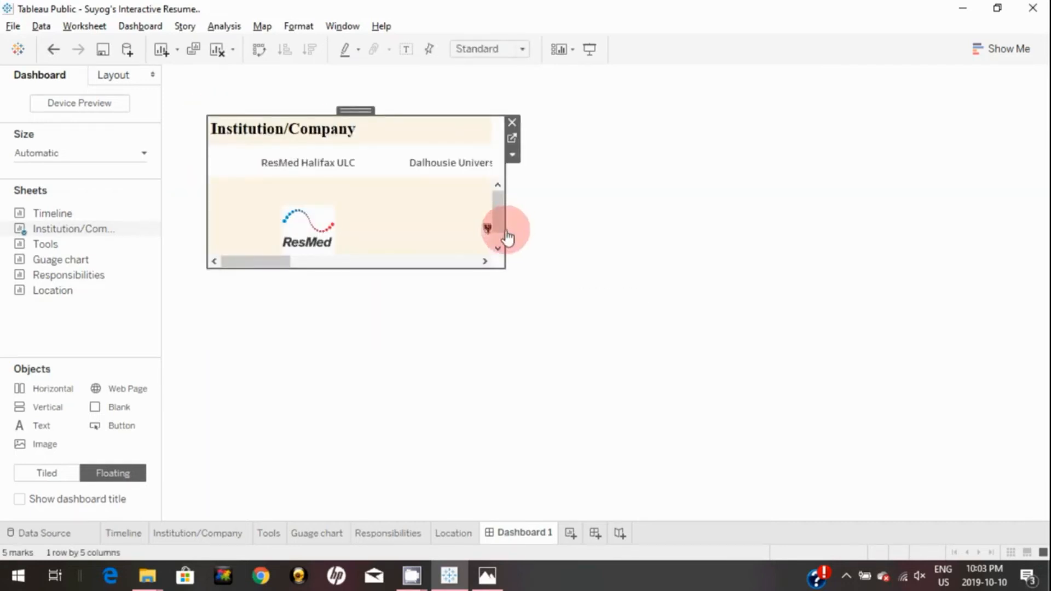
left_click_drag(503, 229, 852, 260)
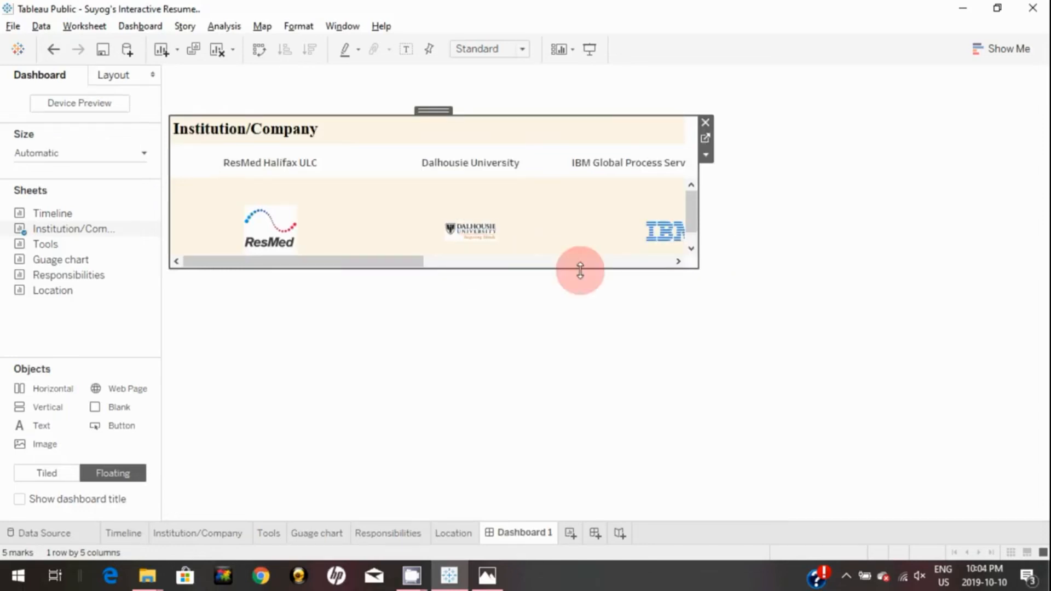
Fit Institution/Company to Entire View, then move it near the top and widen it.
left_click(522, 50)
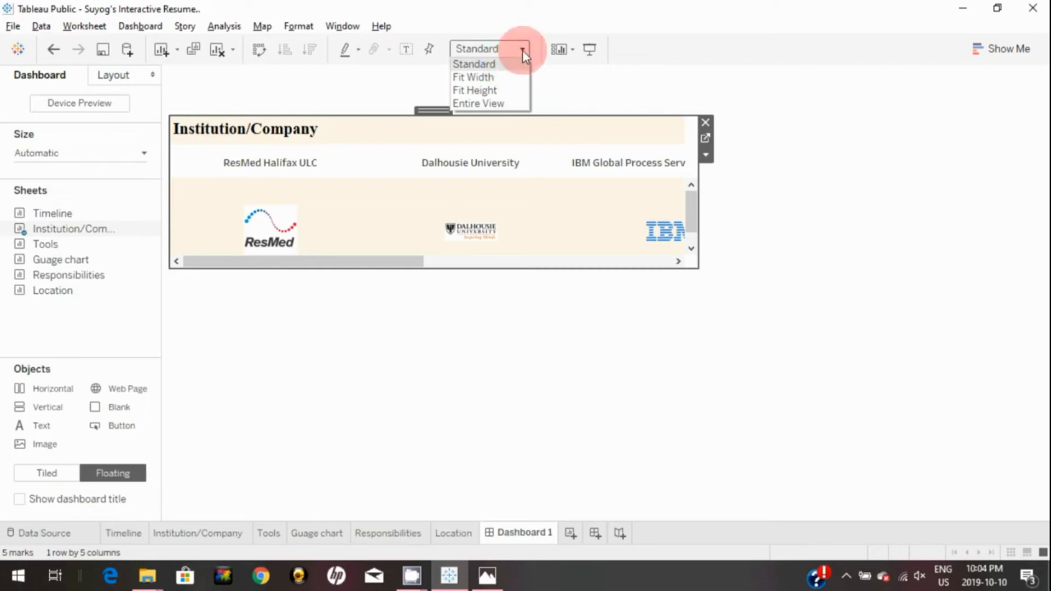
left_click(503, 104)
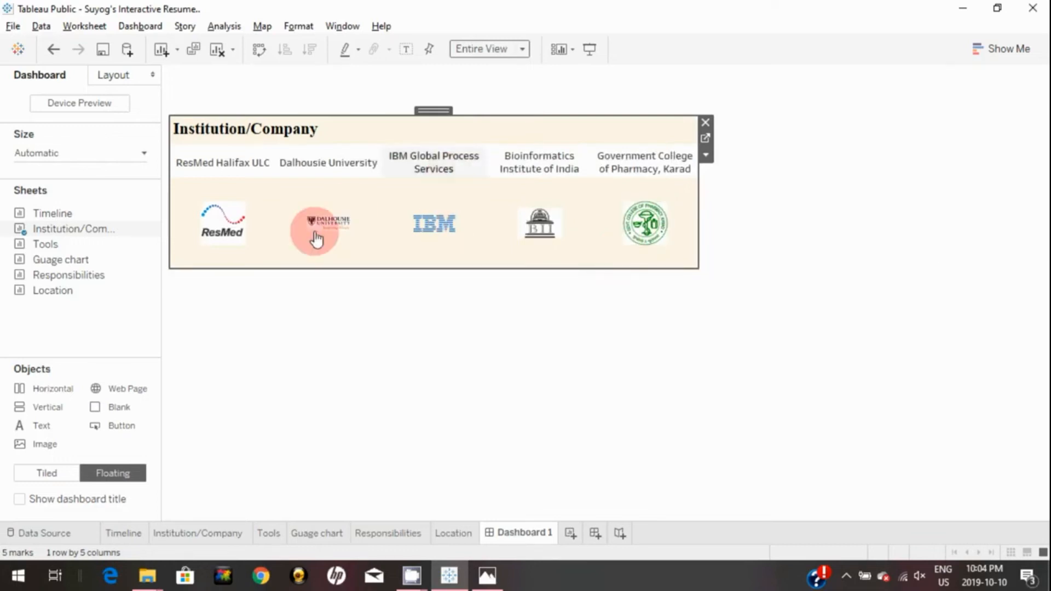
left_click_drag(432, 107, 441, 104)
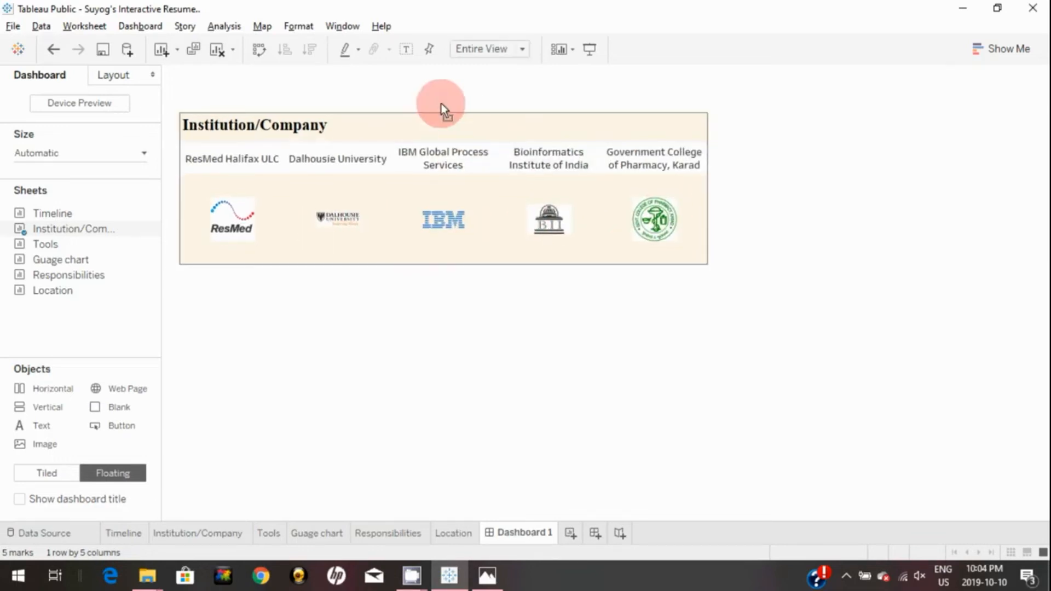
left_click_drag(441, 107, 470, 112)
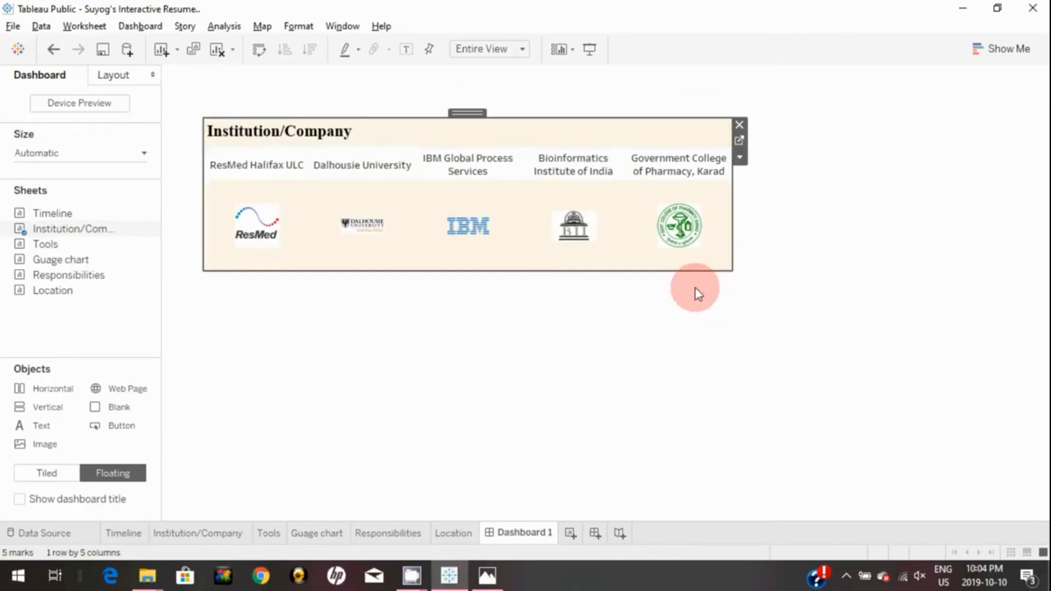
left_click_drag(665, 225, 665, 225)
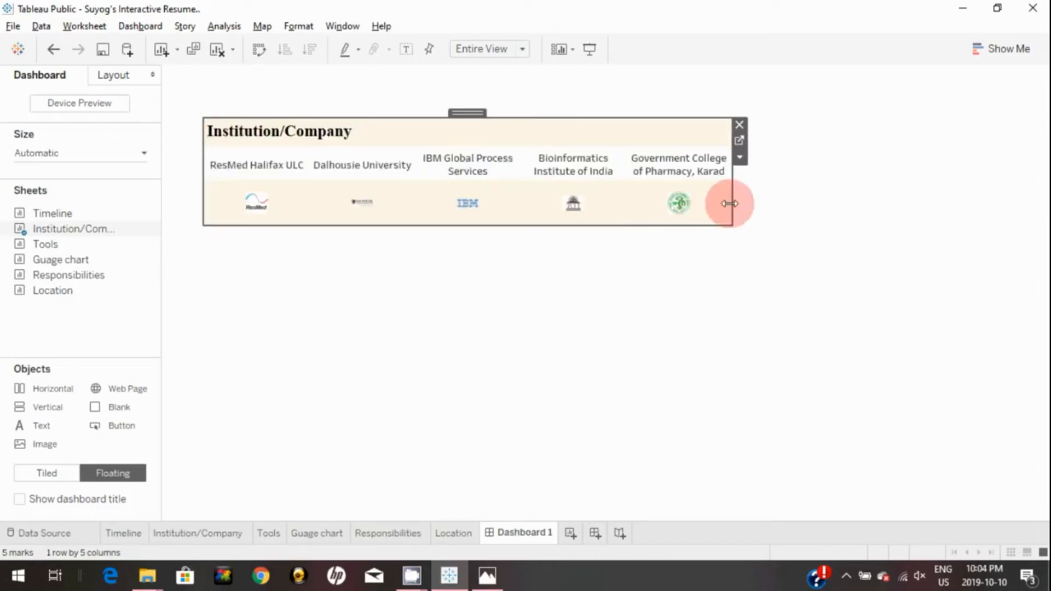
left_click_drag(732, 202, 763, 202)
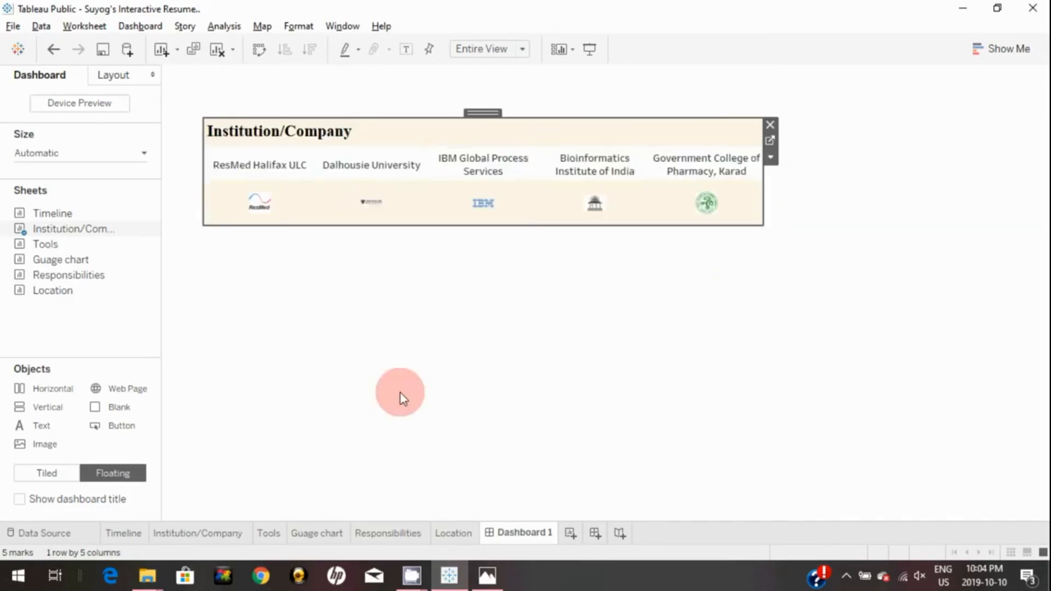
Add the Timeline sheet as a widened floating panel, aligning Institution/Company directly above it.
mouse_move(104, 238)
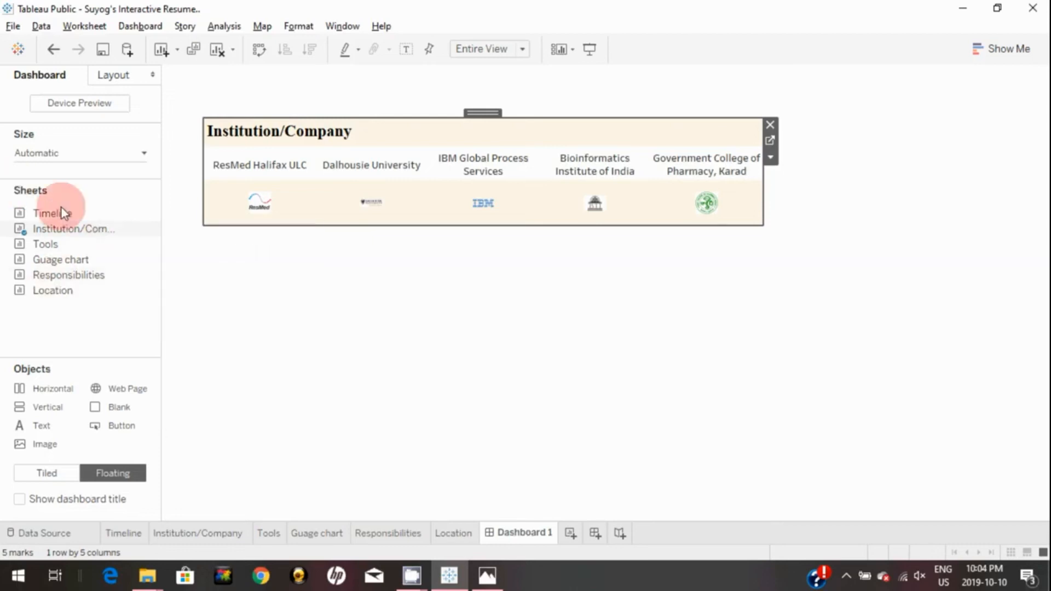
mouse_move(62, 210)
left_click_drag(63, 208, 204, 240)
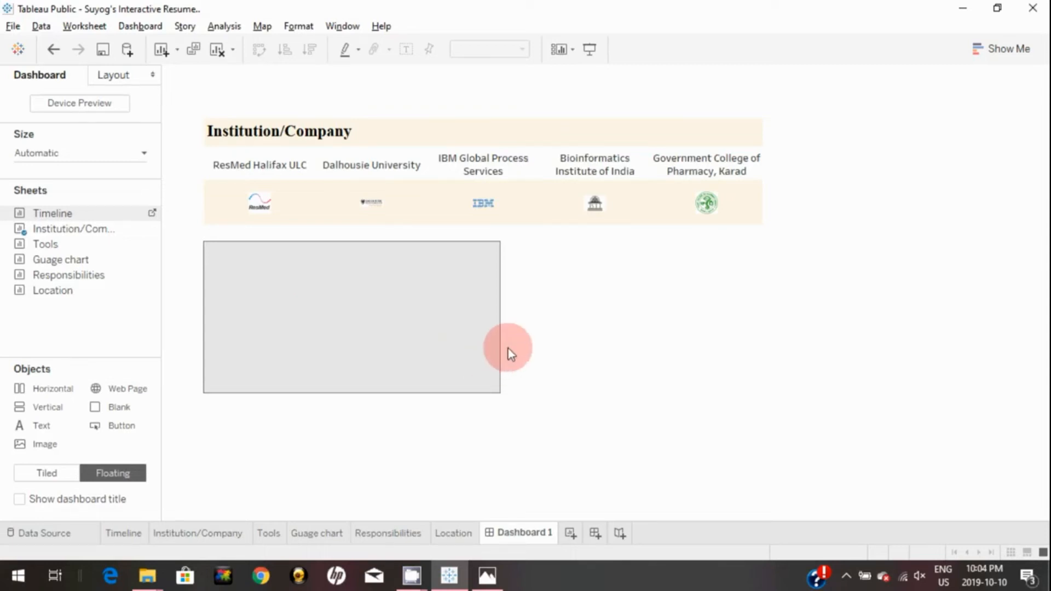
left_click_drag(500, 347, 760, 354)
left_click_drag(481, 235, 451, 269)
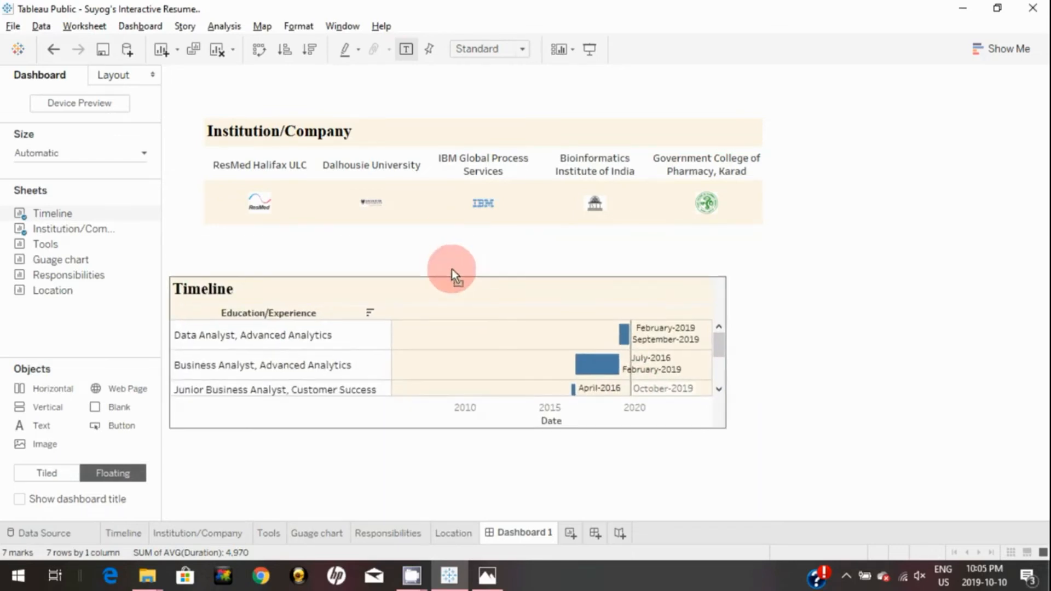
left_click(477, 124)
left_click_drag(482, 109, 448, 144)
Fit the Timeline to Entire View and make its panel taller so all seven bars show.
left_click(660, 295)
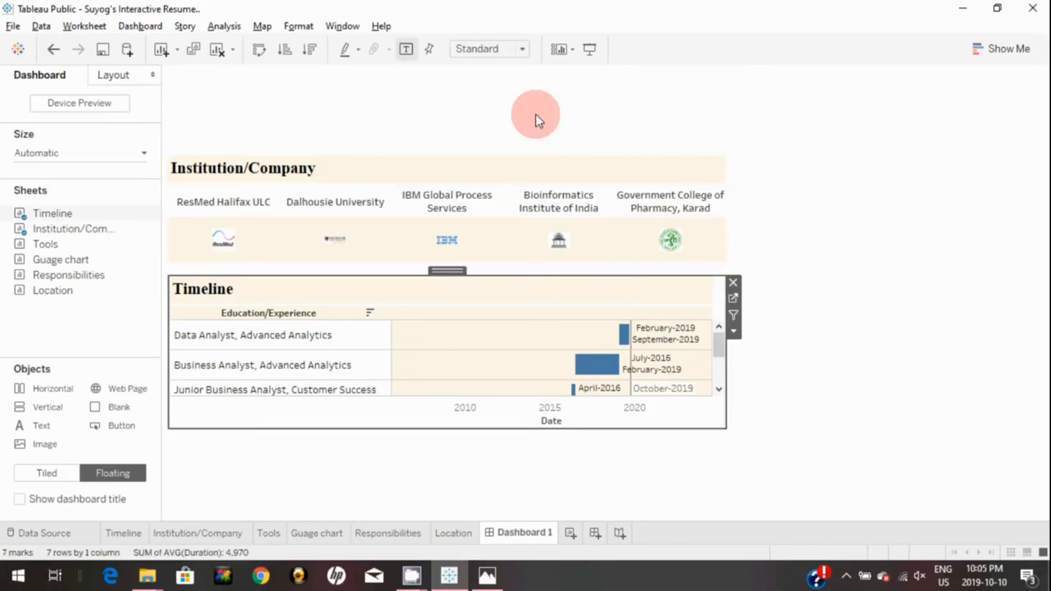
left_click(521, 48)
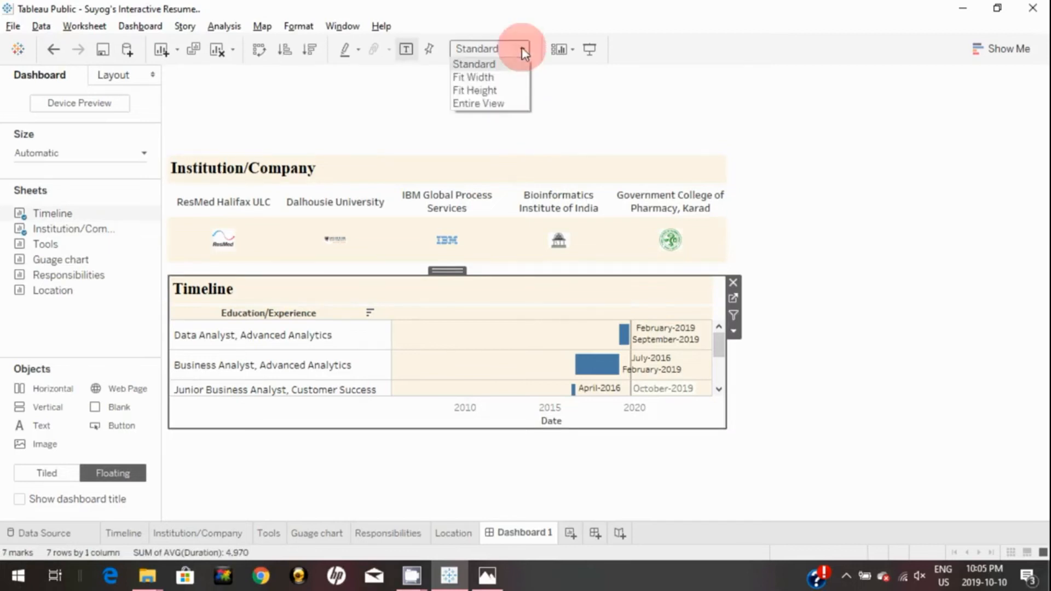
left_click(490, 106)
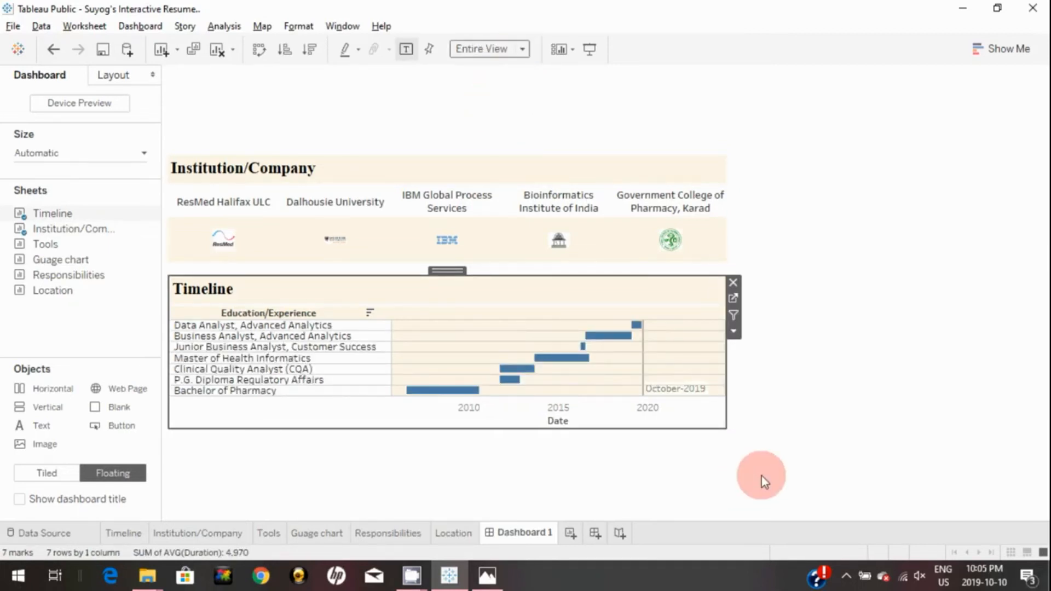
left_click_drag(559, 430, 553, 478)
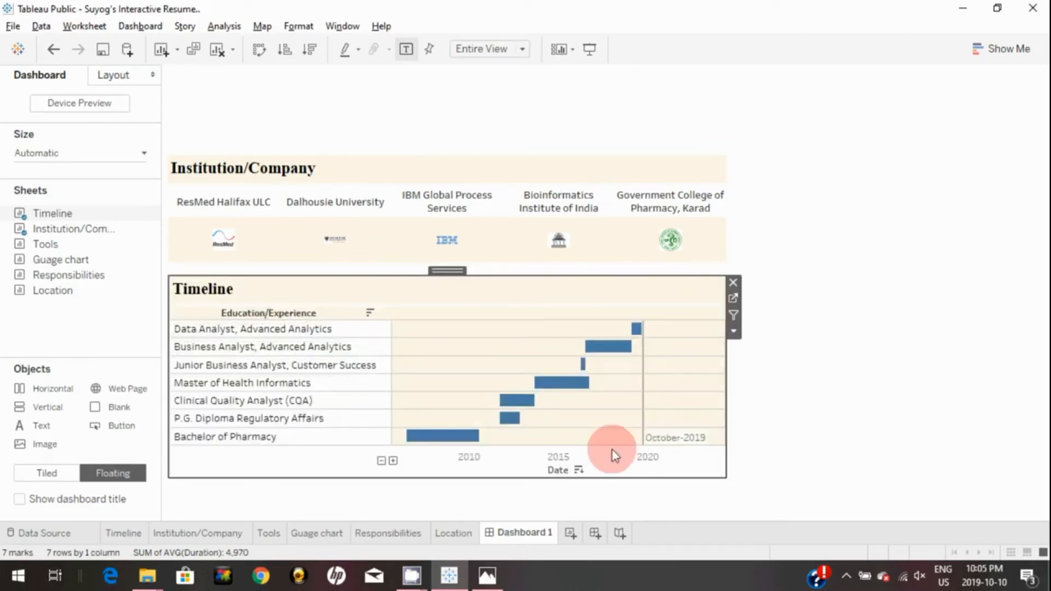
left_click(852, 445)
mouse_move(37, 290)
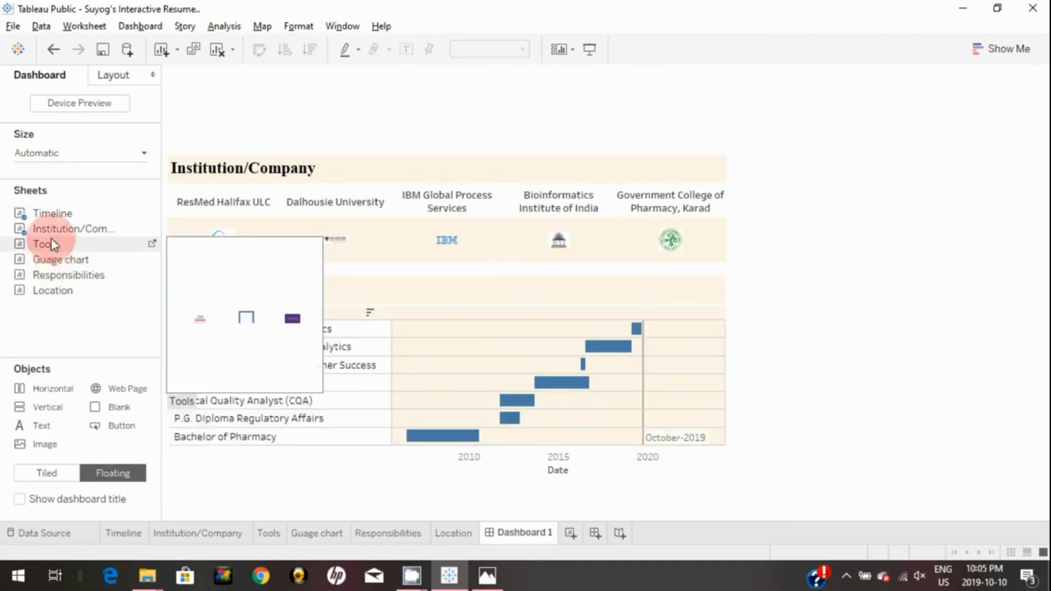
Add the Tools sheet below the Timeline and remove its accompanying Tools filter list.
left_click_drag(51, 241, 270, 444)
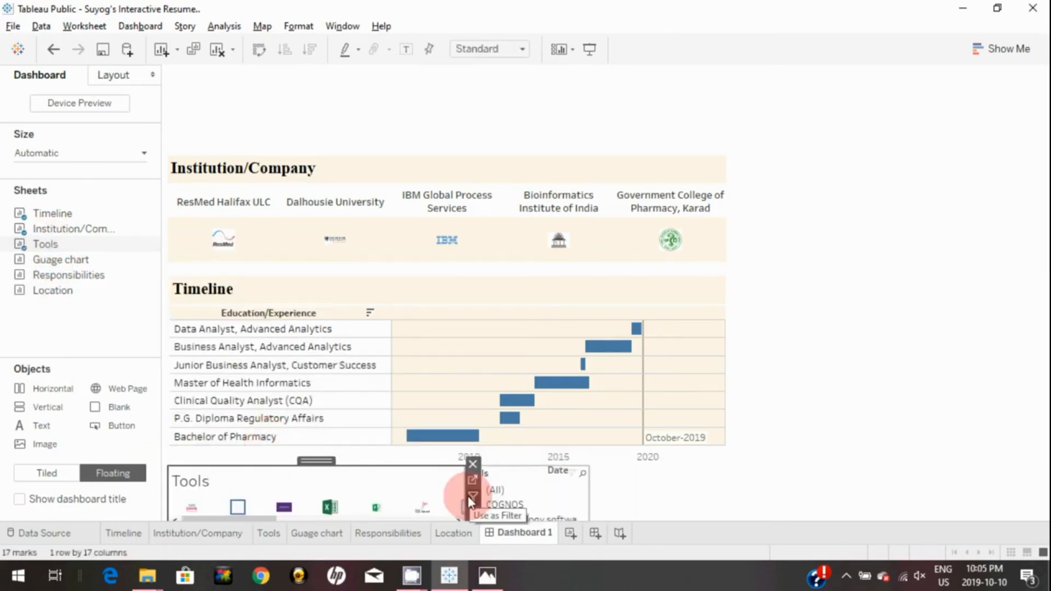
left_click(595, 503)
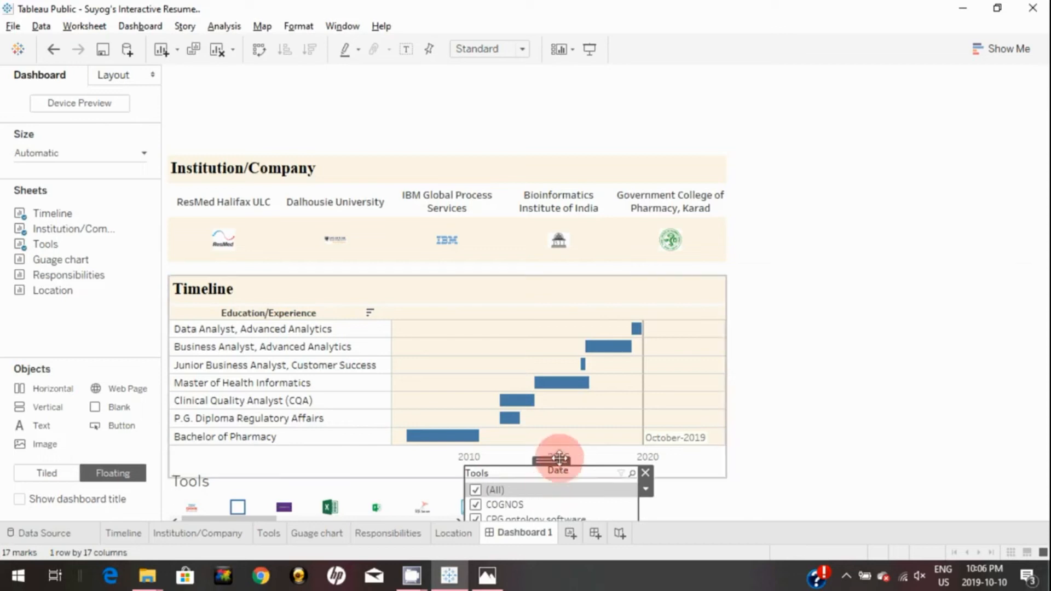
left_click_drag(553, 460, 852, 140)
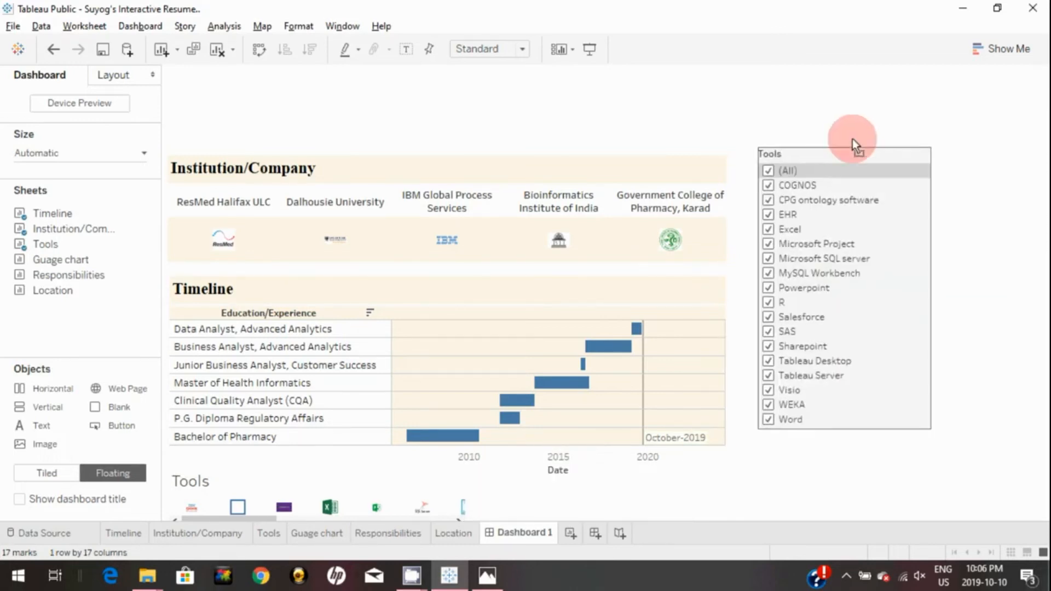
left_click(269, 534)
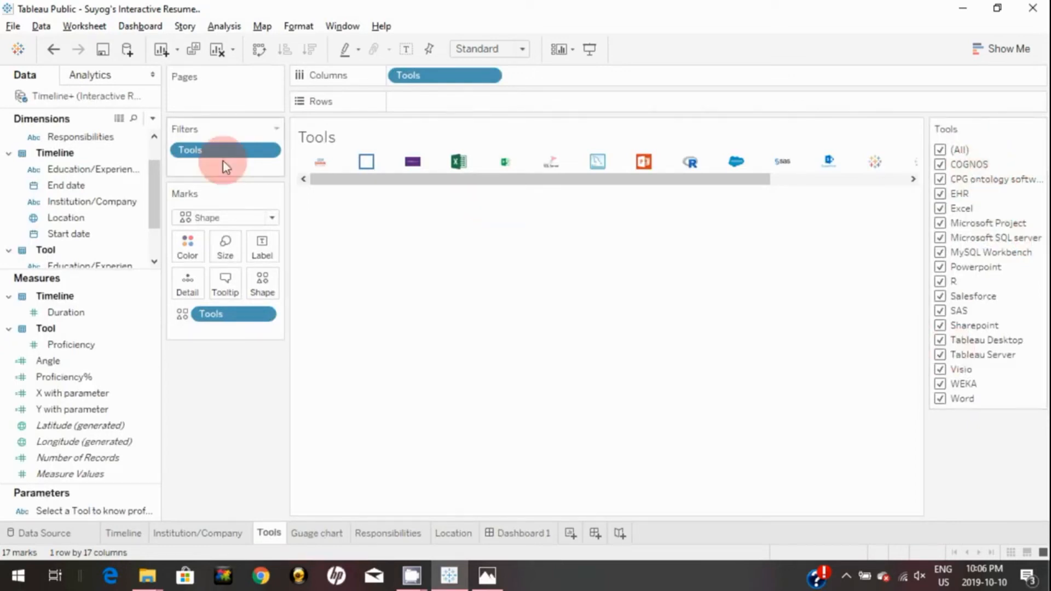
left_click(522, 534)
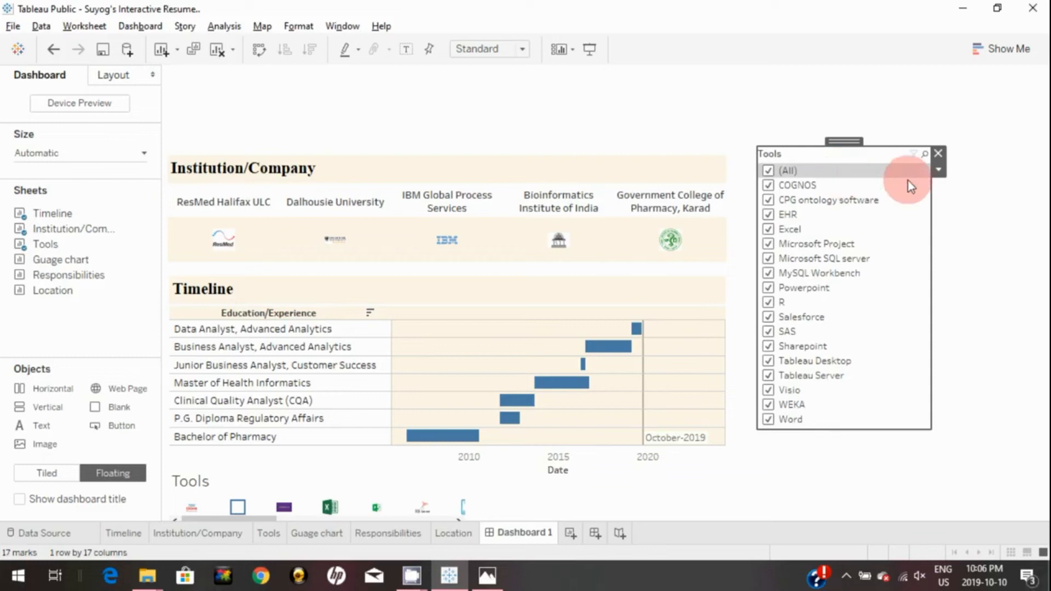
left_click(938, 153)
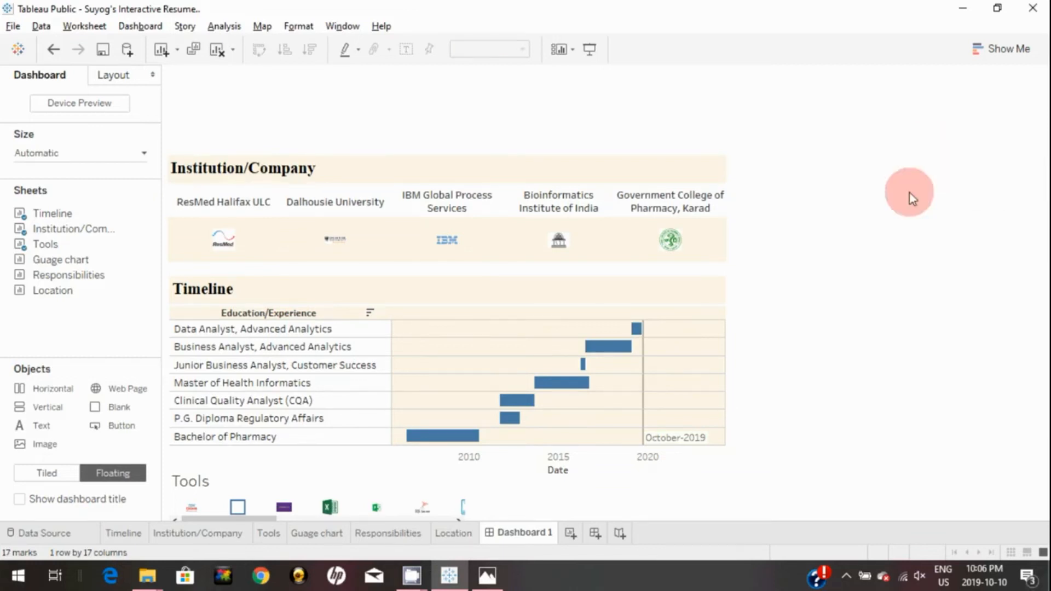
Widen the Tools panel and fit it to Entire View so all tool icons show.
left_click(436, 498)
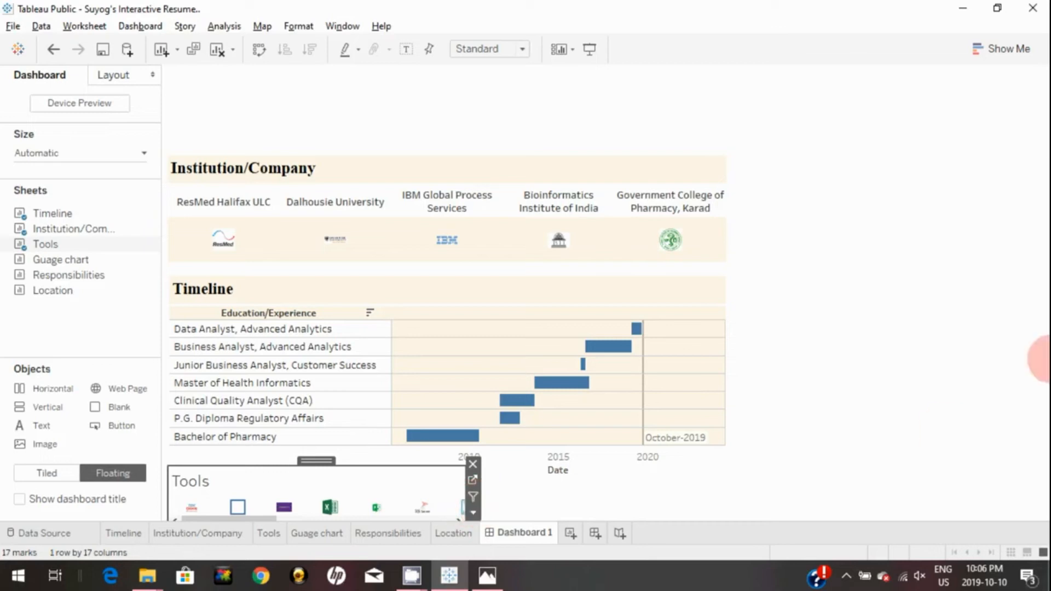
left_click(1039, 352)
left_click(445, 495)
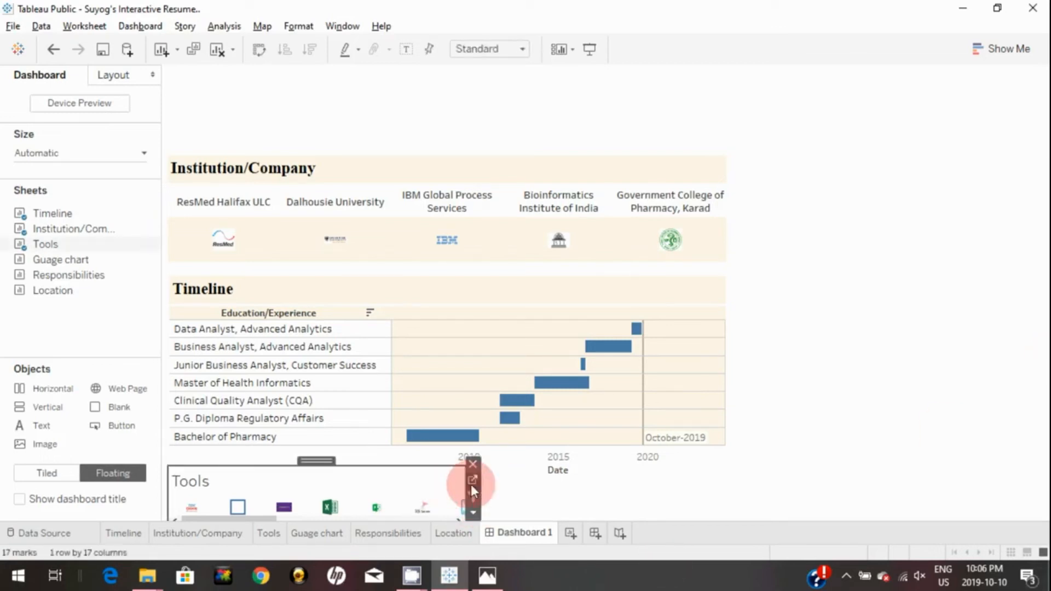
left_click_drag(466, 490, 723, 500)
left_click(521, 49)
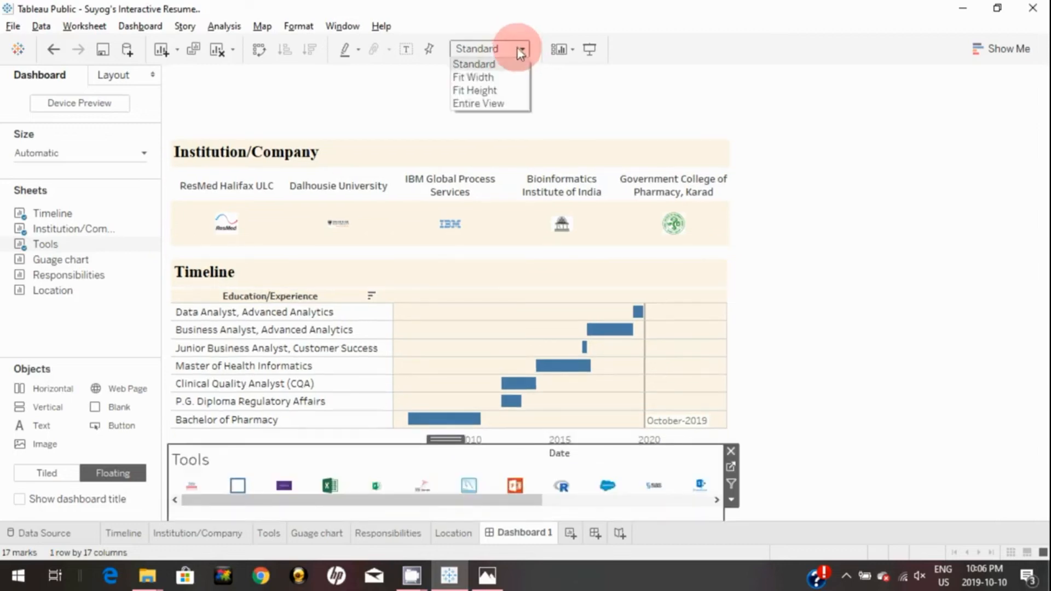
left_click(508, 101)
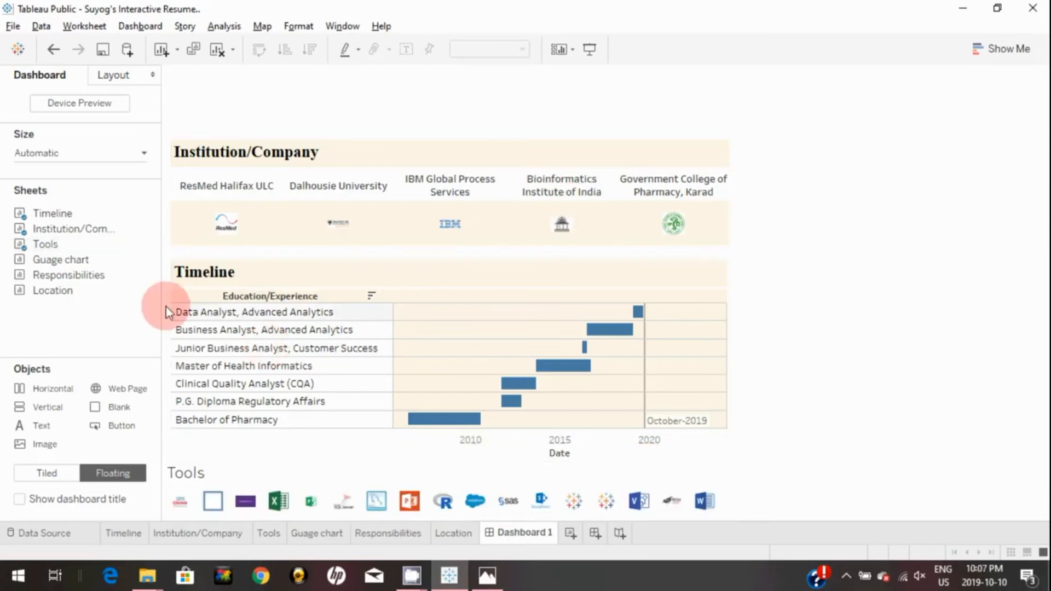
Add the Location map, Responsibilities, and the Guage chart with its tool selector on the right side.
left_click_drag(44, 290, 779, 123)
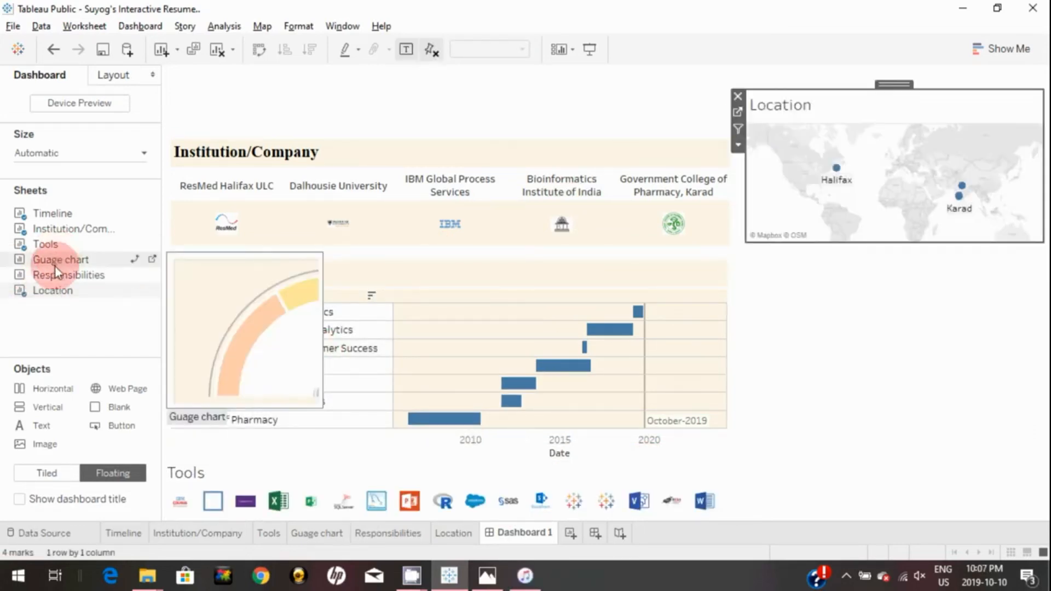
left_click_drag(46, 275, 753, 261)
left_click_drag(1039, 335, 1049, 338)
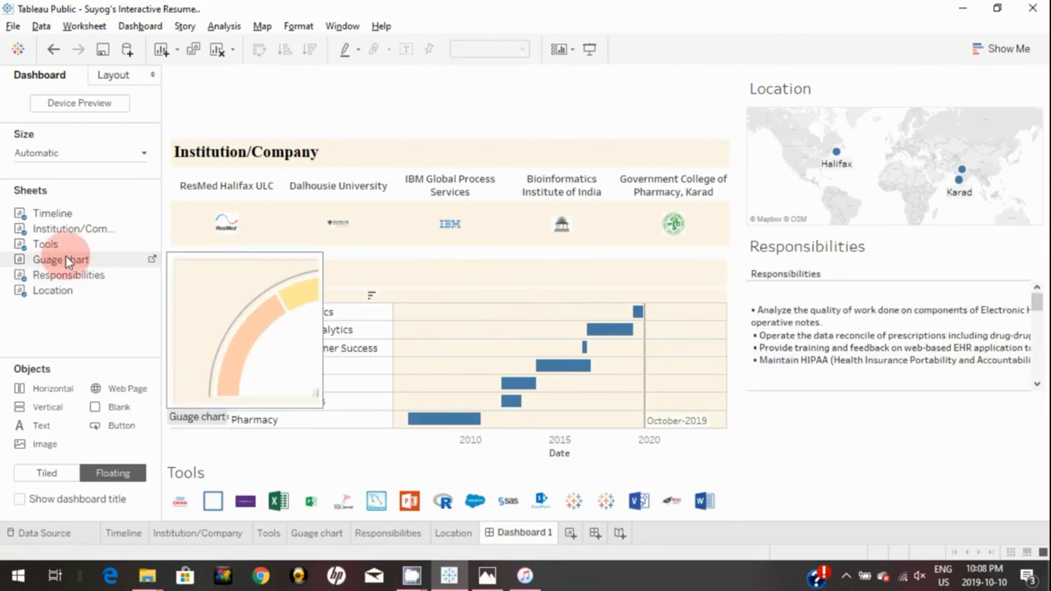
left_click_drag(65, 255, 981, 399)
left_click(804, 384)
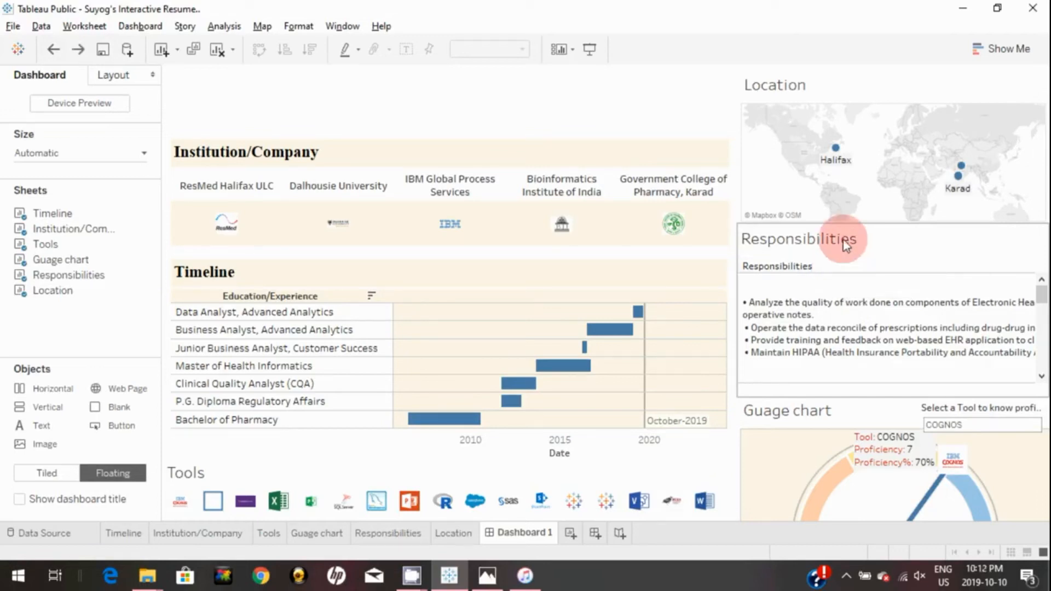
Hide the Responsibilities panel's title.
left_click(843, 240)
right_click(843, 240)
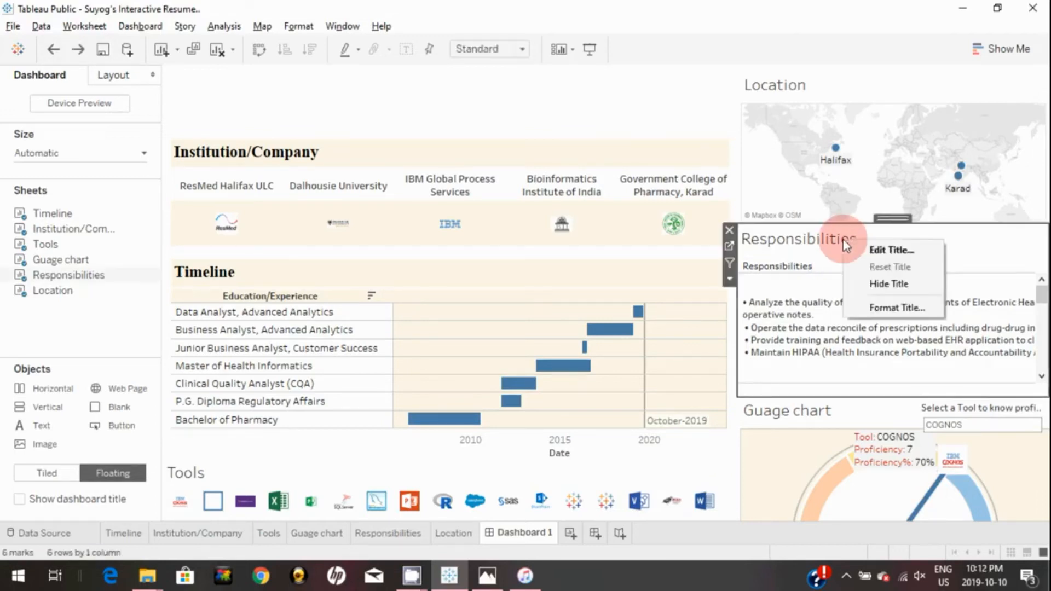
left_click(892, 285)
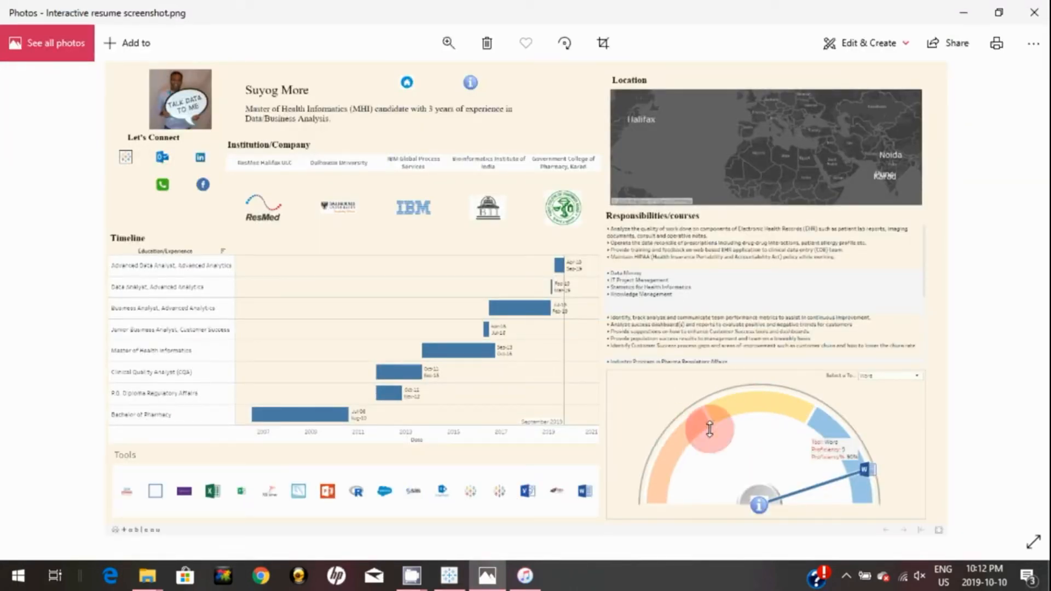
Hide the Guage chart title and preview the dashboard in Presentation Mode.
left_click(445, 587)
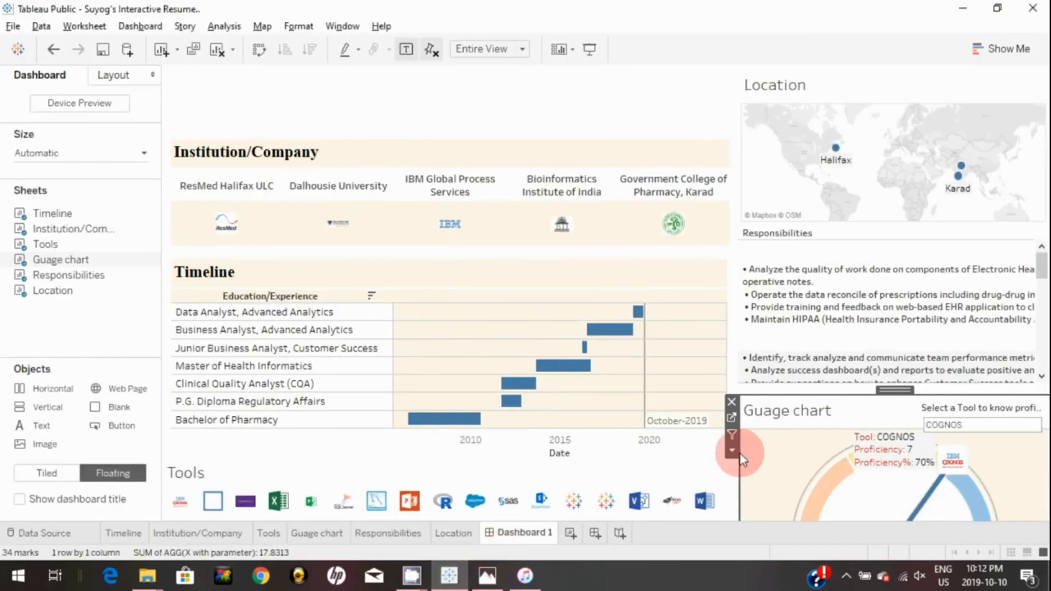
right_click(786, 421)
left_click(810, 458)
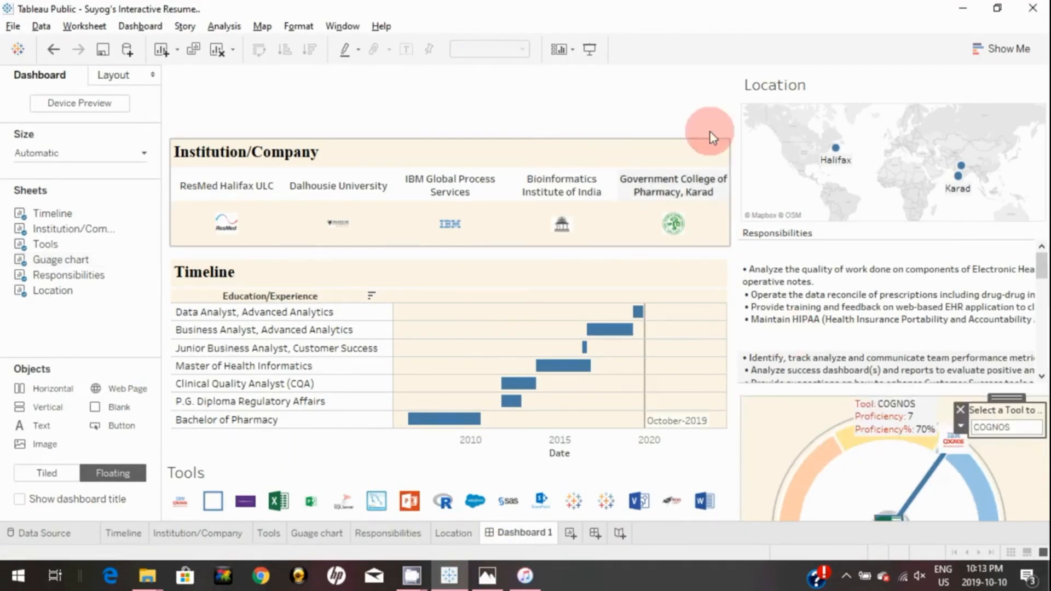
left_click(704, 90)
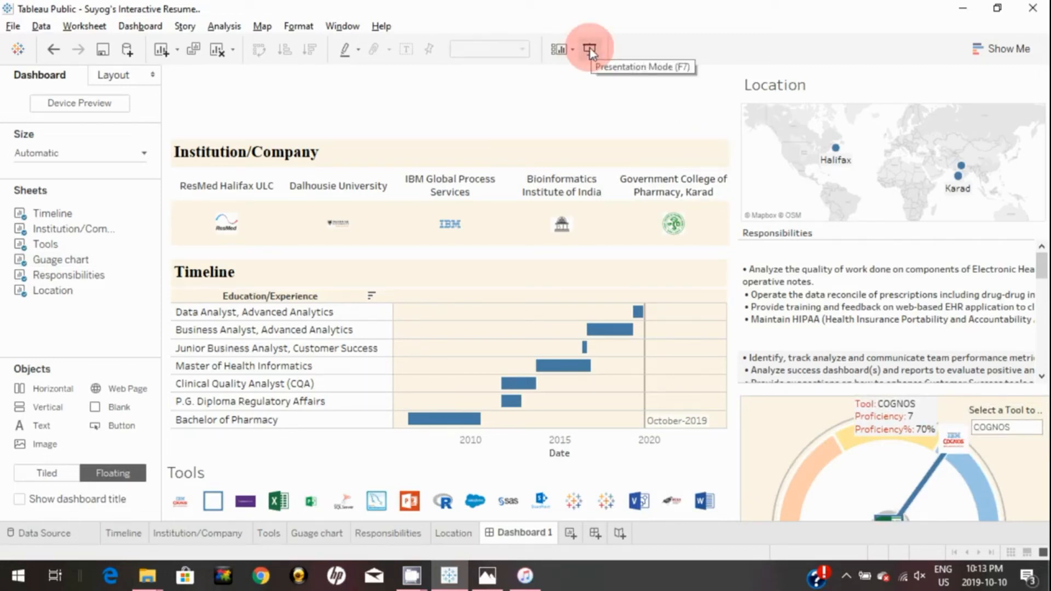
left_click(590, 48)
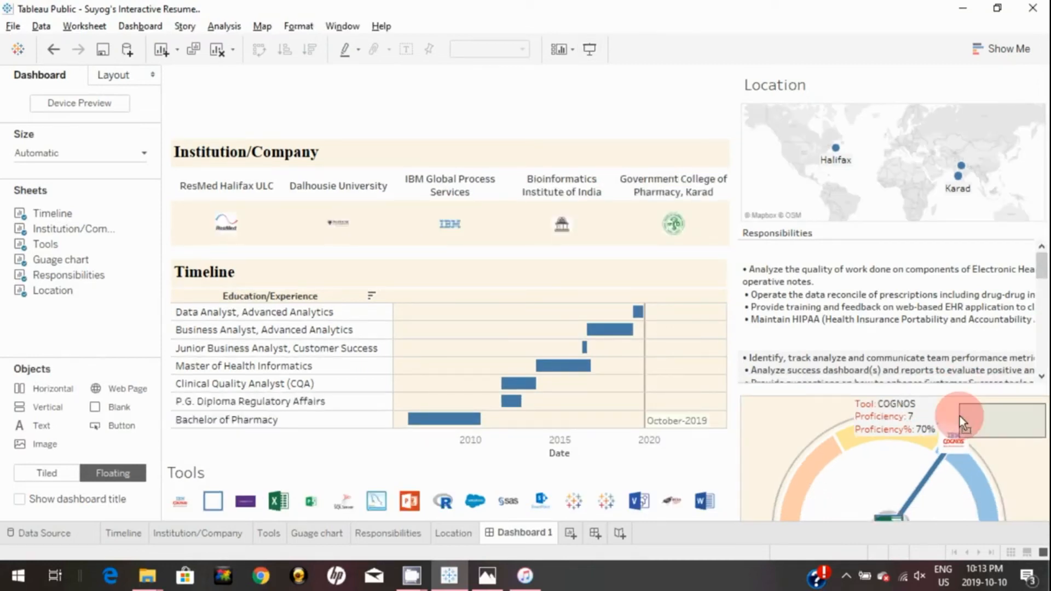
Float the tool selector at the gauge's top right and resize it.
left_click_drag(959, 417, 961, 417)
left_click_drag(1040, 418, 1048, 421)
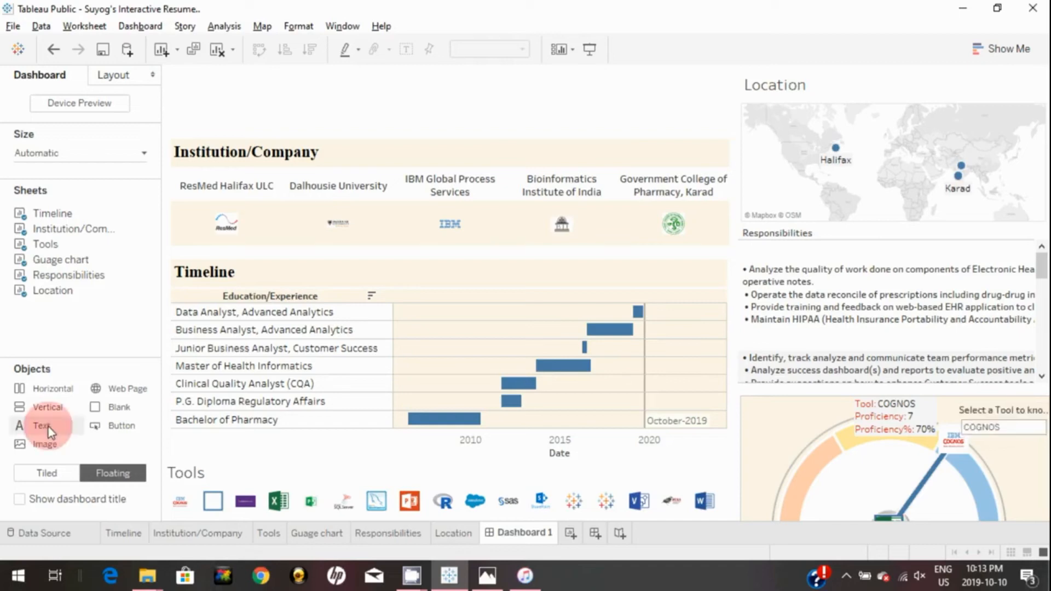
left_click(486, 575)
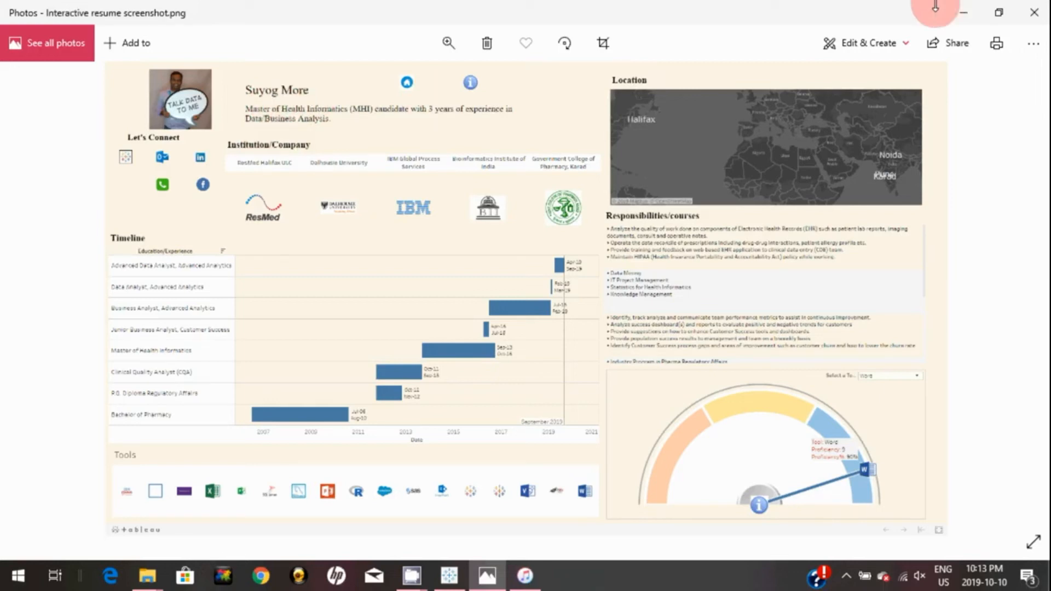
Add a floating text heading with the owner's name in 14-point font.
left_click(962, 11)
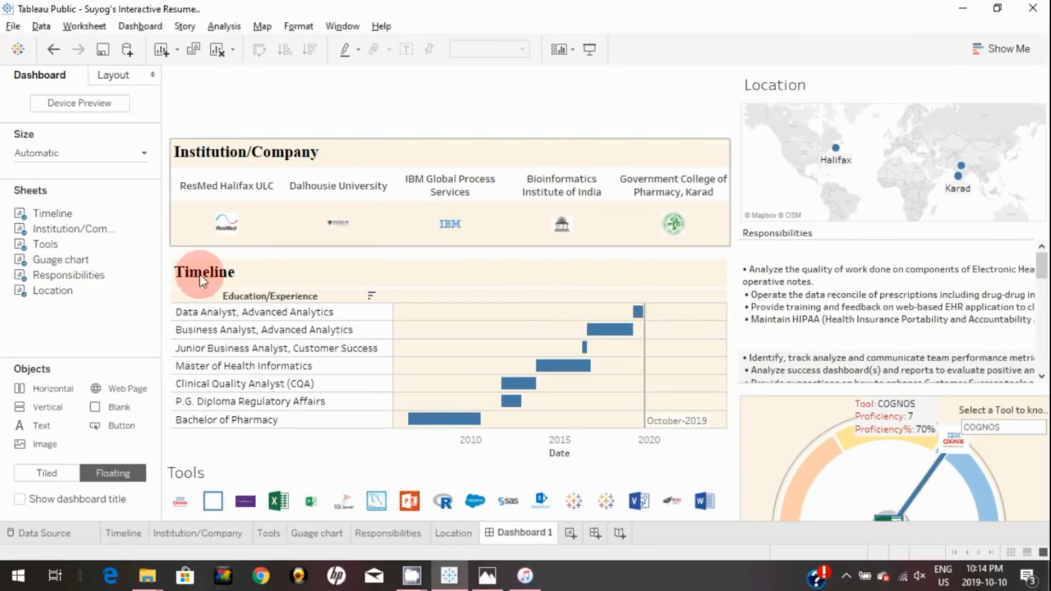
left_click_drag(89, 402, 274, 89)
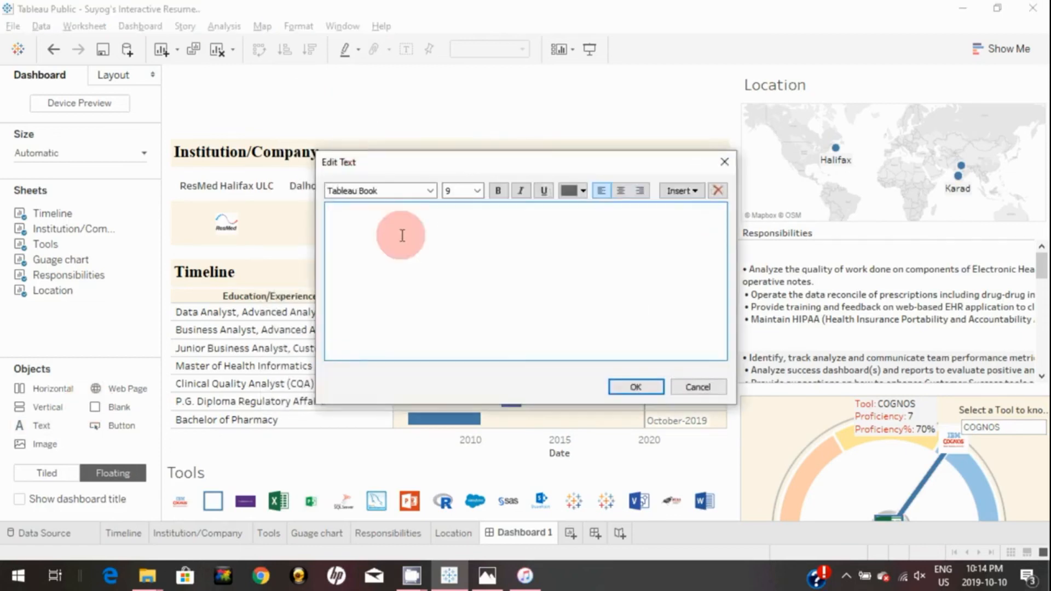
type("Suyog More")
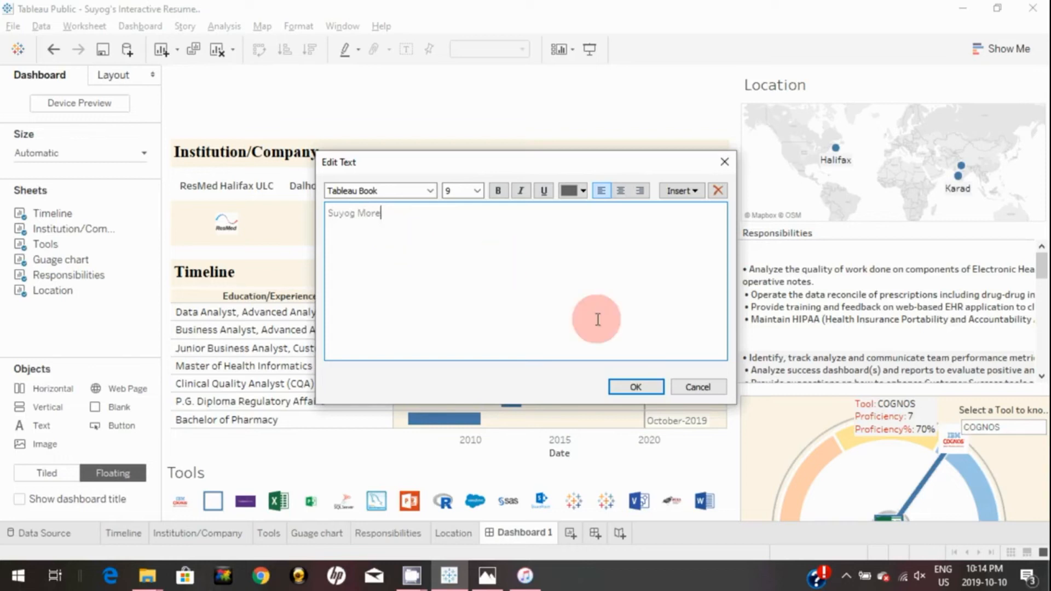
key("ctrl+a")
left_click(480, 190)
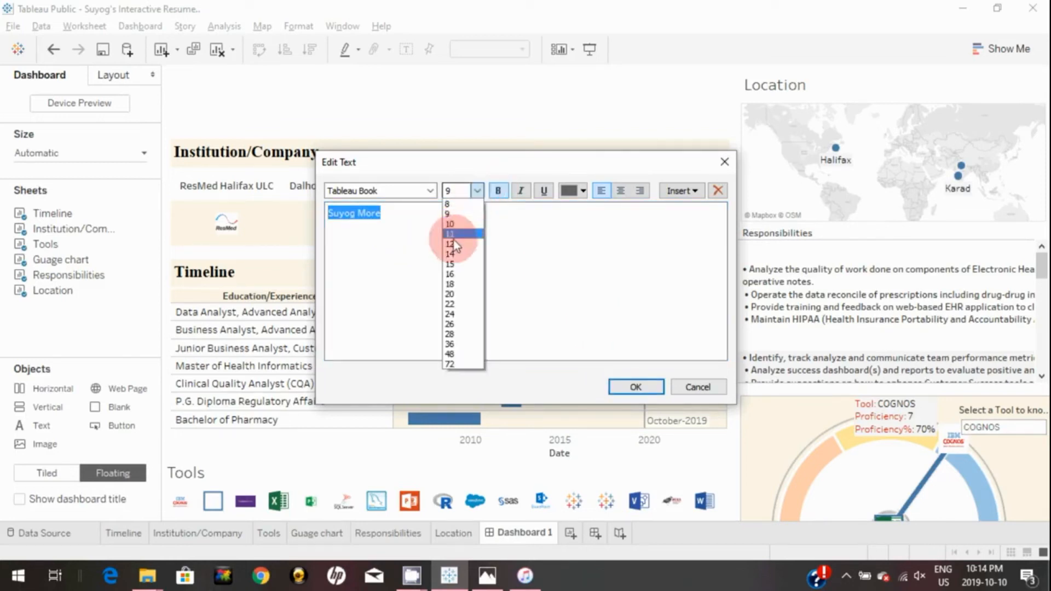
left_click(450, 264)
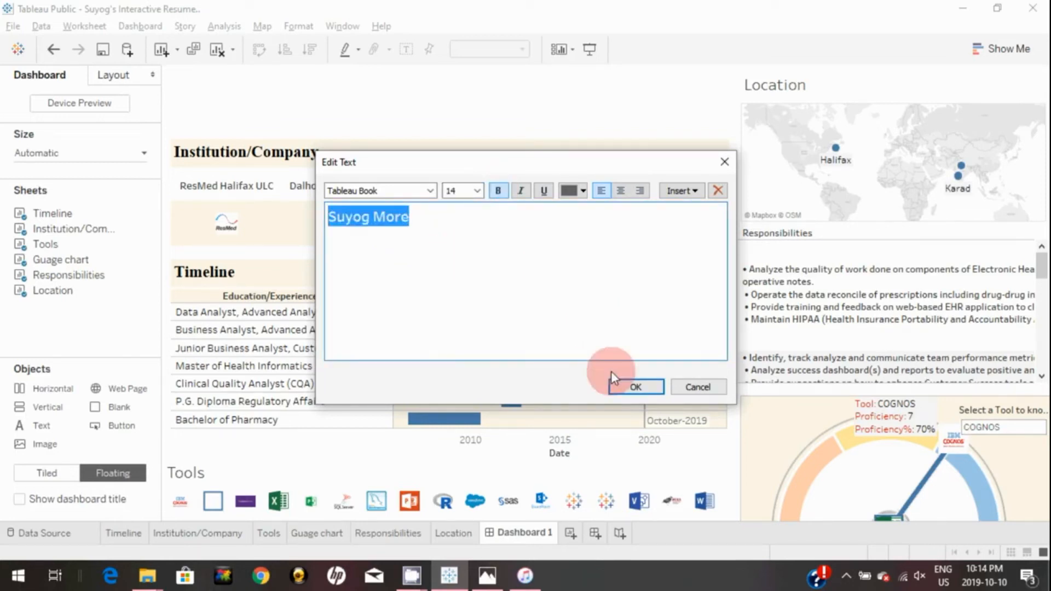
left_click(631, 391)
Add the pasted MHI candidate tagline as a second text object below the name heading.
left_click_drag(41, 423, 304, 99)
type("Master of Health Informatics (MHI) candidate with 3 years of experience in Data/Business Analysis.")
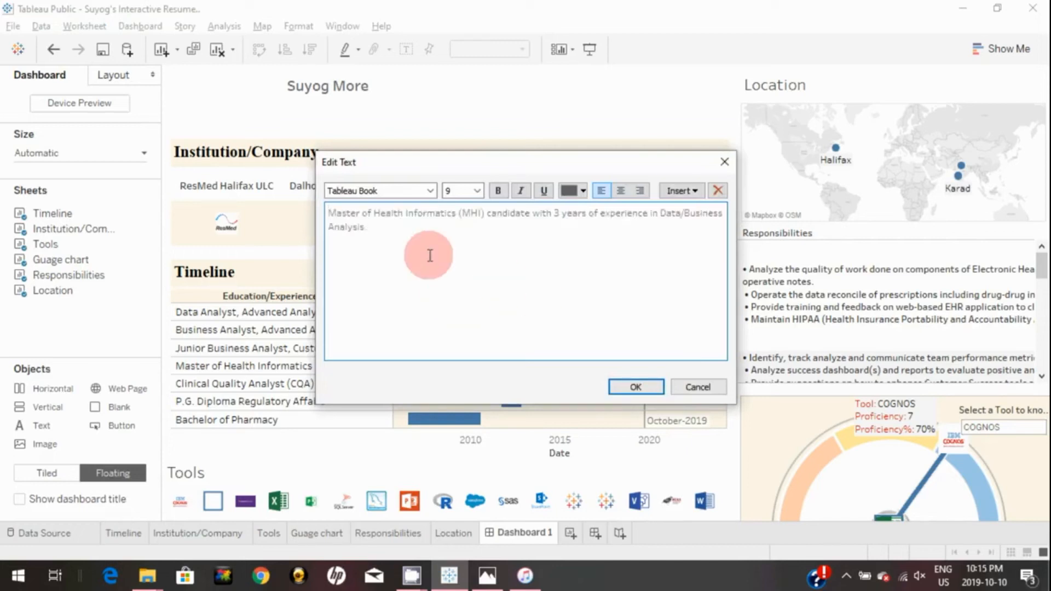
left_click(617, 386)
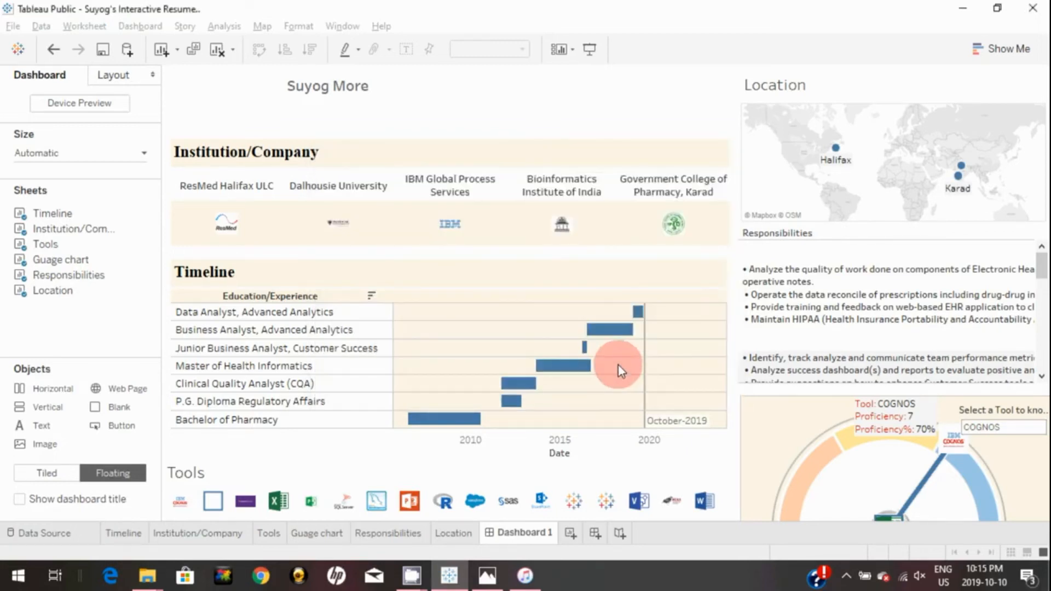
left_click_drag(363, 68, 356, 72)
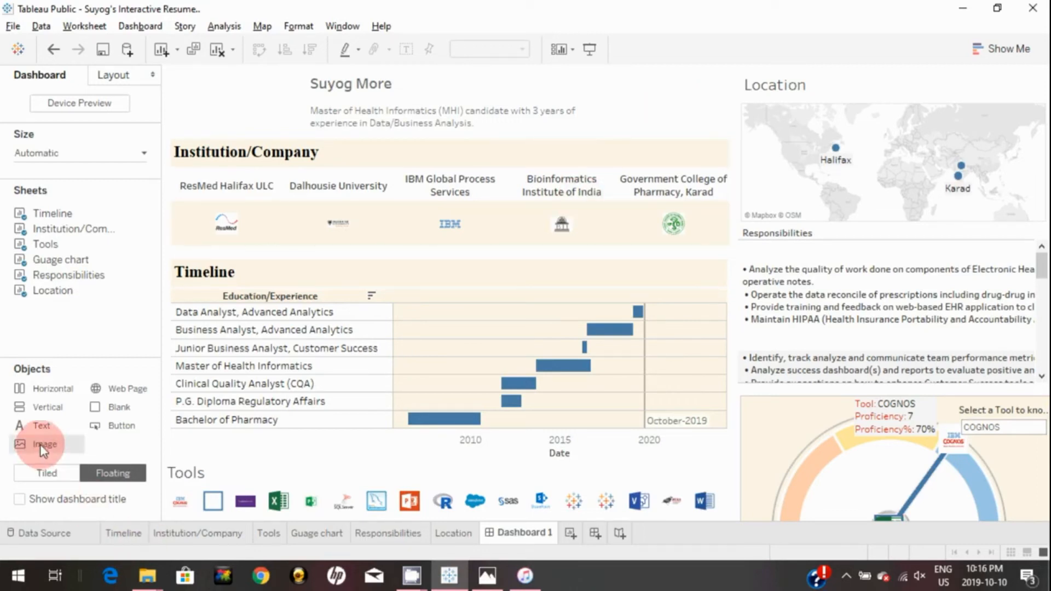
Insert the 'Talk data to me' photo as a floating image, shrink it, and place it top right.
left_click_drag(42, 446, 208, 112)
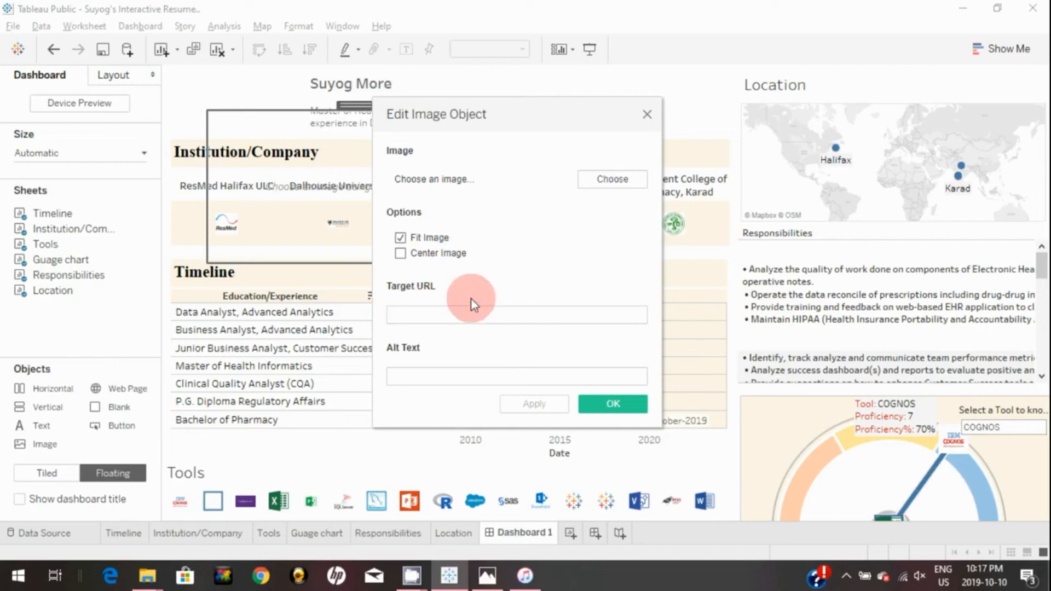
left_click(603, 174)
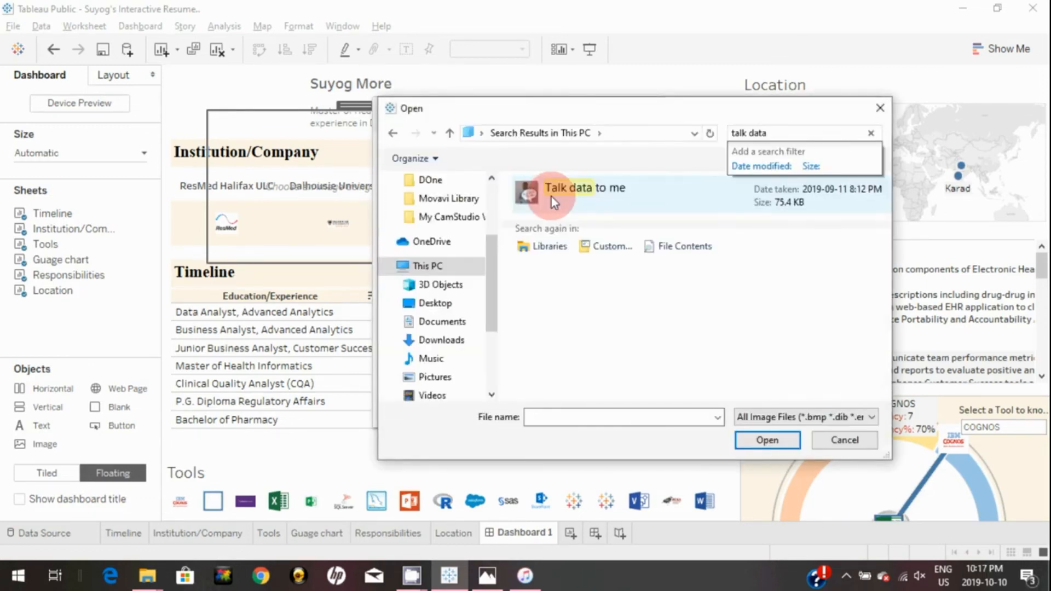
left_click(551, 196)
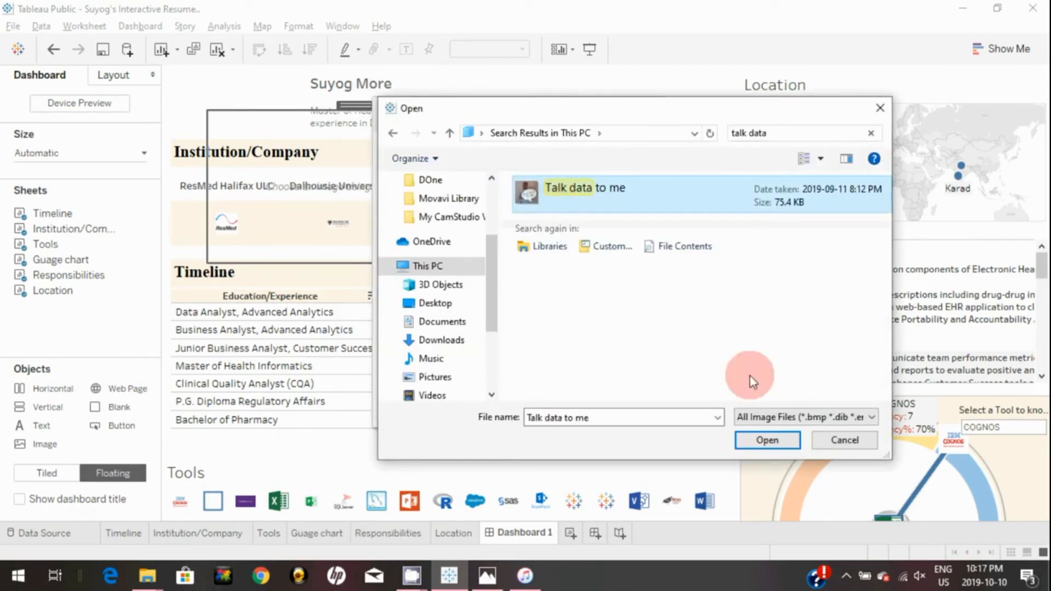
left_click(767, 439)
left_click(610, 405)
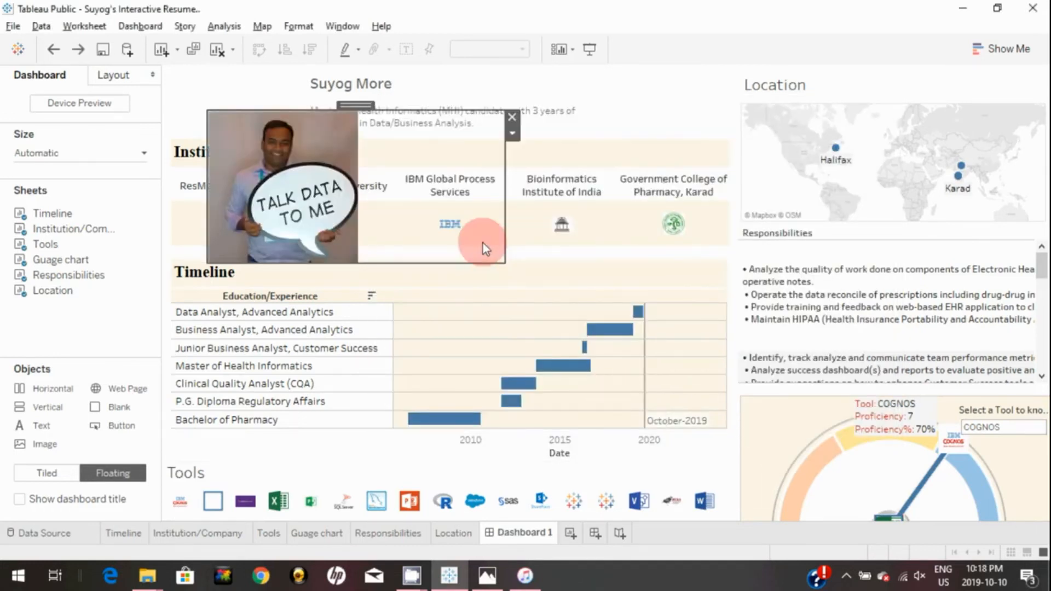
left_click_drag(503, 255, 287, 198)
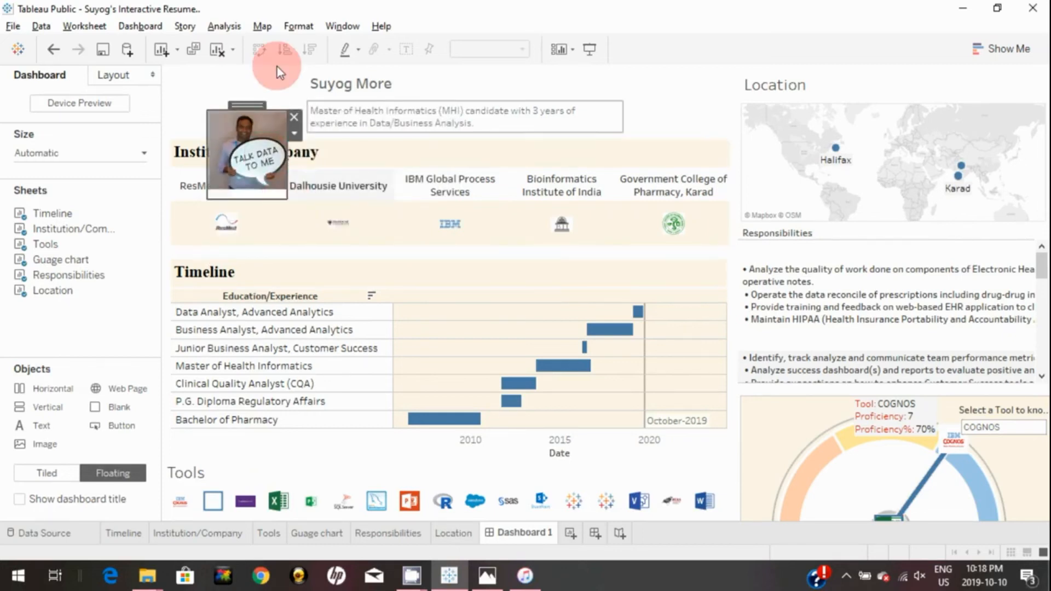
left_click_drag(242, 99, 621, 71)
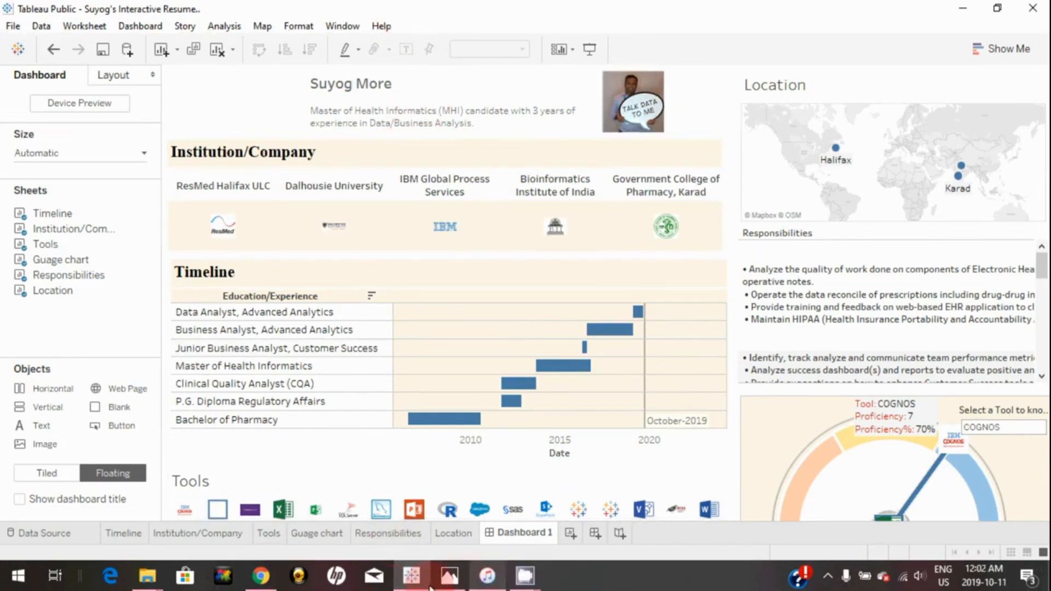
left_click(450, 576)
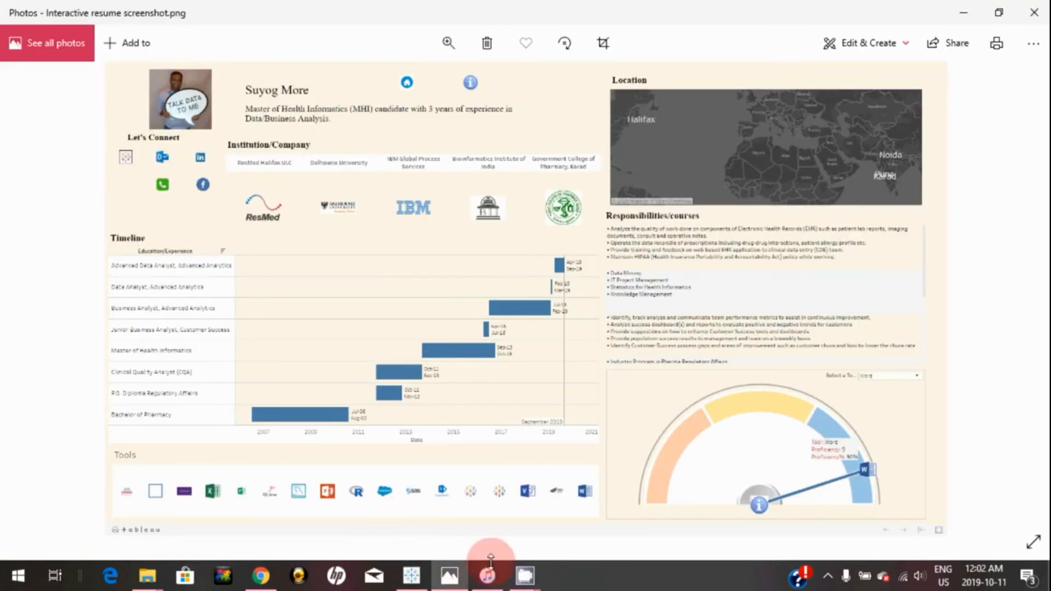
left_click(413, 576)
left_click(331, 305)
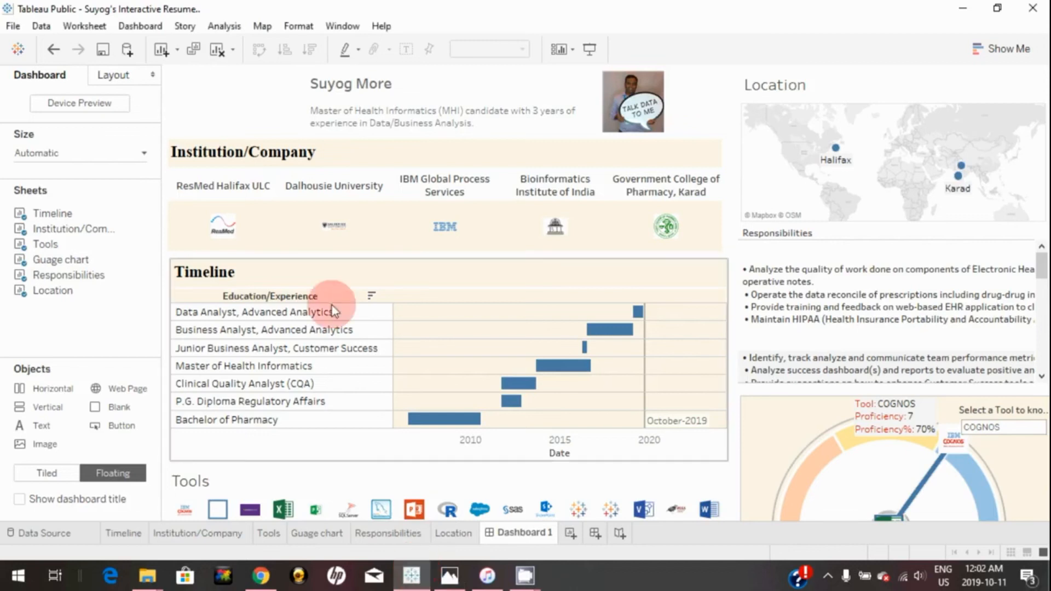
left_click(286, 217)
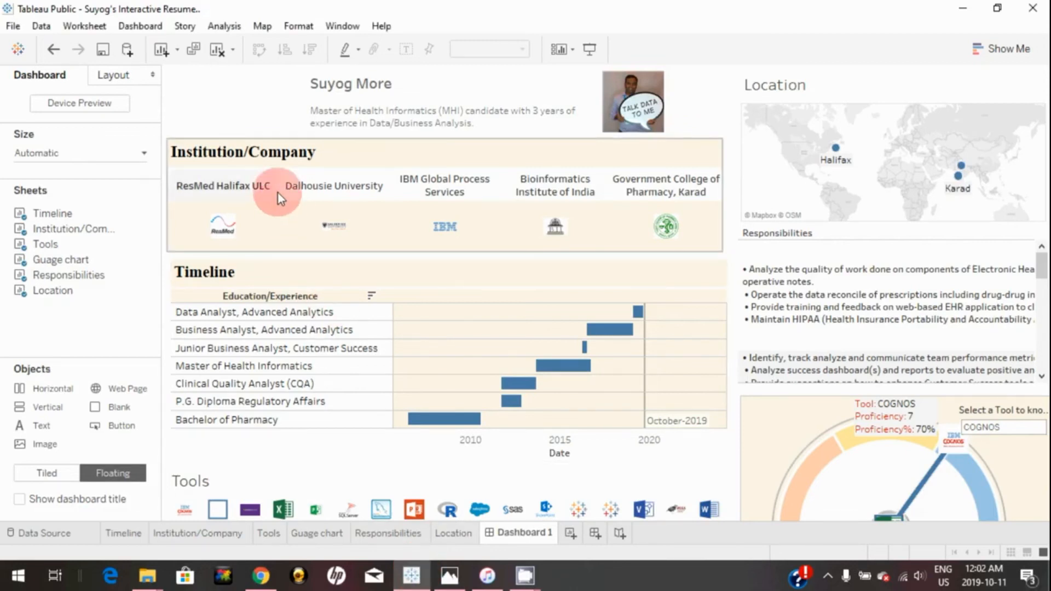
left_click(273, 135)
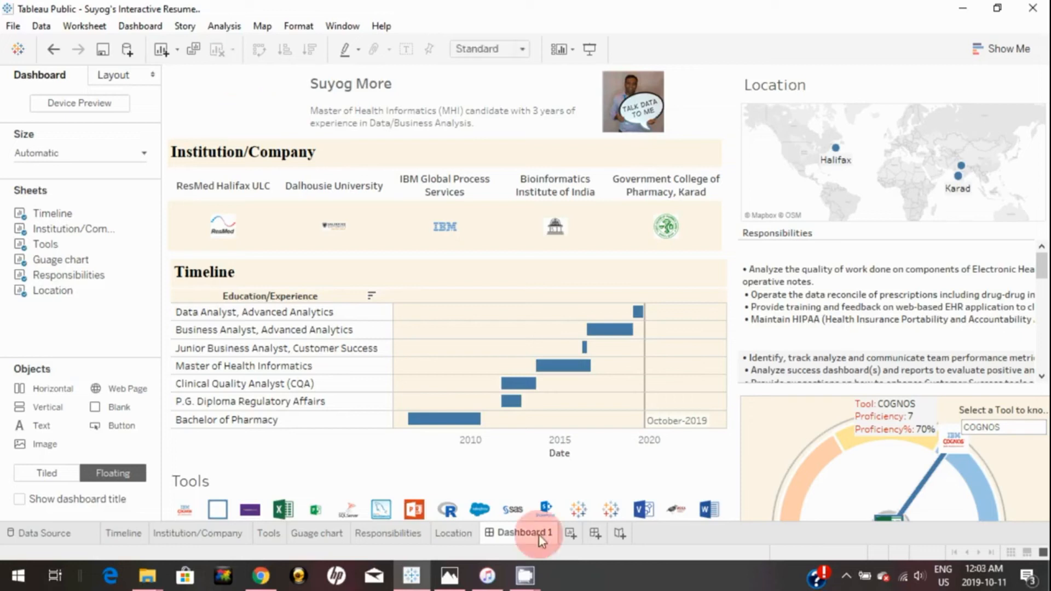
mouse_move(539, 534)
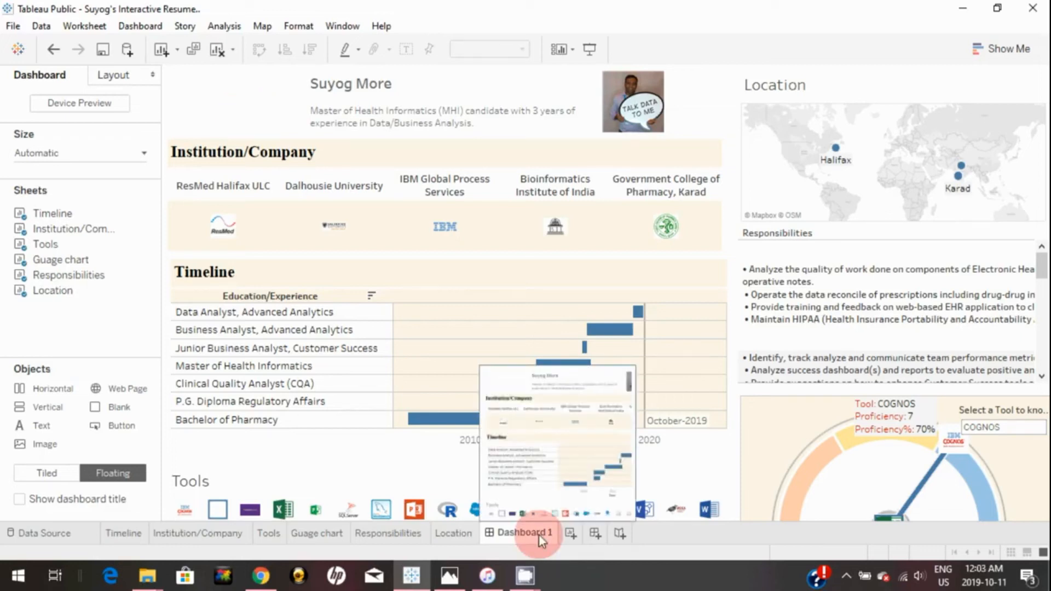
Add a new worksheet named Linkedin.
left_click(575, 532)
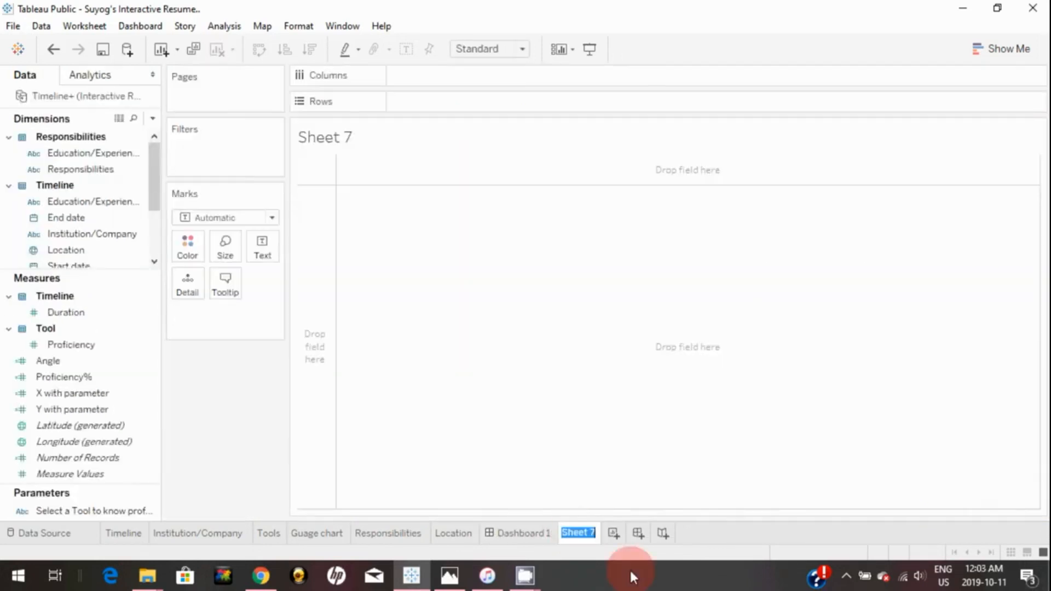
type("Linkedin")
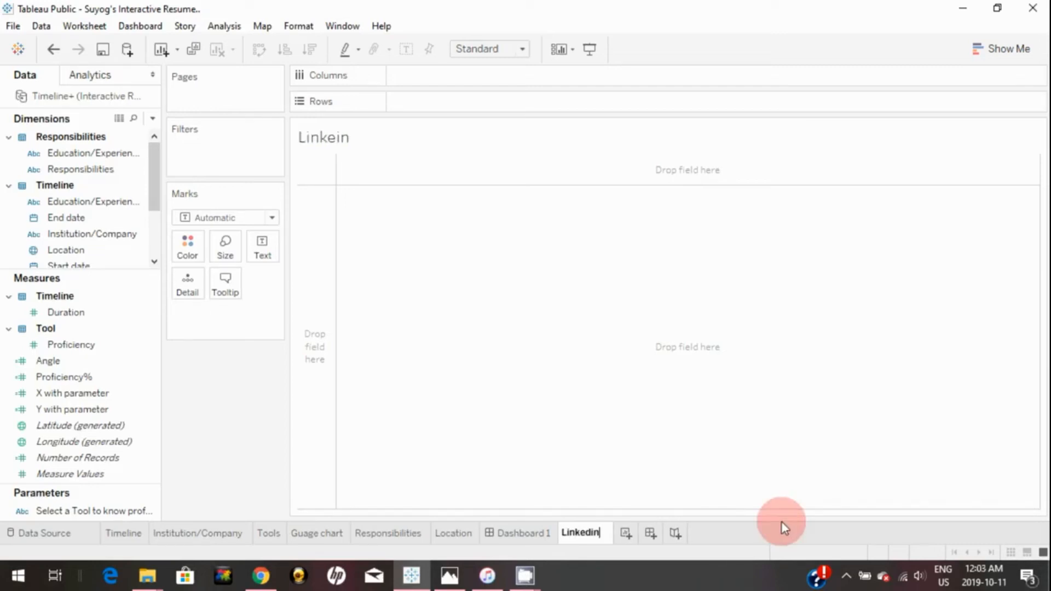
key("Return")
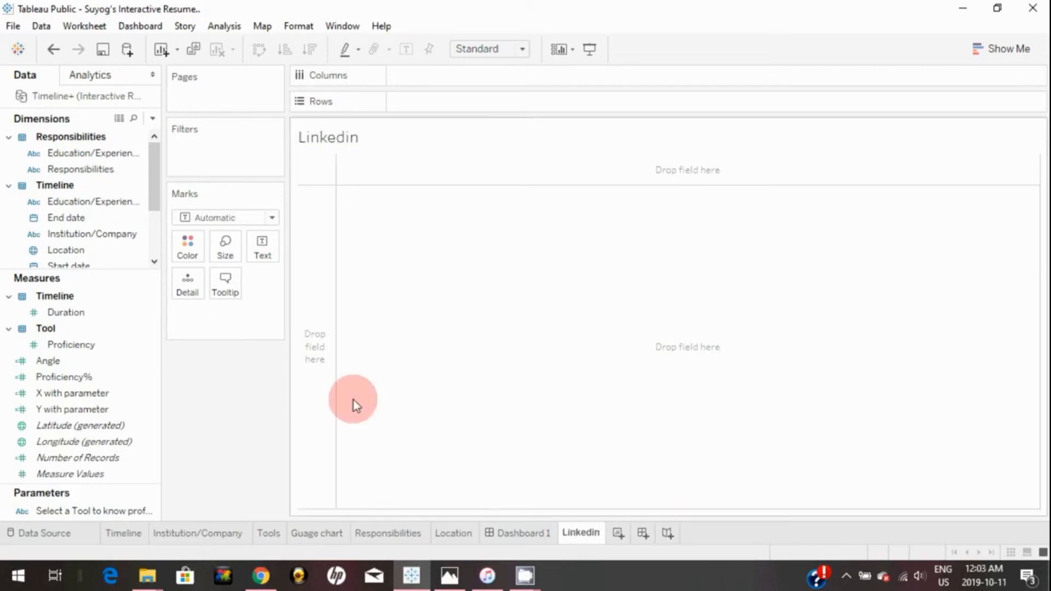
Create a calculated field named Linkedin with the formula 0.
left_click(152, 118)
left_click(134, 141)
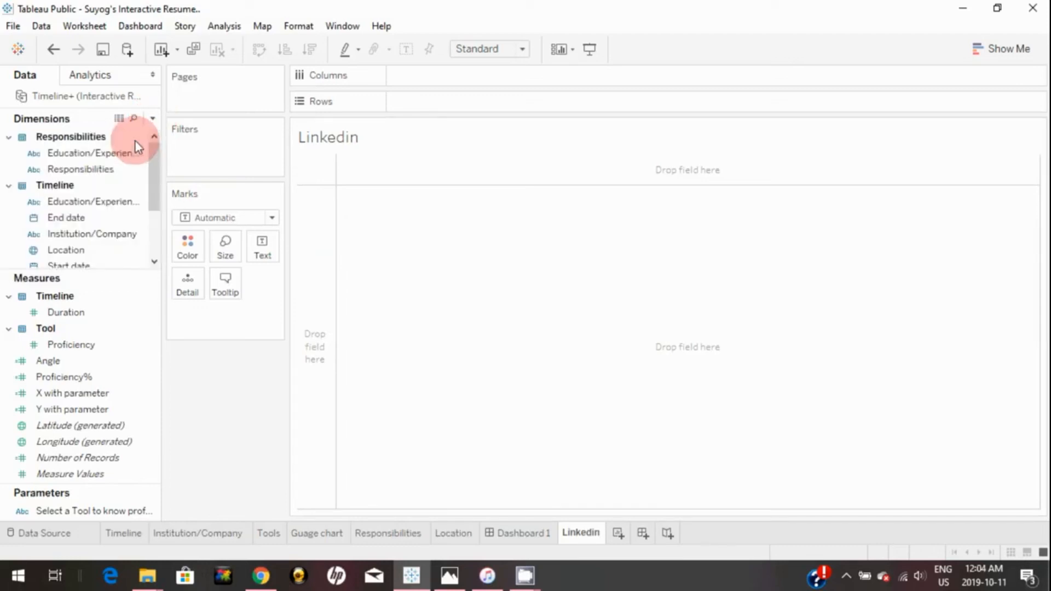
type("Linkedin")
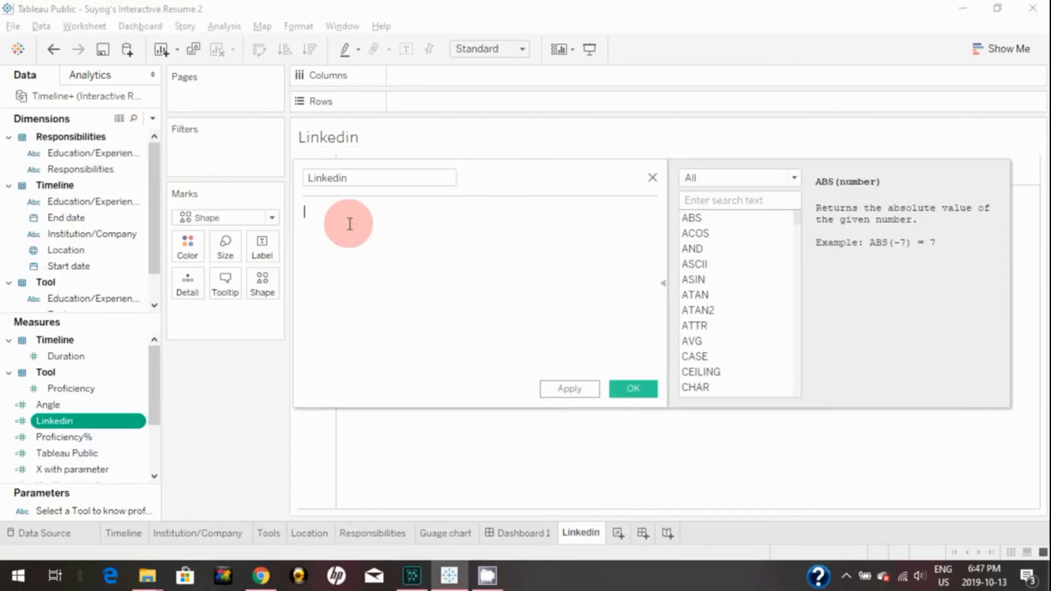
type("0")
left_click(574, 388)
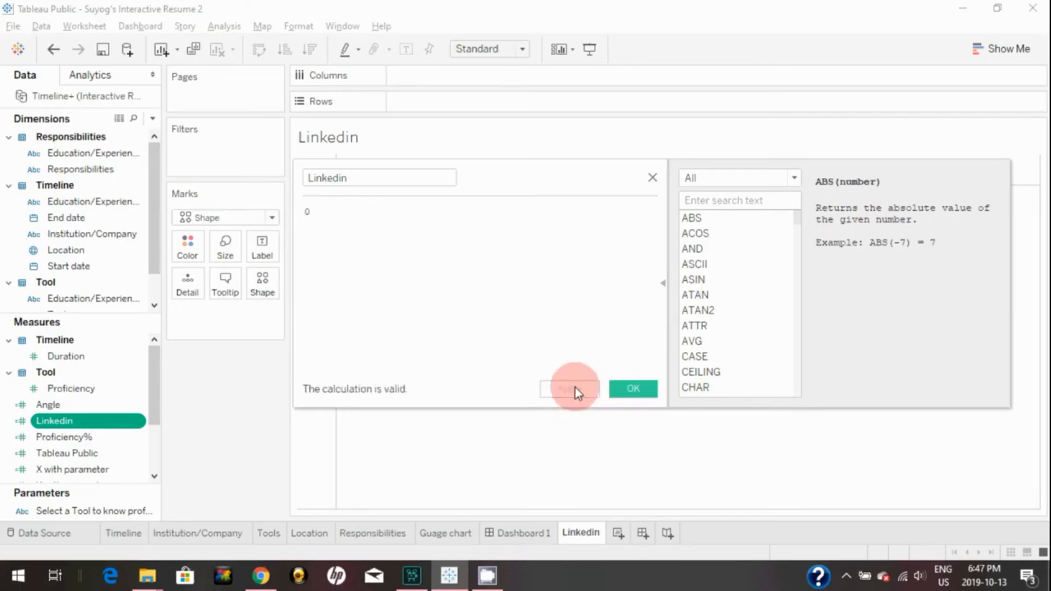
left_click(640, 390)
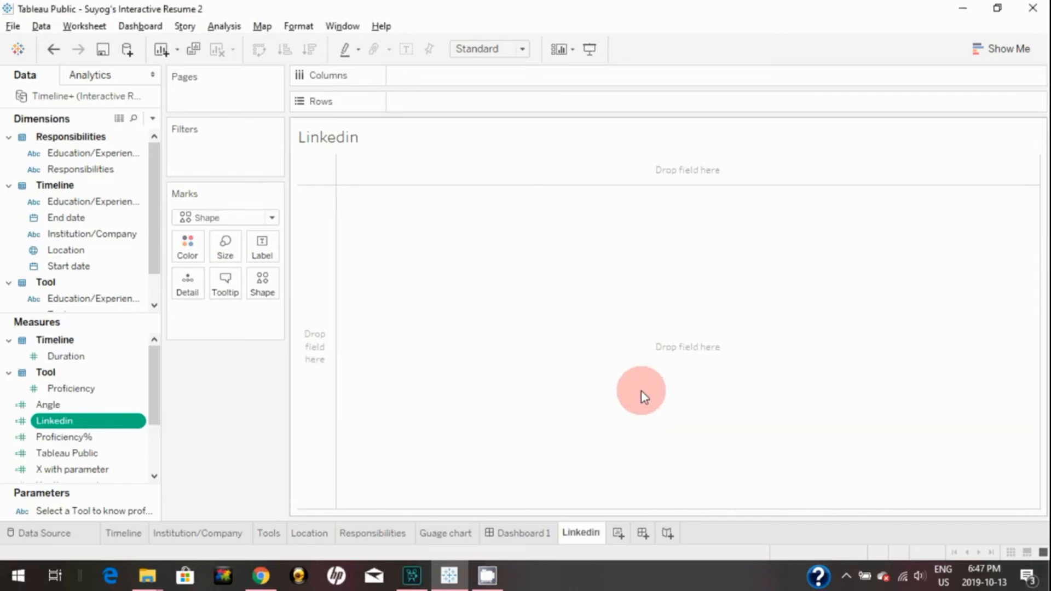
left_click(230, 218)
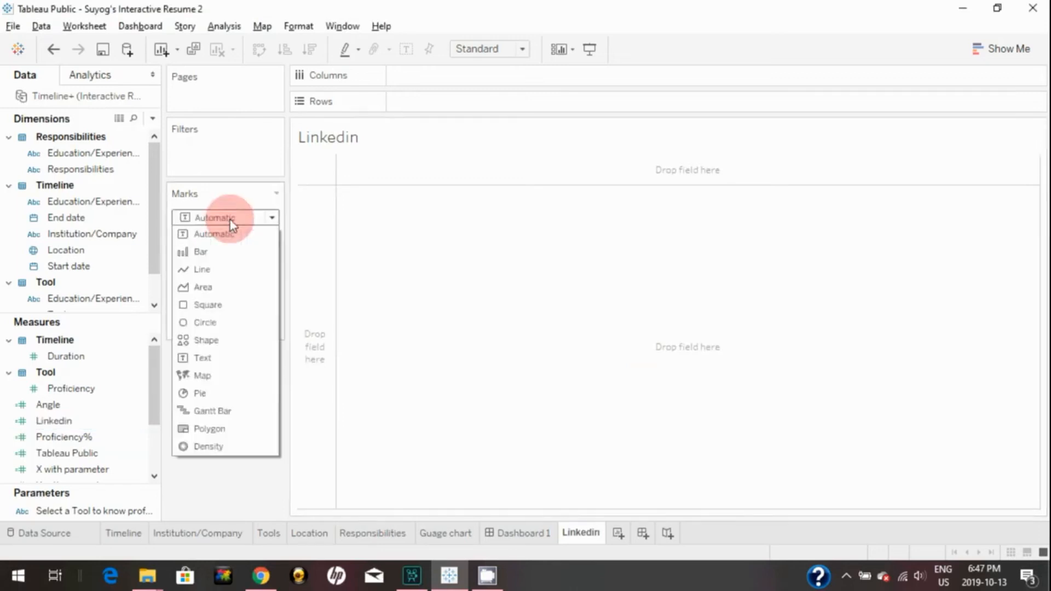
Set marks to Shape with Linkedin on Shape, using the LinkedIn logo from the Custom palette.
left_click(201, 340)
left_click(80, 424)
left_click_drag(80, 425, 259, 280)
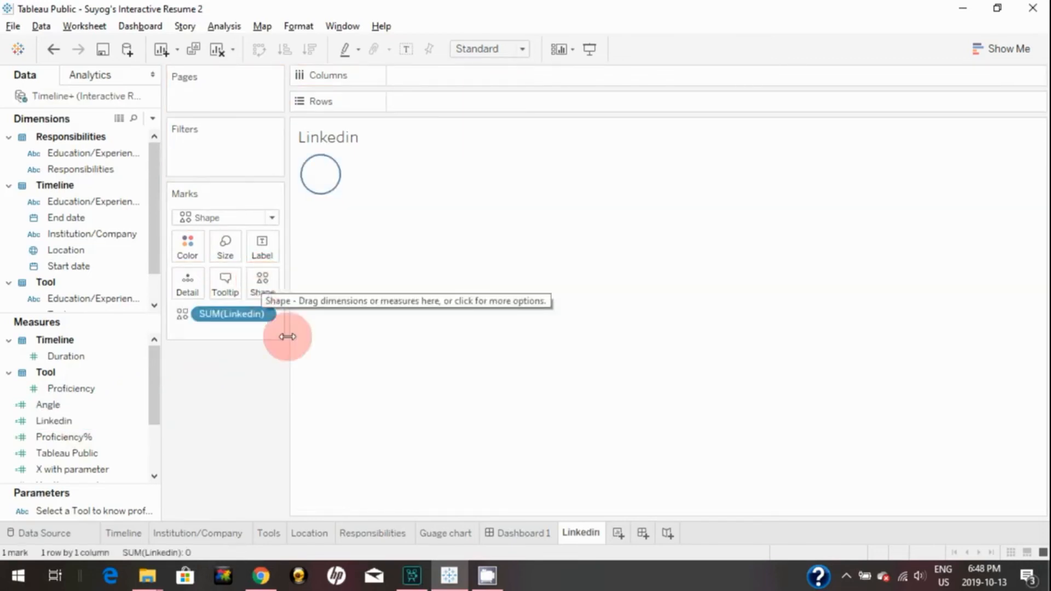
left_click(268, 286)
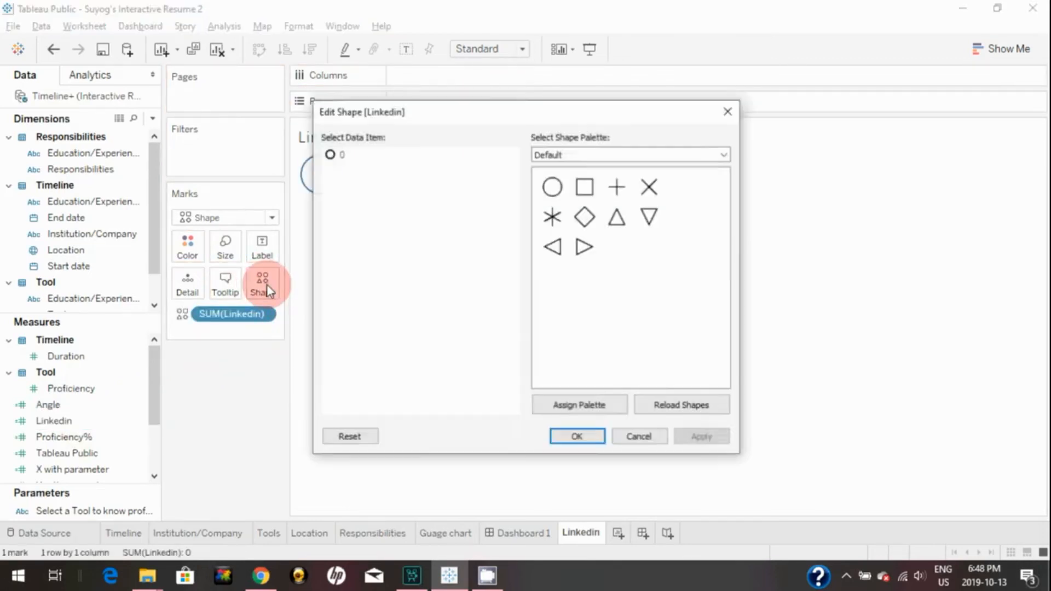
left_click(589, 156)
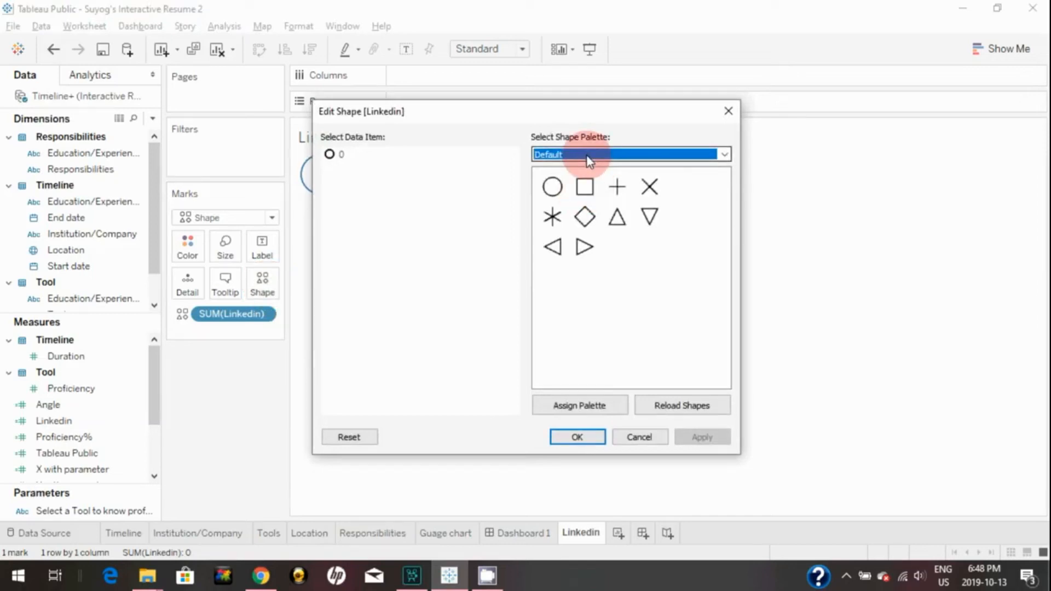
left_click(587, 157)
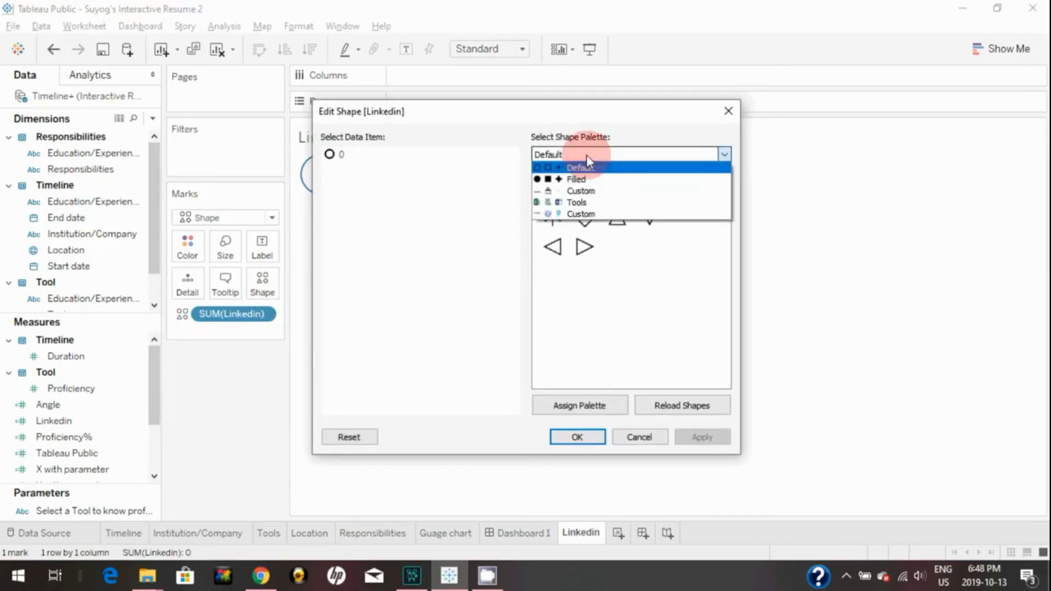
left_click(584, 215)
left_click(330, 154)
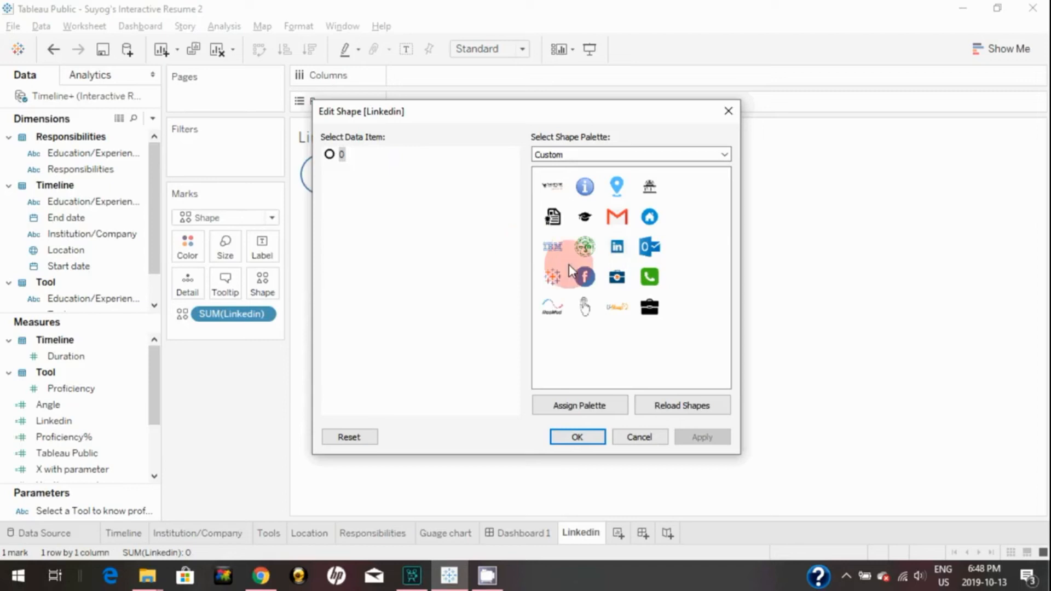
left_click(618, 250)
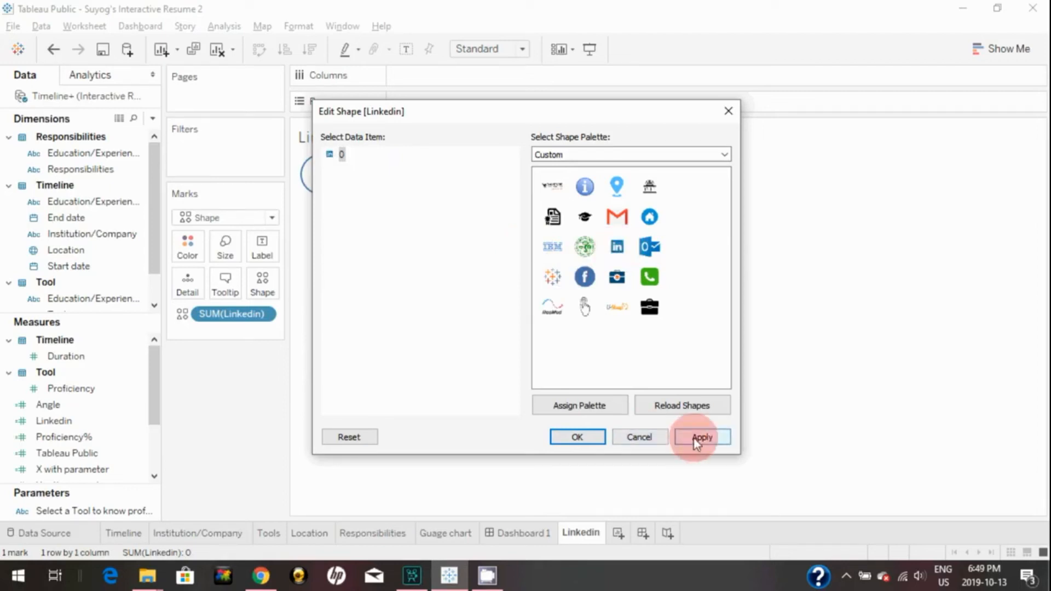
left_click(701, 437)
left_click(578, 437)
Adjust the LinkedIn icon's mark size with the Size slider.
left_click(231, 248)
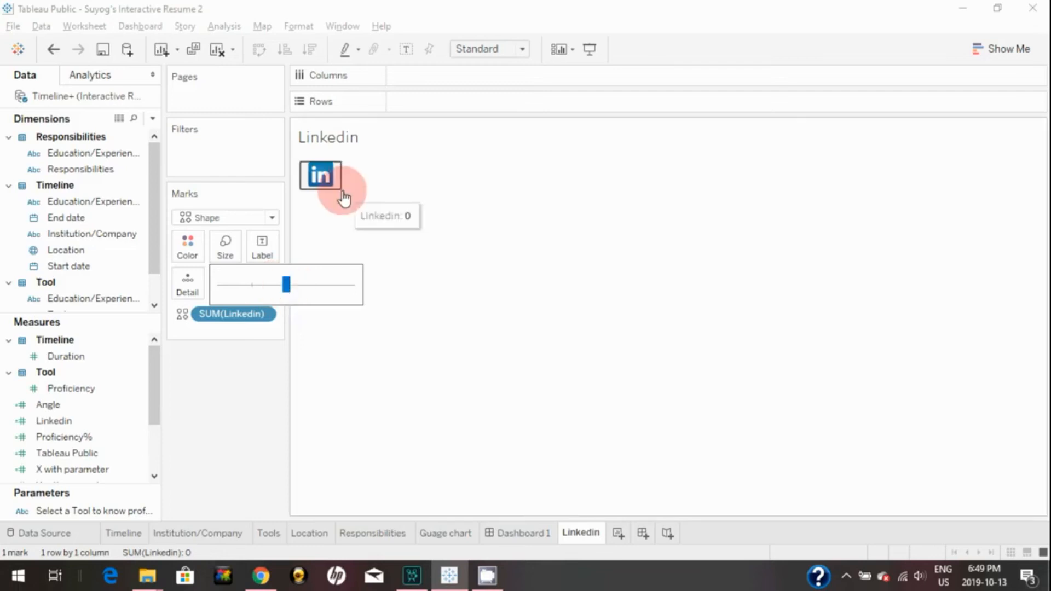
left_click_drag(286, 285, 284, 290)
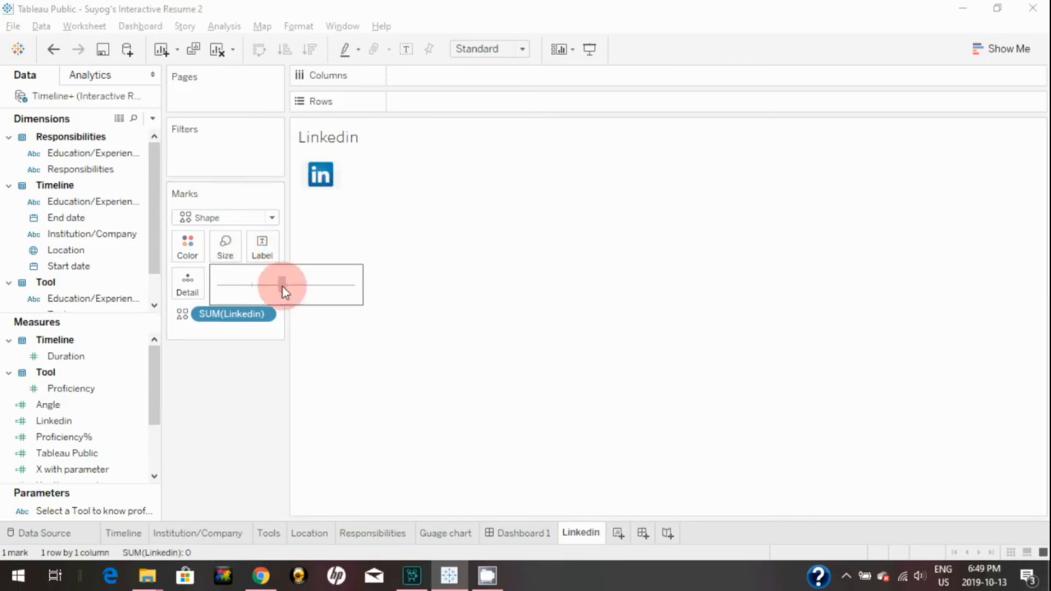
left_click(326, 235)
mouse_move(339, 192)
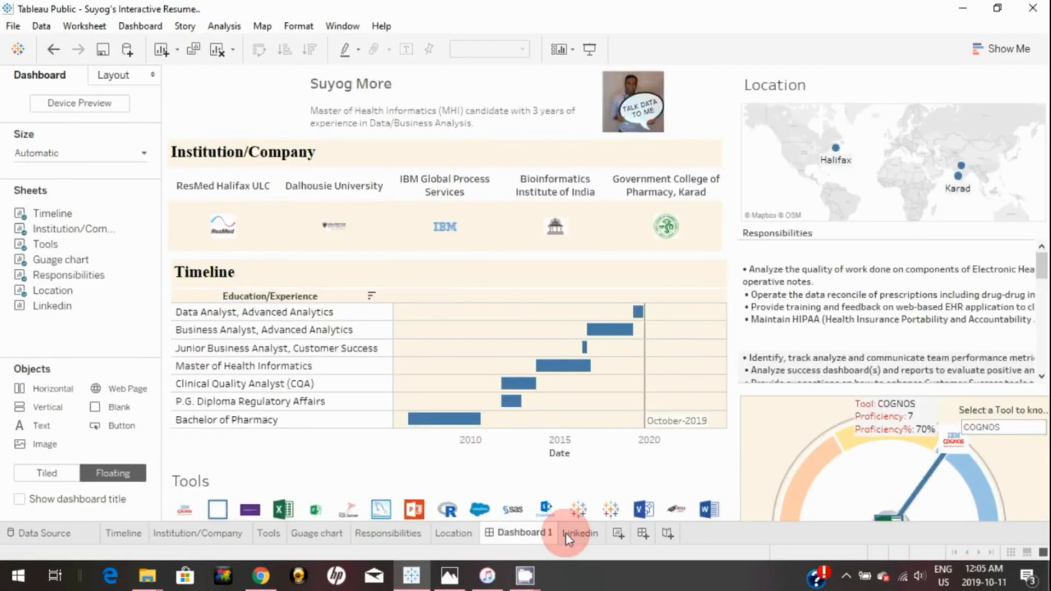
left_click(580, 533)
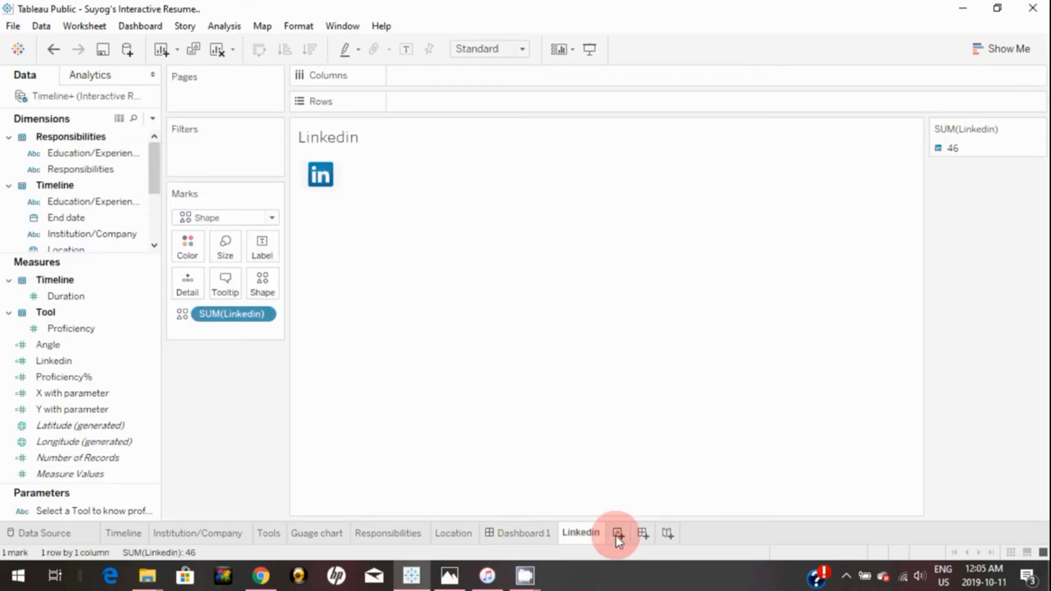
Add a TableauPublic worksheet and create a calculated field Tableau Public with the formula 0.
left_click(617, 535)
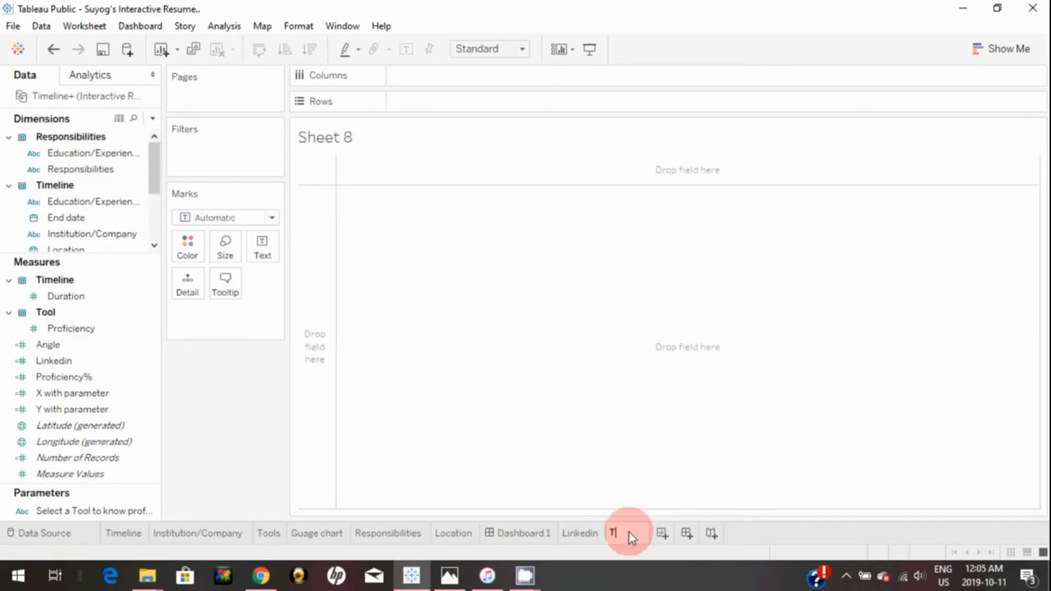
type("leauPublic")
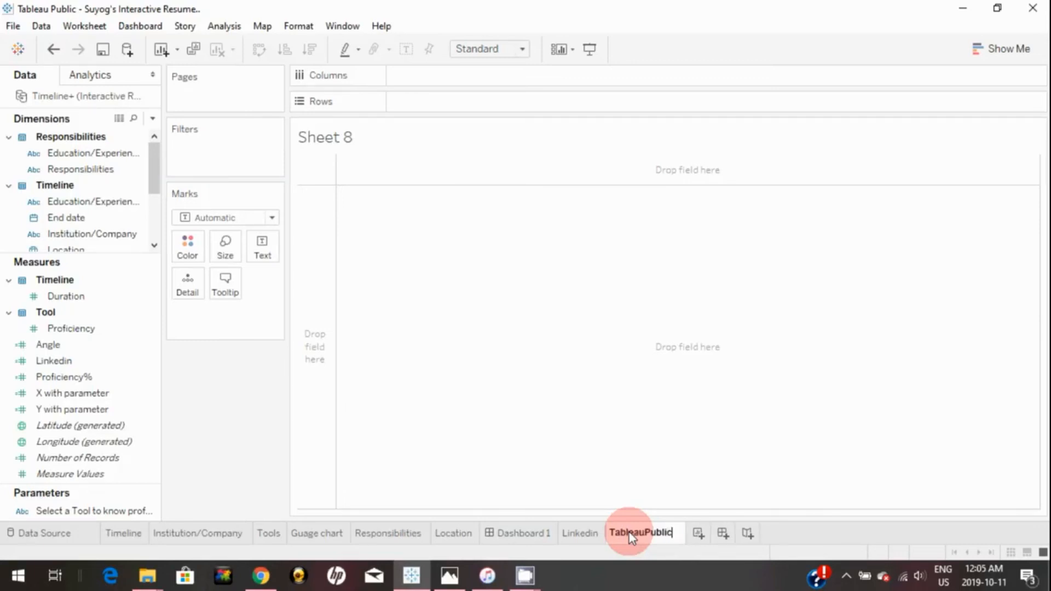
left_click(153, 119)
left_click(137, 136)
type("Tableau Public")
left_click(383, 286)
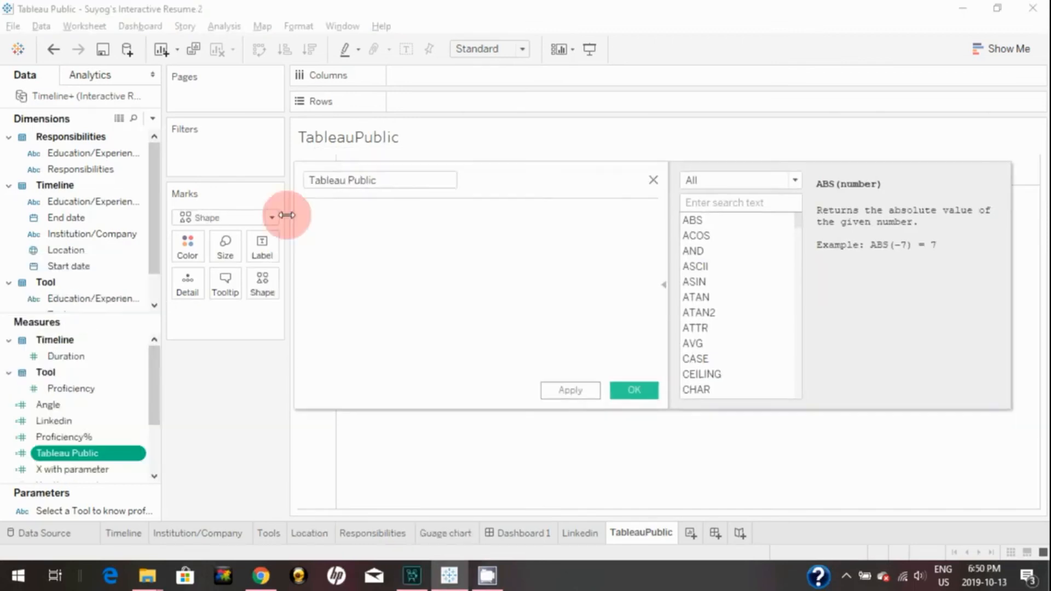
type("0")
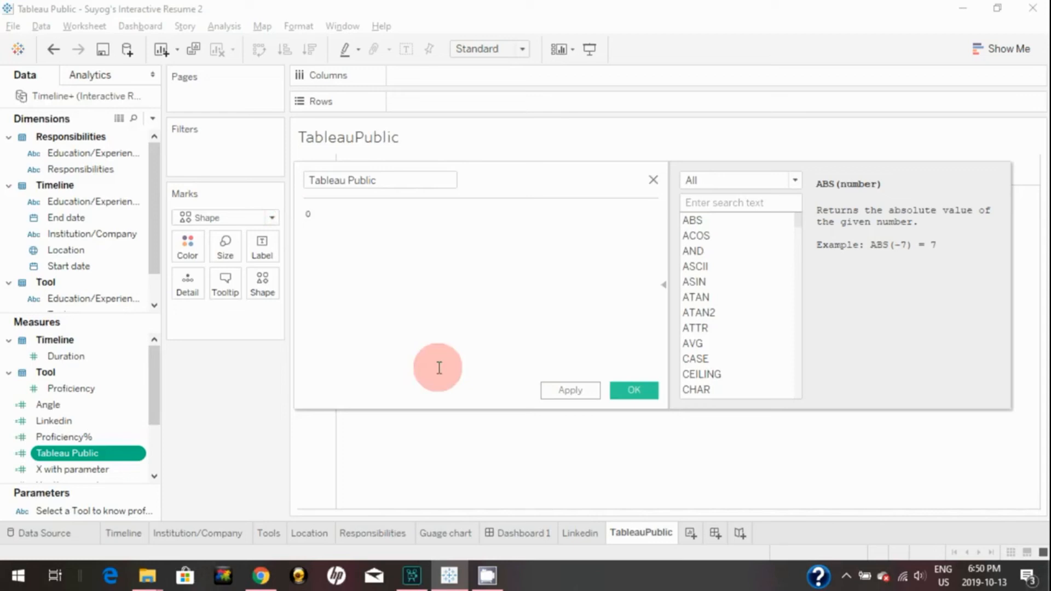
left_click(572, 390)
left_click(628, 391)
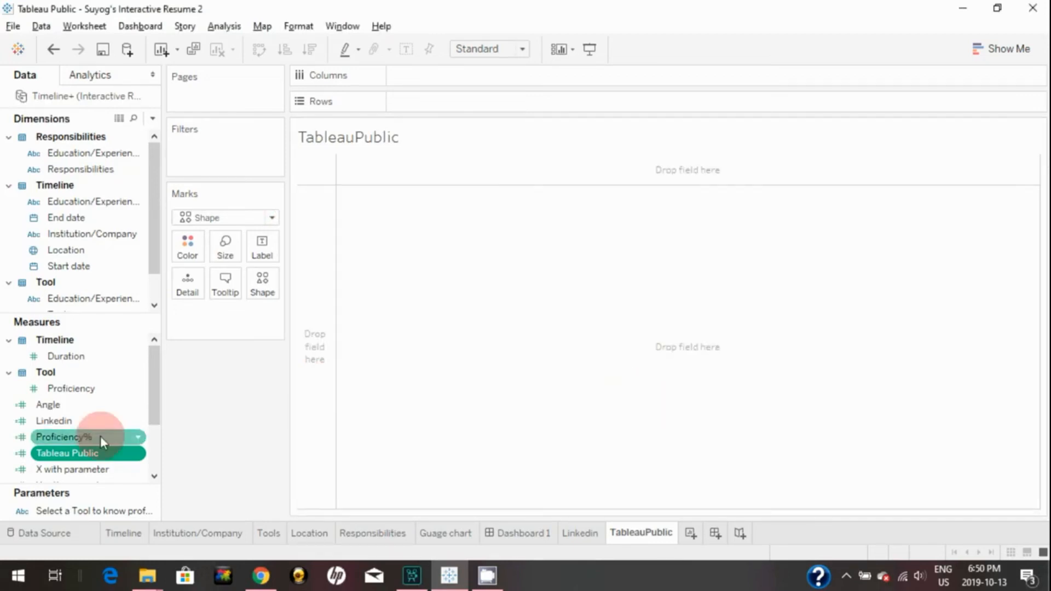
Put Tableau Public on Shape and assign it the Tableau logo from the Custom palette.
left_click_drag(88, 453, 265, 281)
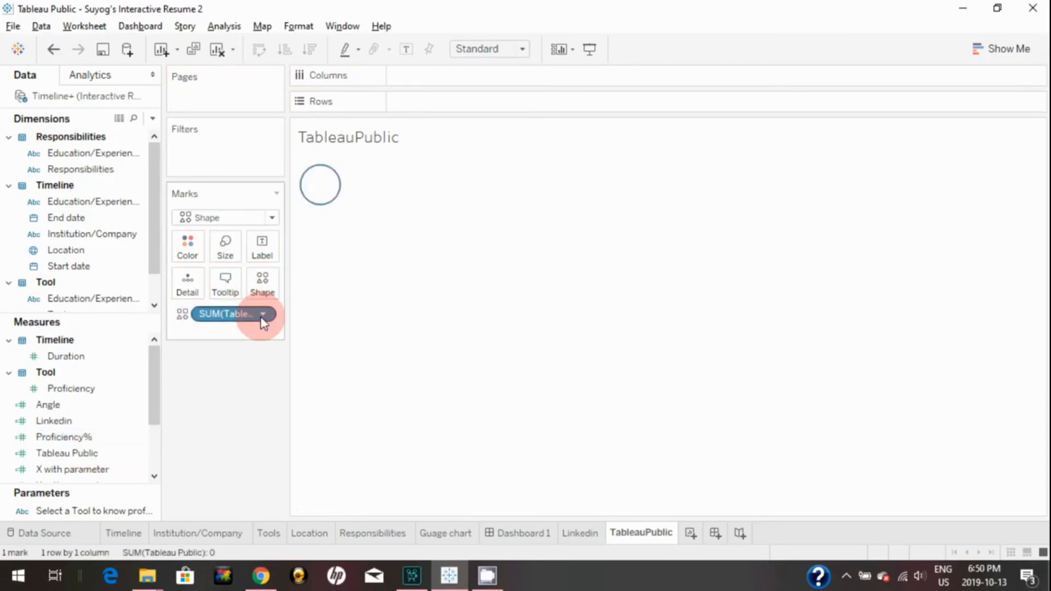
left_click(267, 278)
left_click(586, 185)
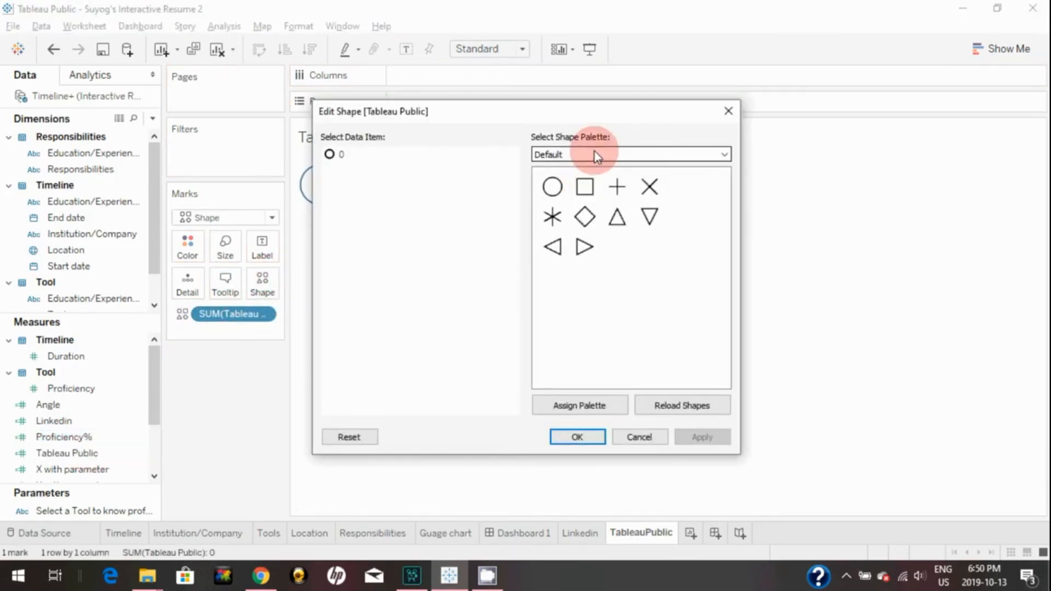
left_click(593, 153)
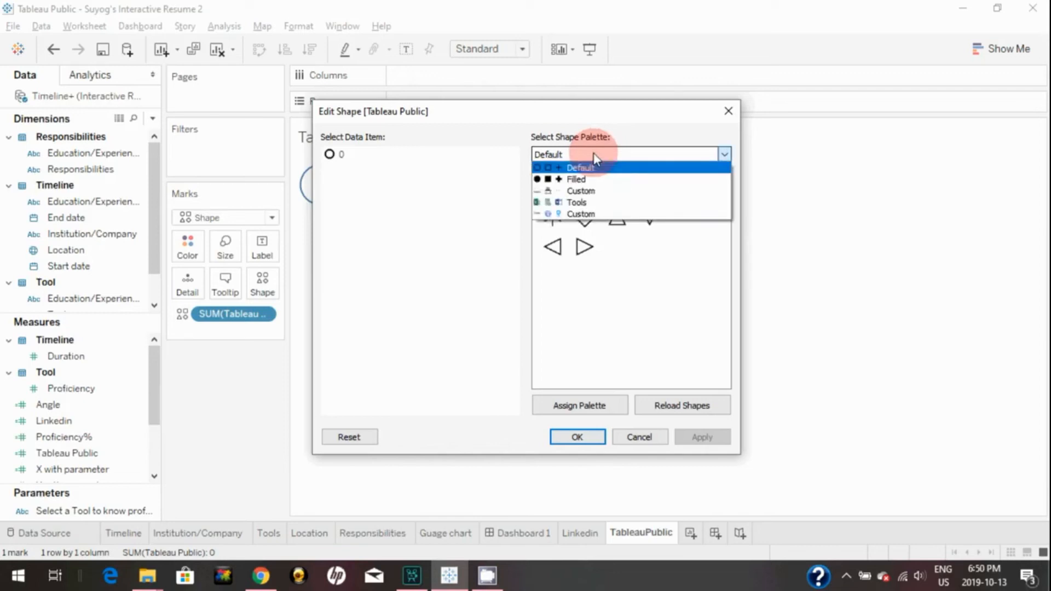
left_click(582, 214)
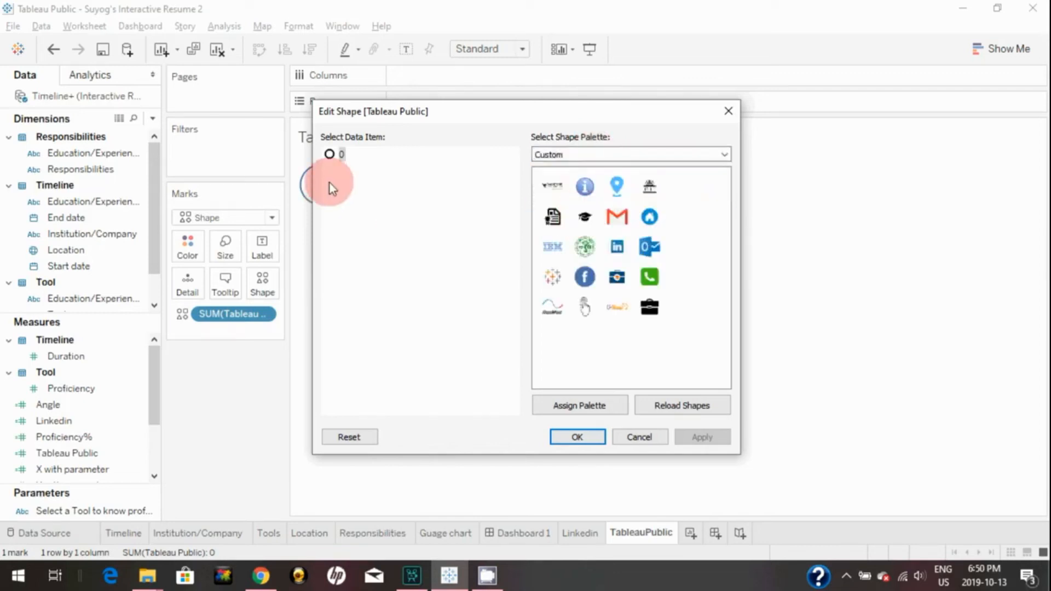
left_click(553, 279)
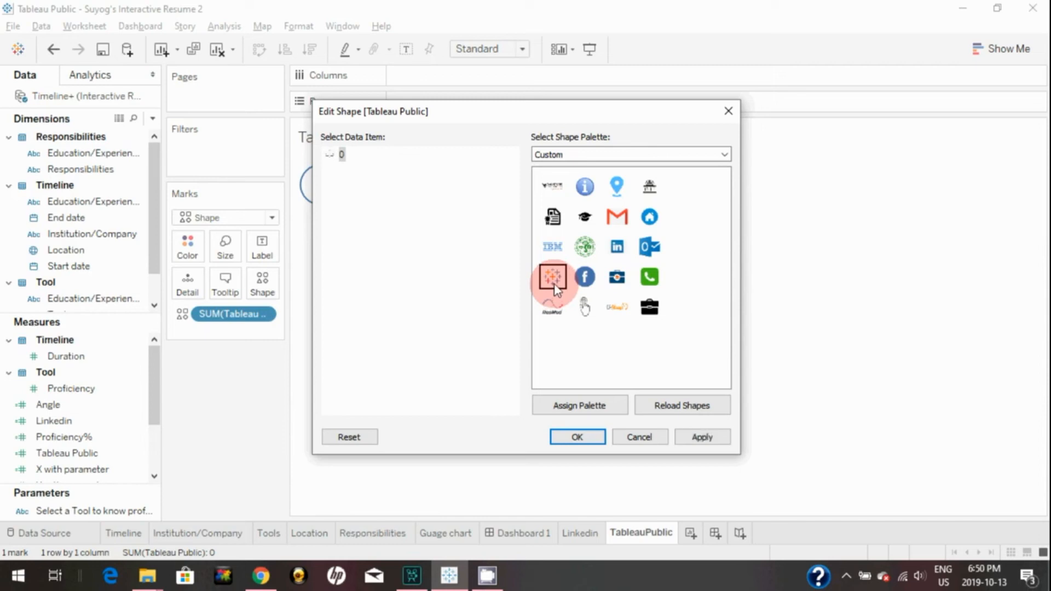
left_click(704, 438)
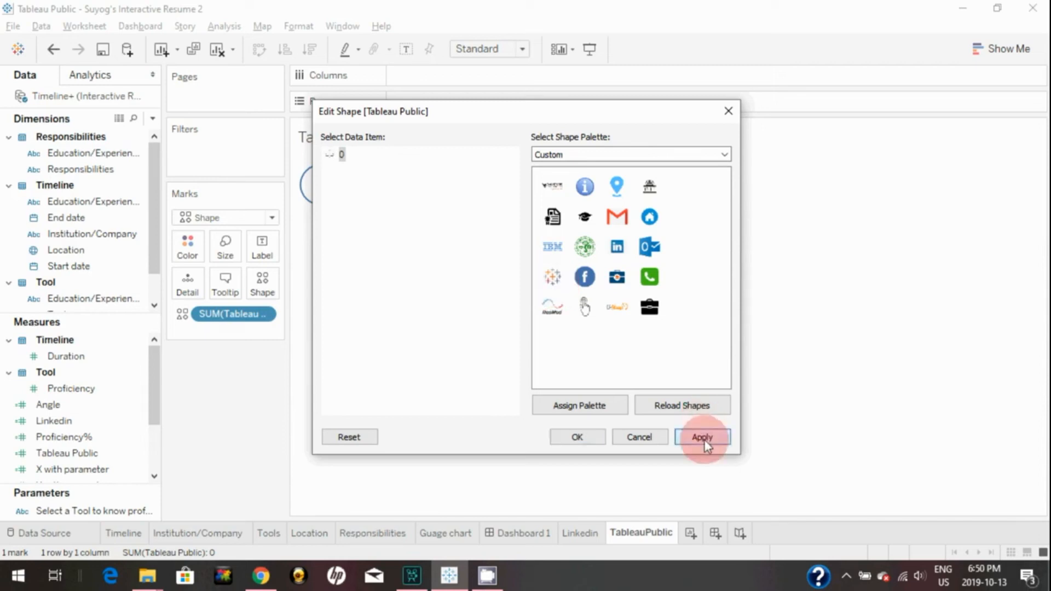
left_click(571, 438)
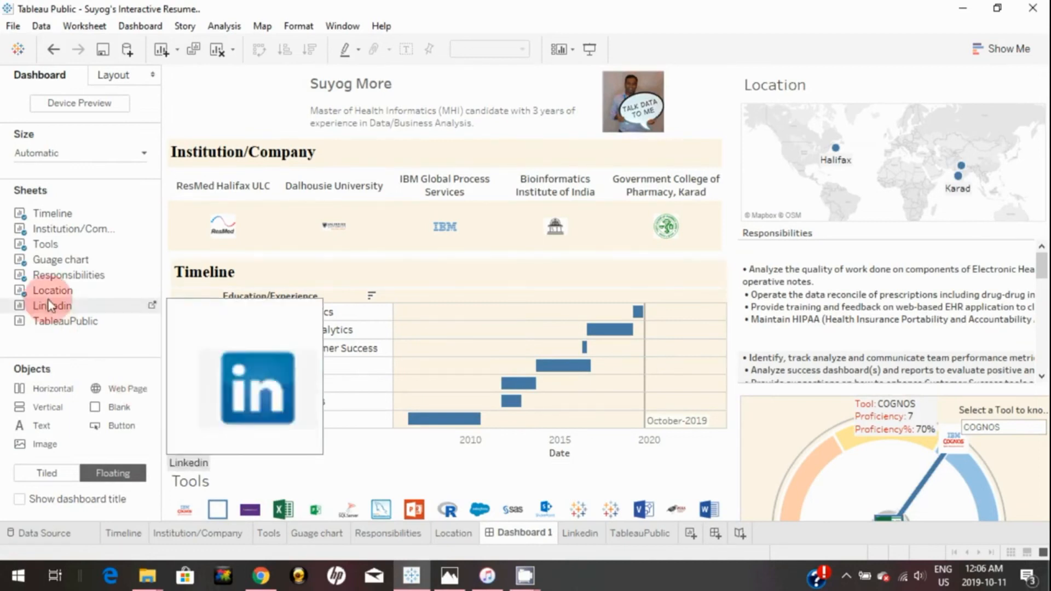
Add the Linkedin and TableauPublic sheets to Dashboard 1 as floating objects.
mouse_move(52, 318)
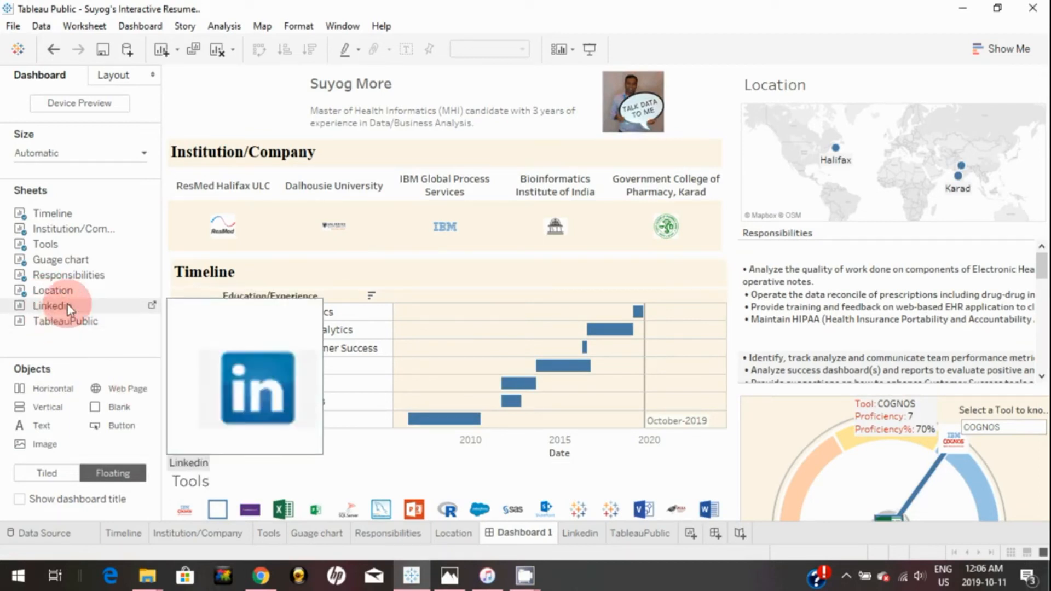
left_click(112, 474)
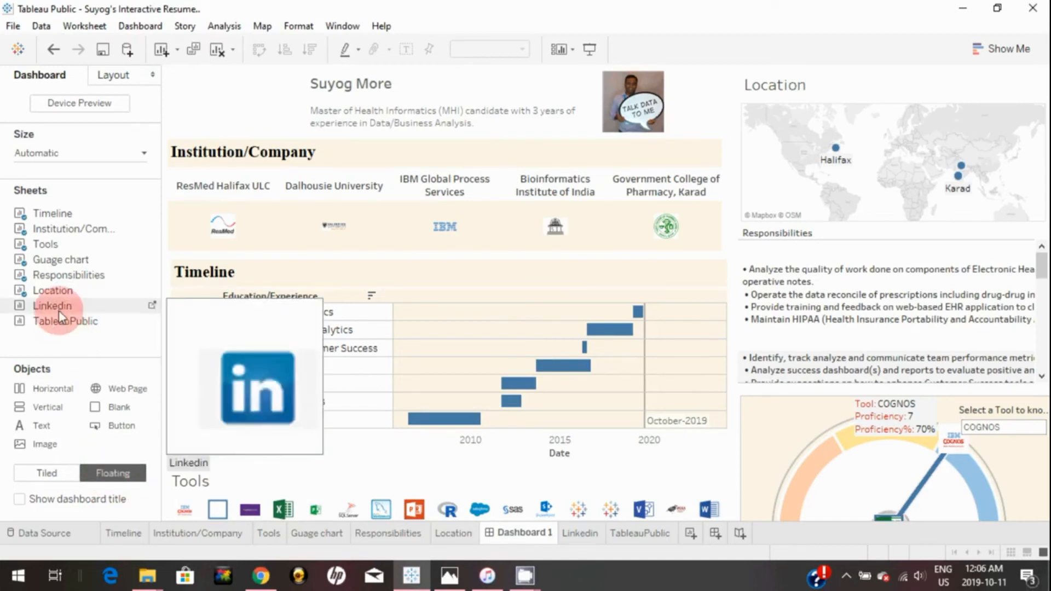
left_click_drag(58, 309, 199, 115)
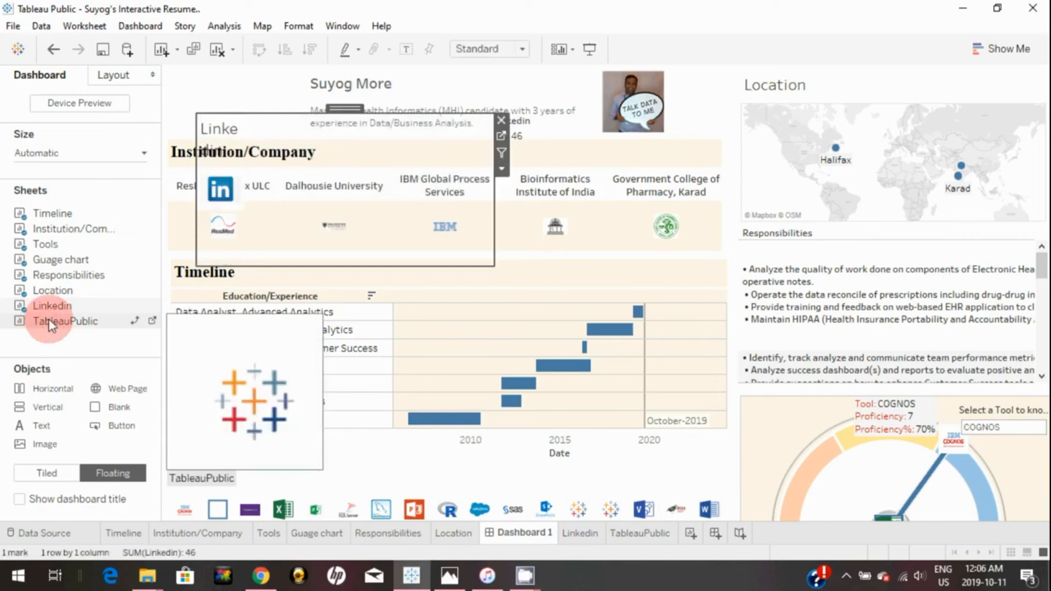
left_click_drag(125, 331, 302, 213)
Fit the dashboard to Entire View and shrink the floating Linkedin sheet.
left_click(497, 49)
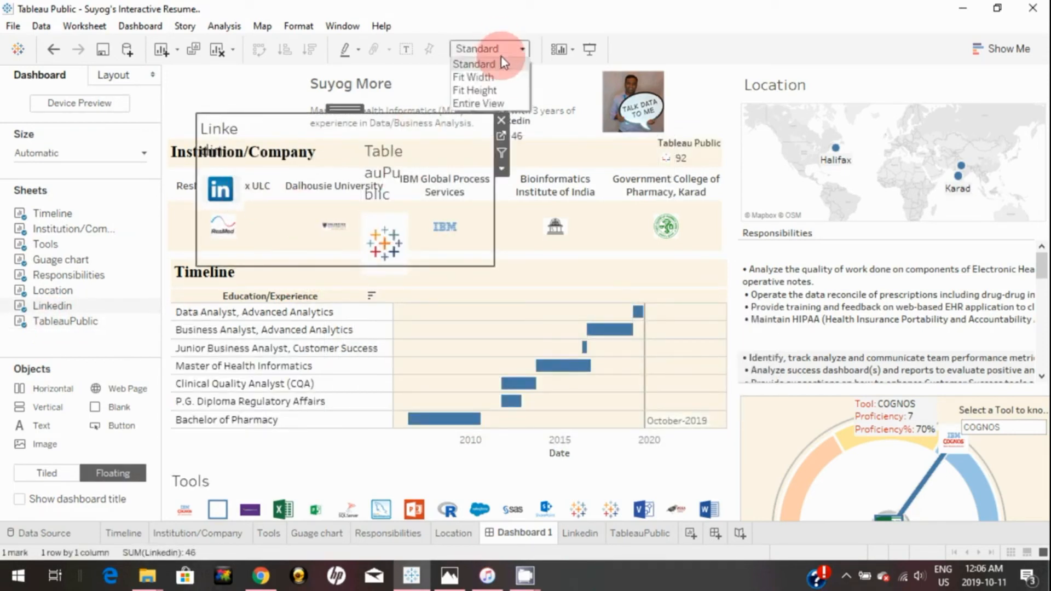
left_click(484, 104)
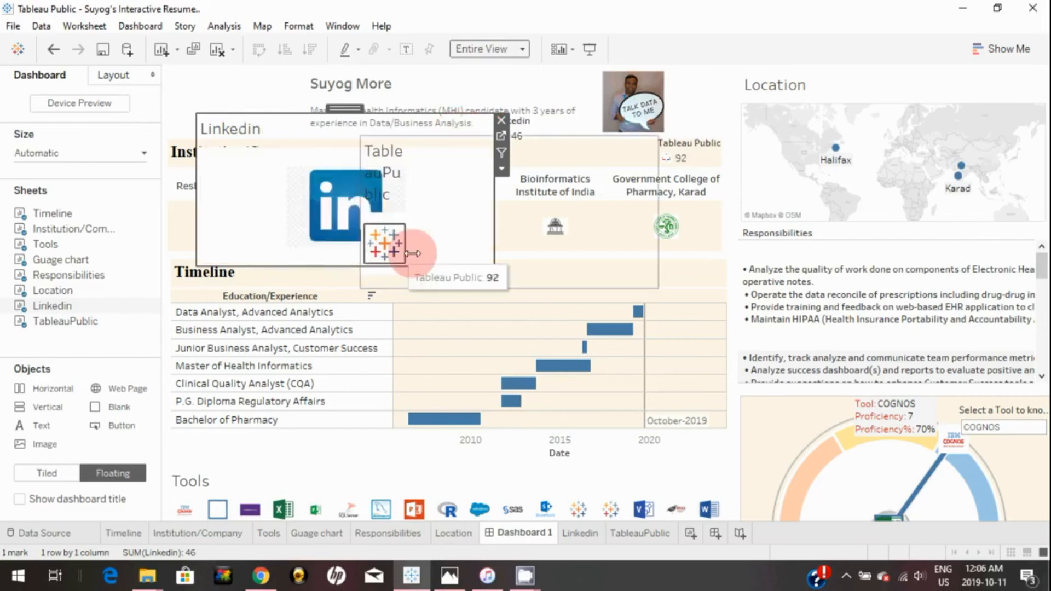
left_click_drag(462, 258, 228, 161)
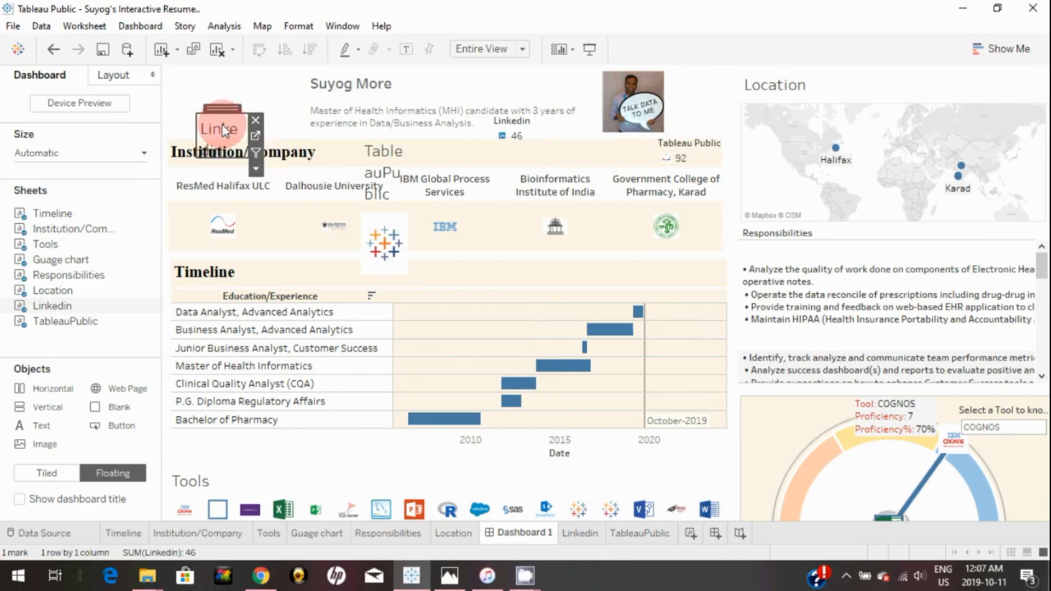
Hide the LinkedIn sheet's title and set the TableauPublic sheet to fit Entire View.
right_click(222, 124)
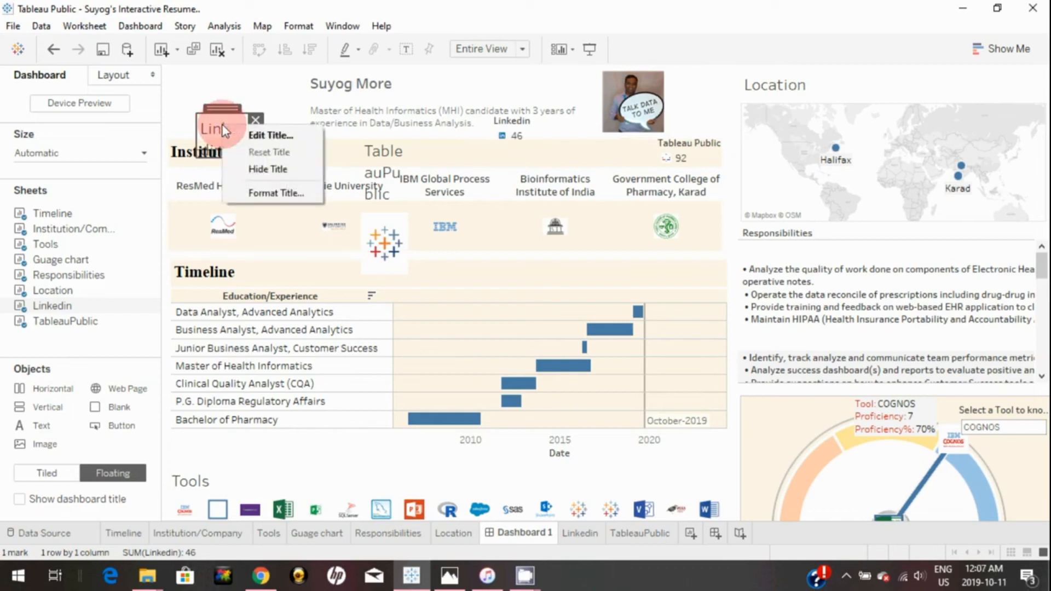
left_click(246, 173)
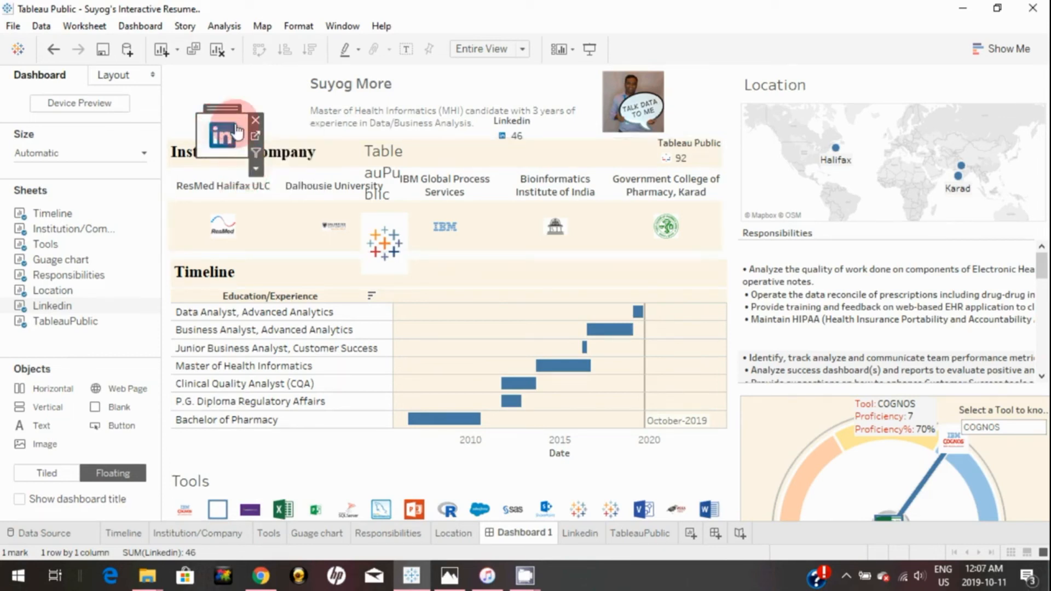
left_click(399, 235)
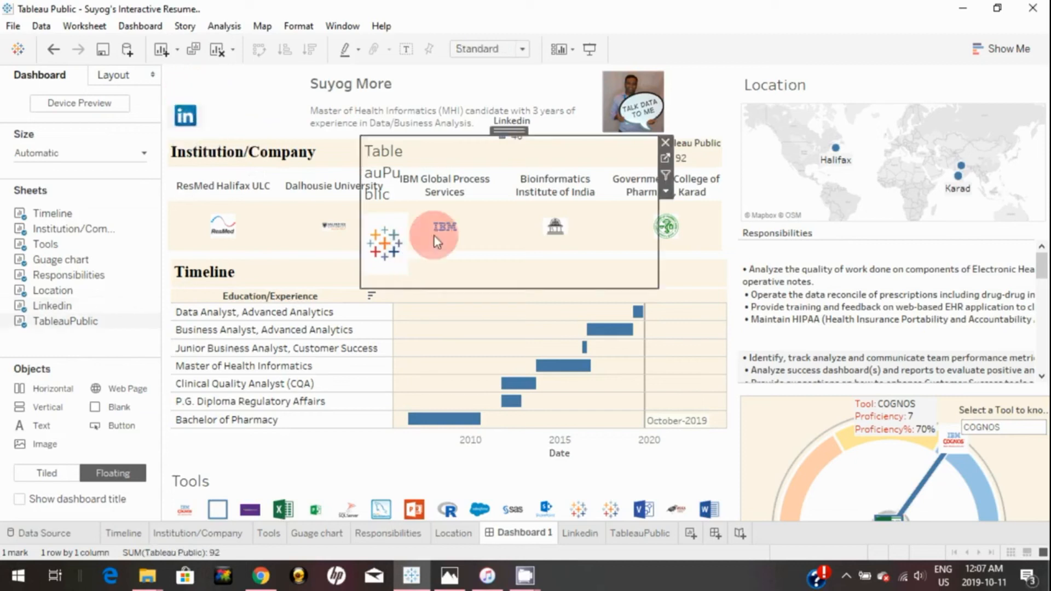
left_click(597, 182)
left_click(466, 47)
left_click(483, 105)
Shrink the Tableau logo and position it beside the LinkedIn icon at top left.
left_click_drag(659, 288, 407, 175)
left_click_drag(325, 128, 243, 91)
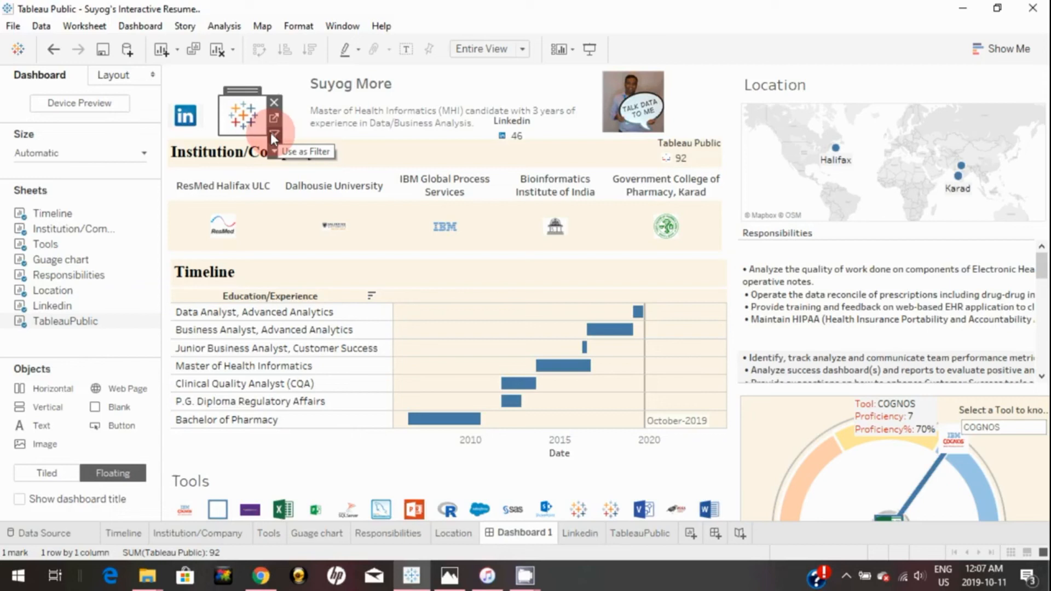
left_click_drag(267, 133, 255, 131)
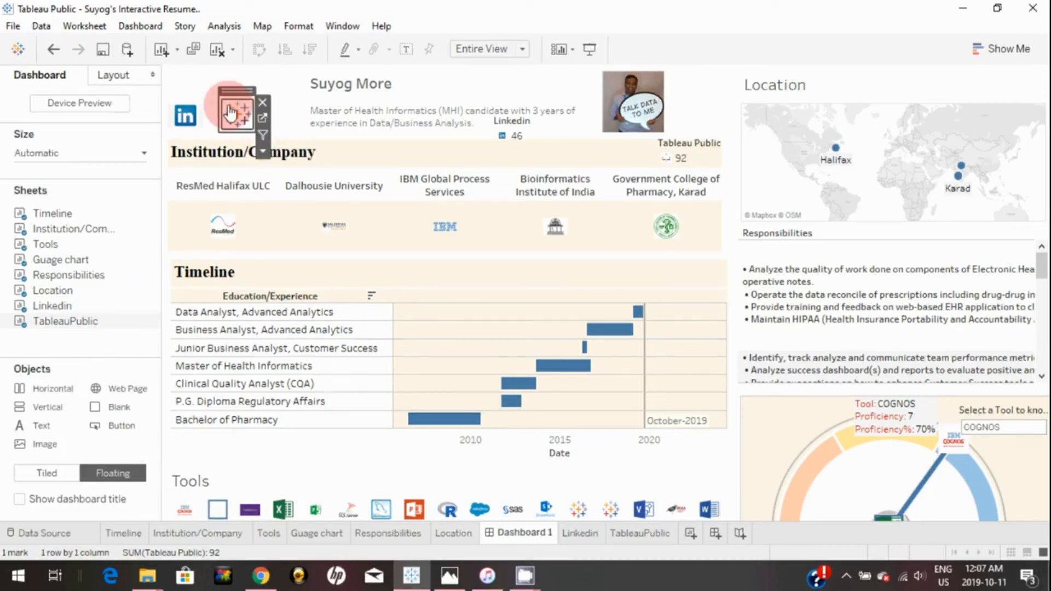
left_click_drag(220, 95, 222, 99)
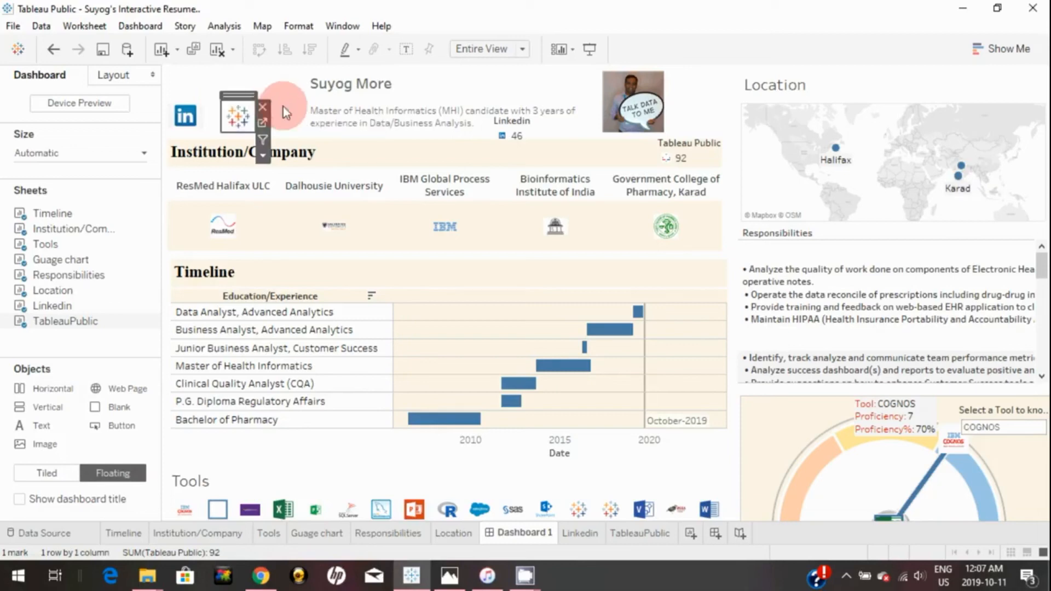
left_click(294, 103)
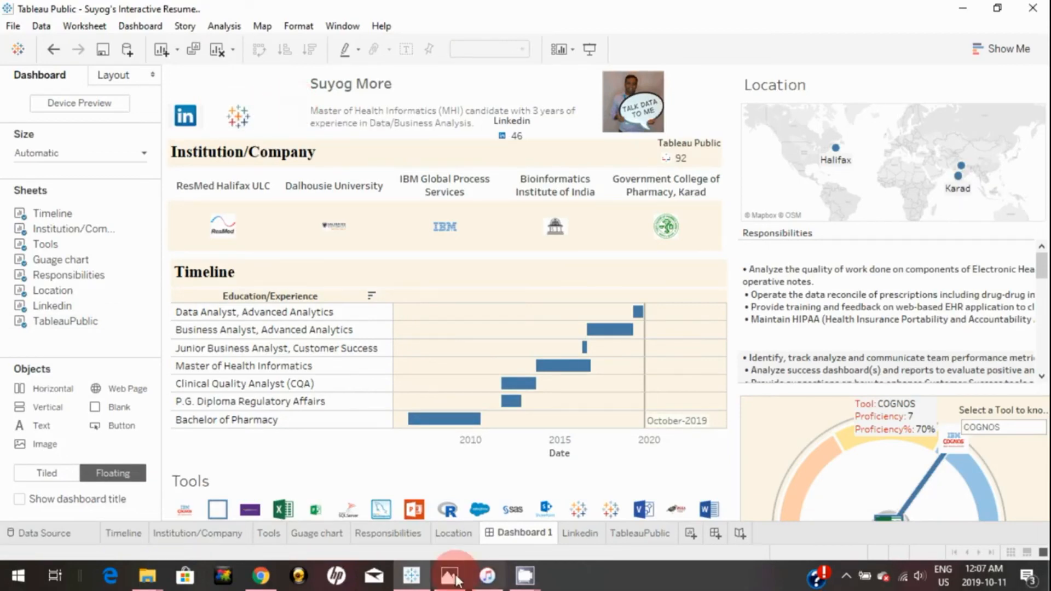
Check the reference resume screenshot in Photos, then return to the dashboard.
left_click(450, 575)
left_click(250, 116)
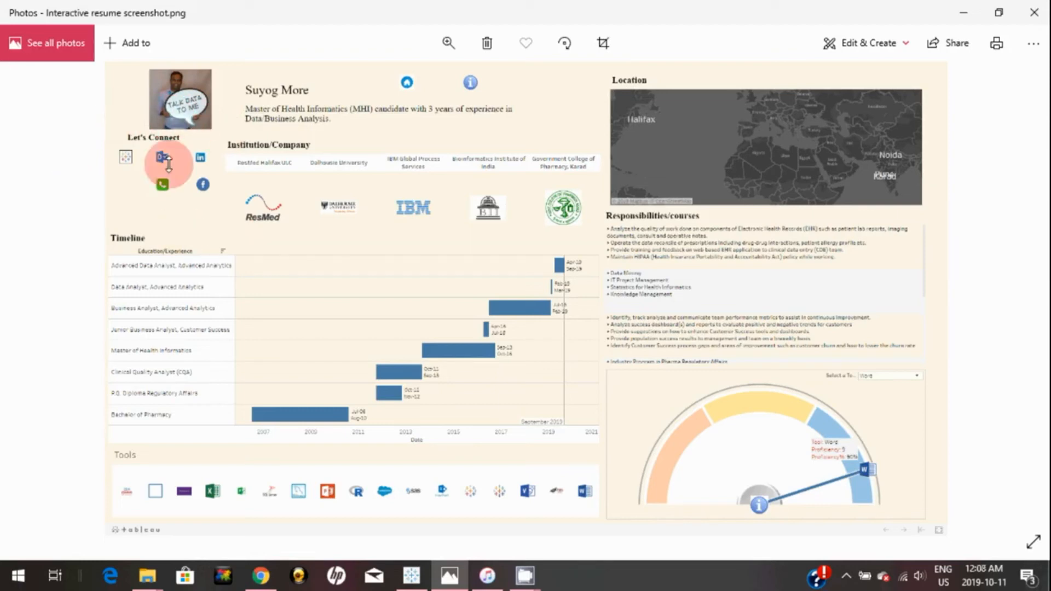
key("alt+Tab")
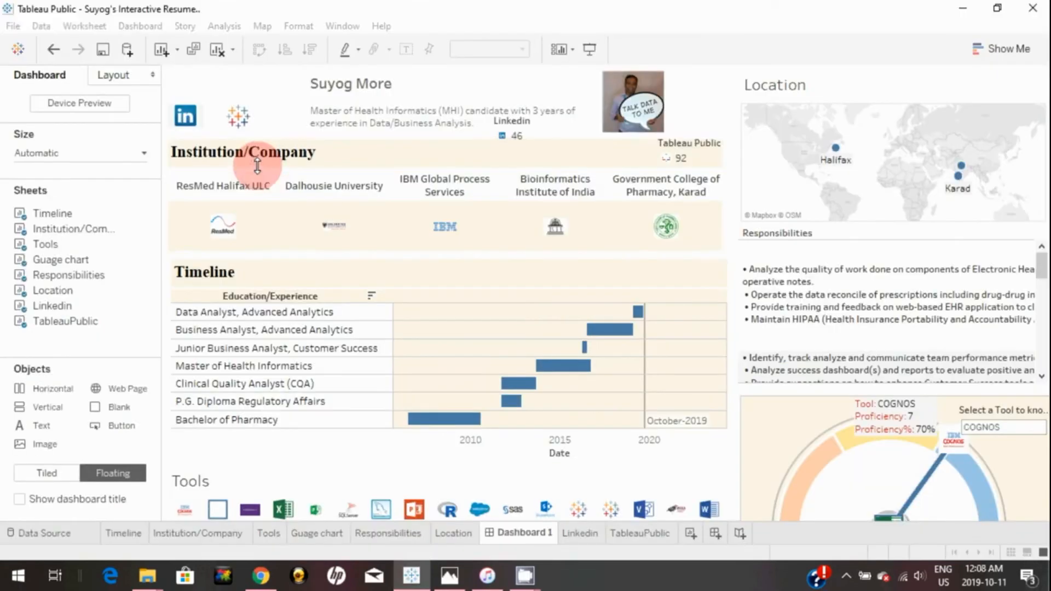
Shift Institution/Company right and move the LinkedIn and Tableau icons lower.
left_click(173, 200)
left_click_drag(170, 201, 308, 197)
left_click_drag(194, 96, 195, 199)
left_click_drag(238, 129, 235, 205)
Move the profile photo to the top left and enlarge it from its corner.
left_click_drag(629, 87, 194, 77)
left_click_drag(228, 136, 276, 158)
left_click(47, 430)
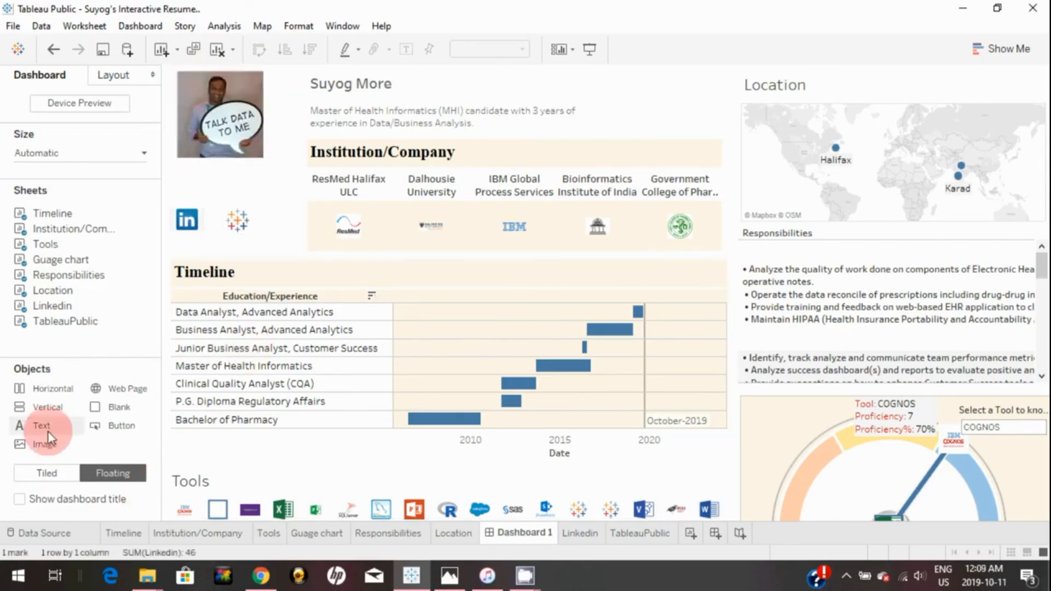
Add a text object reading "Let's Connect" to the dashboard.
left_click_drag(45, 429, 257, 198)
type("Let's Connect")
left_click(636, 387)
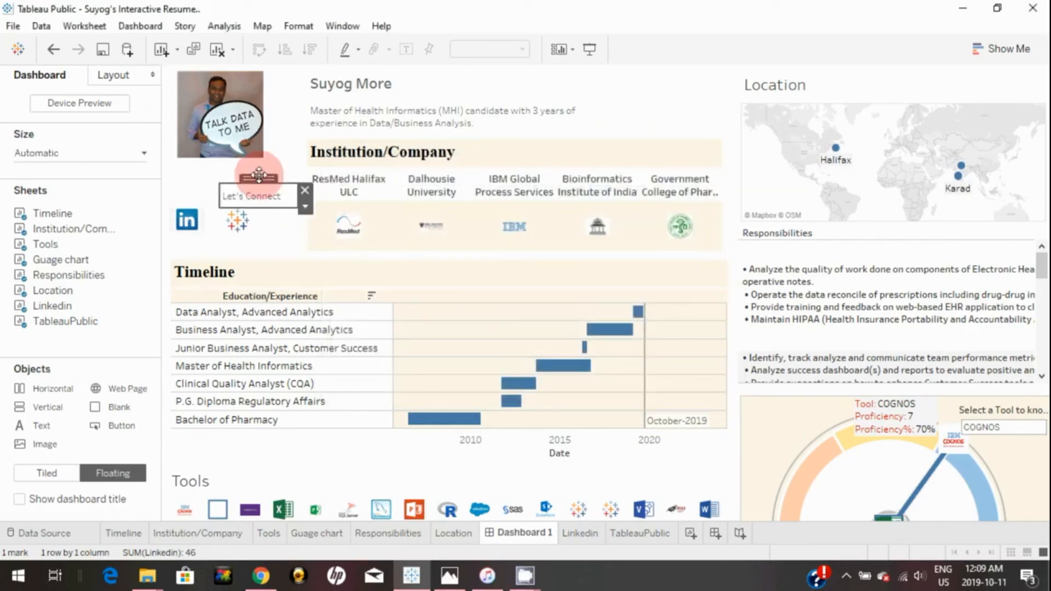
Position the Let's Connect caption just below the profile photo.
left_click_drag(259, 174, 222, 156)
left_click(209, 173)
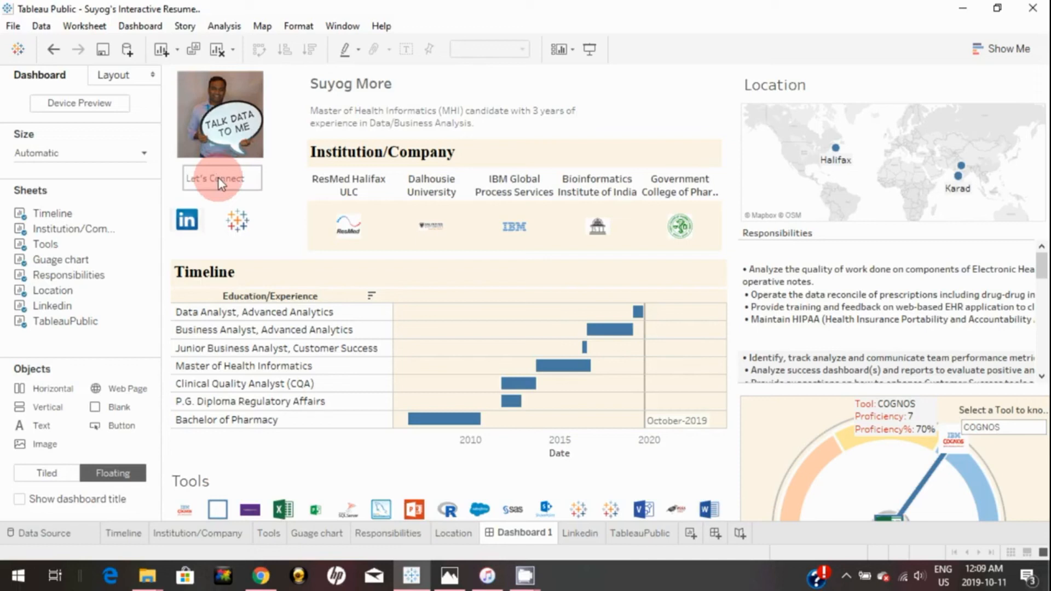
double_click(219, 179)
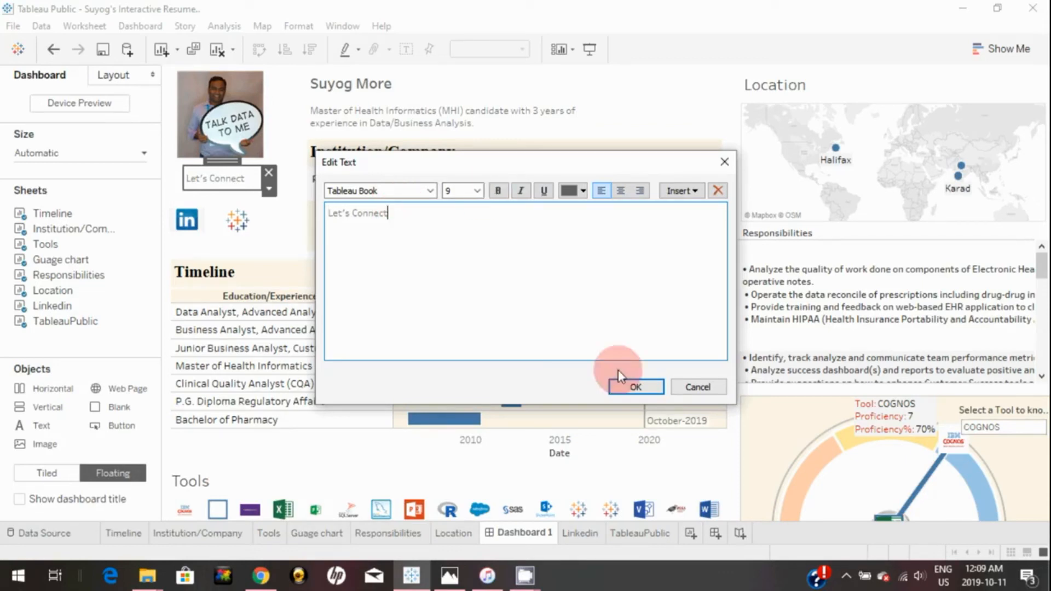
left_click(698, 387)
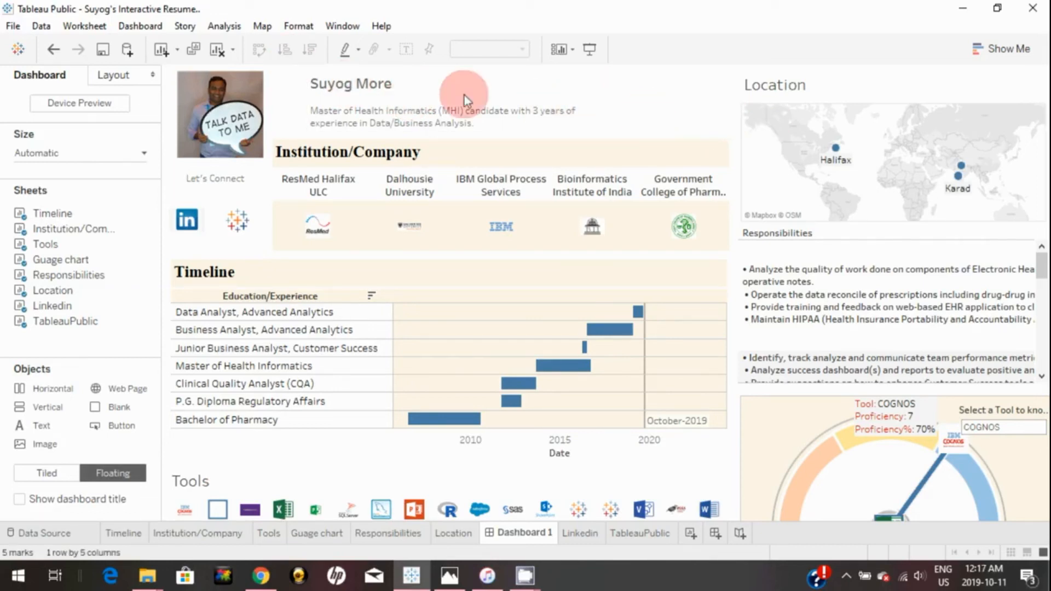
Set the Format Dashboard default shading to the light cream swatch.
left_click(310, 26)
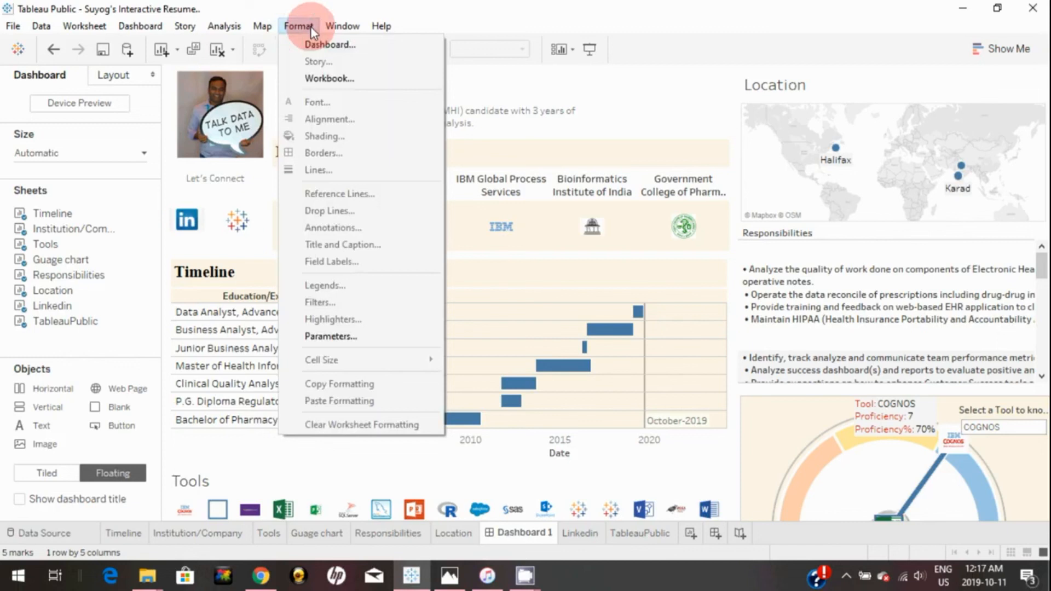
left_click(324, 45)
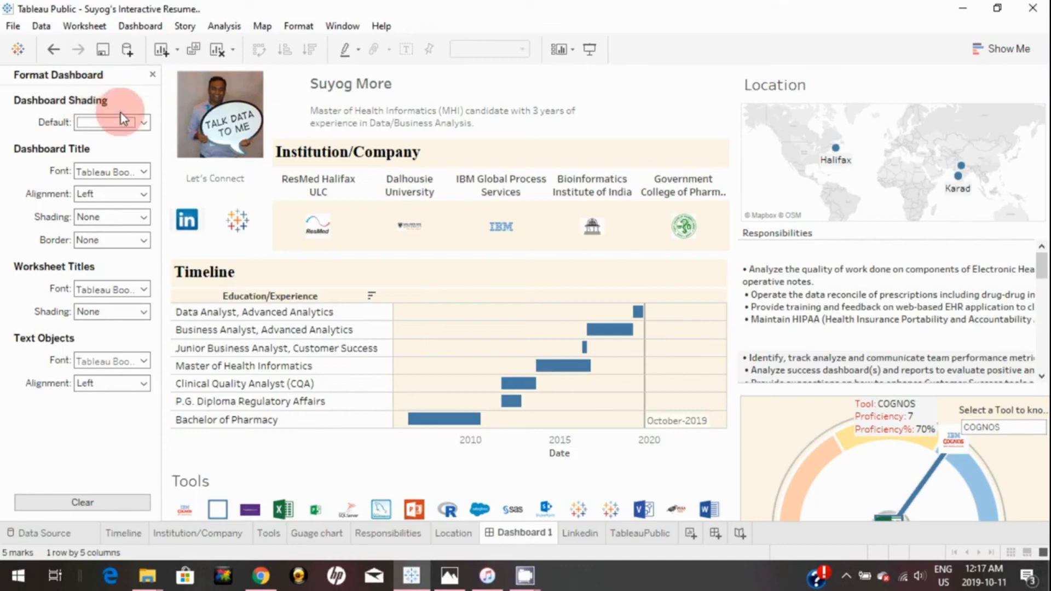
left_click(123, 122)
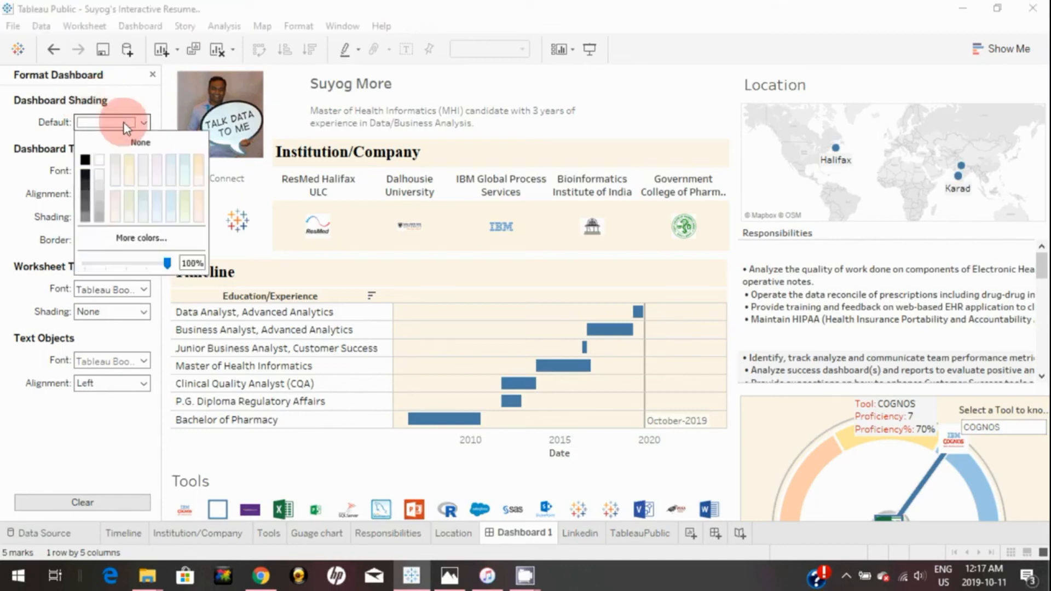
left_click(128, 173)
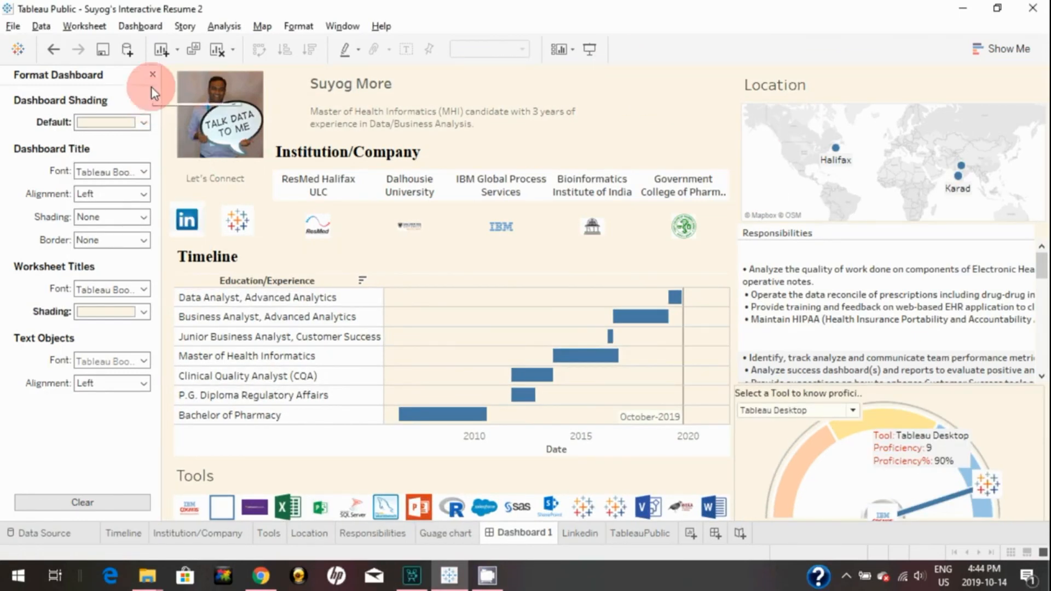
left_click(153, 75)
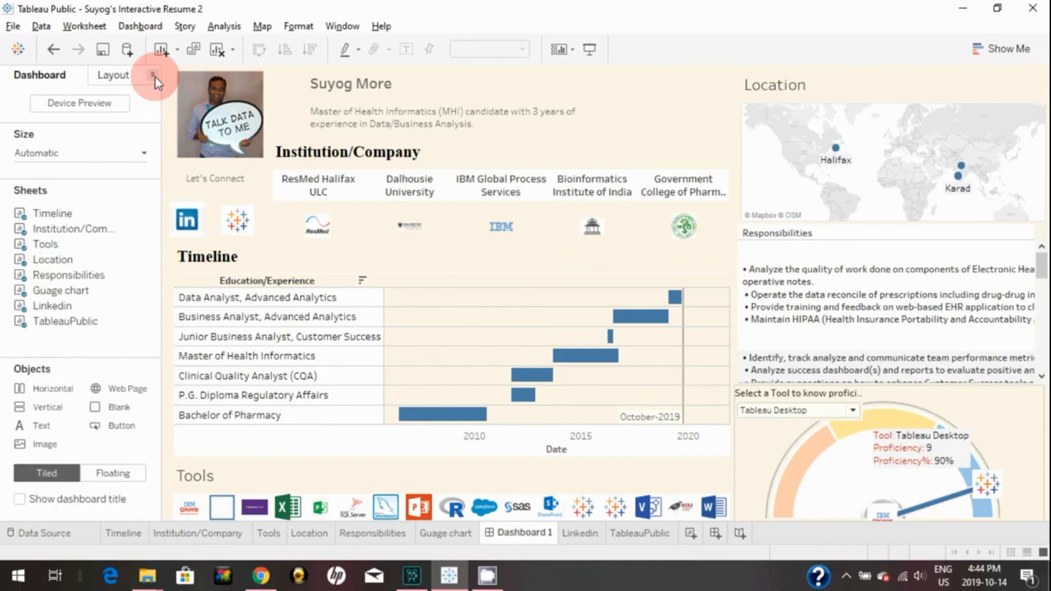
Inspect the gauge chart, its base logo, the tool filter and the Timeline chart.
left_click(353, 193)
left_click(507, 228)
left_click(838, 468)
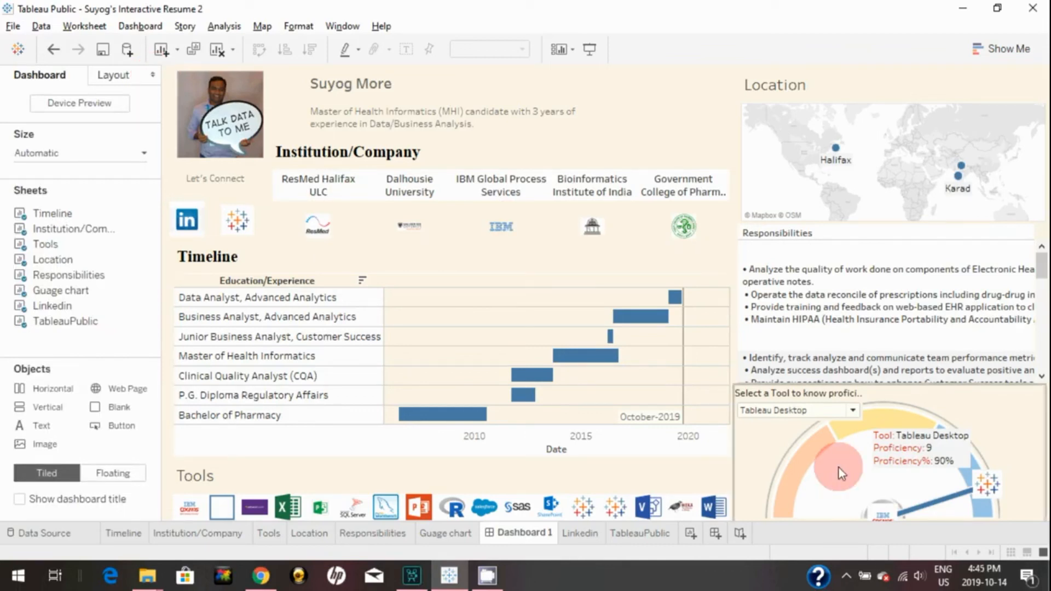
left_click(898, 520)
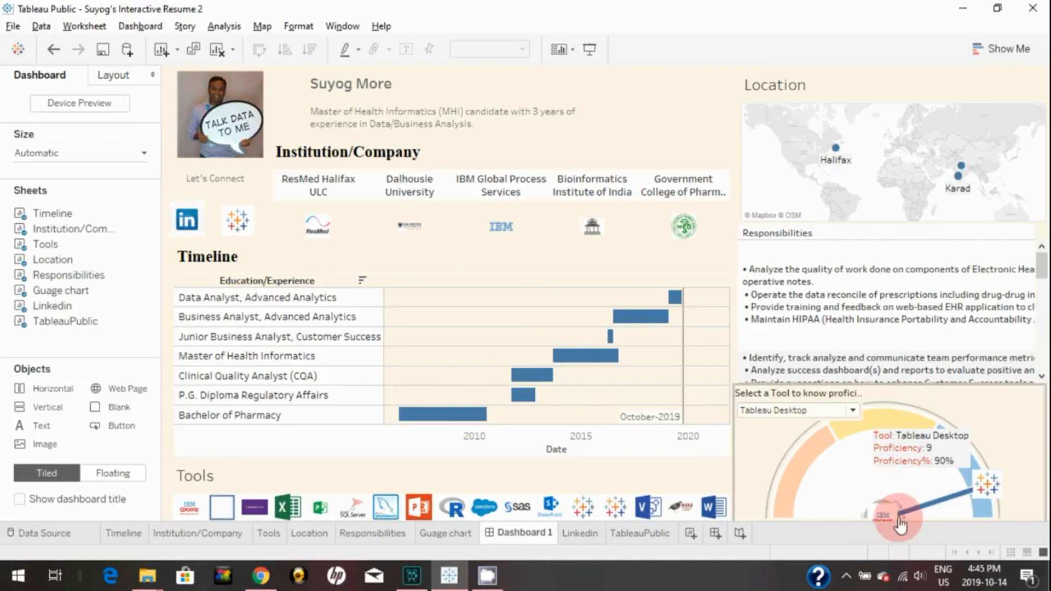
left_click(988, 493)
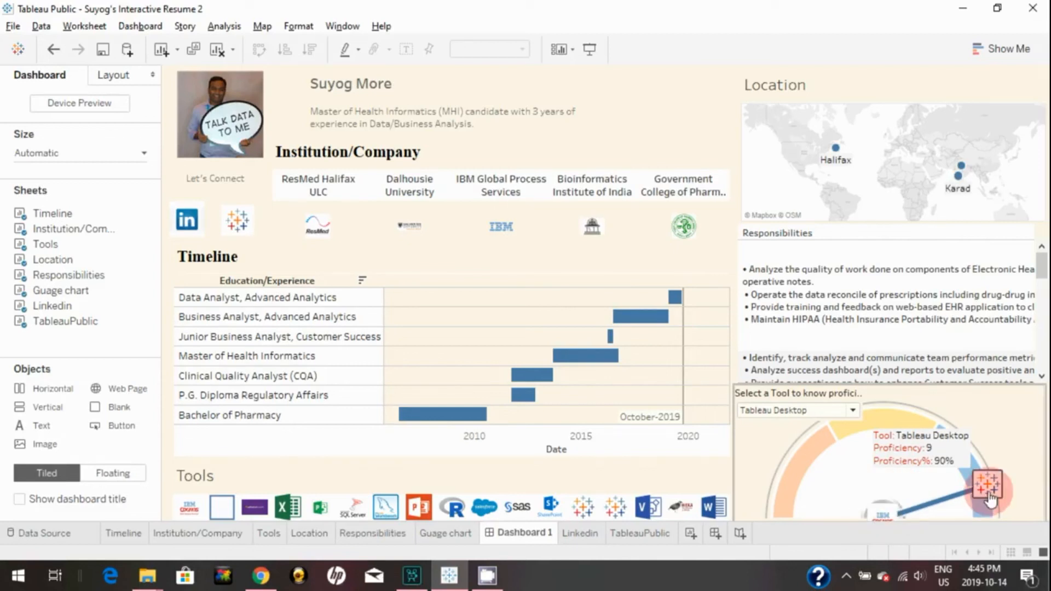
left_click(814, 413)
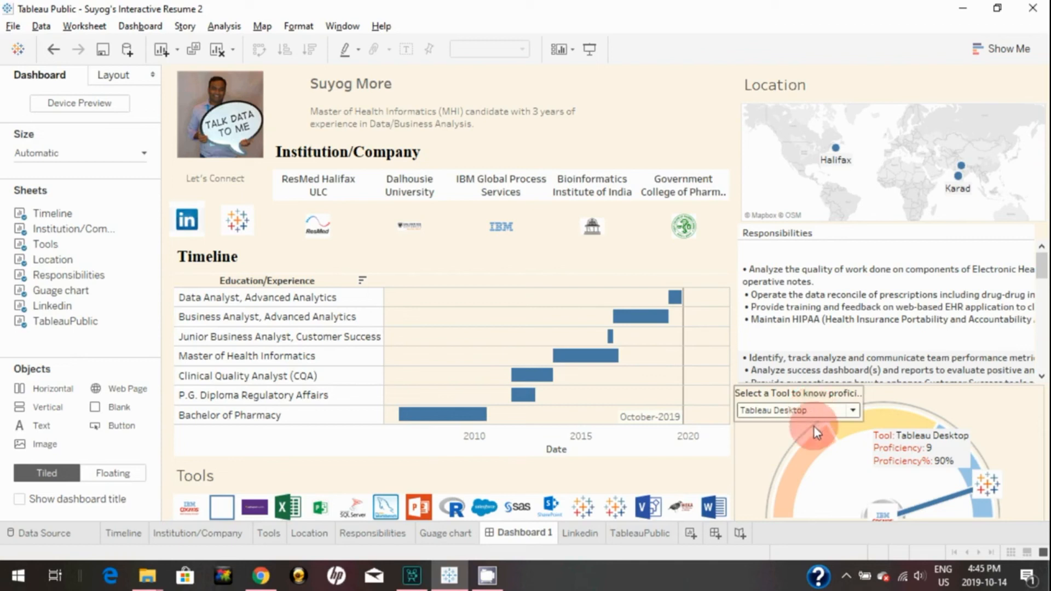
left_click(862, 513)
left_click(637, 362)
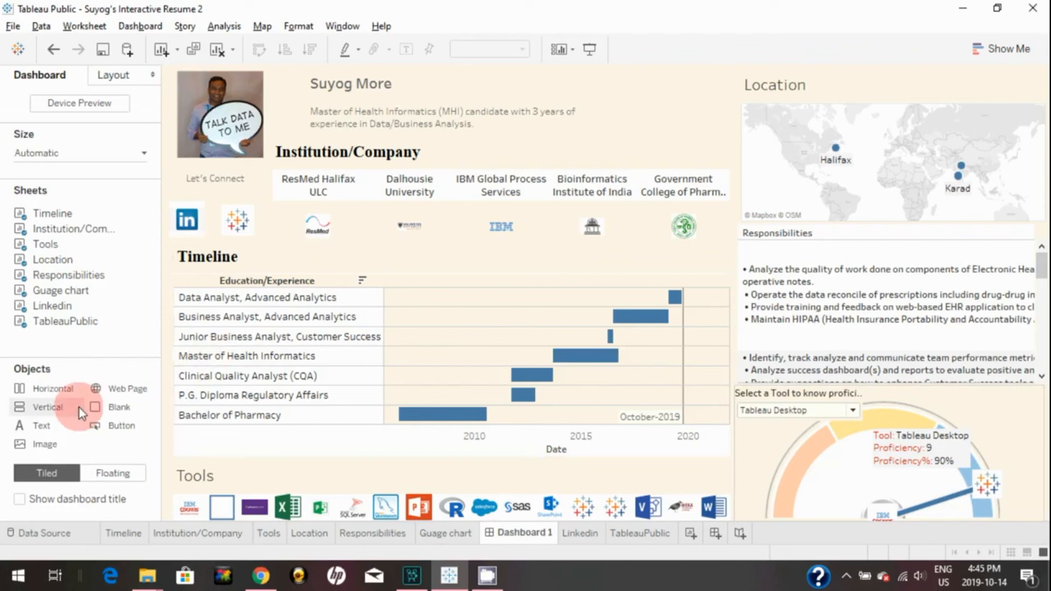
Insert information.png as a new floating image object.
double_click(51, 447)
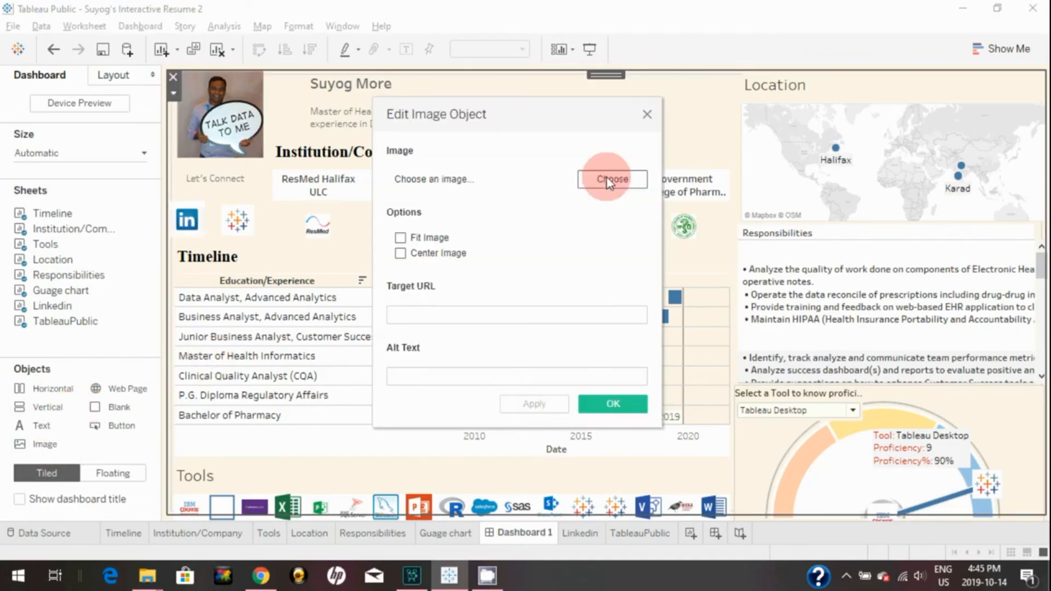
left_click(609, 182)
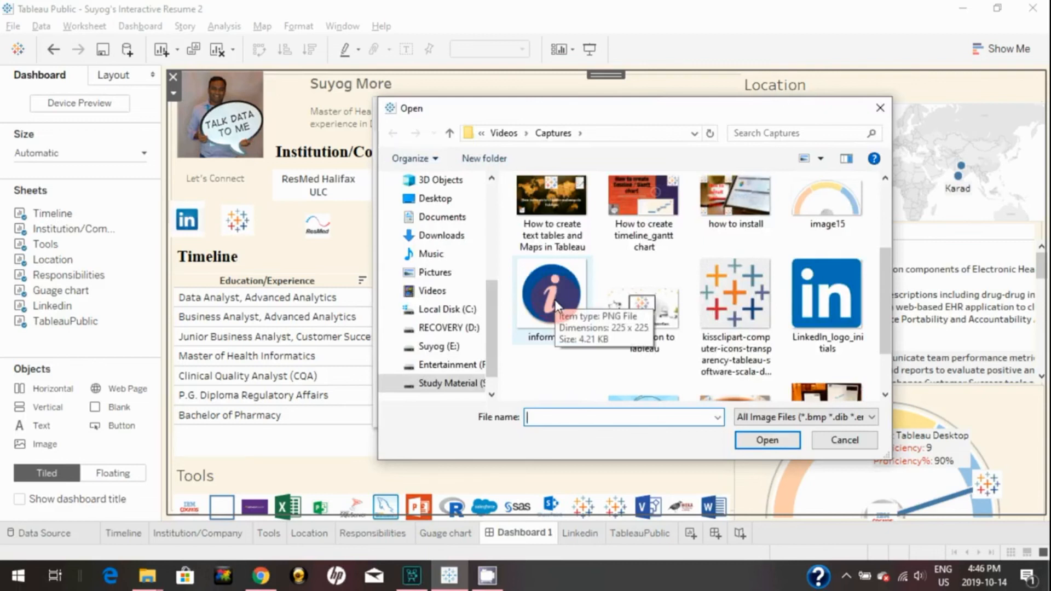
left_click(554, 300)
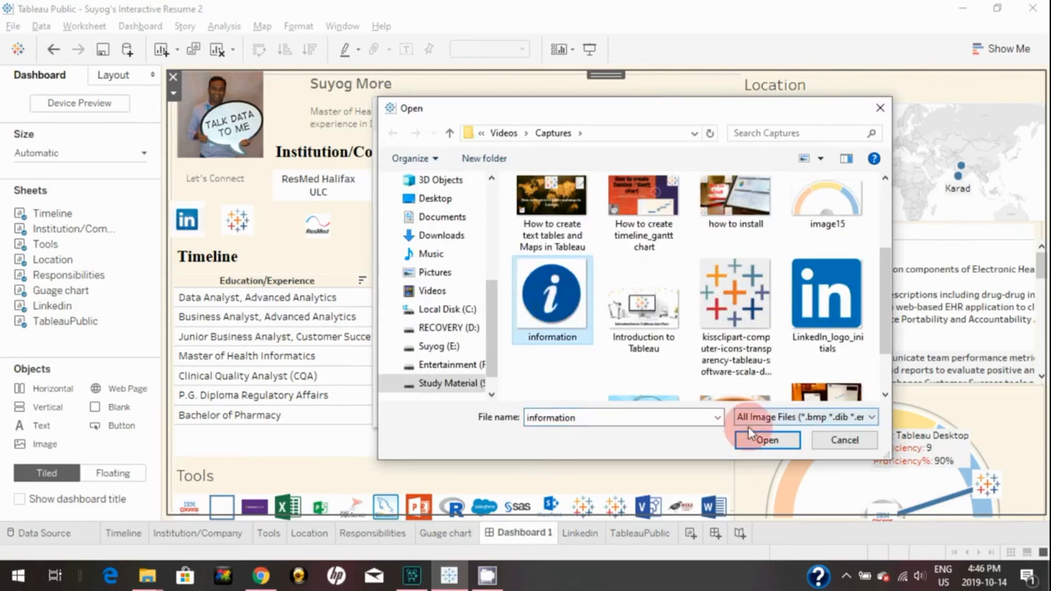
left_click(767, 439)
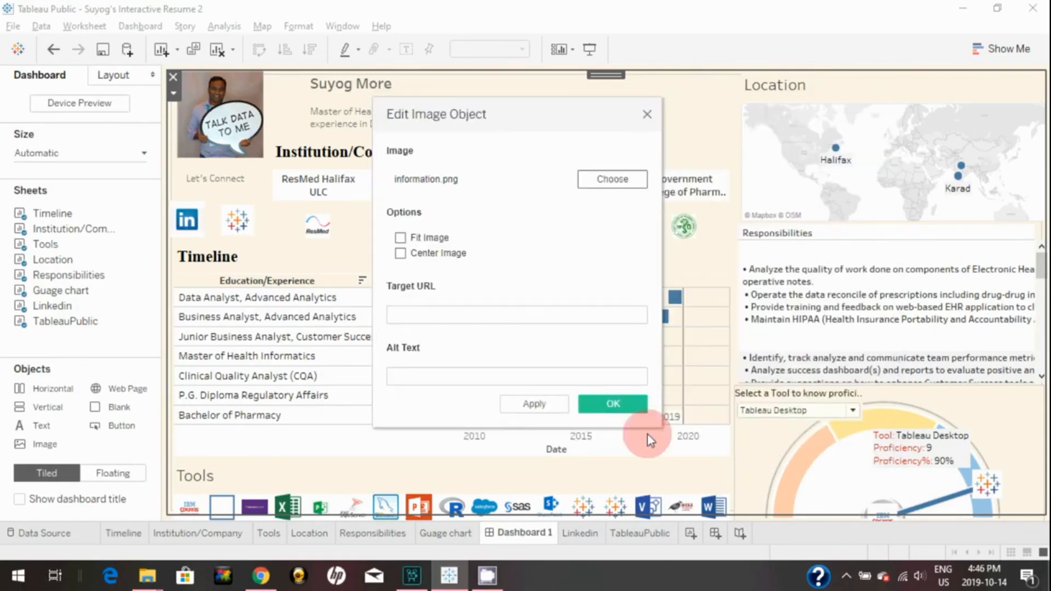
left_click(602, 405)
Shrink the information icon and place it at the gauge's base.
left_click_drag(492, 252, 232, 137)
left_click_drag(216, 98, 873, 495)
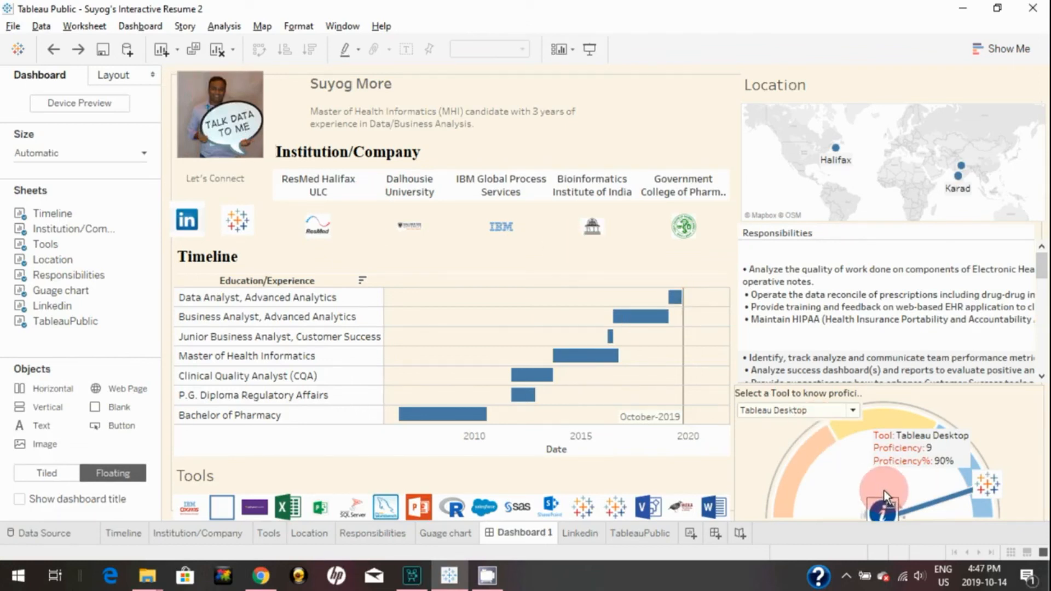
left_click_drag(885, 497, 883, 498)
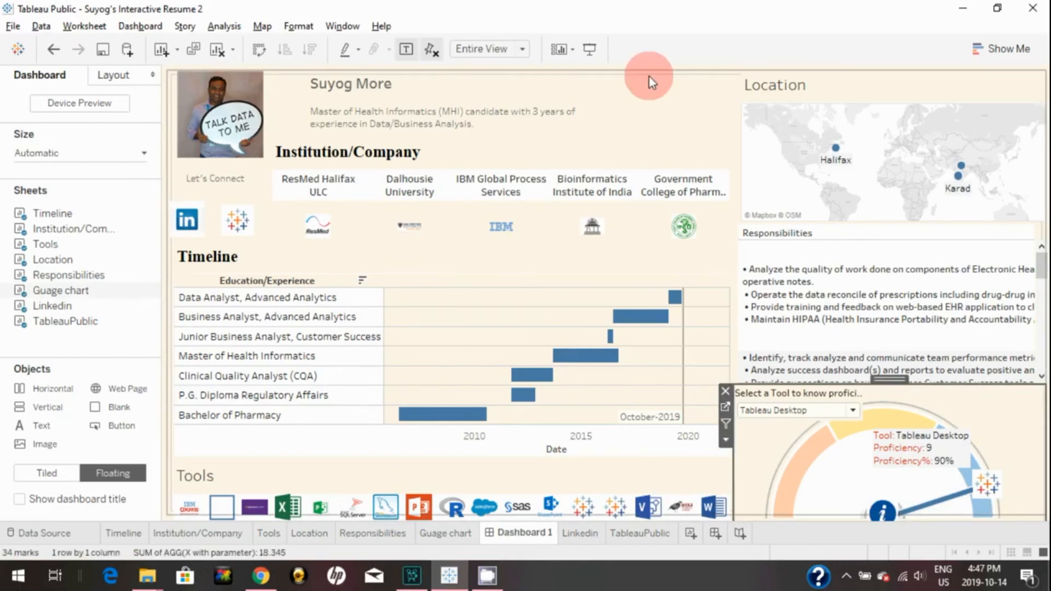
Preview the dashboard full screen, check the Institution/Company and LinkedIn sheets, then open the Dashboard menu.
left_click(589, 50)
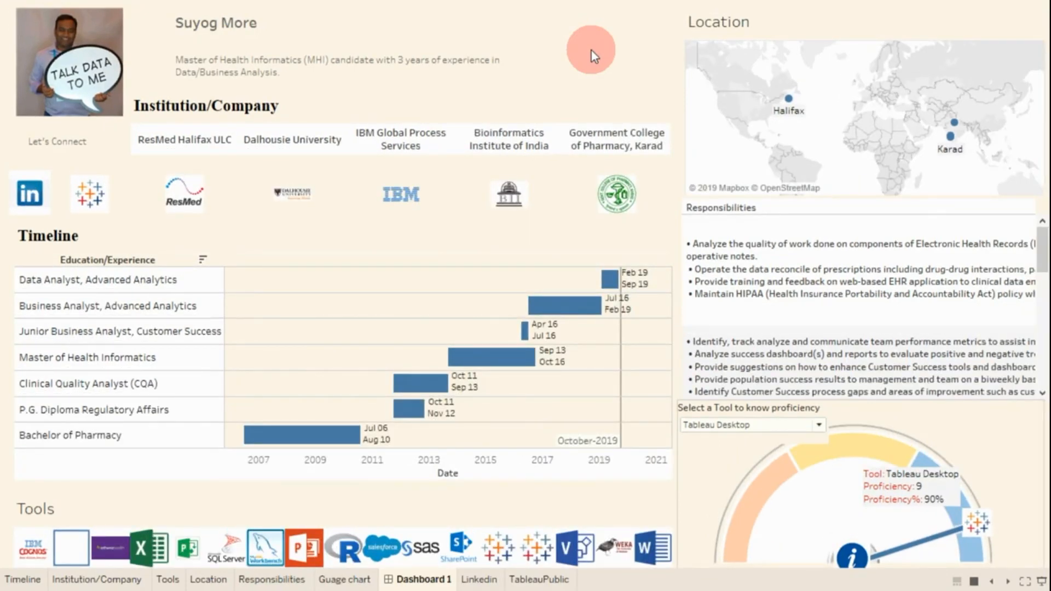
key("Escape")
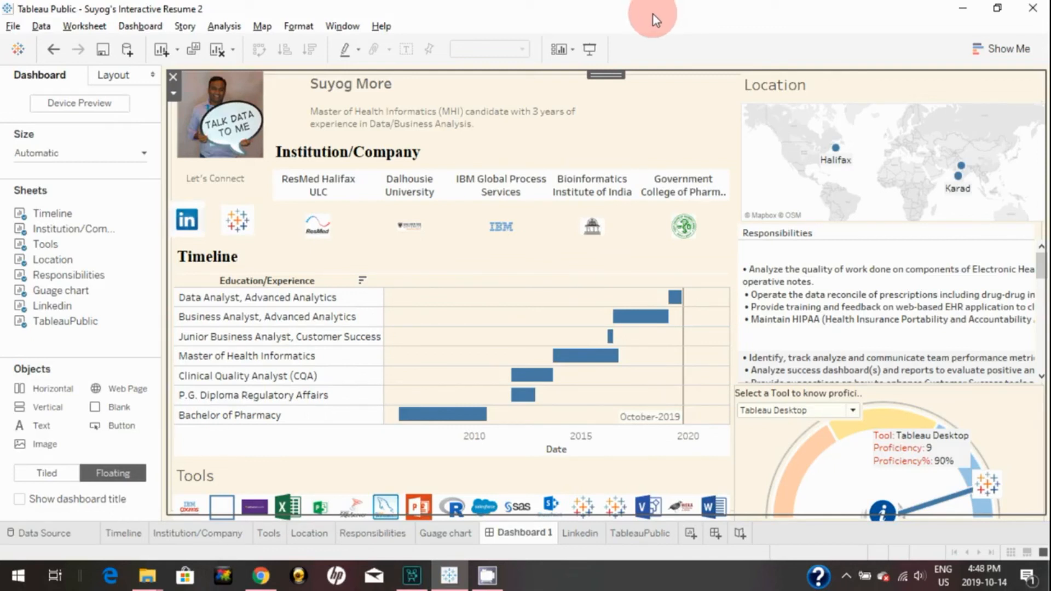
left_click(320, 230)
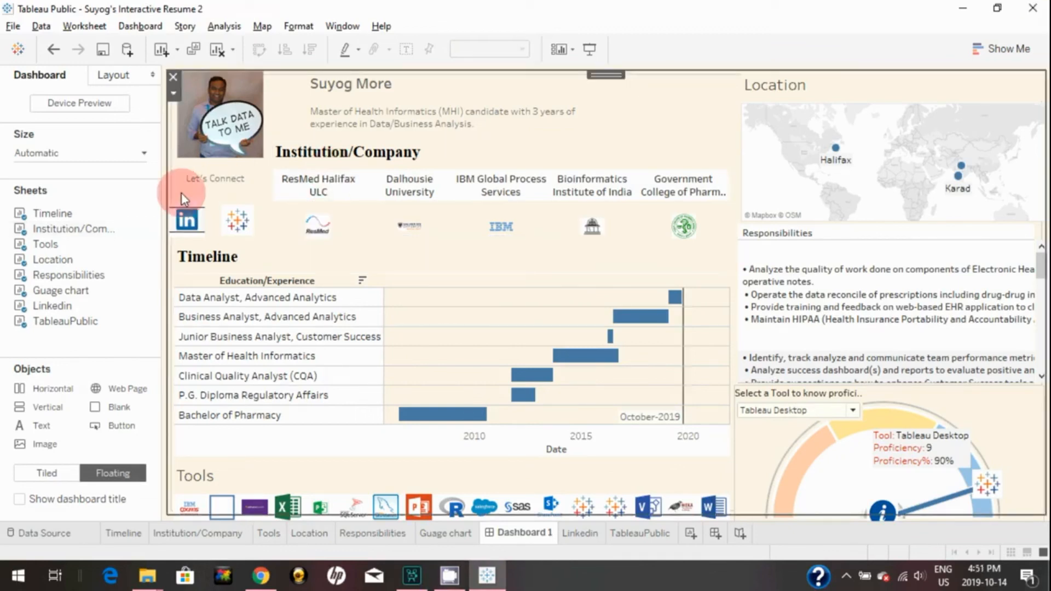
left_click(186, 223)
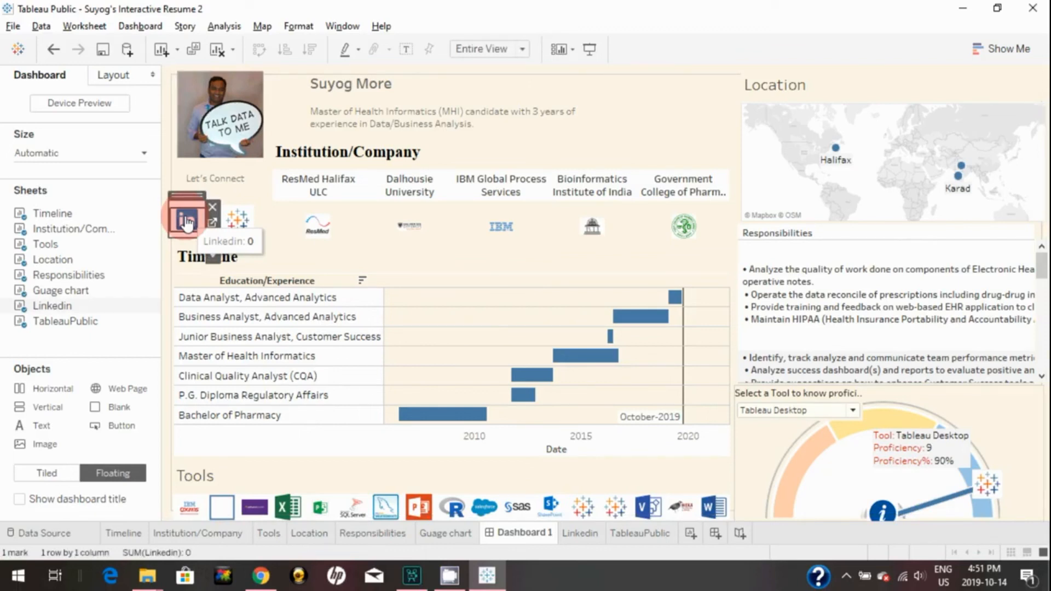
left_click(661, 104)
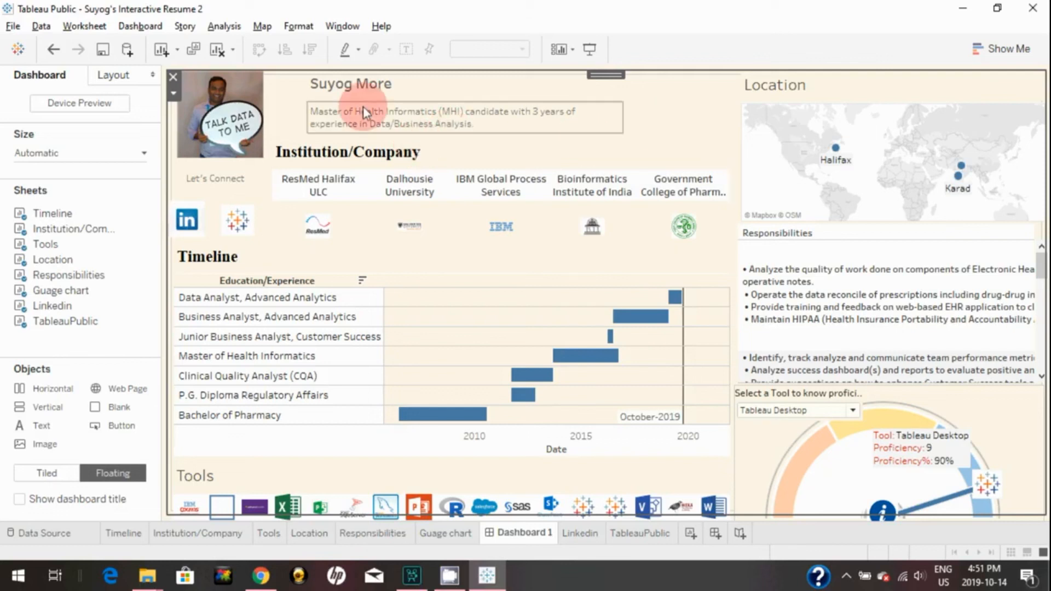
left_click(139, 27)
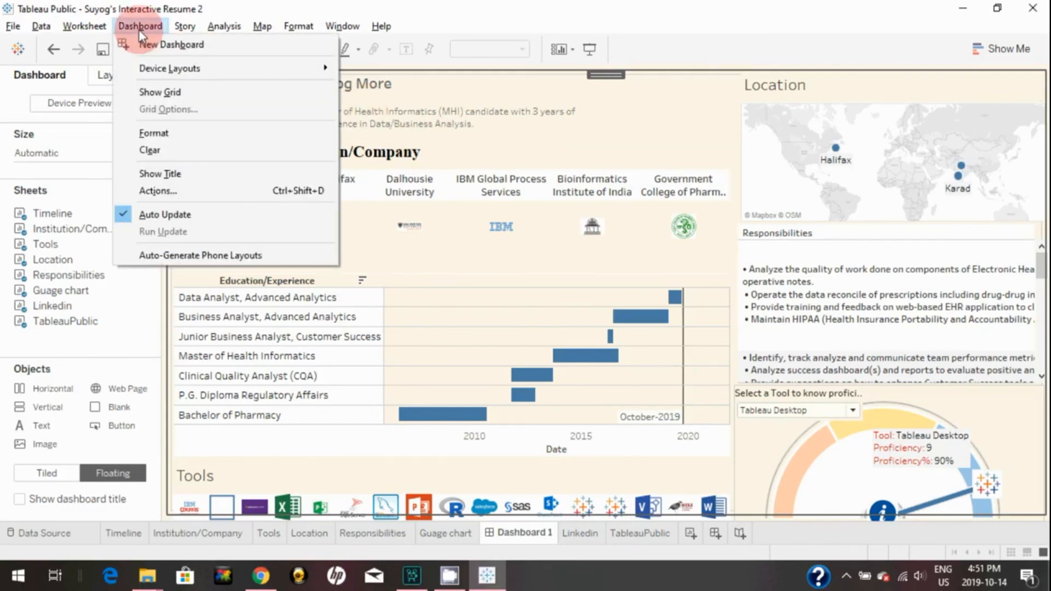
Open Dashboard > Actions and list the available Add Action types.
left_click(156, 190)
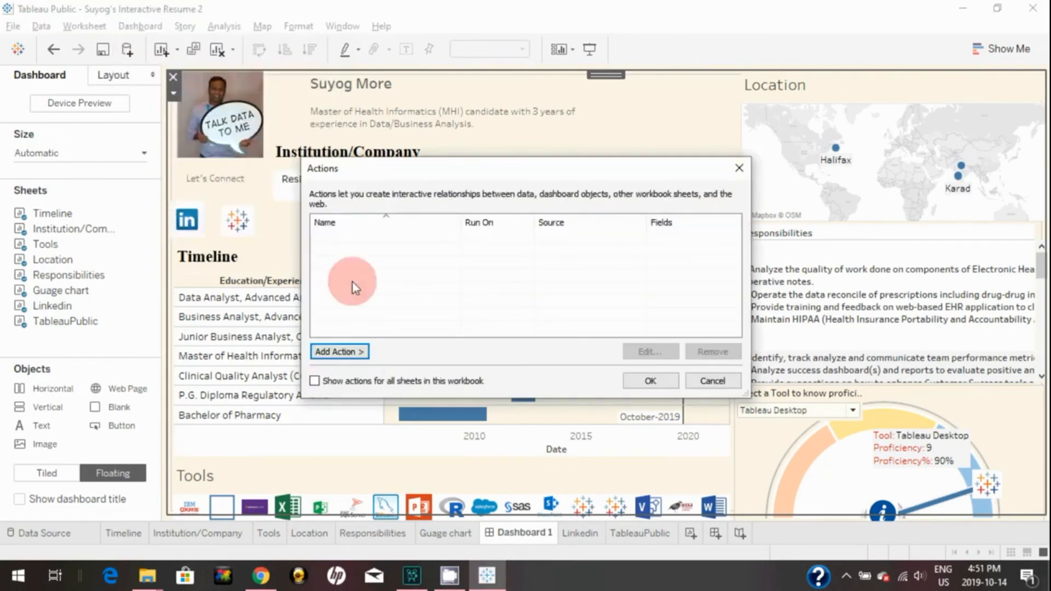
left_click(343, 356)
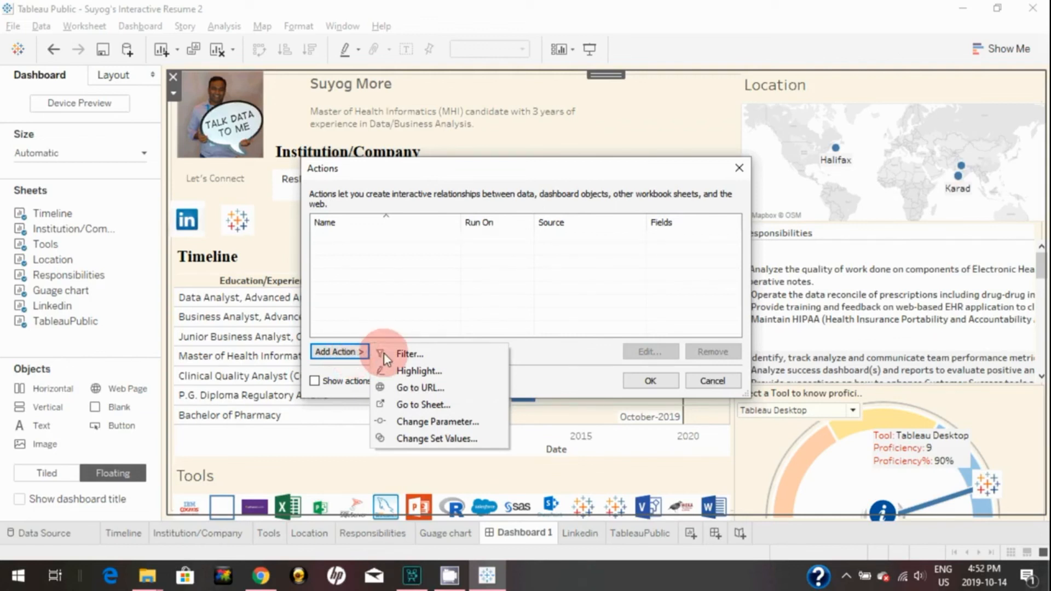
Create a highlight action with Institution/Company as its only source sheet.
left_click(418, 371)
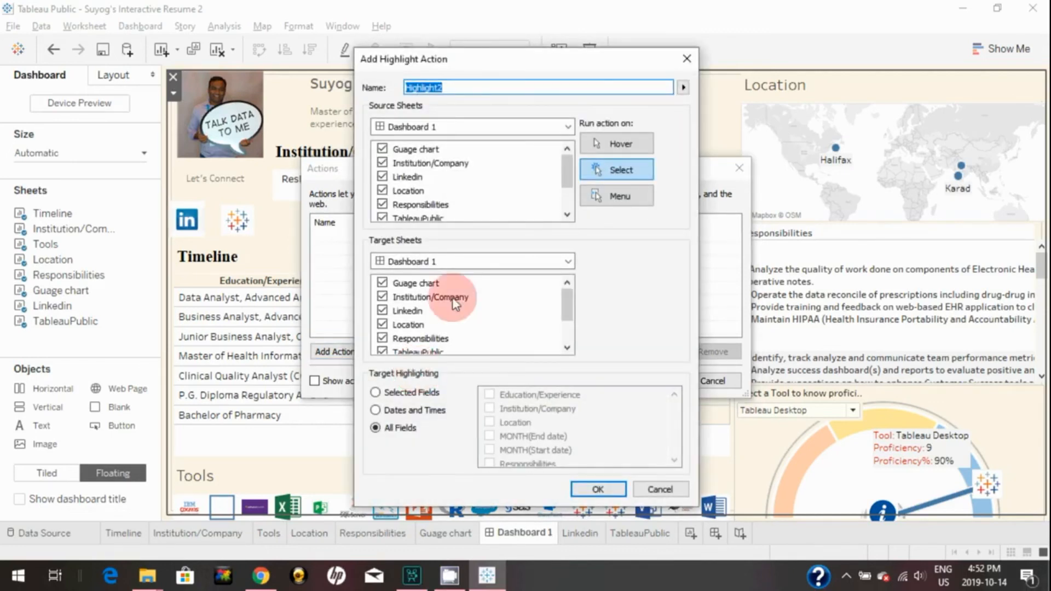
left_click(382, 150)
left_click(383, 177)
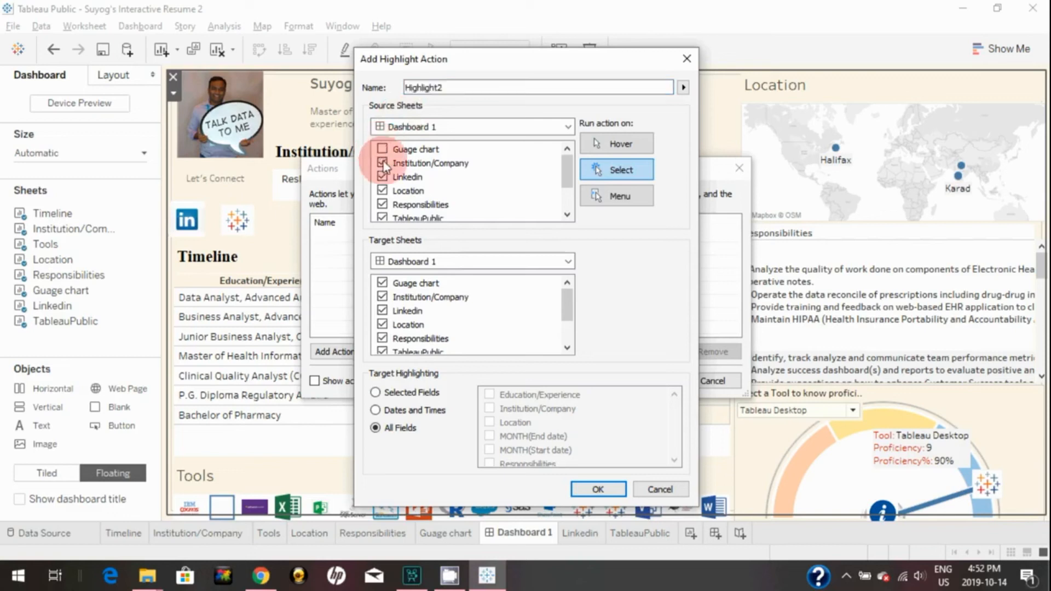
left_click(382, 191)
left_click(382, 204)
left_click(382, 218)
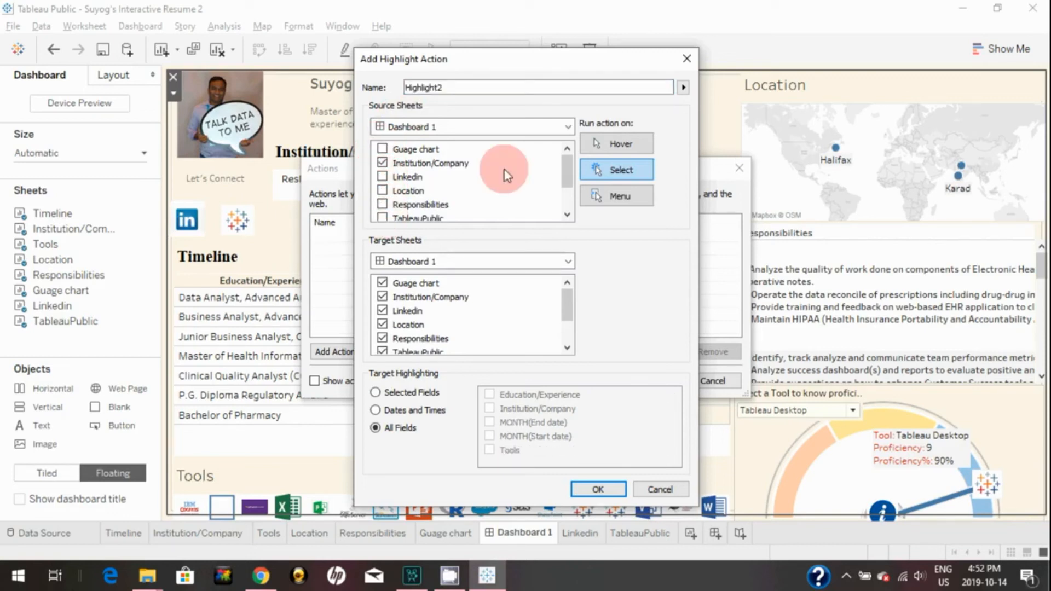
left_click_drag(568, 174, 564, 193)
left_click(382, 190)
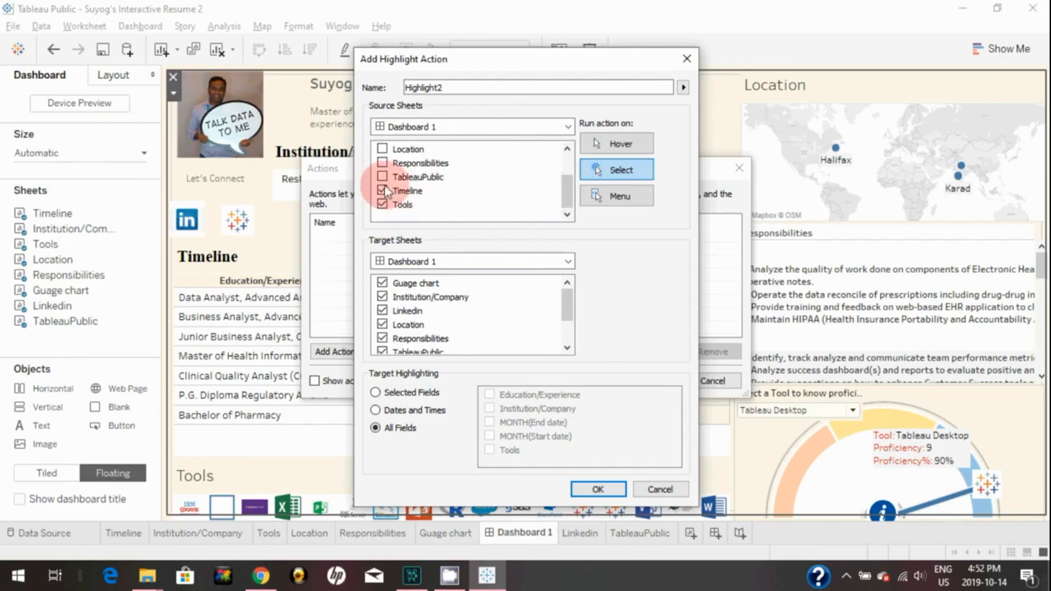
left_click(382, 204)
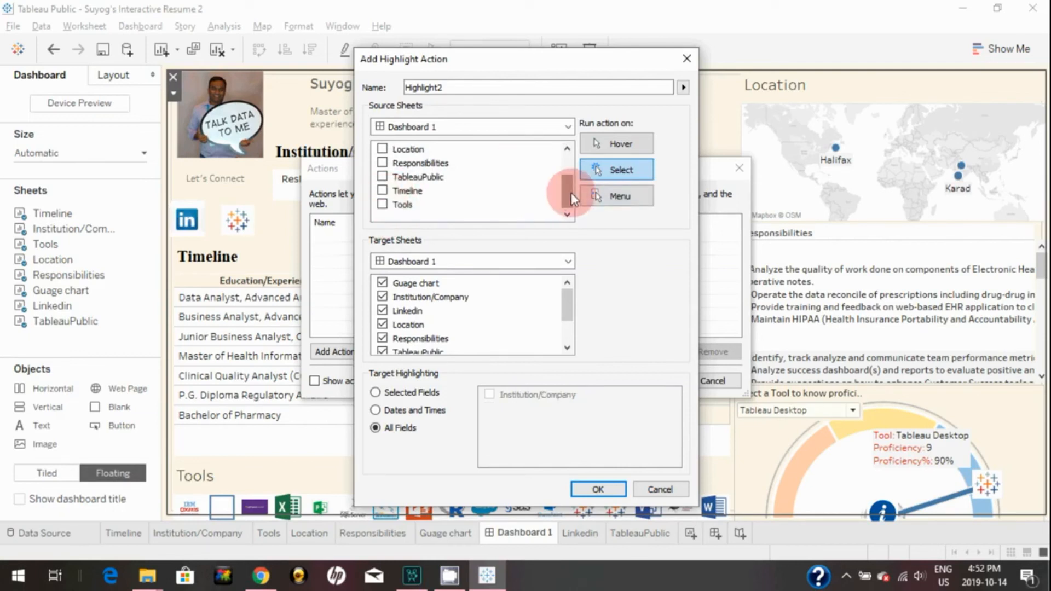
left_click_drag(569, 193, 570, 165)
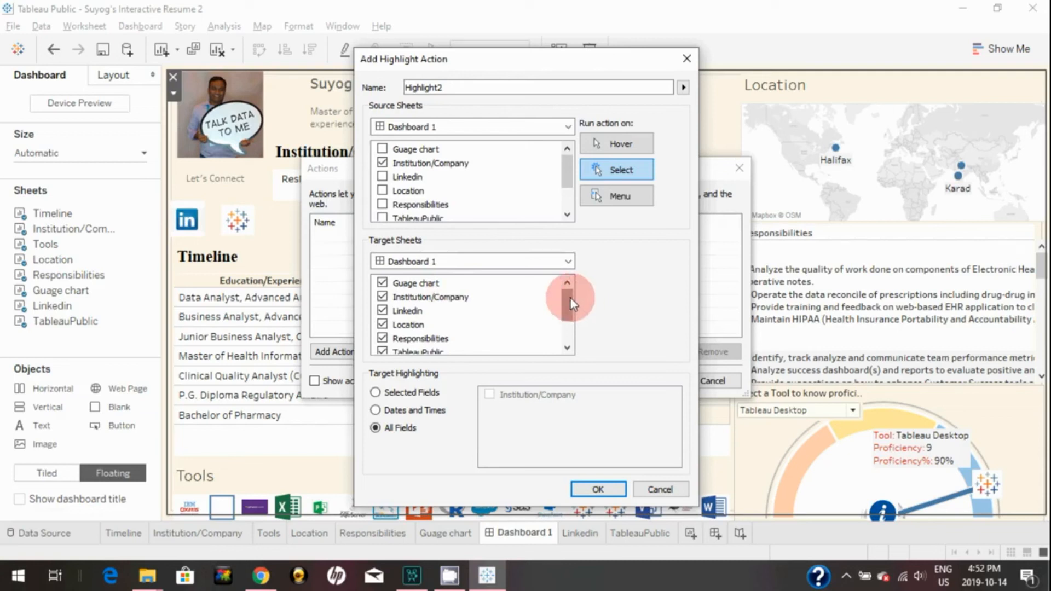
Limit the highlight target to Timeline only, run on Select, and confirm.
left_click(382, 283)
left_click(382, 297)
left_click(382, 311)
left_click(383, 324)
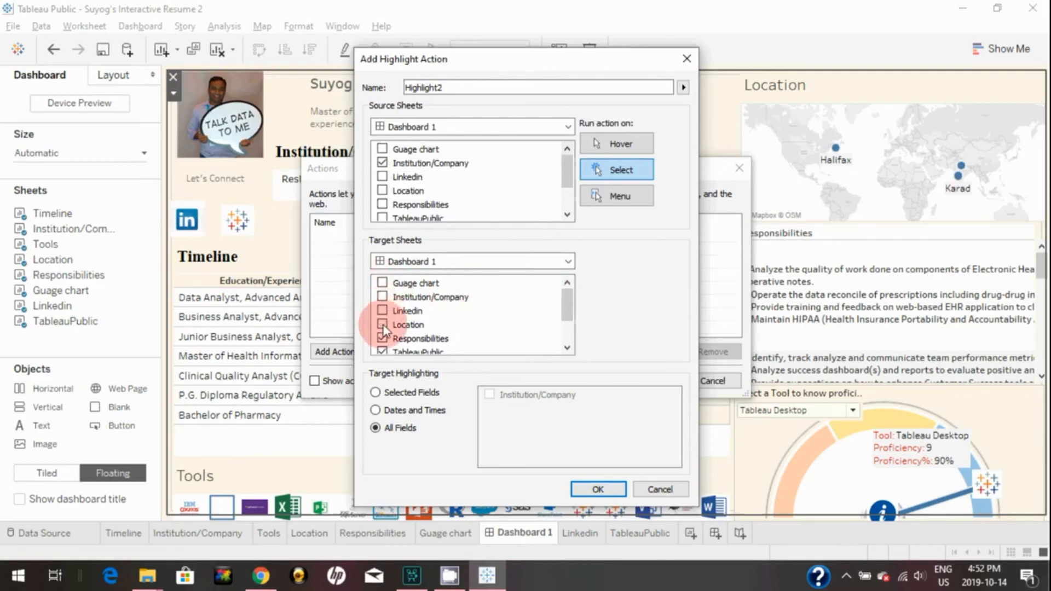
left_click(382, 338)
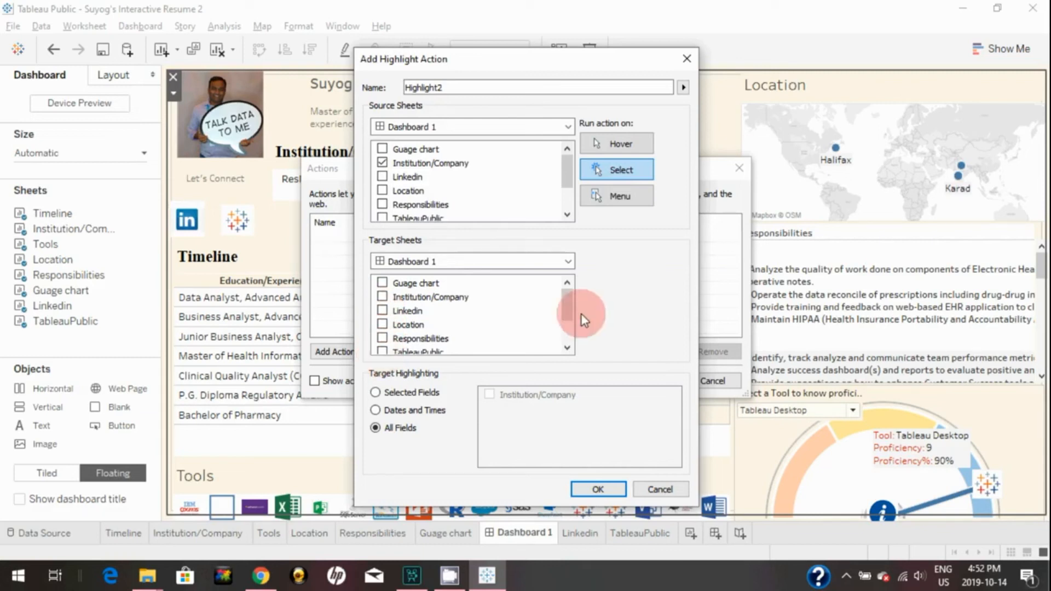
left_click_drag(571, 305, 570, 333)
left_click(382, 334)
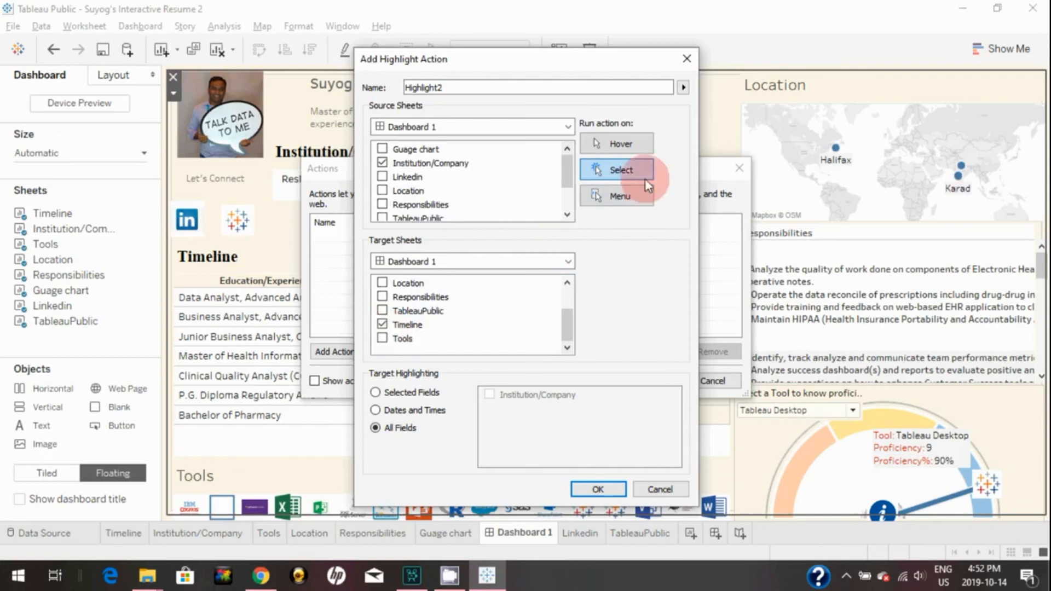
left_click(623, 172)
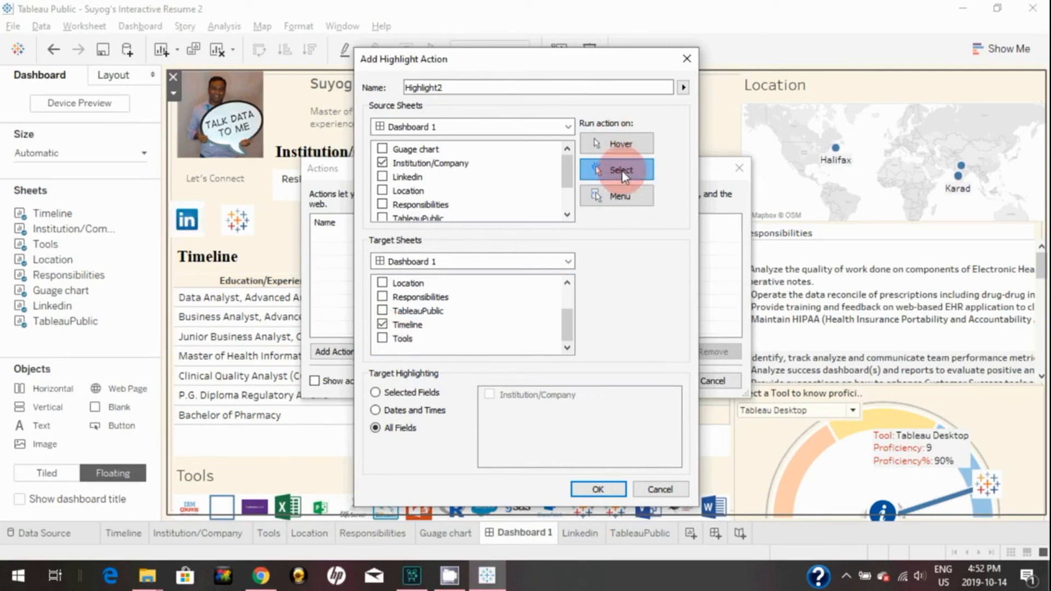
left_click(603, 490)
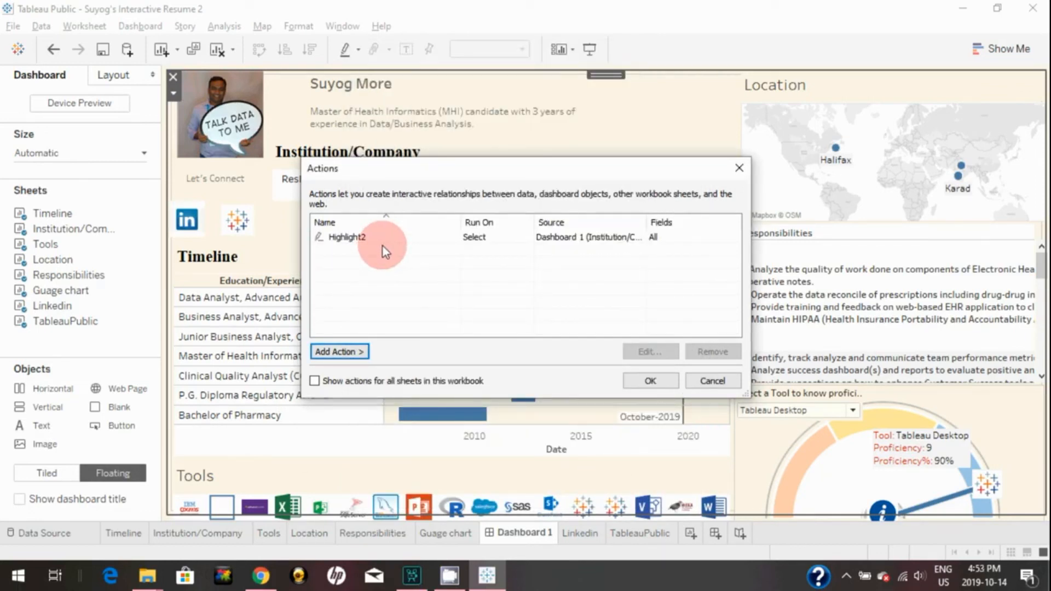
Close Actions and verify the ResMed logo highlights only its Timeline bars, then clear it.
left_click(659, 383)
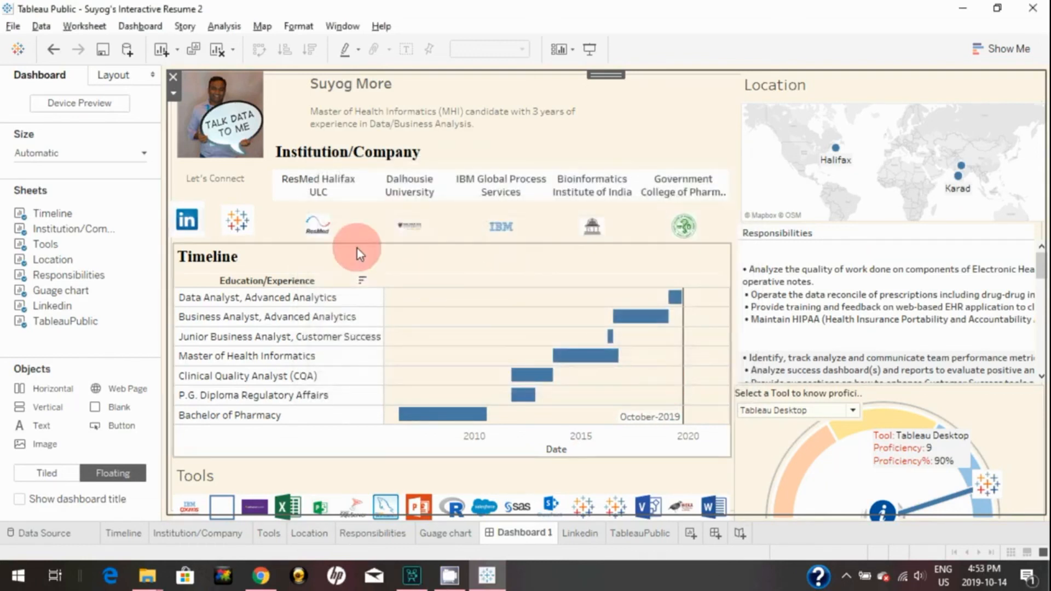
mouse_move(319, 230)
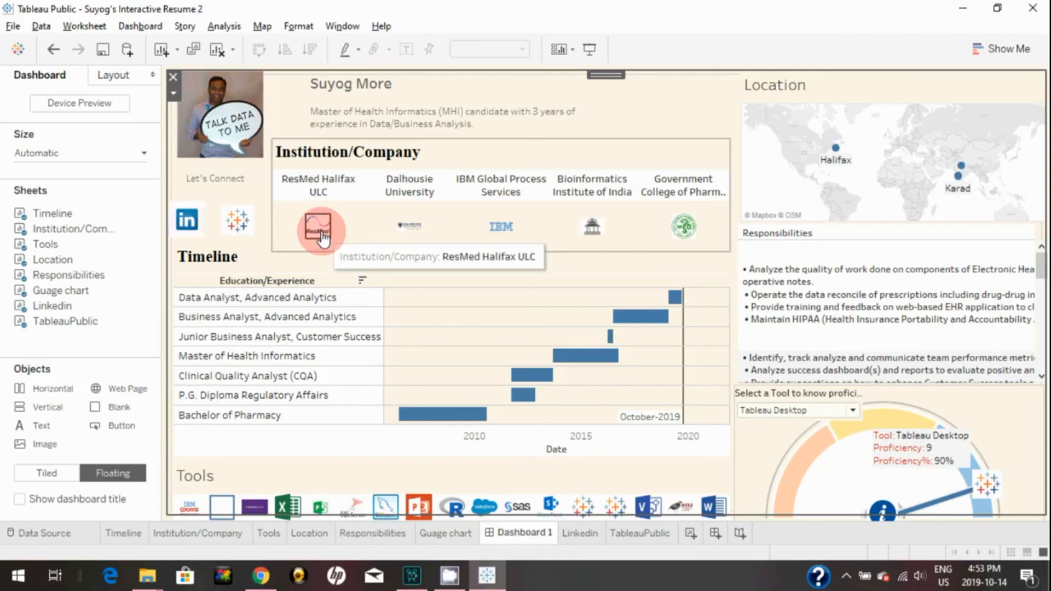
left_click(323, 237)
left_click(323, 236)
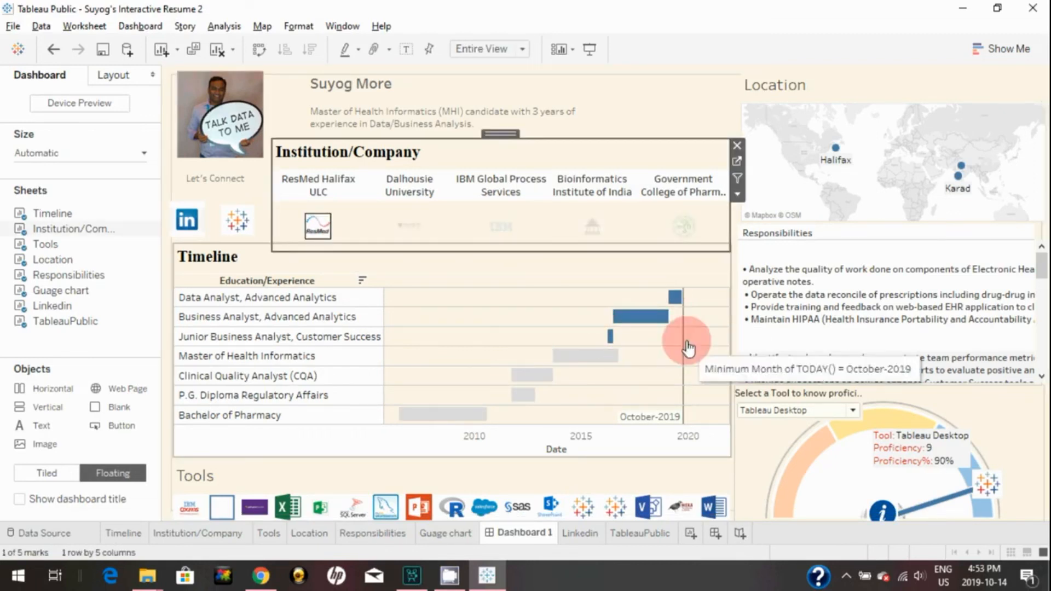
left_click(318, 236)
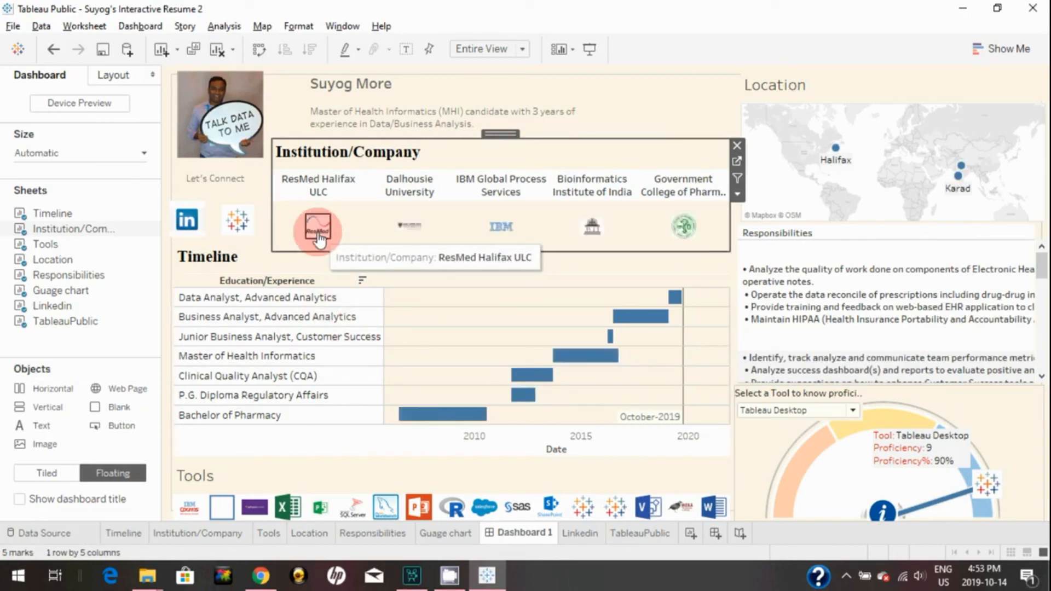
Start a new filter action sourced only from Institution/Company, running on Select.
left_click(184, 26)
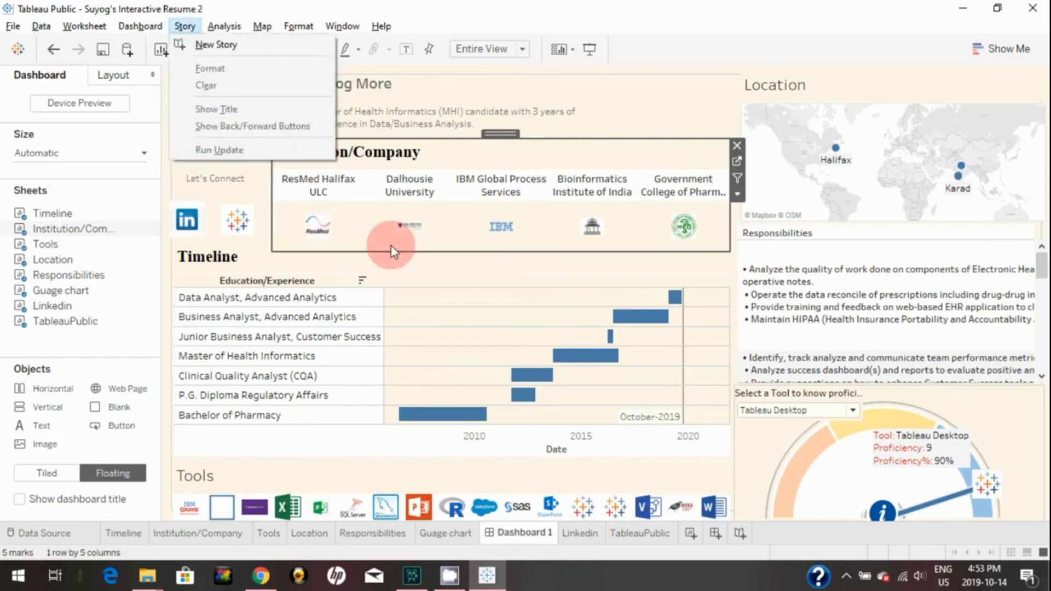
mouse_move(139, 25)
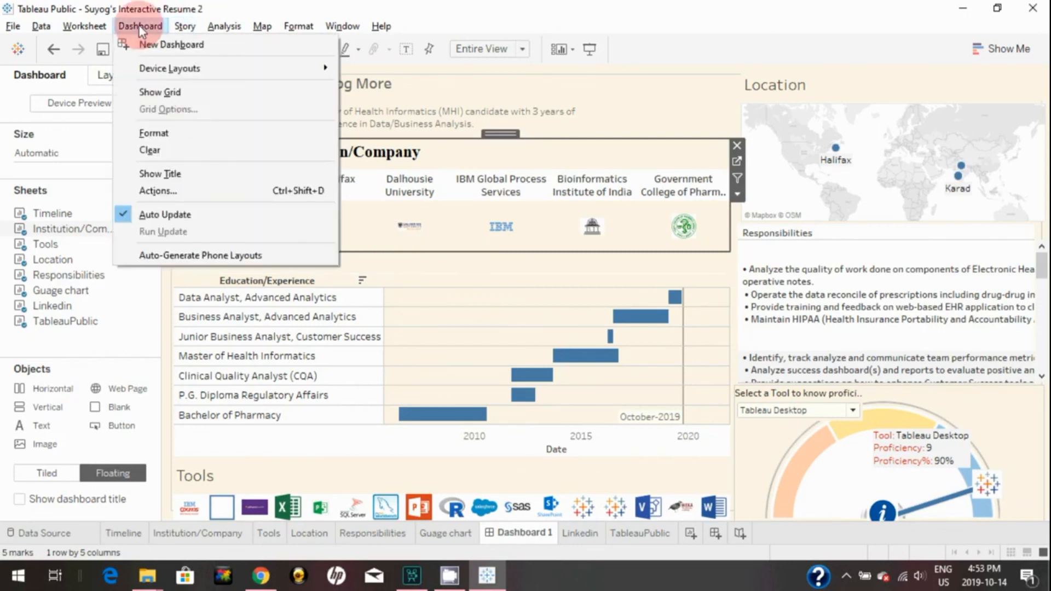
left_click(168, 191)
left_click(354, 349)
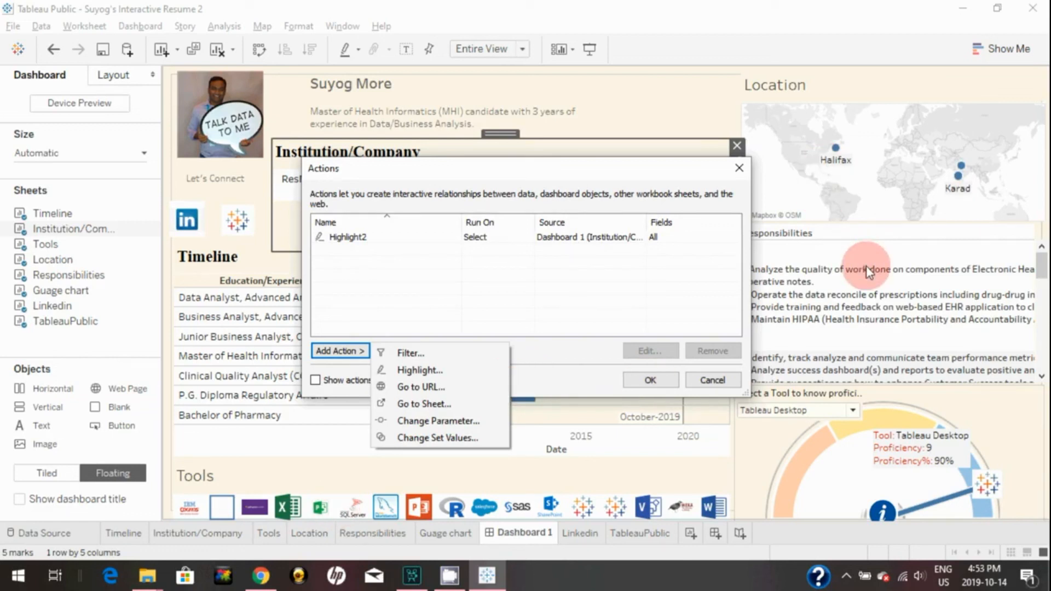
left_click(422, 353)
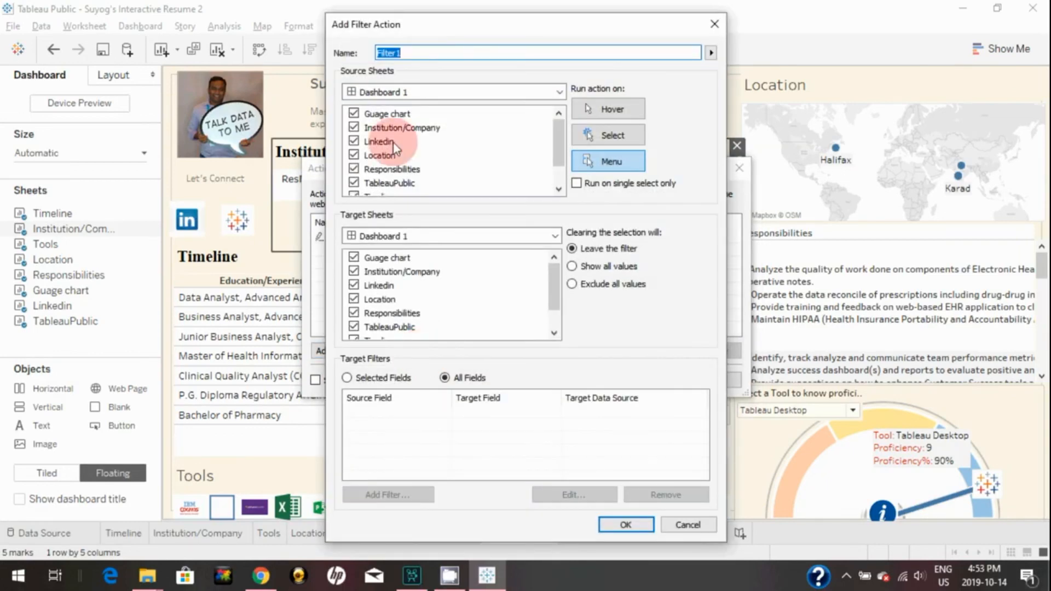
left_click(355, 115)
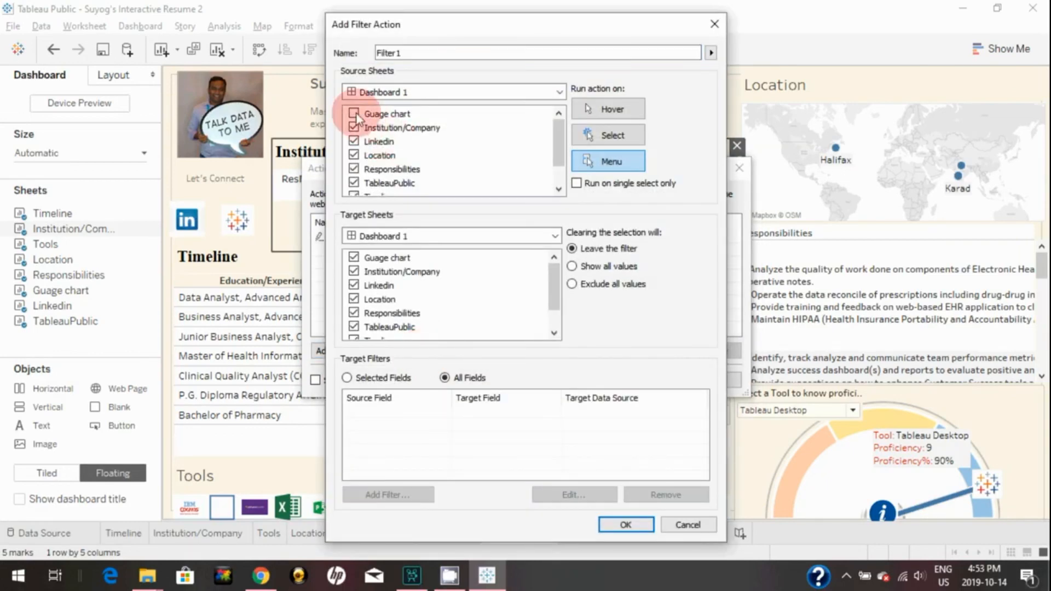
left_click(354, 142)
left_click(354, 156)
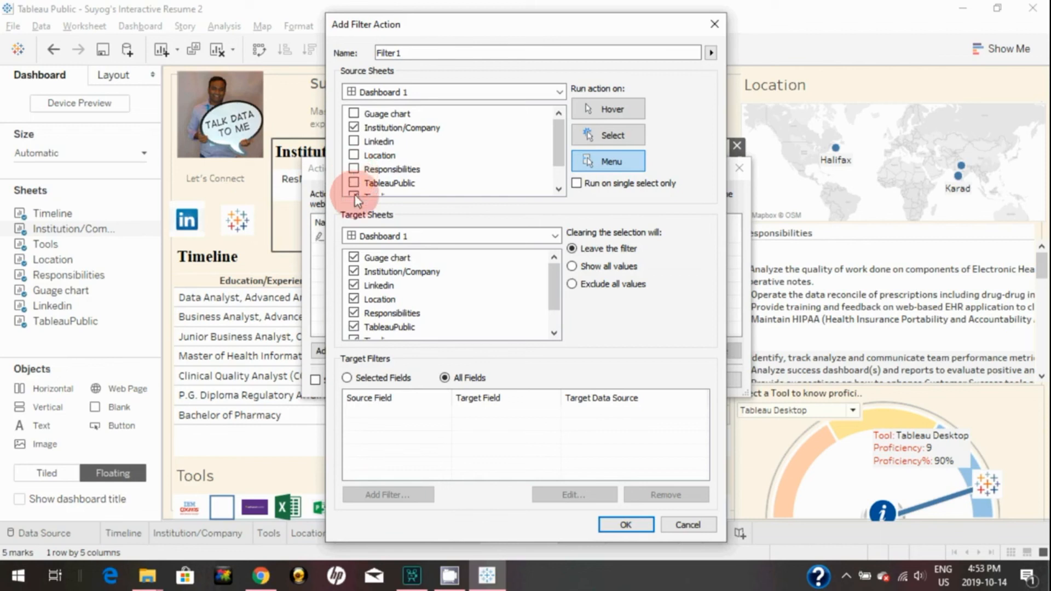
scroll(559, 141, "down", 1)
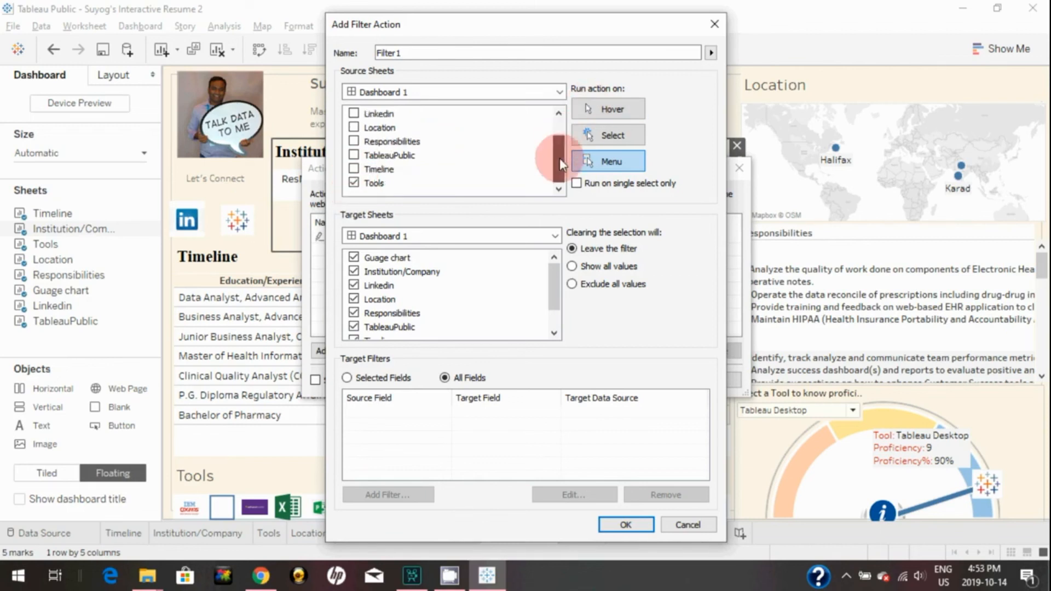
left_click(354, 183)
left_click(604, 137)
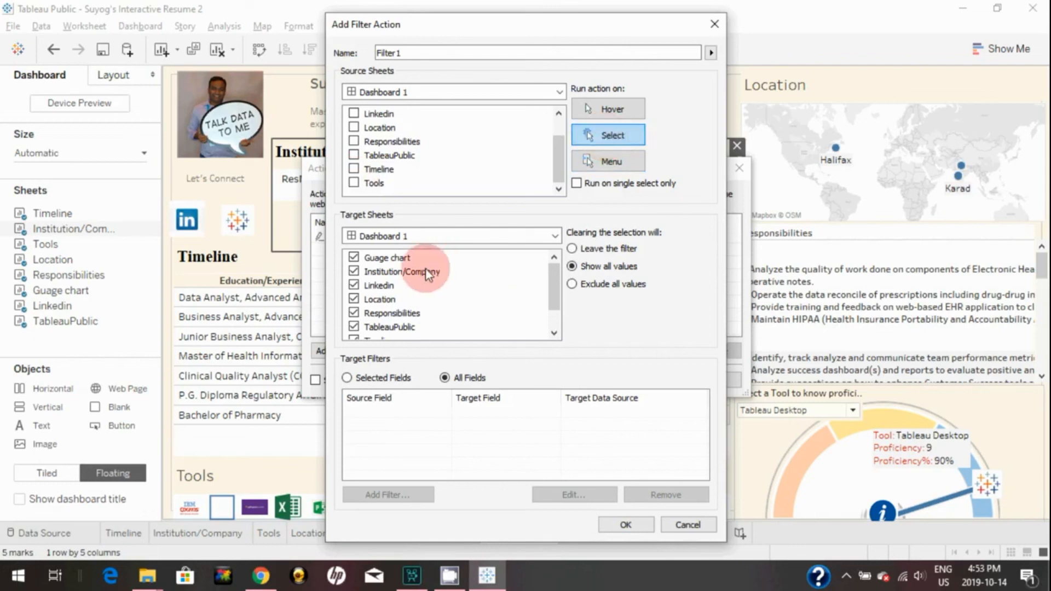
Target only the Tools sheet, showing all values when cleared, and save the action as Filter1.
left_click(354, 258)
left_click(354, 271)
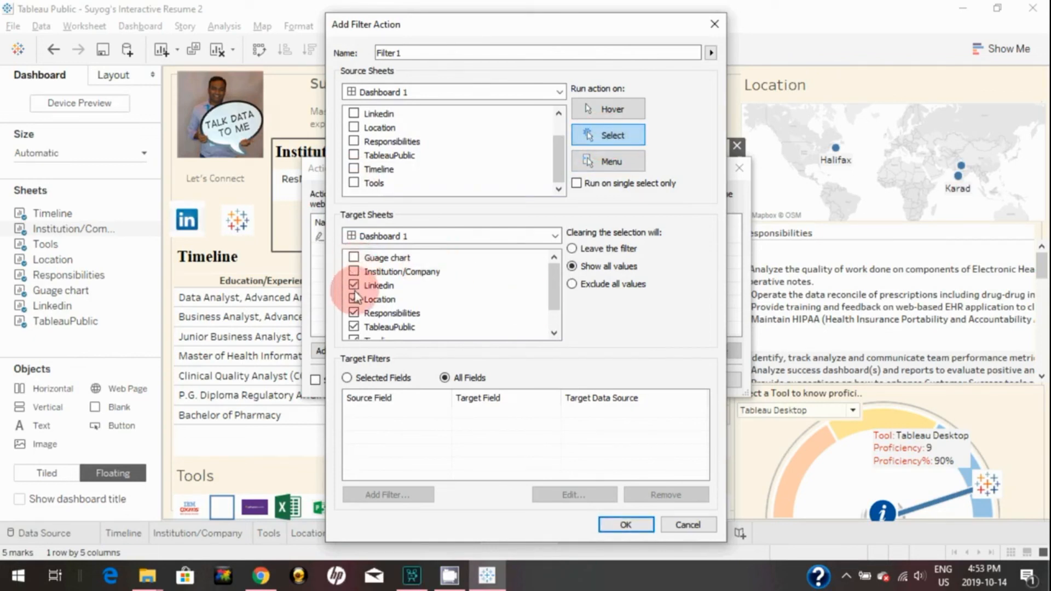
left_click(354, 286)
left_click(354, 299)
left_click(354, 313)
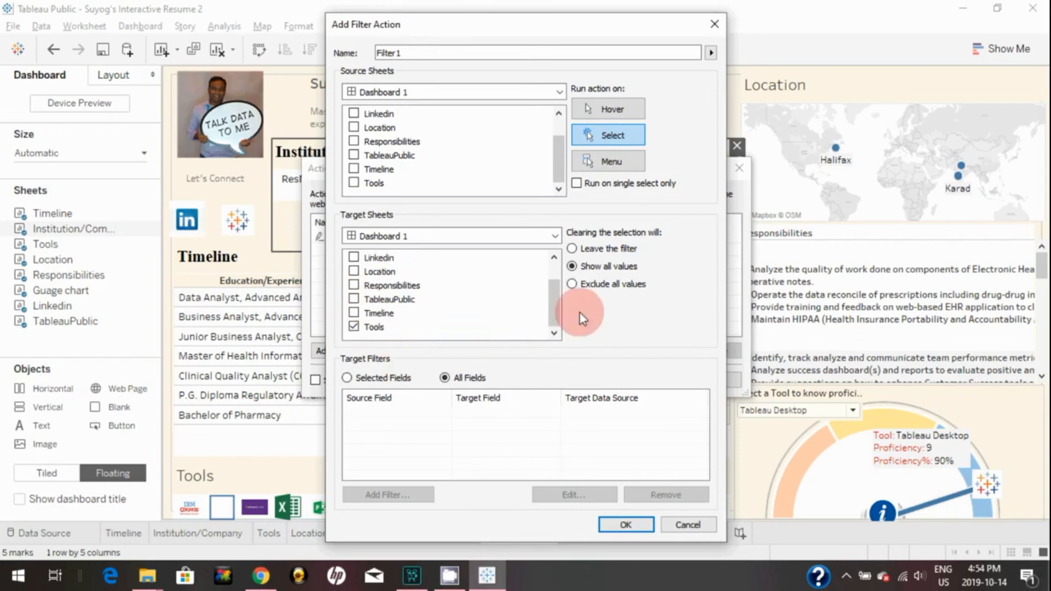
left_click_drag(553, 290, 557, 341)
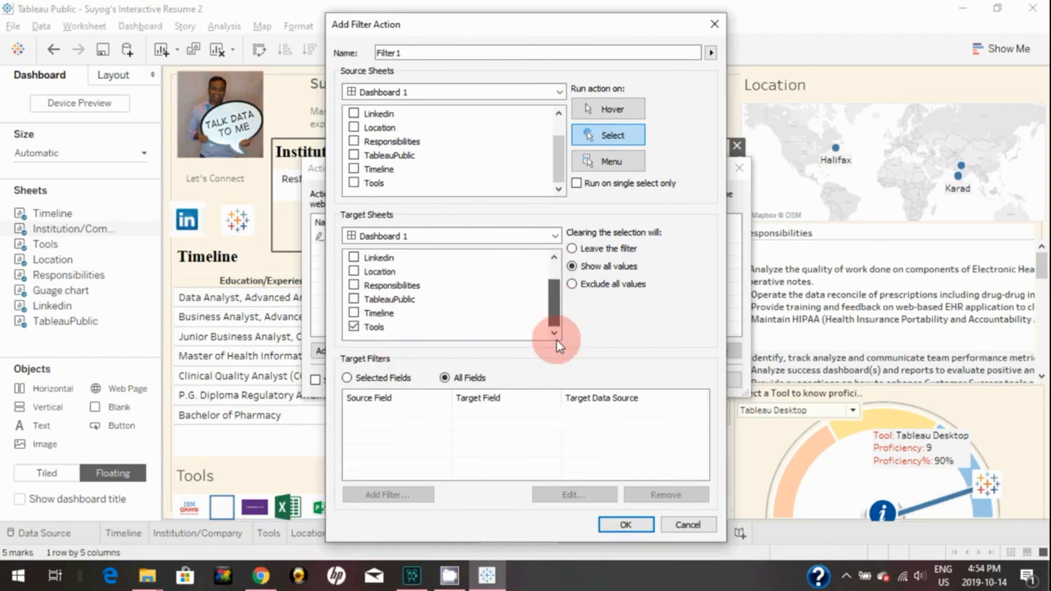
left_click(626, 525)
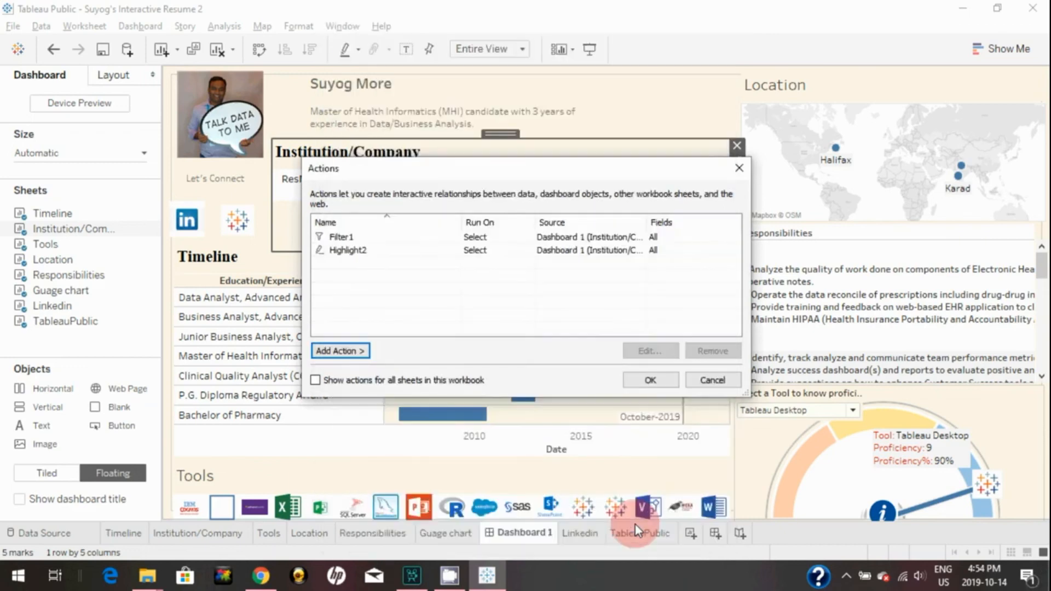
Create a second filter action from Institution/Company that runs on Select.
left_click(358, 352)
left_click(399, 351)
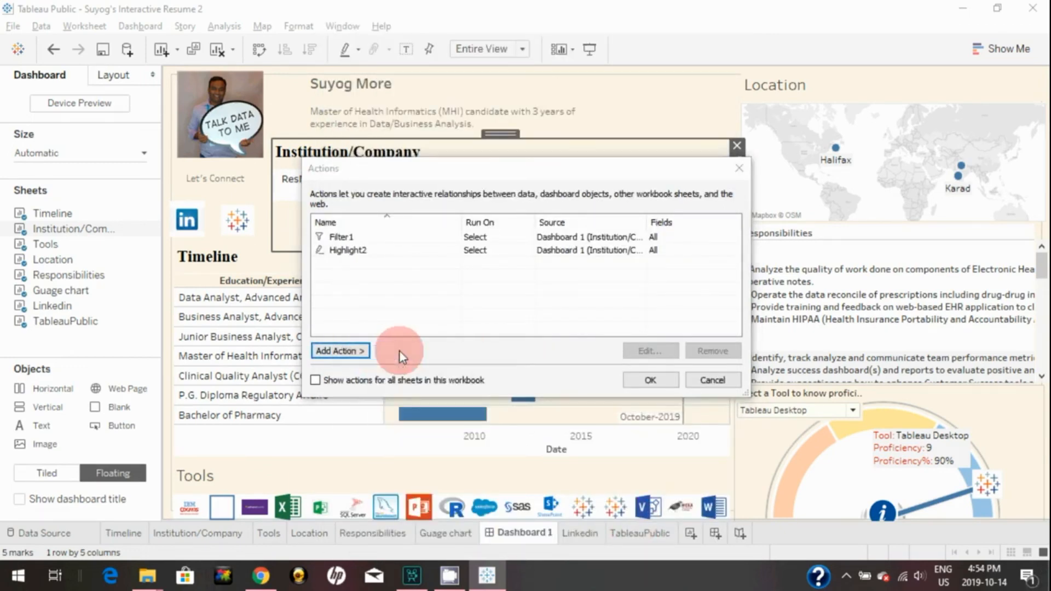
left_click(354, 114)
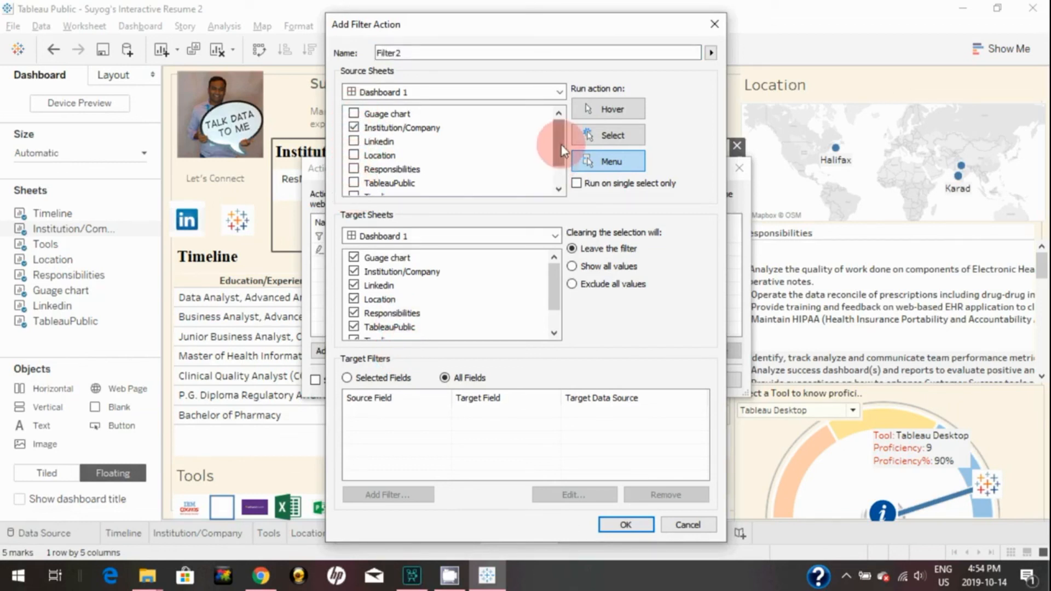
scroll(560, 143, "down", 1)
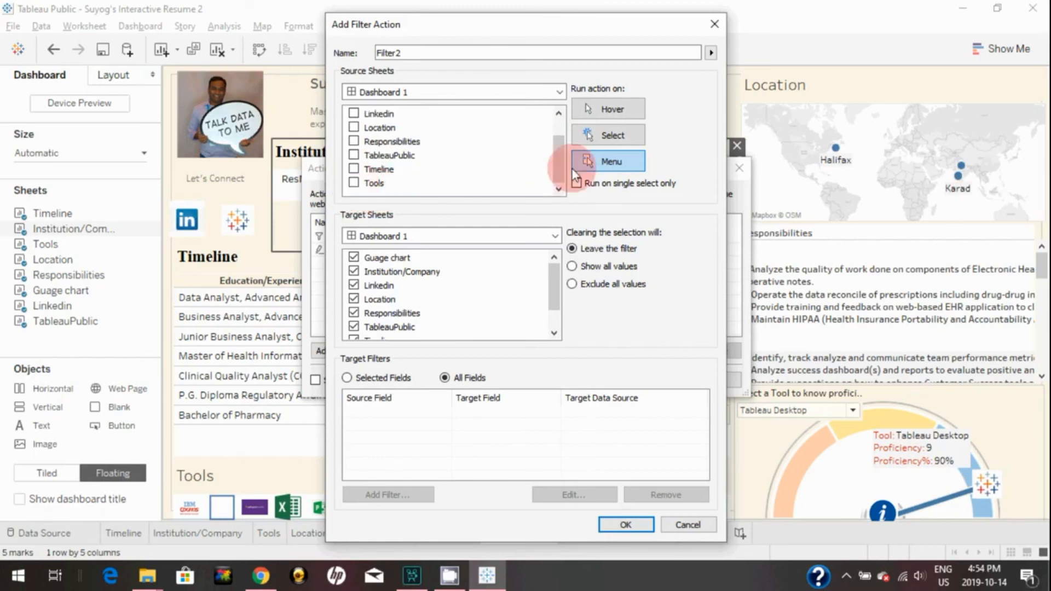
left_click(635, 134)
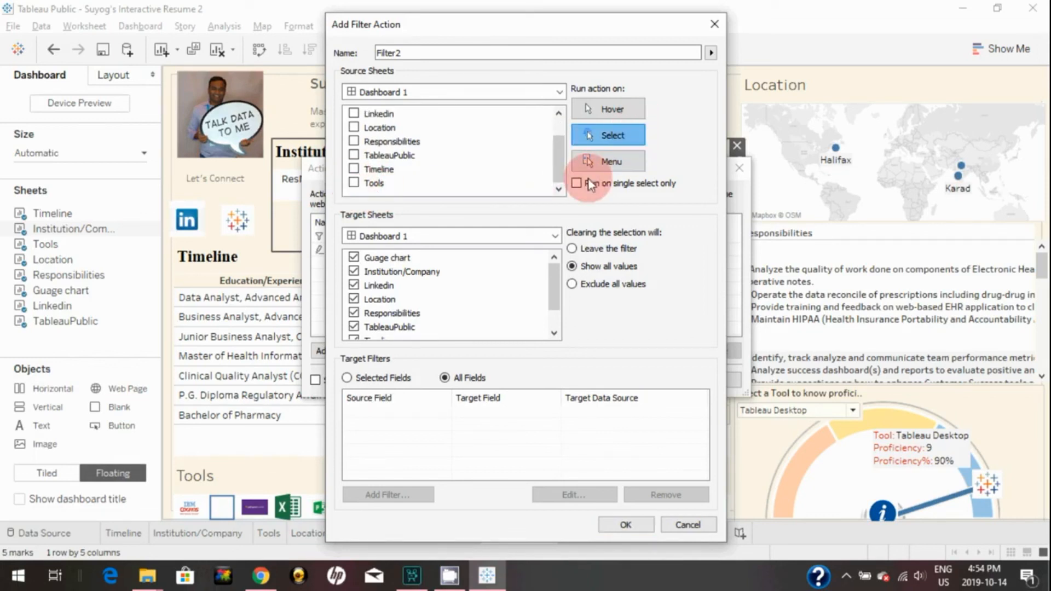
Limit its target to the Location map with all values shown when cleared, and save it as Filter2.
left_click(354, 257)
left_click(354, 272)
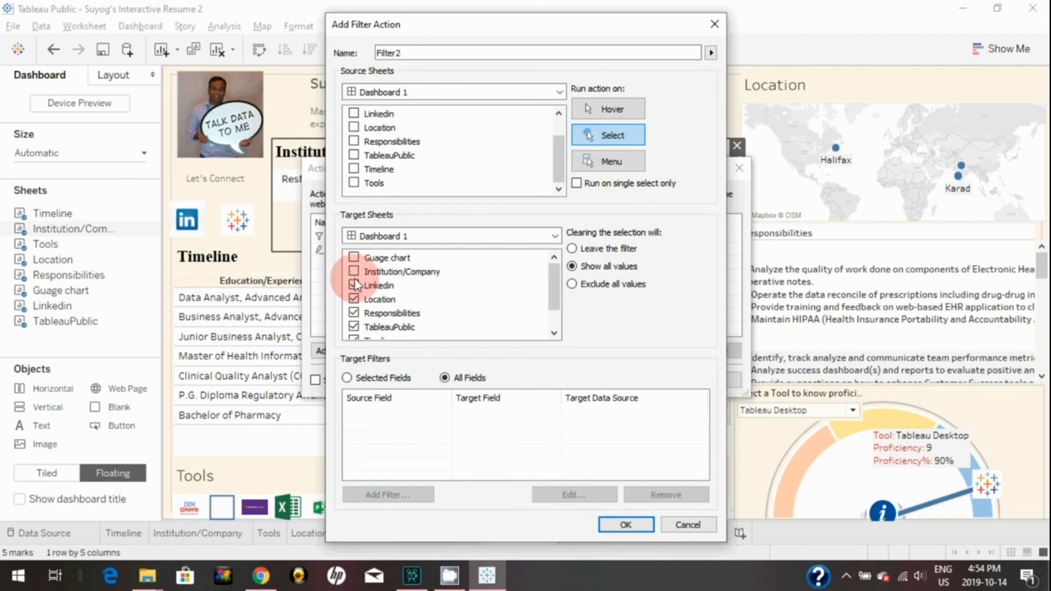
left_click(354, 285)
left_click(353, 327)
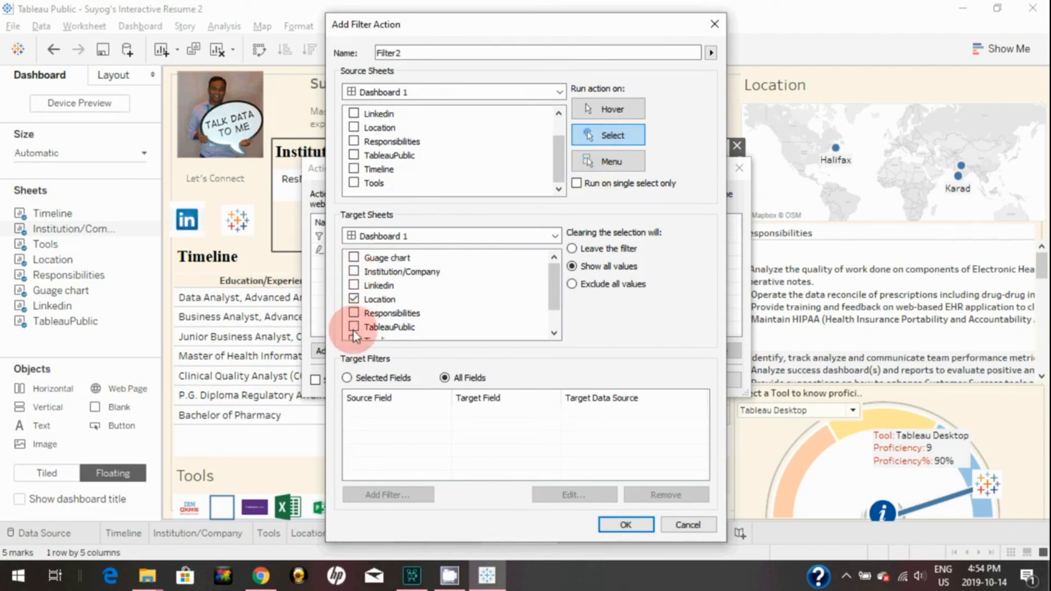
left_click_drag(552, 293, 558, 323)
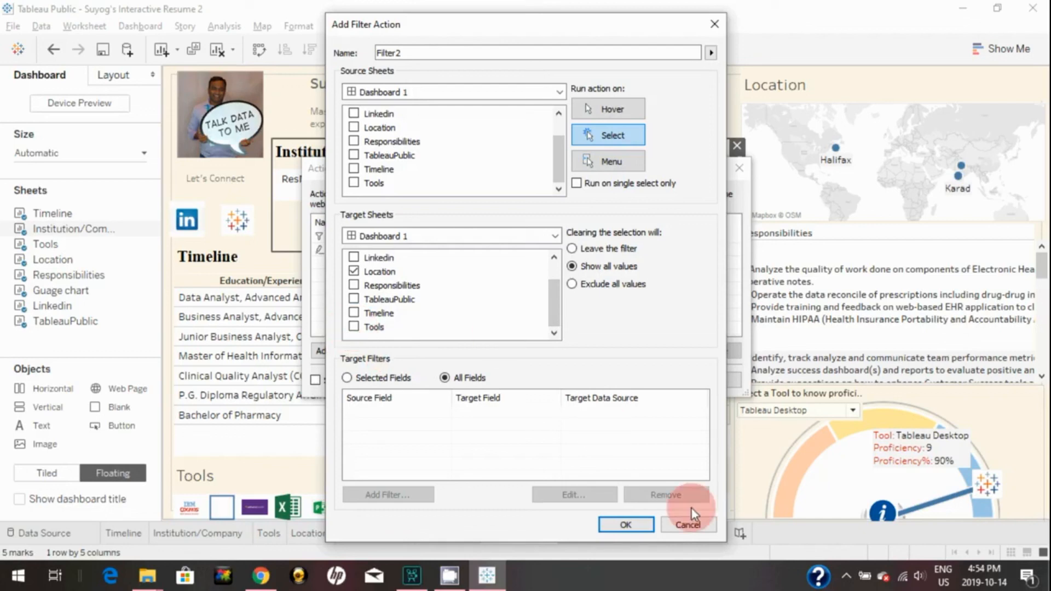
left_click(626, 525)
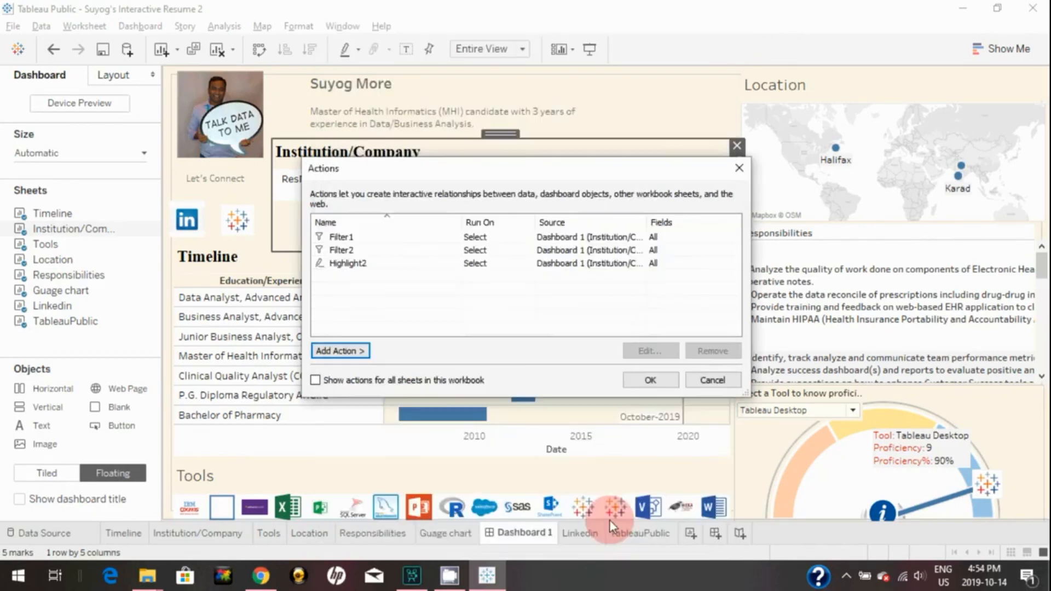
left_click(343, 353)
Create a third filter action from Institution/Company, run on Select, showing all values when cleared.
left_click(419, 353)
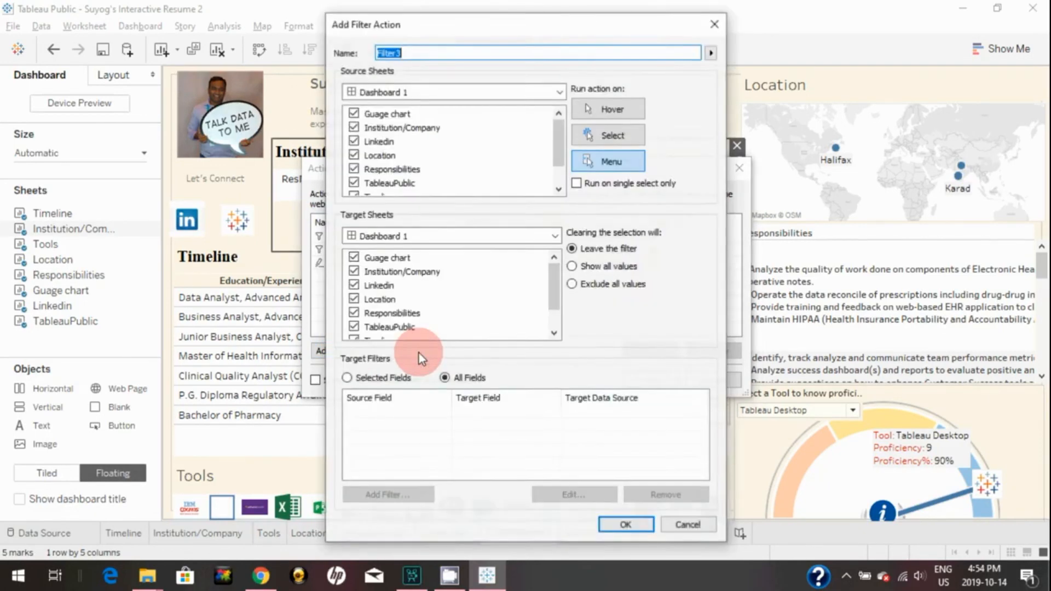
left_click(355, 115)
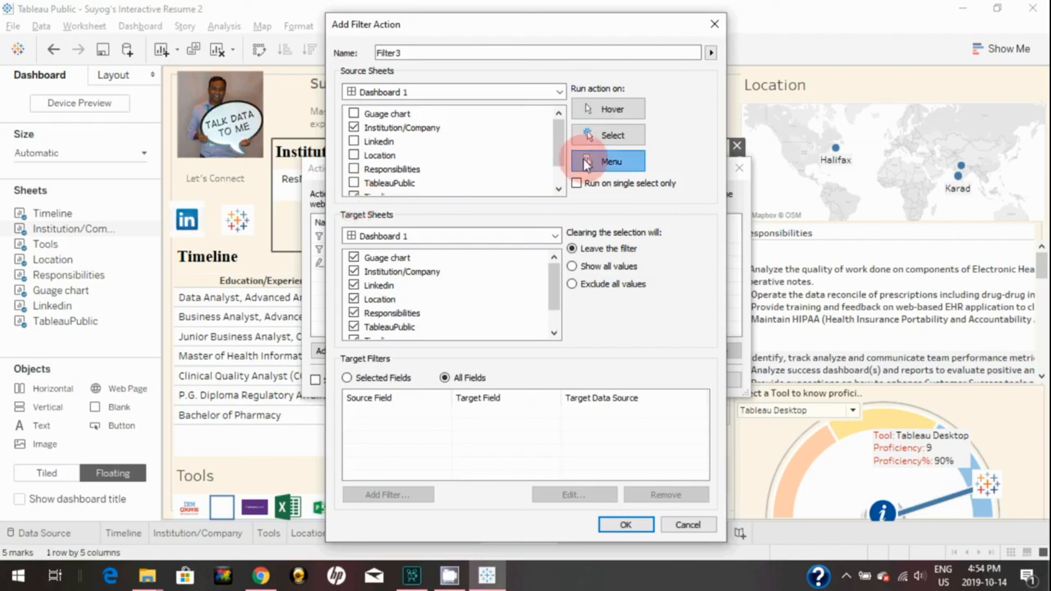
scroll(559, 143, "down", 1)
left_click(380, 183)
left_click(354, 170)
left_click(642, 138)
left_click(571, 266)
Target only Responsibilities, save it as Filter3, and close the Actions list.
left_click(355, 258)
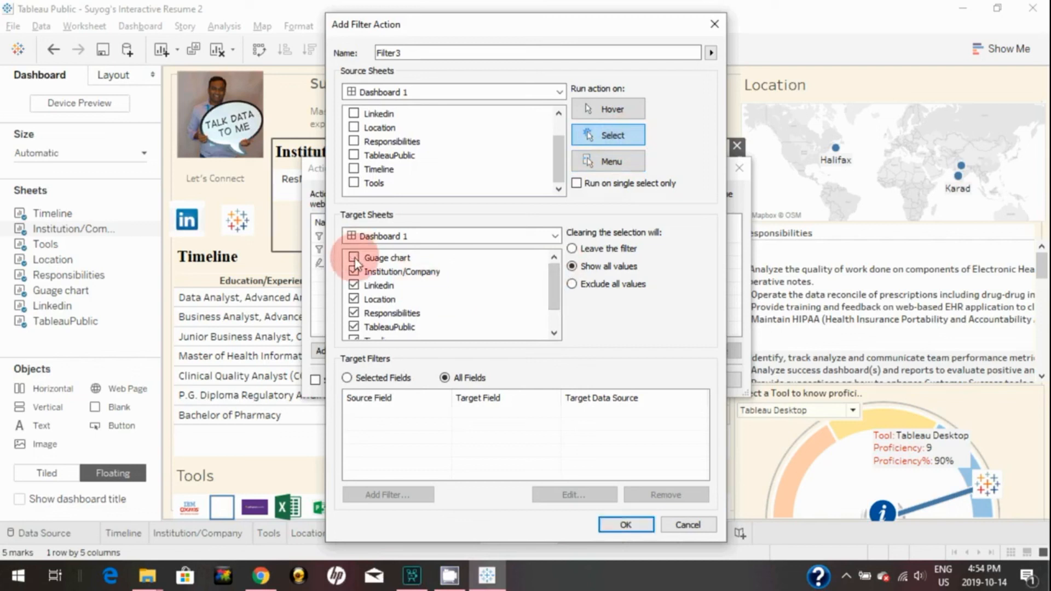
left_click(355, 272)
left_click(354, 285)
left_click(354, 299)
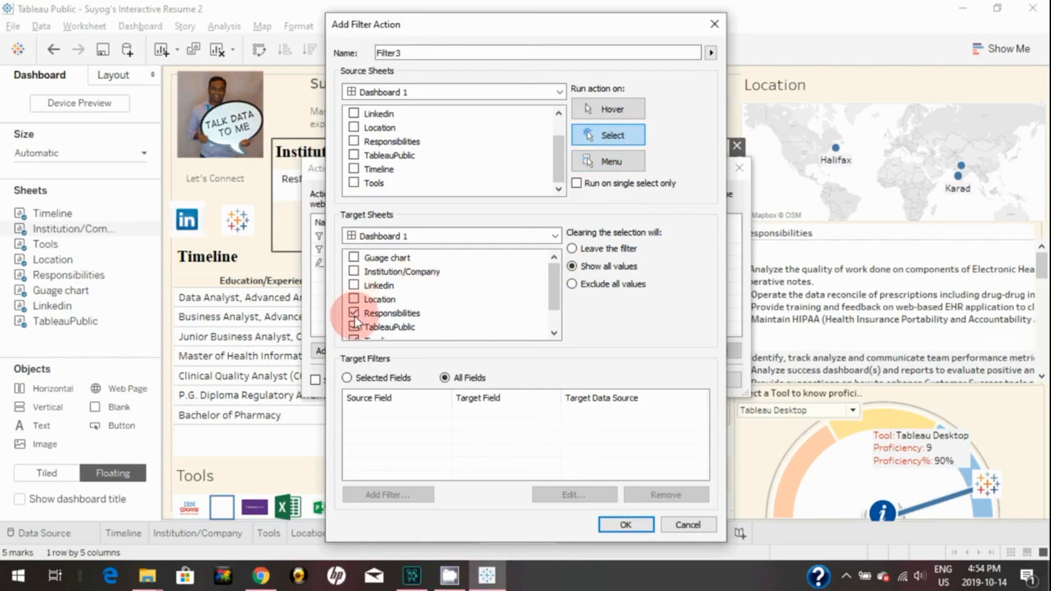
left_click_drag(554, 304, 553, 339)
left_click(354, 327)
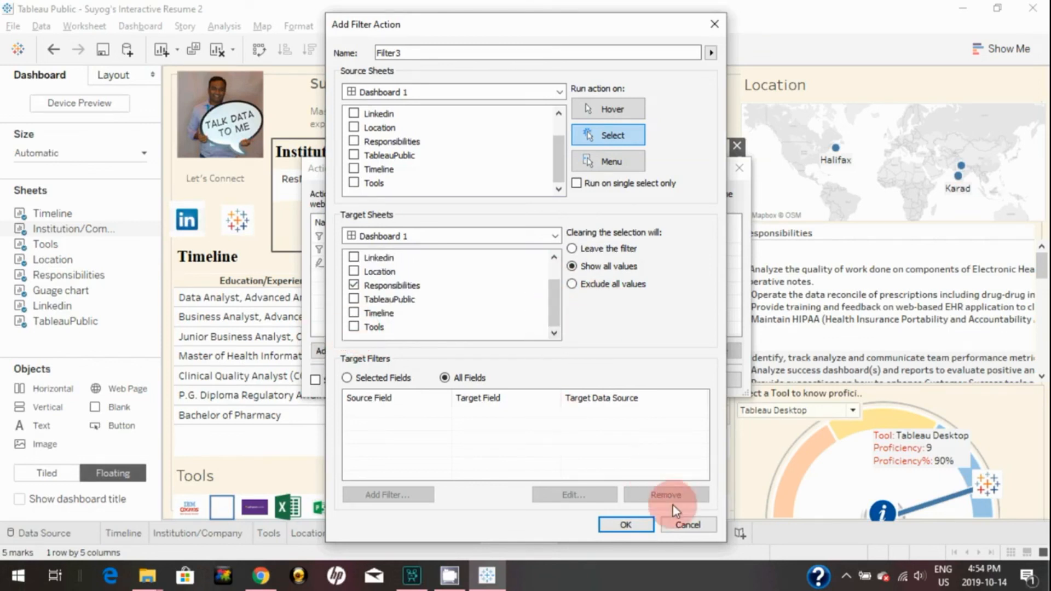
left_click(640, 523)
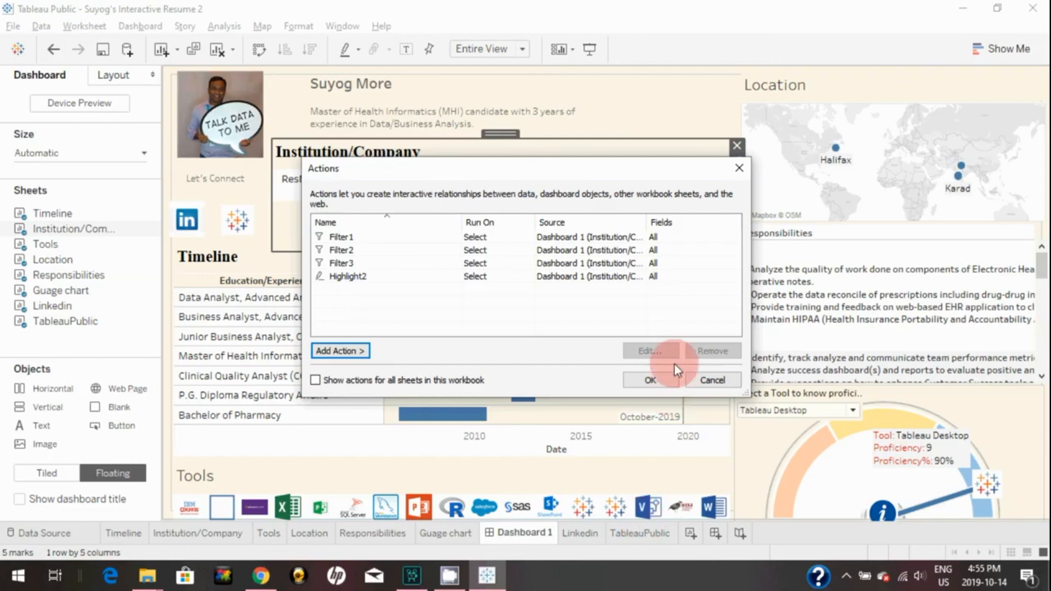
left_click(662, 378)
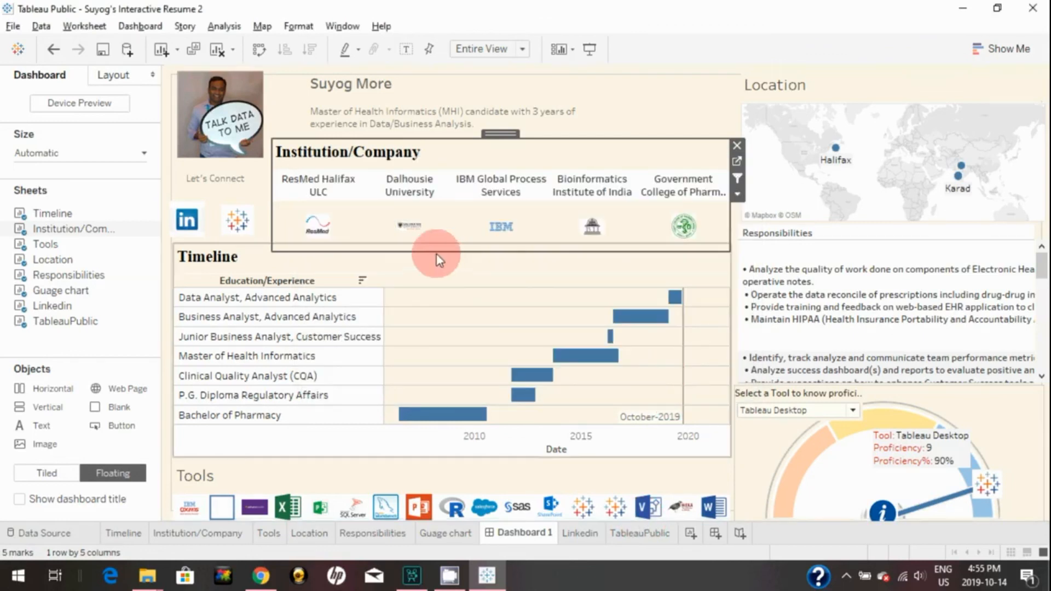
Test the filters: select ResMed Halifax ULC, clear it, then select IBM Global Process Services.
left_click(331, 230)
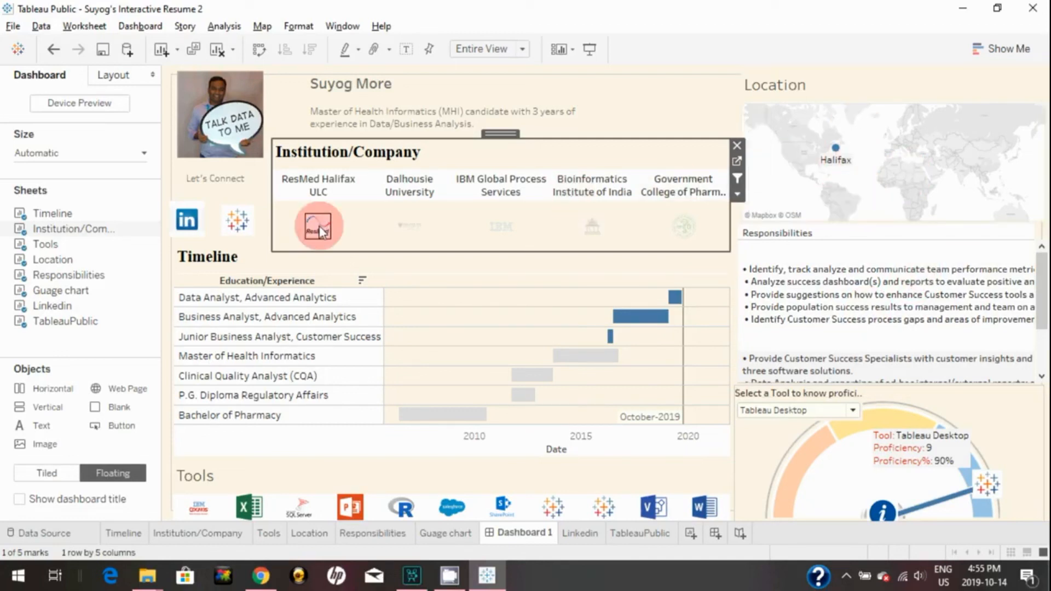
mouse_move(304, 234)
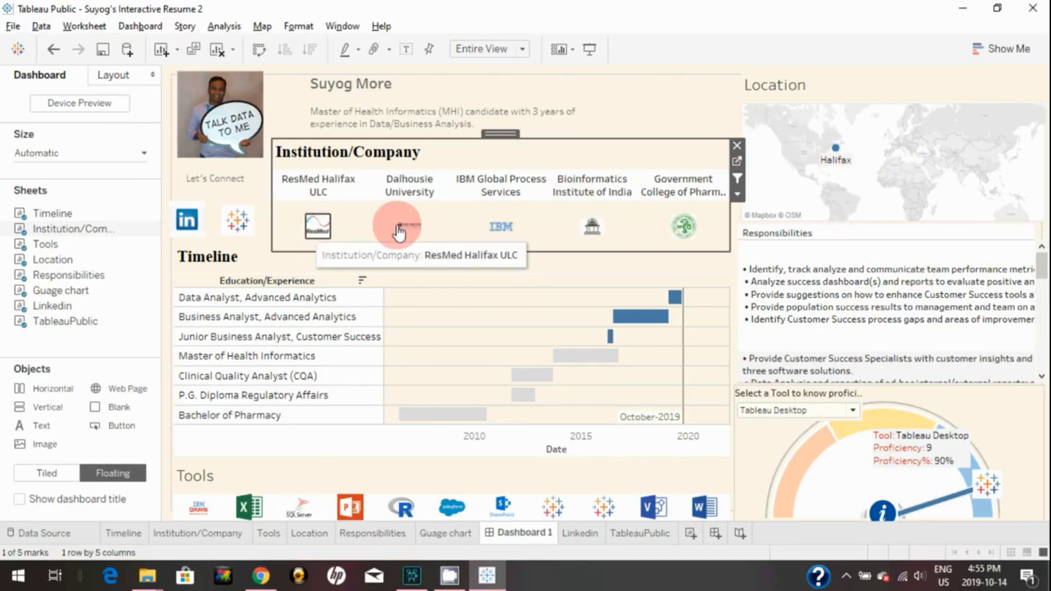
left_click(436, 225)
mouse_move(499, 229)
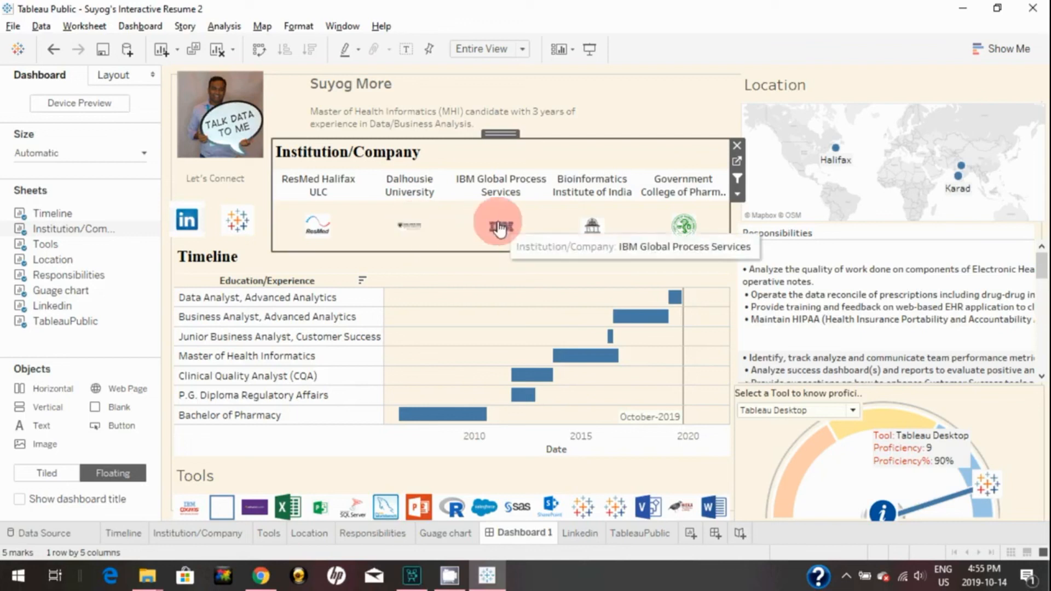
left_click(500, 228)
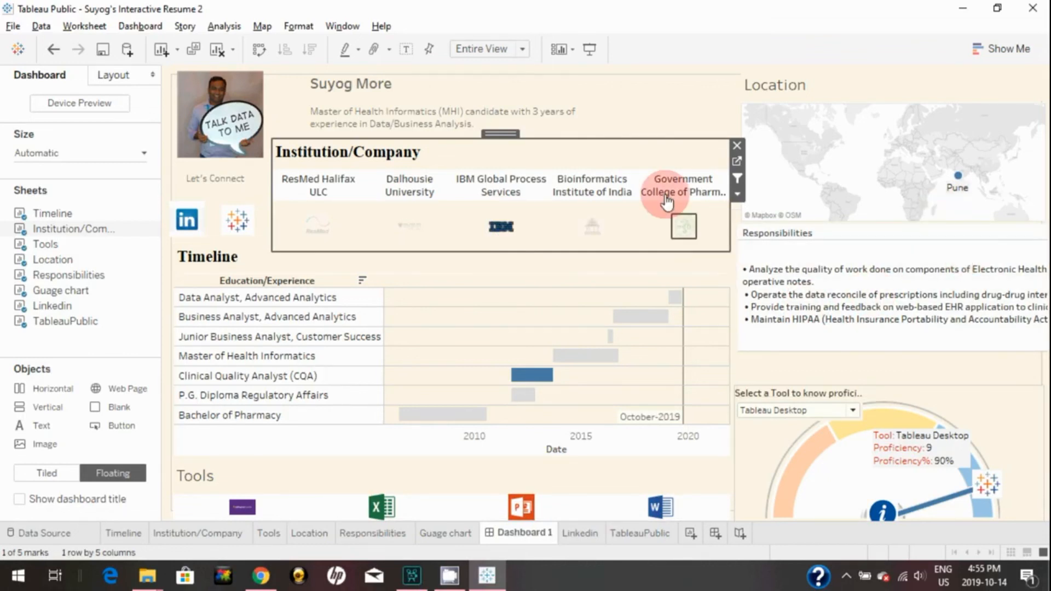
Select the LinkedIn icon sheet inside its dashboard container.
left_click(648, 99)
left_click(186, 219)
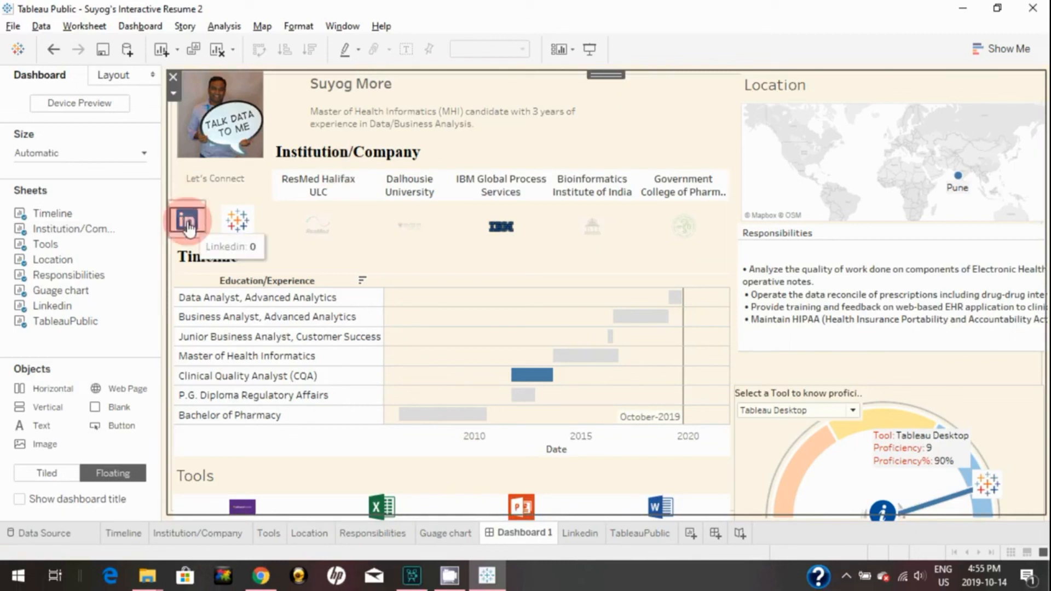
left_click(140, 26)
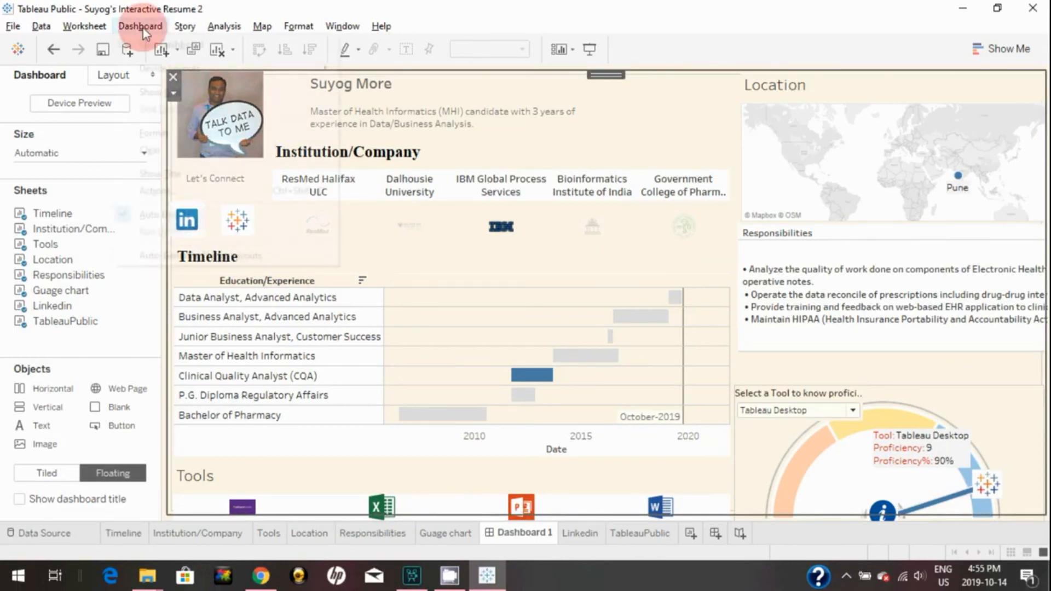
Add a Go to URL action with only the Linkedin sheet as its source.
left_click(166, 190)
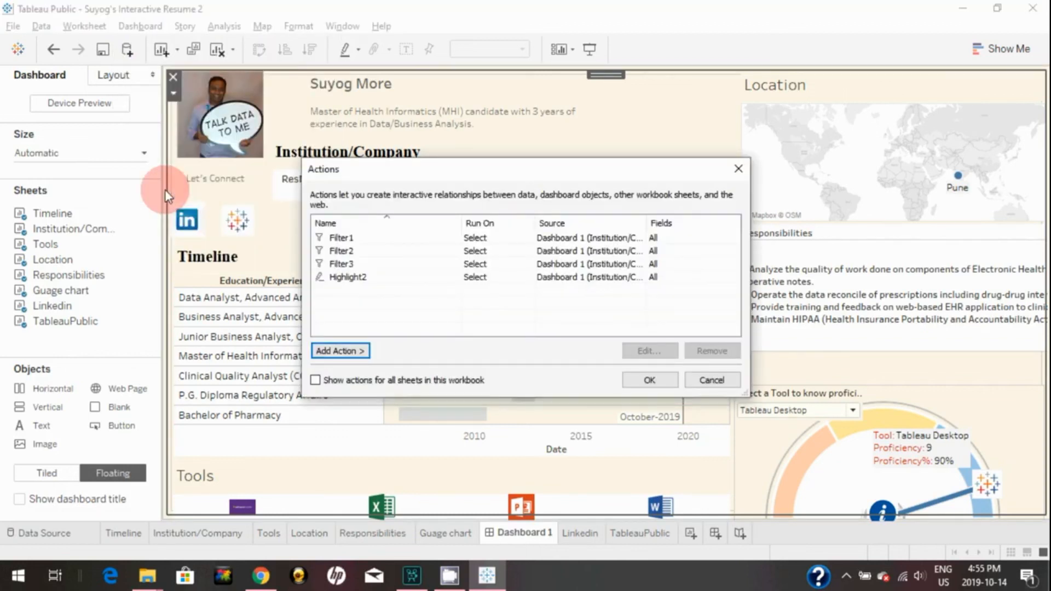
left_click(350, 353)
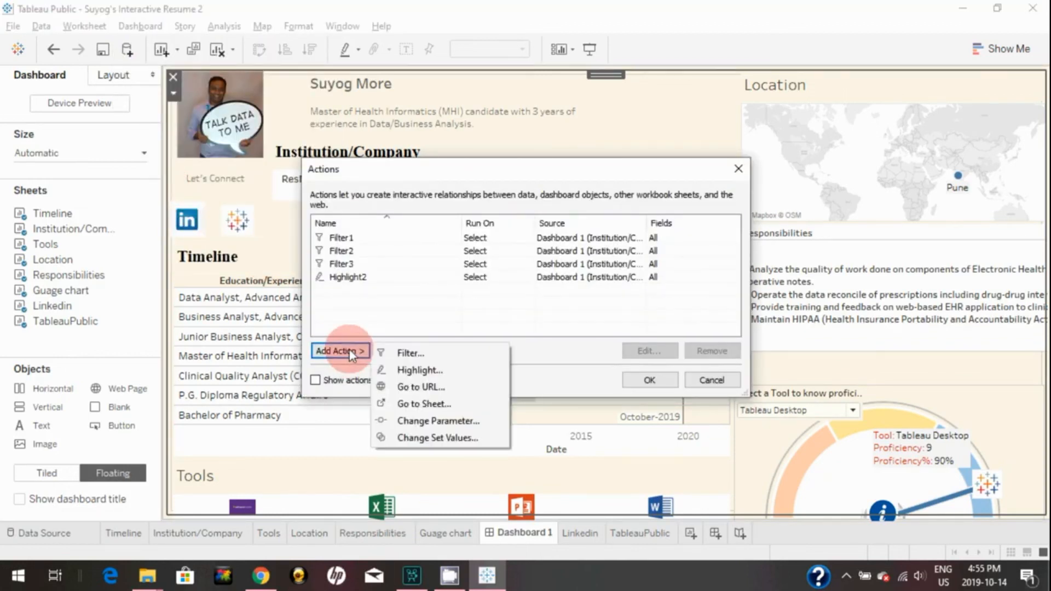
left_click(426, 391)
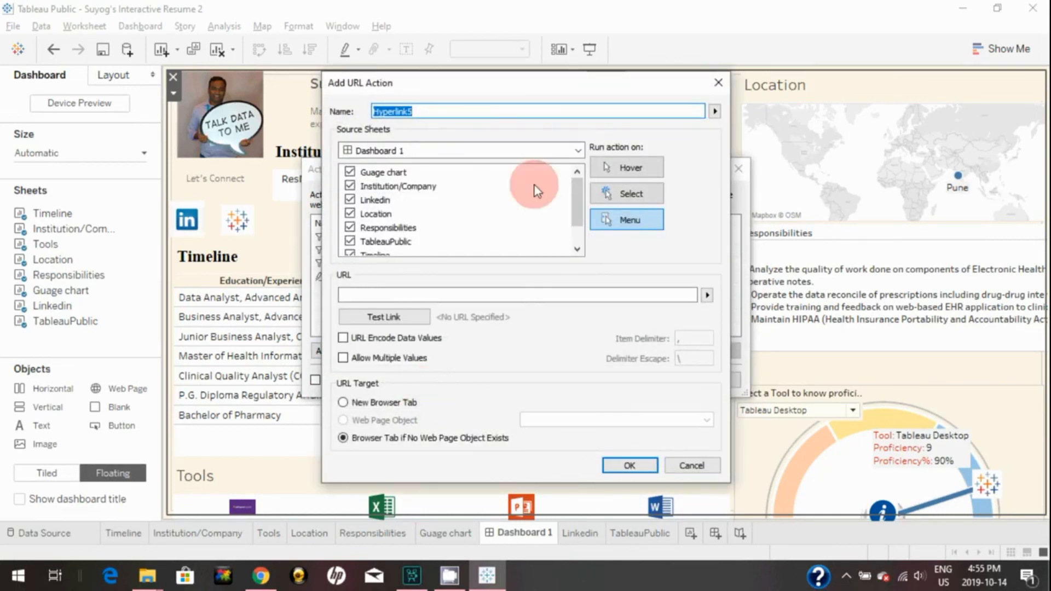
left_click(350, 173)
left_click(351, 186)
left_click(351, 214)
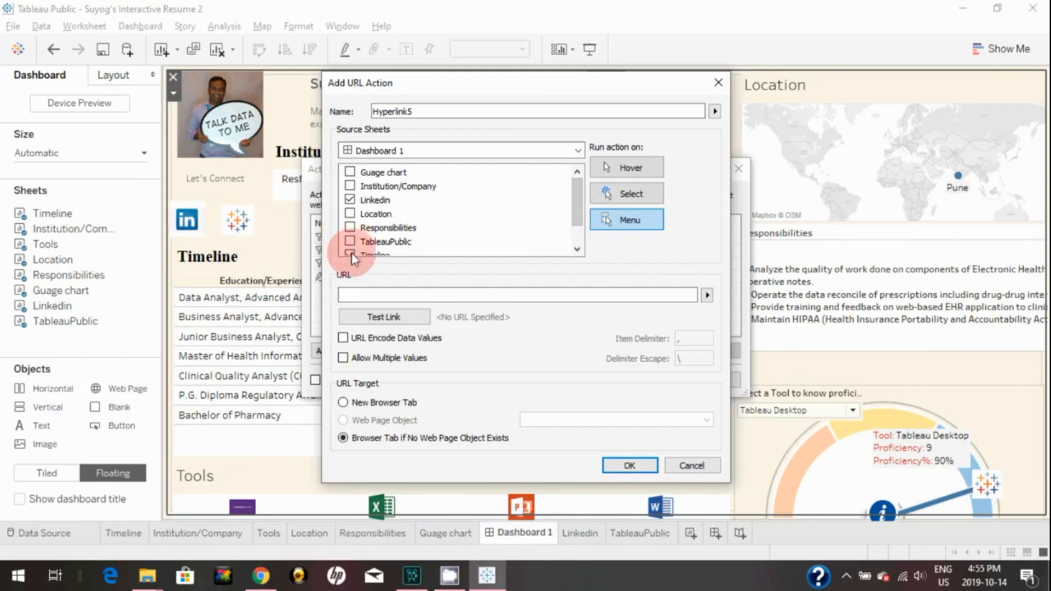
left_click_drag(584, 199, 399, 254)
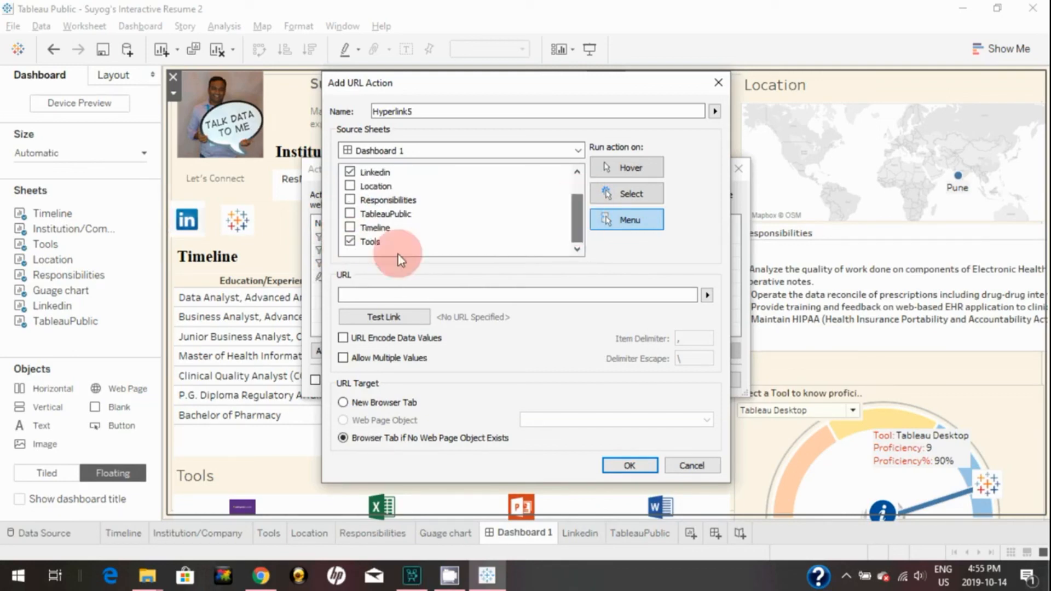
left_click(350, 242)
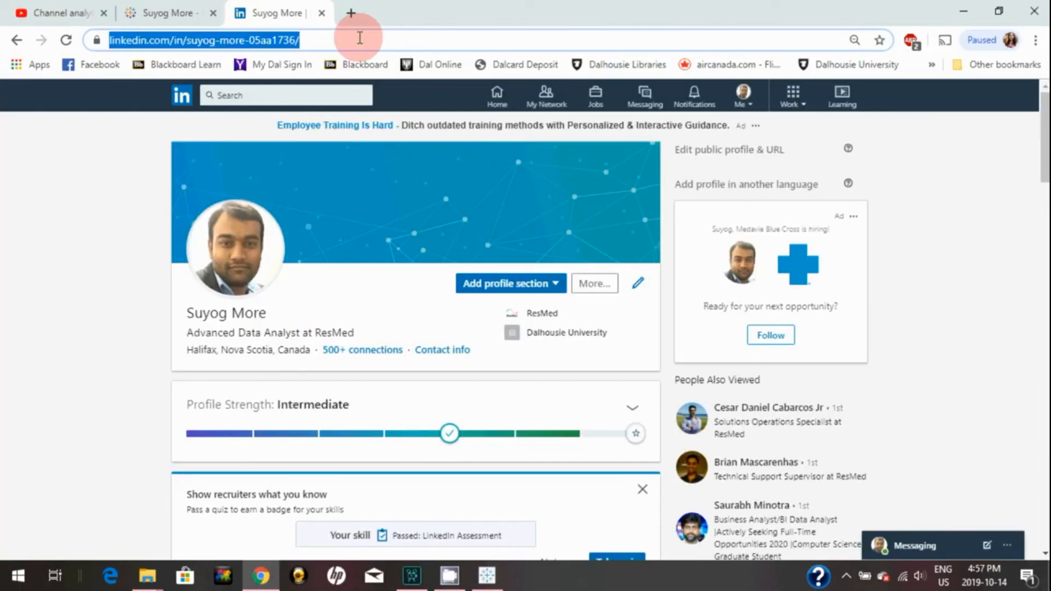
Paste the LinkedIn profile URL into the action and save it as Hyperlink5.
key("alt+Tab")
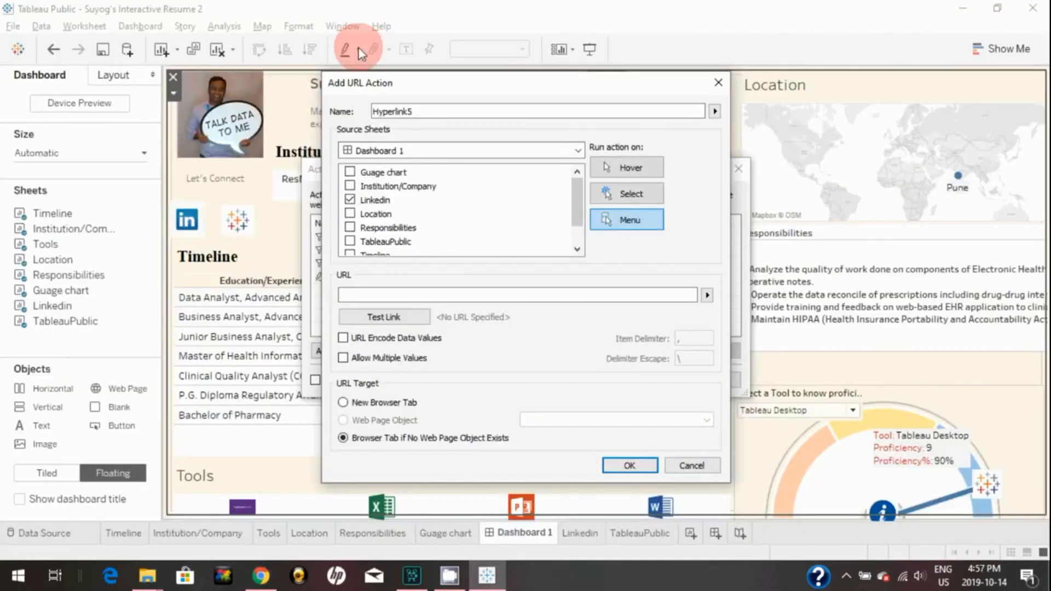
left_click(373, 294)
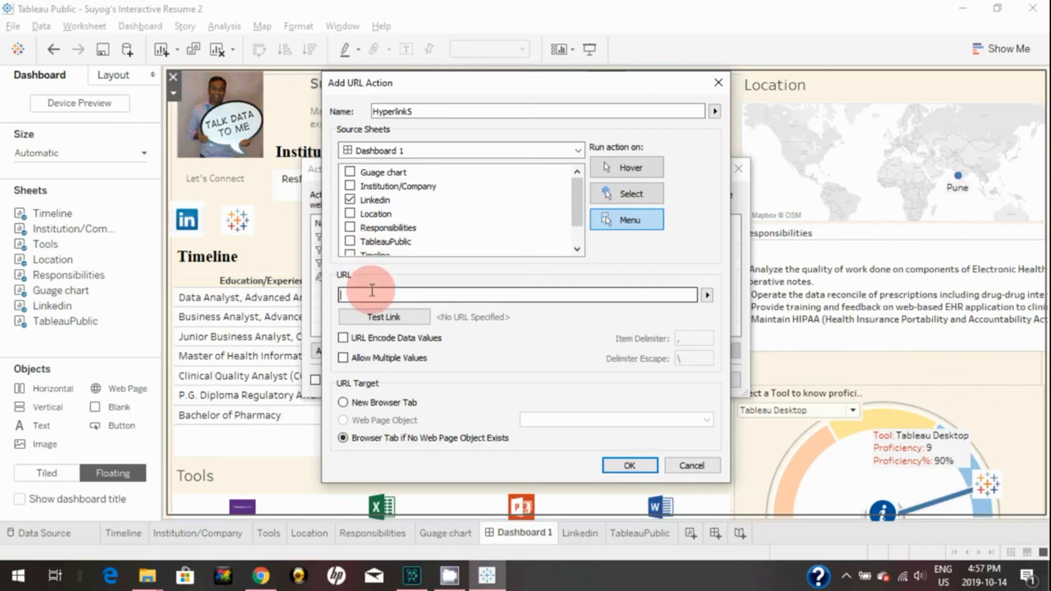
type("https://www.linkedin.com/in/suyog-more-05aa1736/")
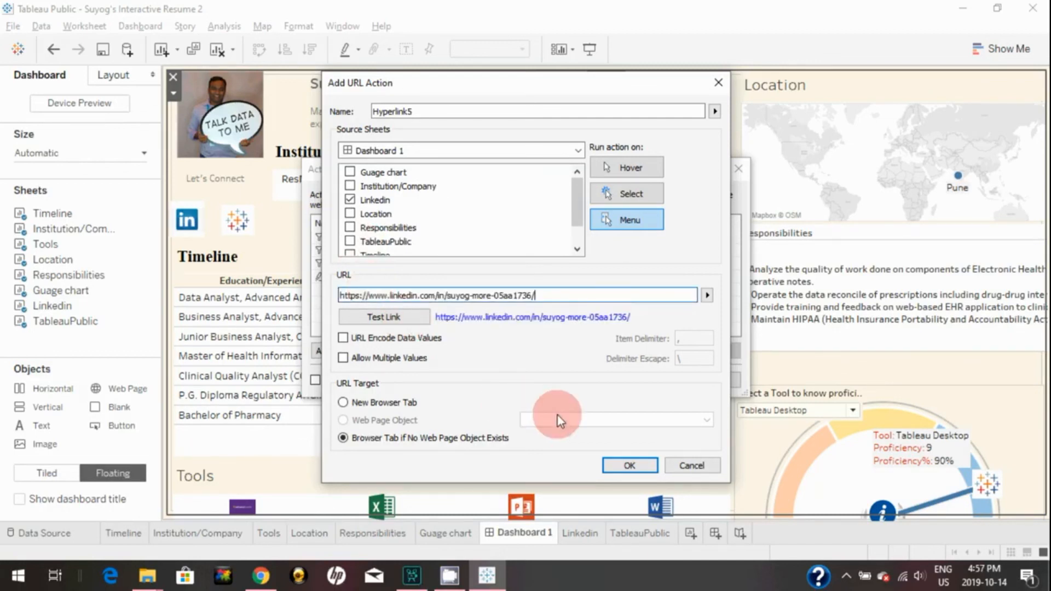
left_click(612, 465)
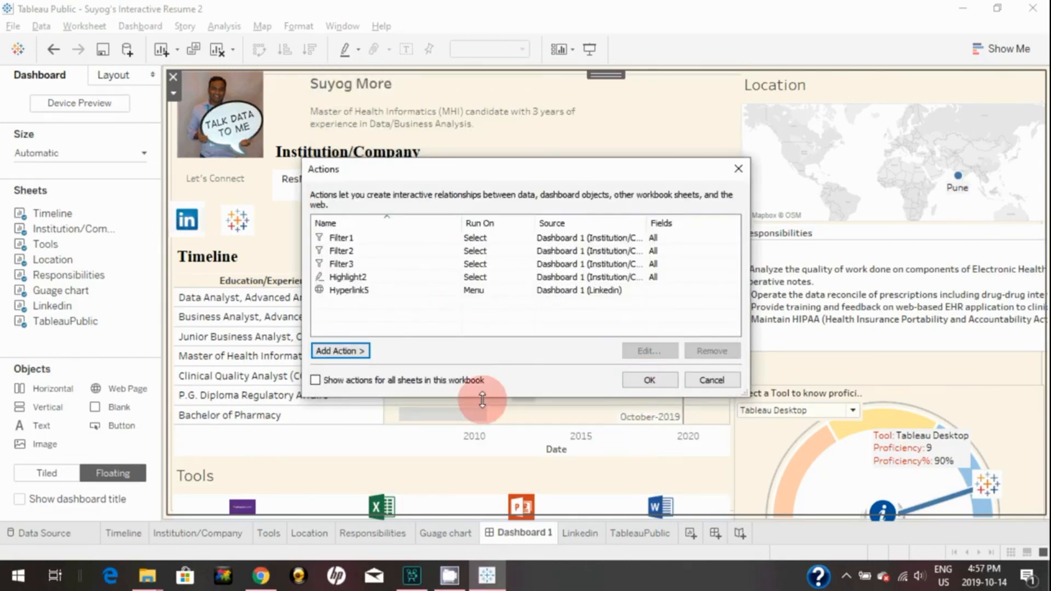
Add a URL action from TableauPublic, run on Select, opening the Tableau Public profile URL.
left_click(349, 350)
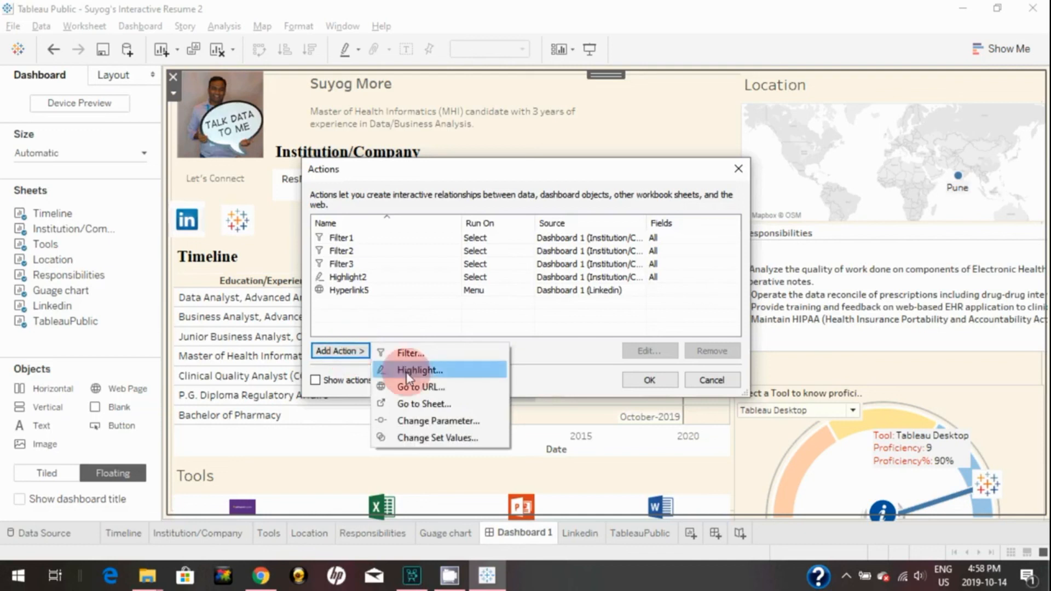
left_click(408, 383)
left_click(350, 224)
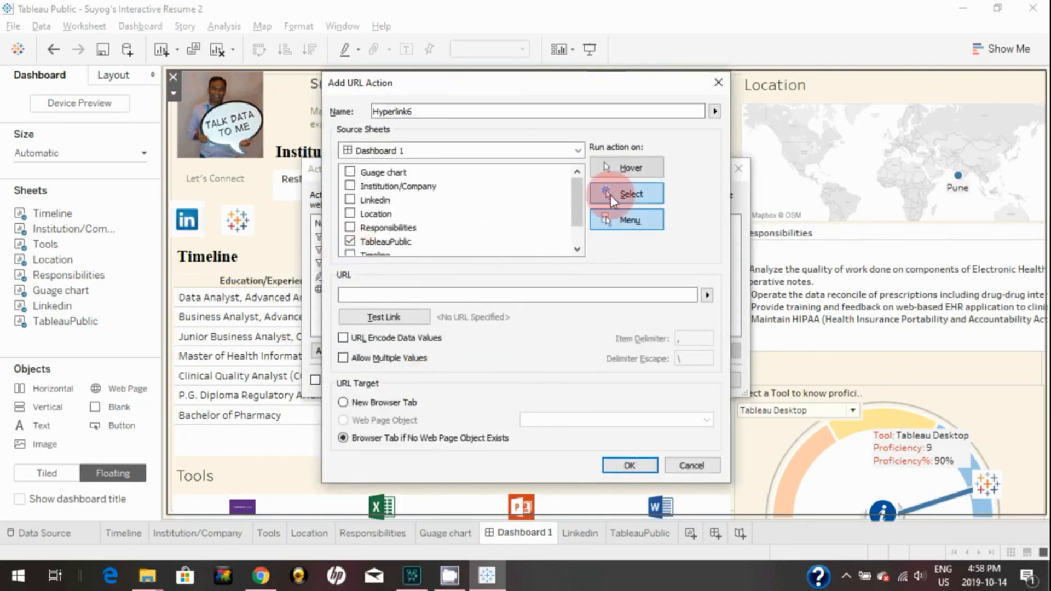
left_click_drag(576, 187, 578, 245)
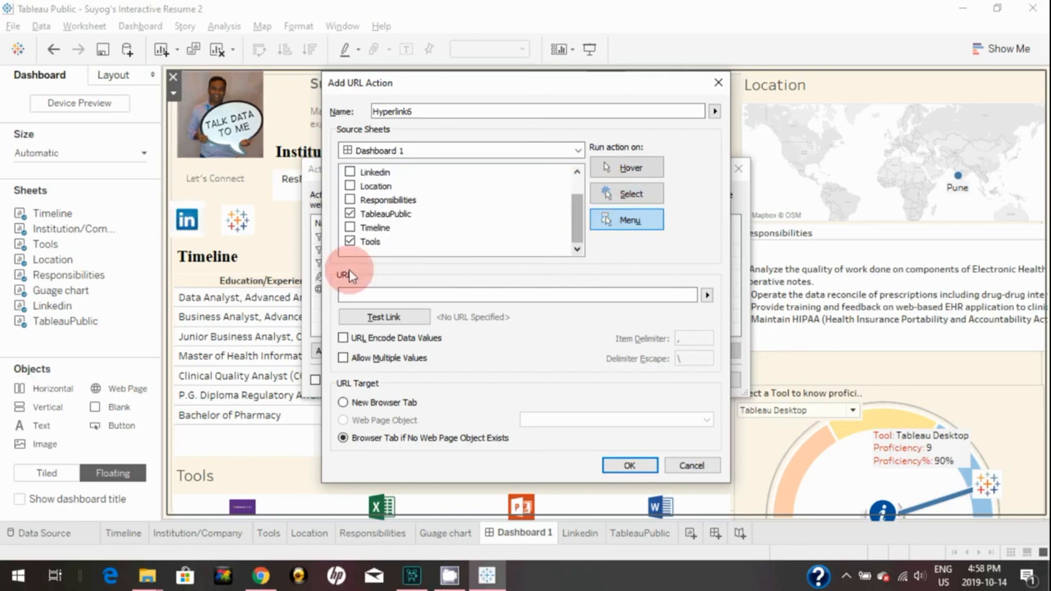
left_click(640, 194)
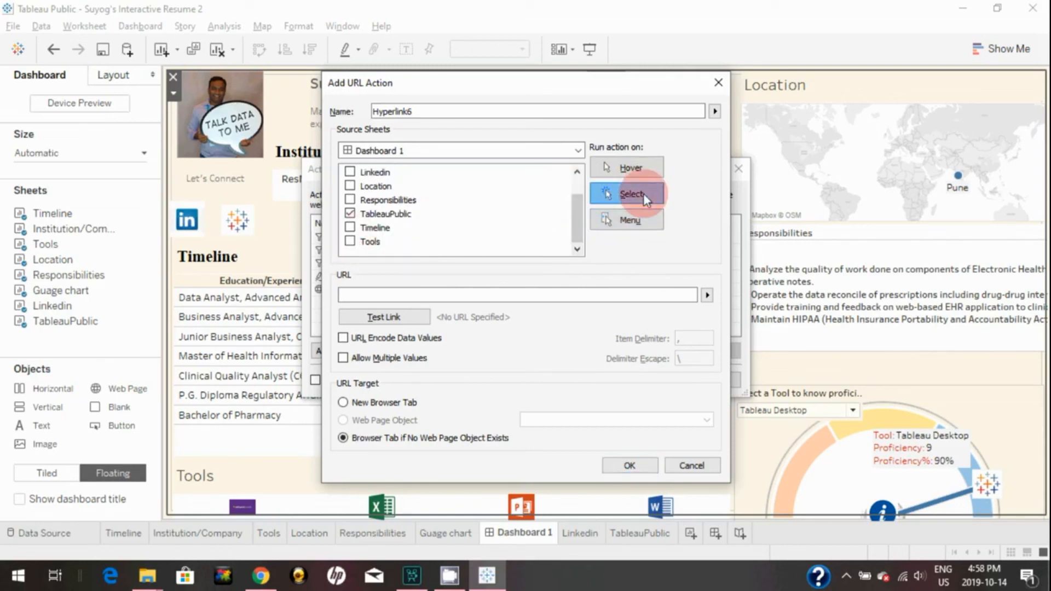
left_click(499, 35)
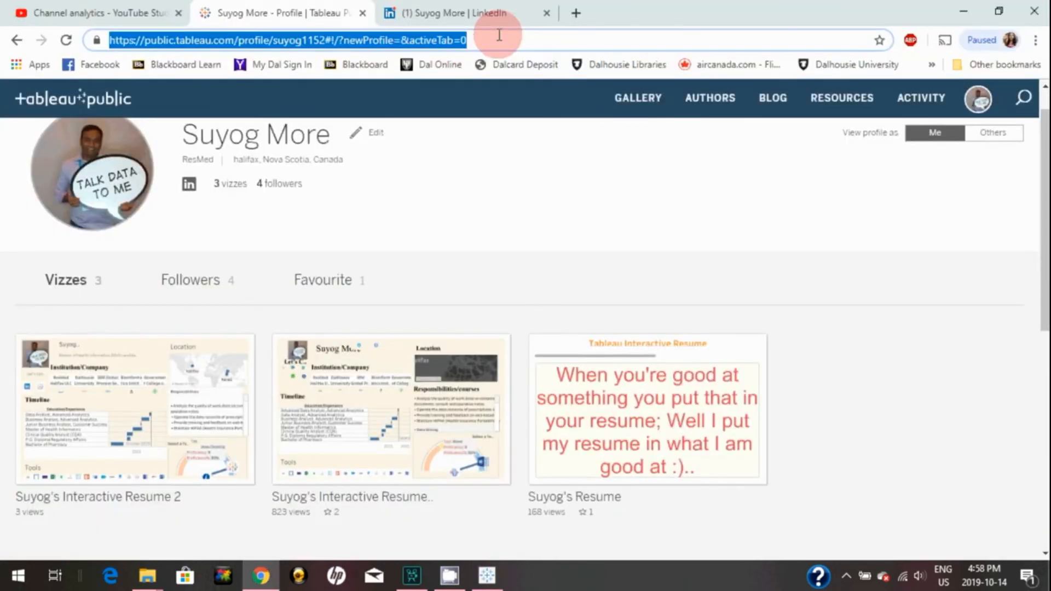
key("alt+Tab")
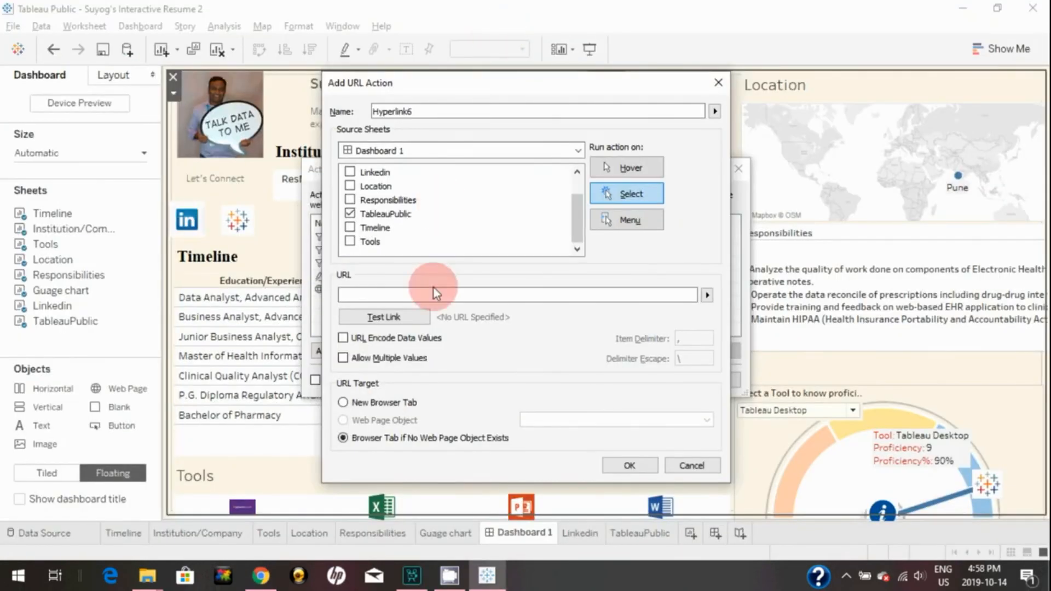
left_click(435, 295)
type("https://public.tableau.com/profile/suyog1152#!/?newProfile=&activeTab=0")
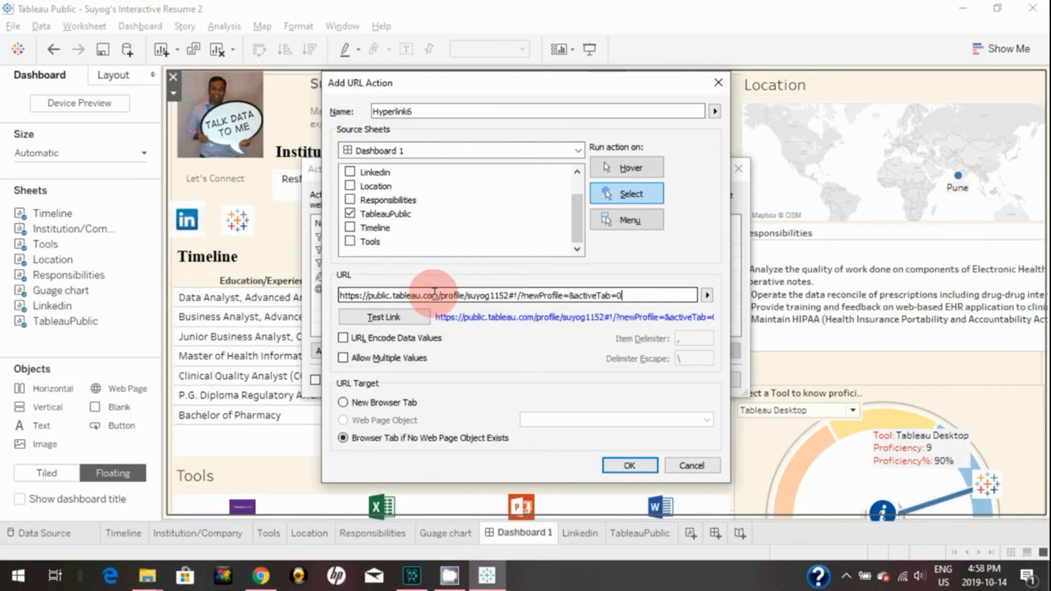
left_click(631, 464)
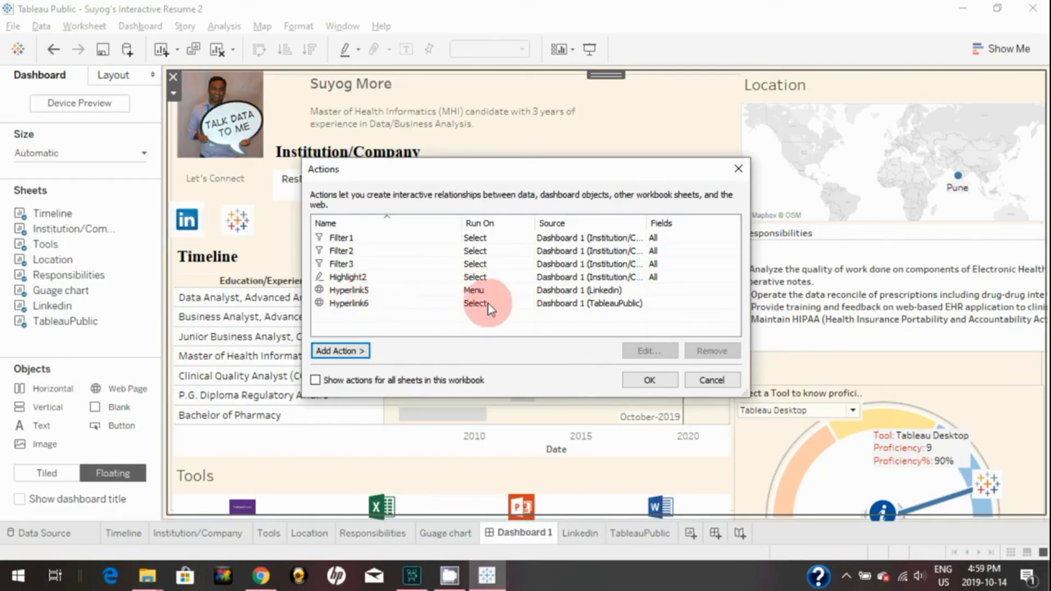
Switch Hyperlink5 to run on Select and close the Actions dialog.
left_click(380, 289)
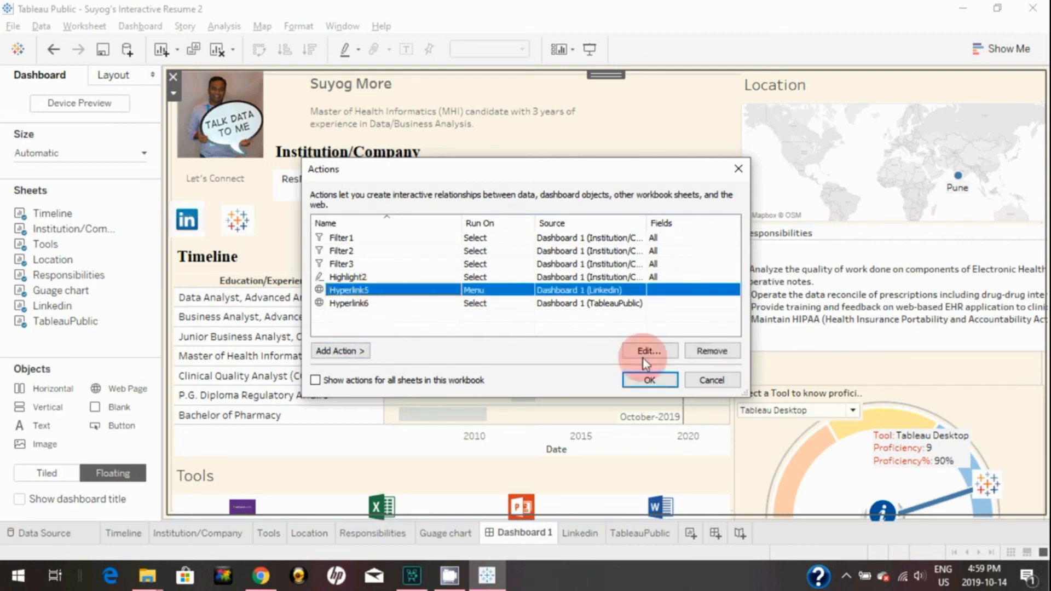
left_click(651, 351)
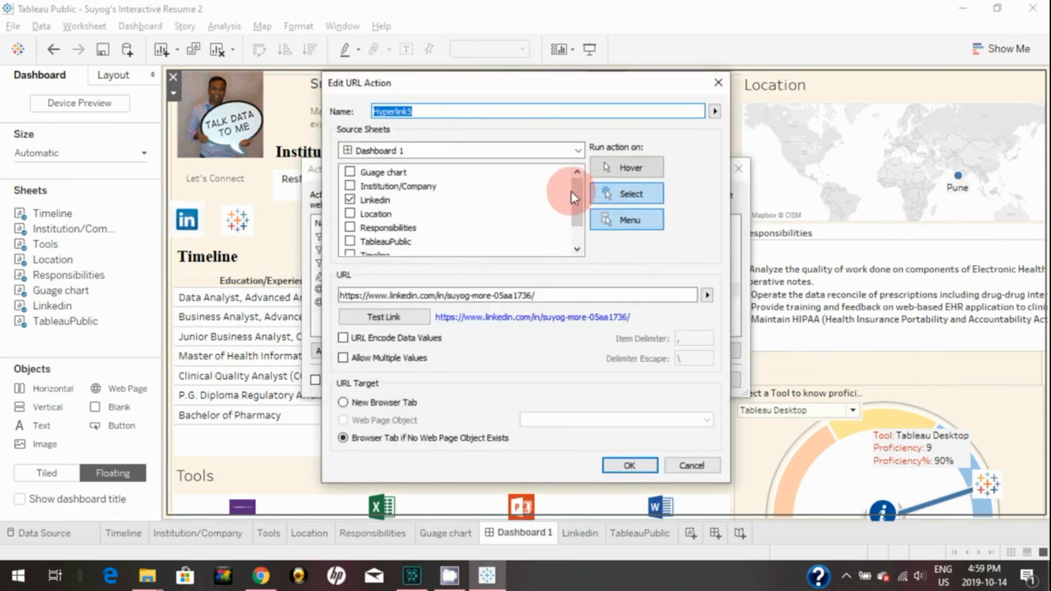
left_click(630, 194)
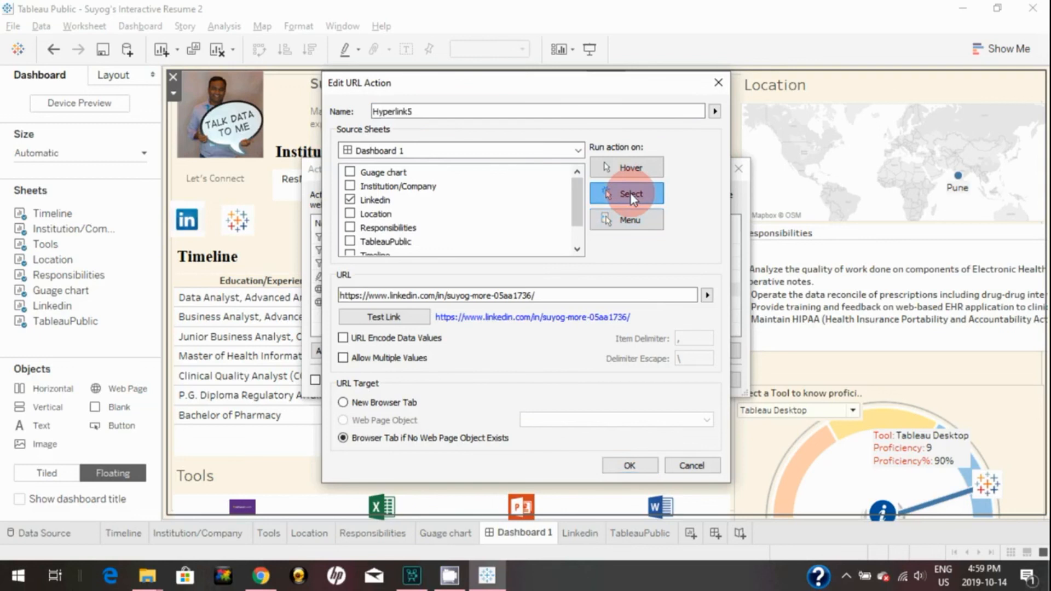
left_click(624, 466)
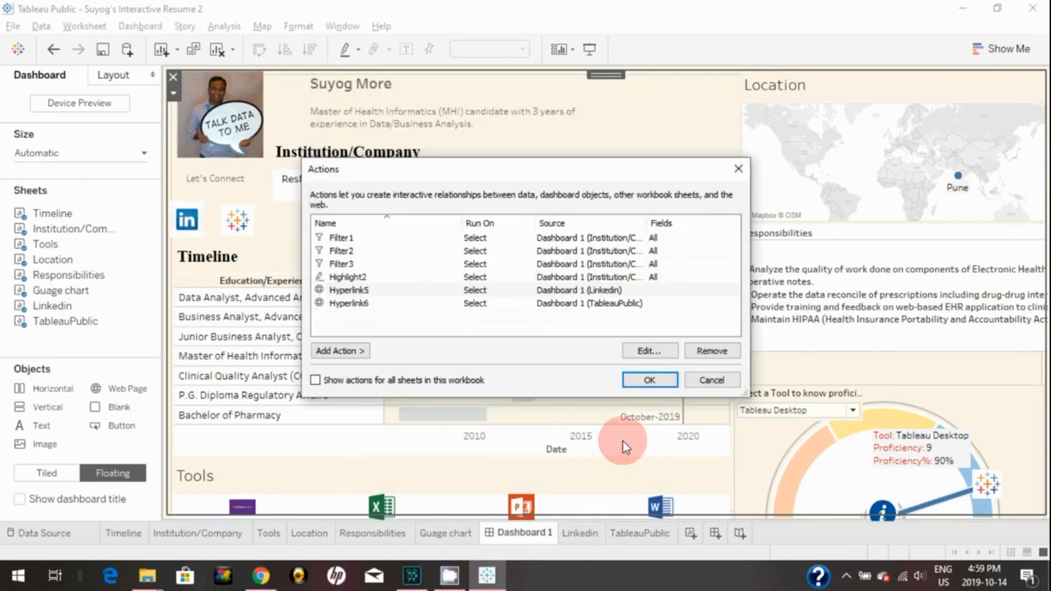
left_click(646, 383)
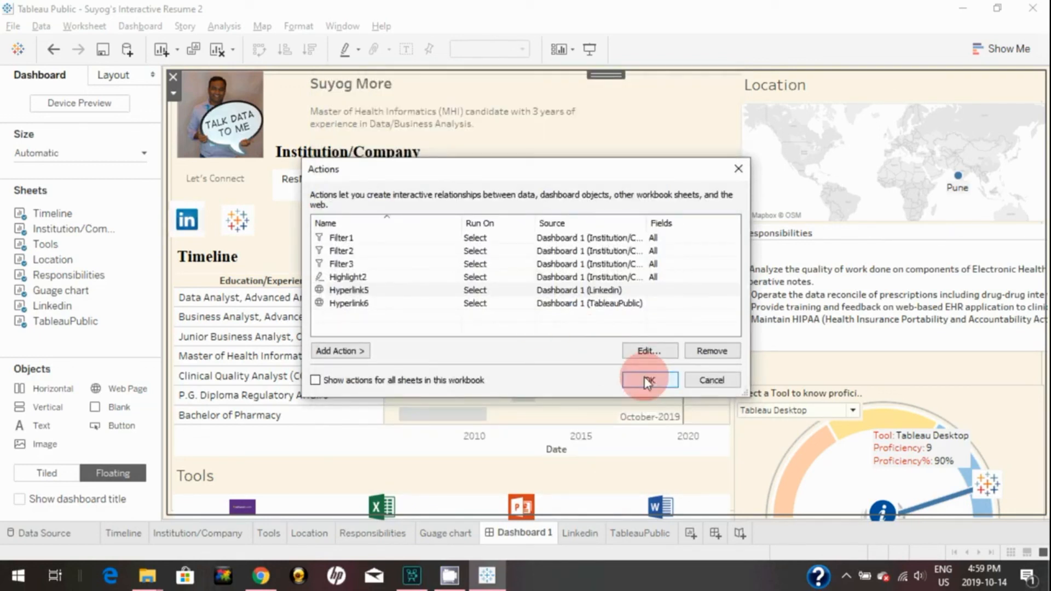
left_click(600, 154)
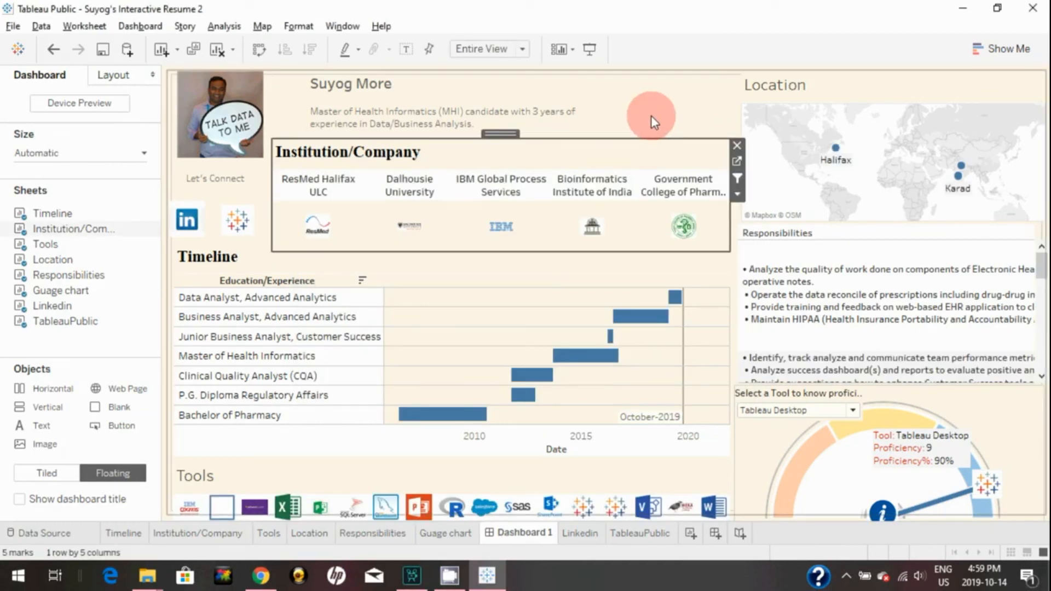
left_click(187, 225)
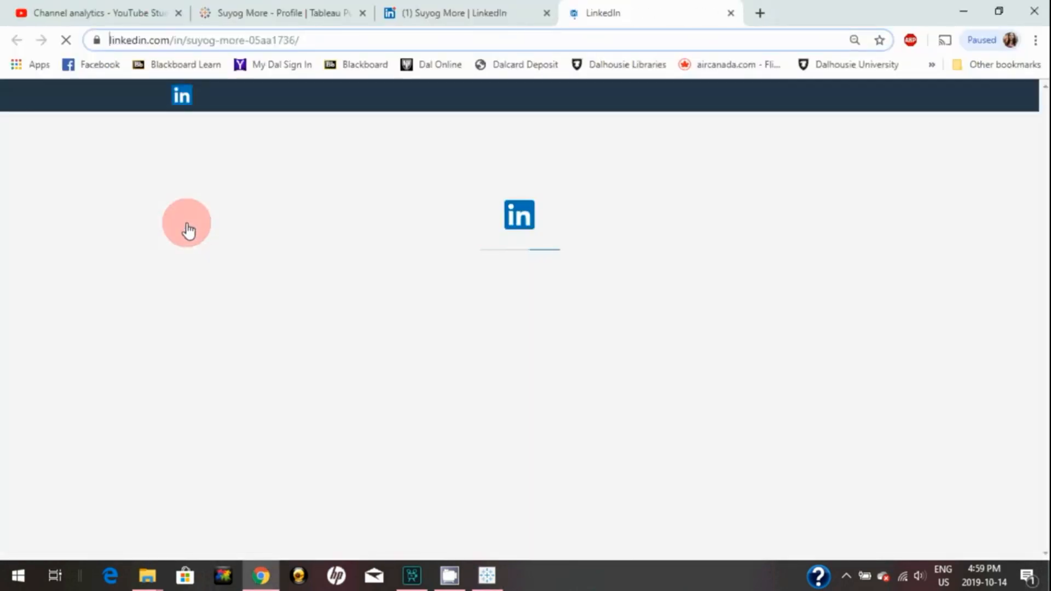
key("alt+Tab")
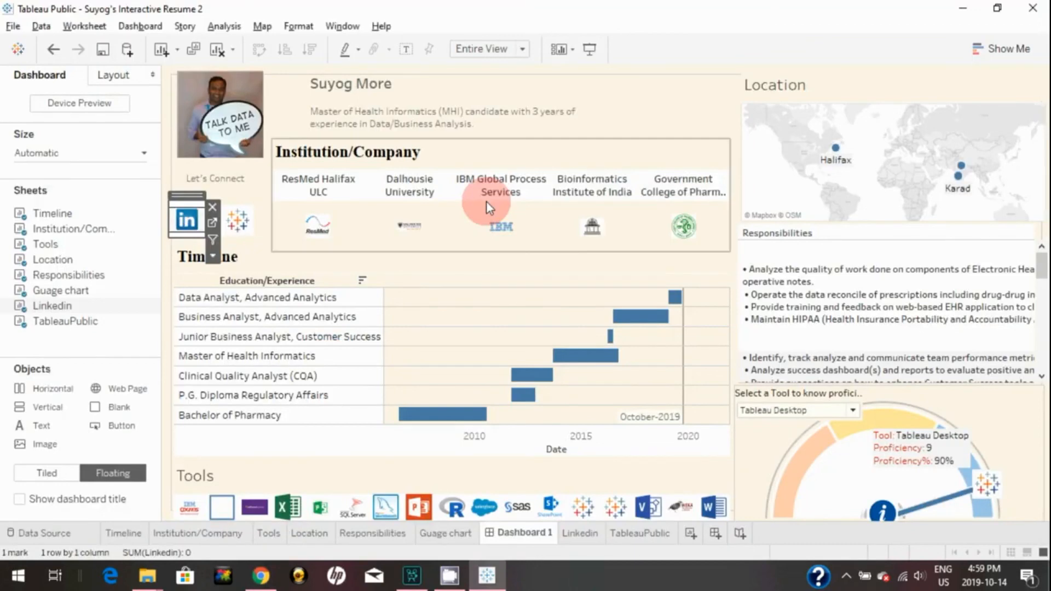
left_click(237, 228)
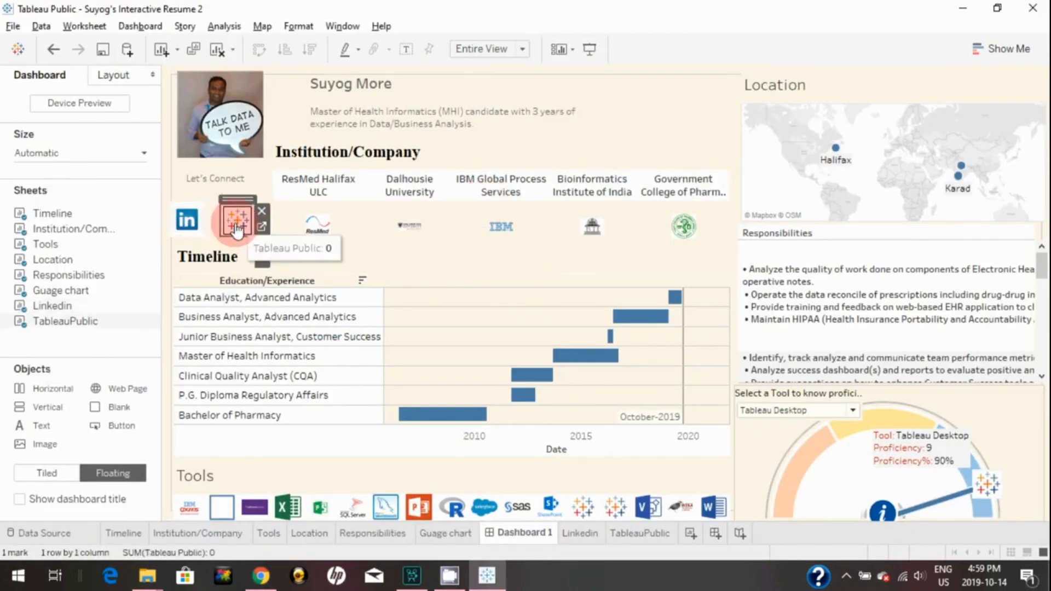
left_click(237, 229)
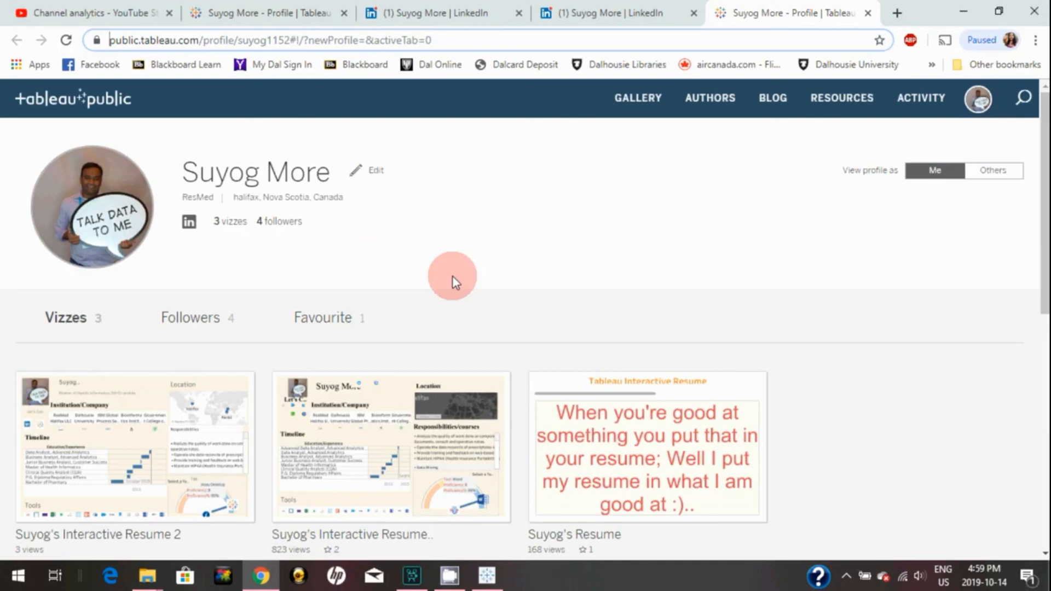
key("alt+Tab")
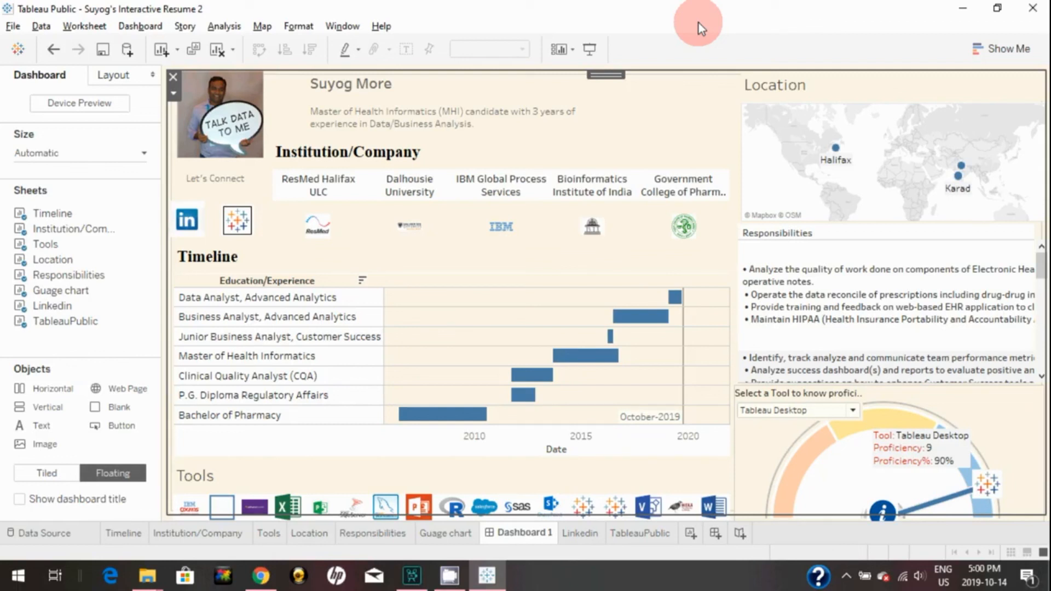
Rename the Dashboard 1 tab to 'Interactive resume'.
mouse_move(68, 214)
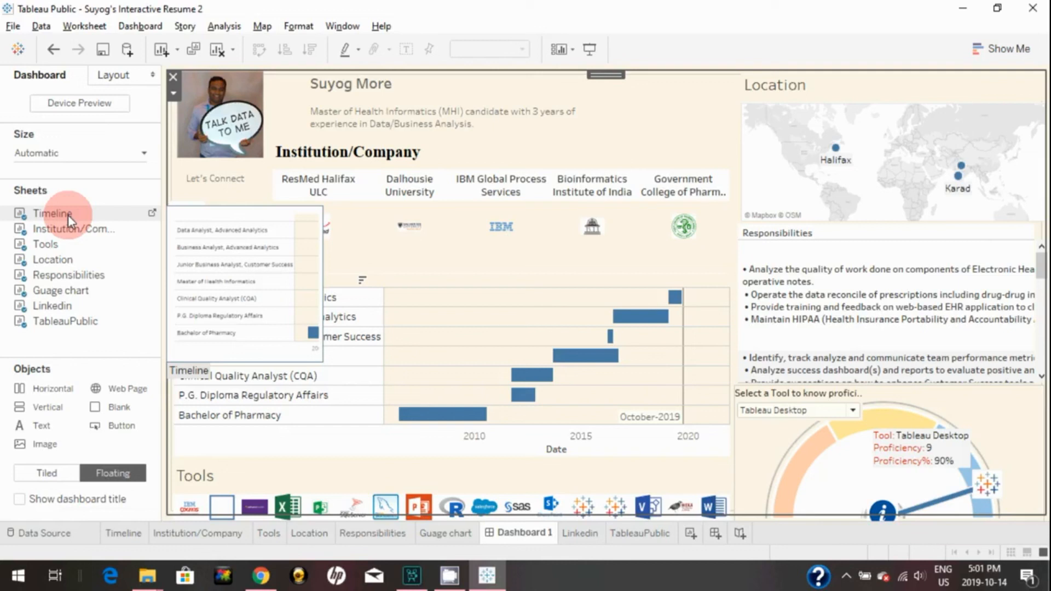
double_click(507, 531)
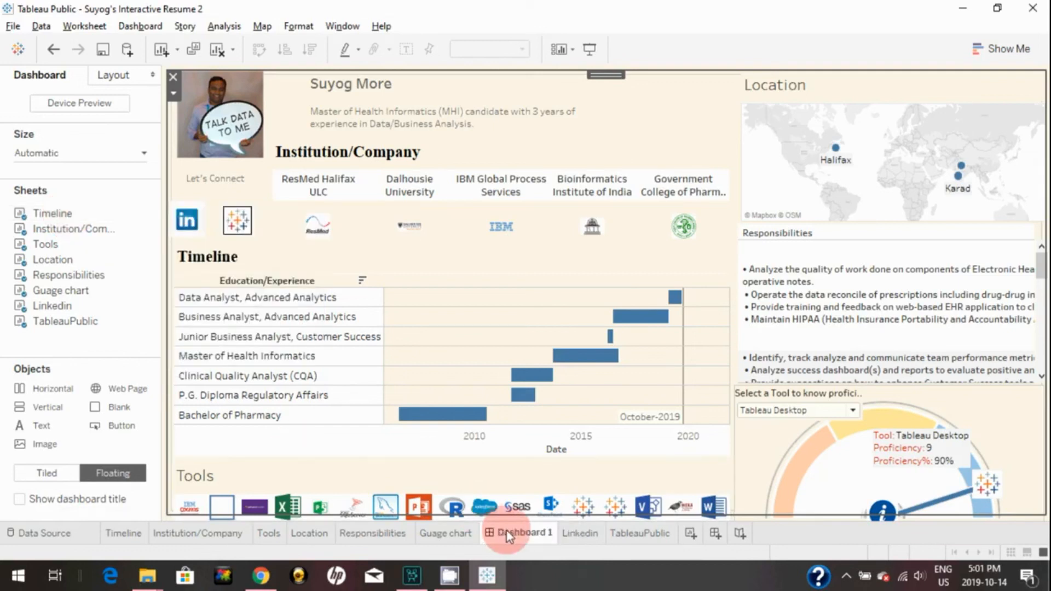
type("Interactive resume")
key("Return")
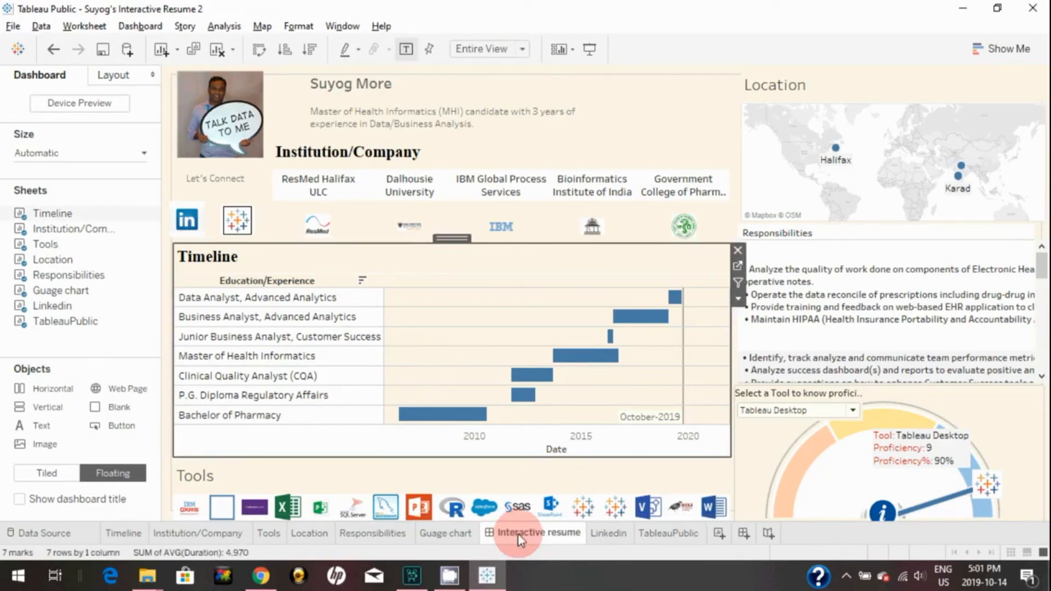
Hide all worksheets so only the Interactive resume dashboard remains.
right_click(518, 535)
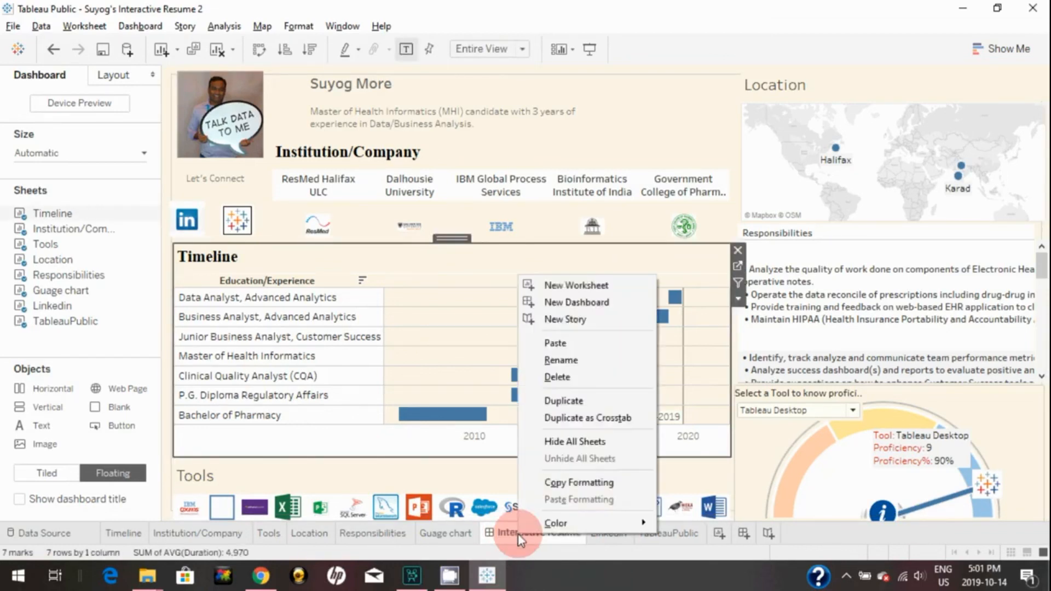
left_click(555, 441)
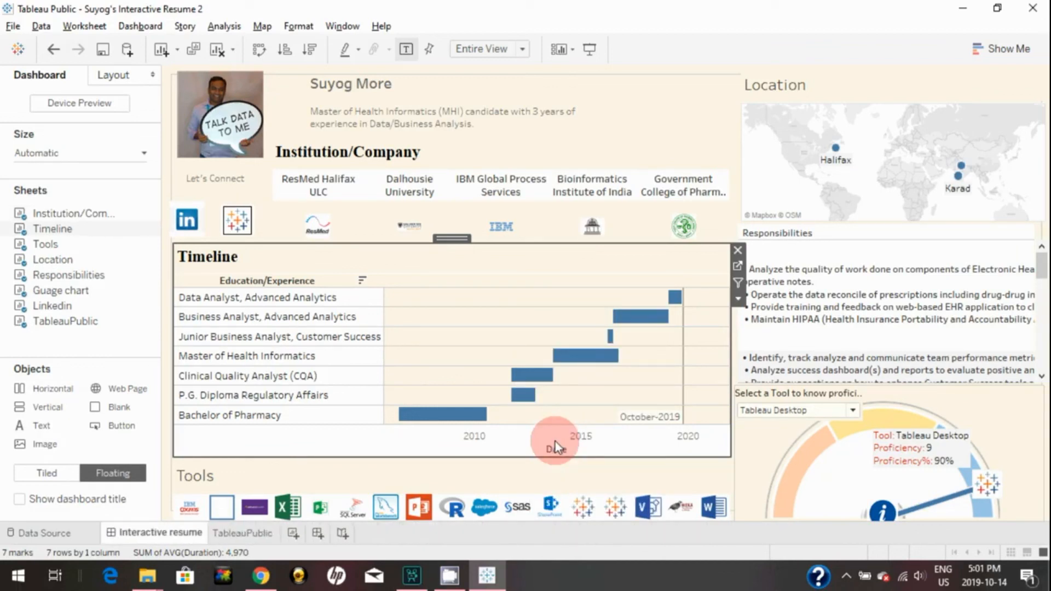
mouse_move(186, 541)
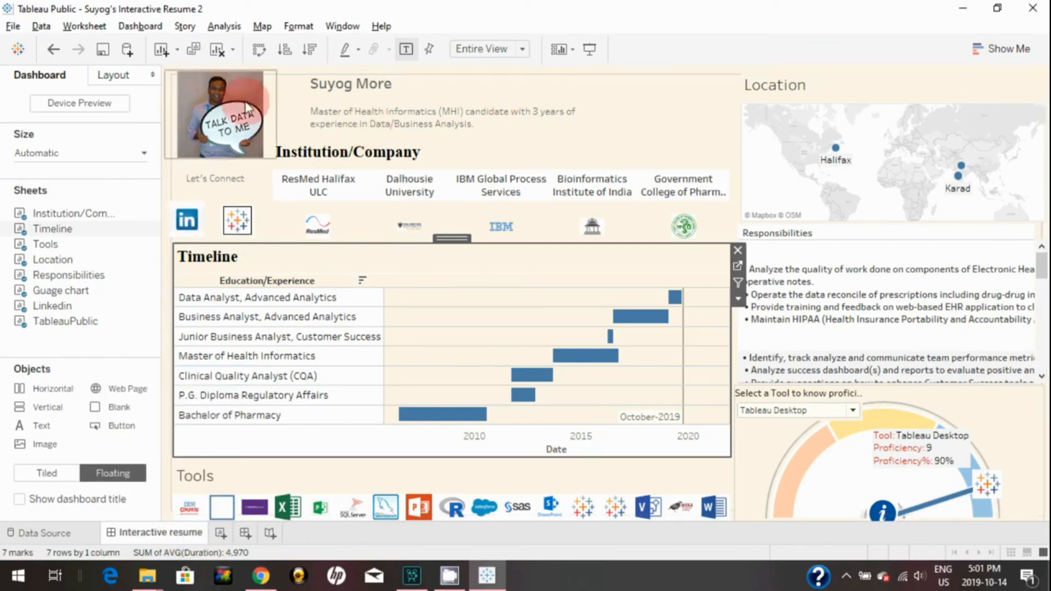
left_click(12, 28)
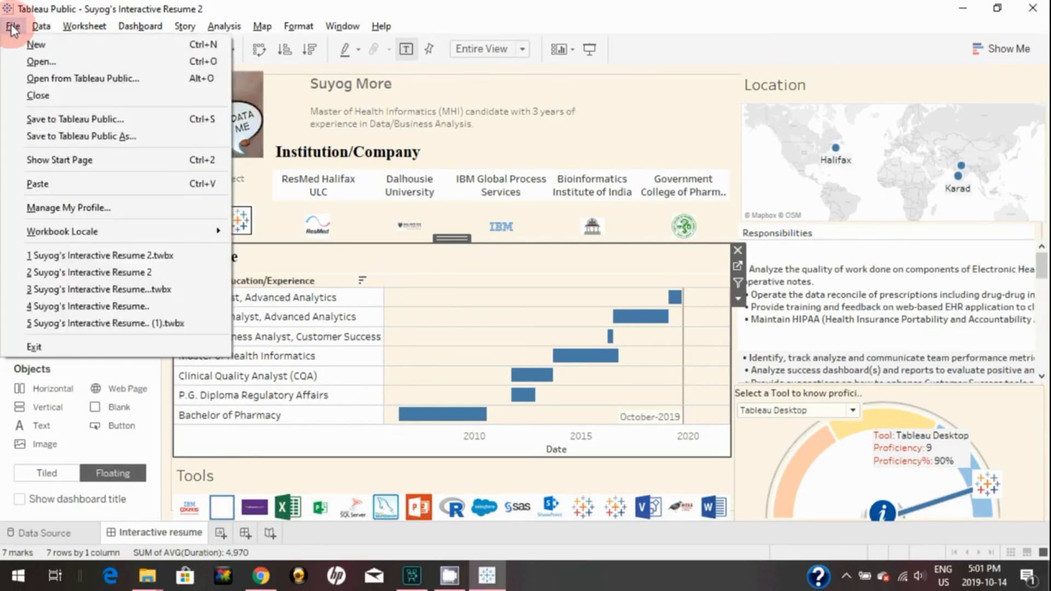
Choose Save to Tableau Public and enter the account e-mail in the sign-in dialog.
left_click(80, 119)
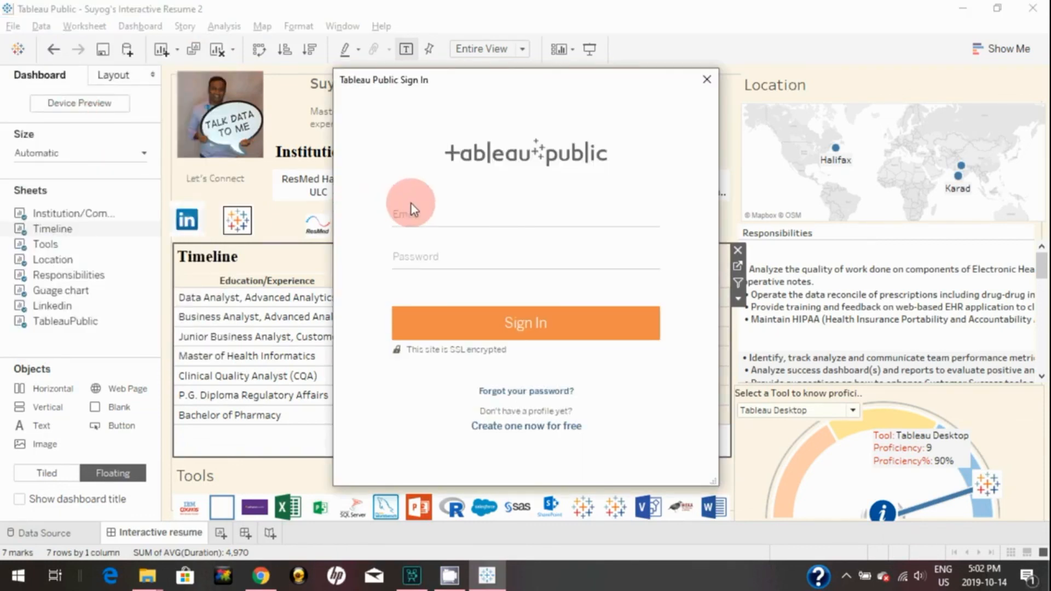
left_click(439, 219)
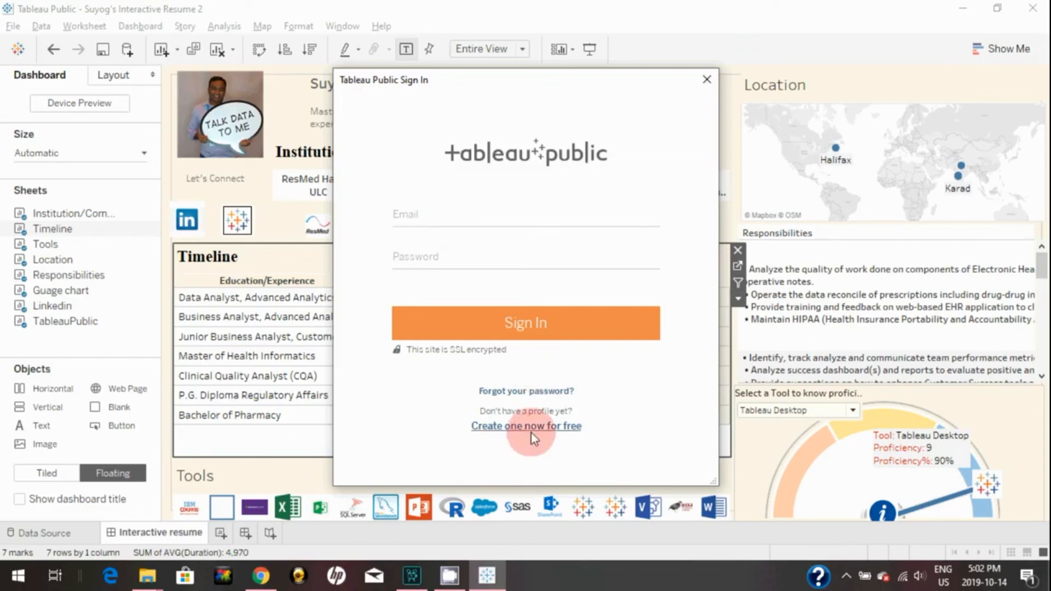
left_click(484, 218)
type("suyogmore")
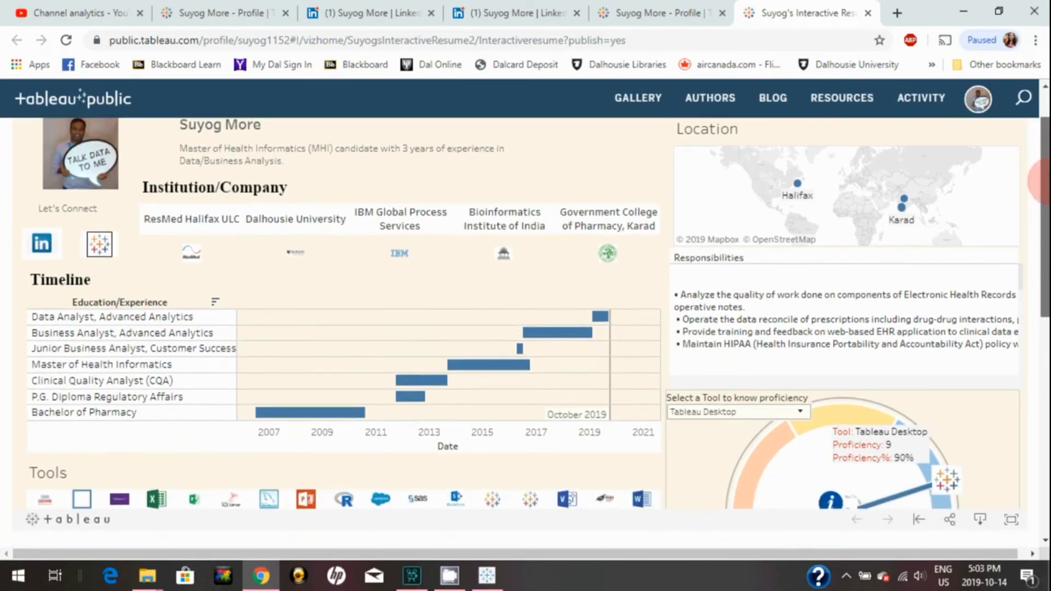
Open Edit details for the published resume and scroll to its toolbar settings.
left_click(235, 144)
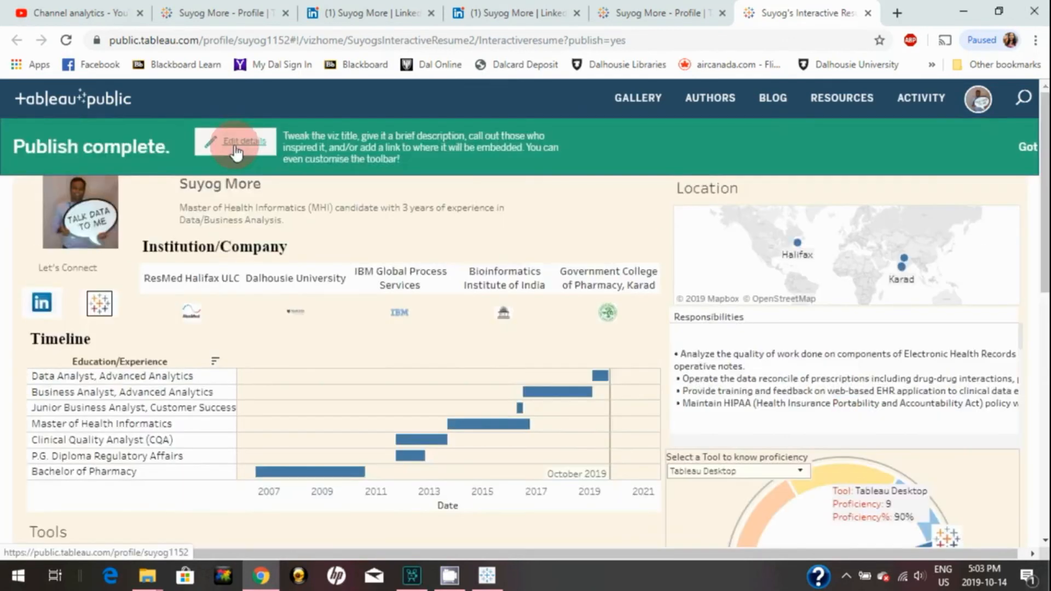
left_click(236, 146)
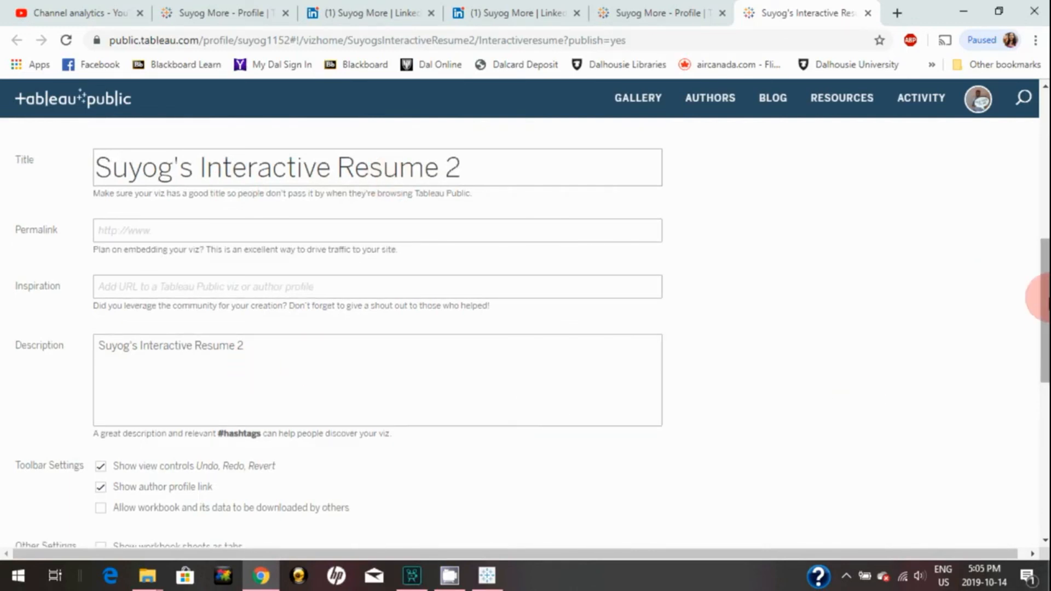
left_click_drag(1042, 304, 772, 340)
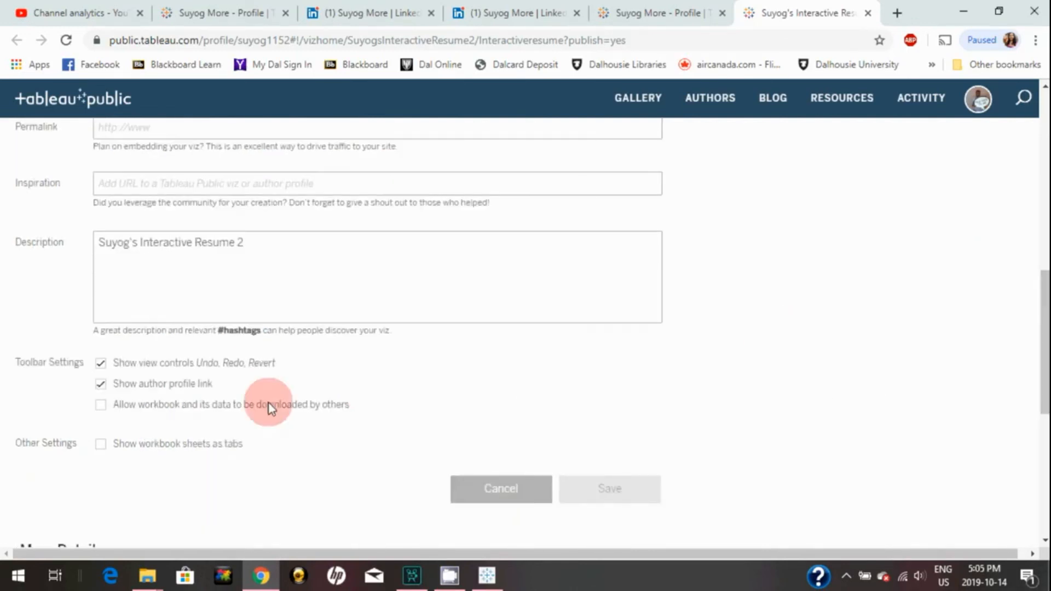